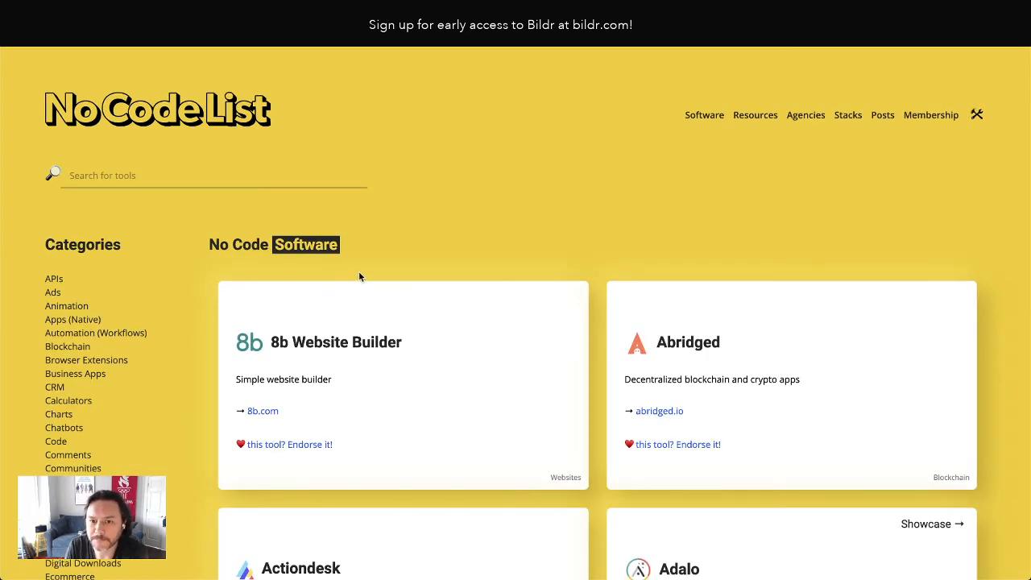
Look over the software cards on the No Code List site and the columns of the No Code Software List table in Airtable
key("ctrl+minus")
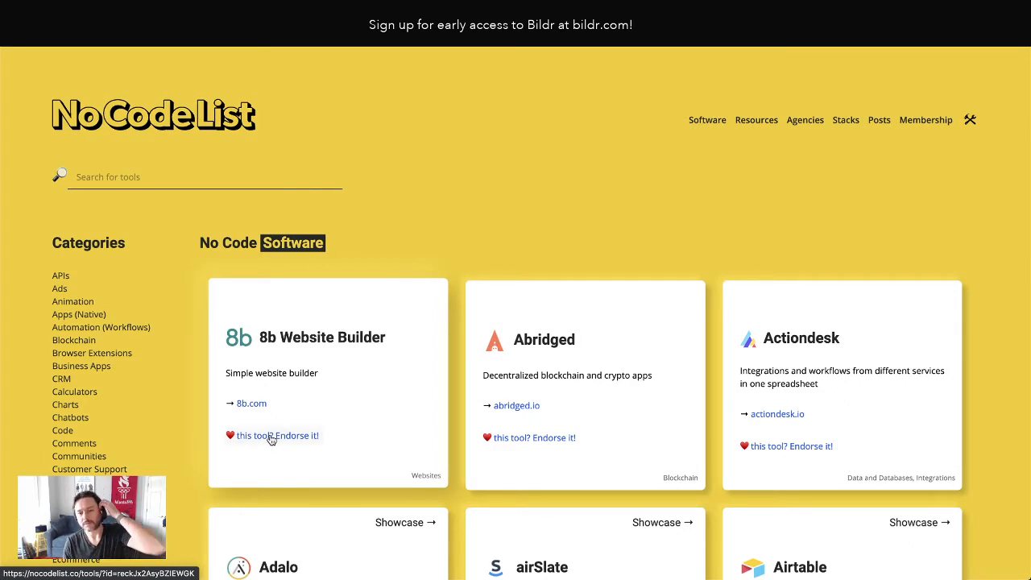
scroll(710, 331, "down", 4)
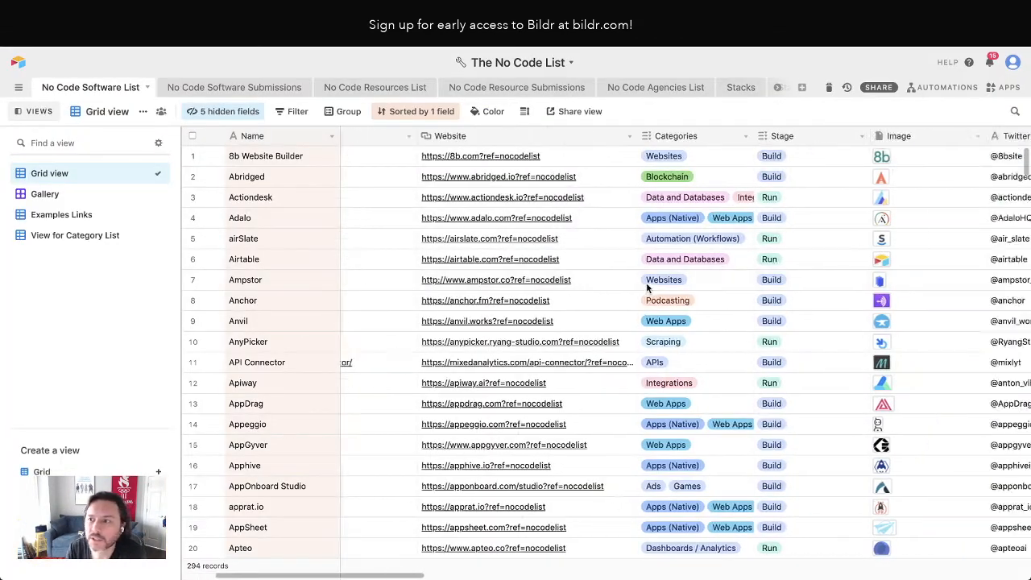
scroll(646, 287, "right", 15)
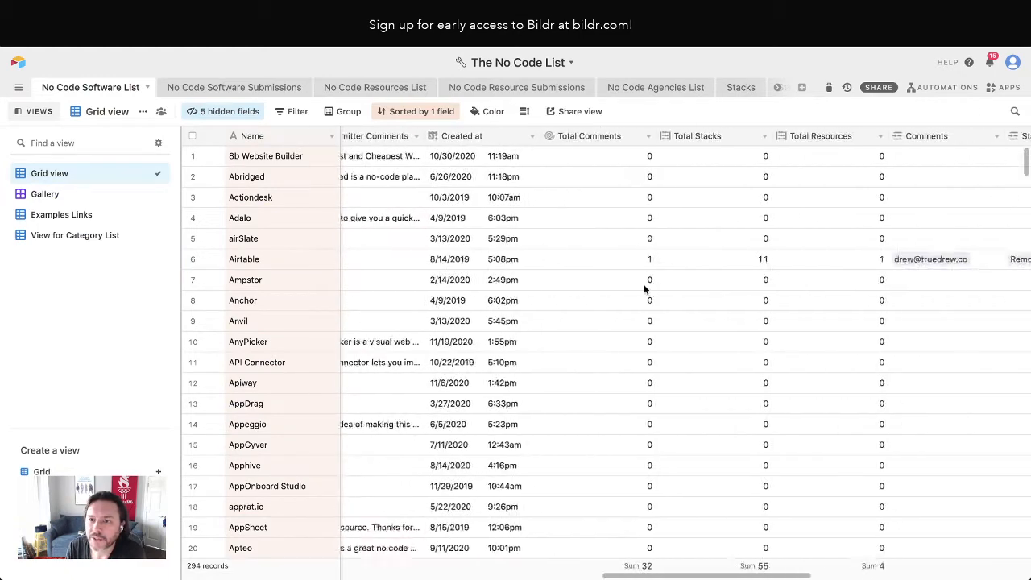
scroll(645, 288, "right", 10)
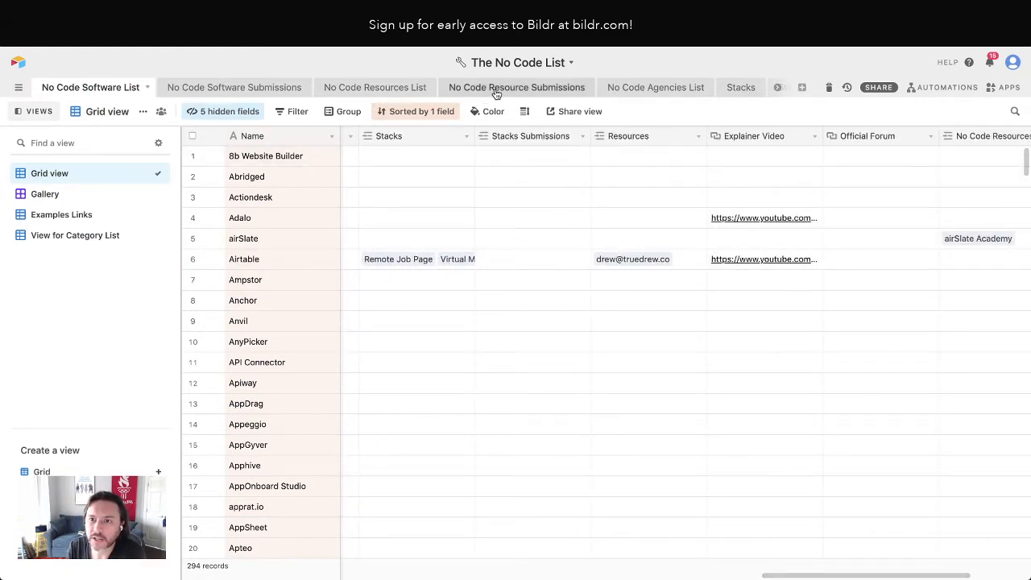
scroll(456, 90, "right", 2)
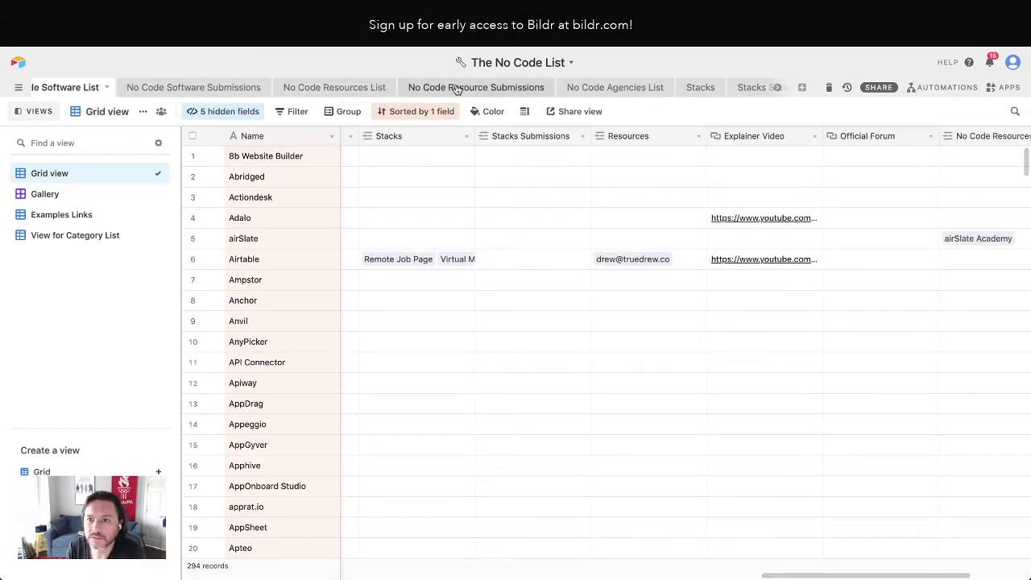
scroll(456, 90, "right", 6)
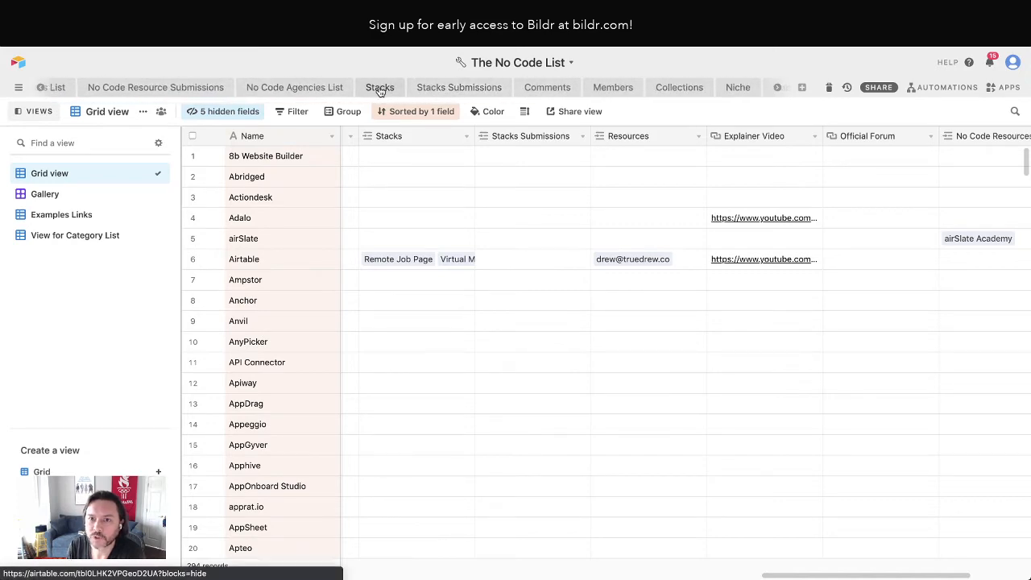
Open the Stacks table and examine its Software IDs and Software Names columns
left_click(380, 88)
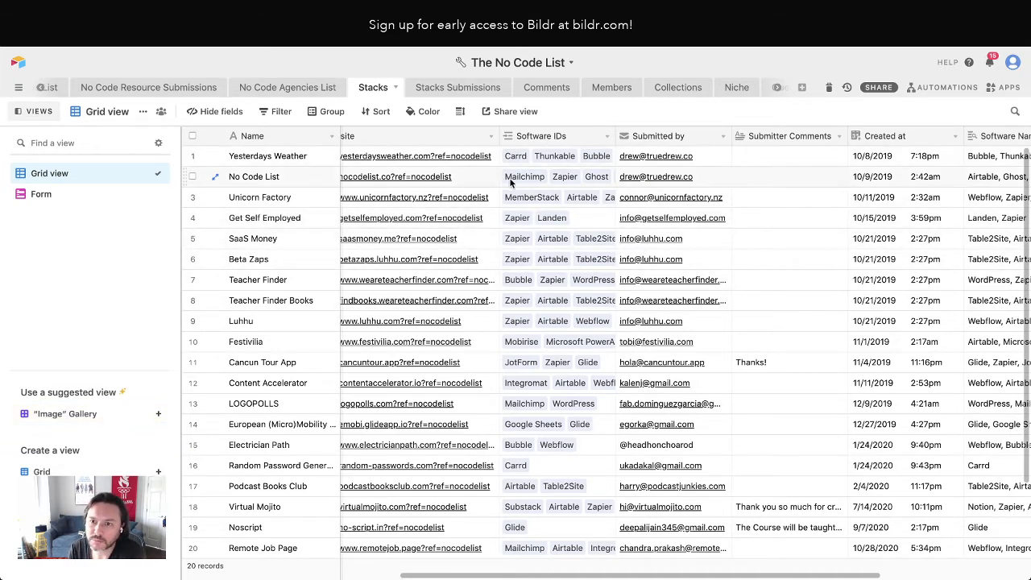
scroll(548, 258, "right", 1)
scroll(544, 246, "right", 3)
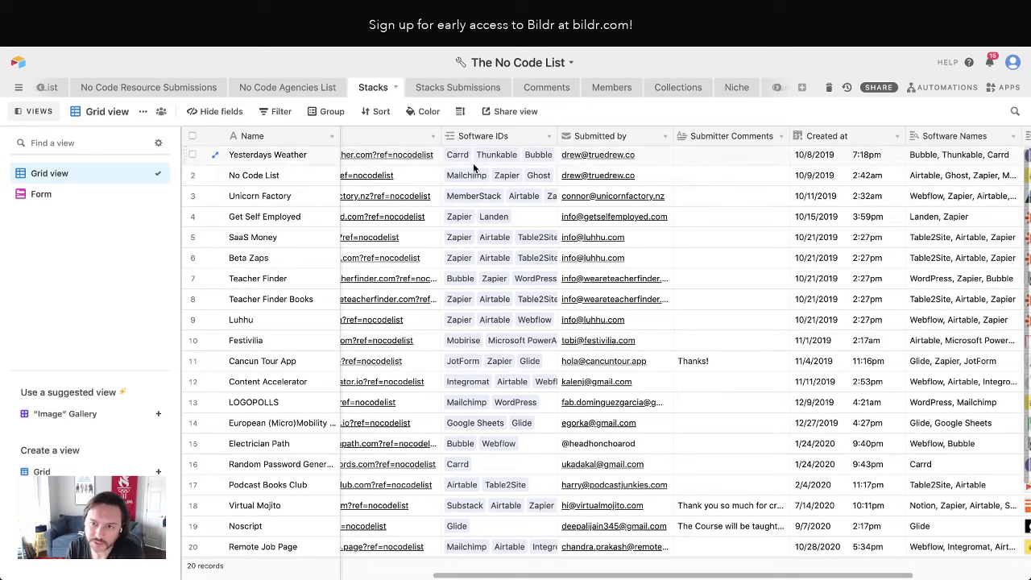
scroll(478, 161, "left", 3)
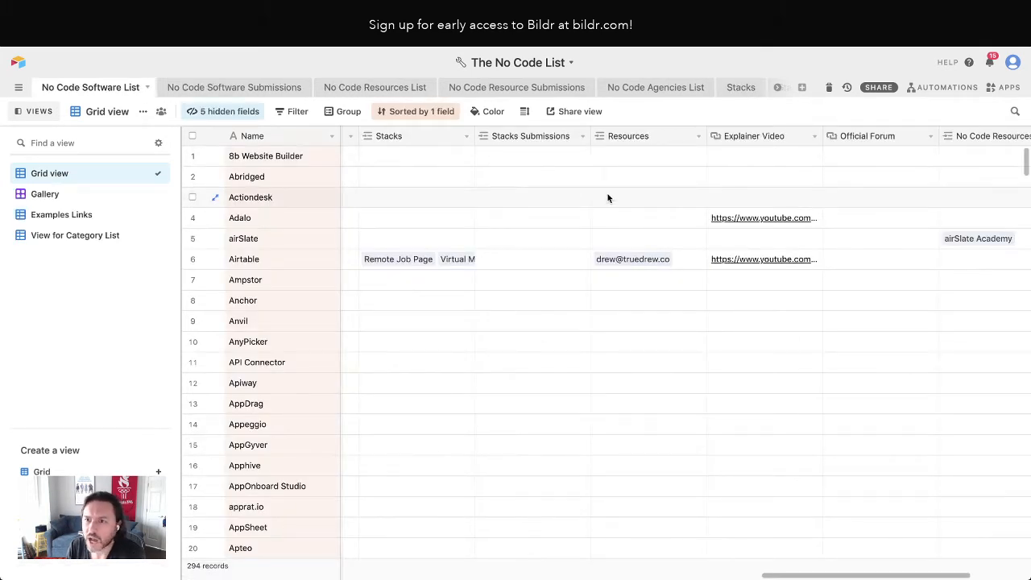
Return to the No Code Software List table and examine the Airtable record's comments, stacks and resources, including the Total Stacks column
scroll(576, 215, "right", 5)
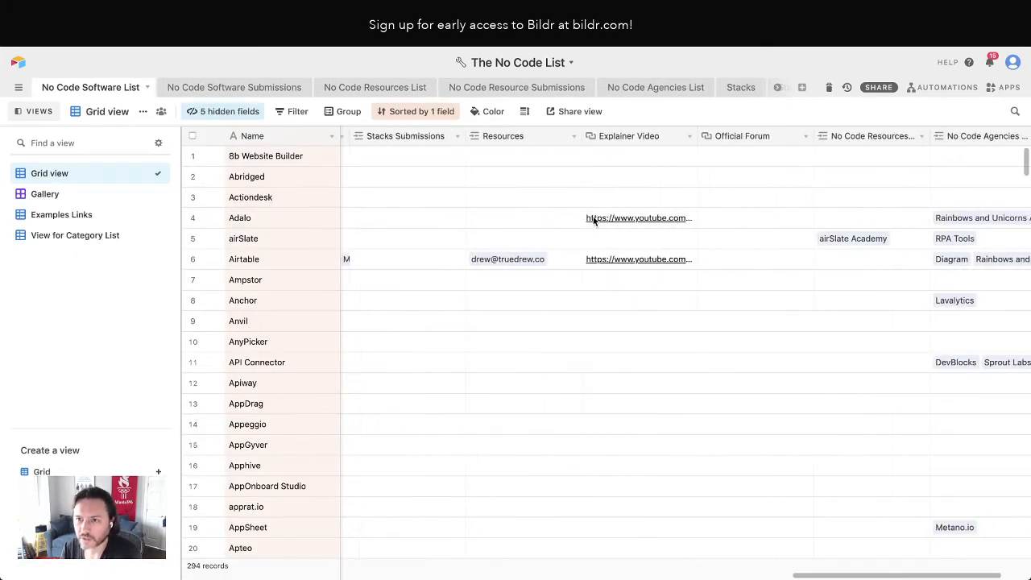
scroll(582, 216, "left", 6)
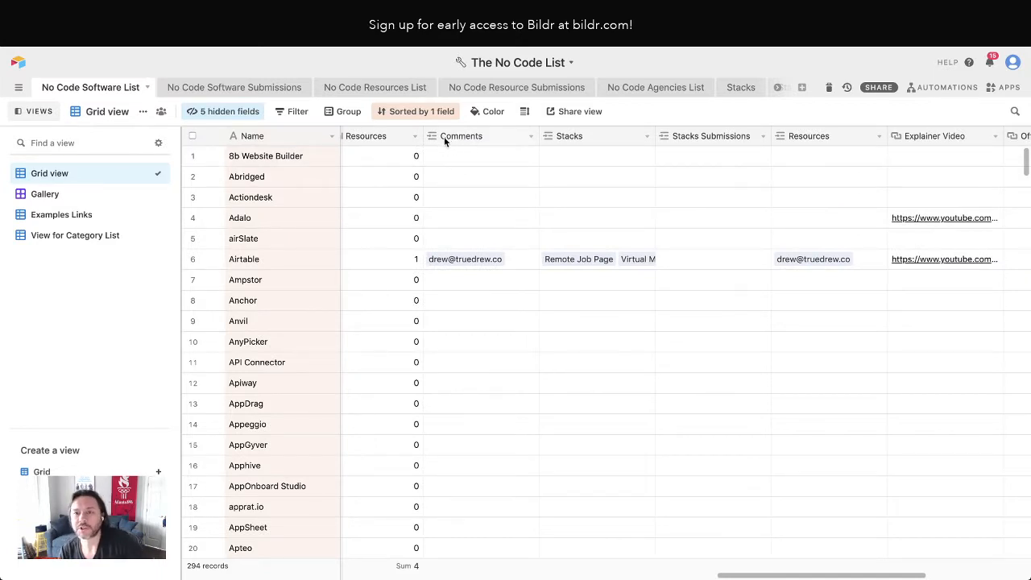
scroll(445, 141, "left", 5)
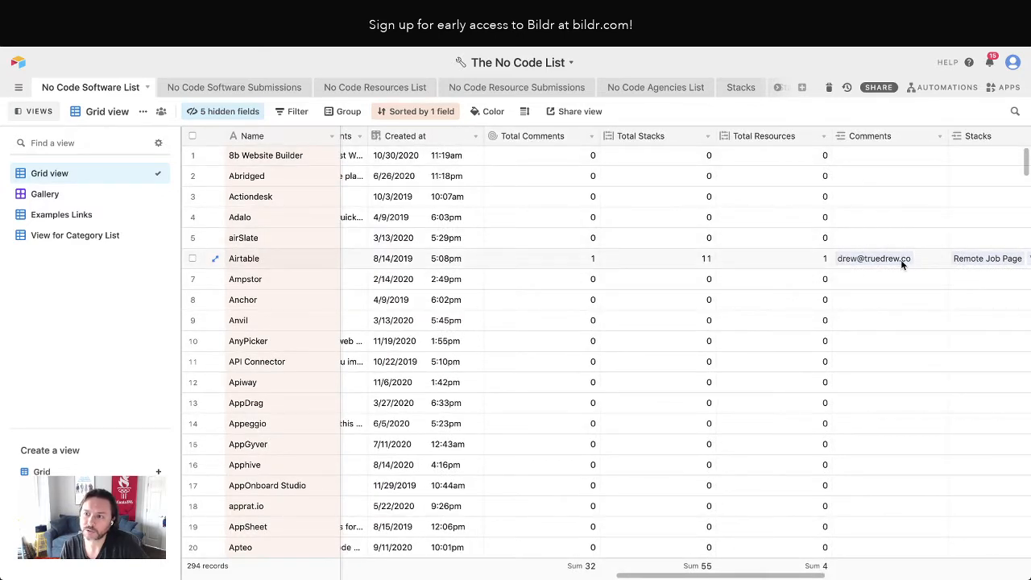
scroll(830, 217, "right", 6)
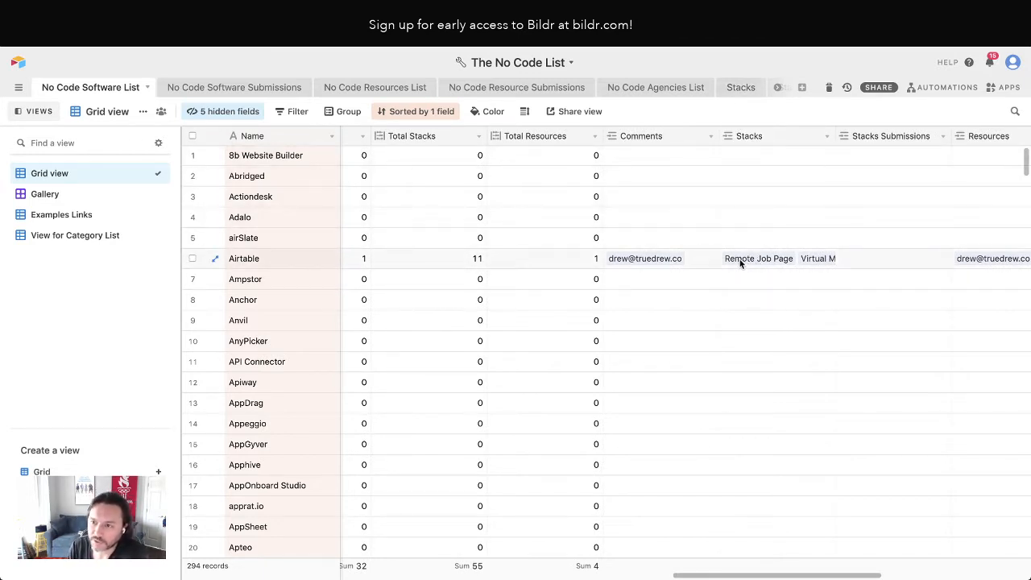
scroll(814, 259, "right", 3)
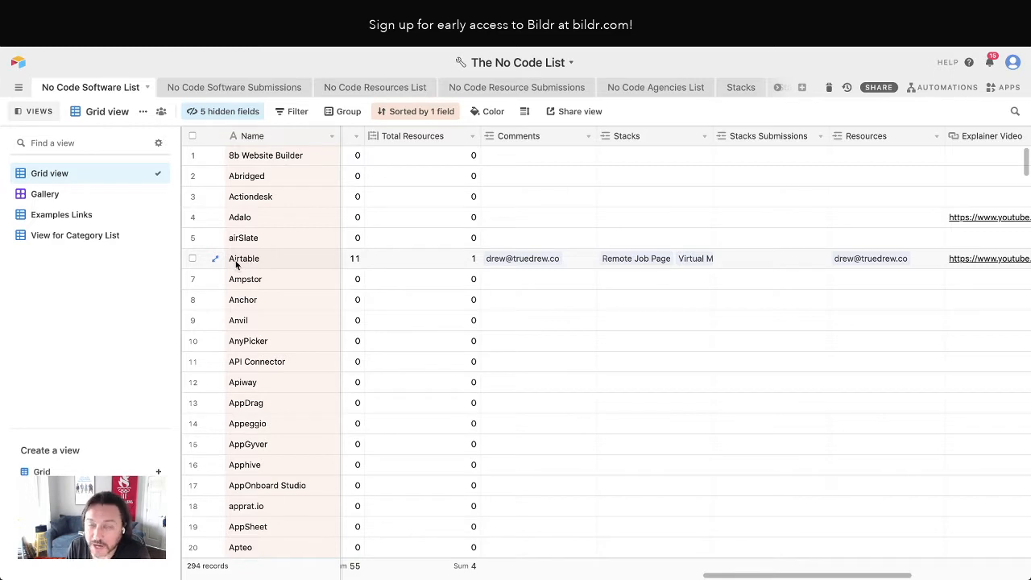
scroll(530, 253, "left", 5)
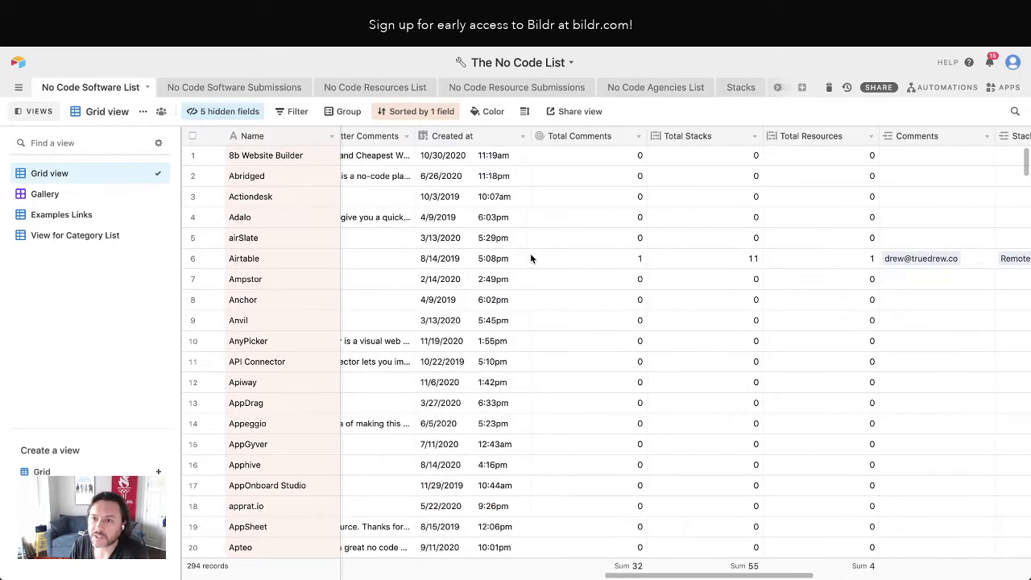
left_click(703, 137)
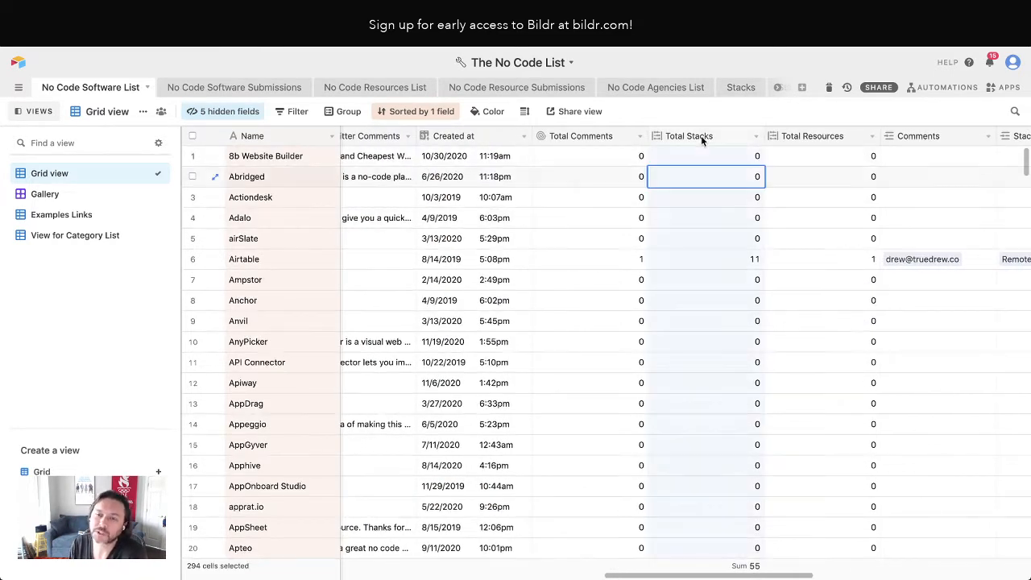
left_click(701, 115)
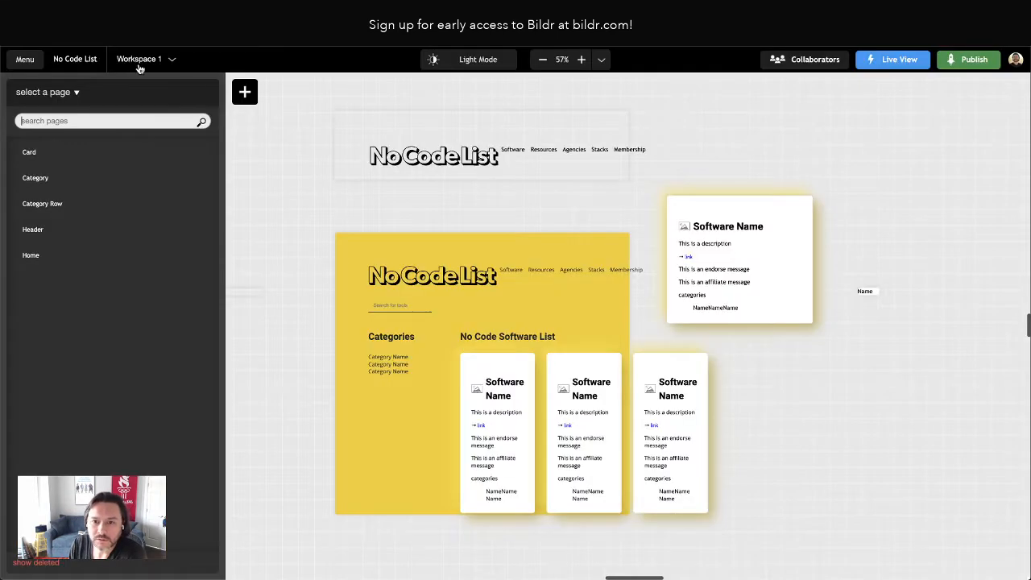
Switch to Bildr and inspect the Card's endorse and affiliate message elements, checking the Airtable list in between, and collapse the Affiliate Link container
left_click(712, 282)
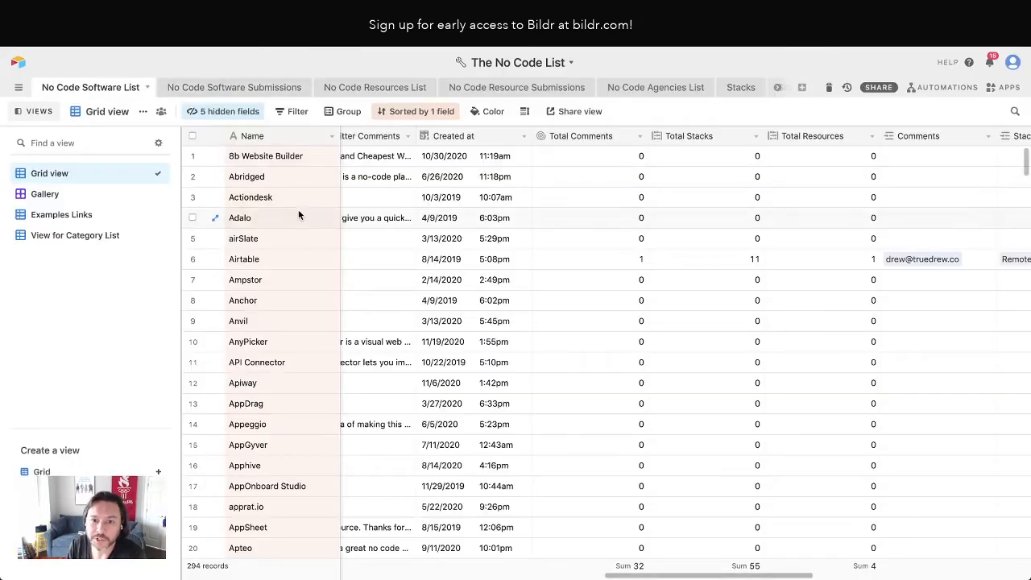
scroll(449, 258, "down", 5)
scroll(450, 258, "left", 10)
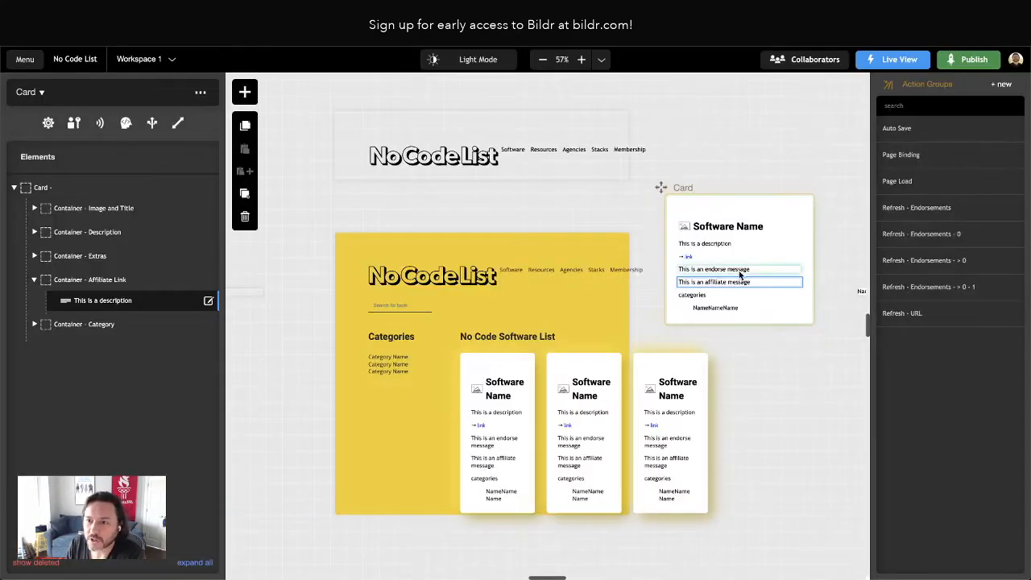
left_click(714, 272)
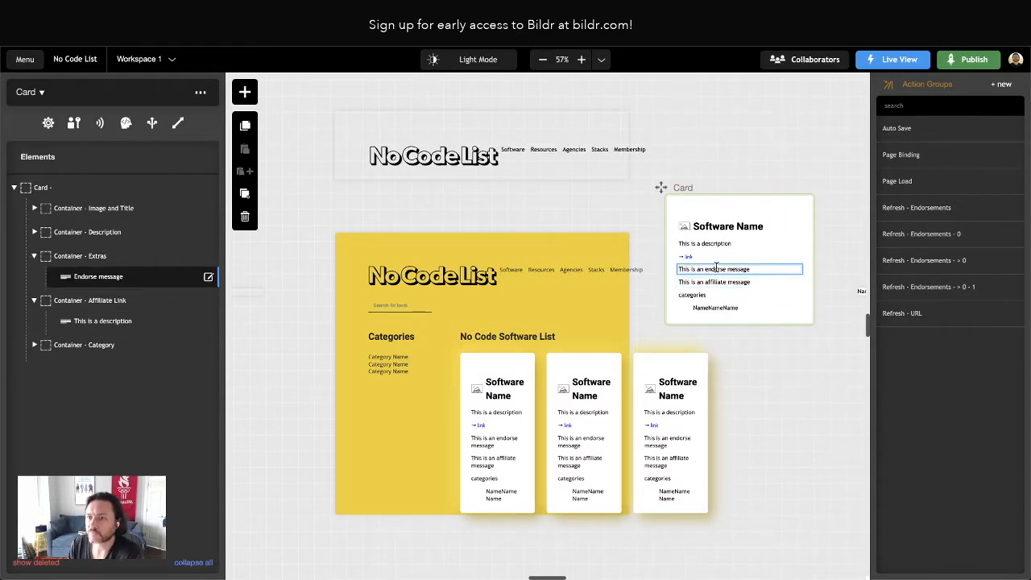
left_click(108, 304)
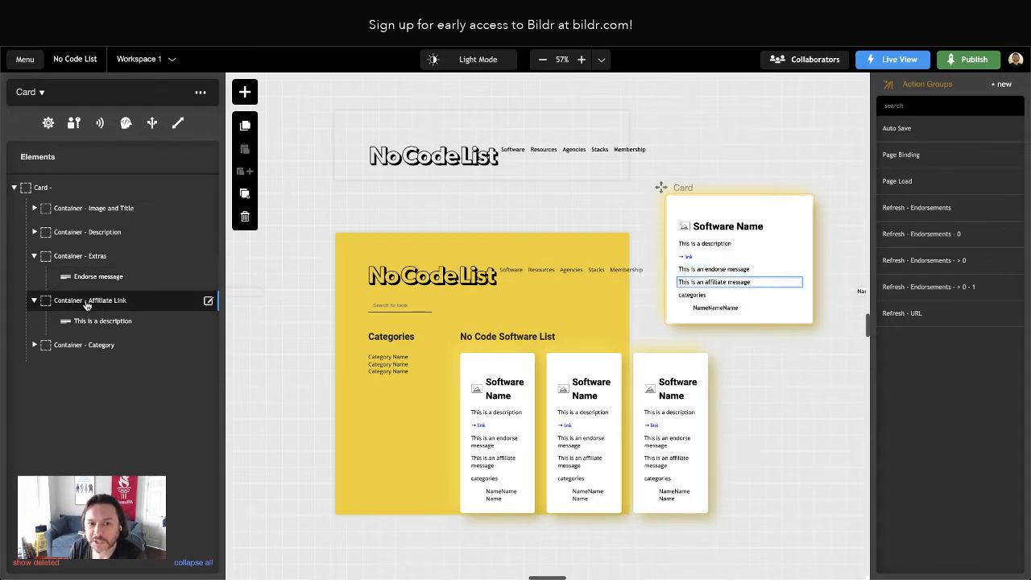
left_click(33, 301)
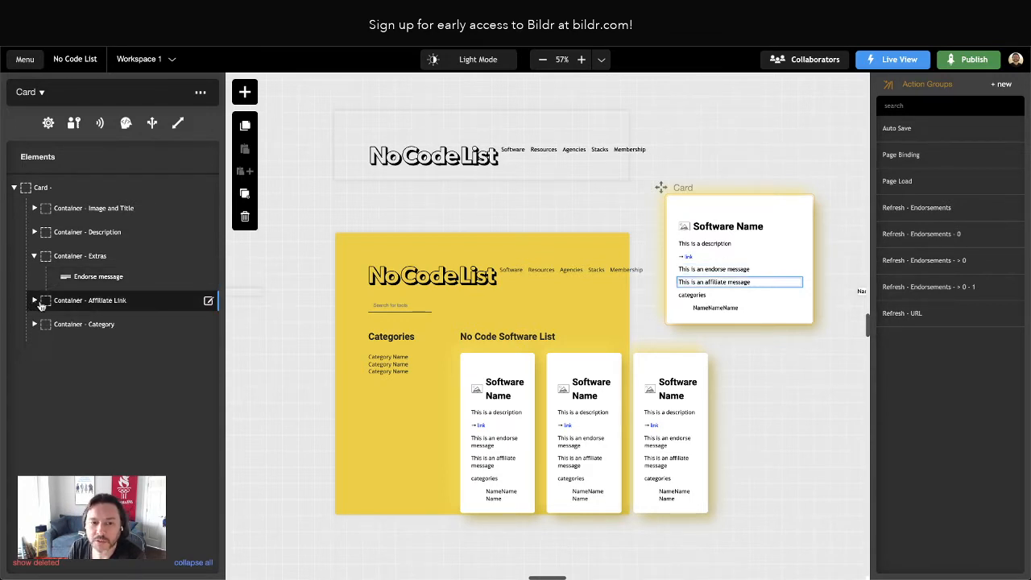
Duplicate the Endorse message element in the Card's Extras container and name the copy "Stacks message"
left_click(87, 278)
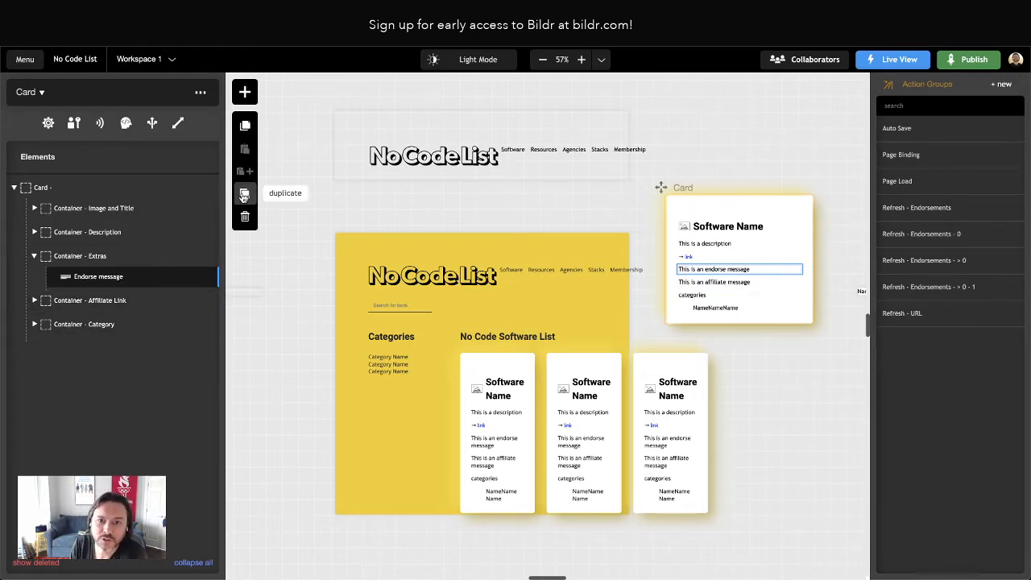
key("ctrl+d")
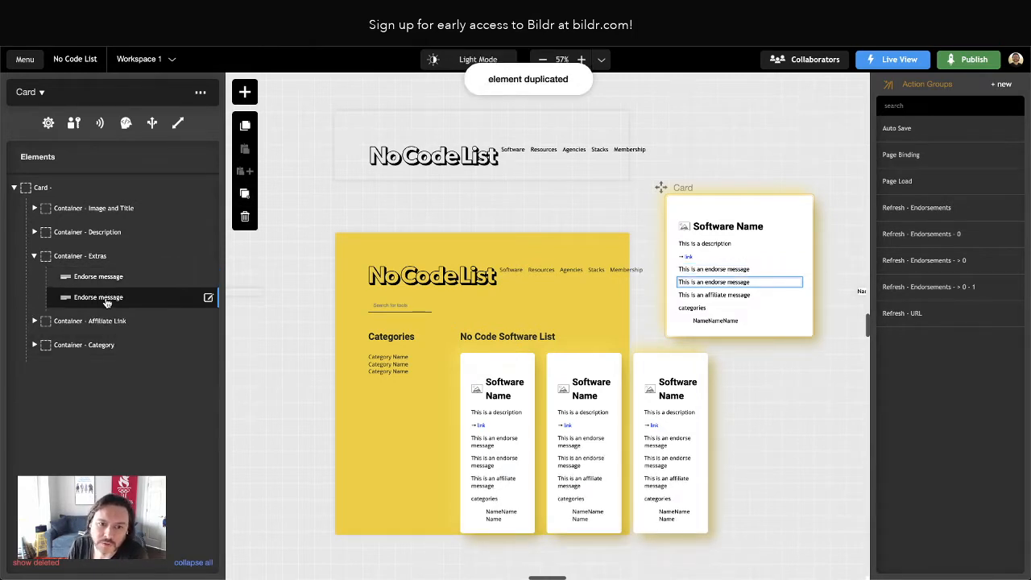
left_click(108, 299)
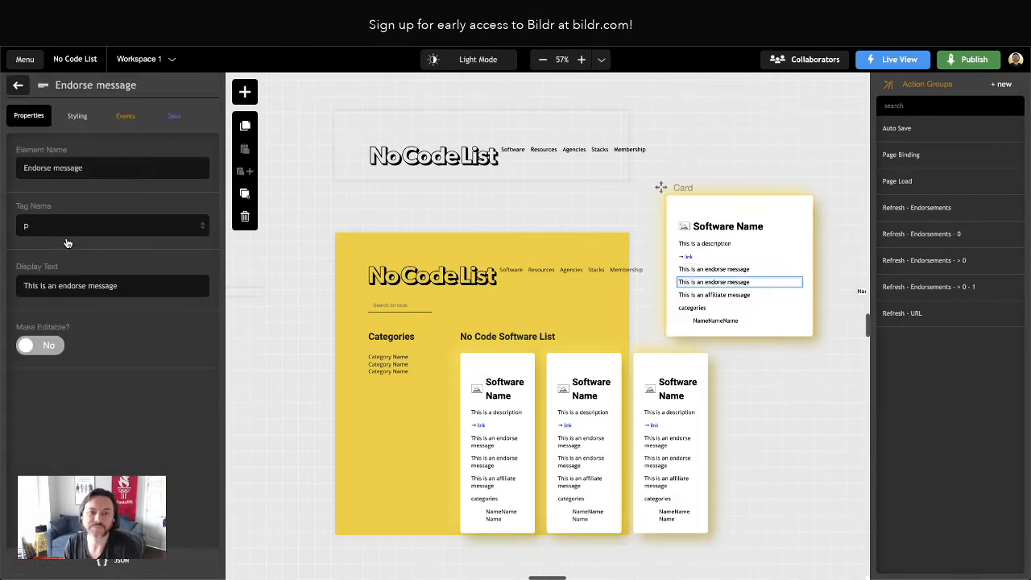
double_click(37, 168)
key("BackSpace")
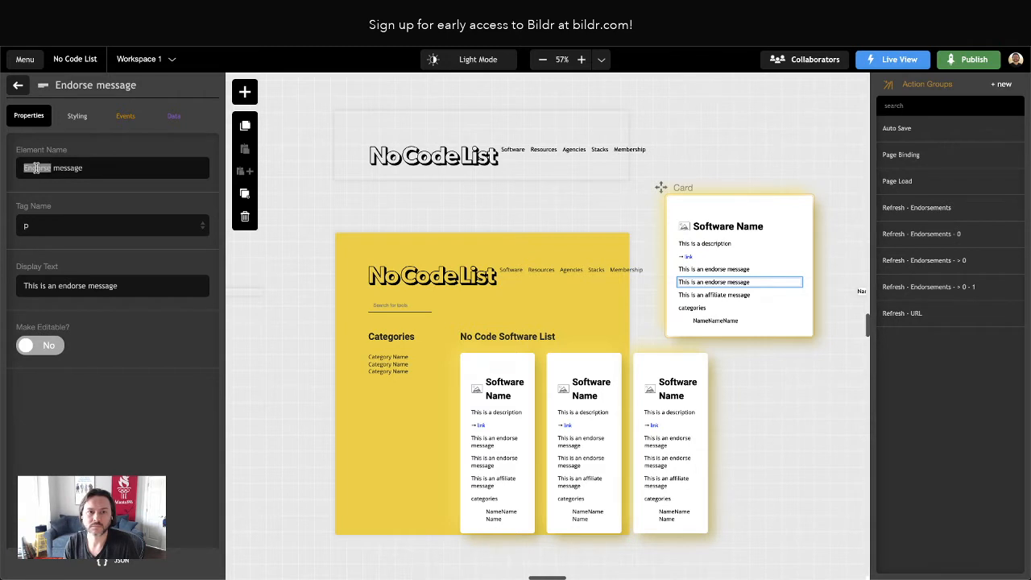
type("Stacks")
key("Return")
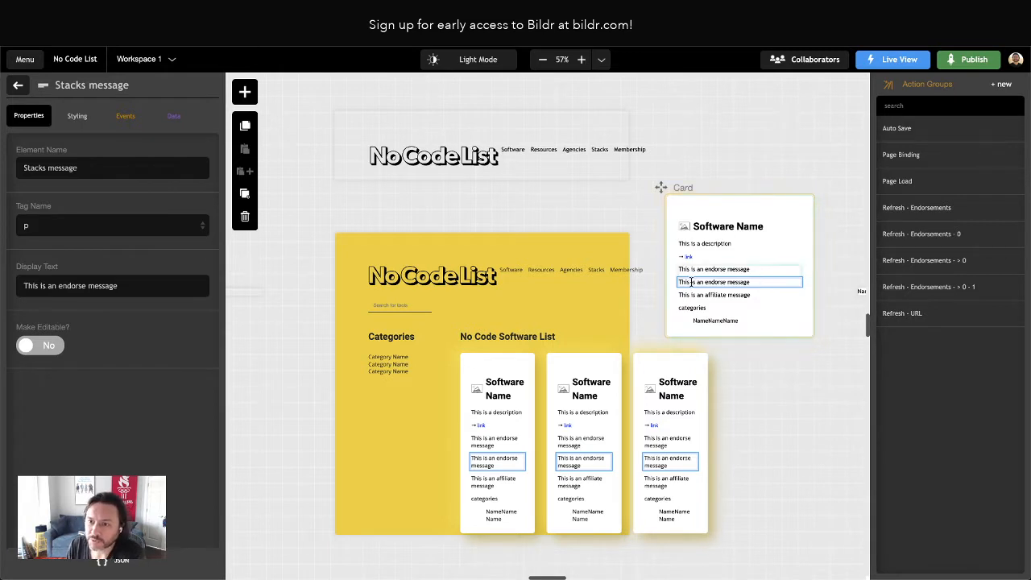
Replace the Stacks message element's display text with the placeholder "-------"
left_click_drag(117, 287, 57, 291)
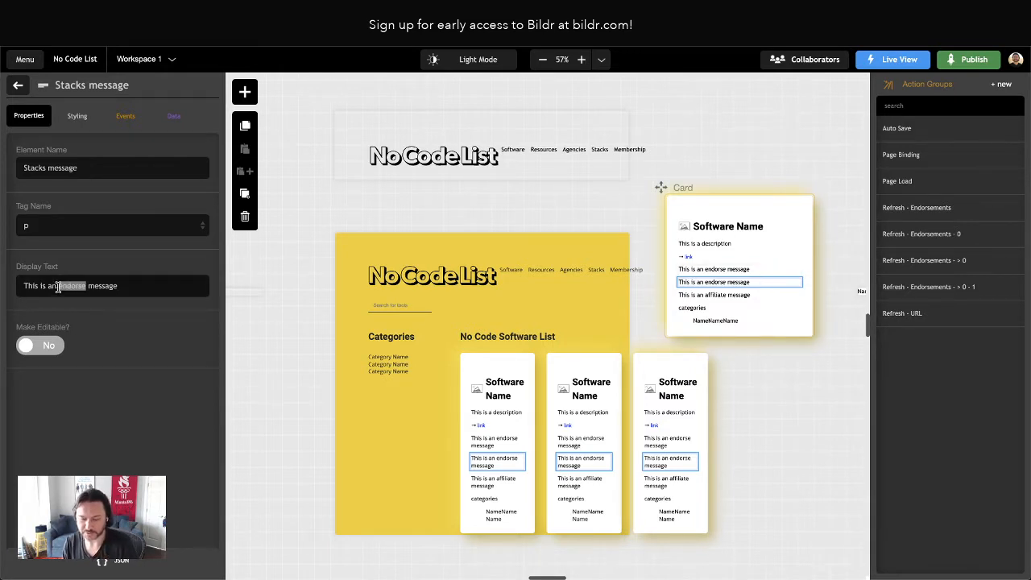
triple_click(58, 289)
key("BackSpace")
type("-------")
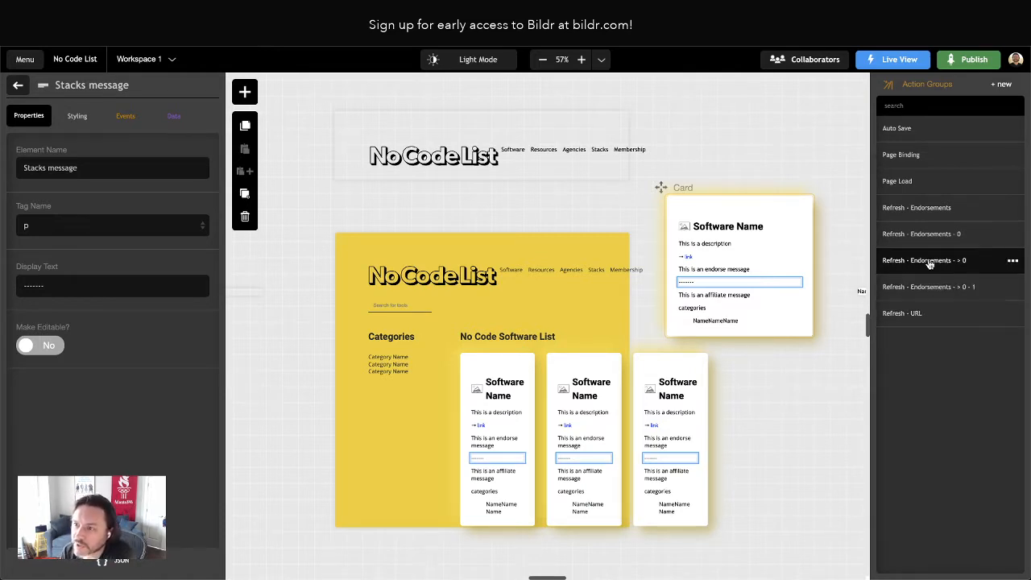
Review the Card's Refresh - Endorsements - 0 action group and the Page Binding flow called by Page Load
left_click(935, 235)
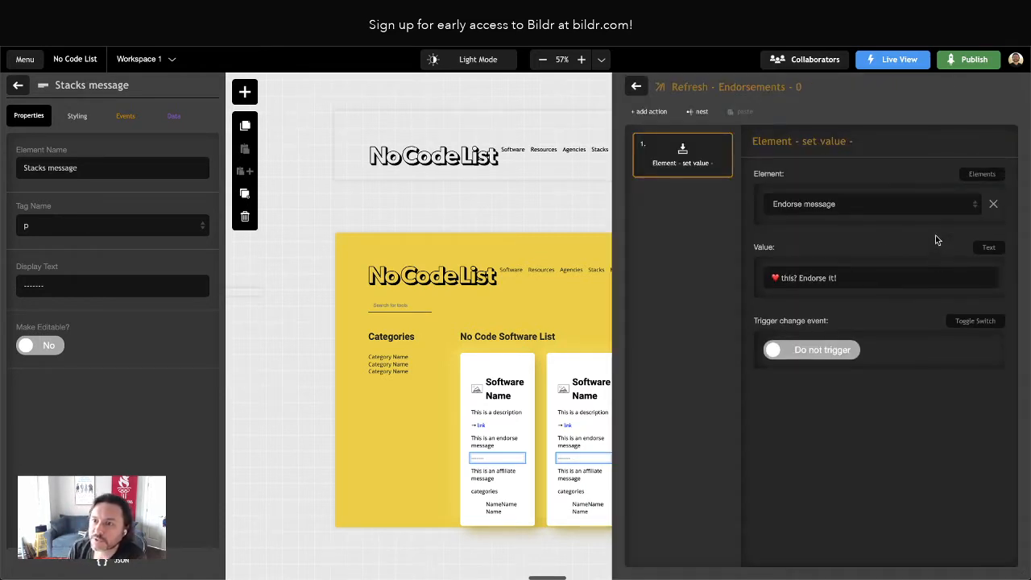
left_click(637, 86)
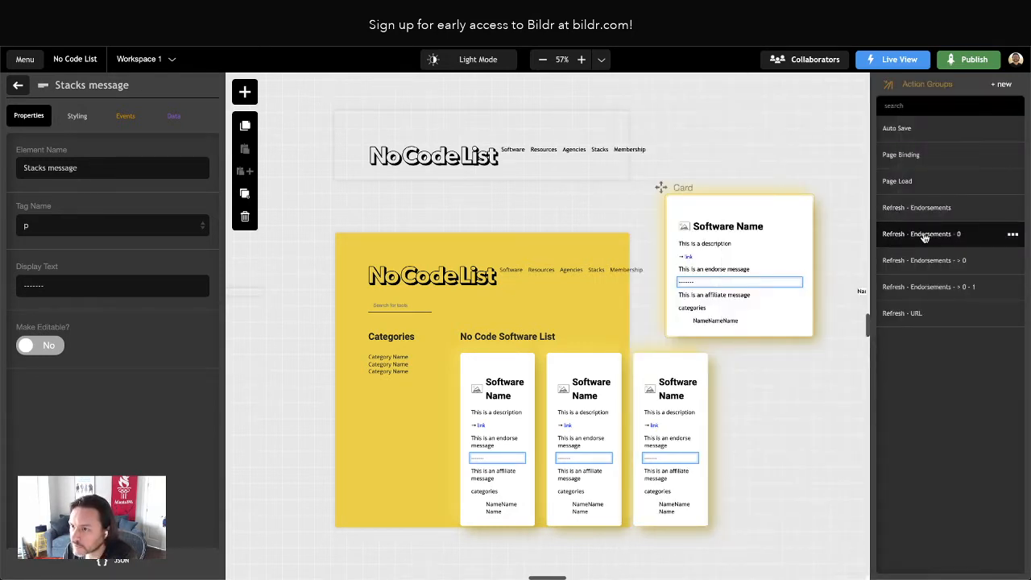
left_click(921, 182)
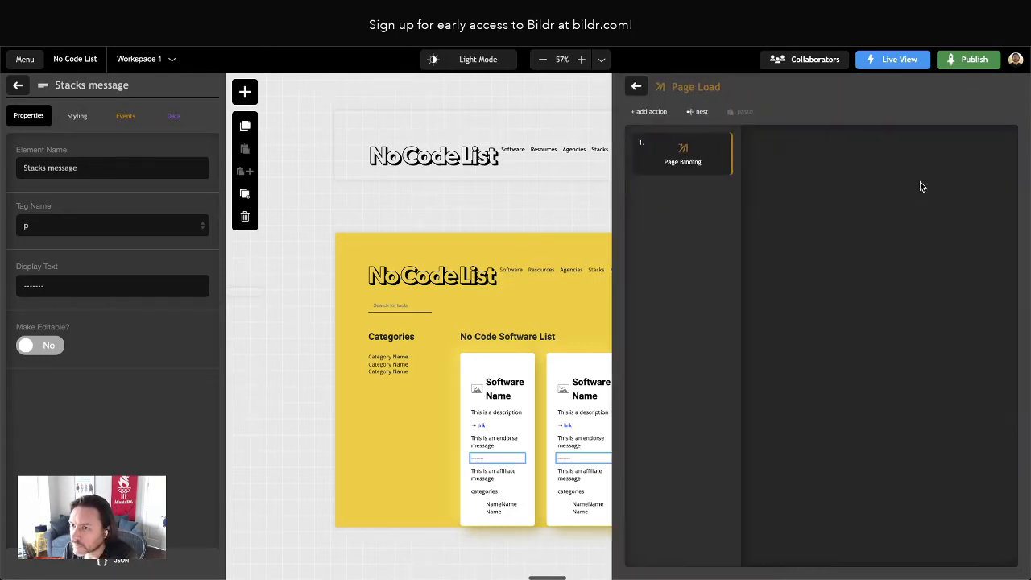
left_click(683, 155)
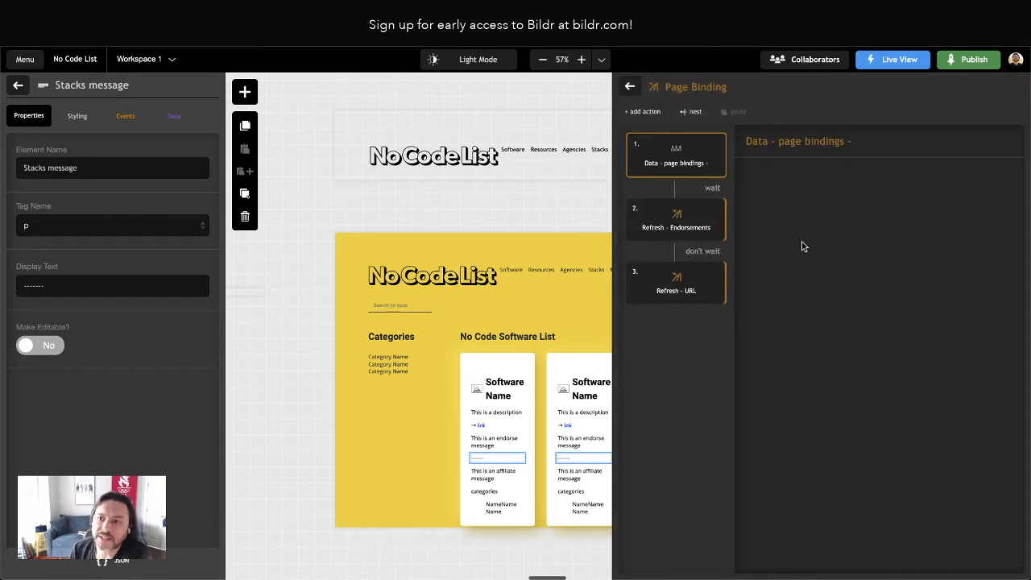
left_click(633, 90)
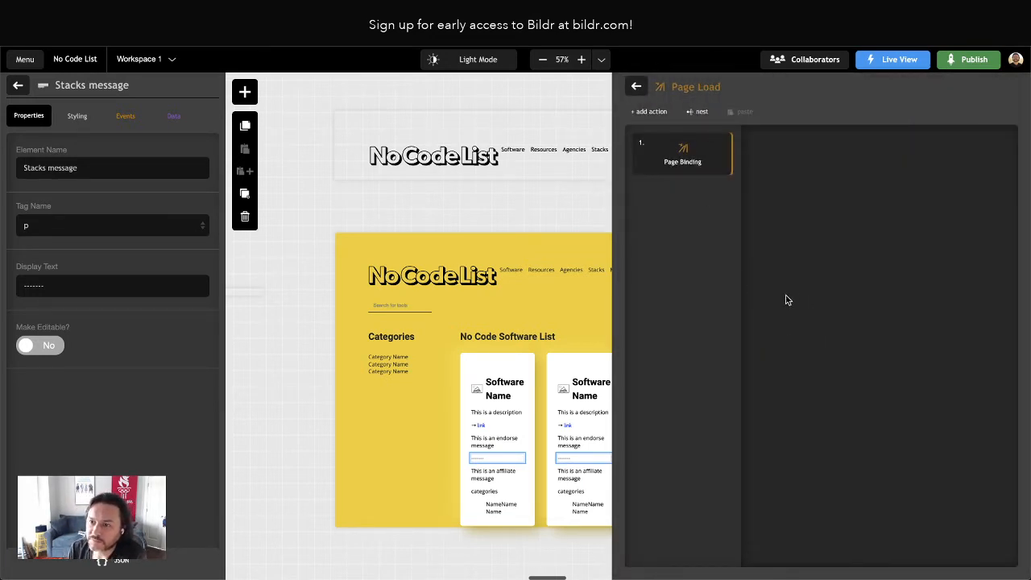
left_click(637, 86)
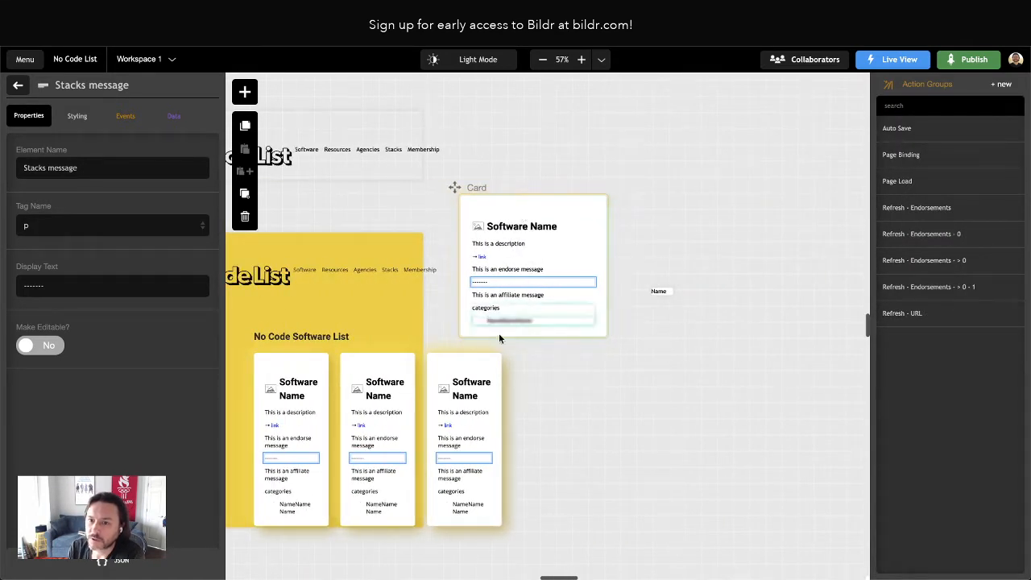
Review the compare values condition in Refresh - Endorsements, called by Page Binding, alongside the Airtable software columns and the Card's message elements
left_click(918, 160)
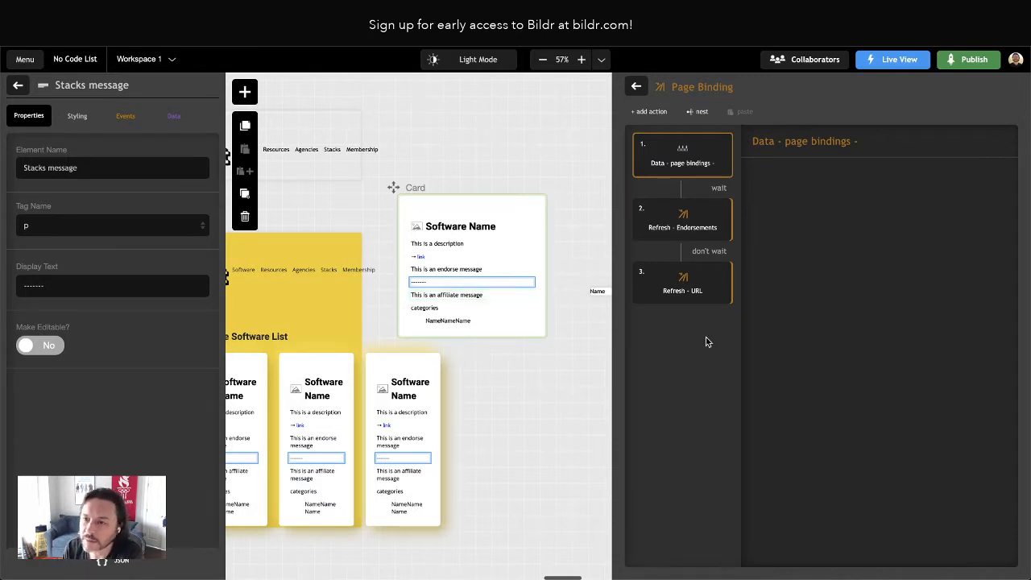
double_click(676, 223)
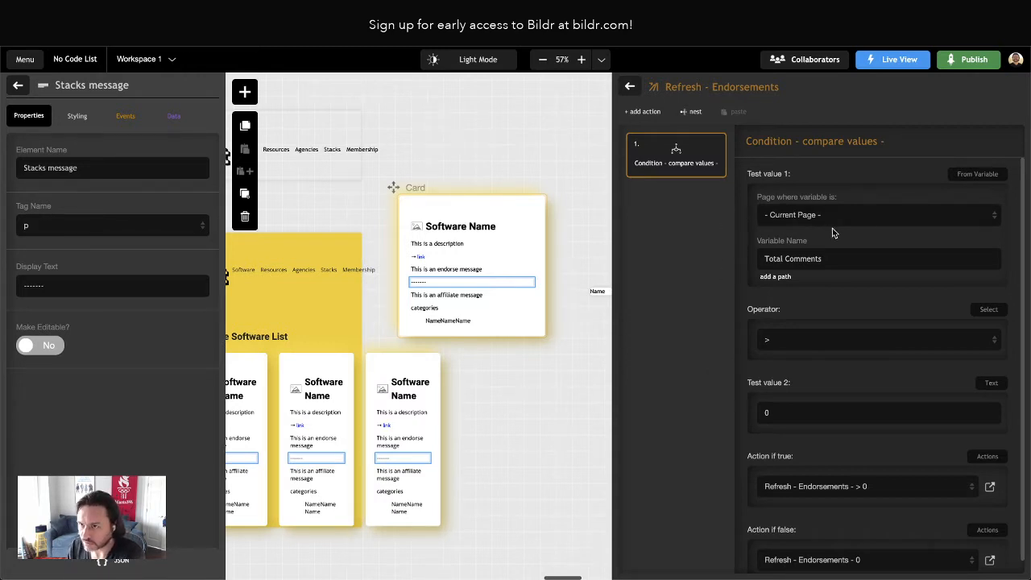
scroll(832, 228, "down", 1)
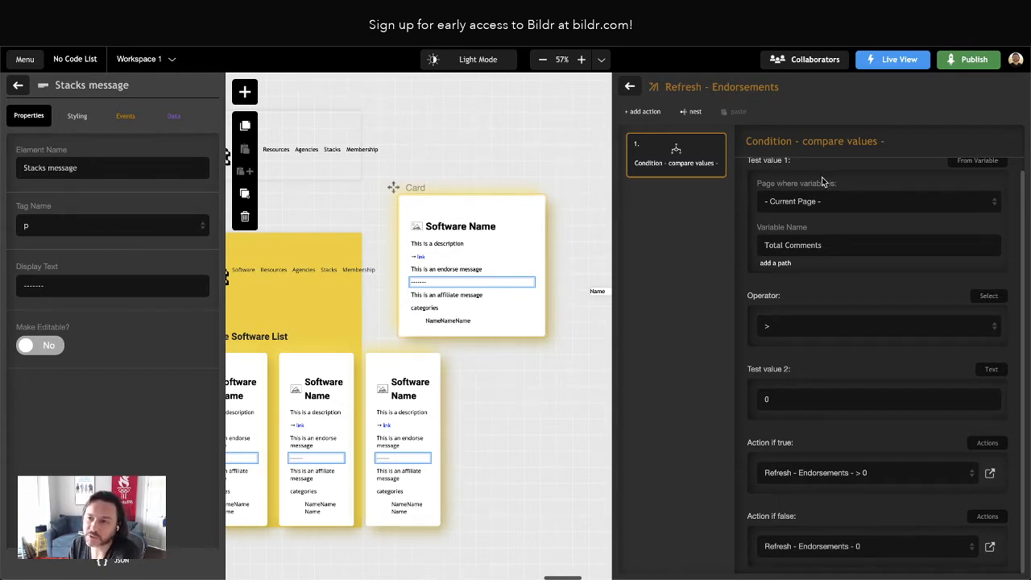
scroll(857, 216, "up", 1)
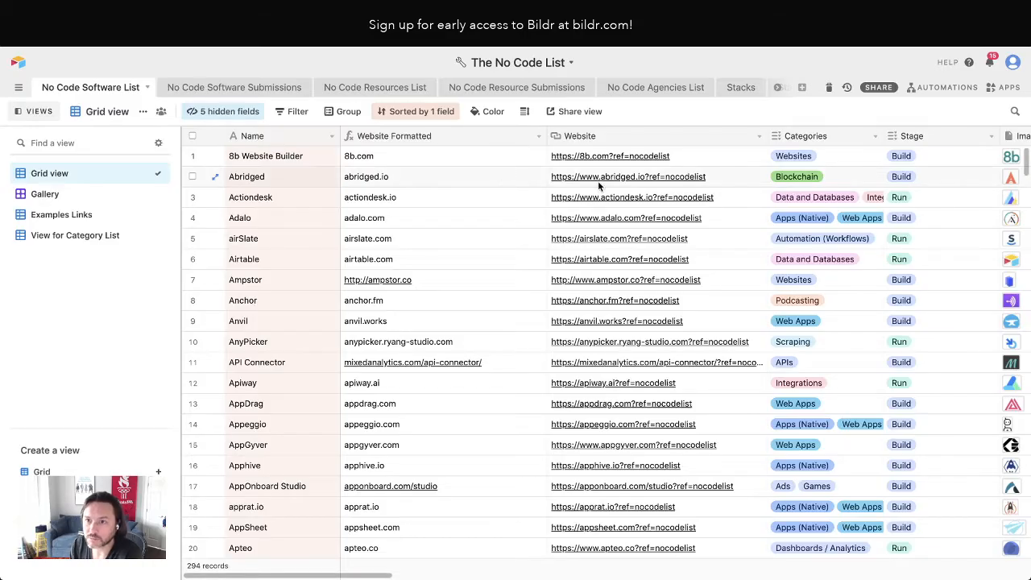
scroll(588, 182, "right", 10)
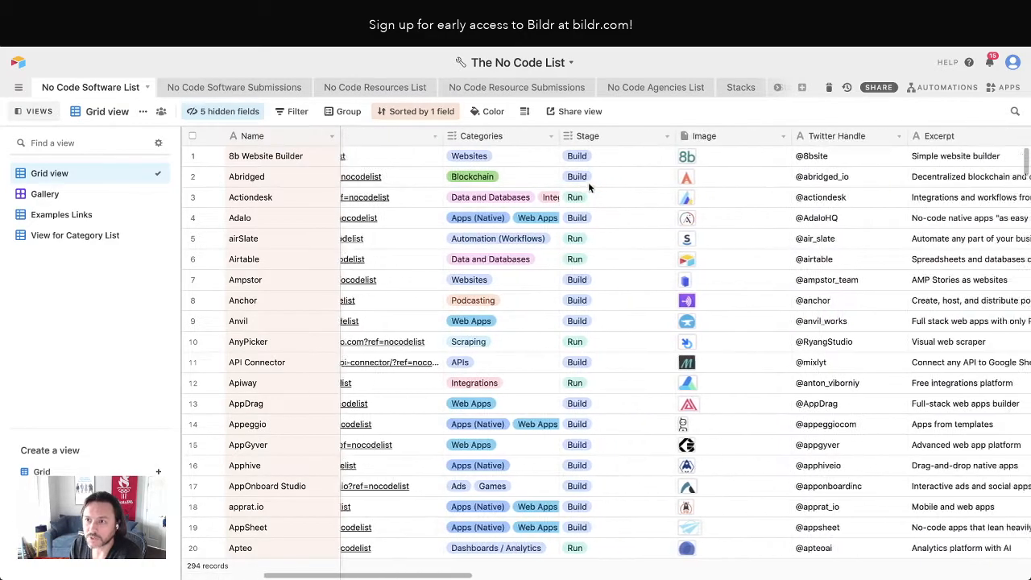
scroll(588, 188, "right", 10)
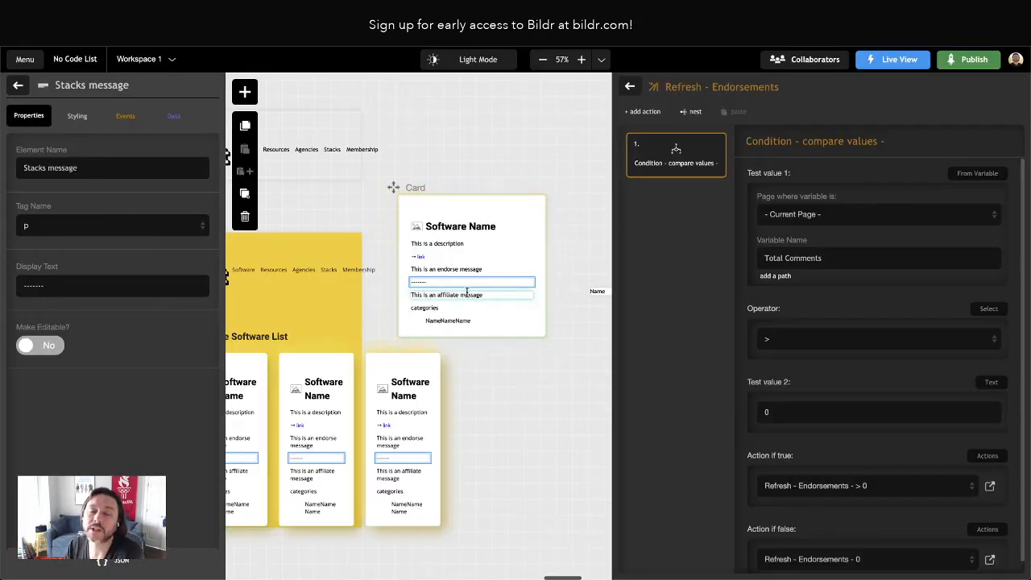
scroll(467, 292, "right", 2)
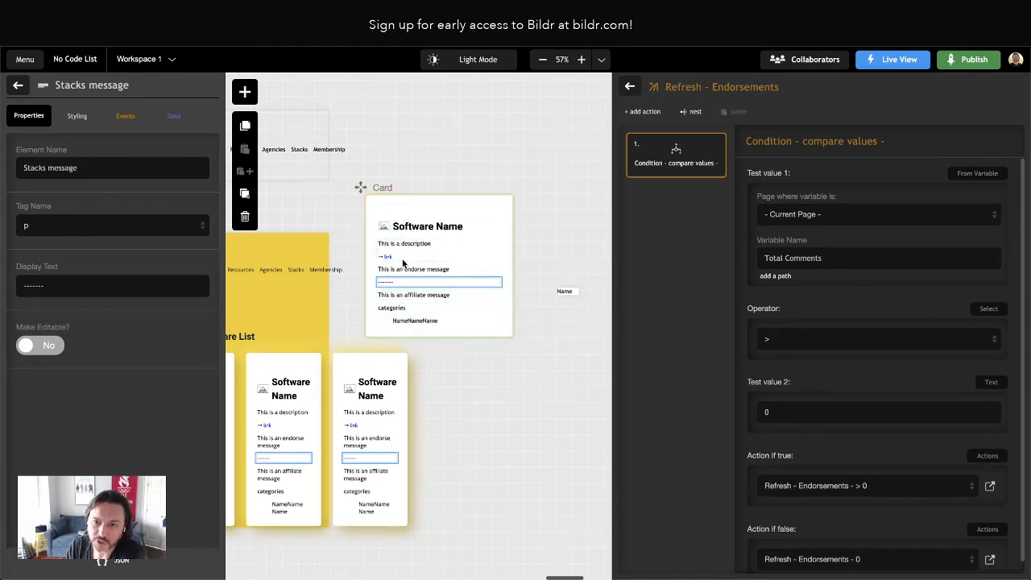
scroll(404, 258, "down", 3)
scroll(390, 333, "left", 3)
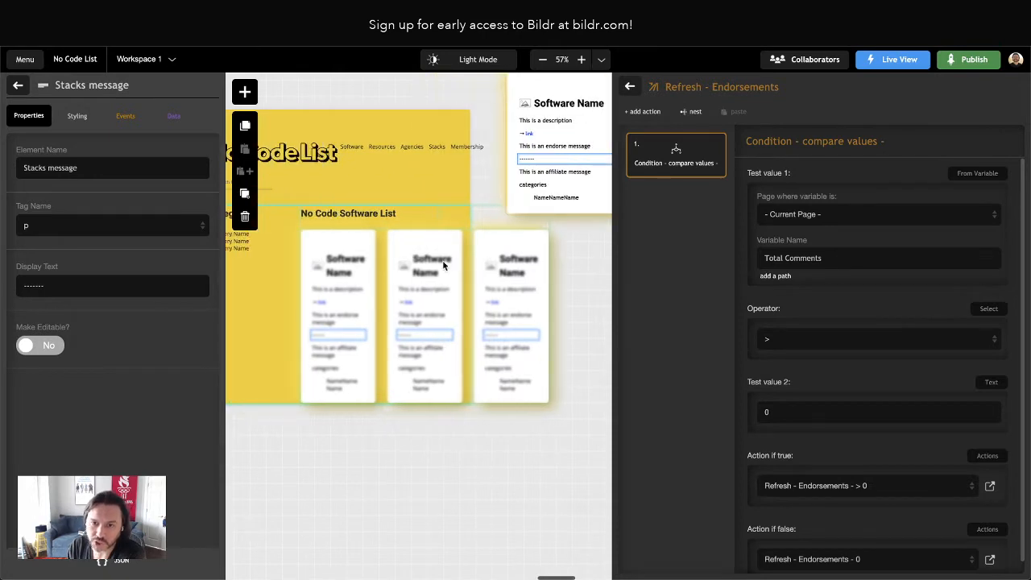
scroll(524, 307, "up", 3)
scroll(496, 265, "right", 3)
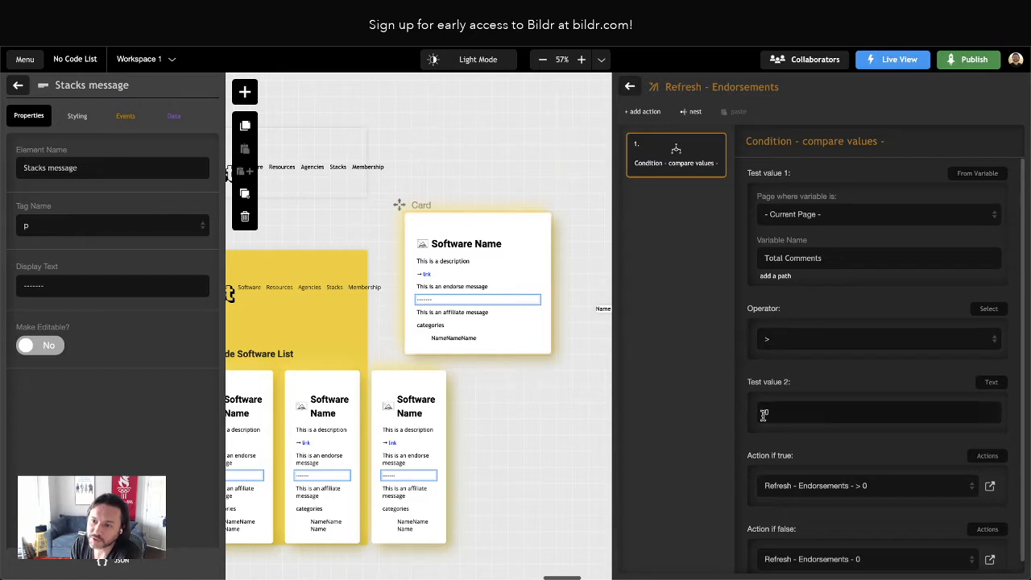
scroll(798, 420, "down", 1)
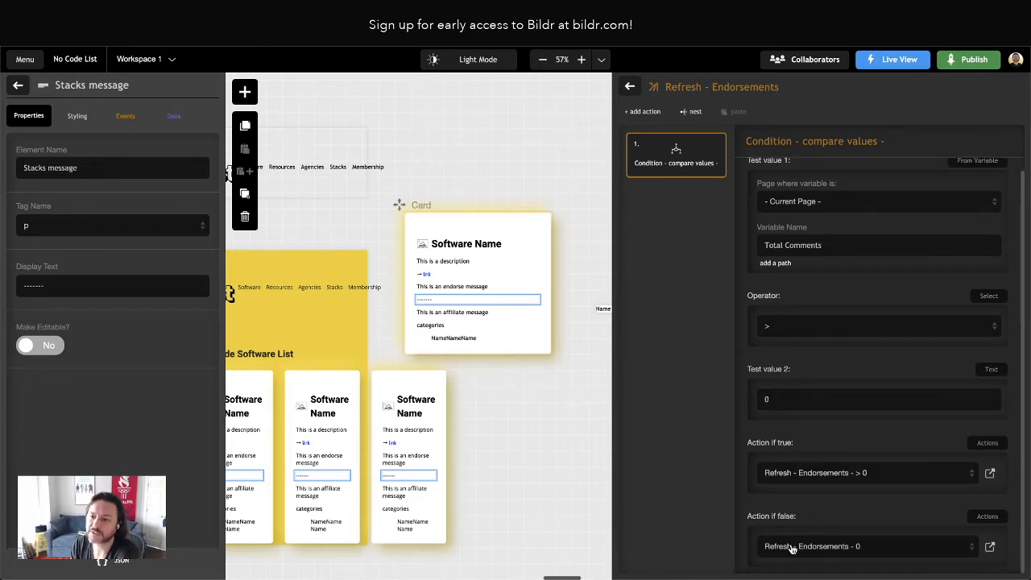
left_click(630, 87)
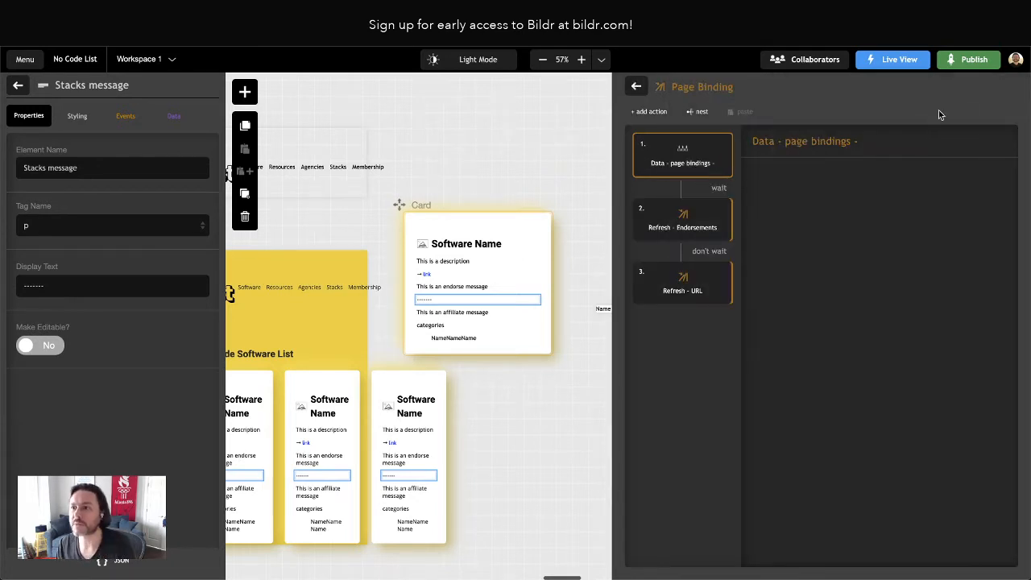
left_click(636, 90)
Create a new action group named "Refresh - Stacks" for the Card, checking the project counts on the live No Code List
left_click(1002, 85)
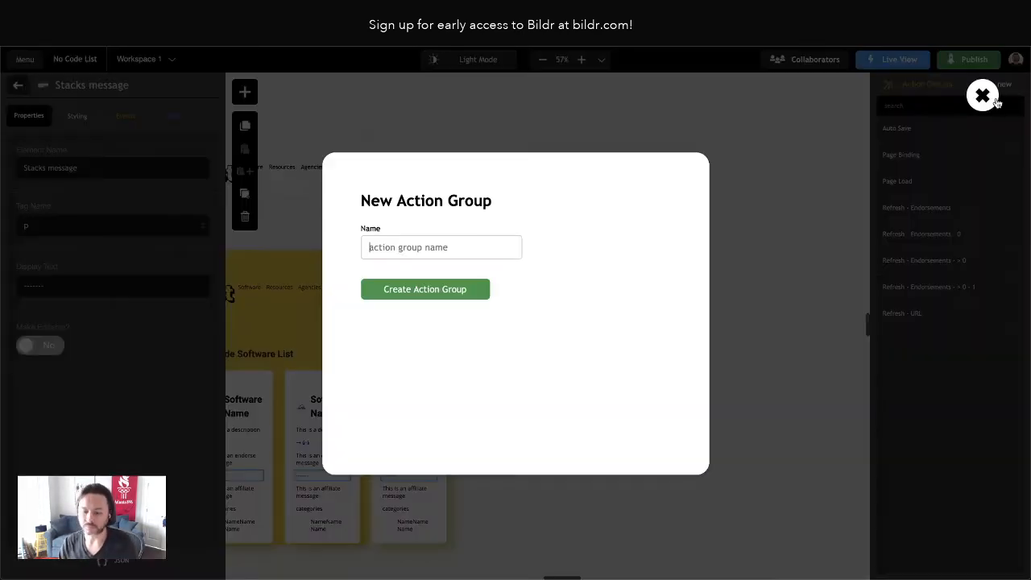
type("Refresh - Stacks")
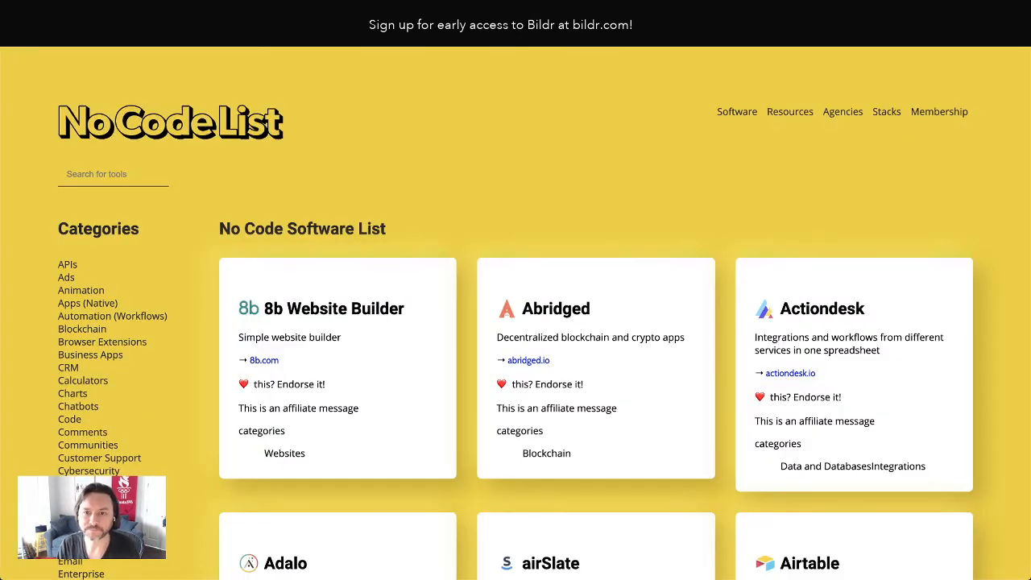
key("ctrl+Tab")
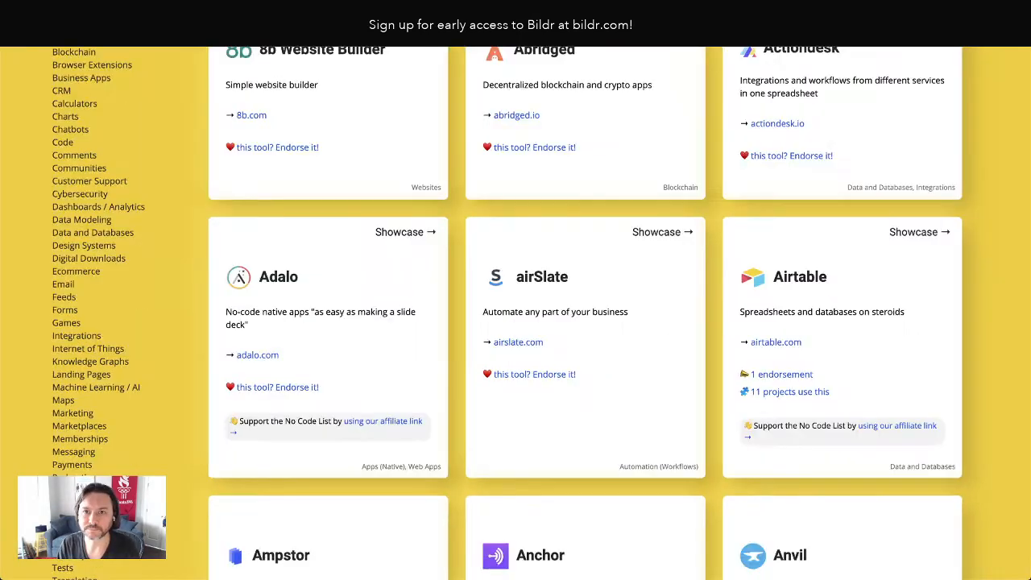
scroll(448, 142, "down", 1)
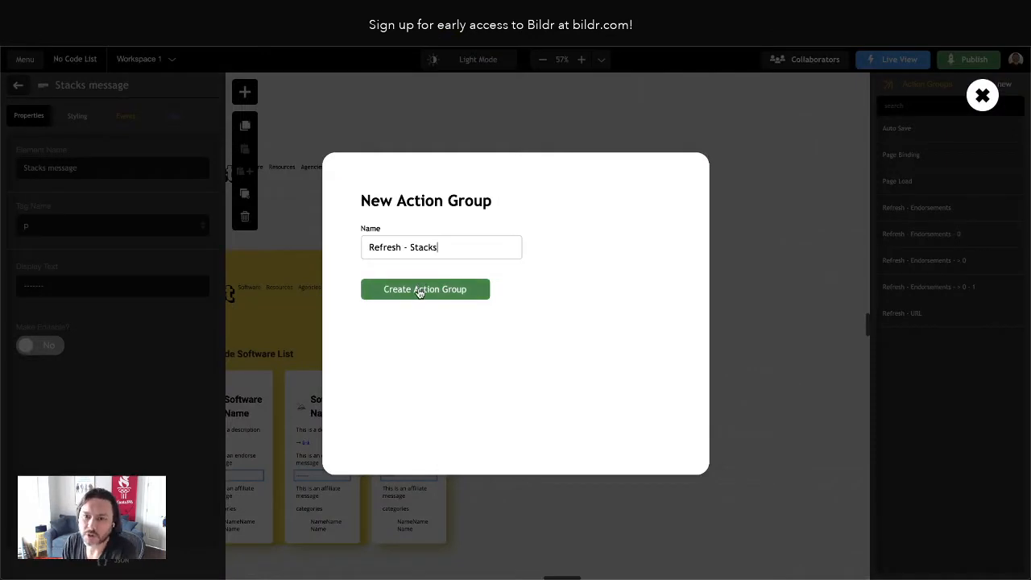
left_click(421, 290)
Add a Condition - compare values action to the Refresh - Stacks group
left_click(649, 111)
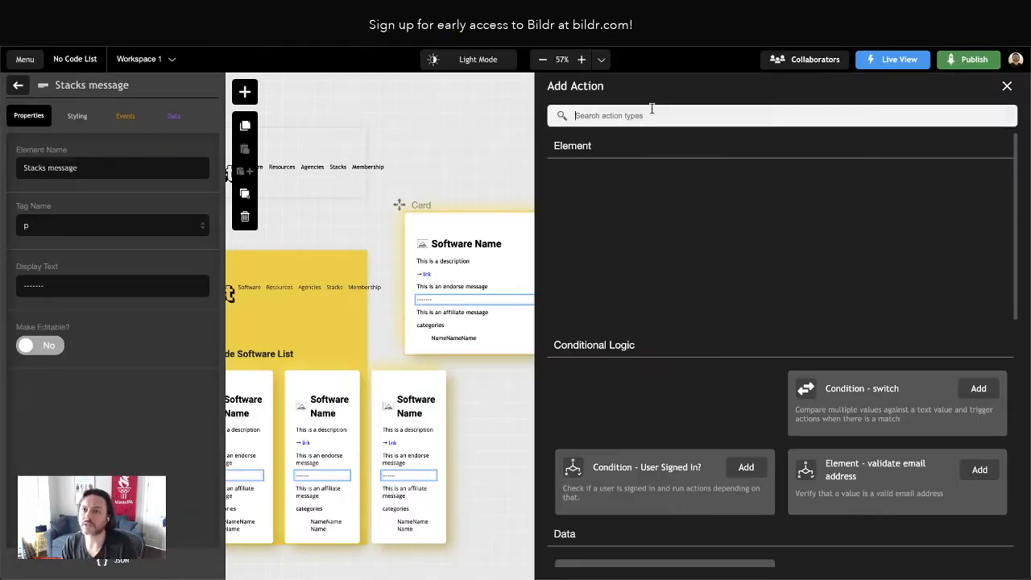
type("dondit")
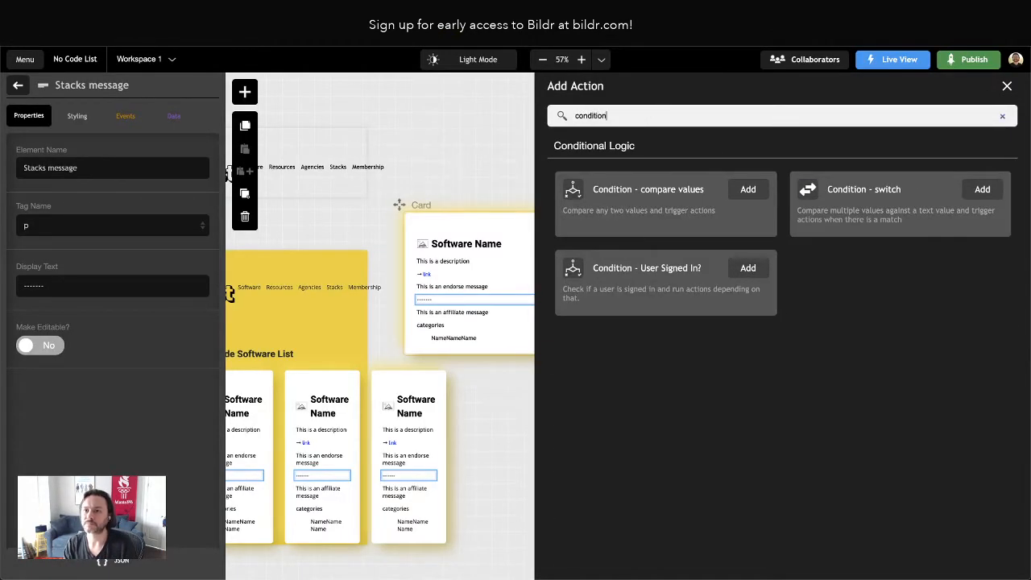
type("ion")
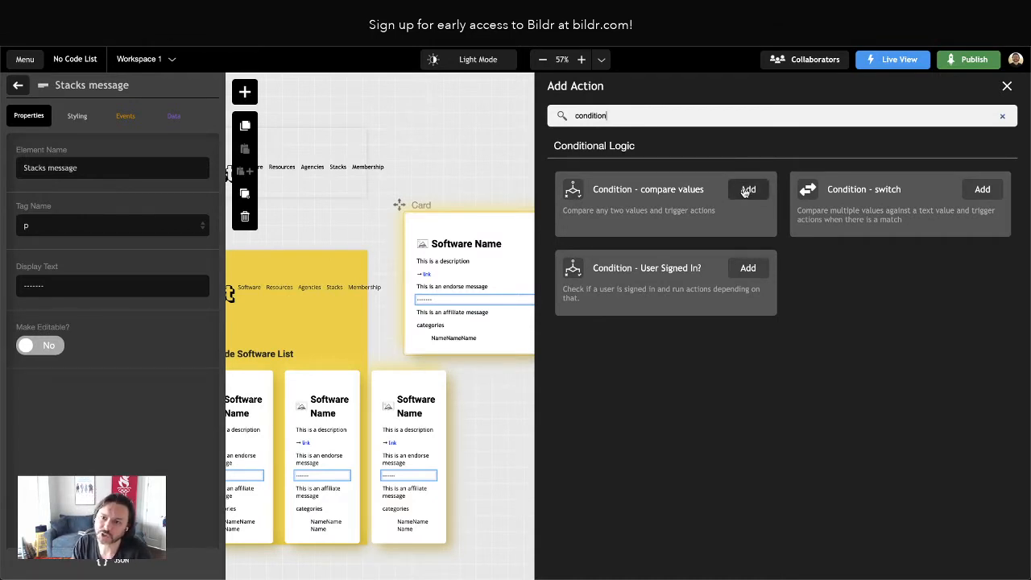
left_click(747, 190)
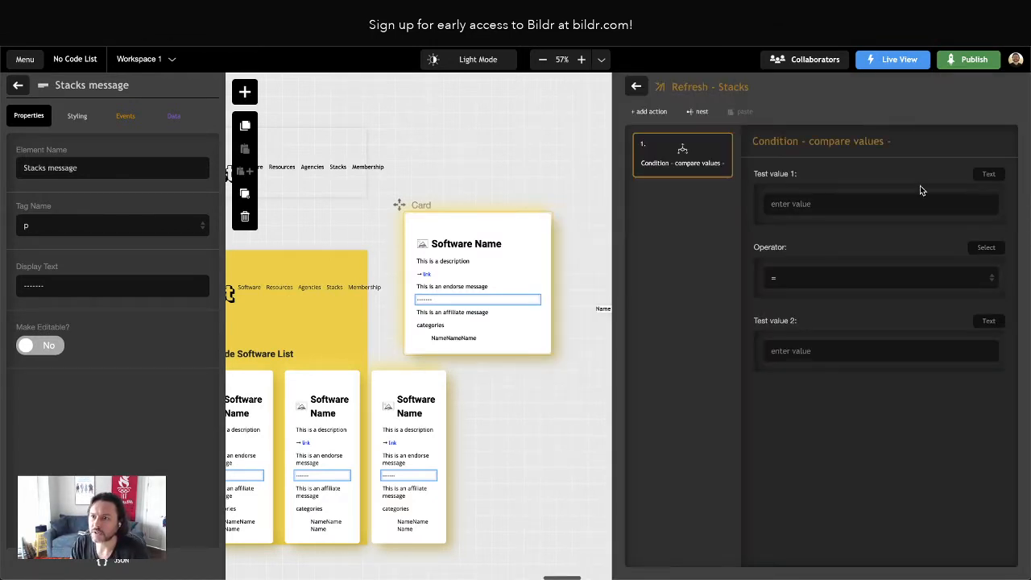
Set the condition's first test value to the variable "Total Stacks", checking the field name in Airtable
left_click(987, 175)
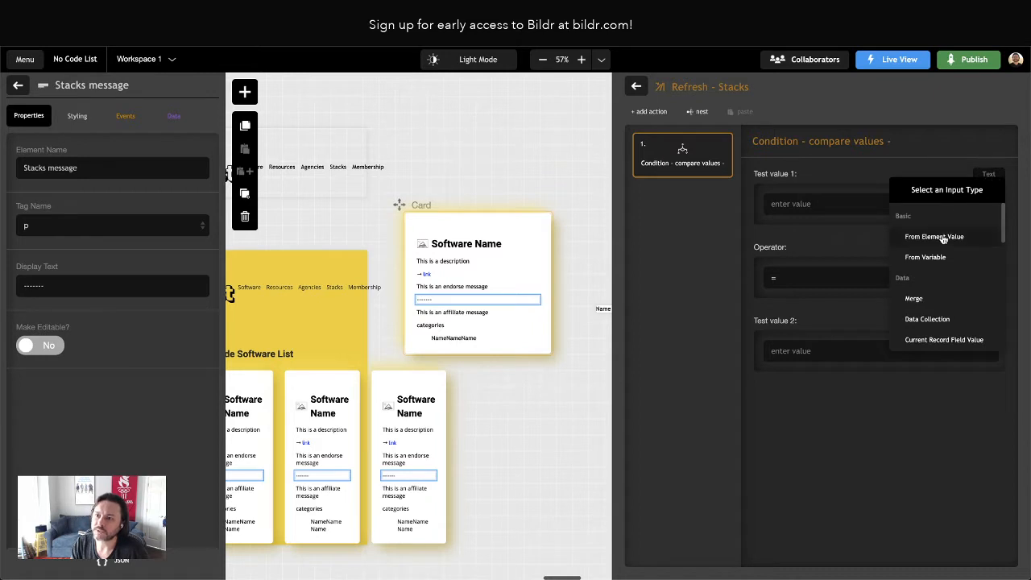
left_click(933, 257)
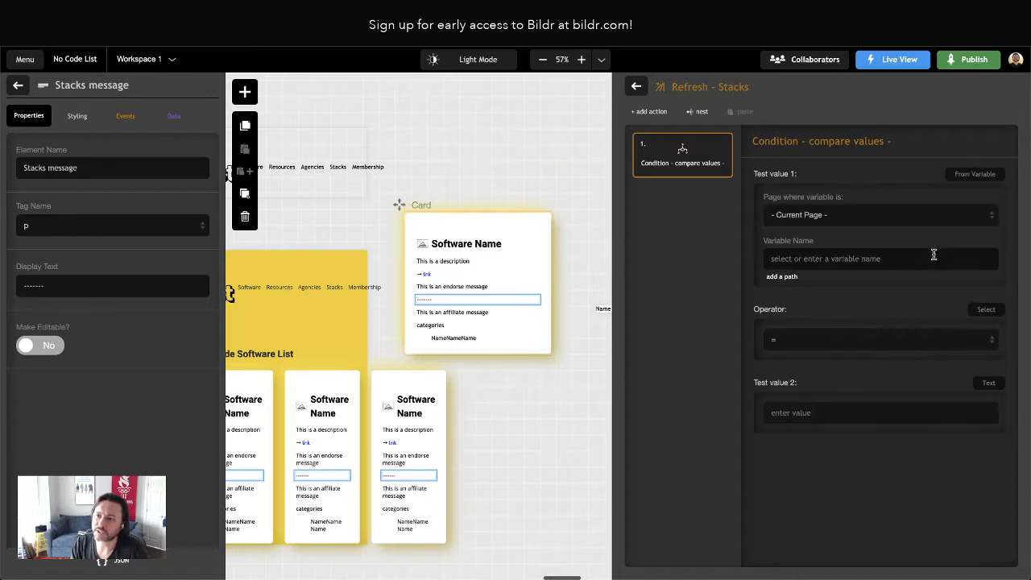
left_click(812, 265)
type("total")
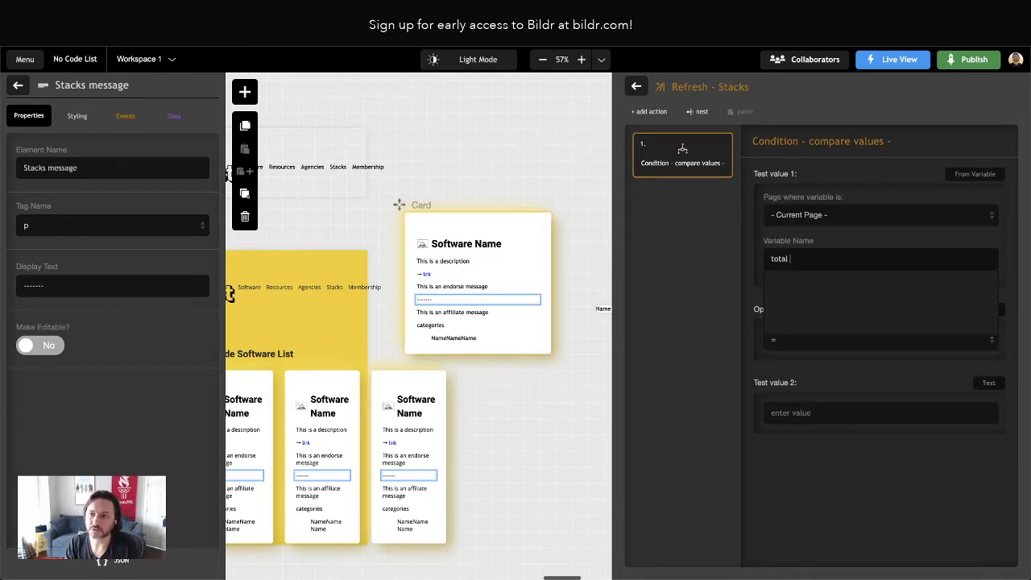
key("BackSpace")
key("BackSpace")
key("BackSpace")
type("Tot")
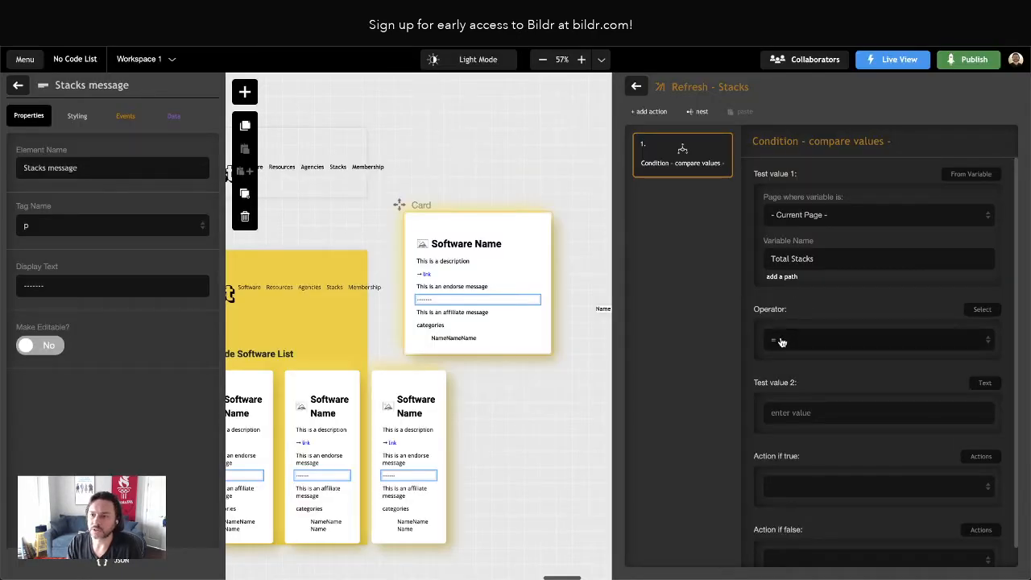
Set the condition's operator to > and its second test value to 0
left_click(781, 343)
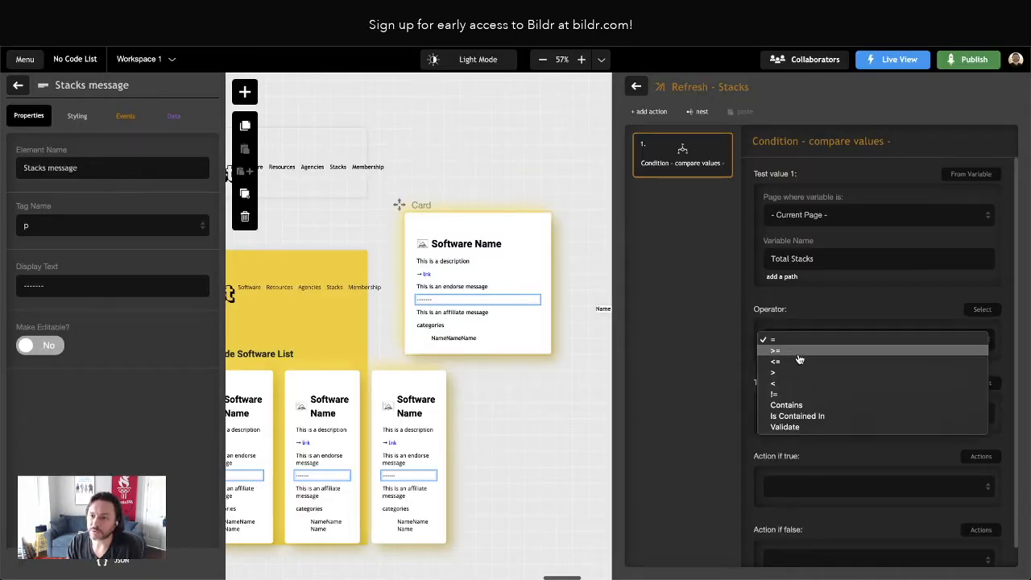
left_click(783, 369)
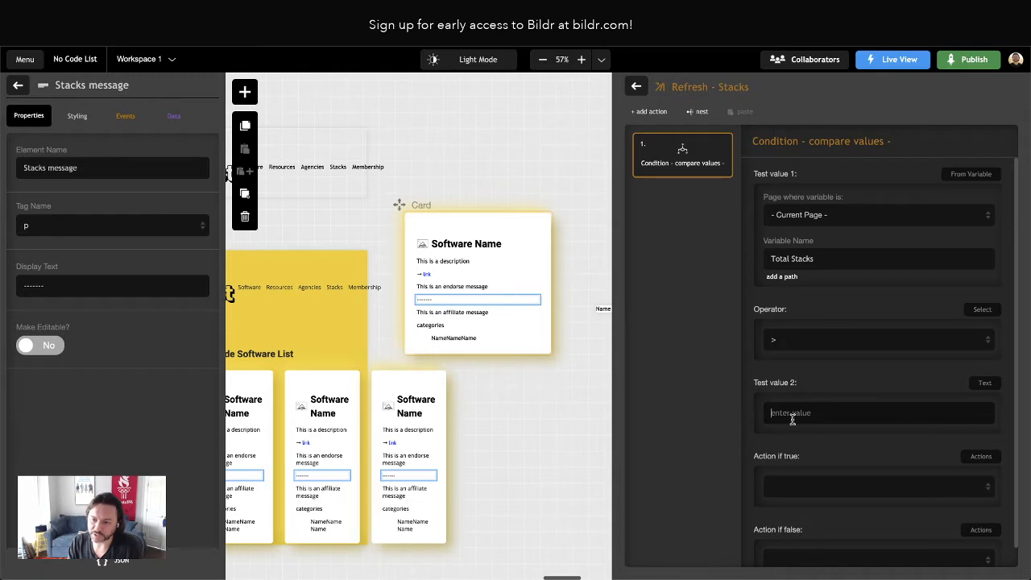
type("0")
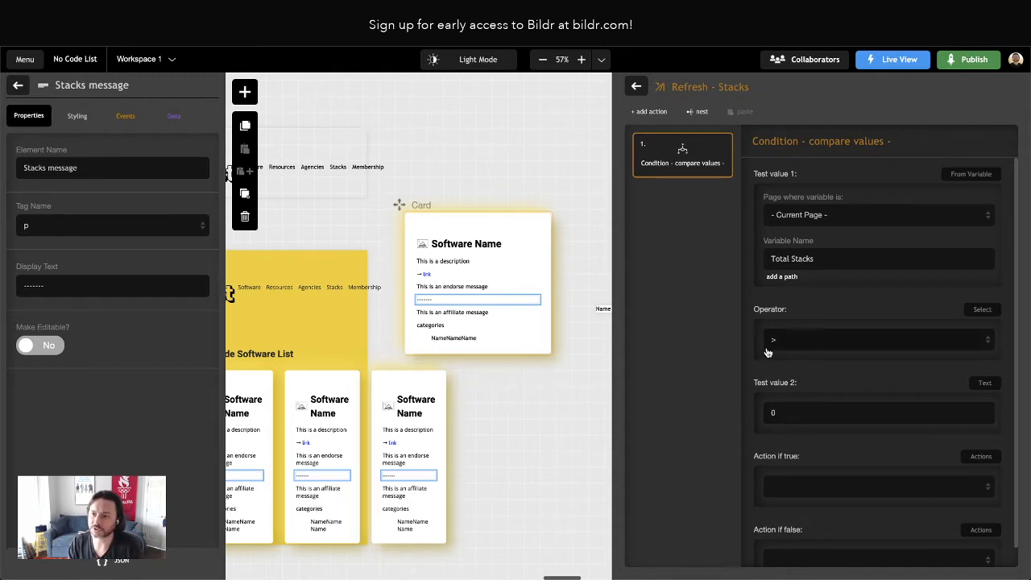
scroll(803, 419, "down", 1)
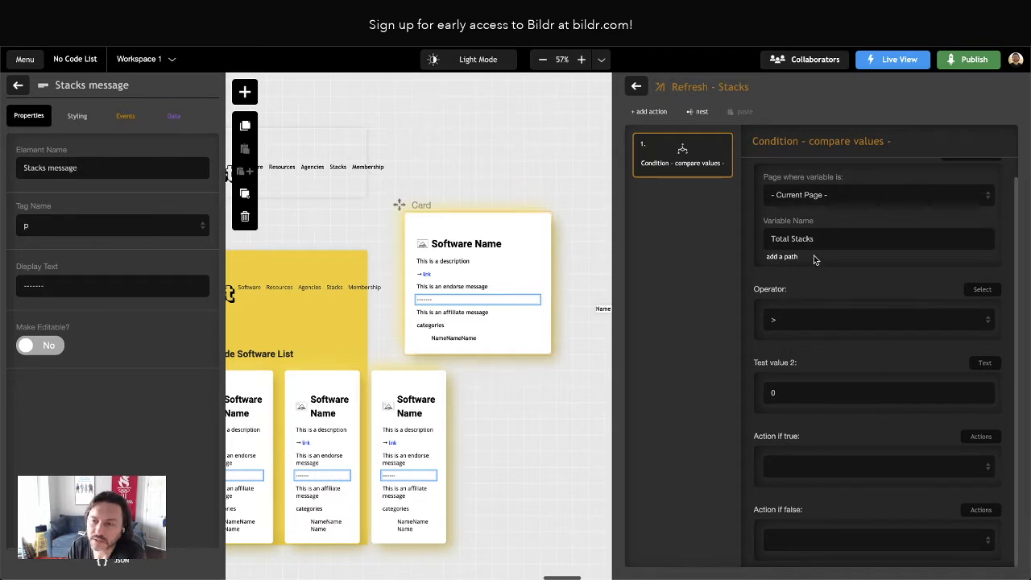
Leave Refresh - Stacks and create another action group named "Refresh - Stacks - > 0"
left_click(647, 112)
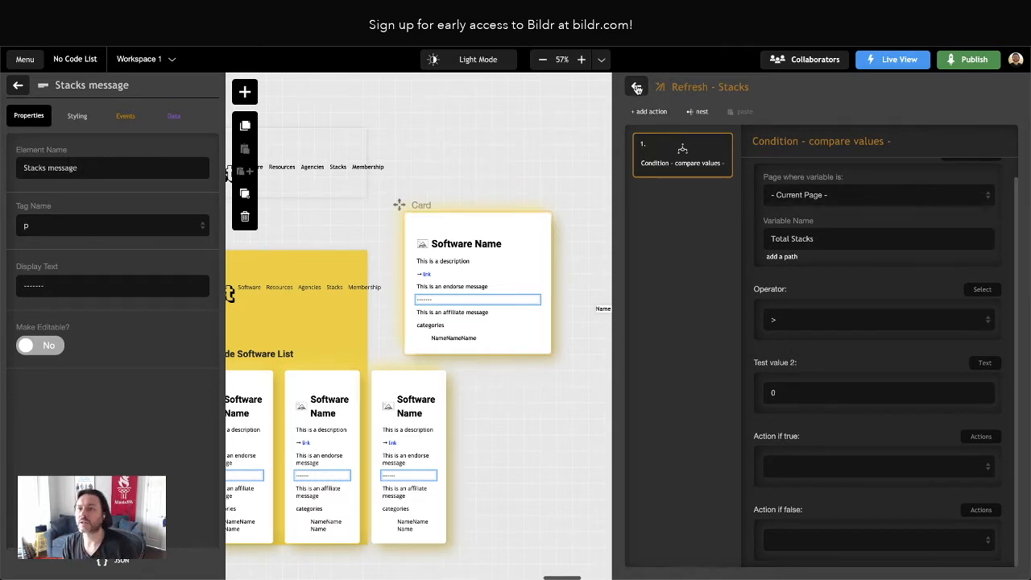
left_click(1004, 86)
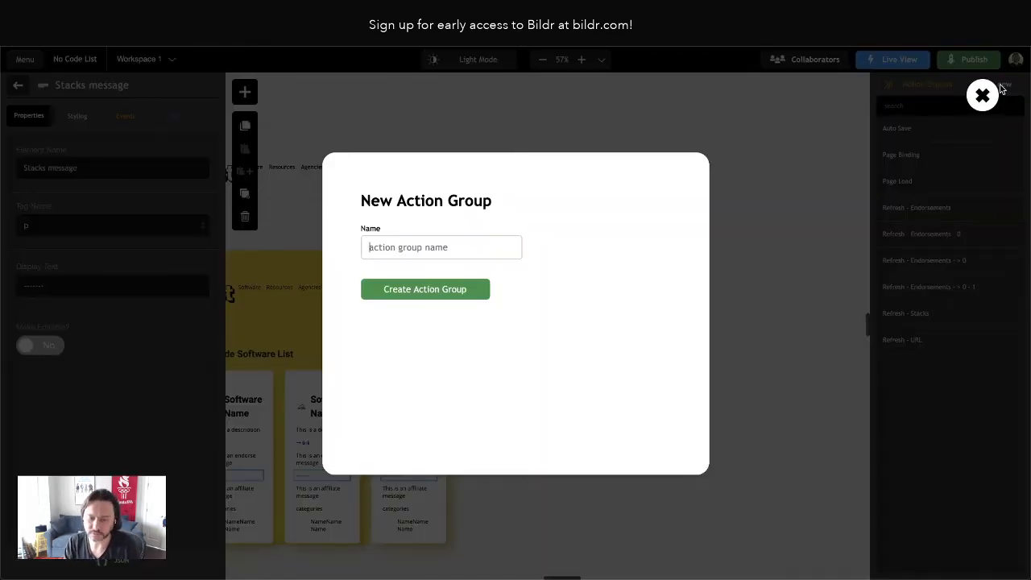
type("Ref")
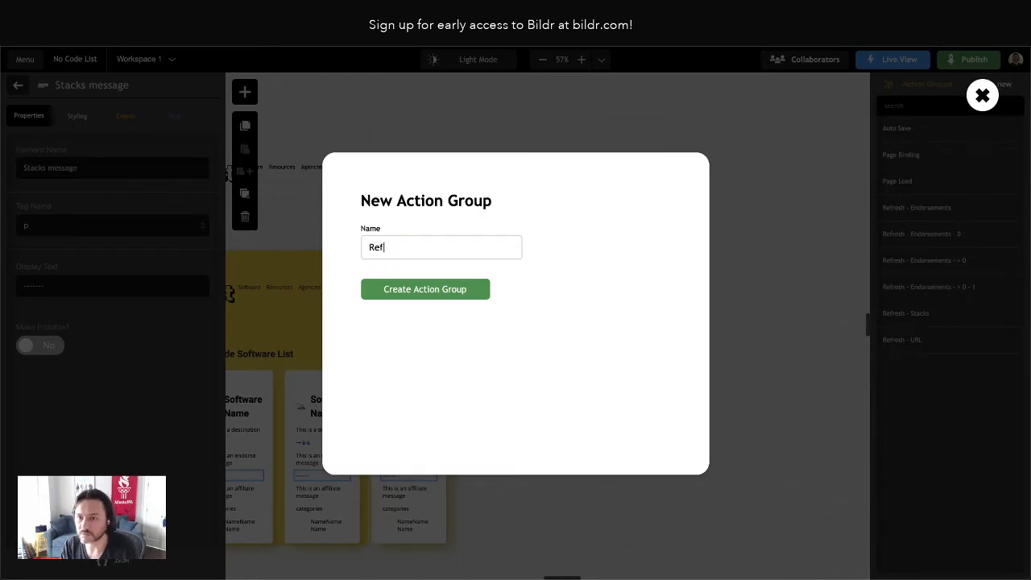
type("resh")
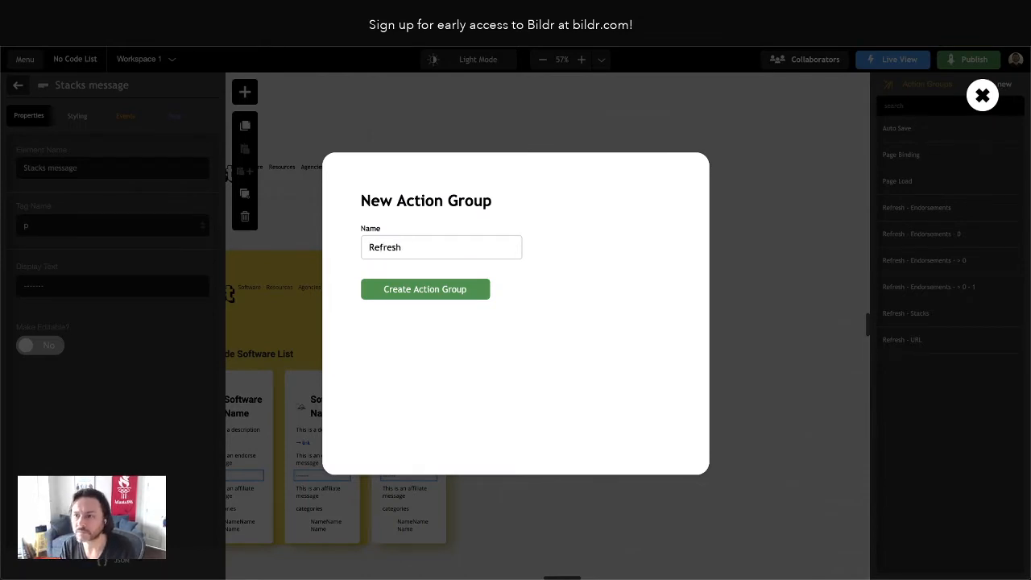
type(" StST")
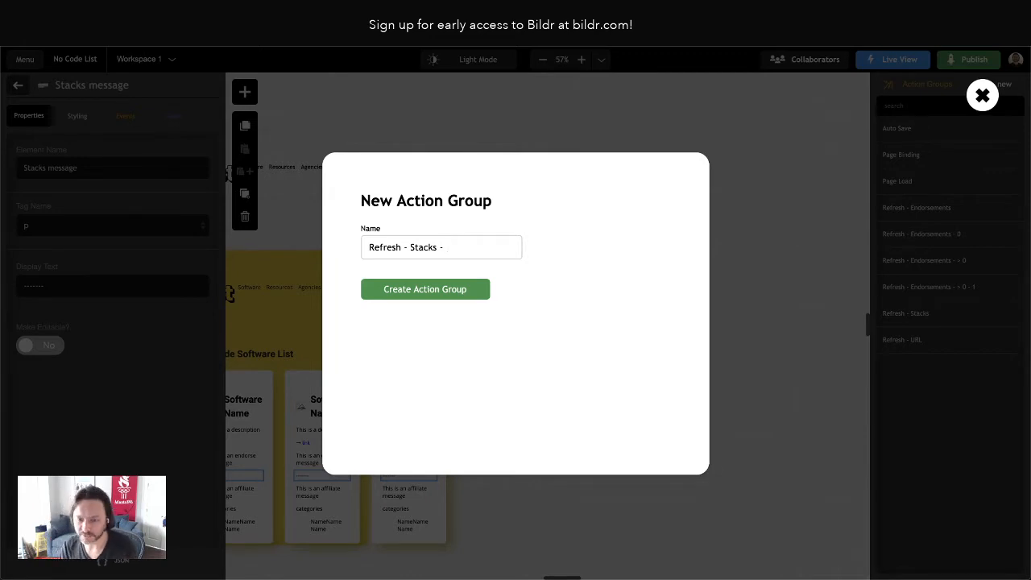
left_click(425, 288)
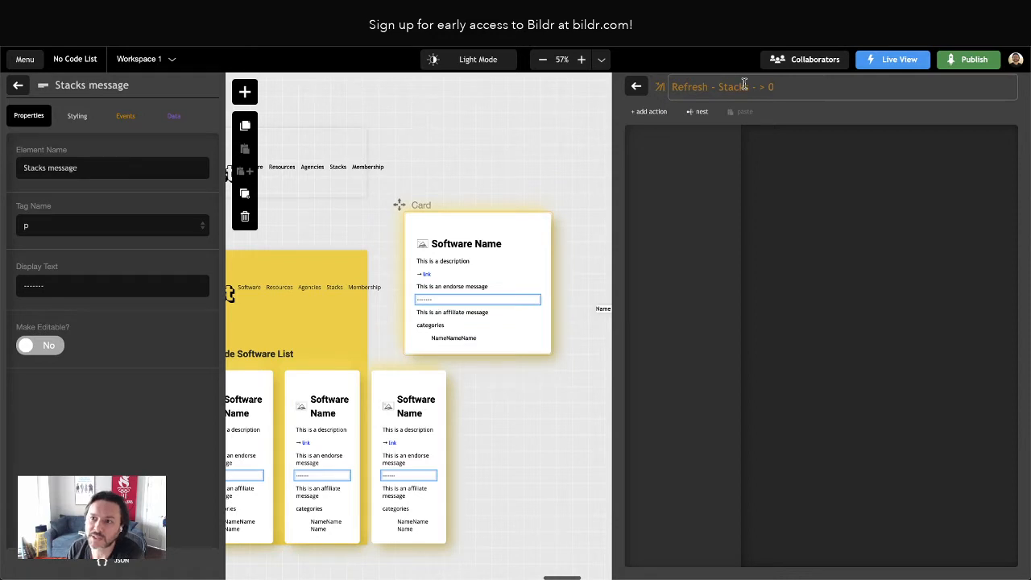
Add an Element - set value action to Refresh - Stacks - > 0 and target the Stacks message element
left_click(653, 112)
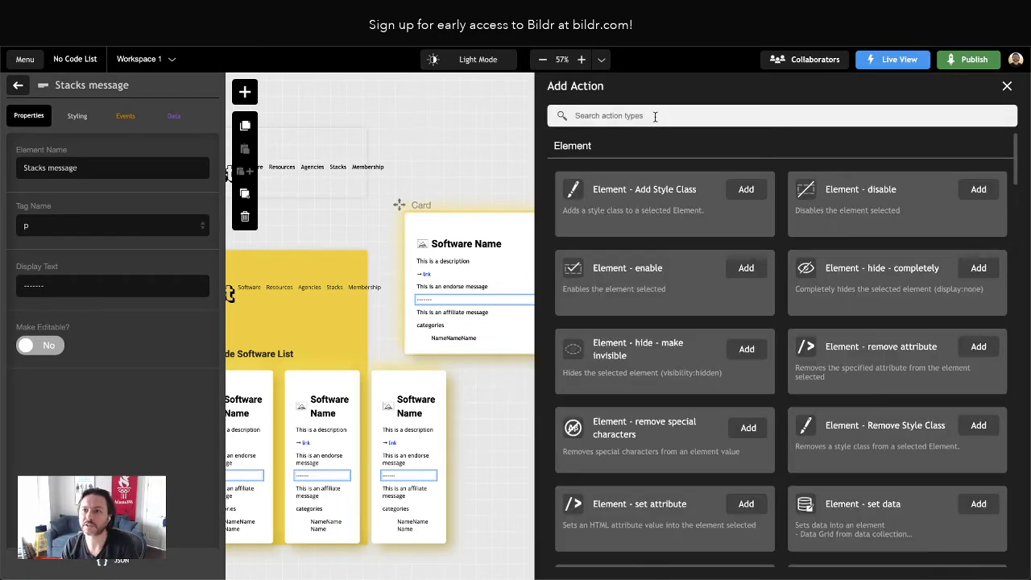
type("set value")
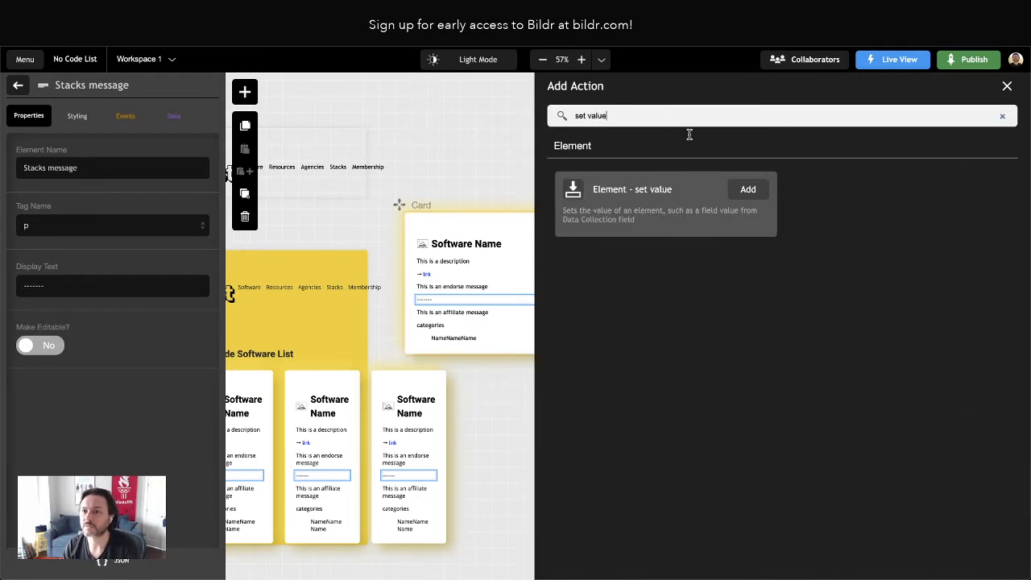
left_click(747, 190)
left_click(814, 204)
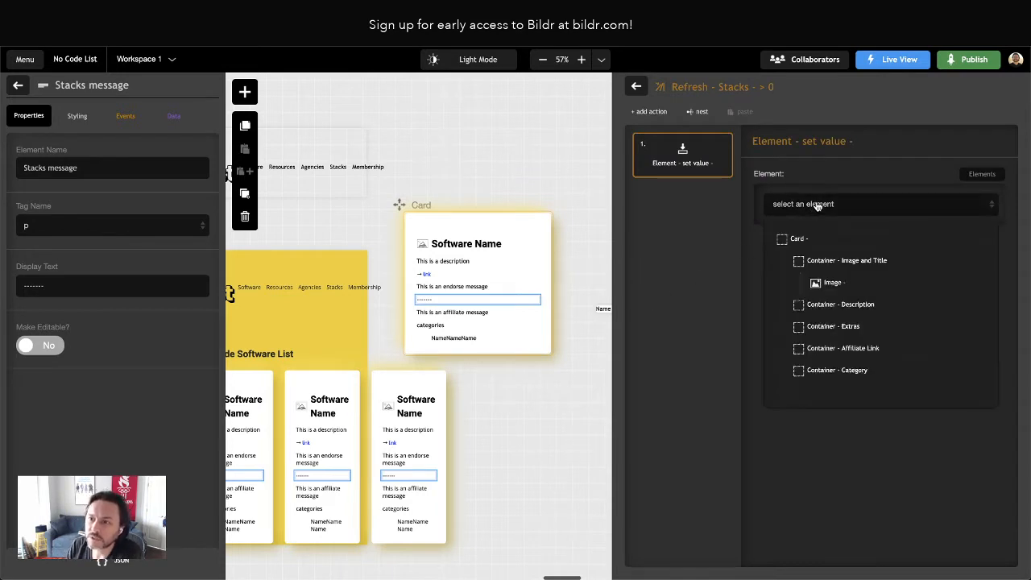
scroll(798, 298, "down", 3)
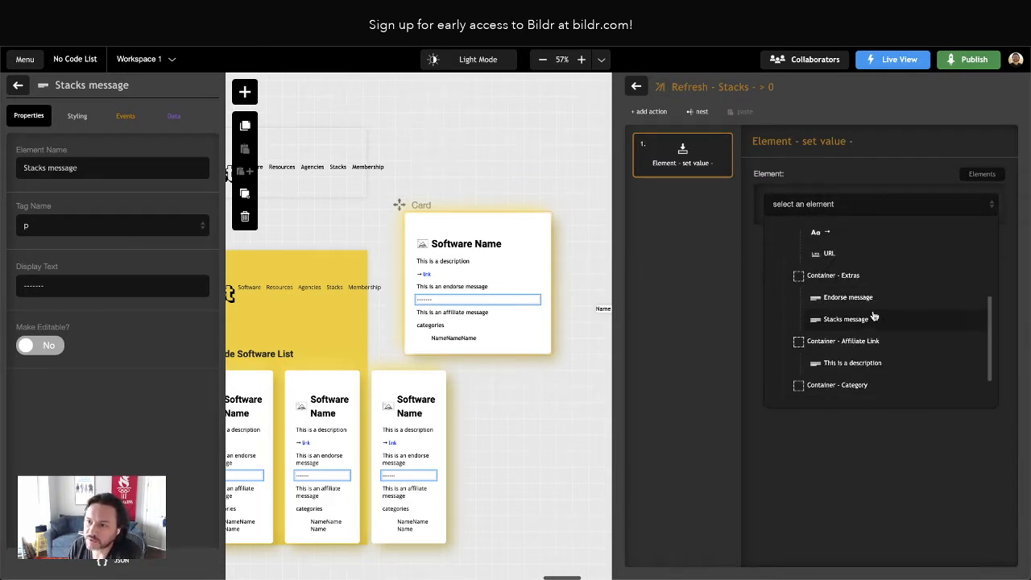
left_click(826, 320)
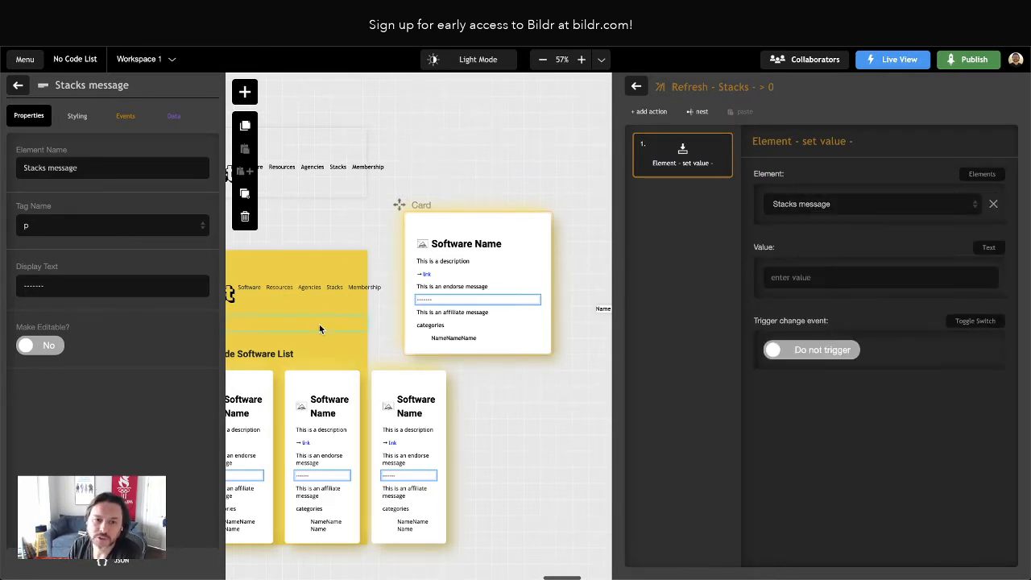
Review how the set value action in Refresh - Endorsements - > 0 builds its message, and return to Refresh - Stacks - > 0
left_click(17, 85)
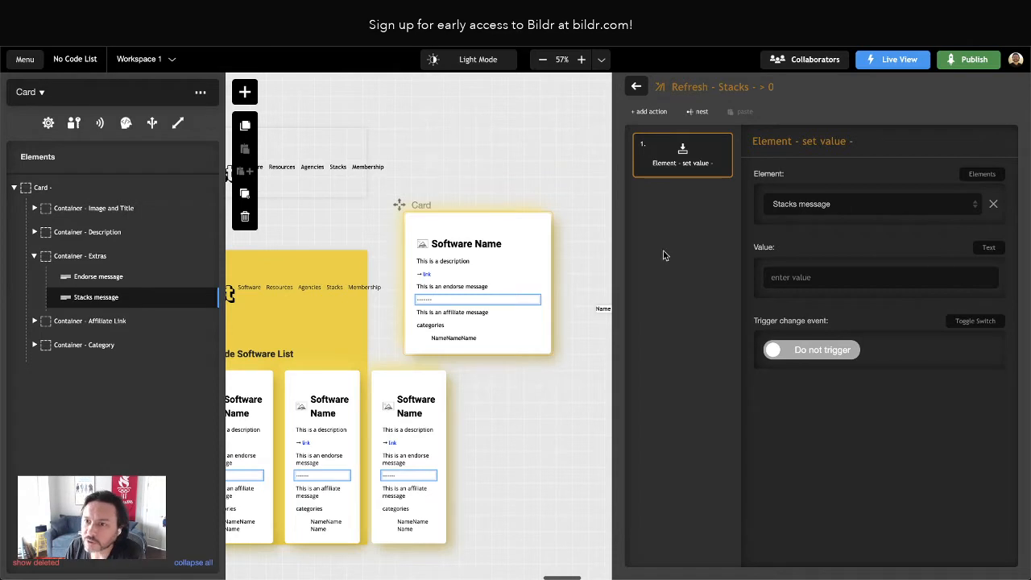
left_click(637, 86)
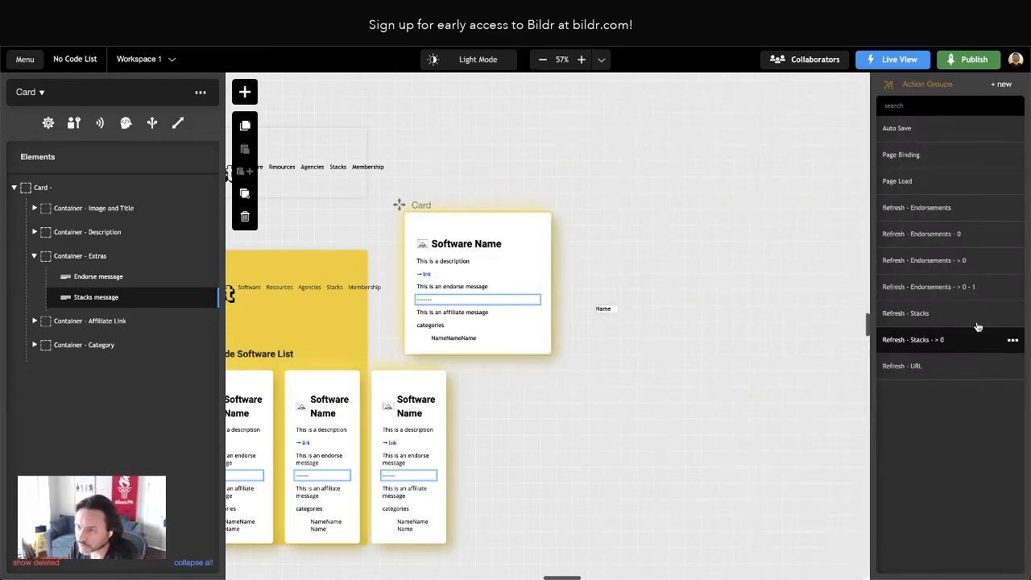
left_click(926, 260)
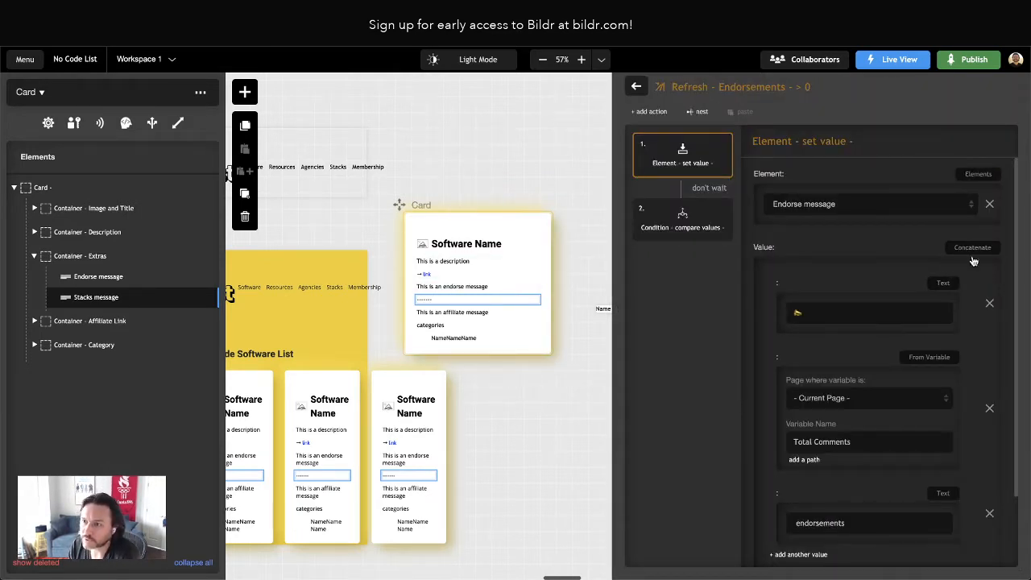
scroll(978, 284, "down", 1)
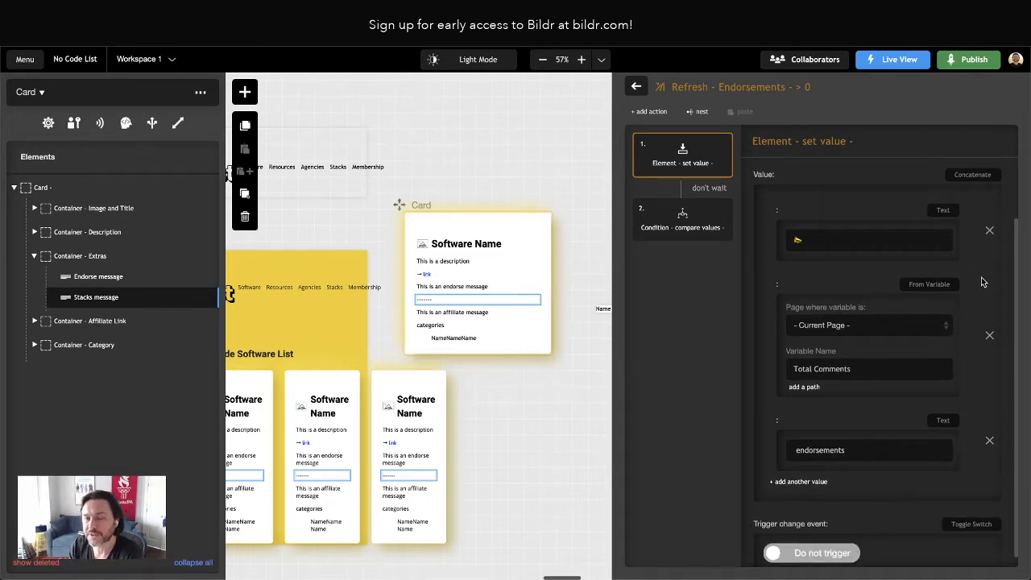
left_click(636, 85)
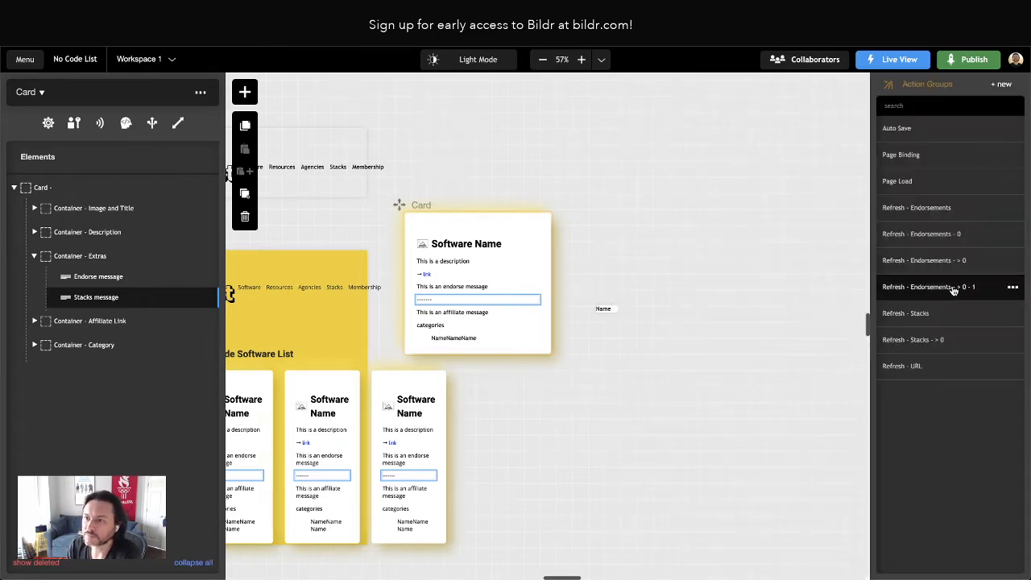
left_click(942, 340)
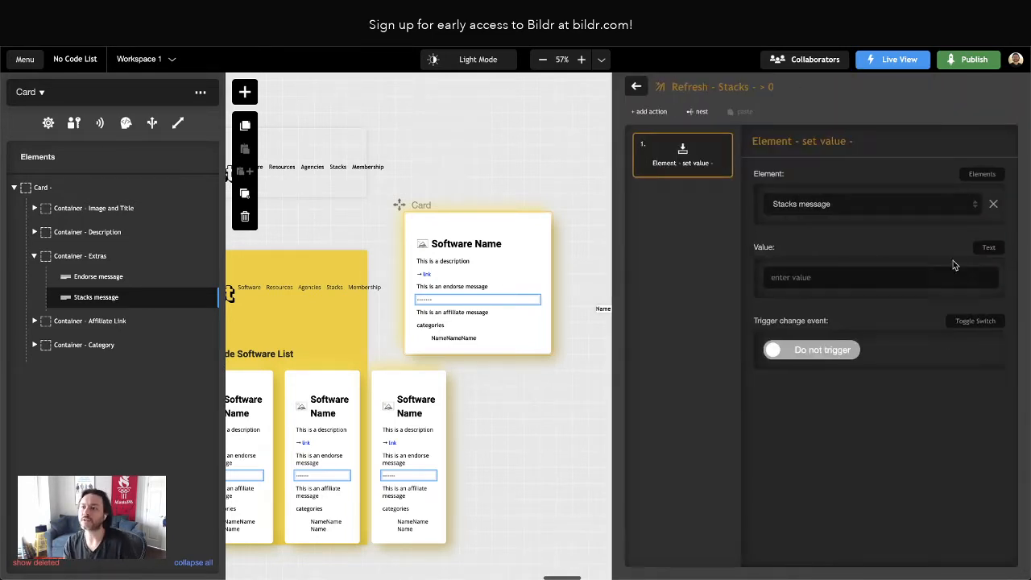
Change the set value action's value input type to Concatenate
left_click(990, 247)
scroll(942, 339, "down", 5)
scroll(941, 348, "up", 1)
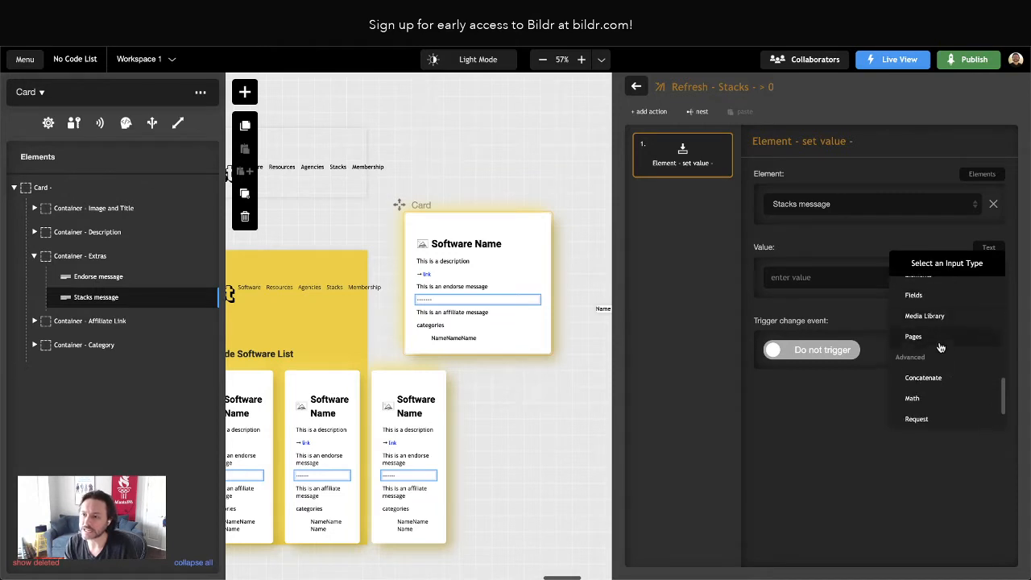
left_click(925, 378)
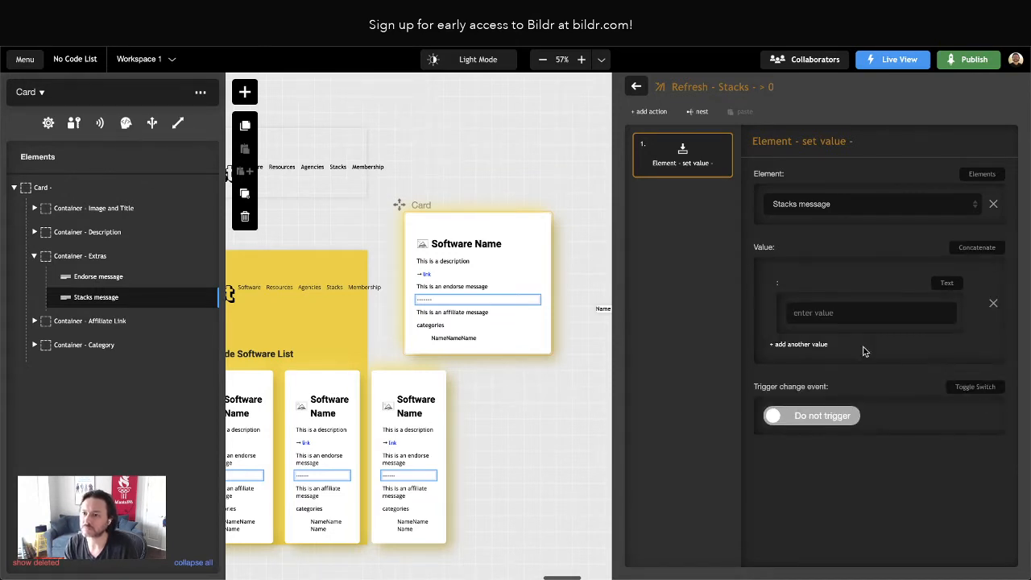
Set the first concatenated value to the variable "Total Stacks" and add a text value "projects use this" after it
left_click(948, 286)
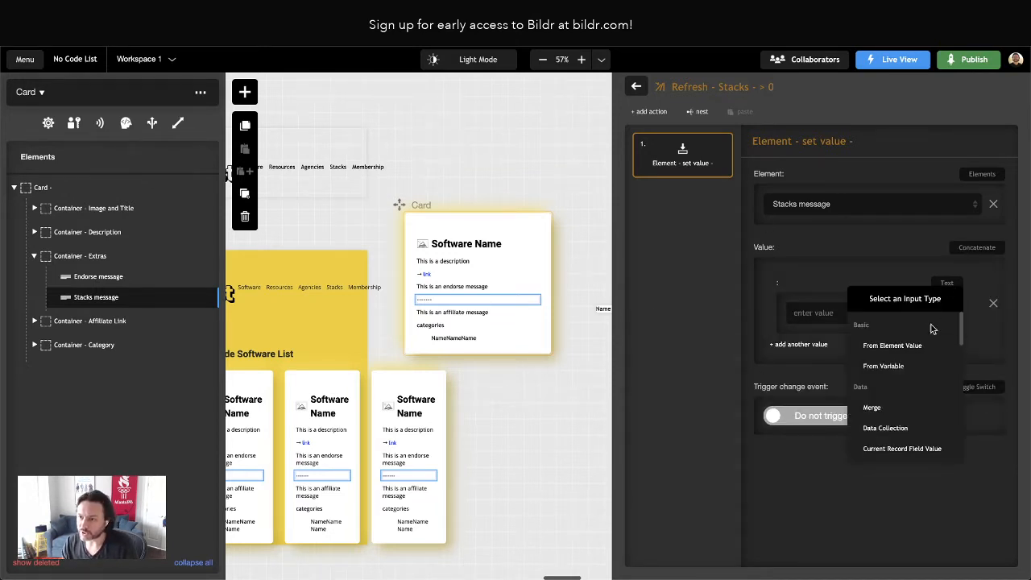
left_click(884, 368)
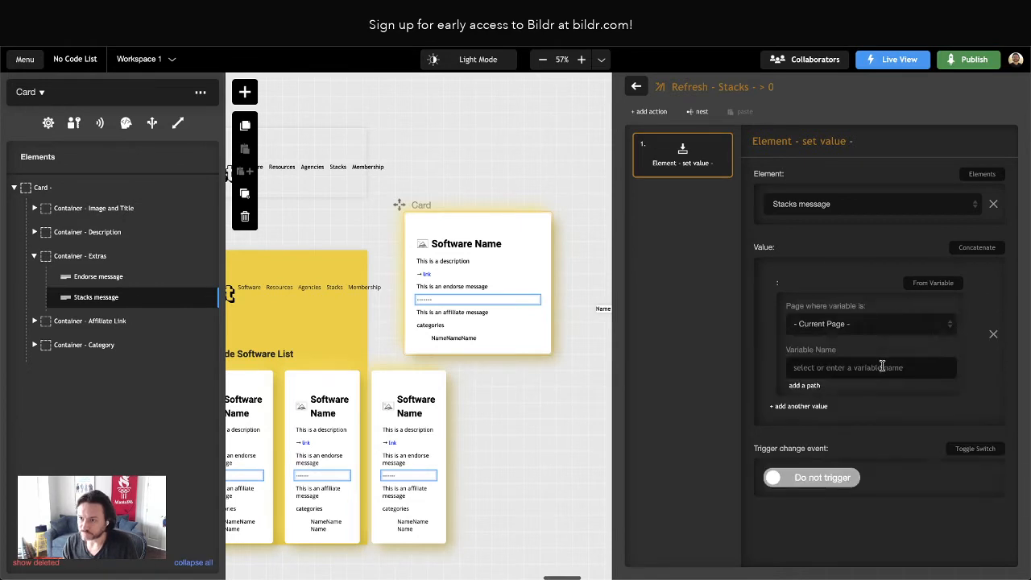
left_click(823, 368)
type("total")
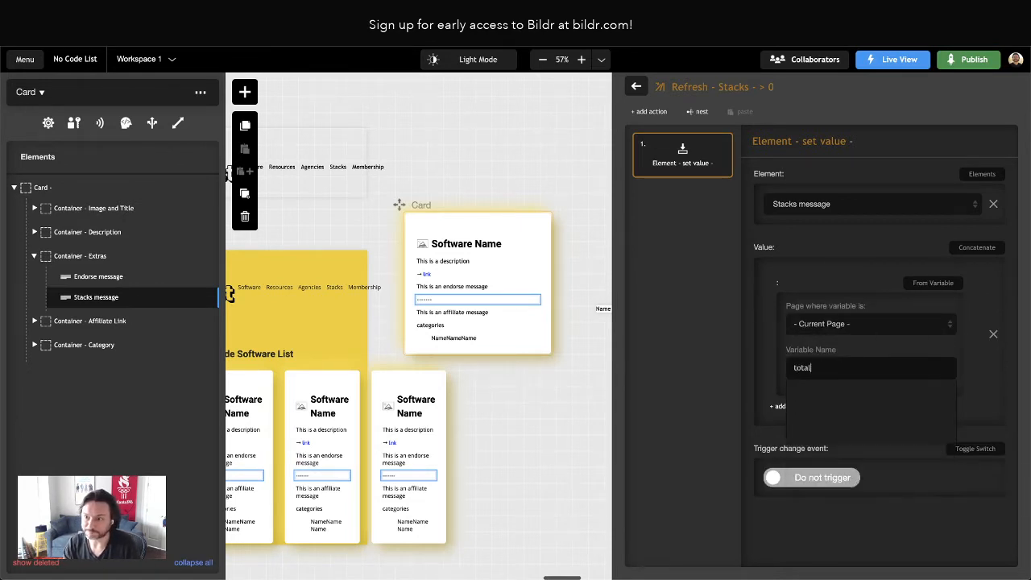
key("BackSpace")
key("BackSpace")
key("BackSpace")
type("Total")
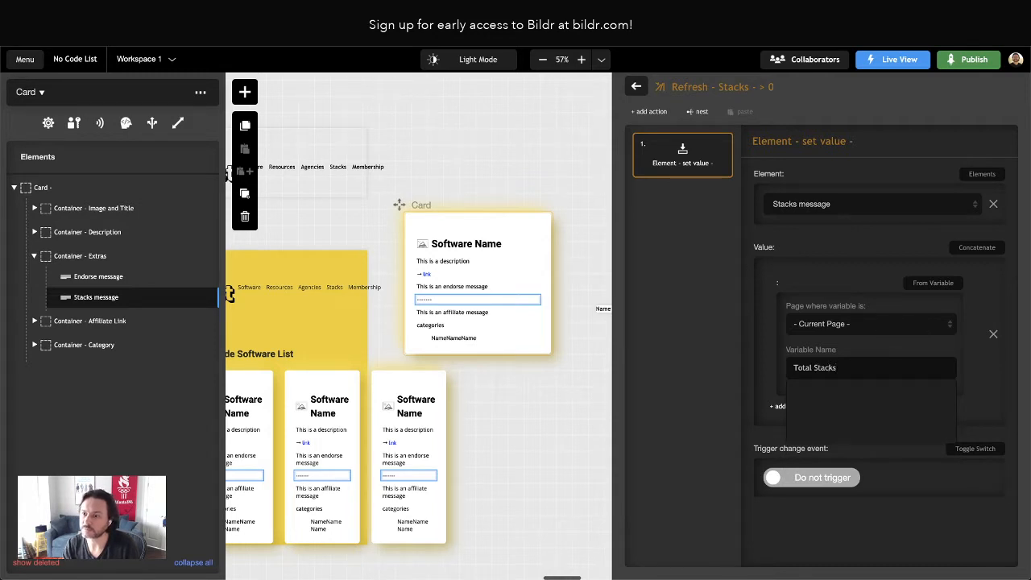
left_click(713, 353)
left_click(814, 408)
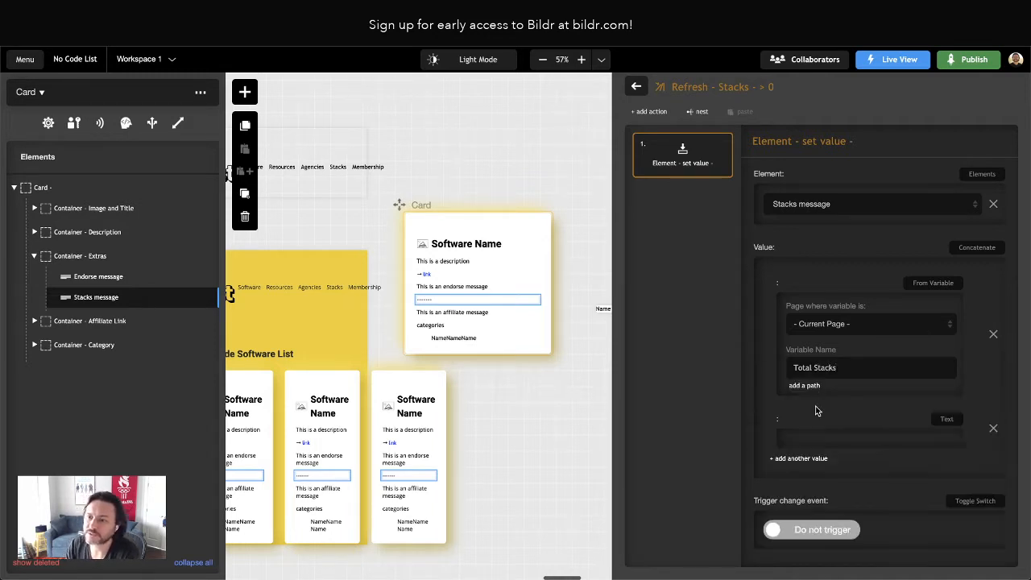
left_click(813, 453)
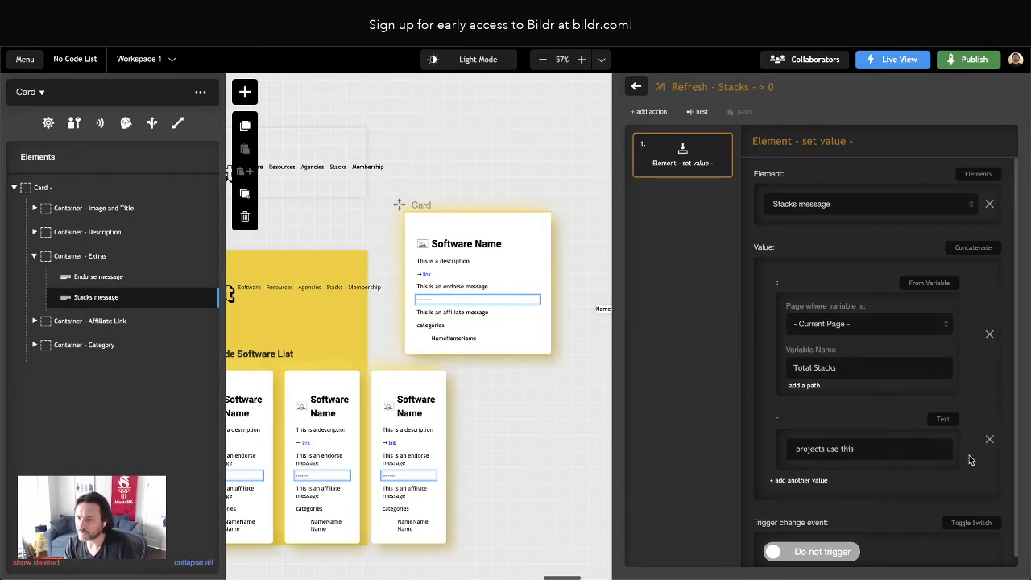
Remove the Total Stacks variable from the concatenation and clear the remaining text value
left_click(990, 333)
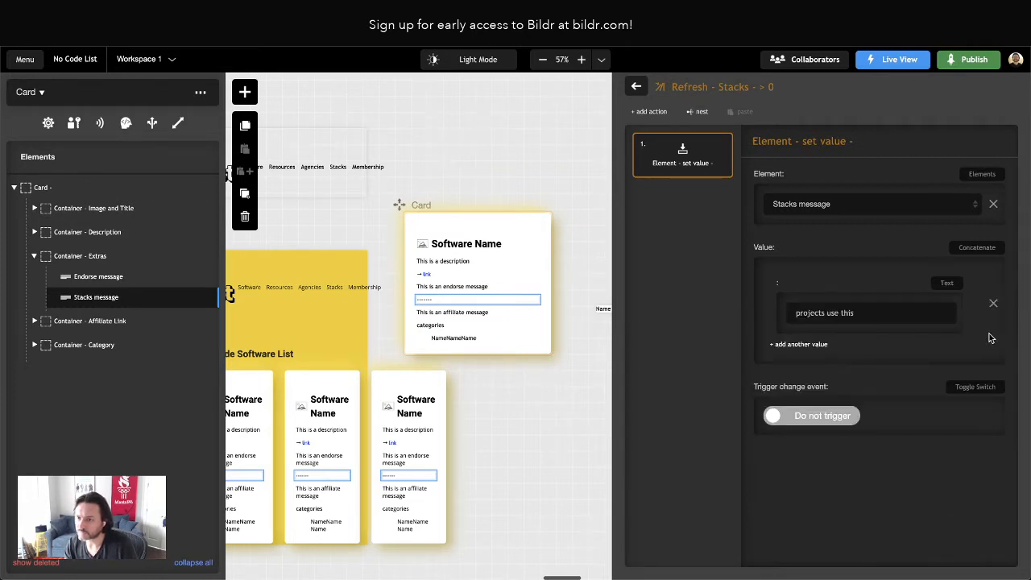
double_click(821, 313)
key("ctrl+a")
key("BackSpace")
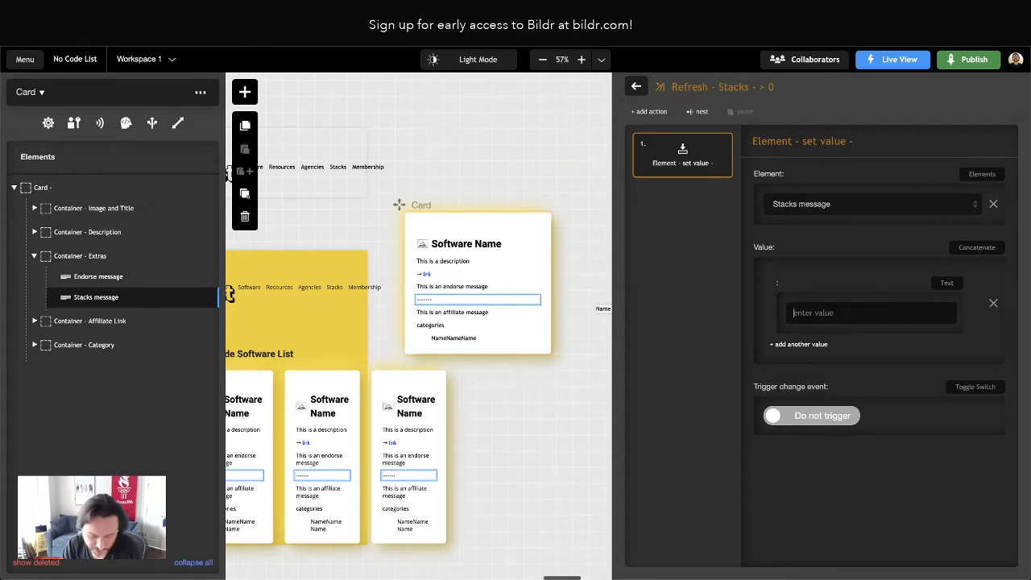
Enter a puzzle piece emoji as the first text value of the concatenation
key("ctrl+super+space")
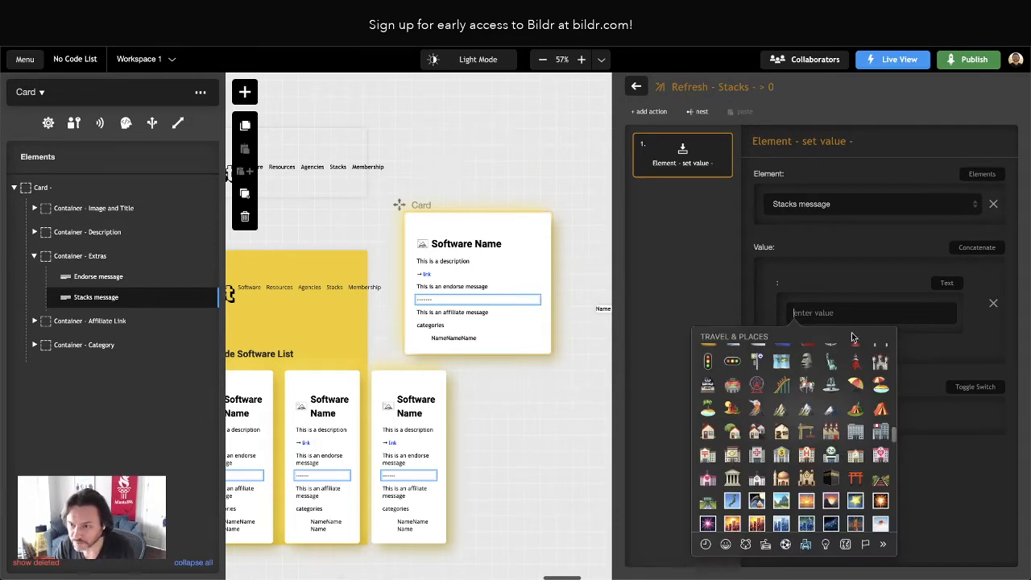
scroll(838, 450, "down", 10)
scroll(838, 450, "up", 10)
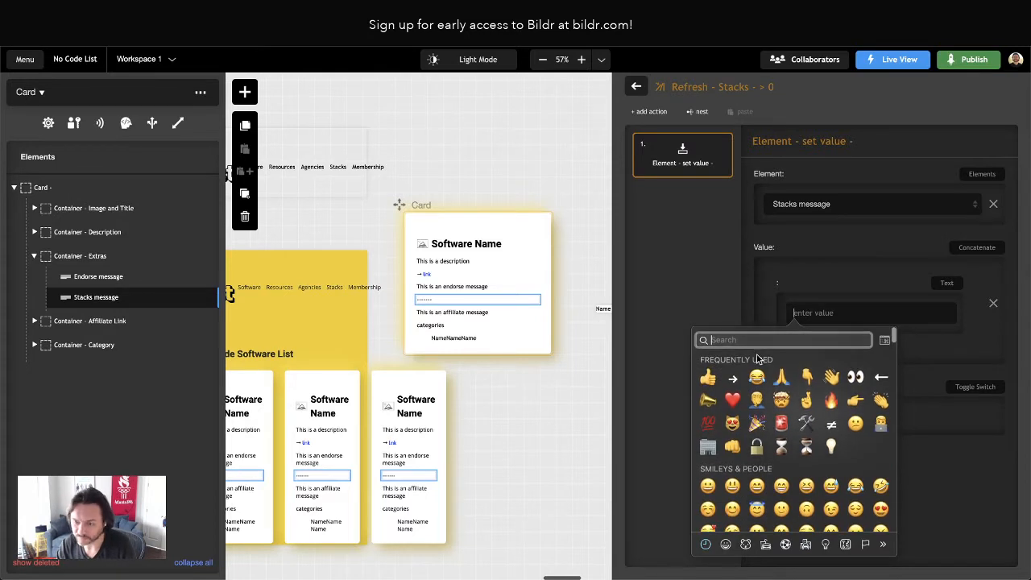
type("puzz")
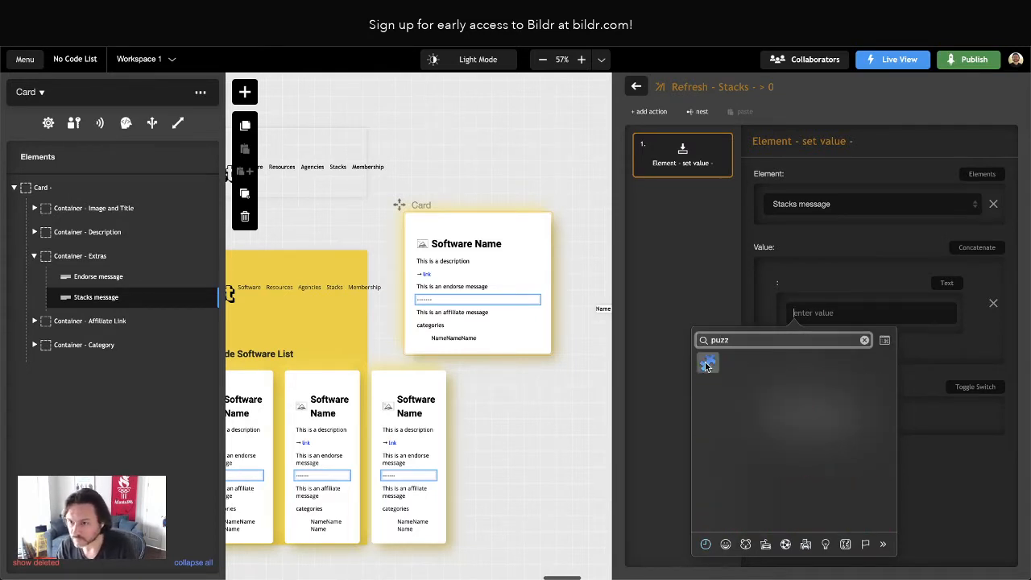
key("Return")
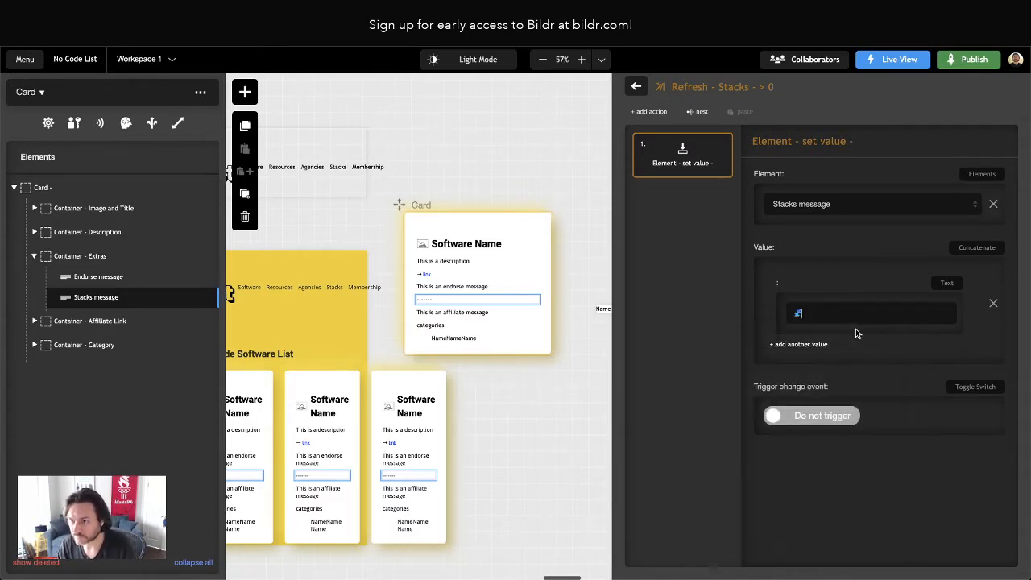
Add a second concatenated value taken from the current page's variable "Total Stacks"
left_click(814, 345)
left_click(947, 357)
left_click(915, 440)
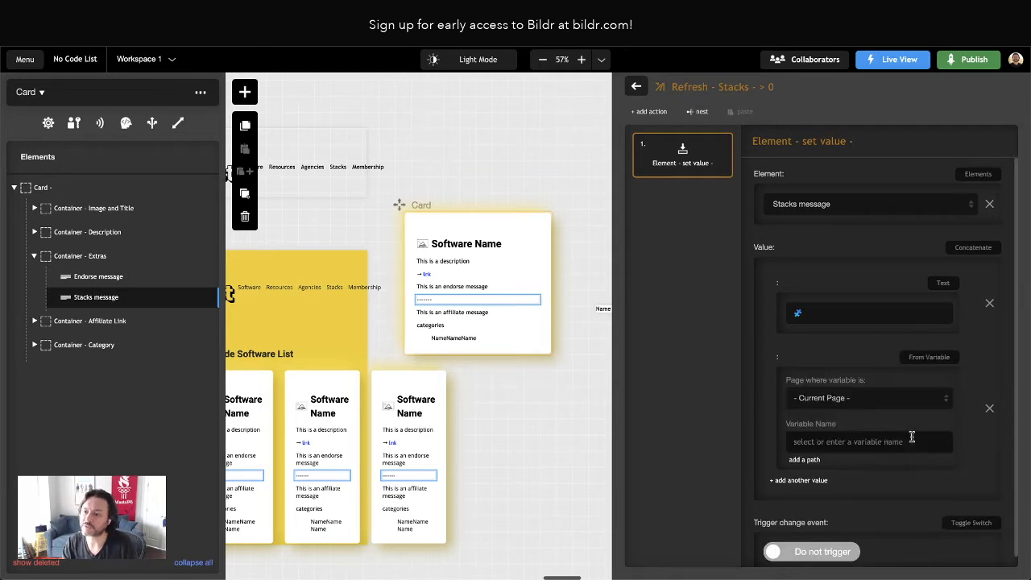
left_click(821, 441)
type("Total ")
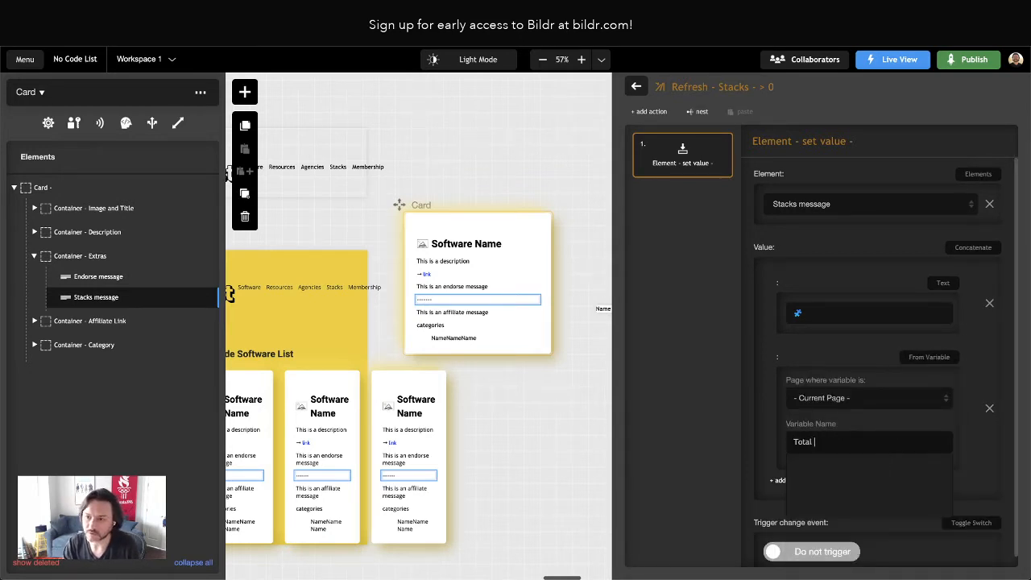
type("Stacks")
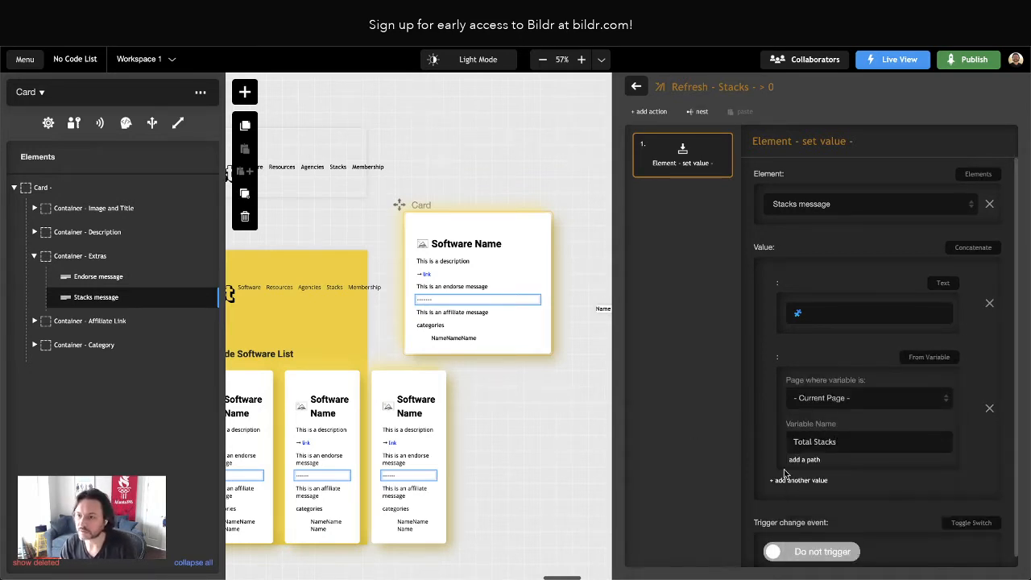
Add a third concatenated value with the text "projects use this" and leave the Refresh - Stacks - > 0 group
left_click(803, 481)
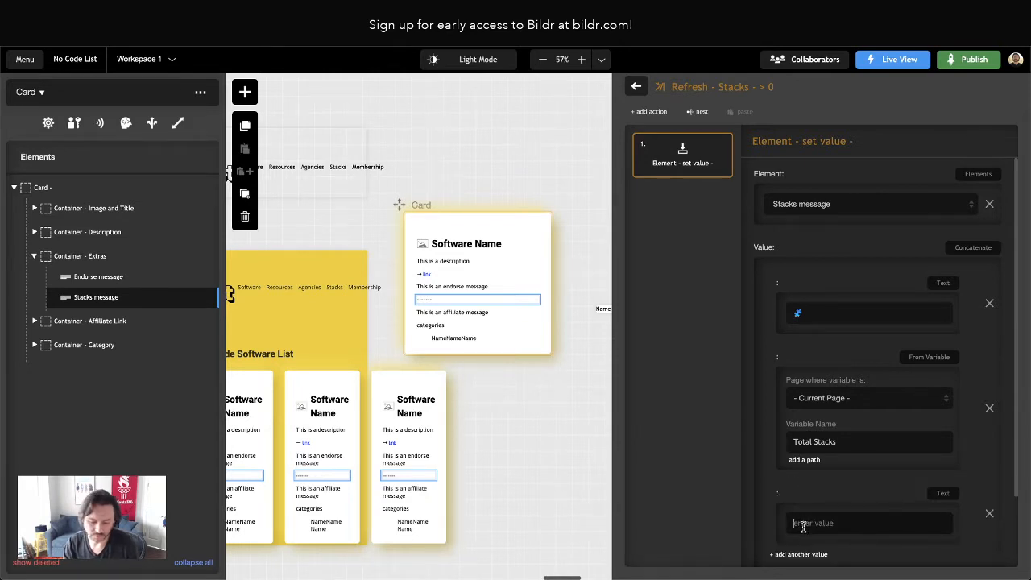
type("projects use this")
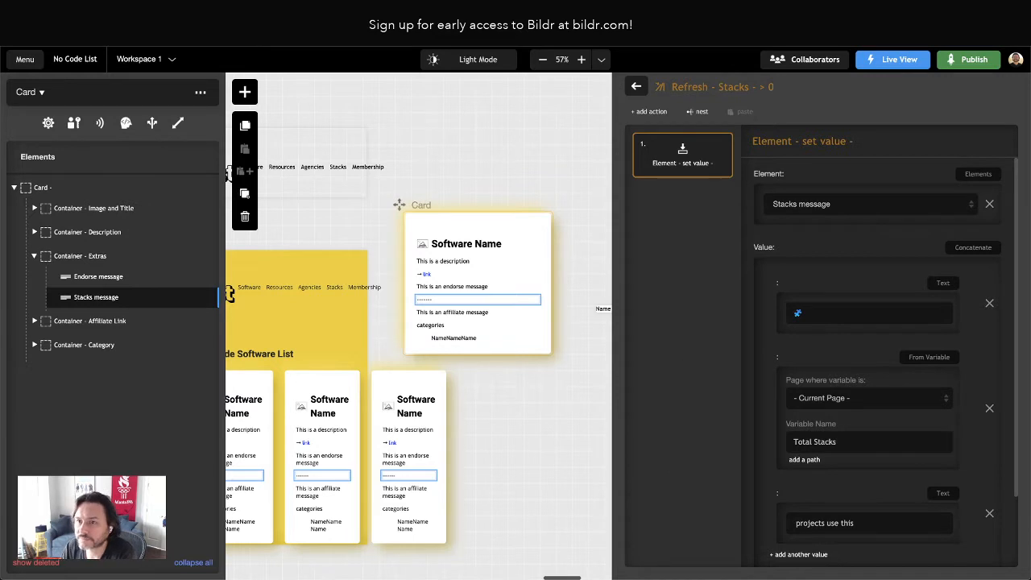
left_click(636, 87)
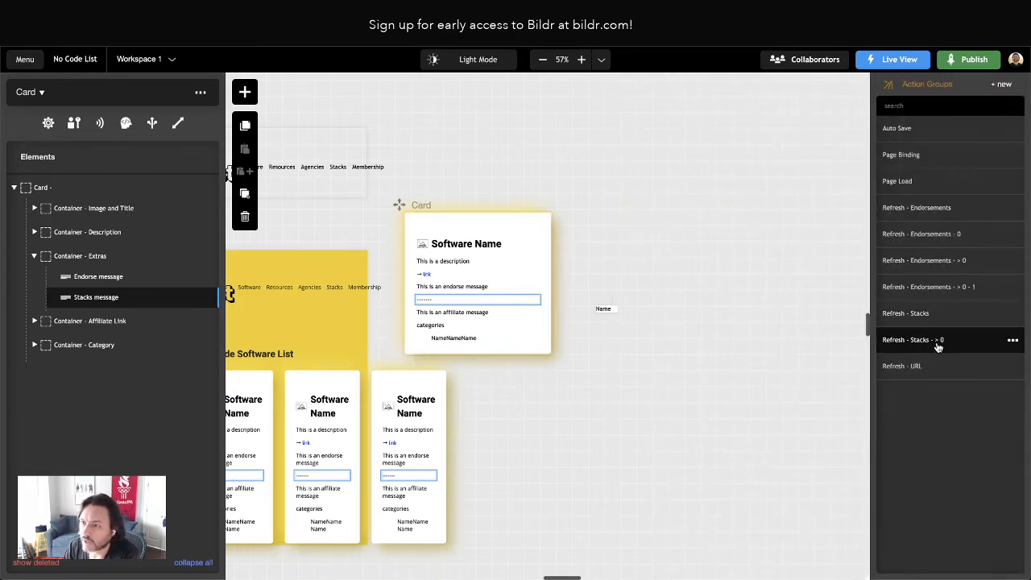
In the Refresh - Stacks group, set the condition's action if true to Refresh - Stacks - > 0
left_click(918, 321)
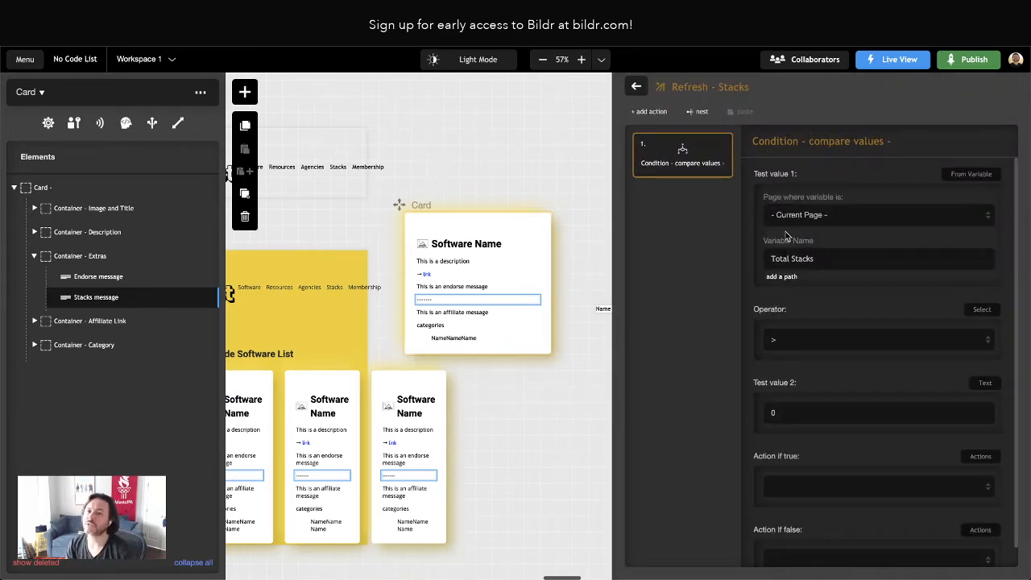
left_click(834, 252)
left_click(779, 222)
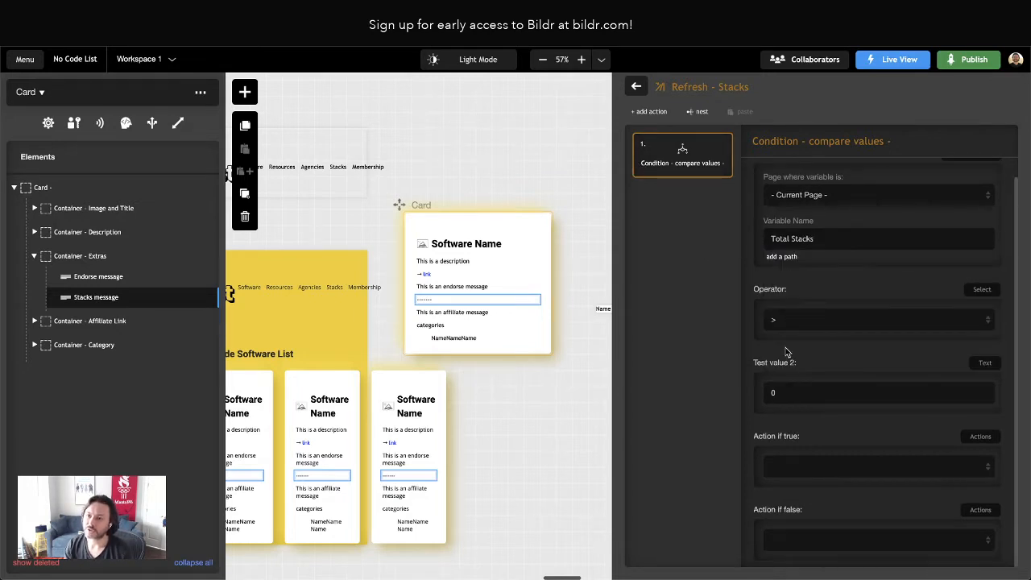
left_click(792, 469)
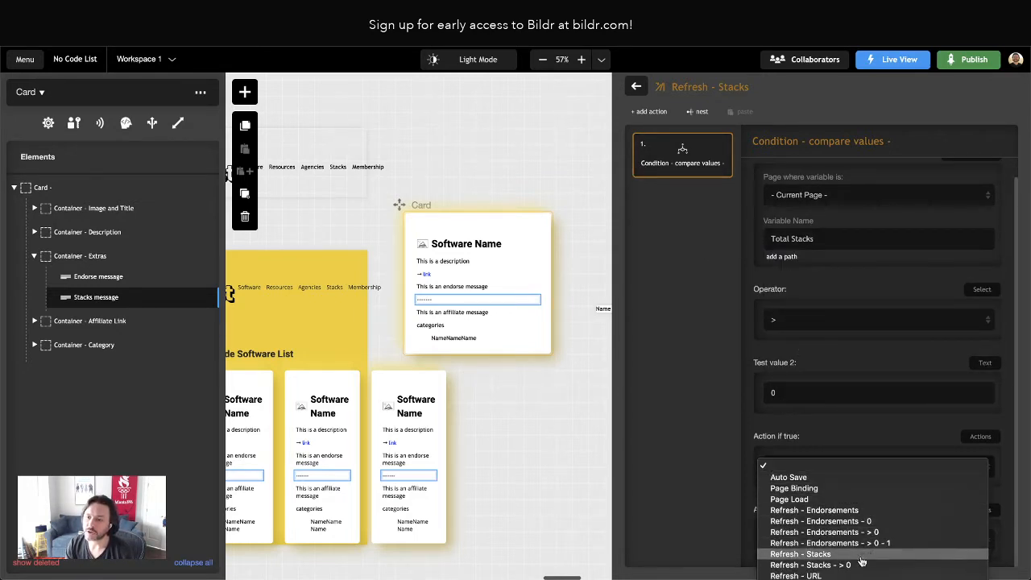
left_click(854, 567)
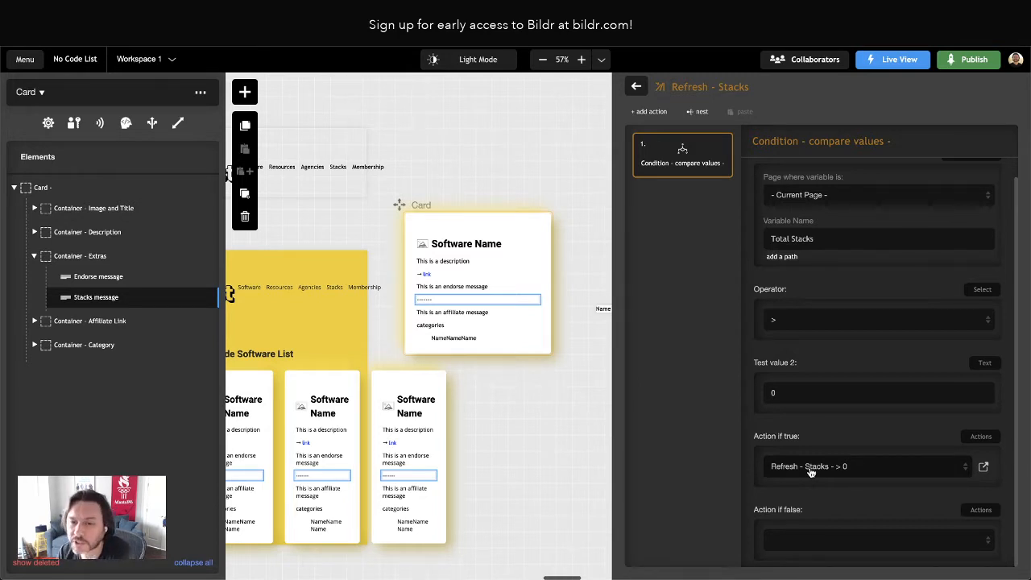
Create a new action group named "Refresh - Stacks - 0" for the Card
left_click(638, 86)
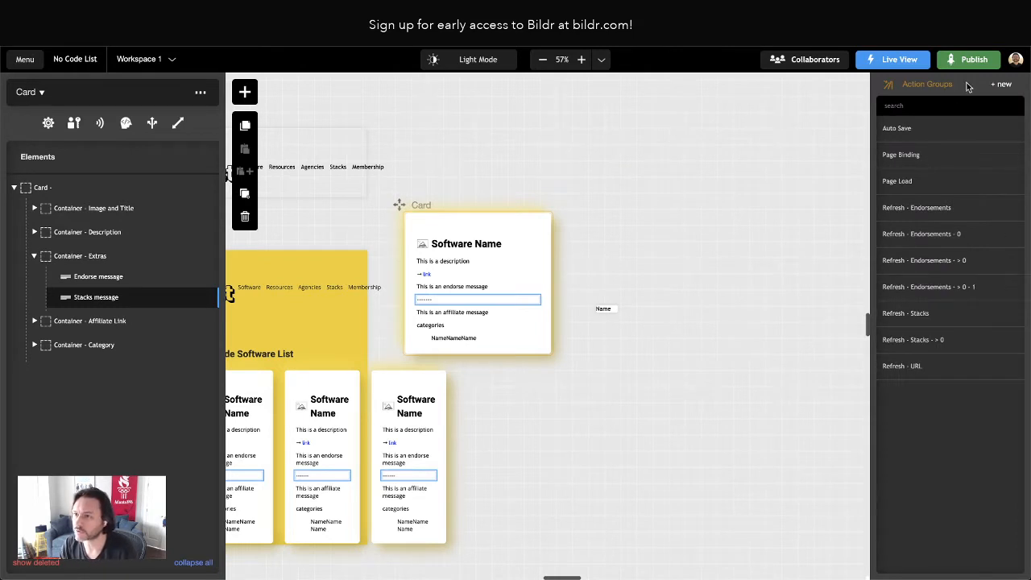
left_click(1002, 84)
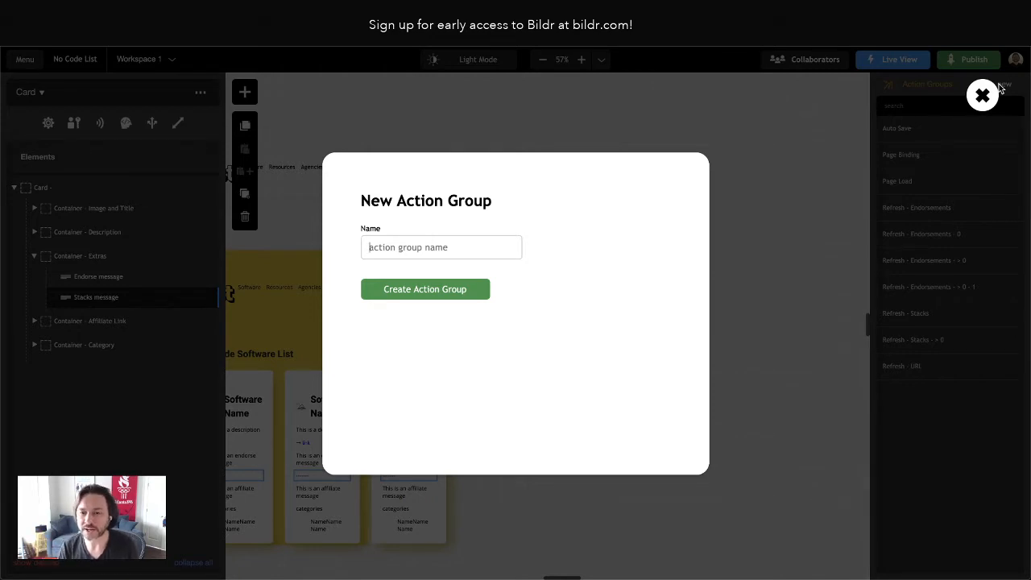
type("Refresh - Stacks - 0")
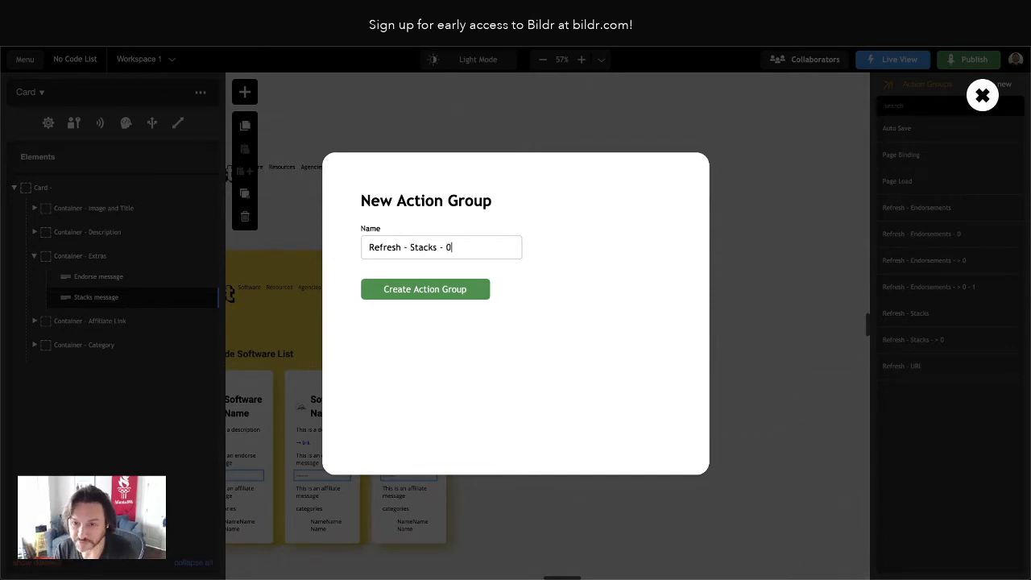
key("Return")
Add an "Element - set value" action that targets the Stacks message with an empty text value, and leave the group
left_click(651, 109)
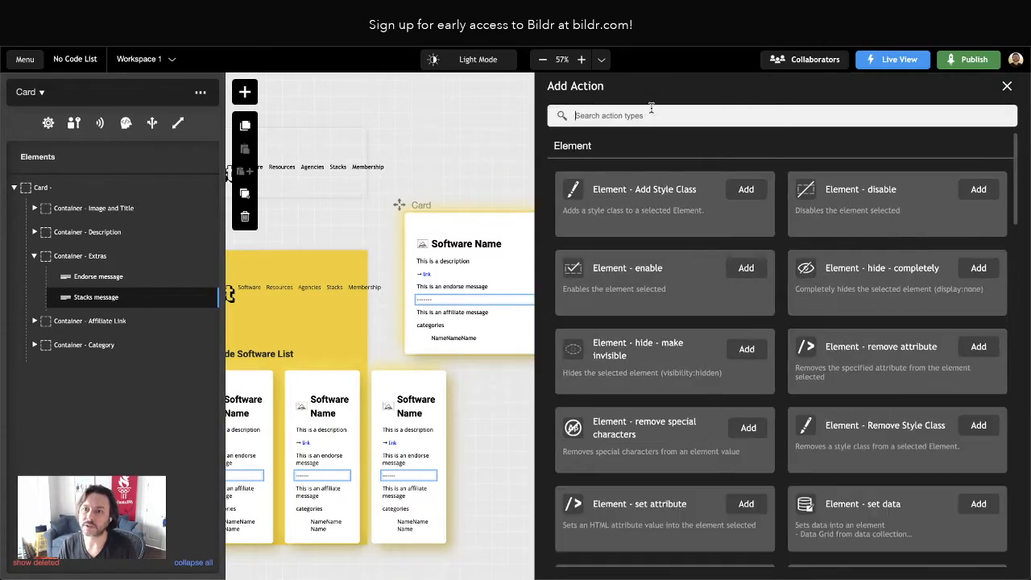
type("set valu")
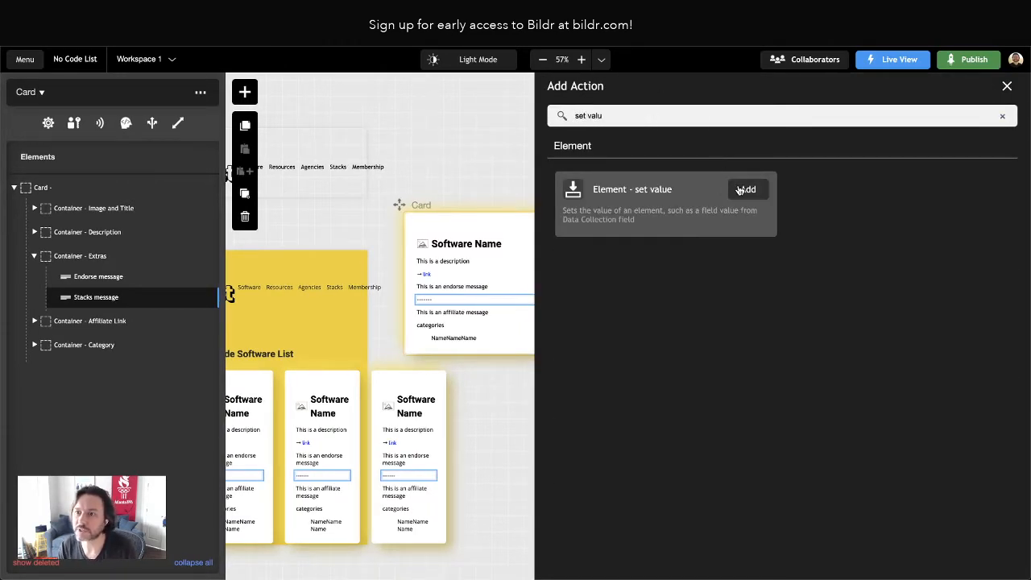
left_click(740, 190)
left_click(778, 208)
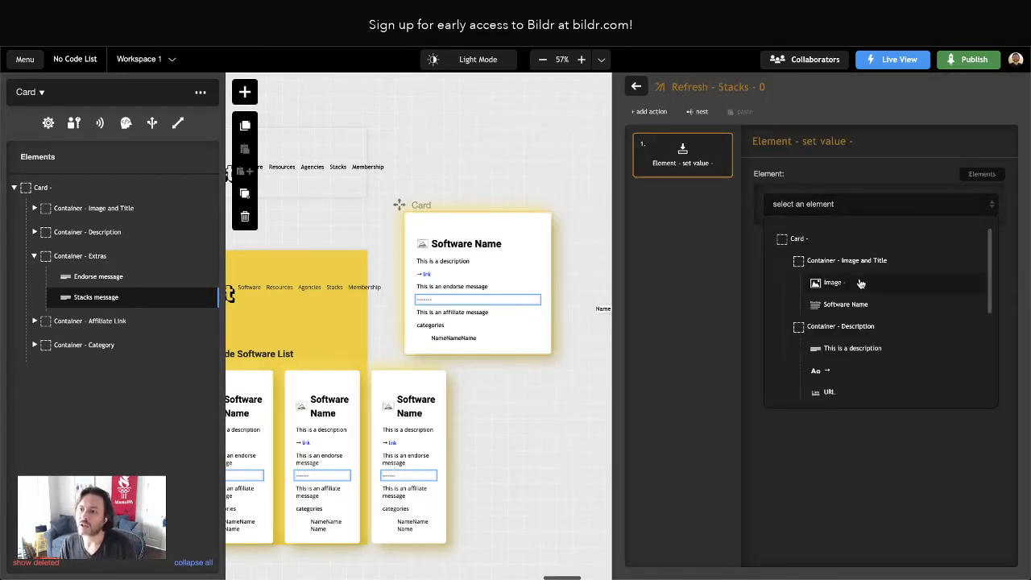
scroll(866, 302, "down", 2)
scroll(870, 321, "down", 1)
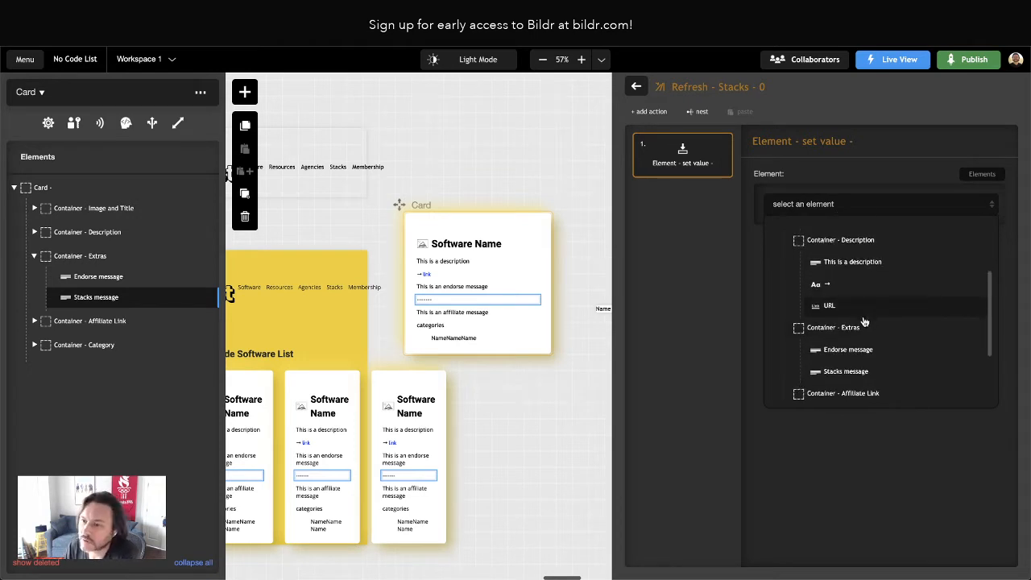
left_click(846, 370)
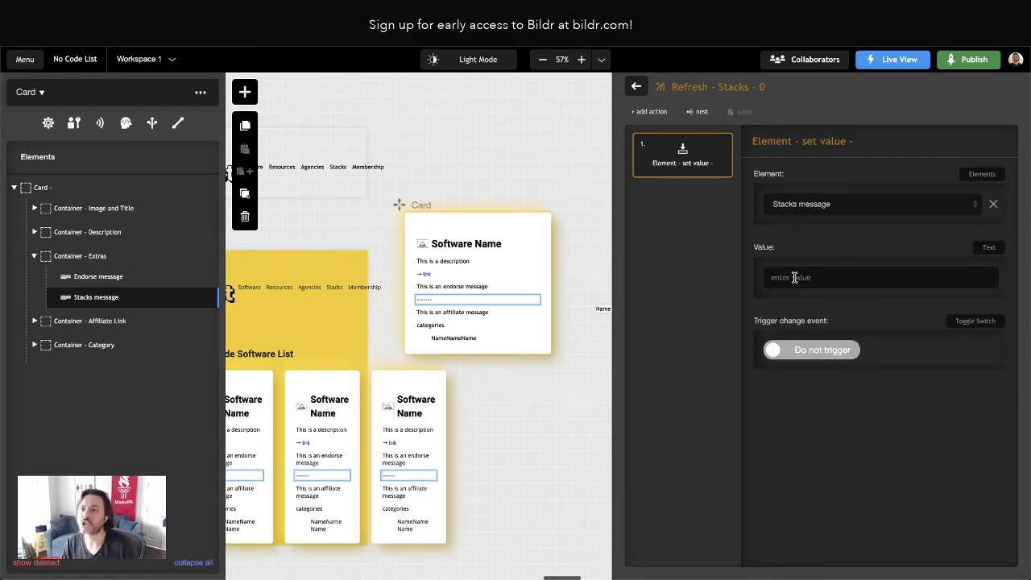
left_click(795, 277)
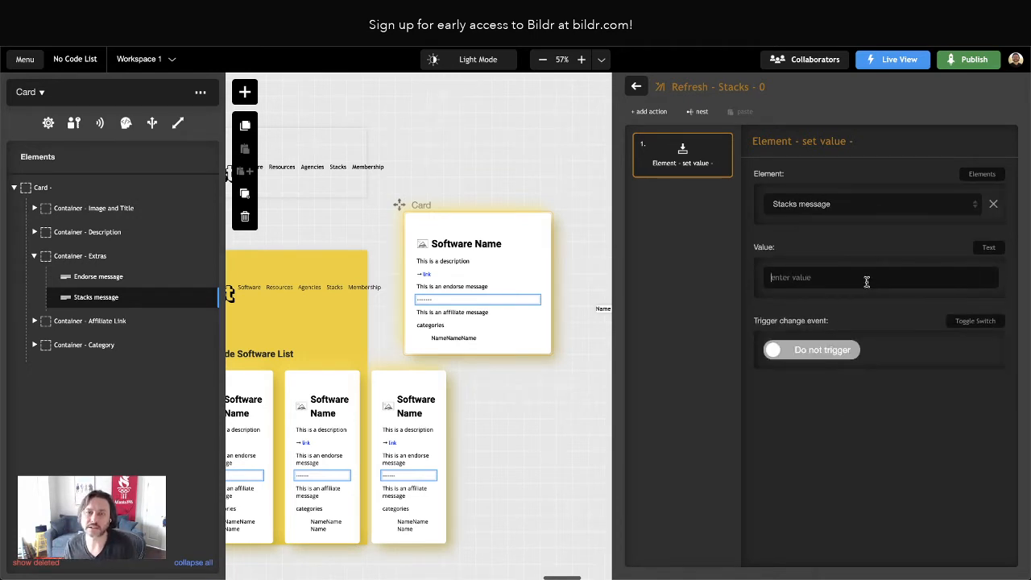
left_click(636, 86)
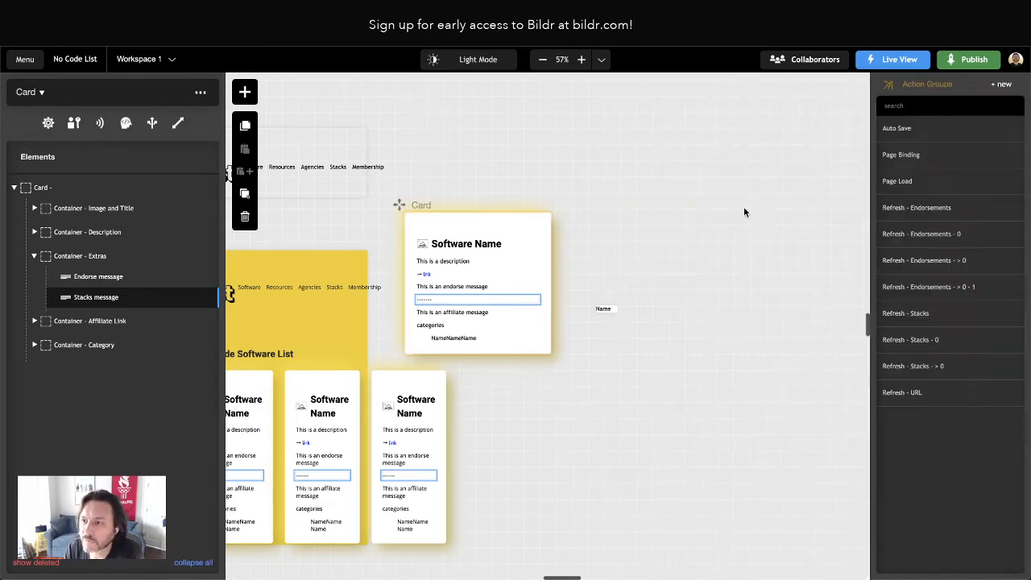
In the Refresh - Stacks group, set the condition's action if false to Refresh - Stacks - 0 and reload the live page to check the cards
left_click(941, 315)
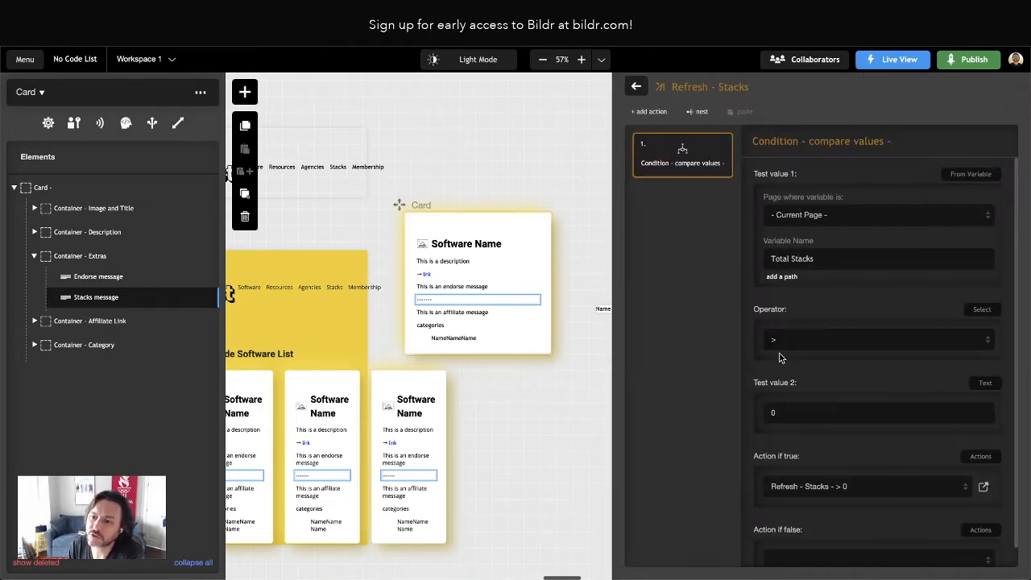
scroll(804, 540, "down", 1)
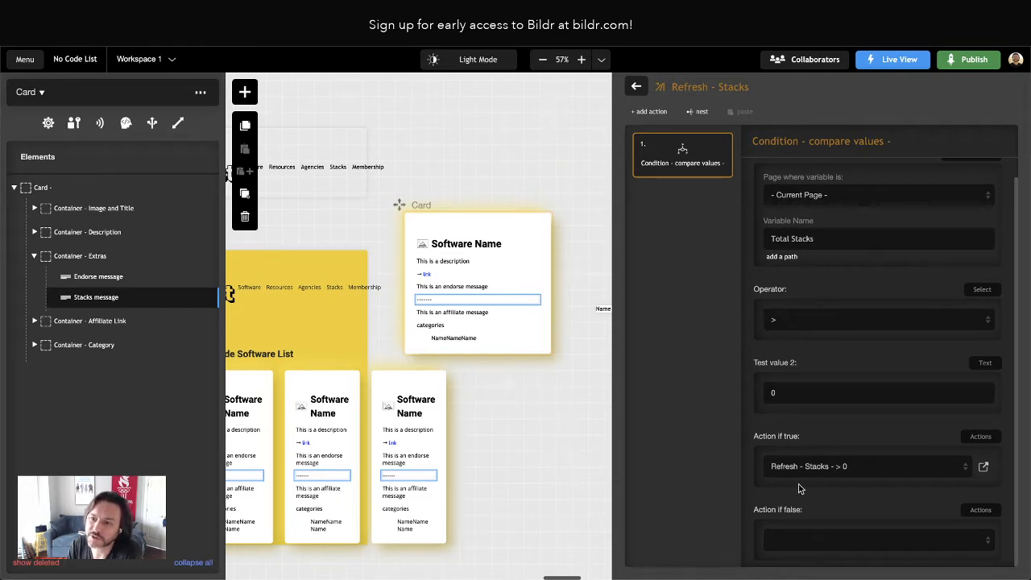
left_click(816, 538)
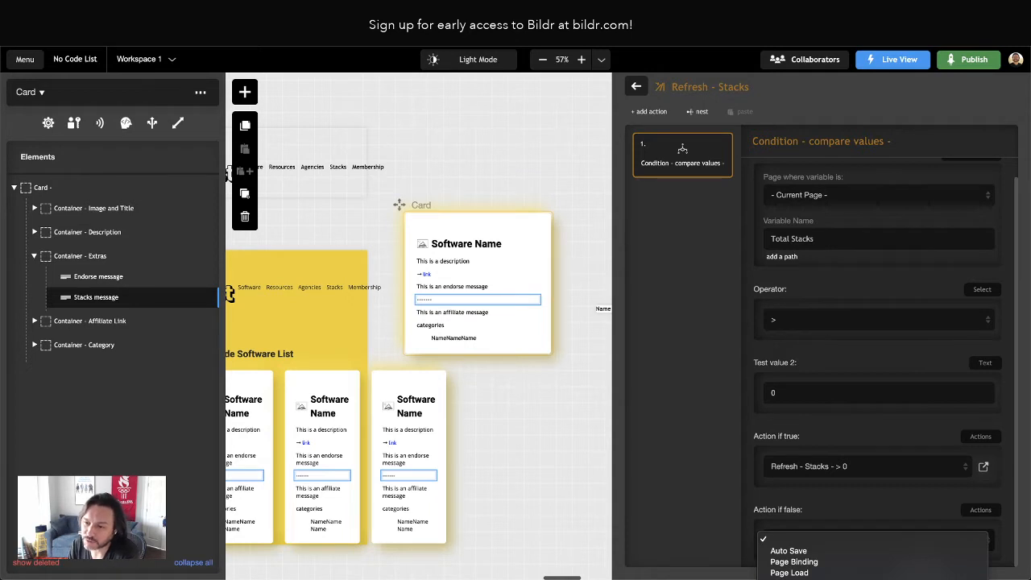
left_click(812, 577)
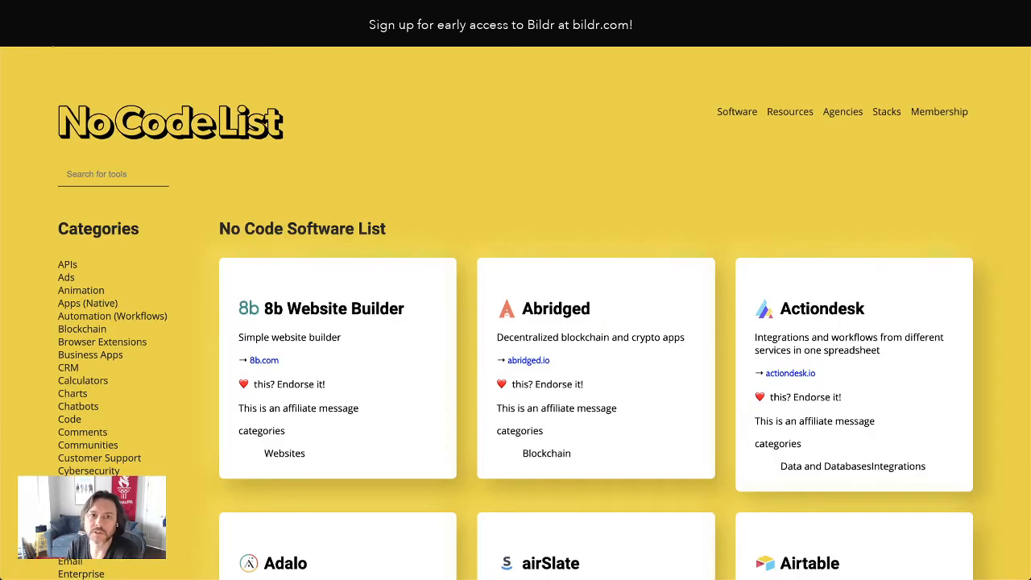
key("super+r")
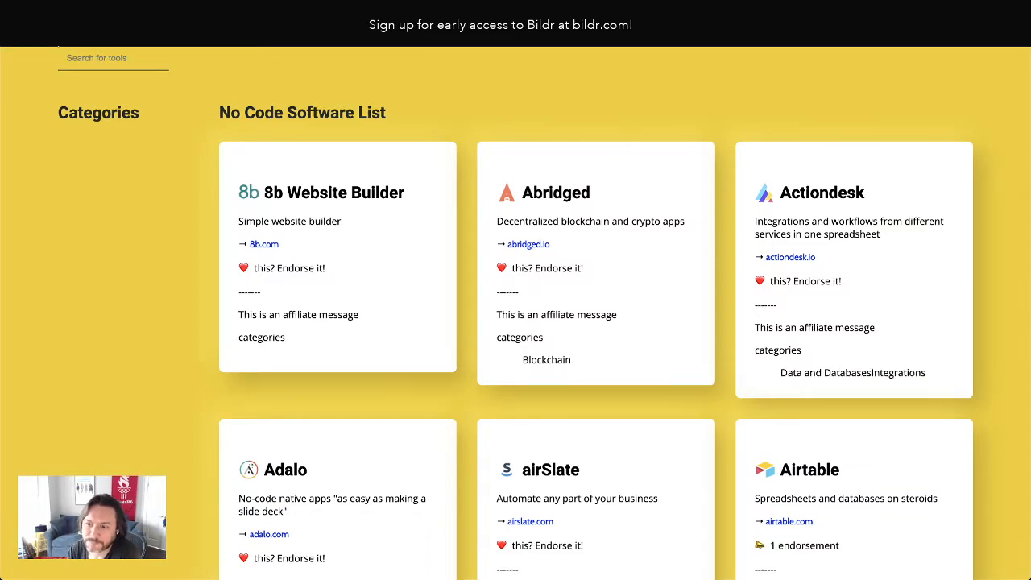
scroll(525, 260, "down", 4)
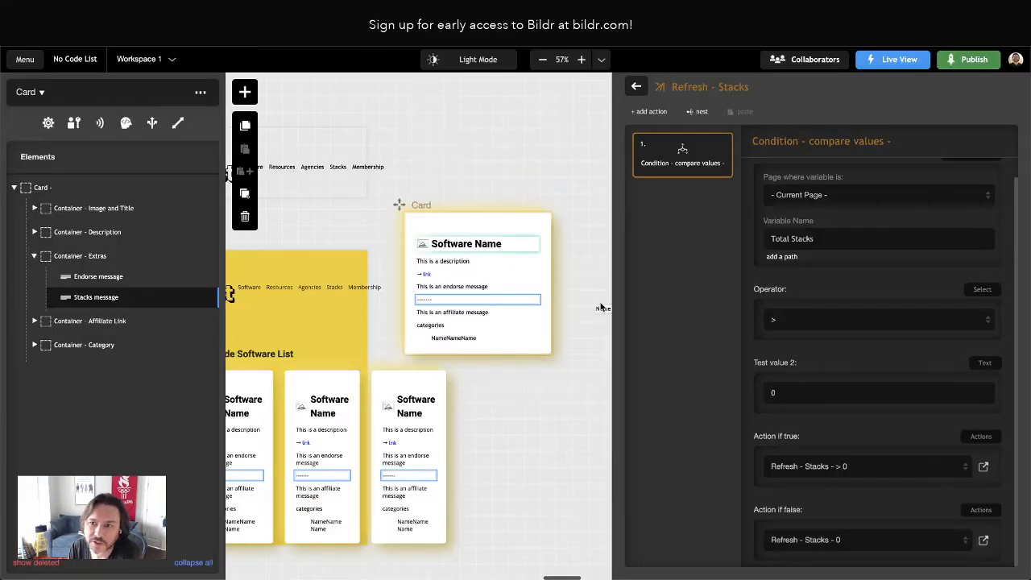
Nest the Refresh - Stacks group in Page Binding and place it between Refresh - Endorsements and Refresh - URL
left_click(637, 92)
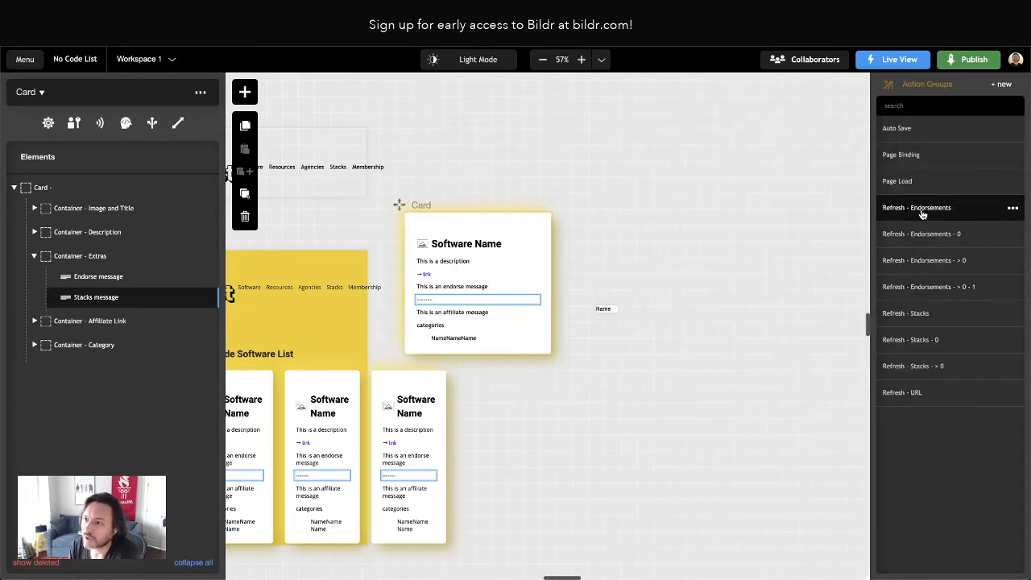
left_click(917, 160)
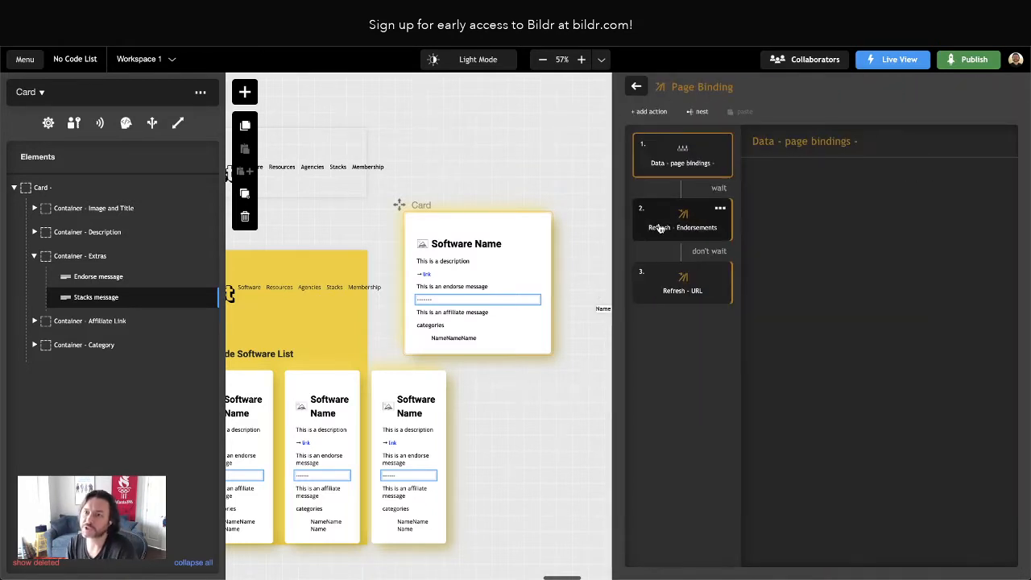
left_click(697, 114)
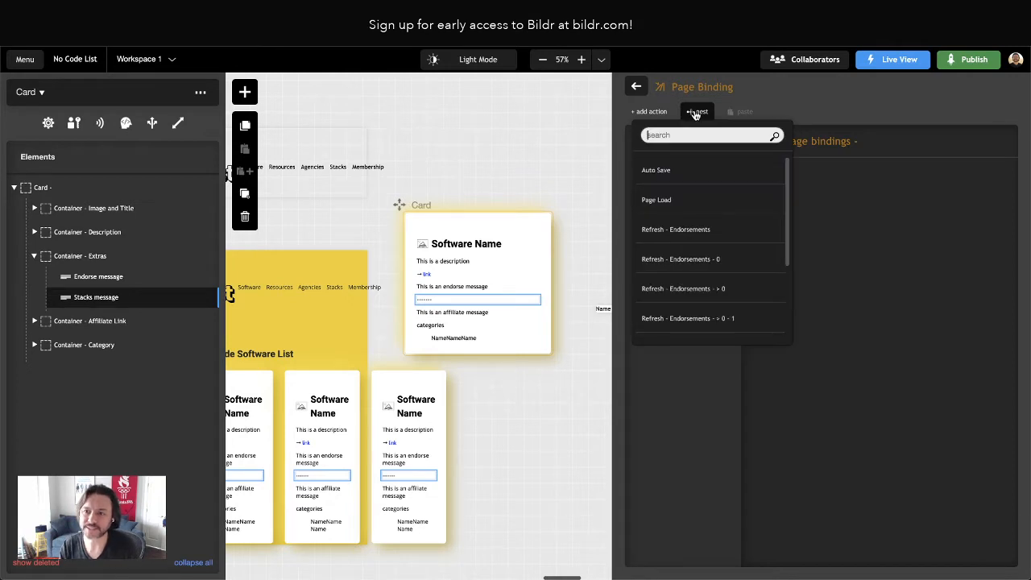
scroll(693, 209, "down", 3)
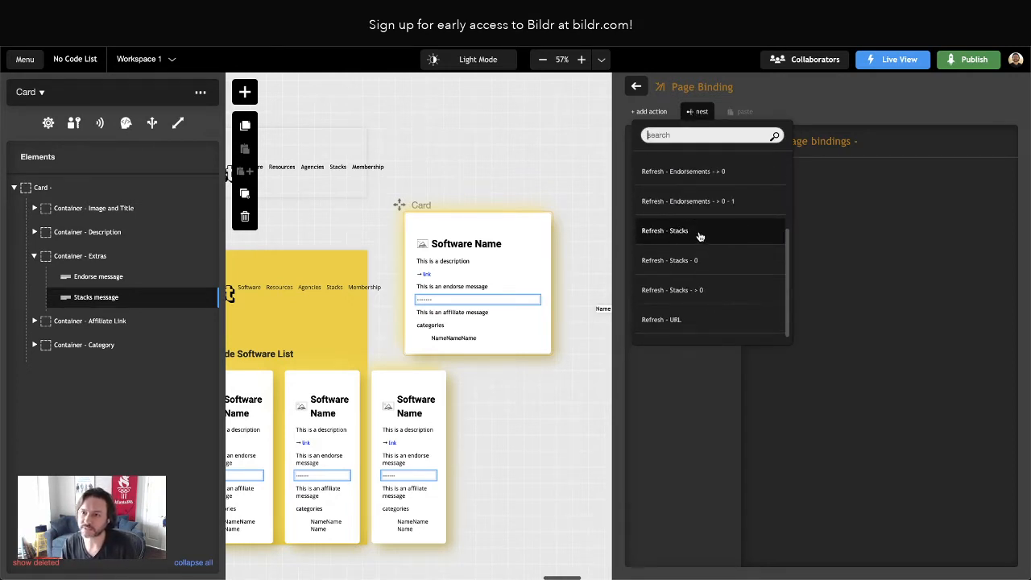
left_click(701, 233)
left_click_drag(681, 351, 695, 240)
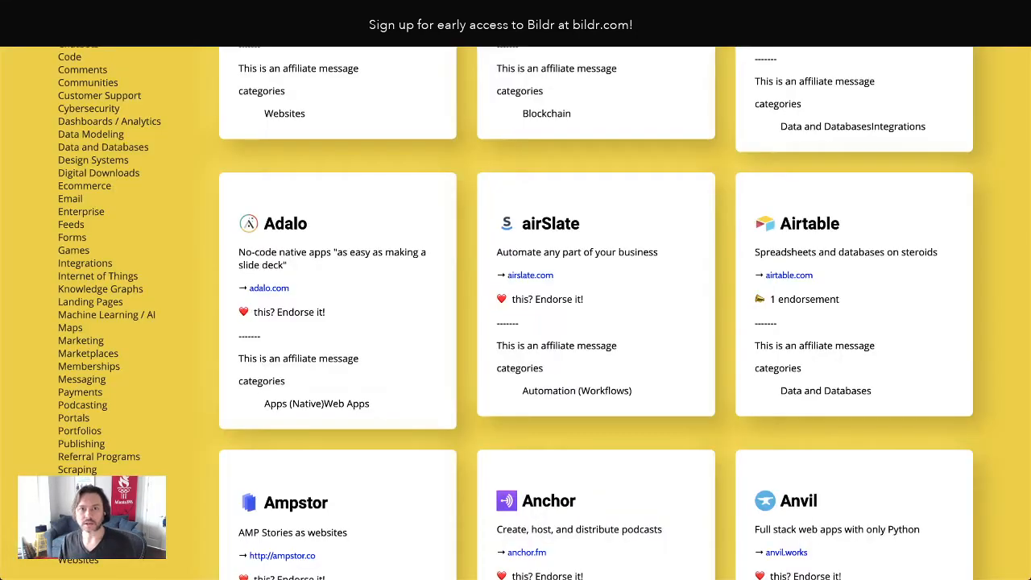
Reload the live page and check the stacks message on the Airtable card
key("super+r")
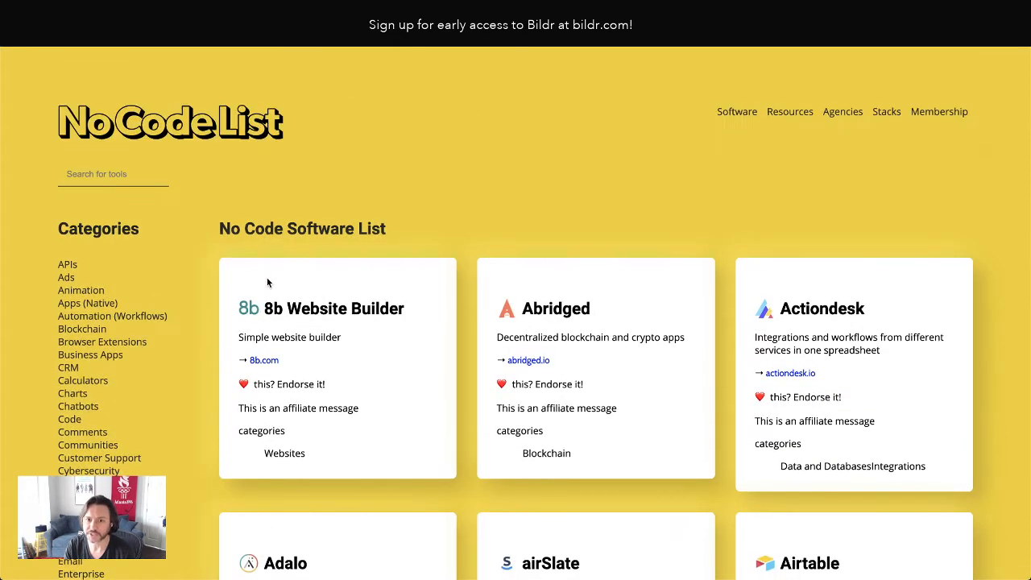
scroll(292, 386, "down", 4)
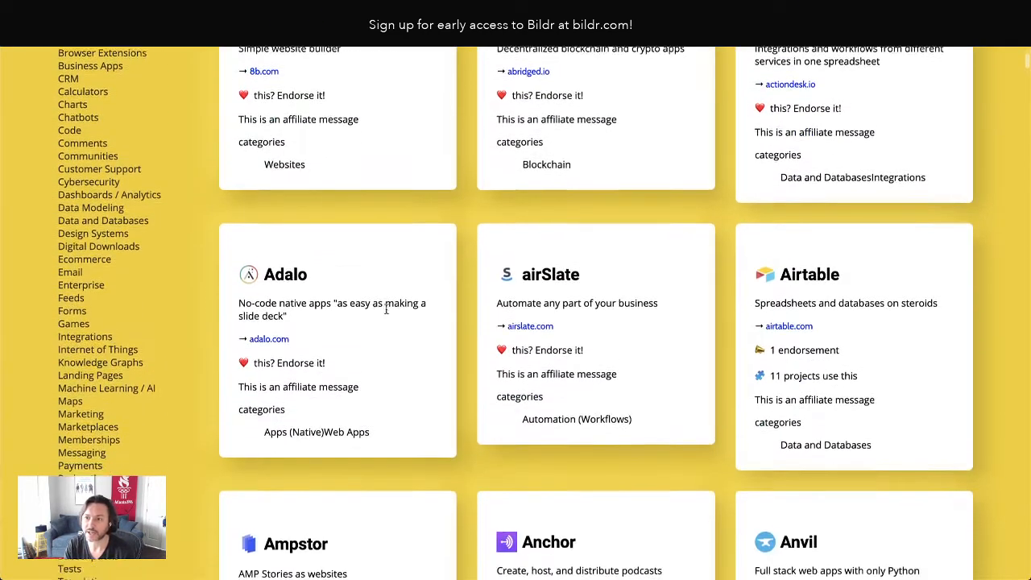
left_click_drag(782, 363, 876, 373)
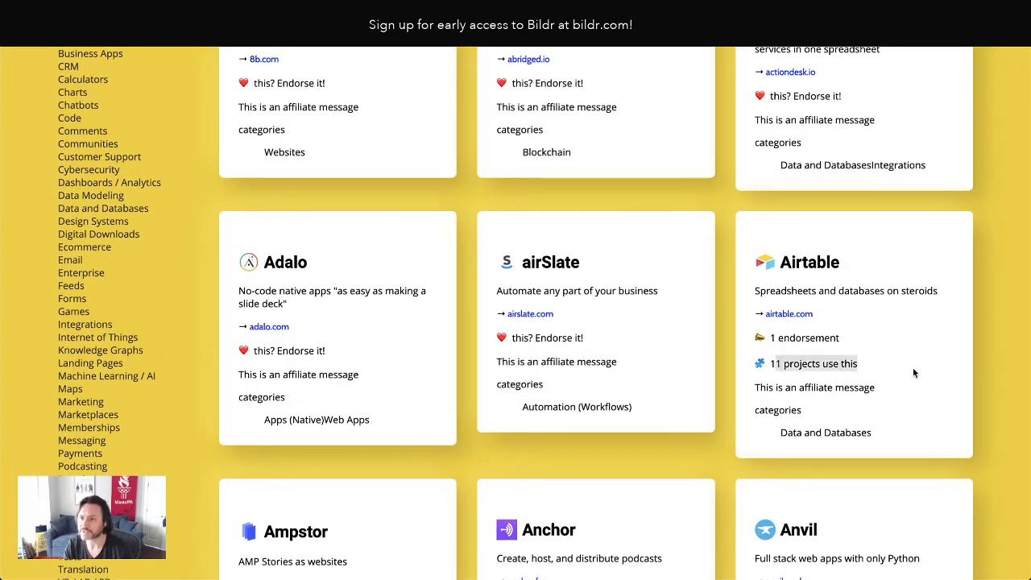
left_click(914, 370)
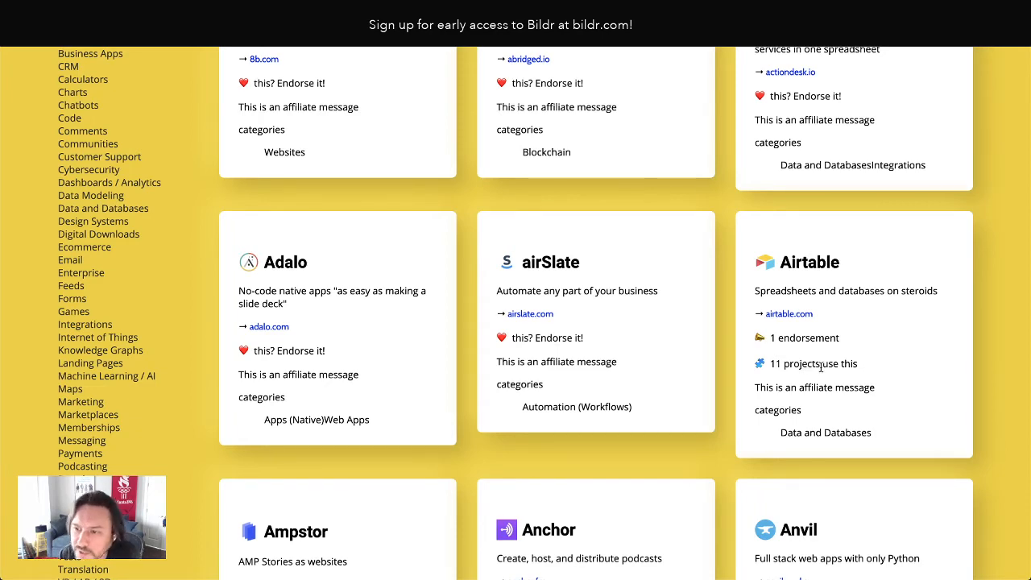
Switch to the original No Code List site and compare its Airtable card's projects line with the rebuilt card
left_click(359, 15)
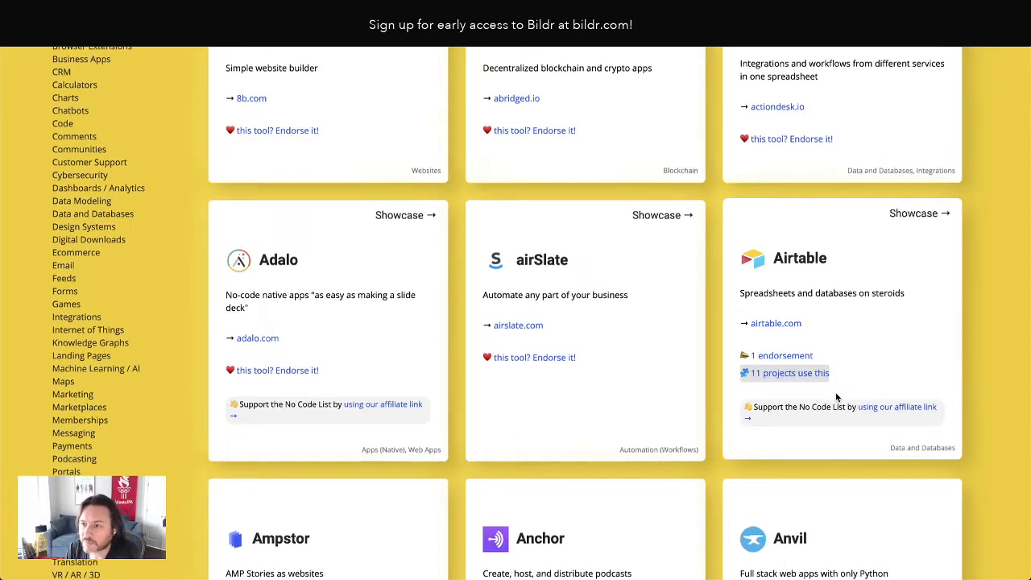
left_click(887, 372)
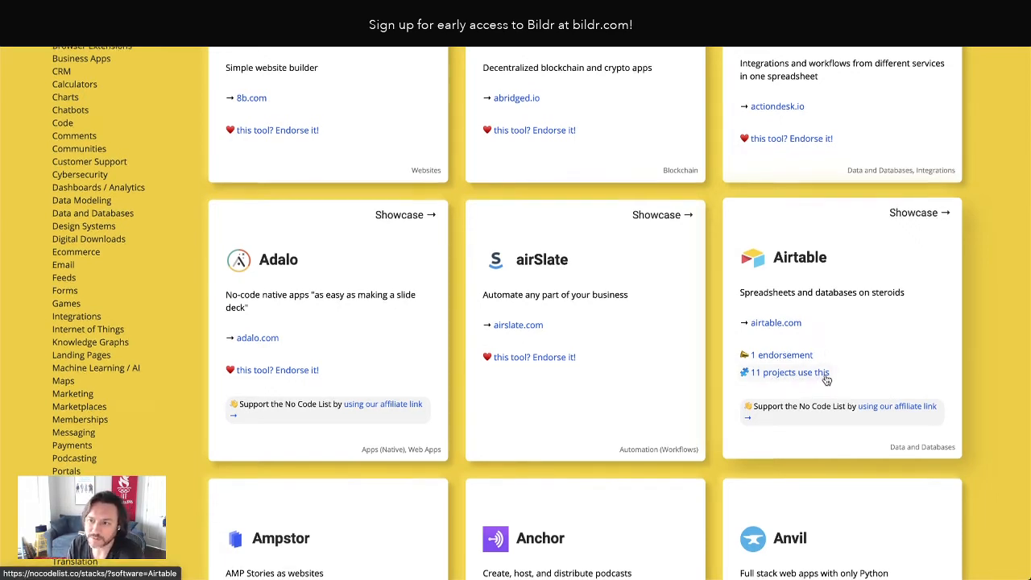
scroll(821, 383, "down", 1)
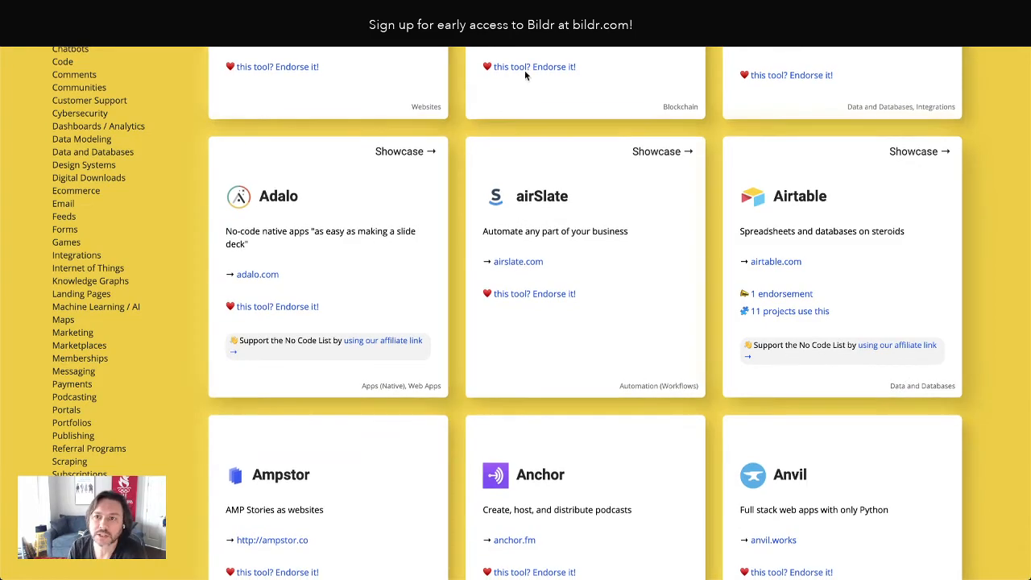
Switch to the Airtable base and examine the No Code Software List table's columns, including Affiliate Url
left_click(501, 15)
scroll(442, 177, "left", 15)
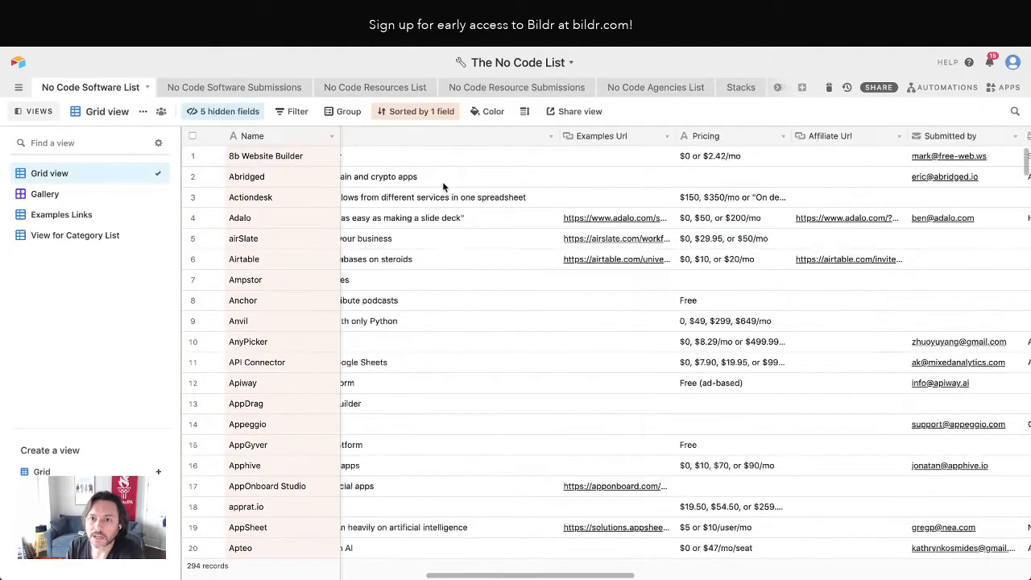
scroll(674, 155, "right", 5)
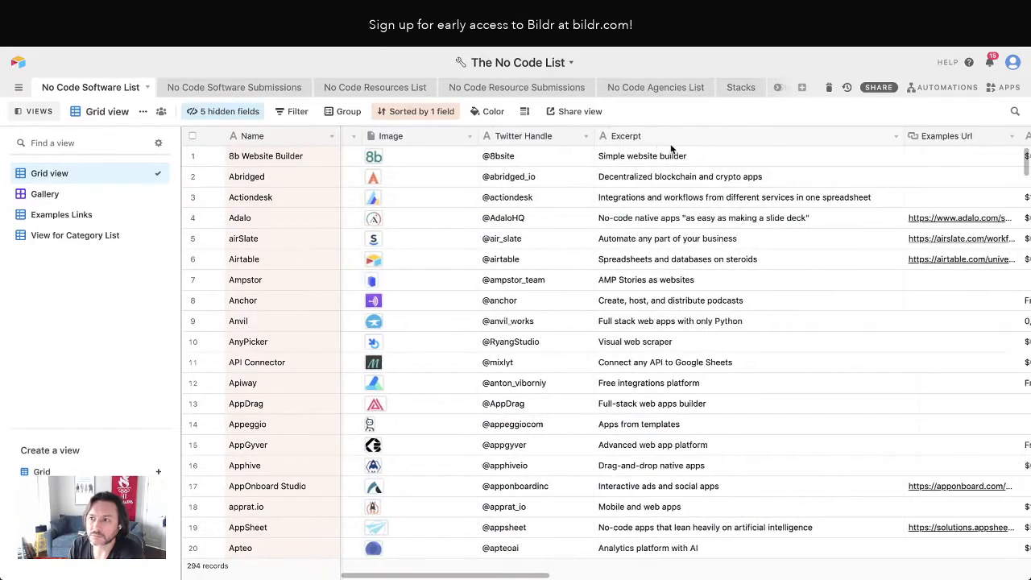
scroll(644, 149, "right", 2)
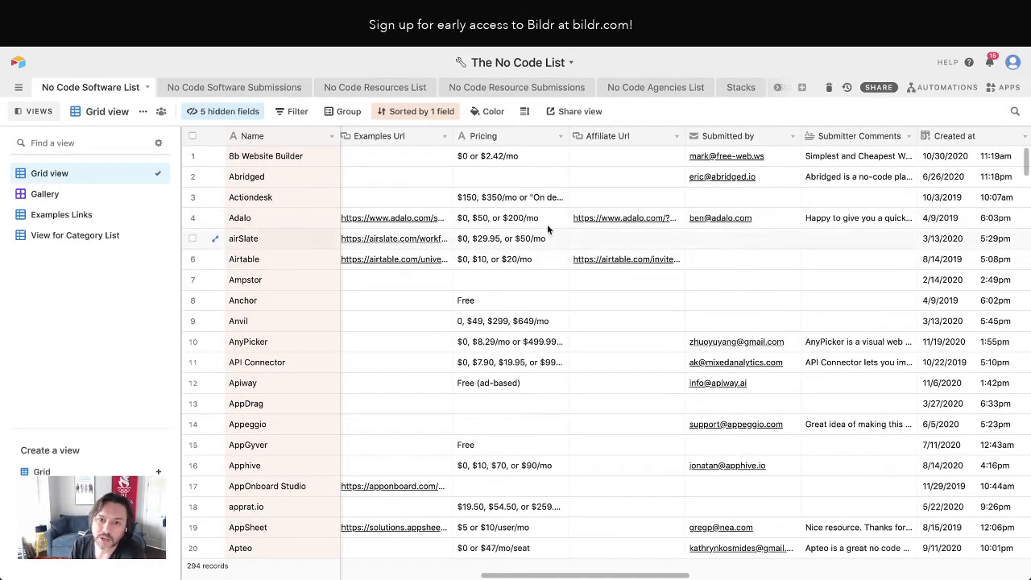
scroll(631, 291, "right", 1)
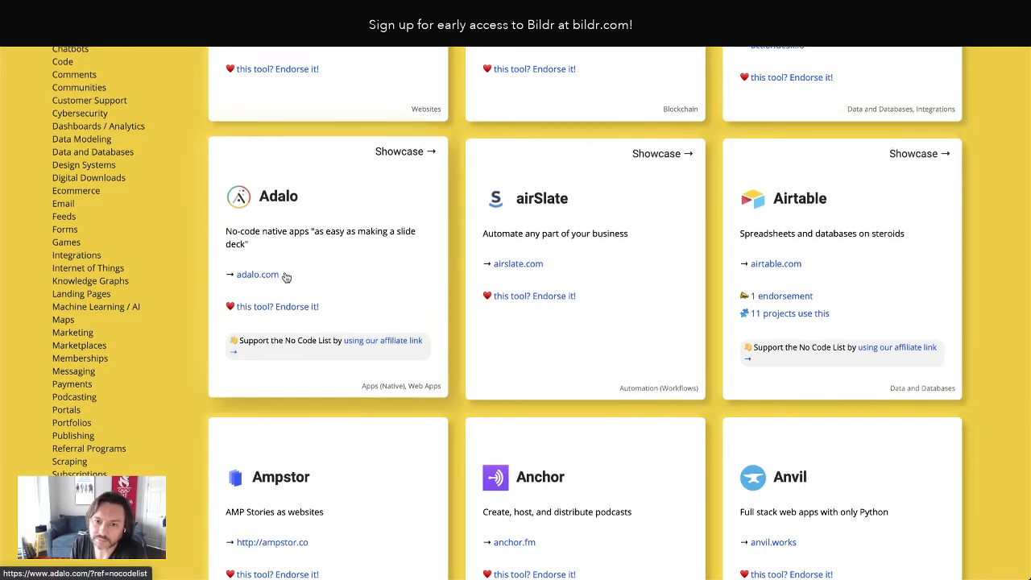
Review the affiliate link message on the original site's cards and pick the affiliate message on the Card in Bildr
scroll(391, 277, "up", 1)
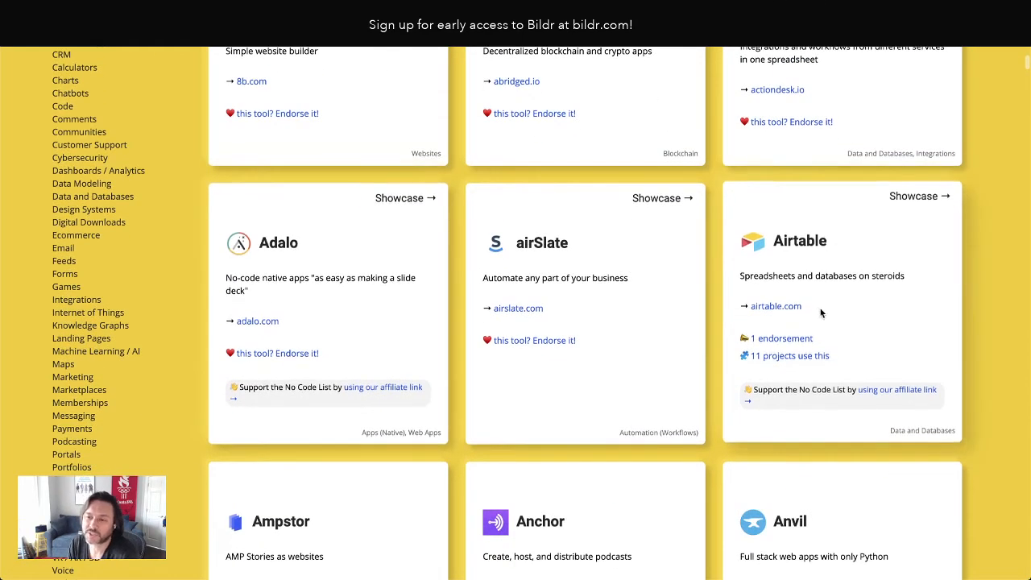
scroll(904, 316, "down", 3)
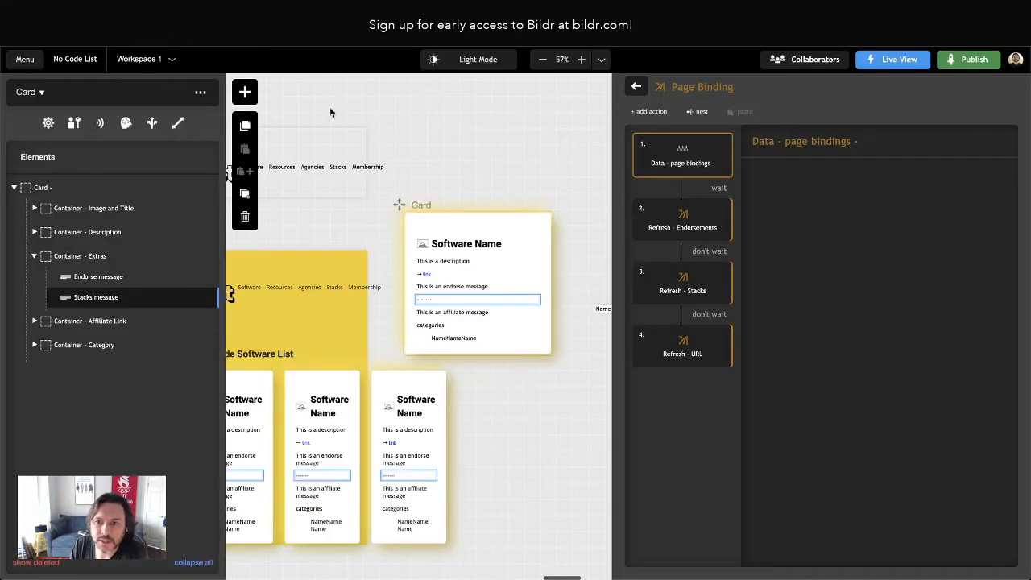
left_click(459, 312)
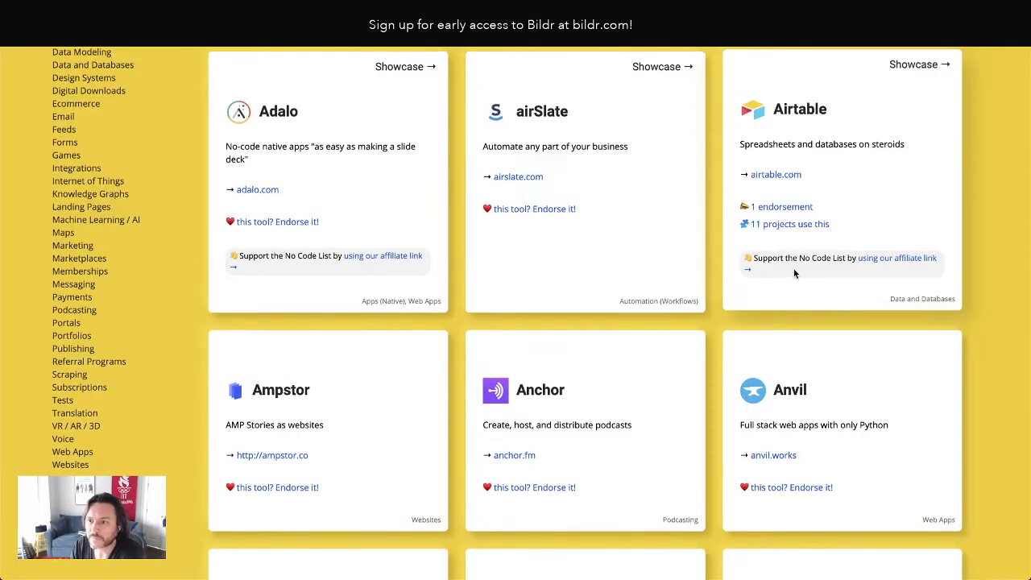
Inspect the affiliate link message on the original site's Airtable card and select its CSS declarations from font-size through margin-right for copying
right_click(789, 272)
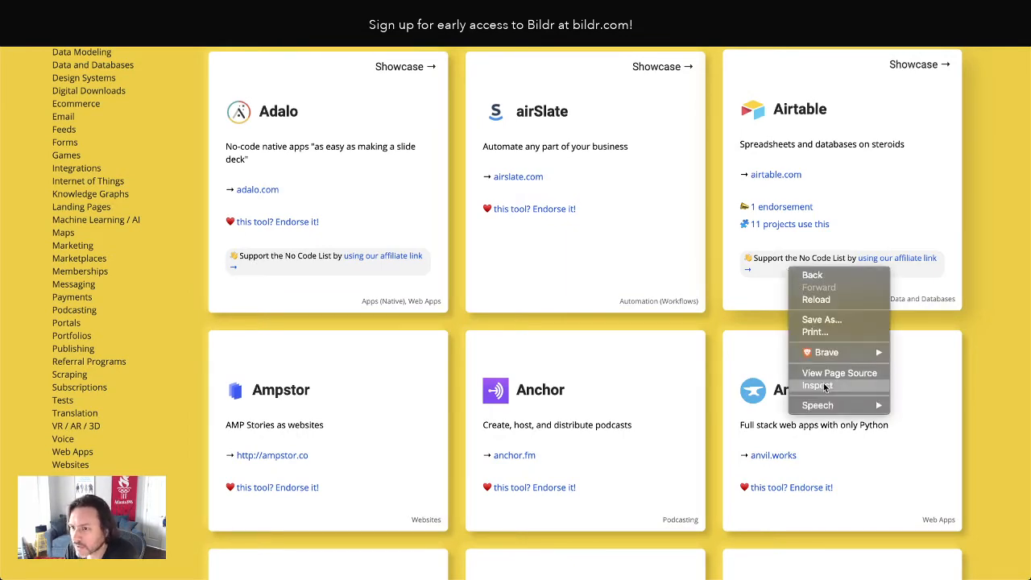
left_click(669, 360)
scroll(669, 358, "down", 1)
key("super+alt+i")
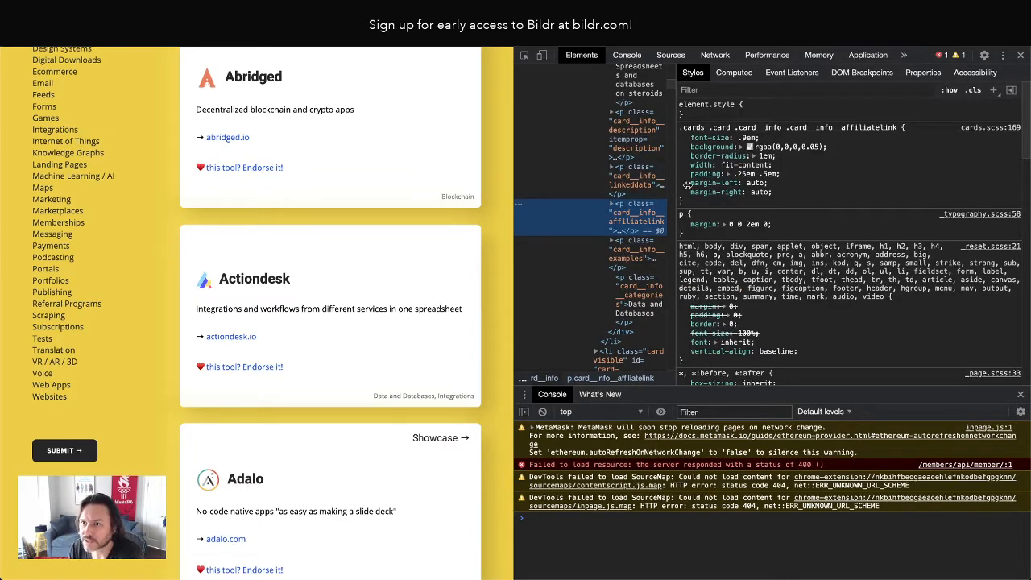
left_click_drag(675, 184, 809, 187)
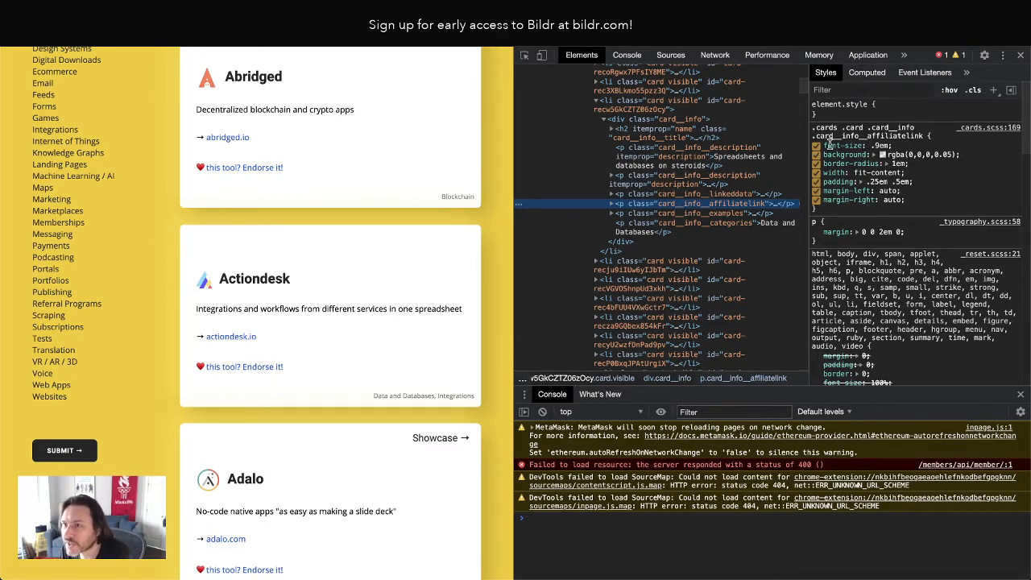
left_click_drag(824, 145, 913, 202)
key("ctrl+c")
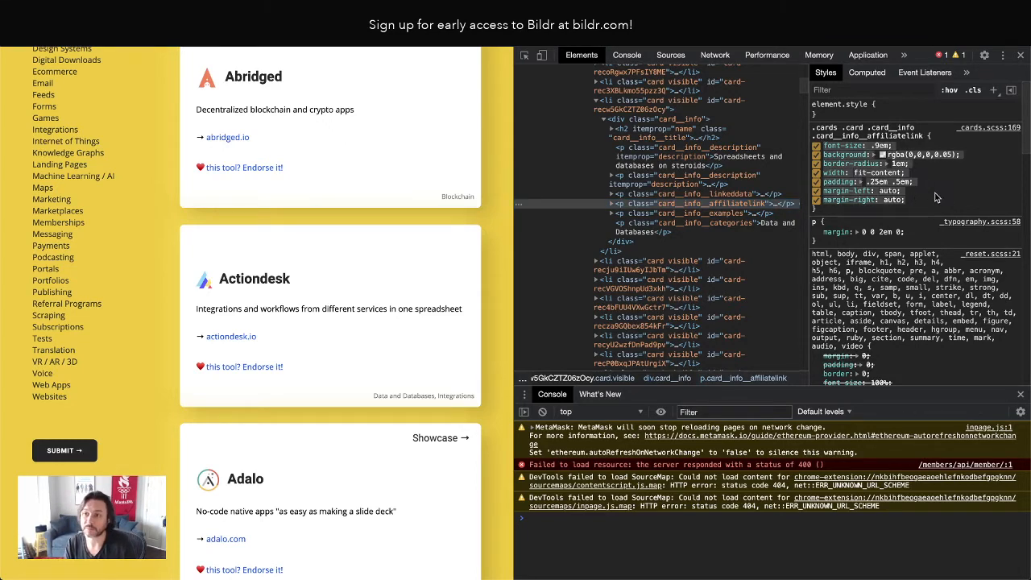
Switch to Bildr and rename the text element inside the Card's Affiliate Link container as Affiliate Message
left_click(266, 12)
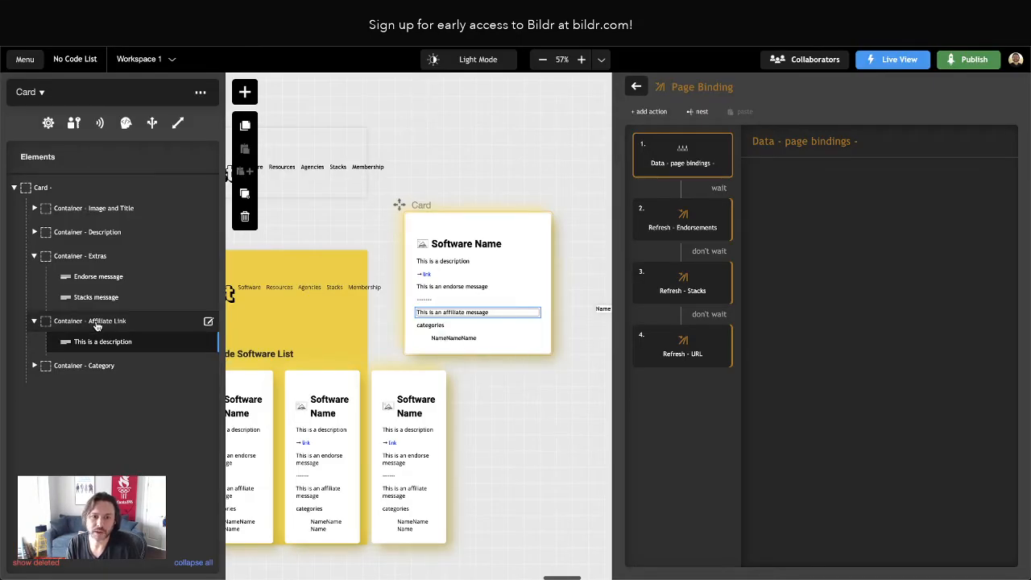
left_click(102, 346)
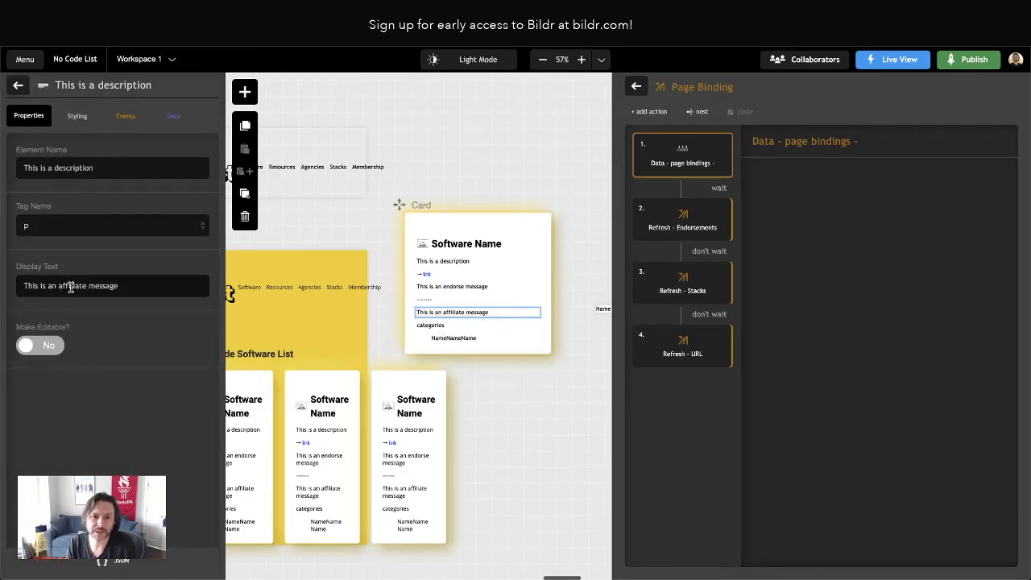
left_click_drag(52, 168, 176, 168)
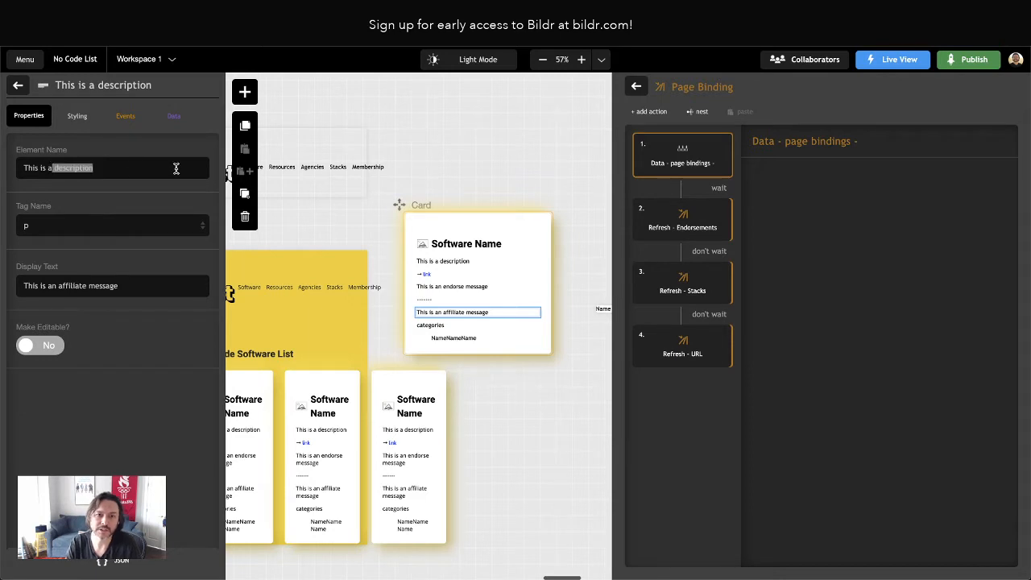
key("ctrl+a")
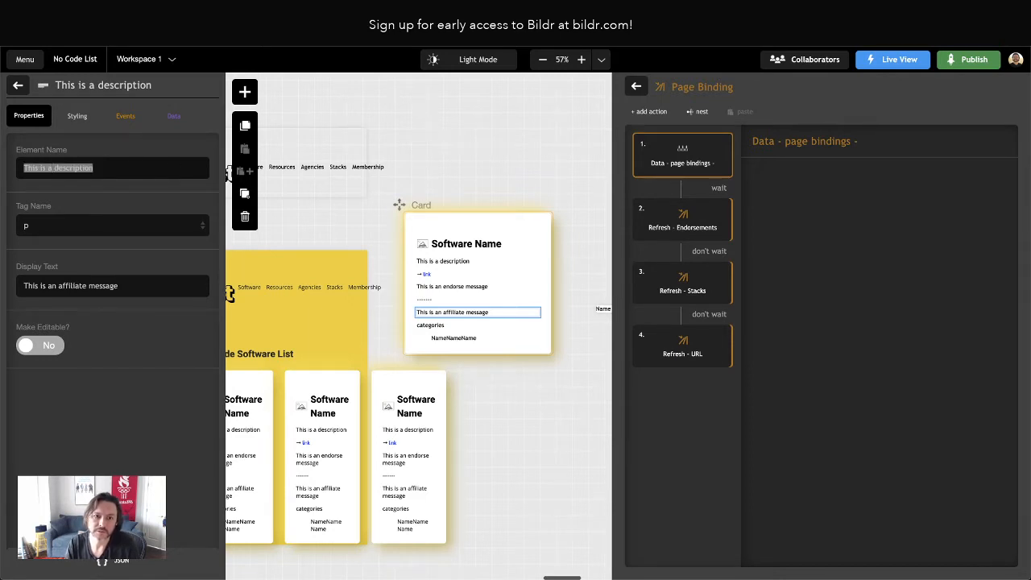
type("Affiliate Message")
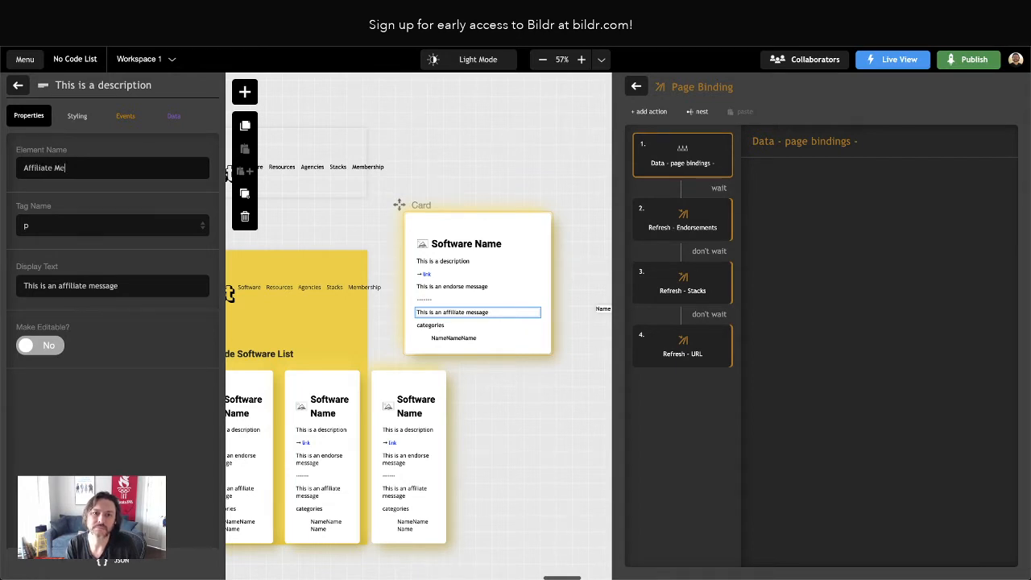
Create and apply a new utility style class named Card - Affiliate Link on the Affiliate Message element
left_click(77, 116)
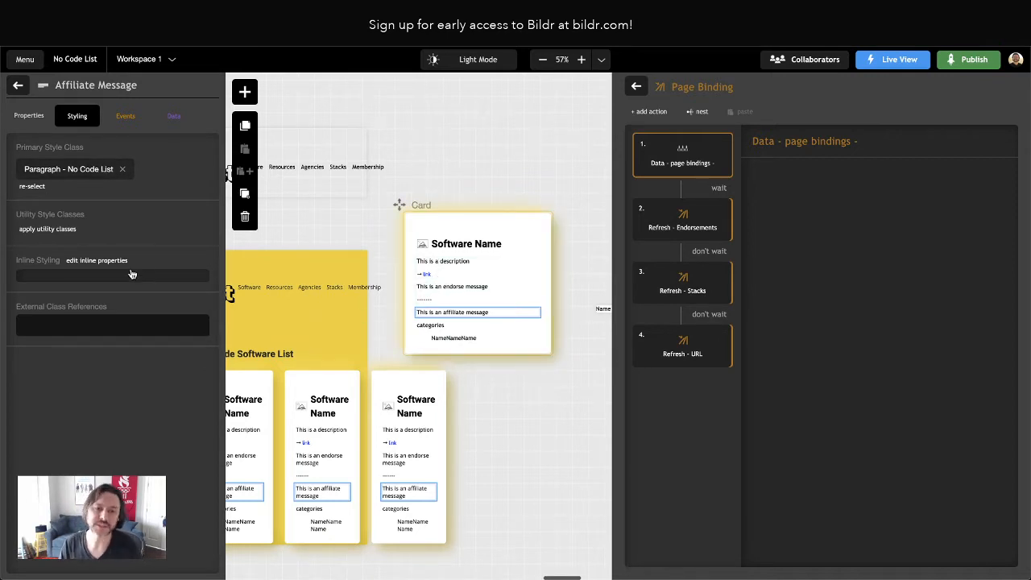
left_click(105, 260)
left_click(18, 86)
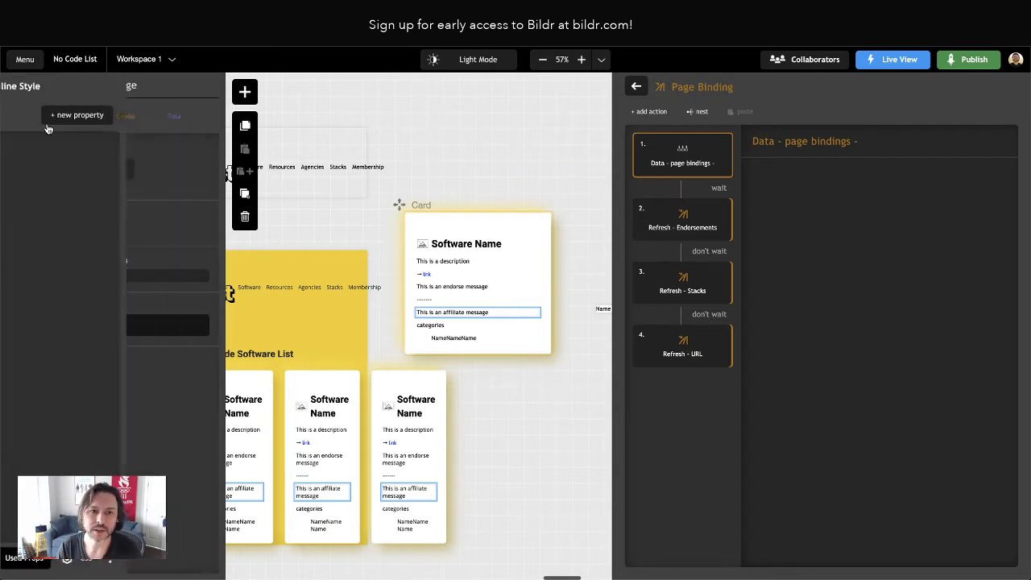
left_click(50, 230)
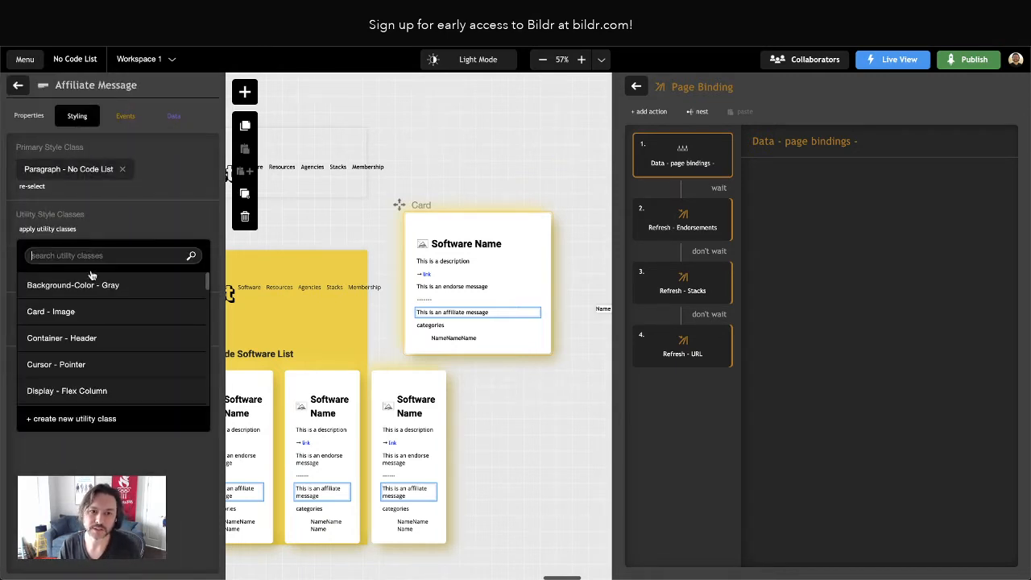
left_click(80, 419)
type("C")
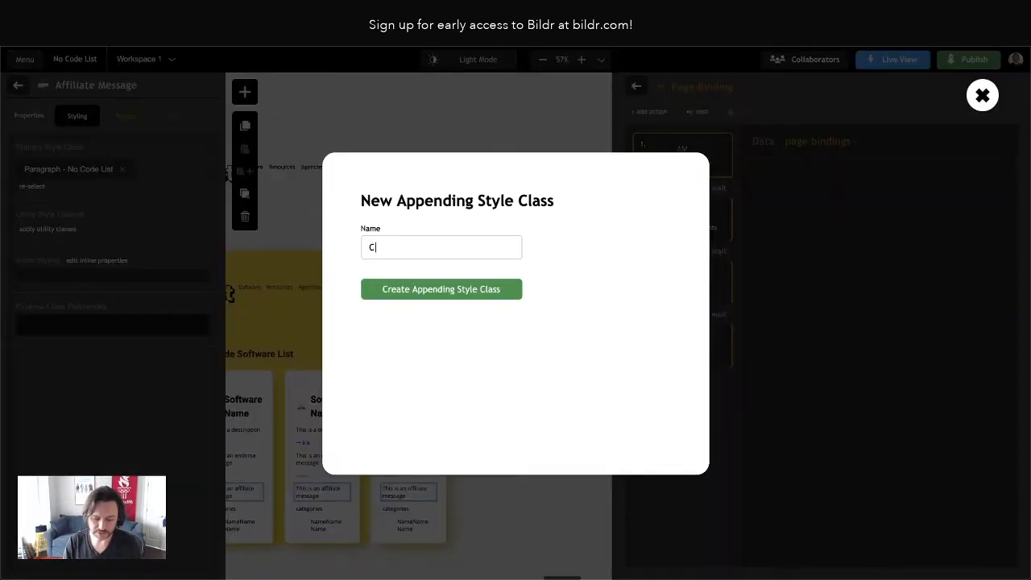
type("ard - Affilia")
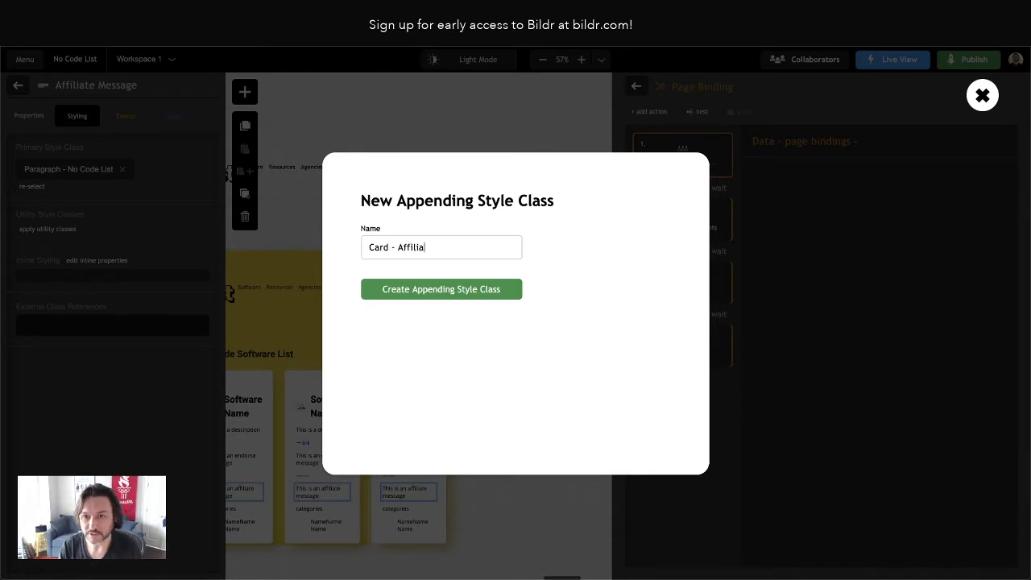
type("te Link")
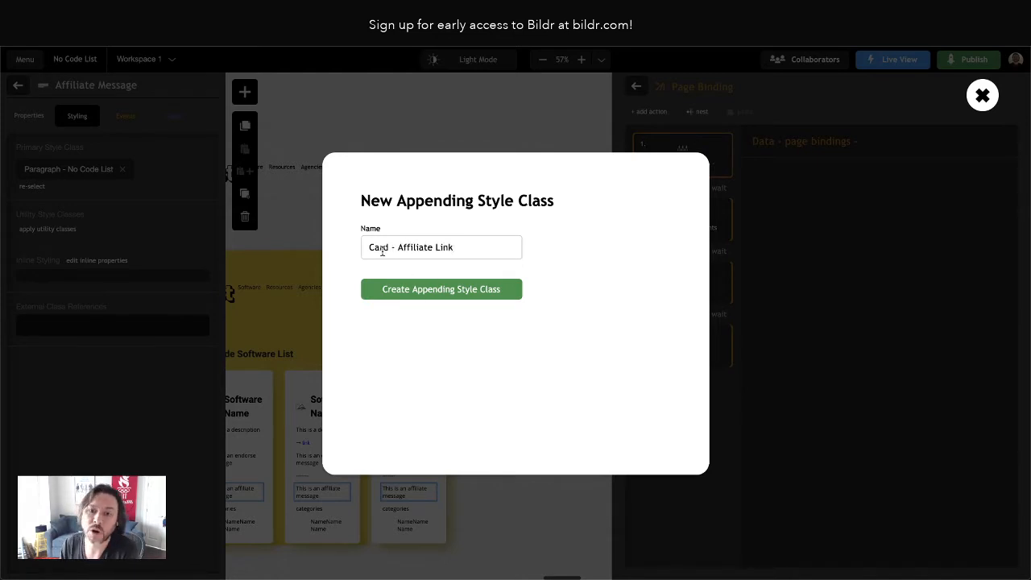
left_click(422, 297)
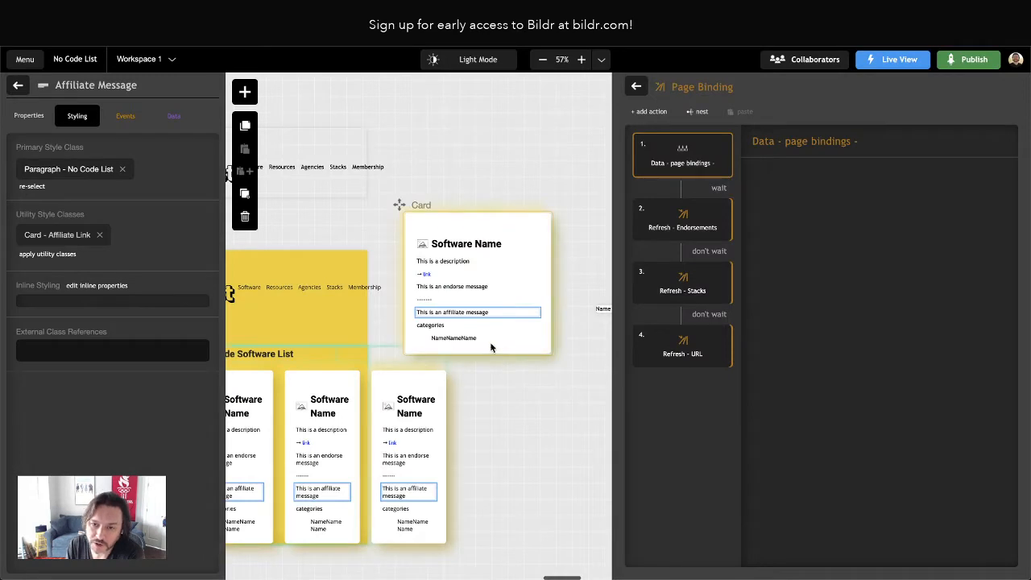
Open the Card - Affiliate Link class as CSS and paste the declarations copied from the original site
left_click(58, 239)
left_click(177, 175)
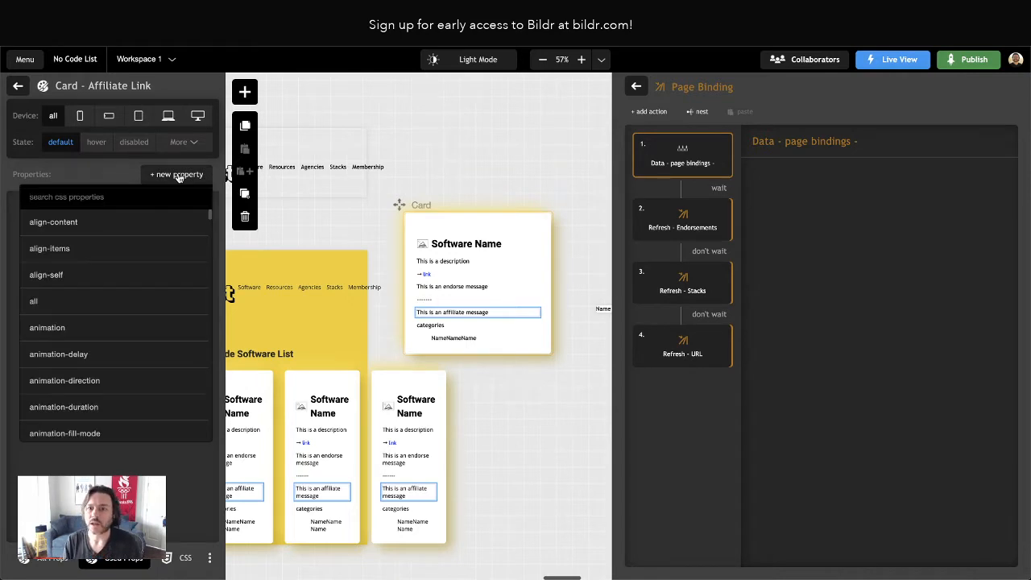
left_click(68, 166)
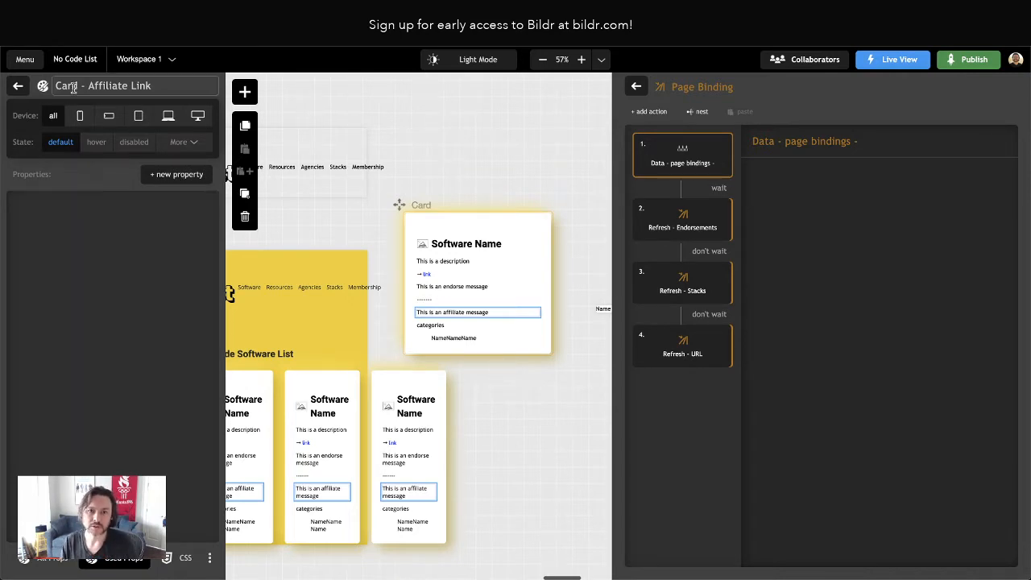
left_click(182, 559)
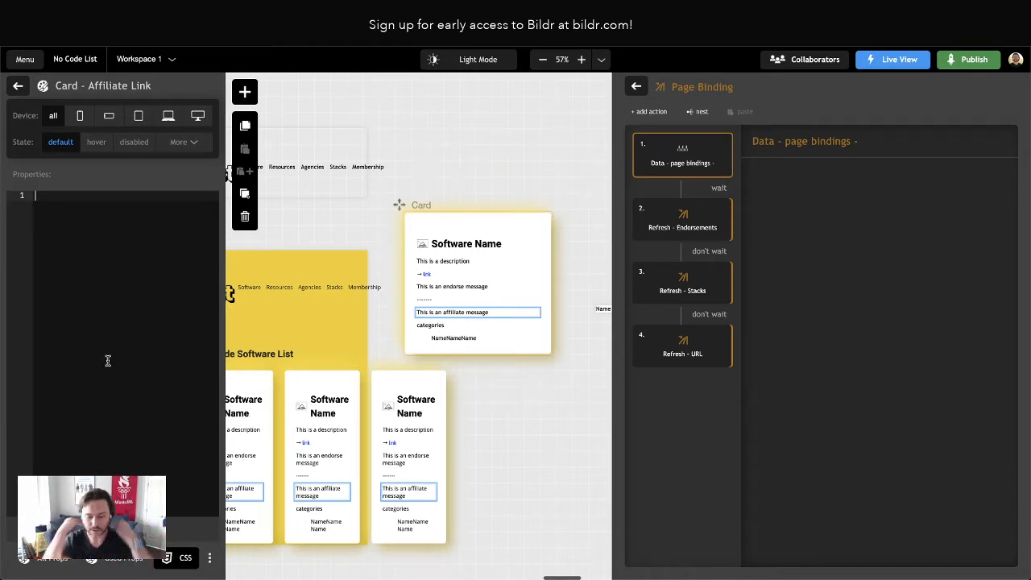
key("ctrl+v")
Remove the leading indentation from the pasted declarations, background through margin-right, and return to the class's used properties
left_click(53, 206)
key("BackSpace")
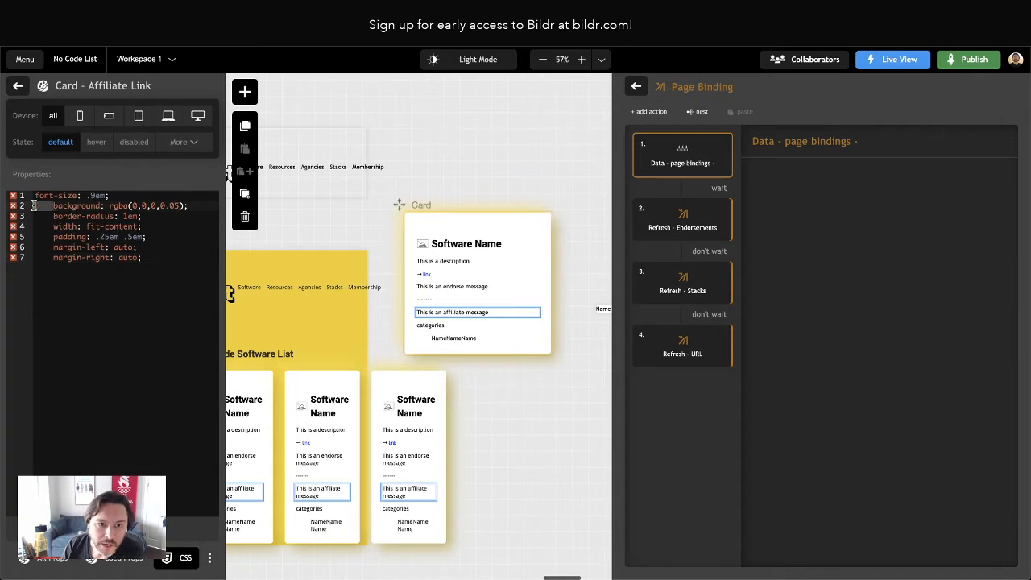
left_click(54, 217)
key("BackSpace")
left_click(54, 227)
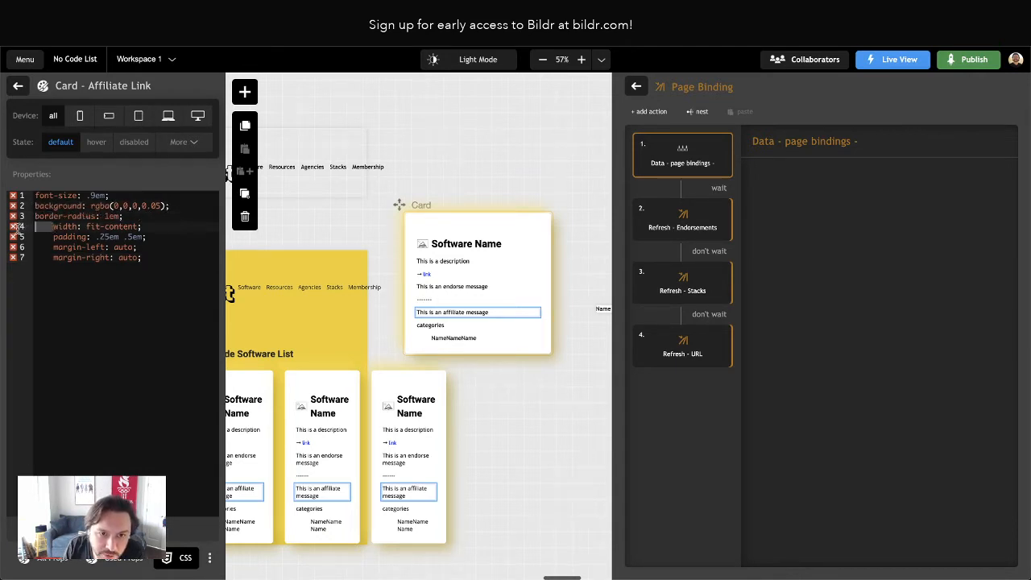
key("BackSpace")
left_click(53, 238)
key("BackSpace")
left_click(54, 248)
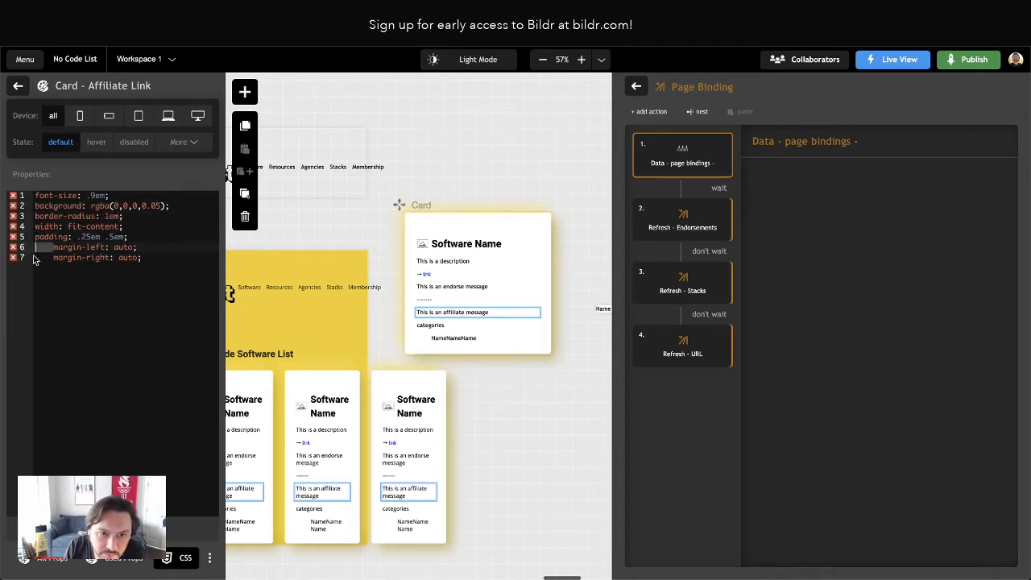
key("BackSpace")
left_click(52, 256)
key("BackSpace")
left_click(129, 329)
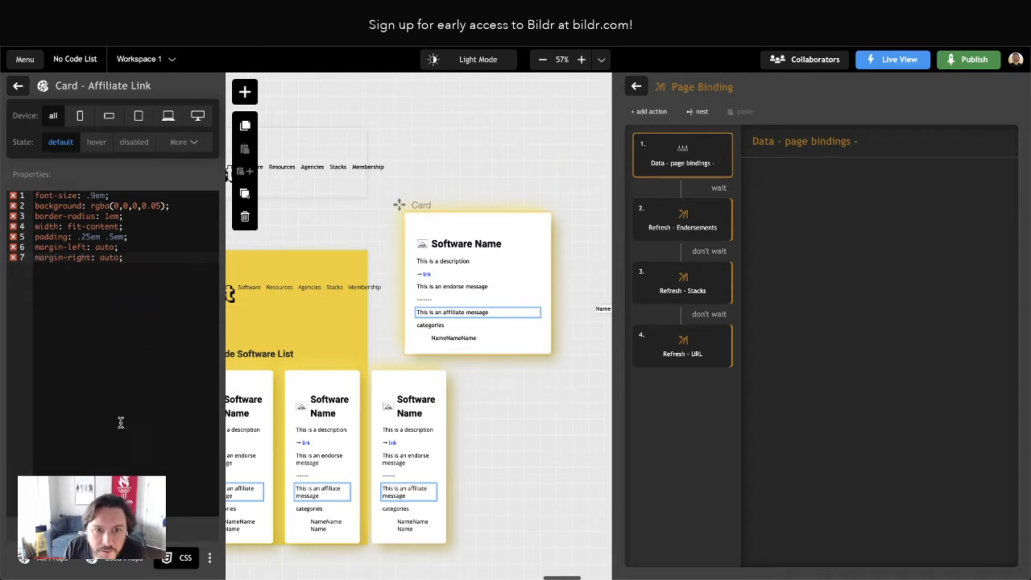
left_click(123, 560)
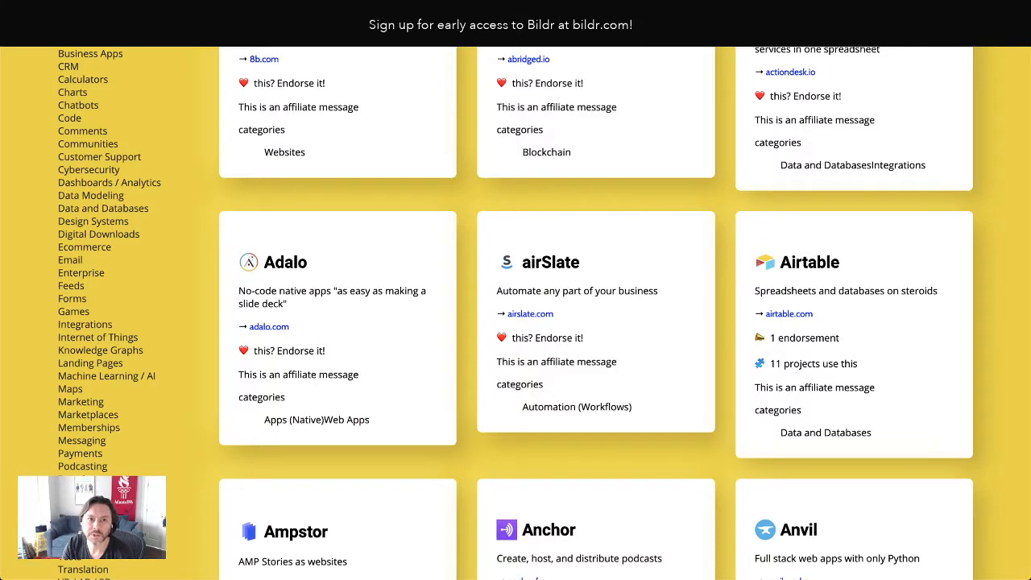
Reload the live page, then close the developer tools on the original site to view its affiliate messages
key("super+r")
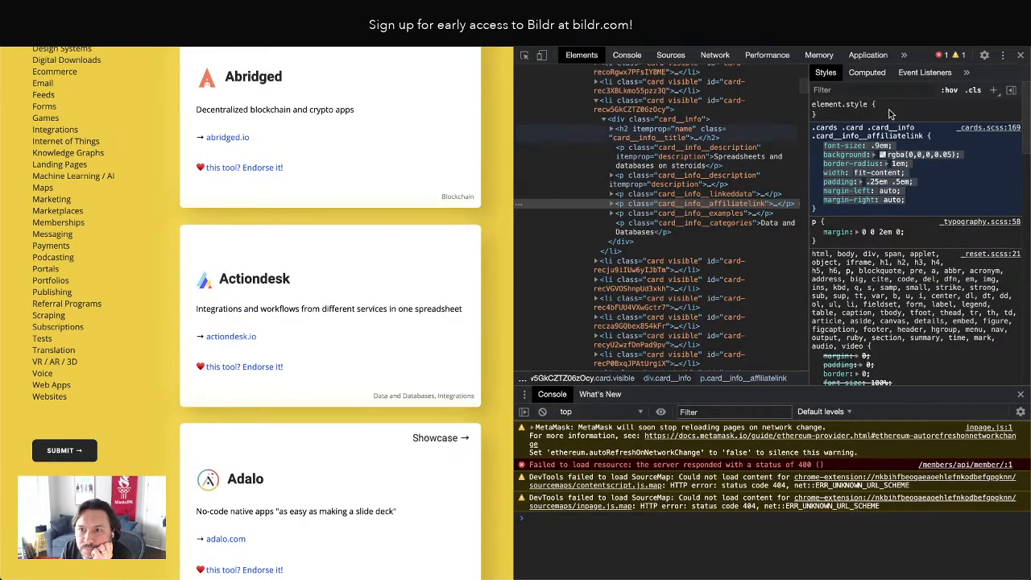
left_click(1021, 55)
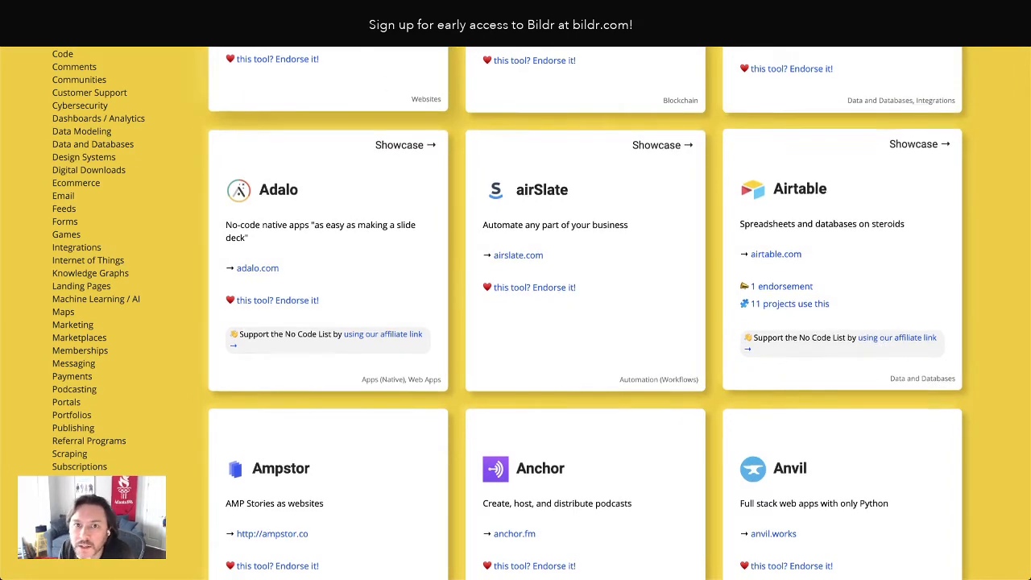
Switch back to Bildr and create an action group named Refresh - Affiliate Link on the Card page
left_click(298, 11)
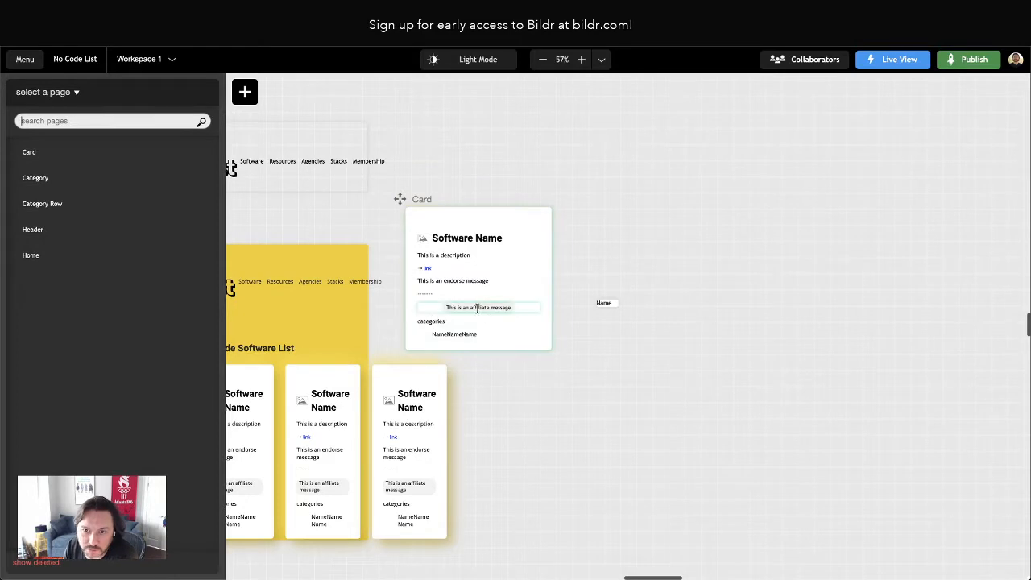
left_click(473, 307)
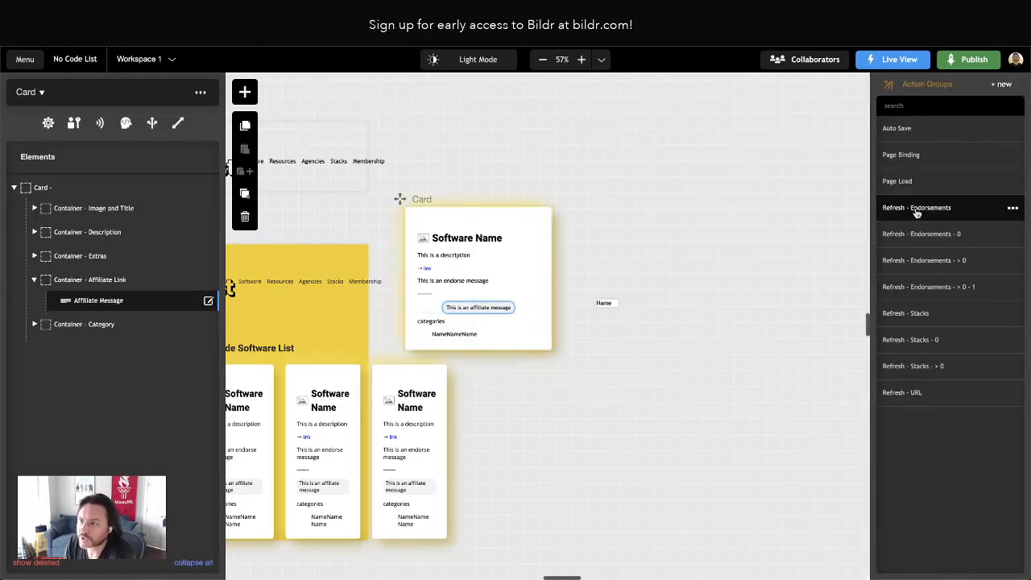
left_click(1003, 86)
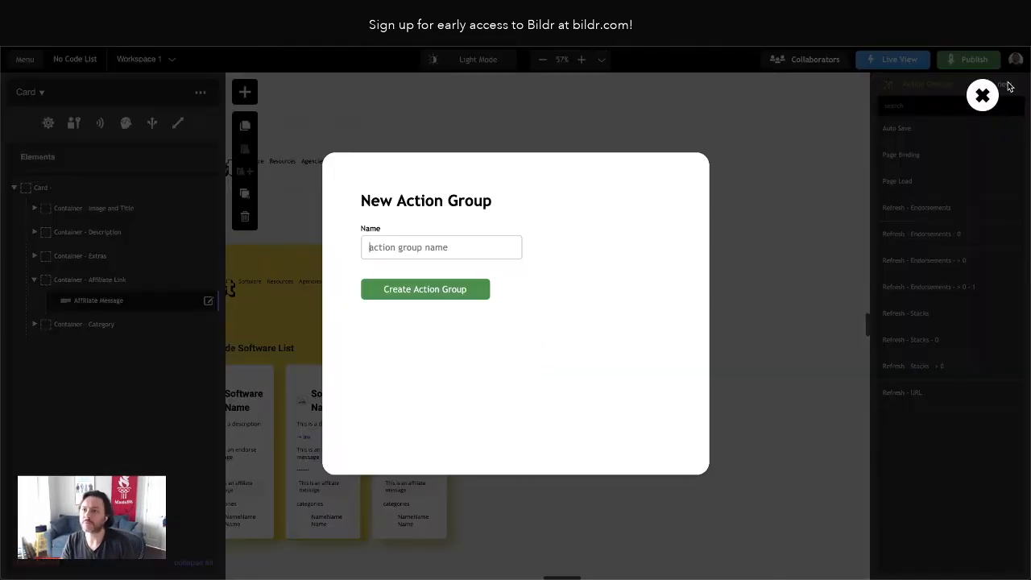
type("Refre")
key("BackSpace")
type("res")
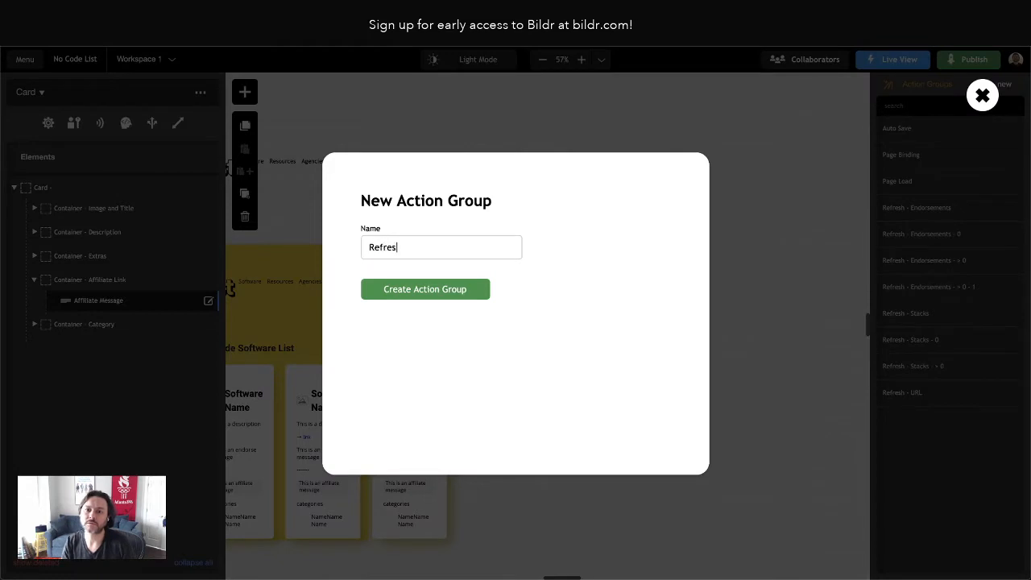
type("h - Affi")
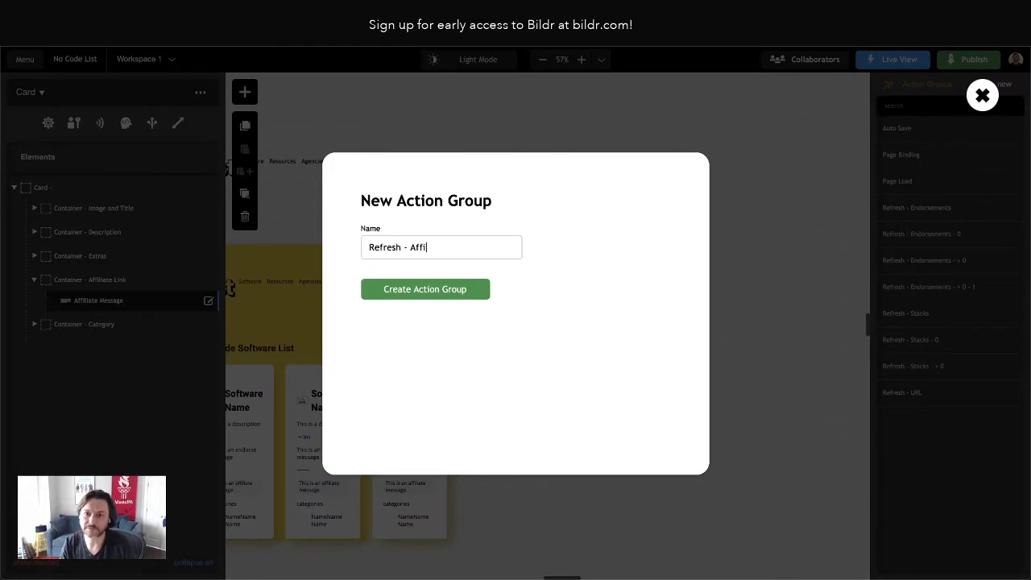
type("liate Link")
key("Return")
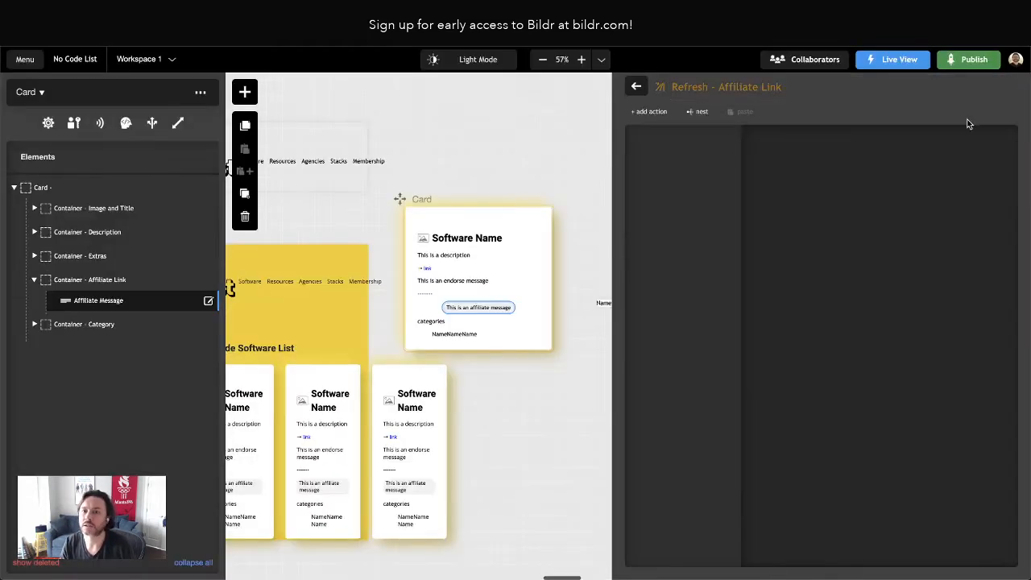
left_click(649, 111)
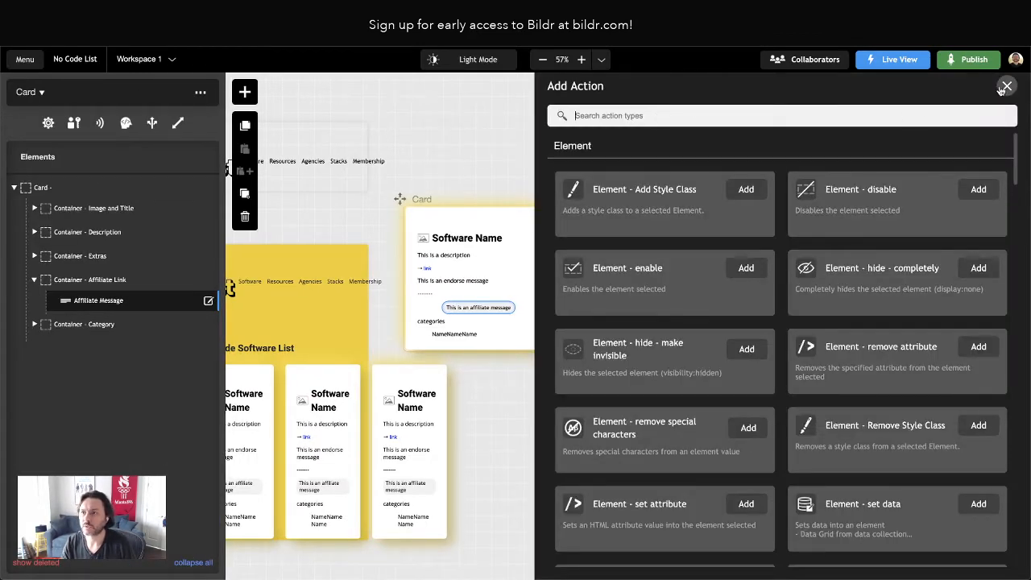
left_click(1004, 88)
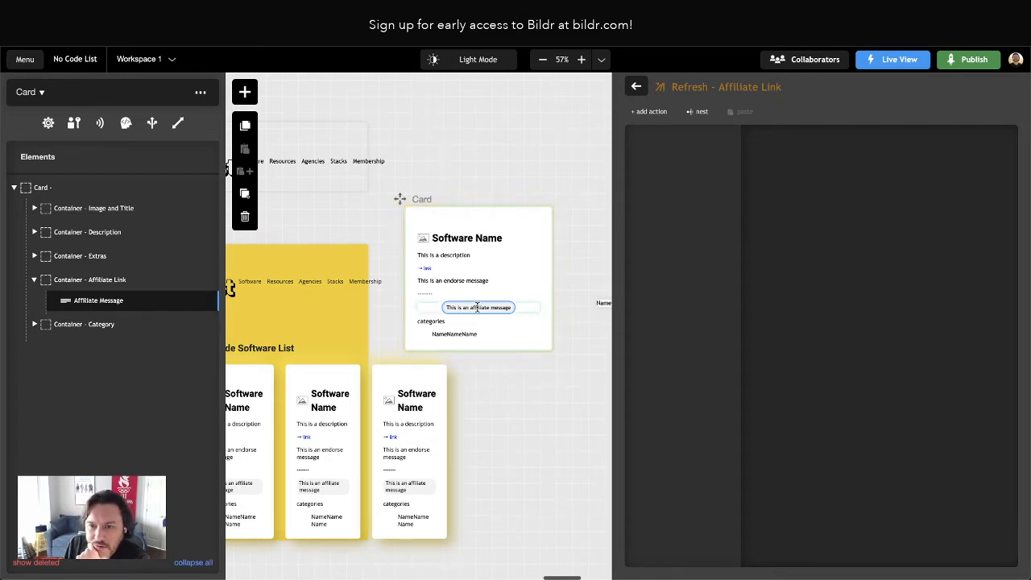
left_click(80, 281)
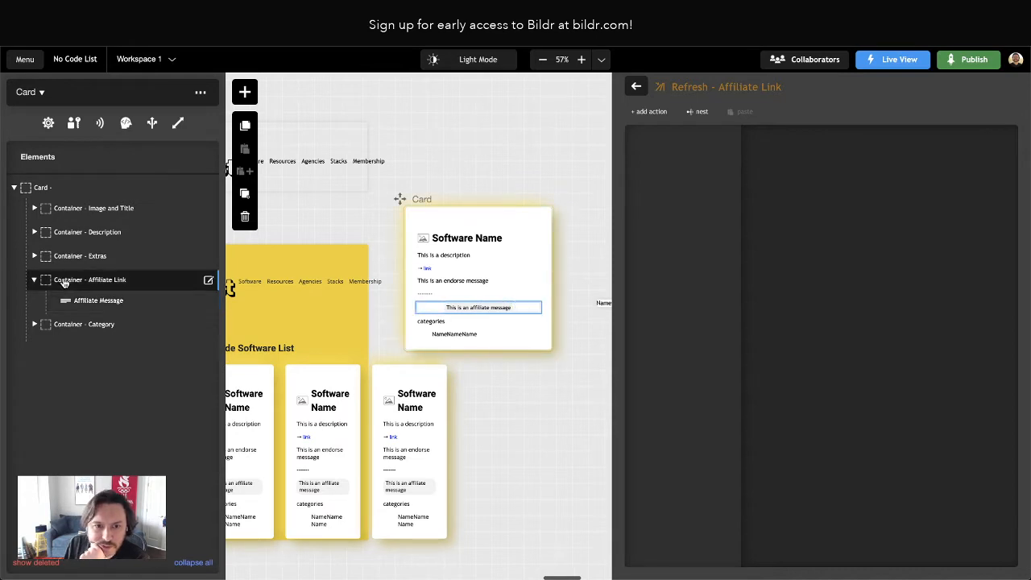
left_click(78, 301)
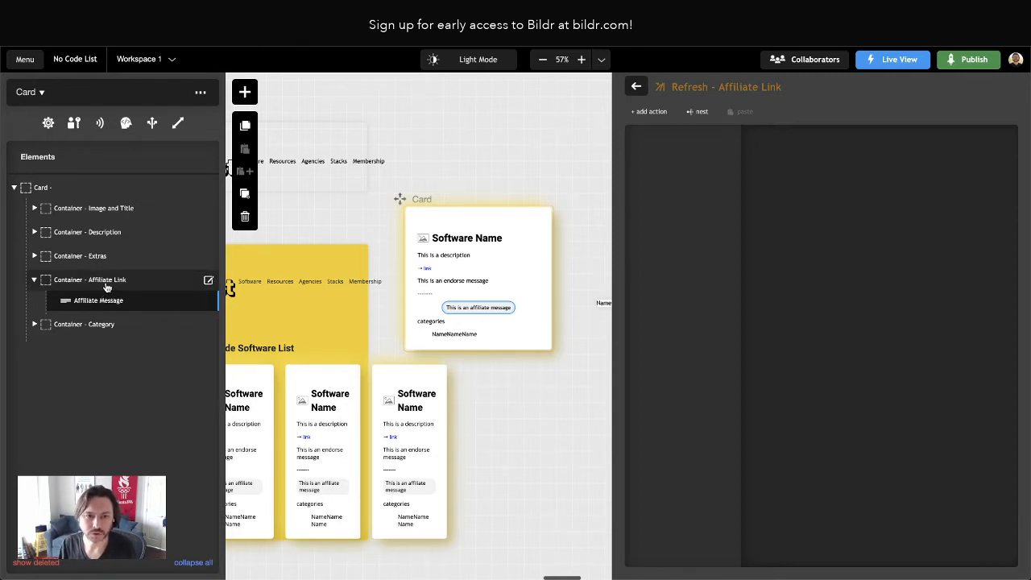
Replace the Affiliate Message's display text with "👋Support the No Code List by using our affiliate link →", copied from the Airtable card on the original site
left_click(101, 302)
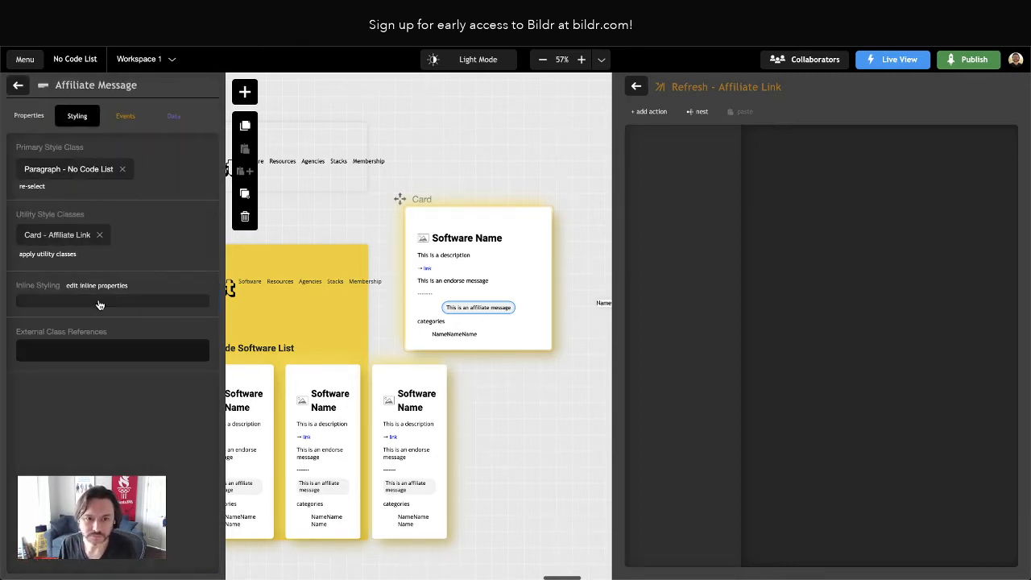
left_click(29, 115)
triple_click(51, 286)
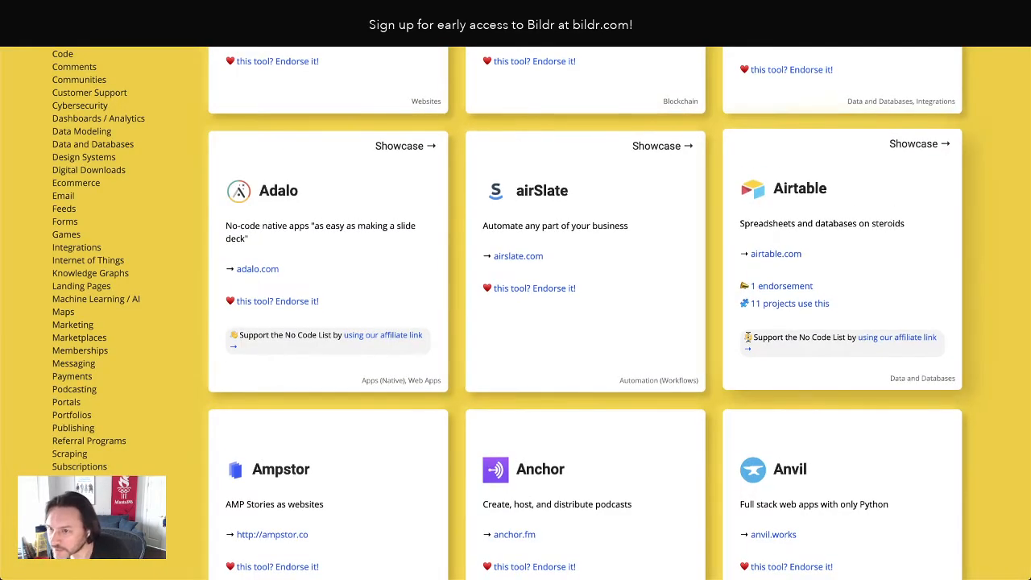
left_click_drag(744, 336, 913, 353)
key("super+c")
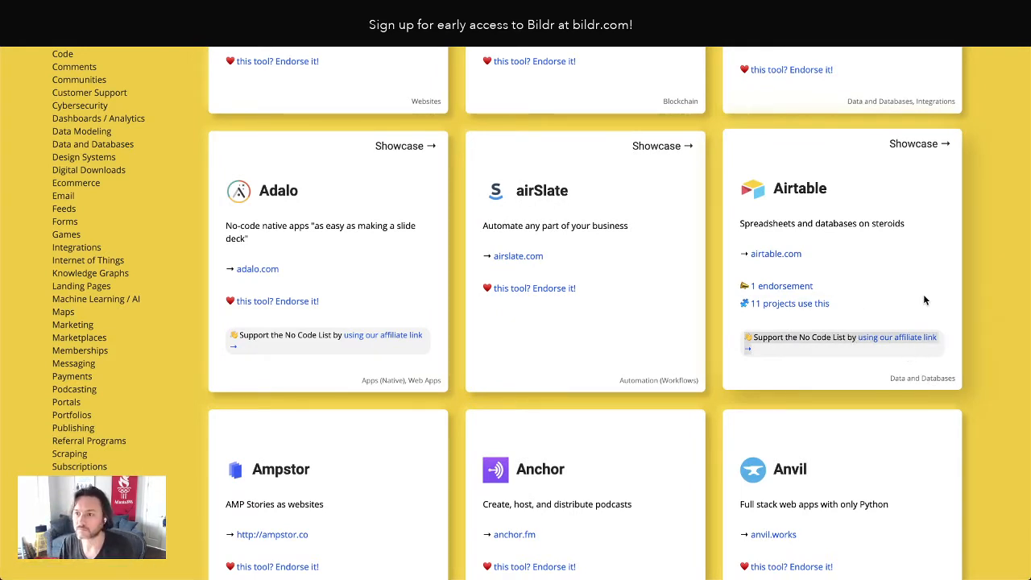
left_click(1004, 286)
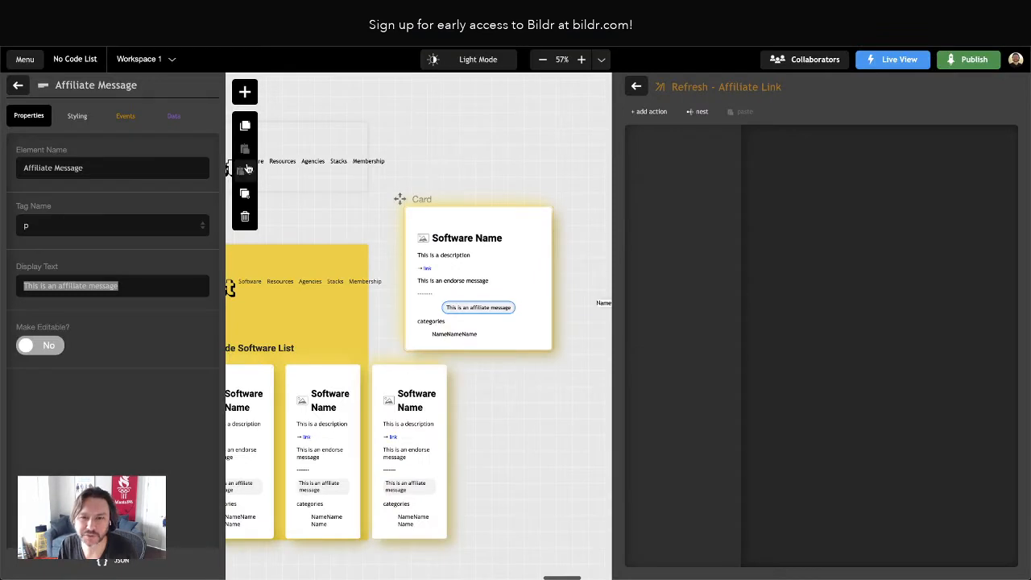
triple_click(91, 289)
key("super+v")
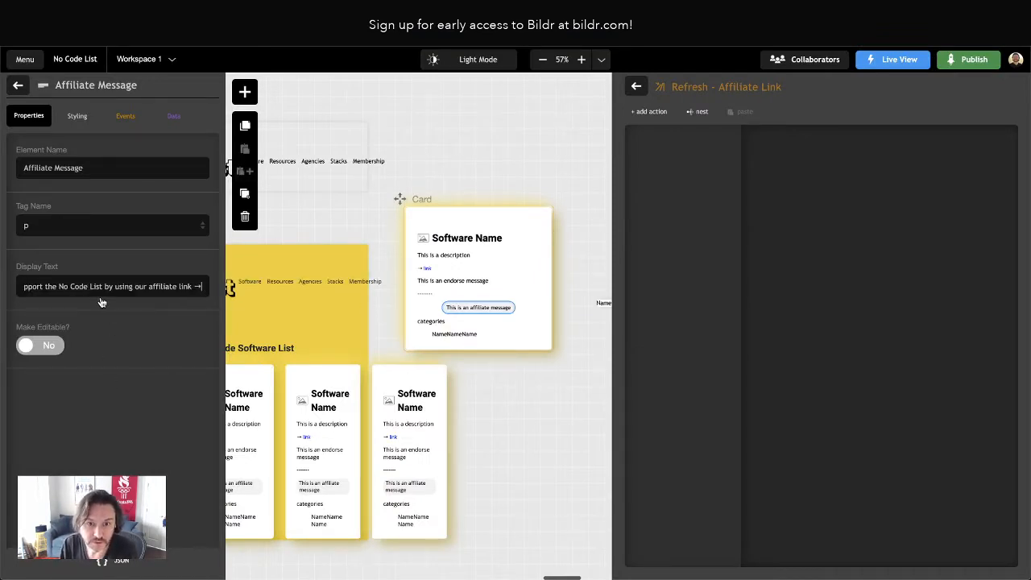
scroll(94, 290, "left", 1)
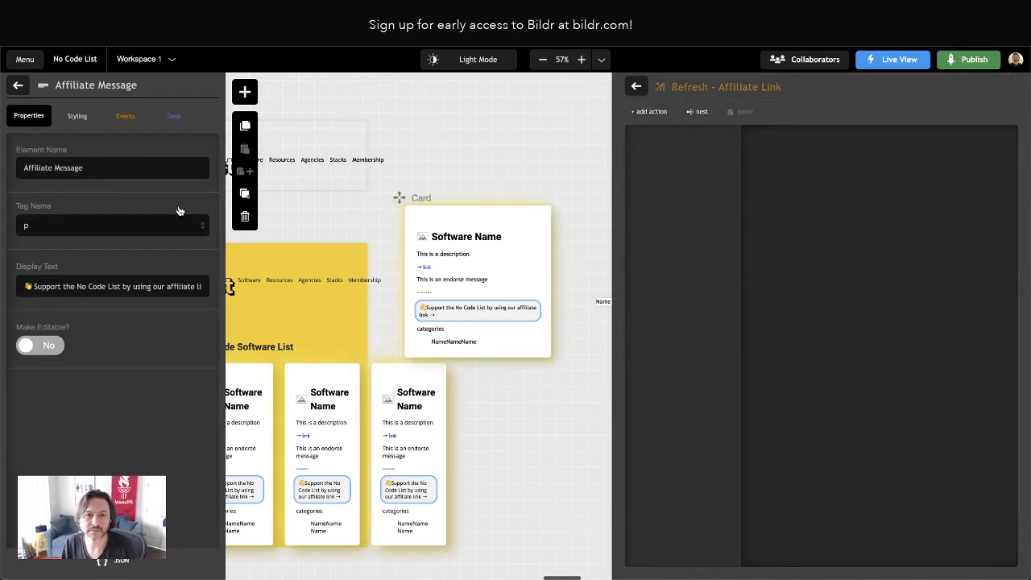
Add an inline display property to the Affiliate Message and set it to hidden
left_click(77, 116)
left_click(93, 287)
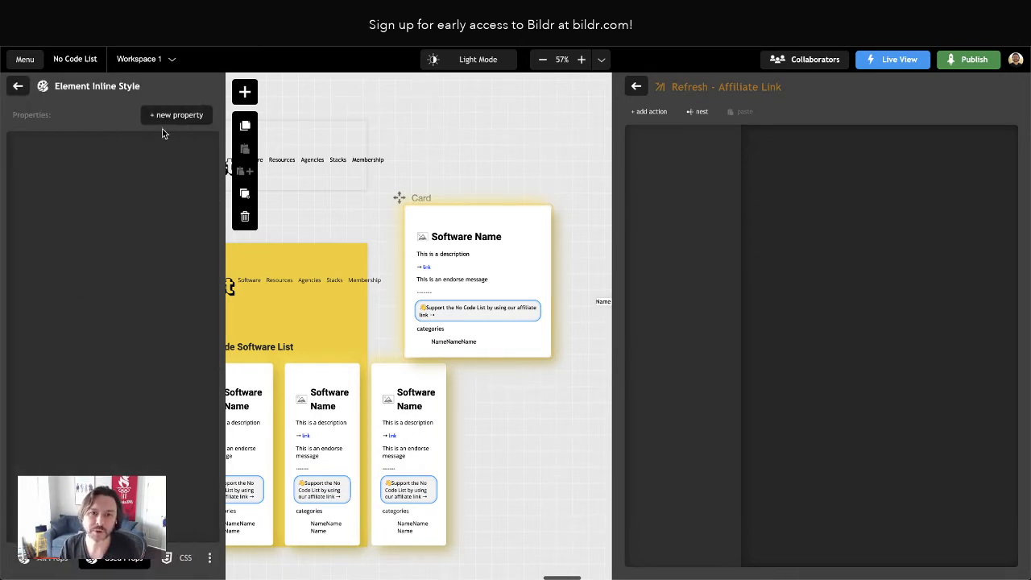
left_click(169, 115)
type("display")
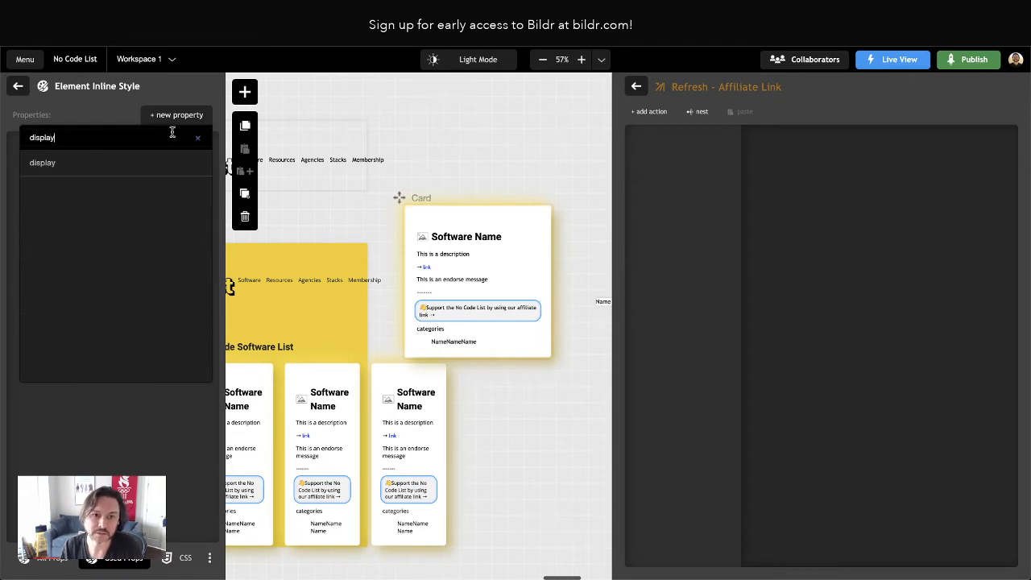
left_click(70, 163)
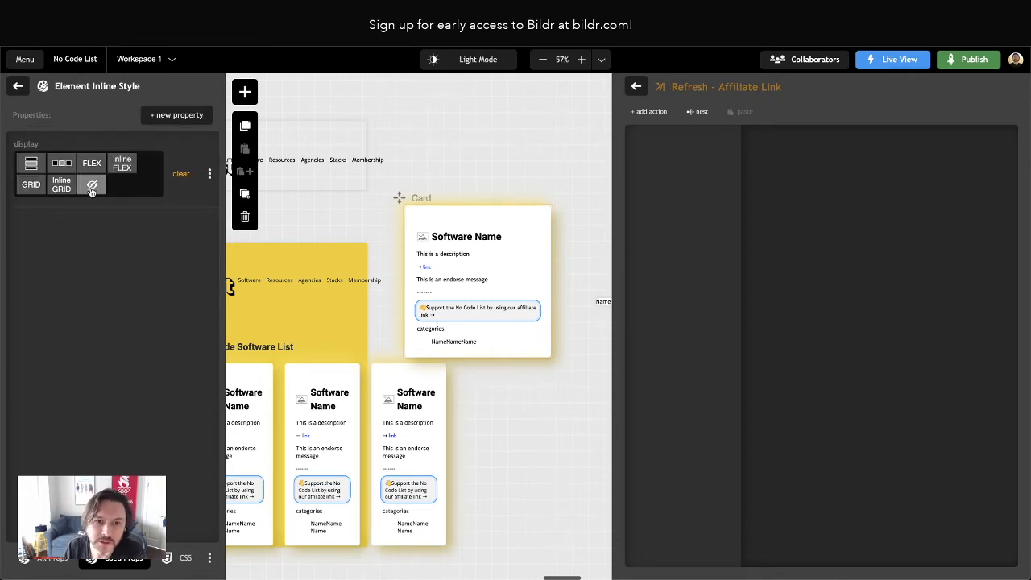
left_click(92, 185)
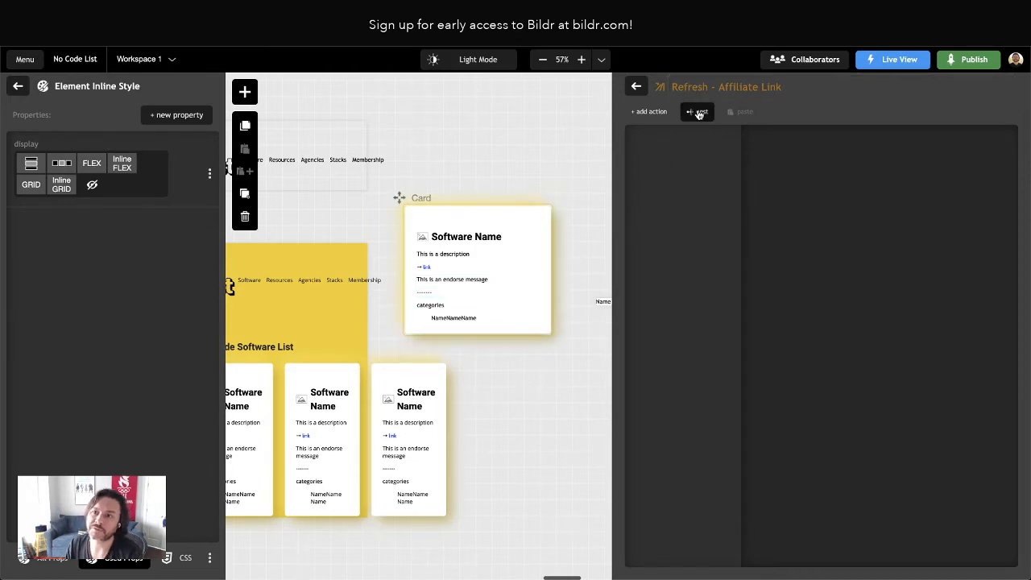
Add a Condition - compare values action to Refresh - Affiliate Link, taking test value 1 from a variable
left_click(654, 112)
type("condition")
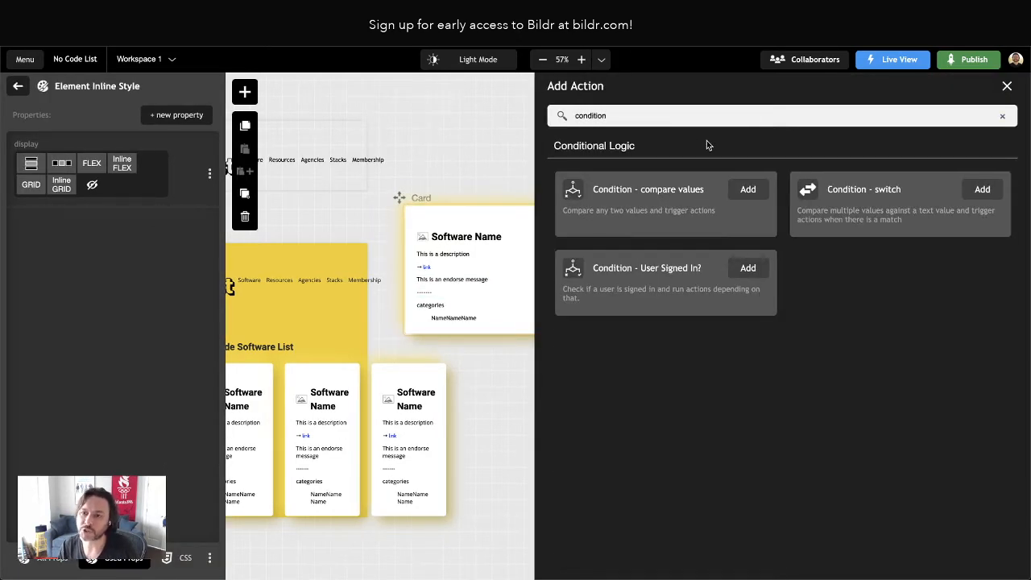
left_click(741, 192)
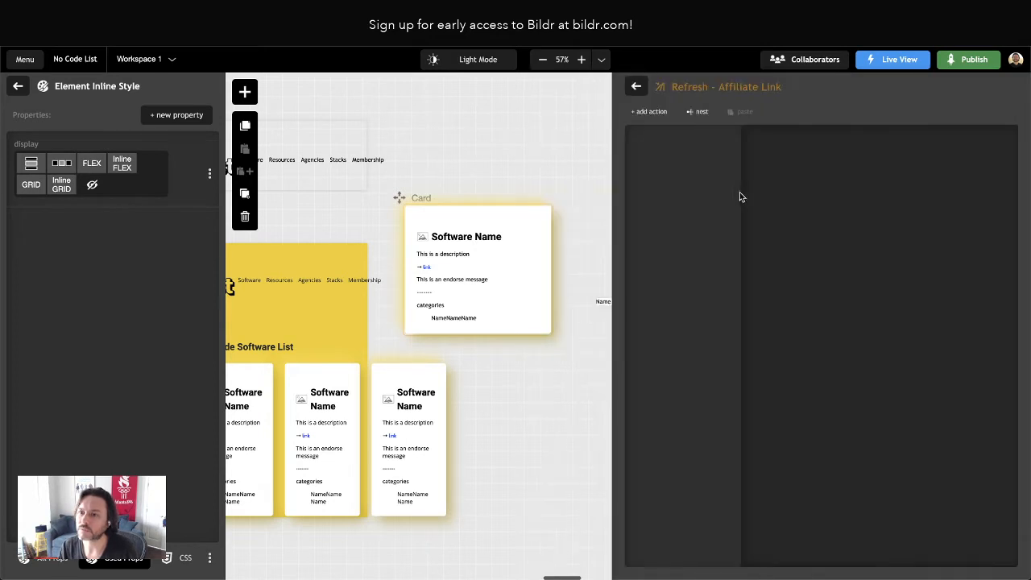
left_click(988, 174)
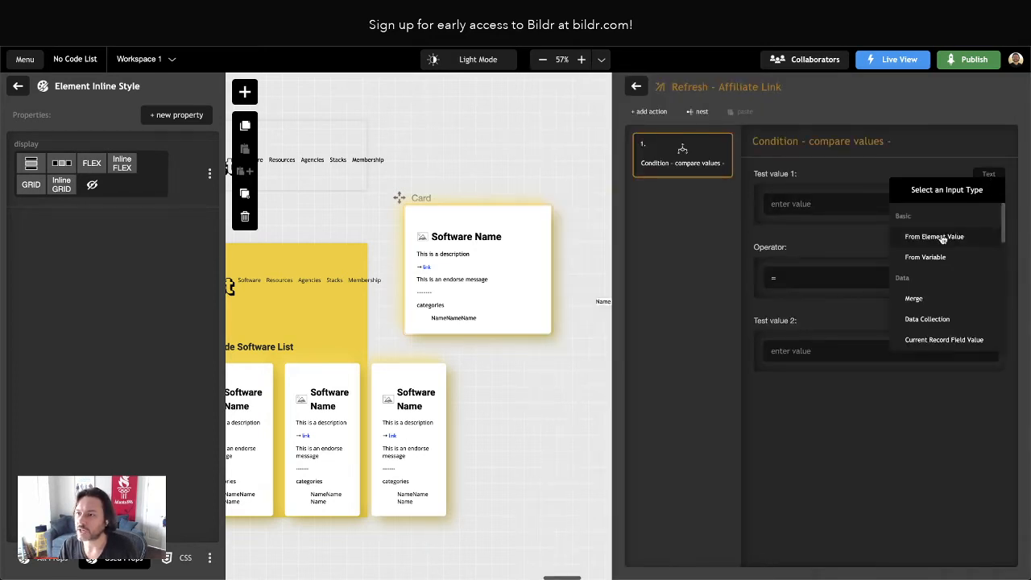
left_click(939, 234)
Copy the Affiliate Url field name from the Airtable base and paste it in Bildr as test value 1's variable name
left_click(524, 39)
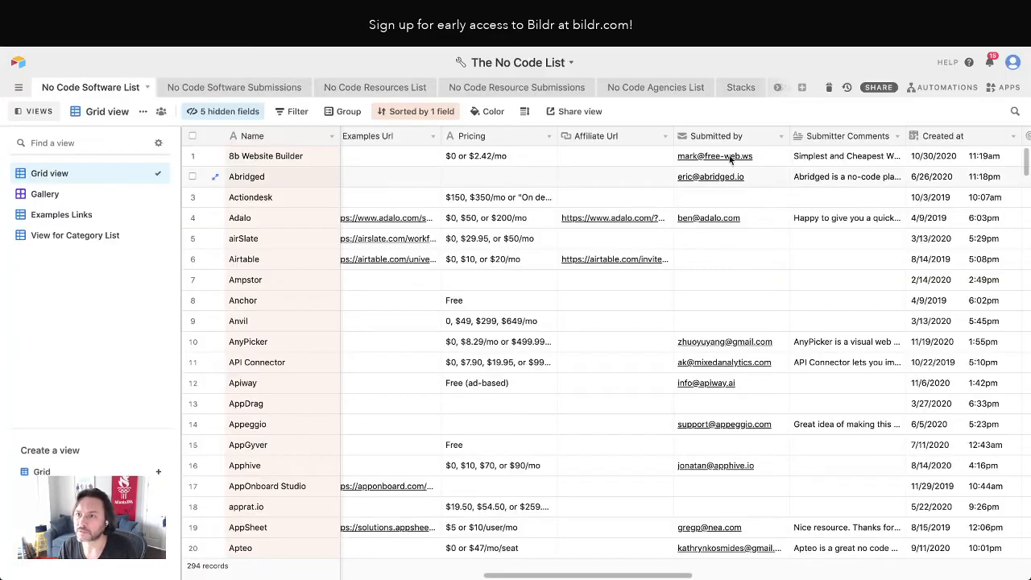
right_click(614, 136)
left_click(631, 114)
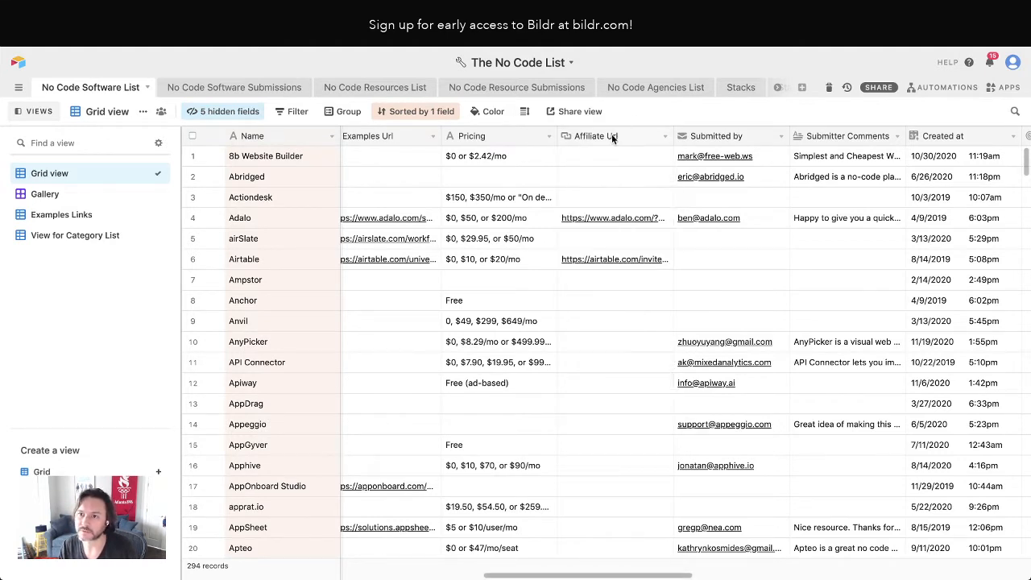
double_click(606, 134)
key("ctrl+c")
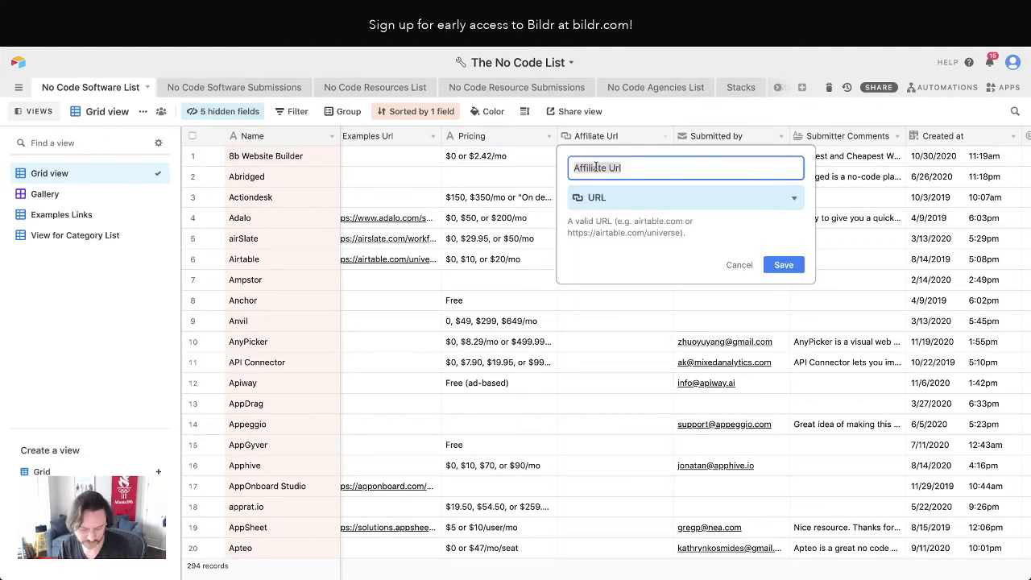
left_click(739, 265)
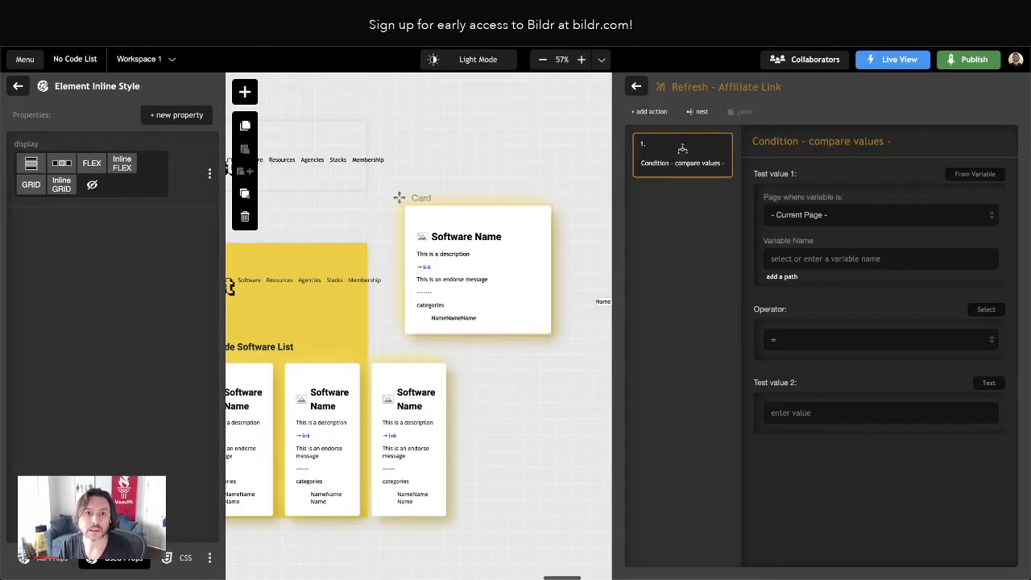
left_click(809, 258)
key("ctrl+v")
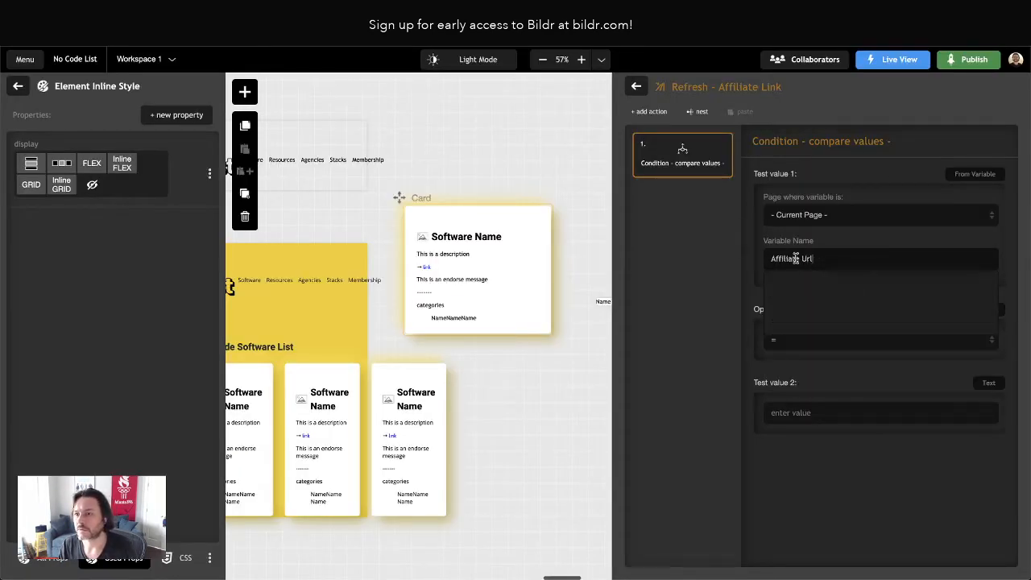
Set the condition's operator to != and leave test value 2 empty
left_click(797, 338)
left_click(794, 394)
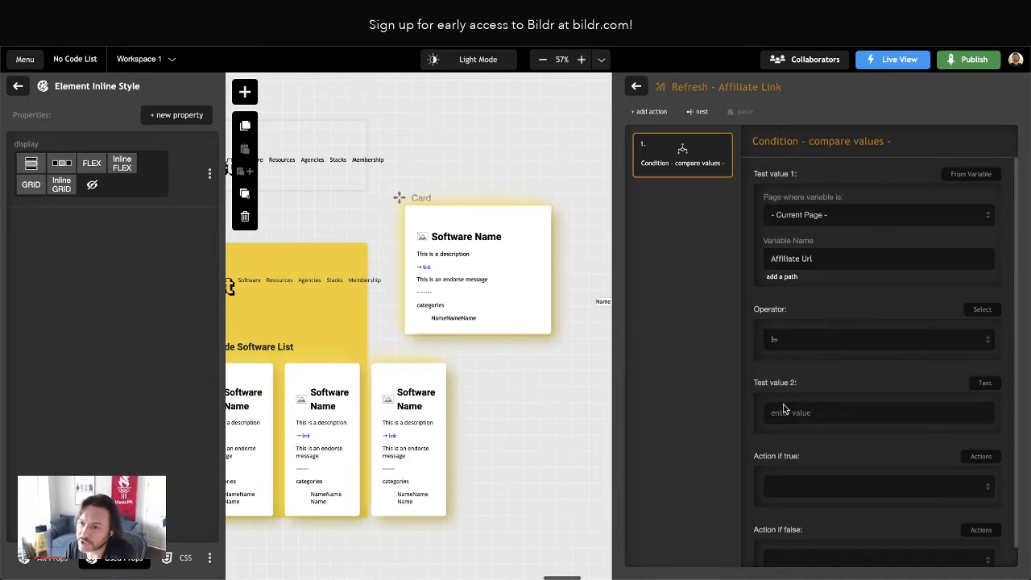
left_click(786, 416)
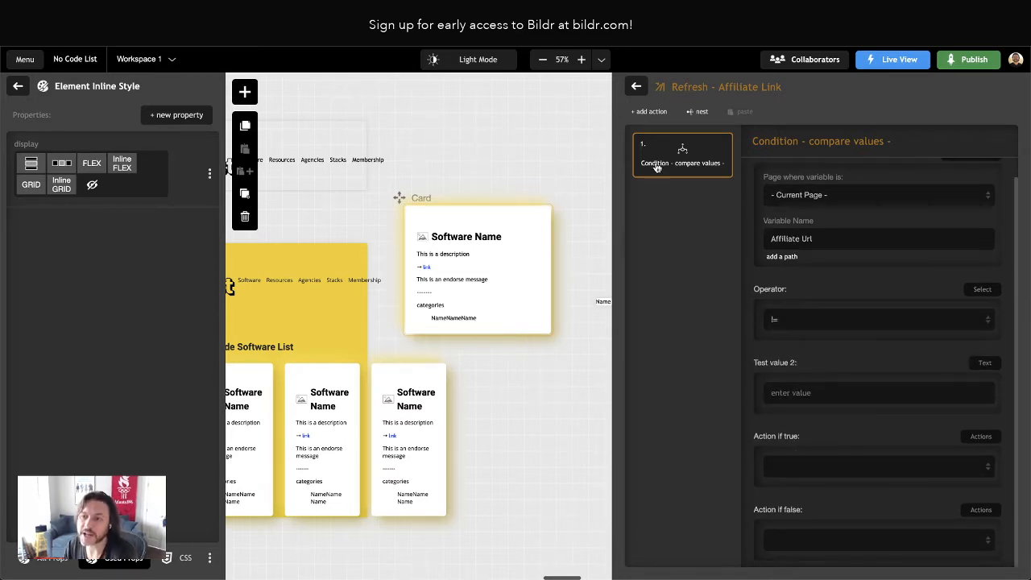
Create an action group named Refresh - Affiliate Link - Show on the Card page
left_click(636, 86)
left_click(1001, 86)
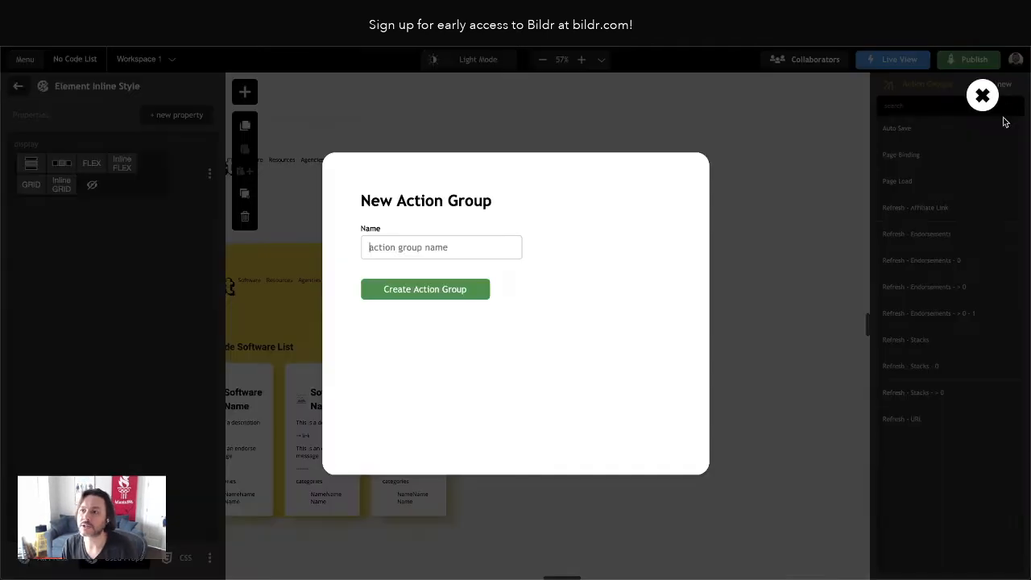
type("Refresh ")
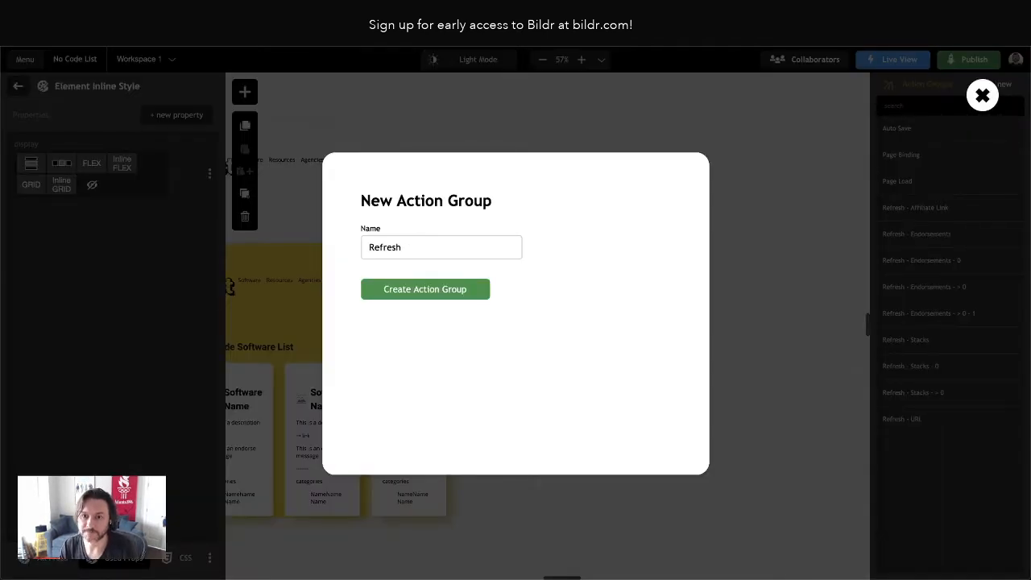
type("- Affiliate Link")
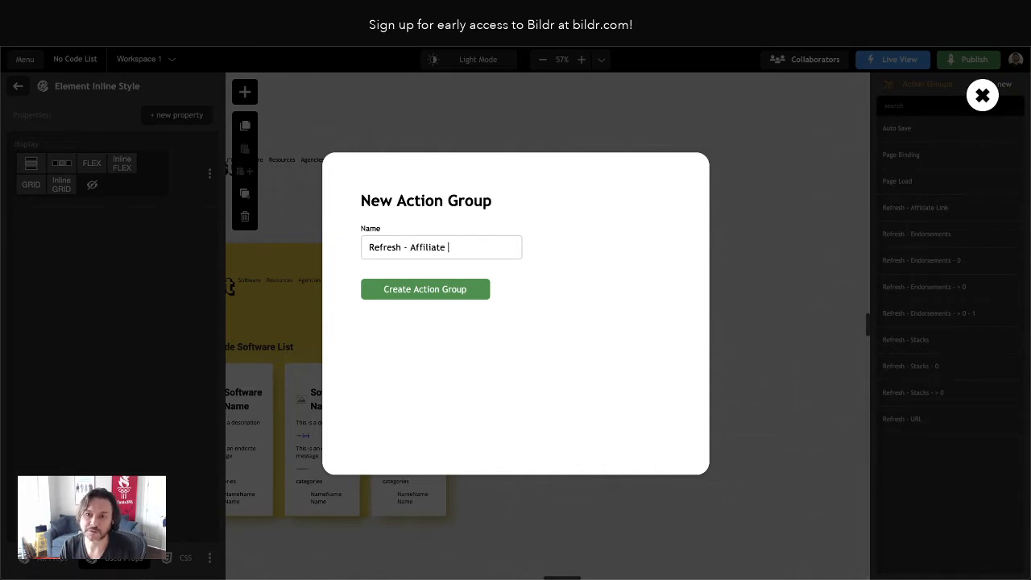
key("BackSpace")
key("BackSpace")
type("nk")
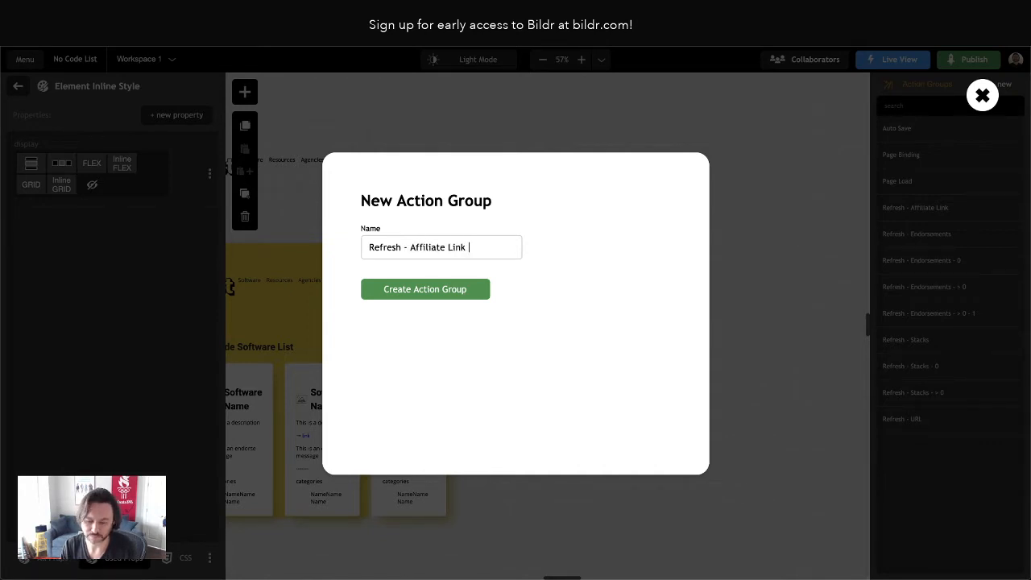
type(" - Show")
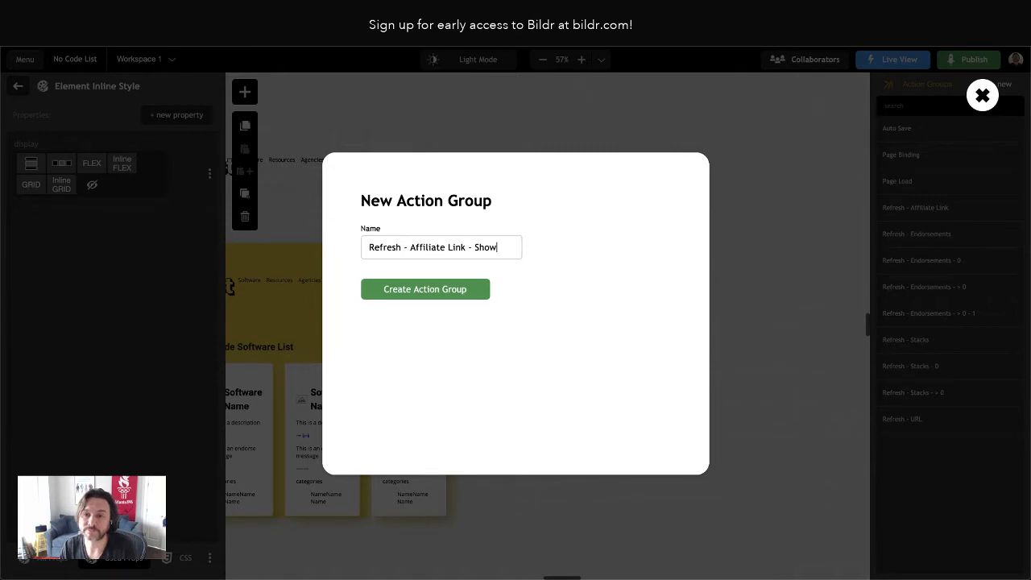
left_click(439, 295)
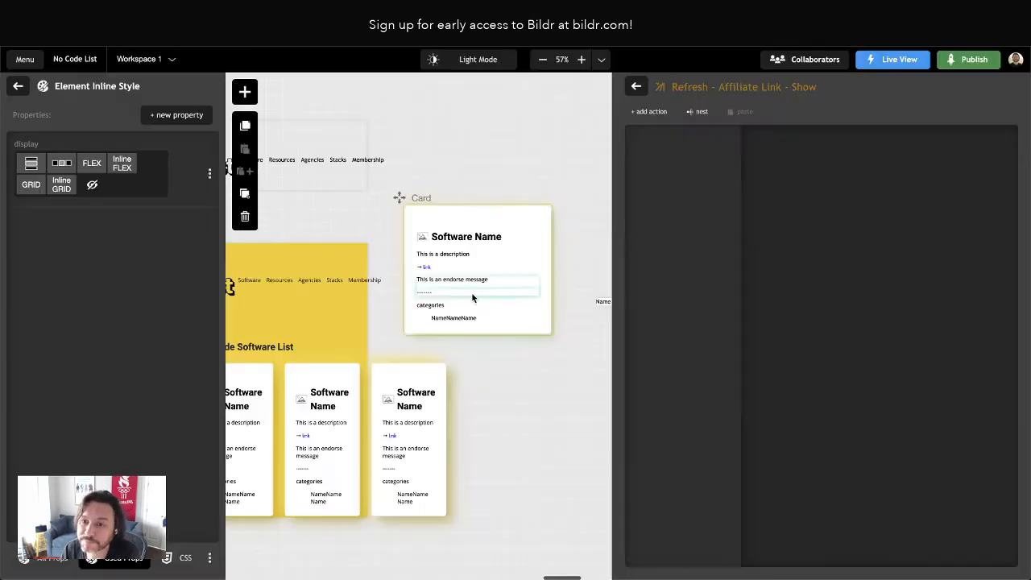
Create another action group on the Card page named Refresh - Affiliate Link - Hide
left_click(637, 87)
left_click(1001, 86)
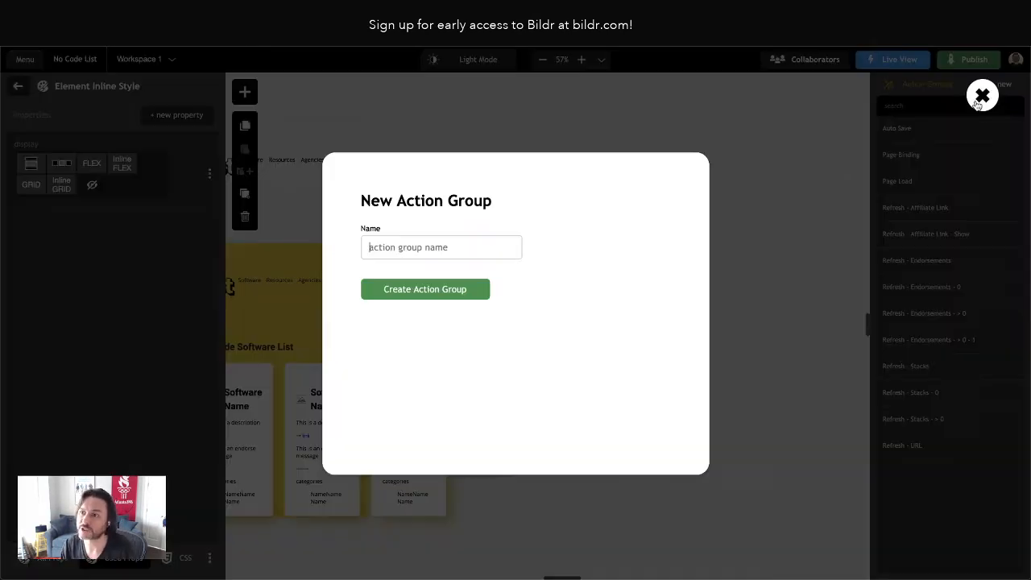
type("Refresh -")
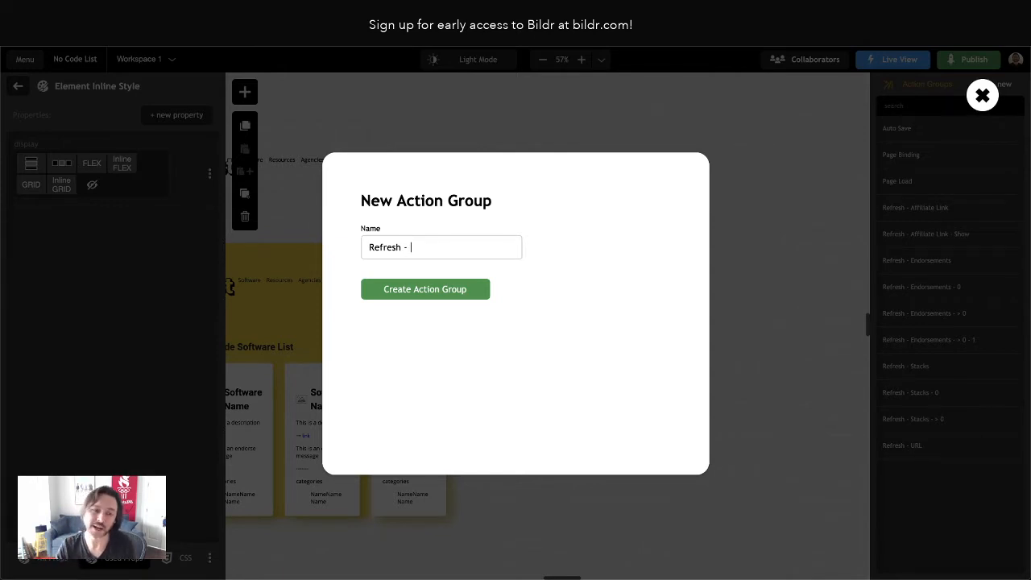
type("Af")
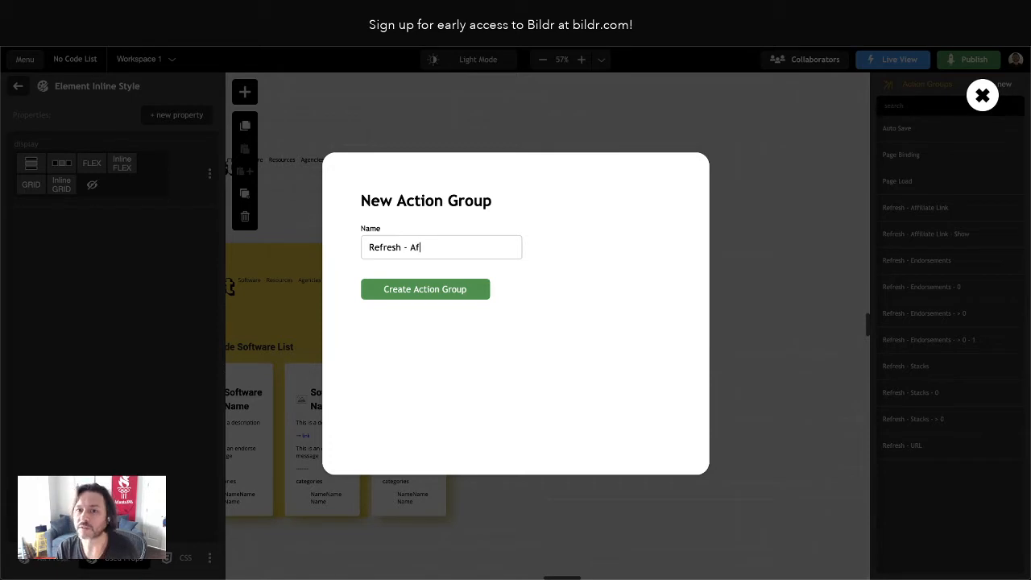
type("filiate LInk")
key("BackSpace")
key("BackSpace")
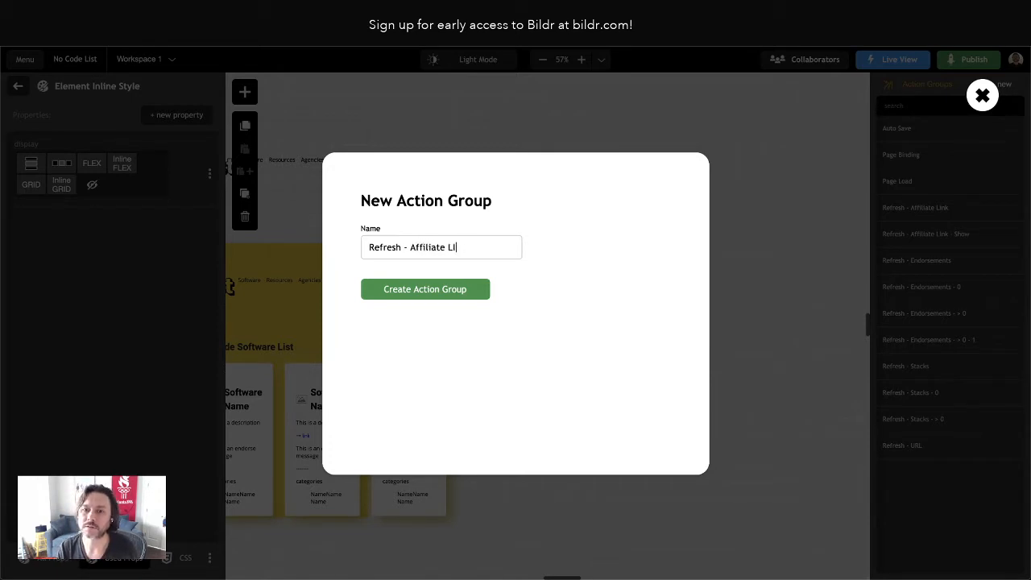
type("nk - Hide")
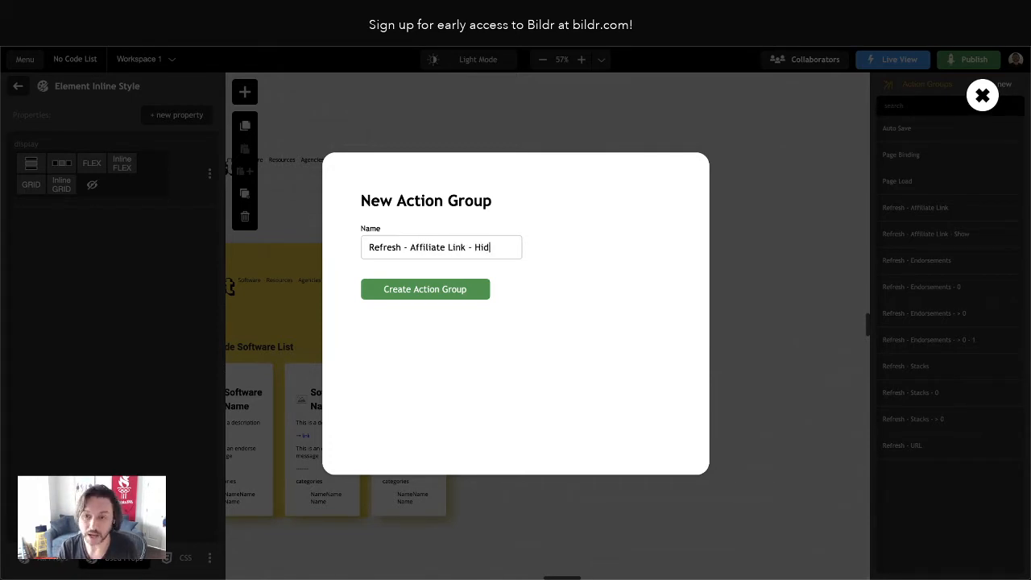
key("Return")
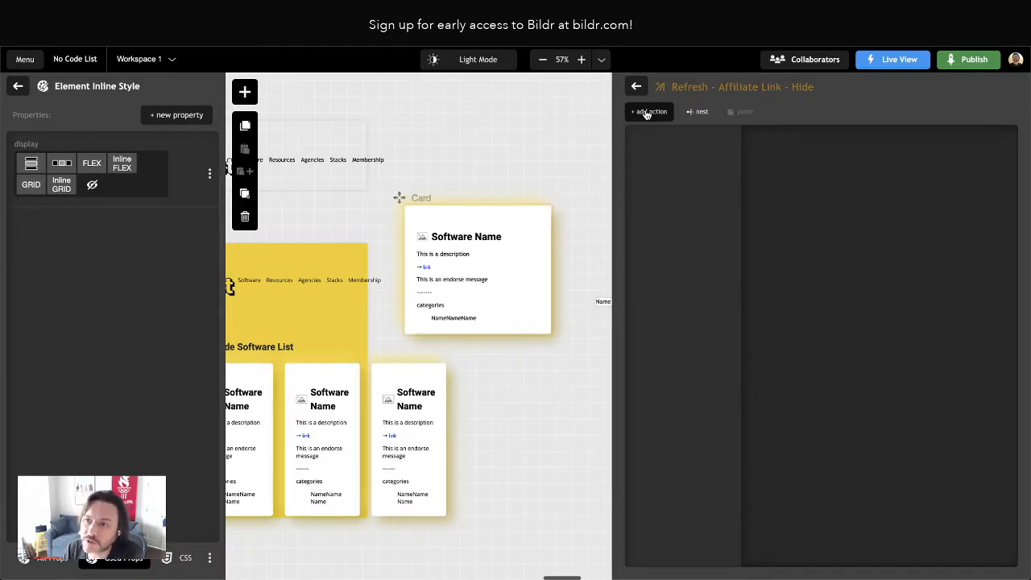
Add an Element - hide - completely action to Refresh - Affiliate Link - Hide, targeting the Affiliate Message element
left_click(650, 112)
type("hide")
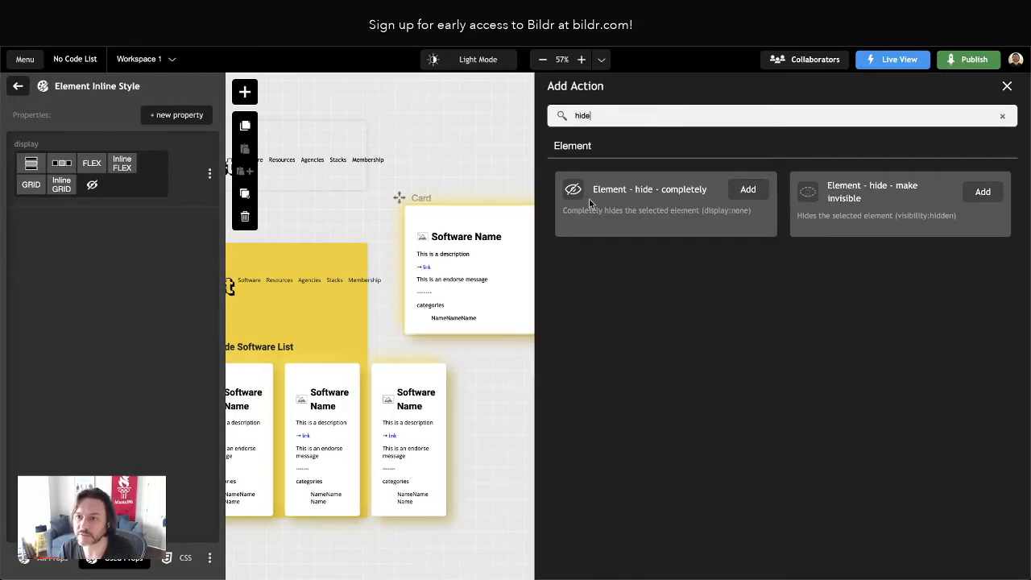
left_click(748, 190)
left_click(855, 211)
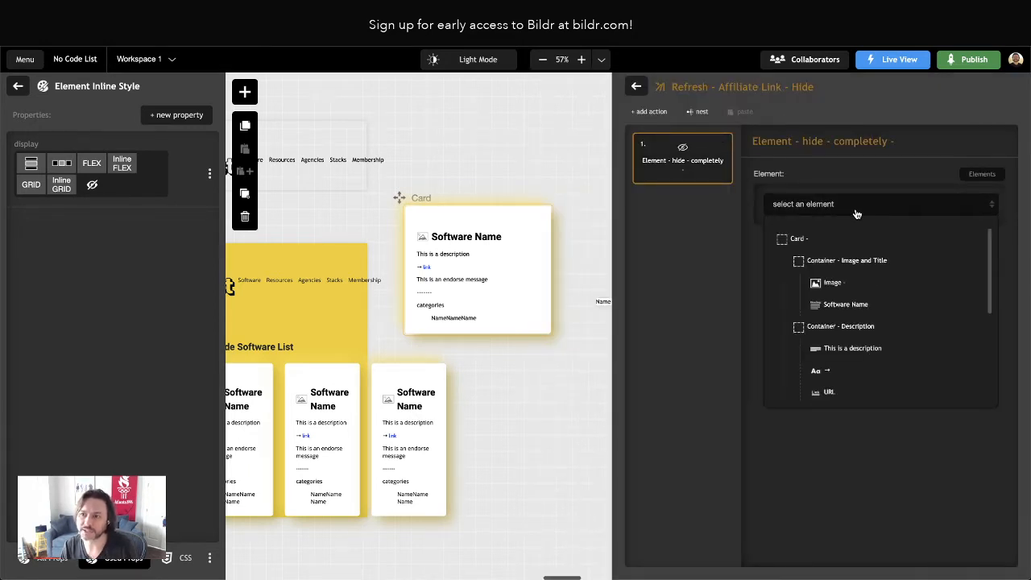
scroll(894, 310, "down", 5)
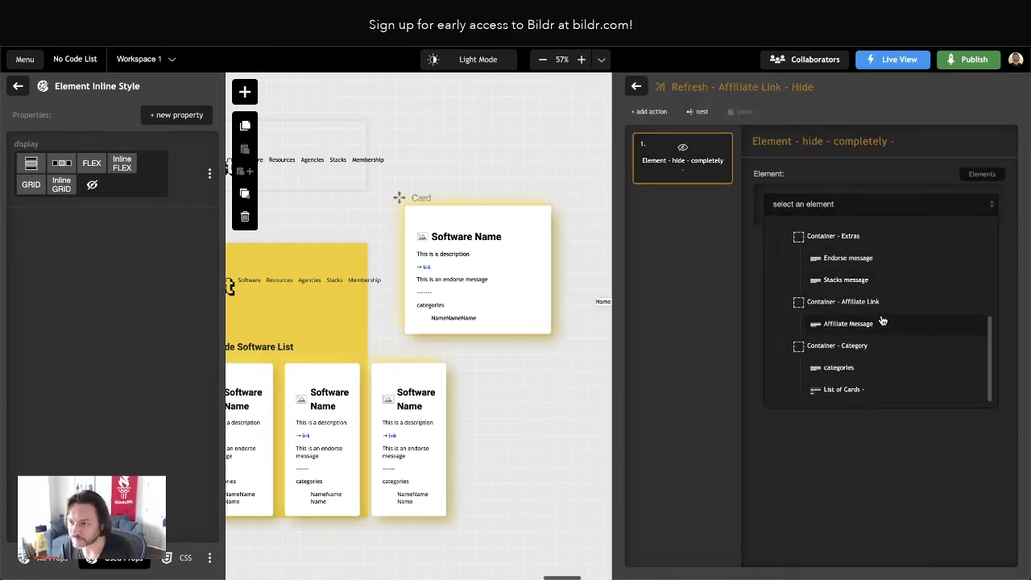
left_click(864, 325)
left_click(637, 86)
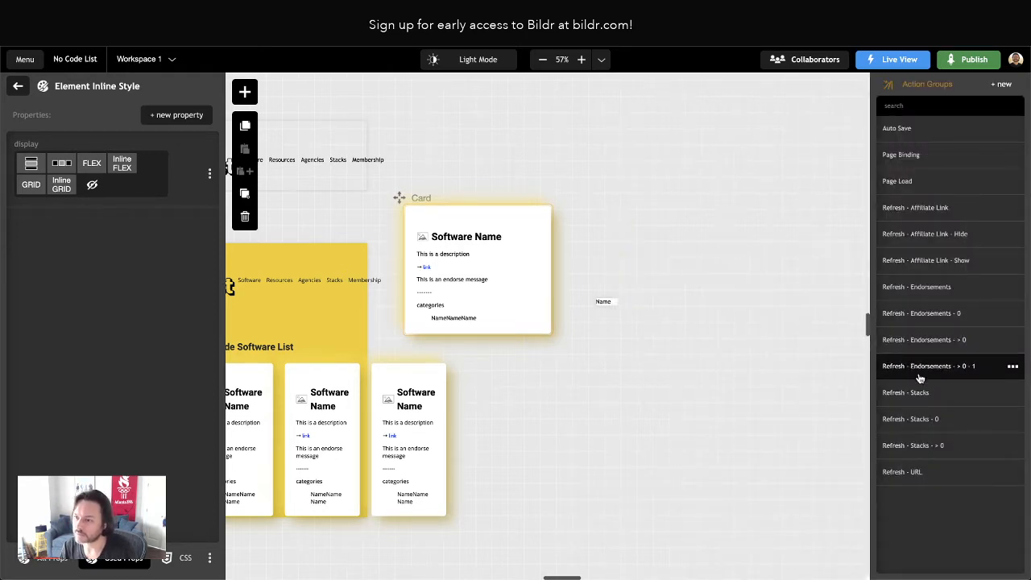
Add an Element - show action to the Refresh - Affiliate Link - Show group, targeting the Affiliate Message element
left_click(926, 260)
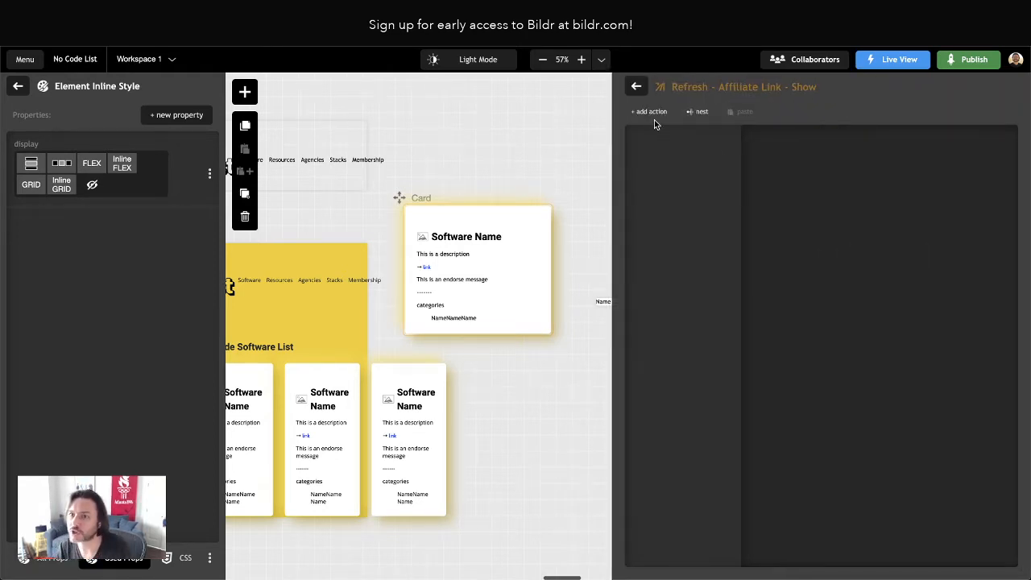
left_click(653, 113)
type("show")
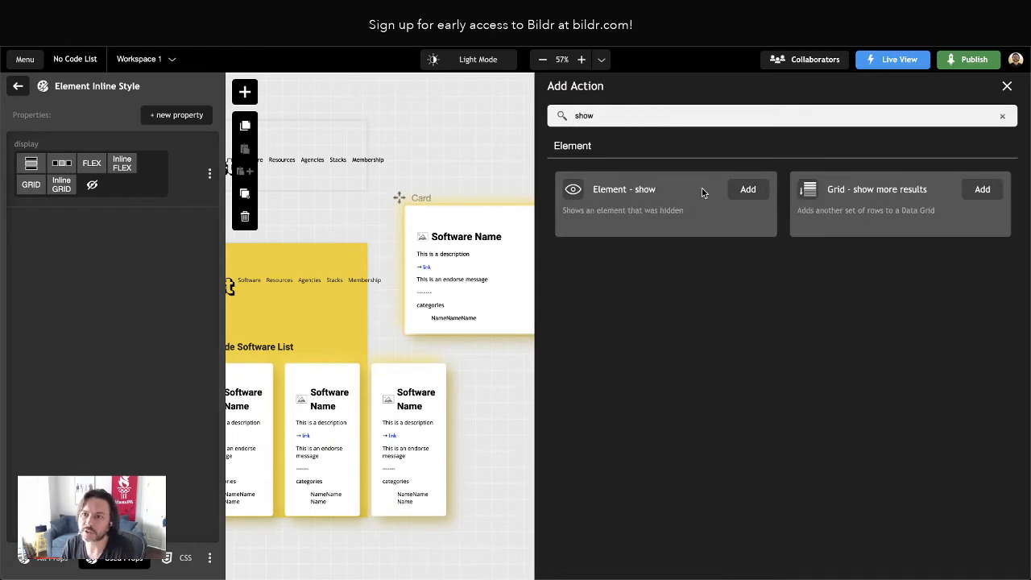
left_click(748, 189)
left_click(802, 205)
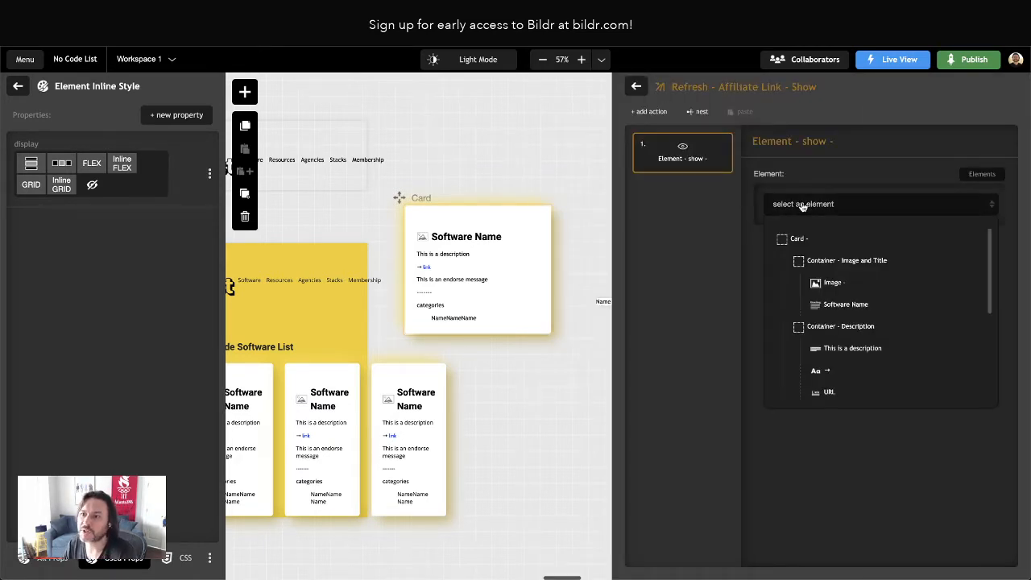
scroll(889, 341, "down", 2)
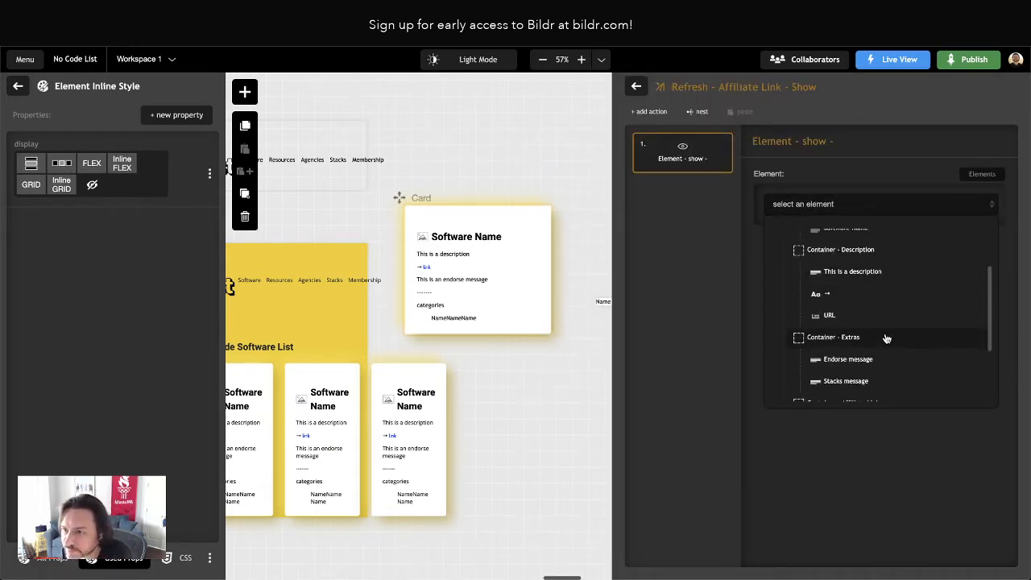
scroll(895, 337, "down", 3)
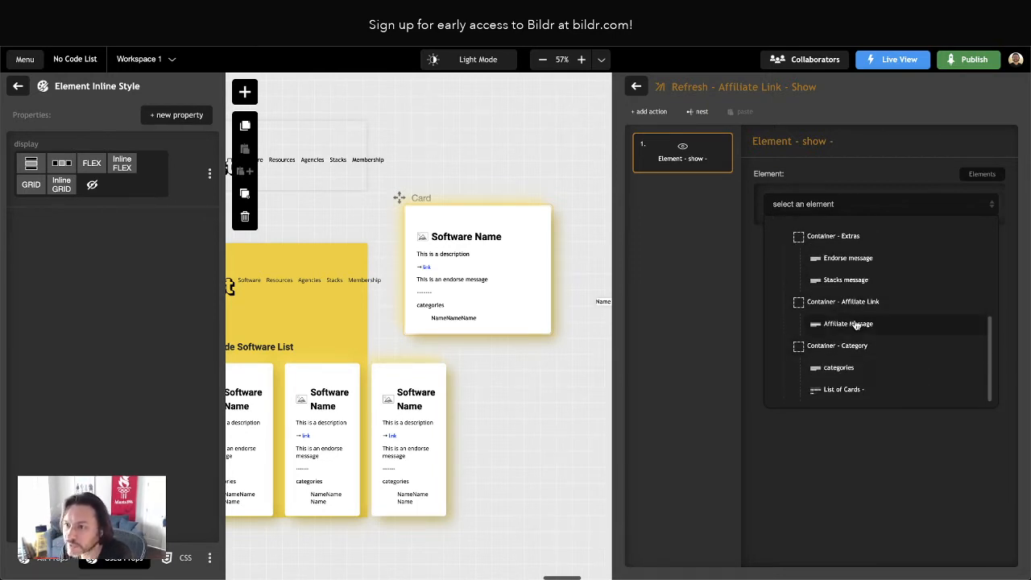
left_click(838, 324)
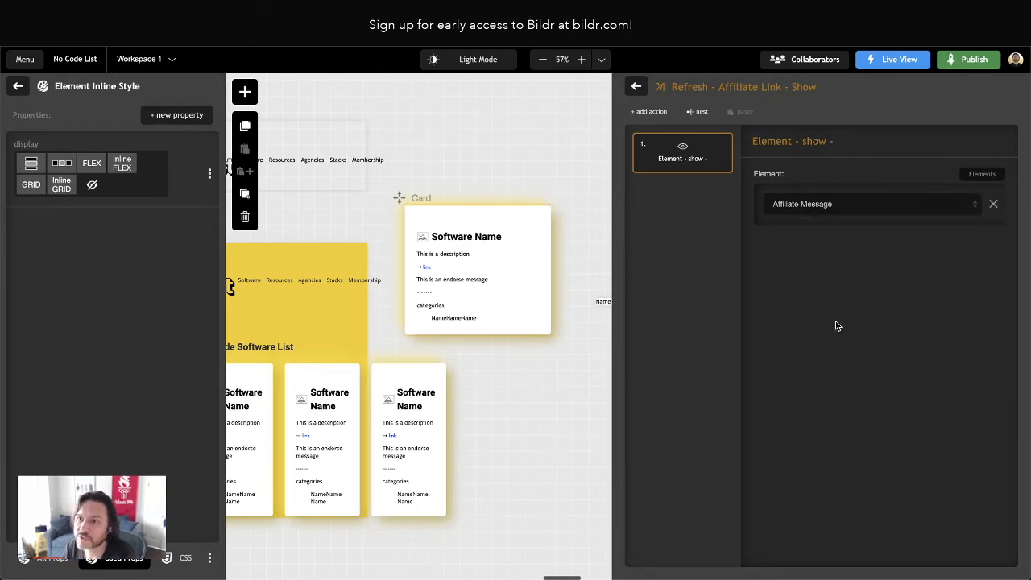
Set the Refresh - Affiliate Link condition to run Refresh - Affiliate Link - Show if true and Refresh - Affiliate Link - Hide if false
left_click(635, 86)
left_click(939, 205)
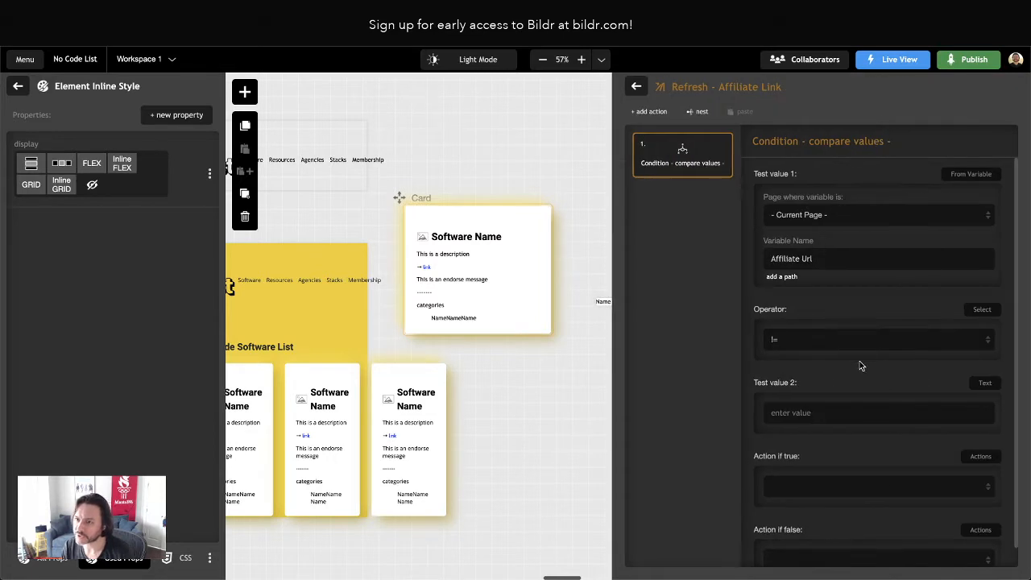
scroll(860, 361, "down", 1)
scroll(823, 216, "up", 1)
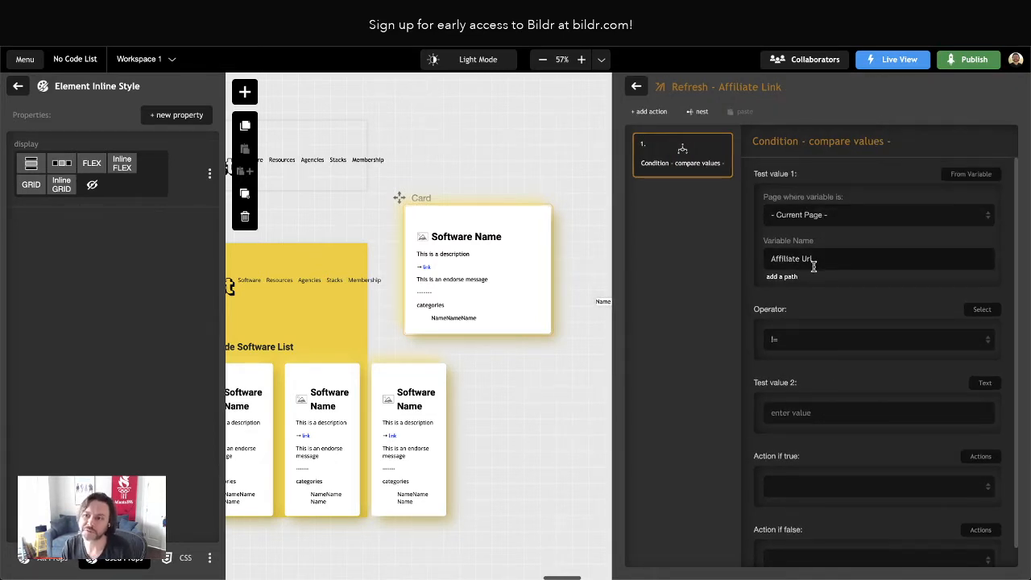
scroll(821, 416, "down", 1)
left_click(818, 467)
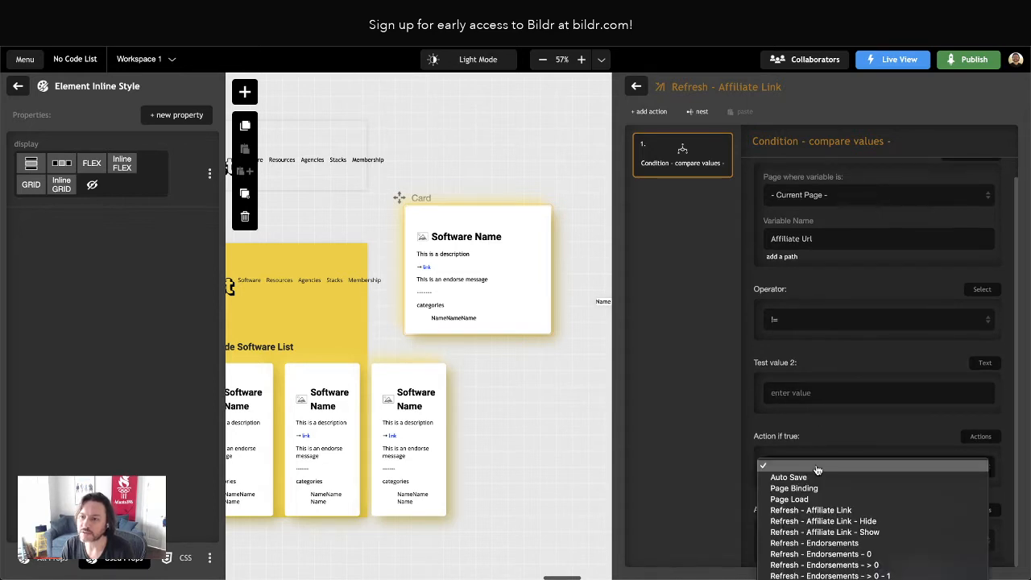
left_click(874, 532)
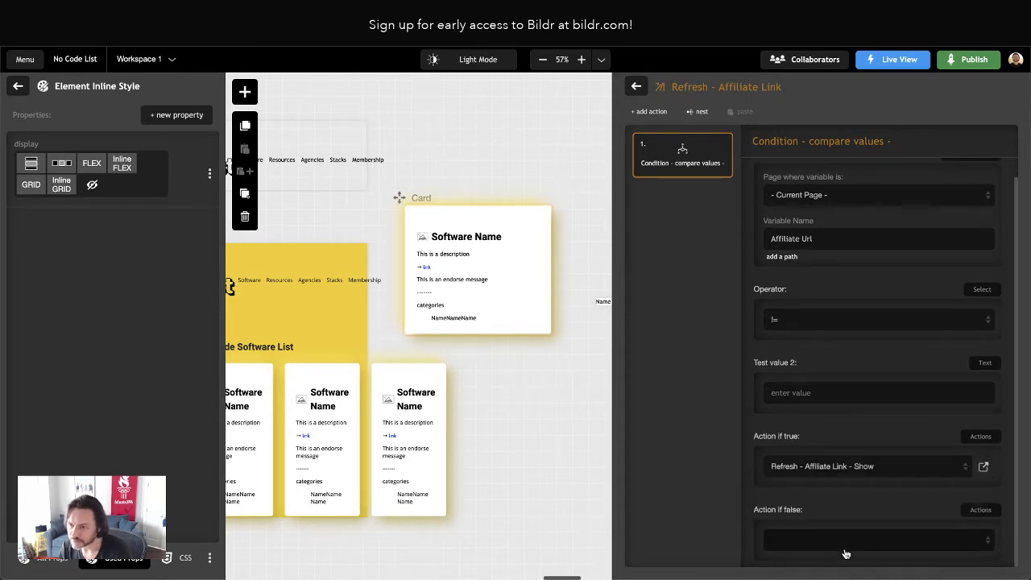
left_click(838, 548)
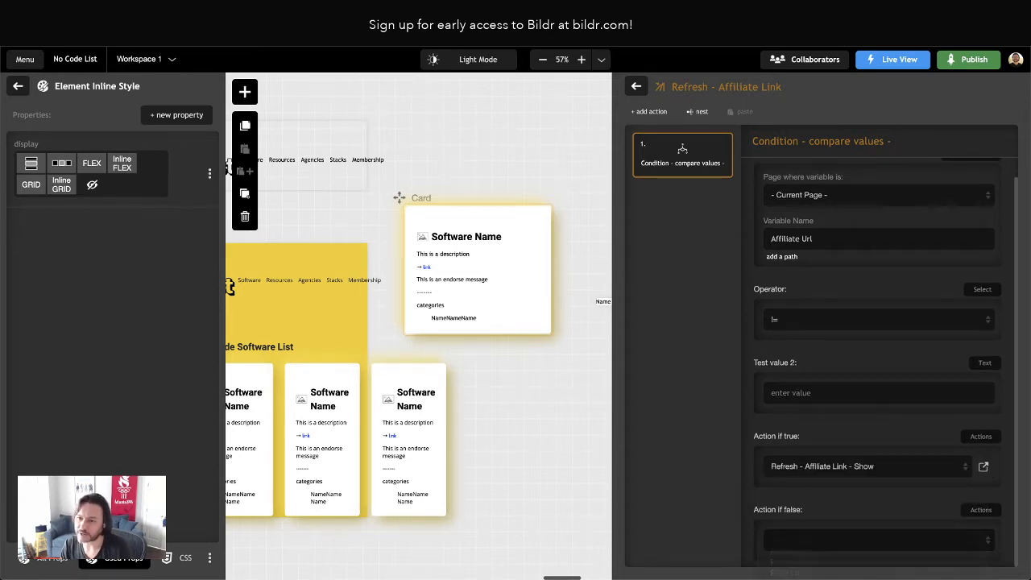
left_click(636, 87)
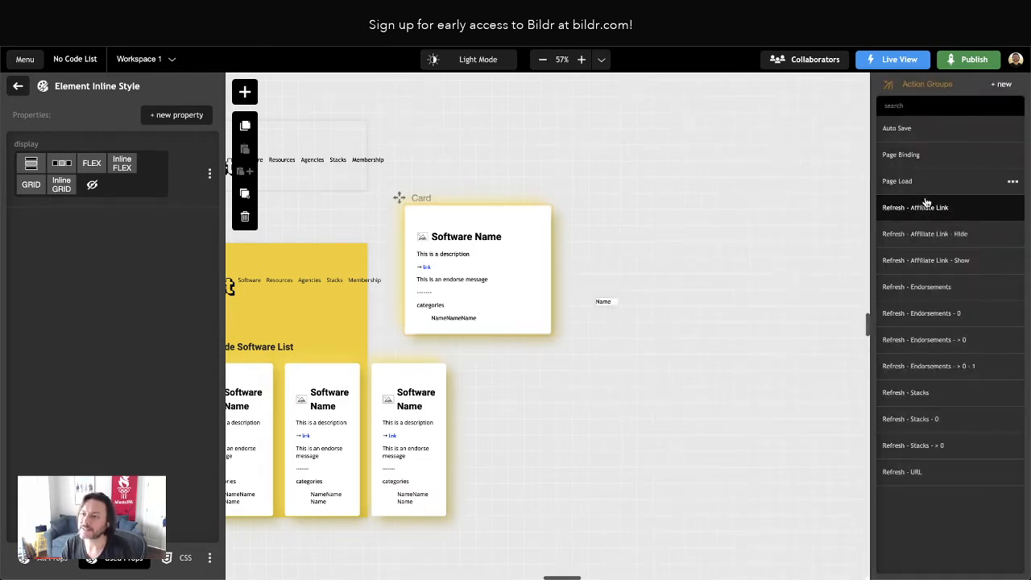
Nest Refresh - Affiliate Link in Page Binding after Refresh - Stacks, and move Refresh - URL directly below the page bindings action
left_click(914, 157)
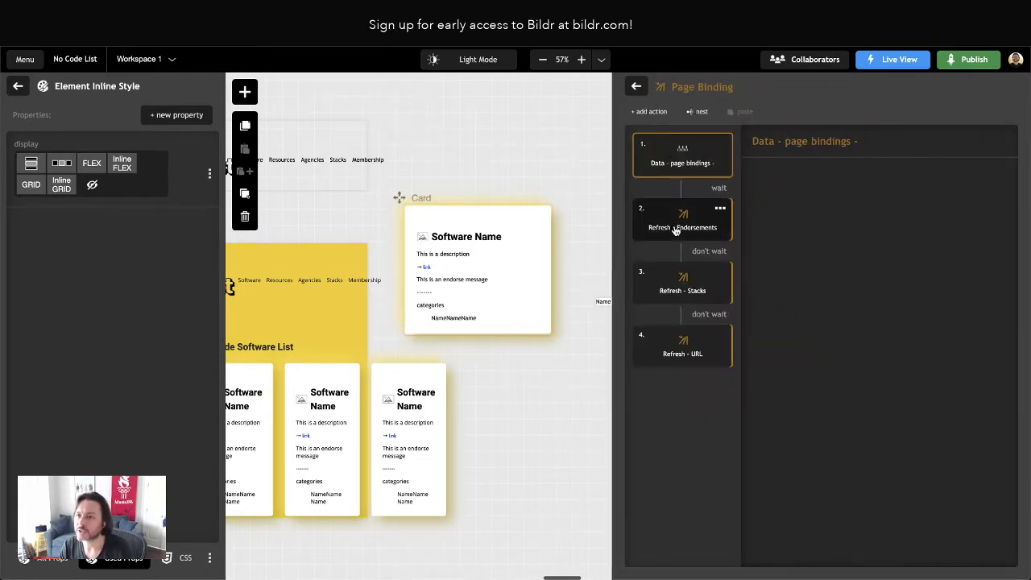
left_click(701, 113)
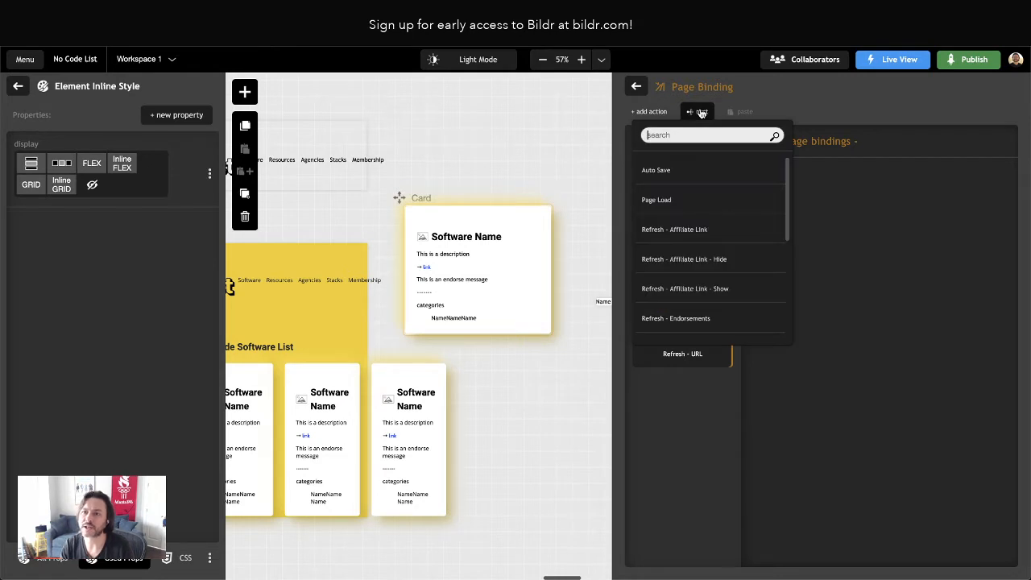
type("ref")
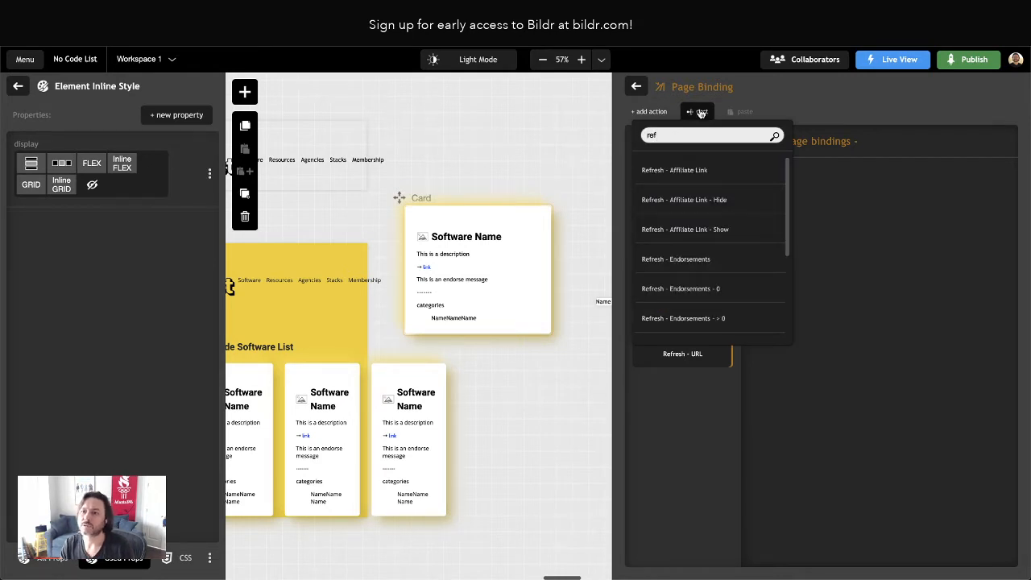
left_click(675, 170)
left_click_drag(685, 393, 690, 261)
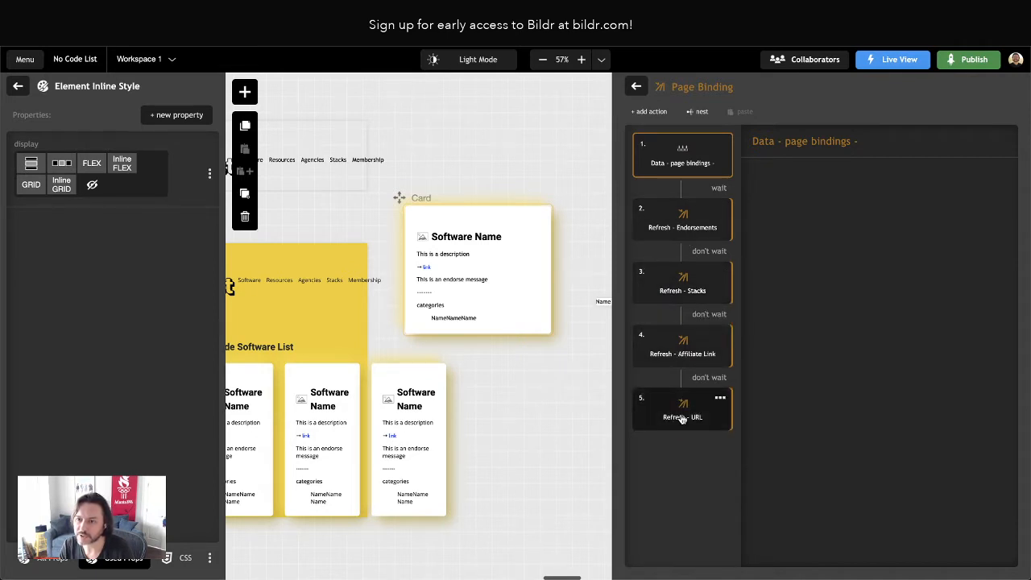
left_click_drag(686, 412, 703, 184)
left_click(720, 252)
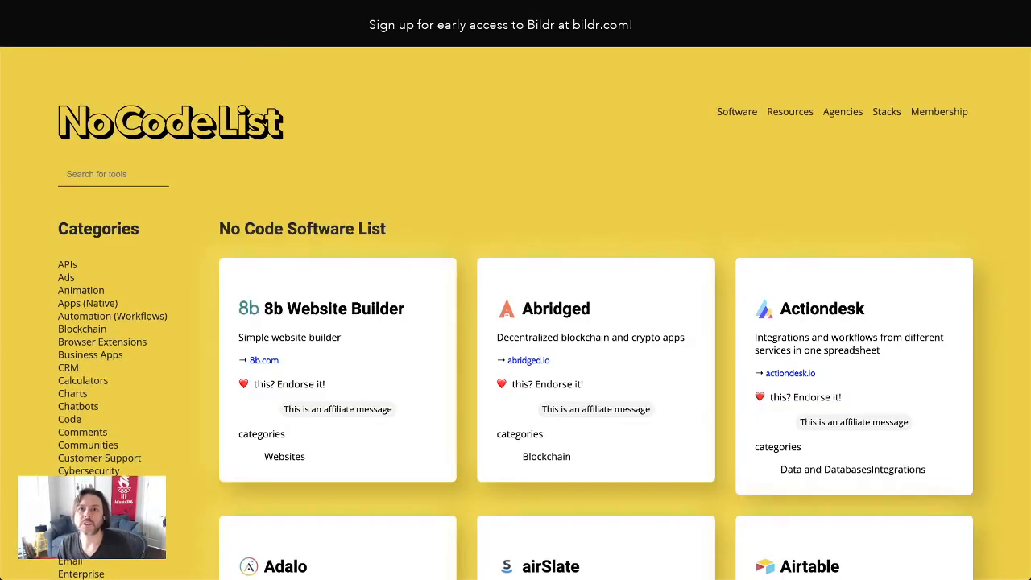
Reload the live No Code List page and check which software cards display the affiliate message
key("super+r")
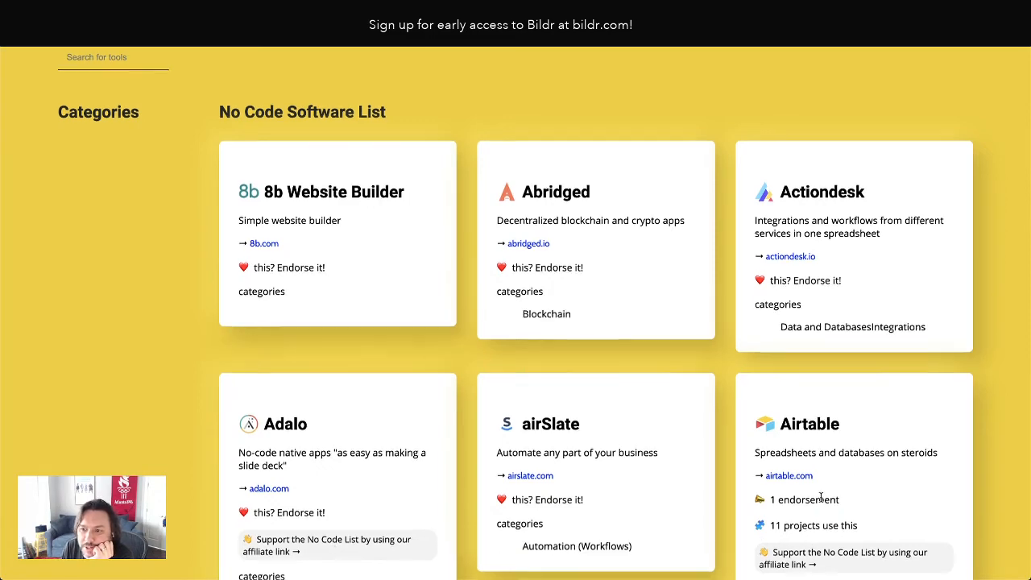
scroll(822, 497, "down", 3)
scroll(814, 295, "up", 2)
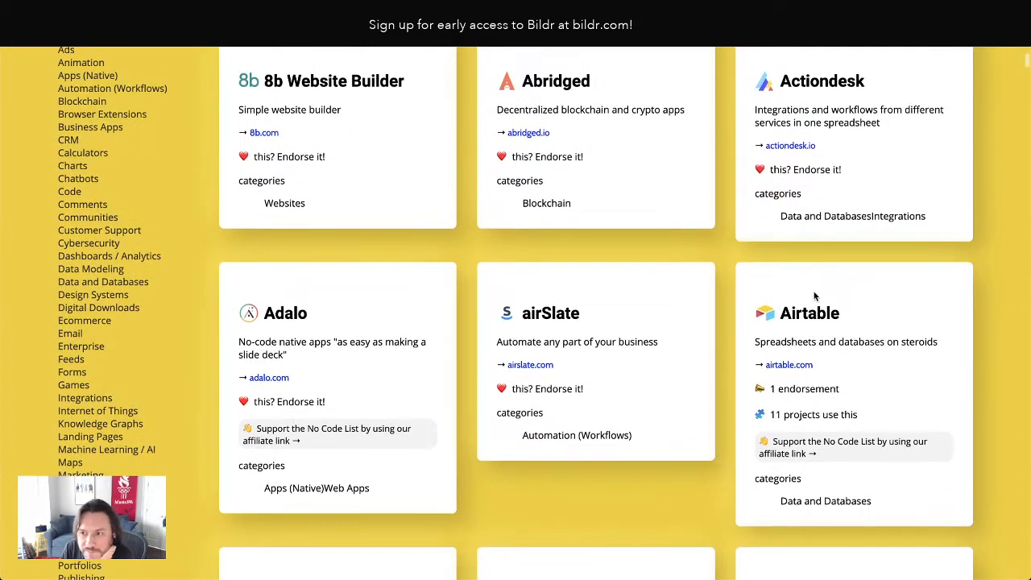
scroll(852, 368, "up", 2)
scroll(640, 368, "down", 3)
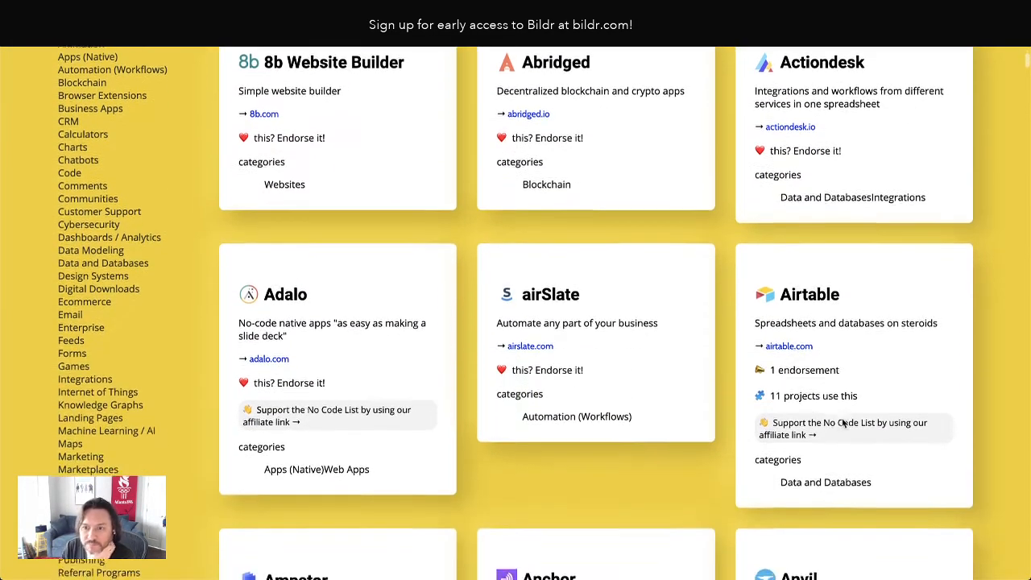
scroll(461, 347, "up", 1)
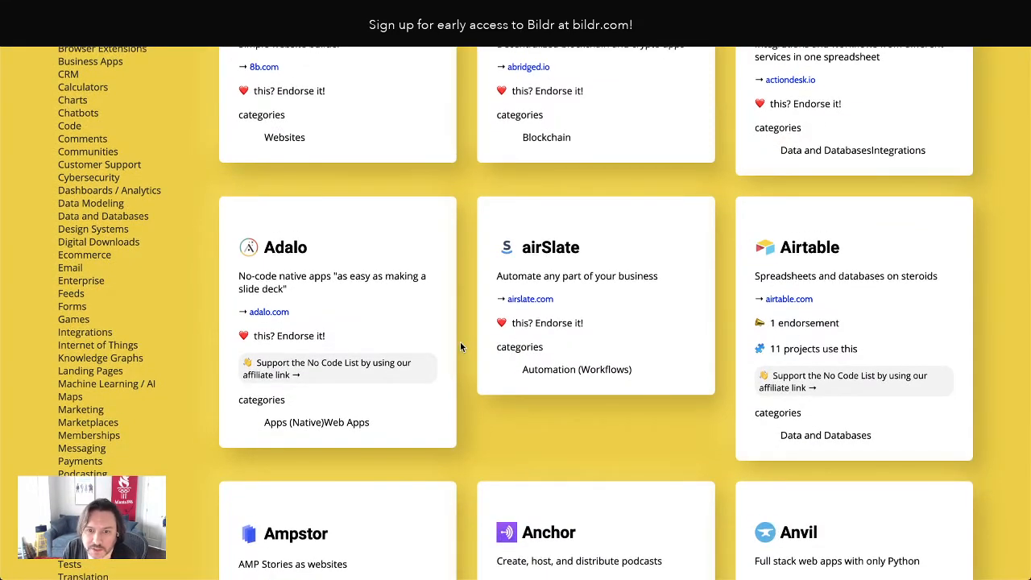
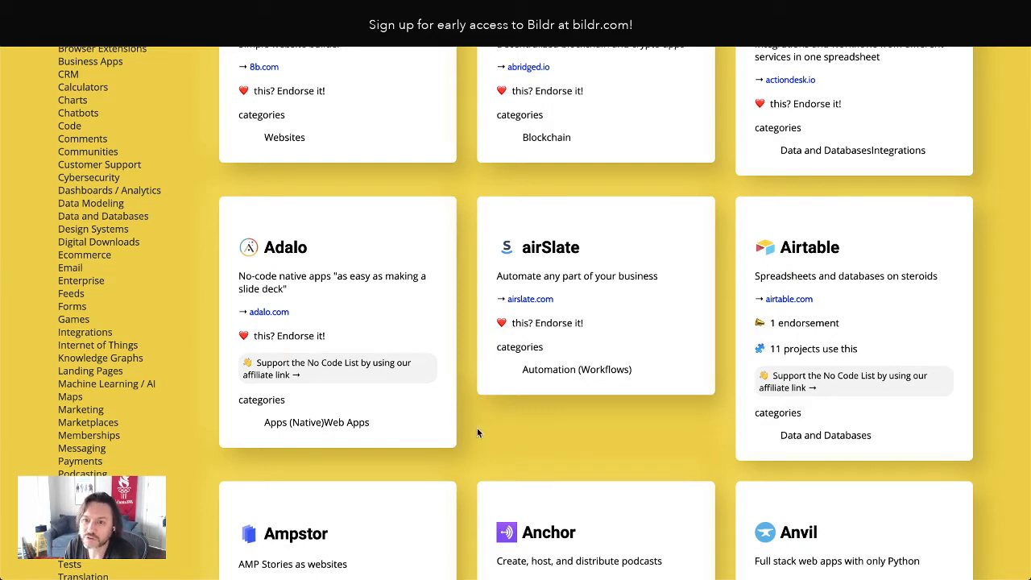
Delete the categories text element from Container - Category on the Card page
scroll(477, 433, "up", 3)
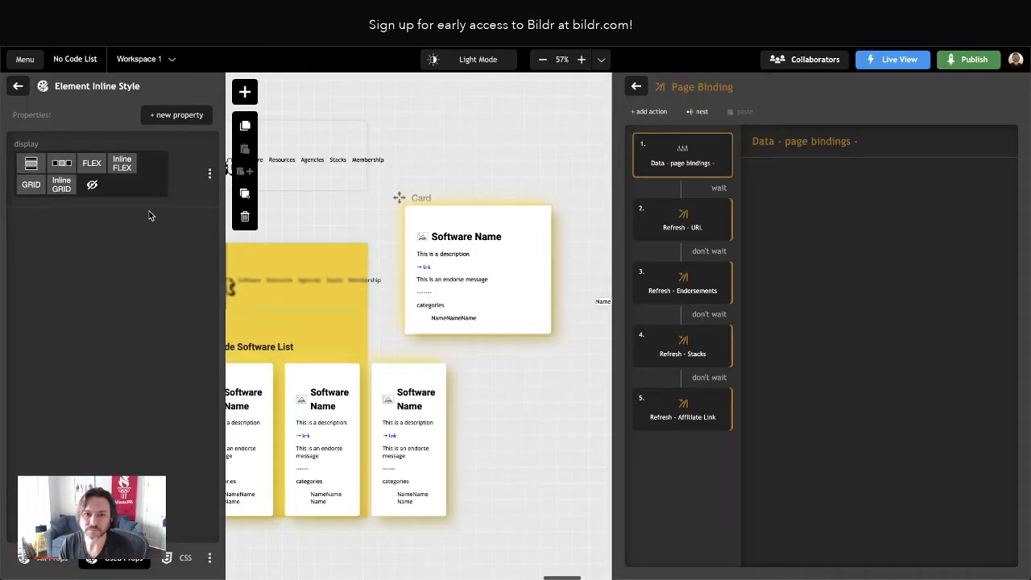
left_click(17, 86)
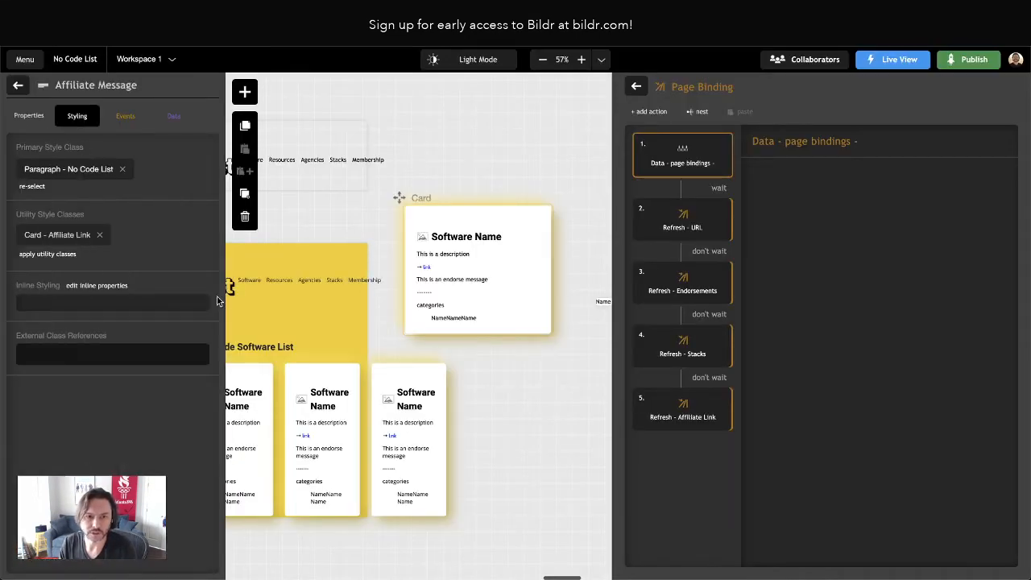
left_click(19, 86)
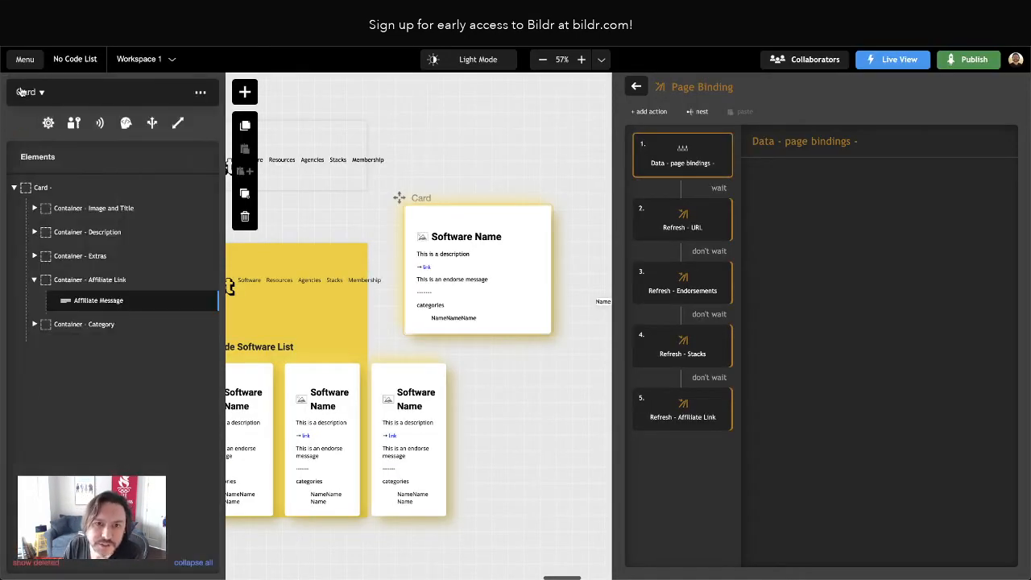
left_click(34, 324)
left_click(78, 347)
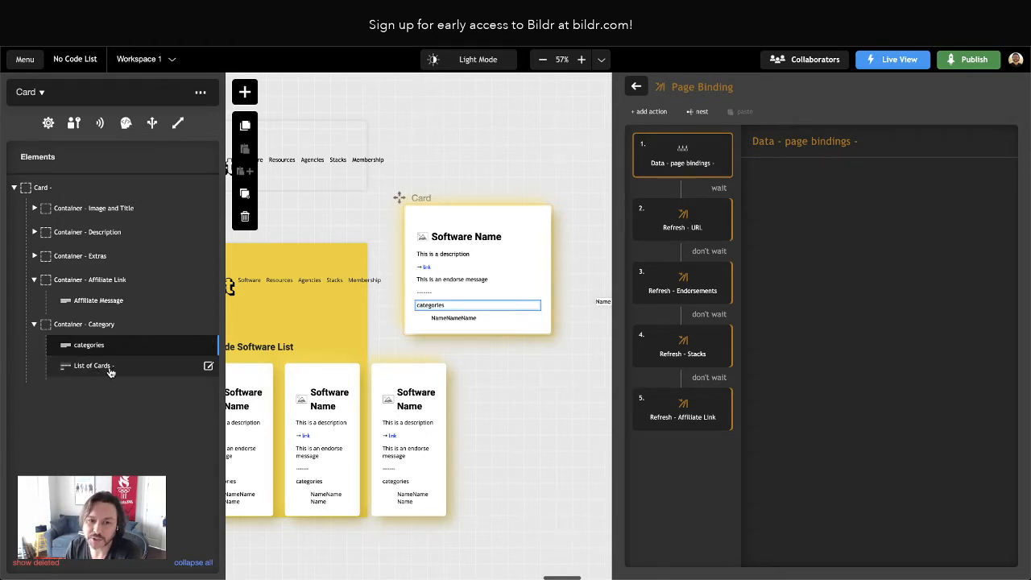
left_click(245, 216)
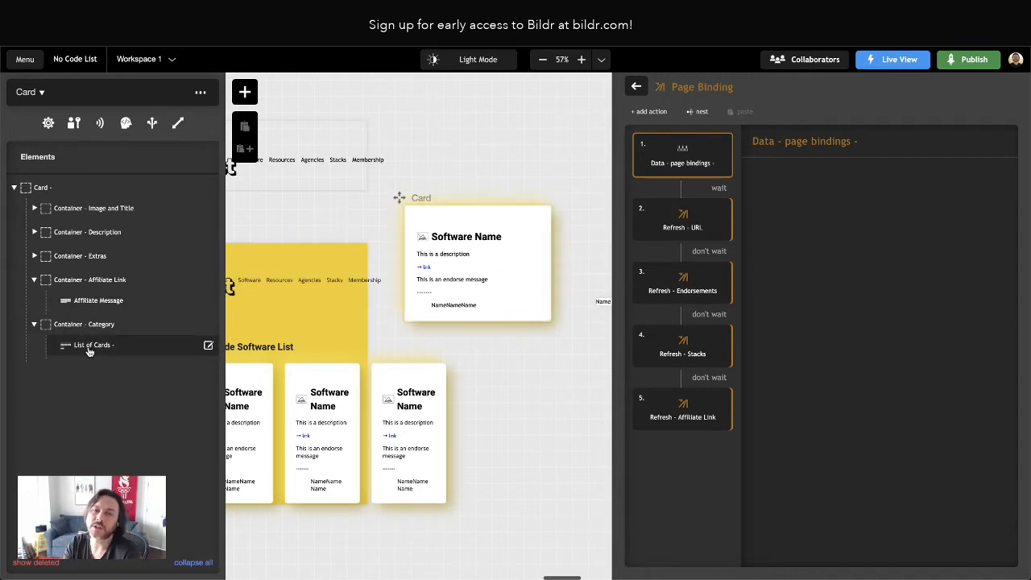
Compare the card's category list and its Category child page with how the original No Code List site displays categories
scroll(464, 351, "right", 1)
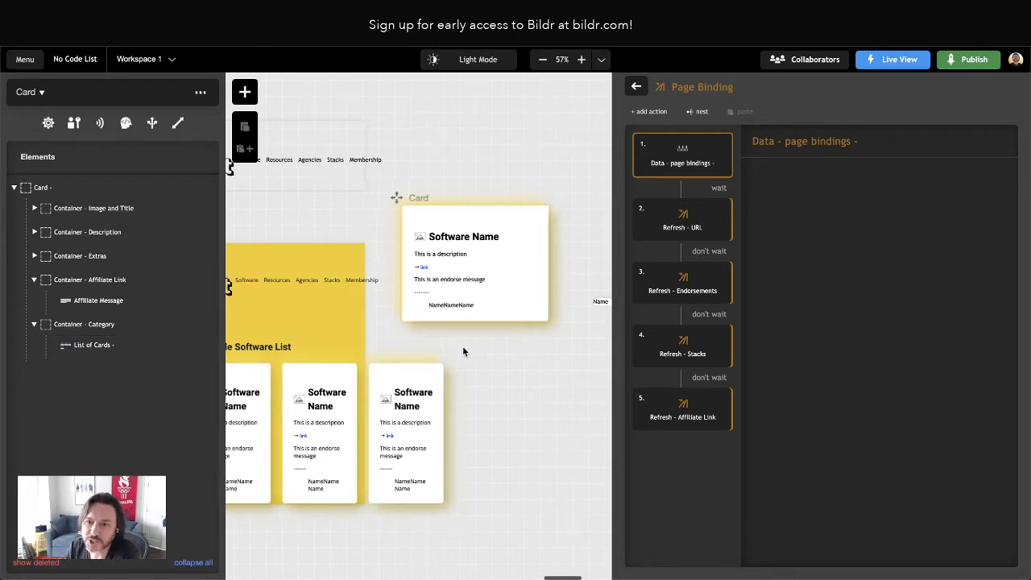
scroll(463, 351, "right", 3)
left_click(349, 306)
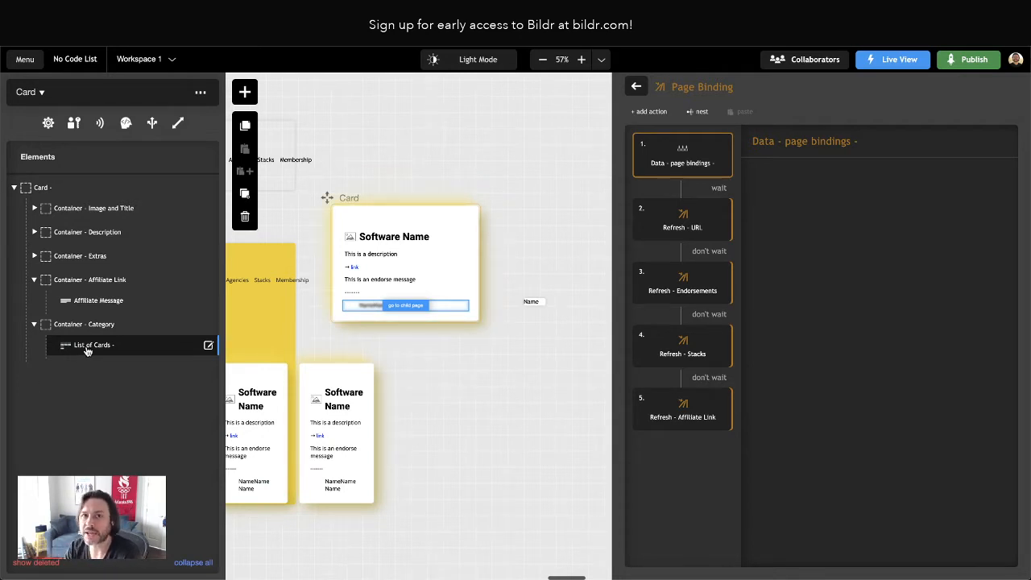
left_click(534, 302)
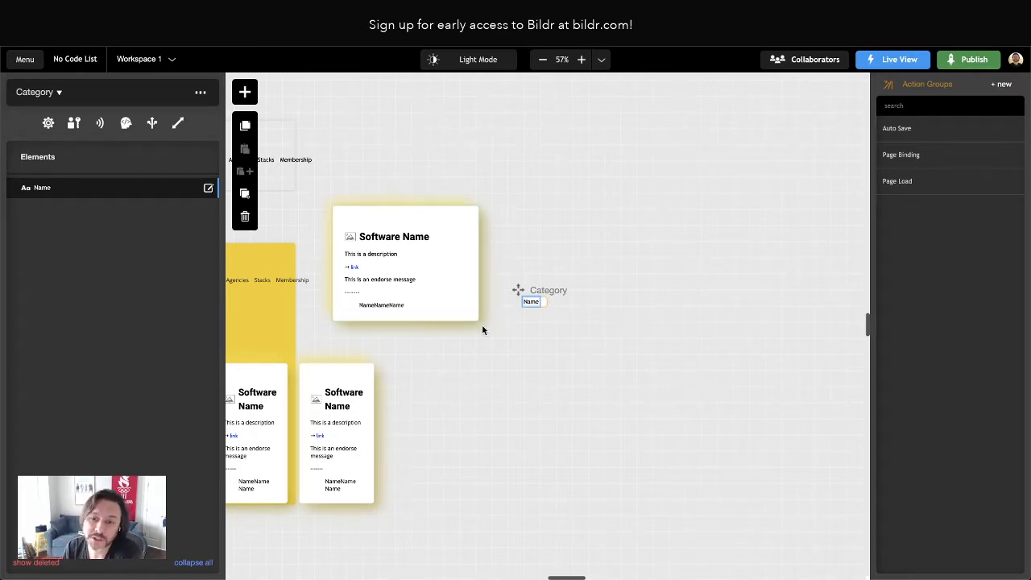
left_click_drag(399, 311, 422, 305)
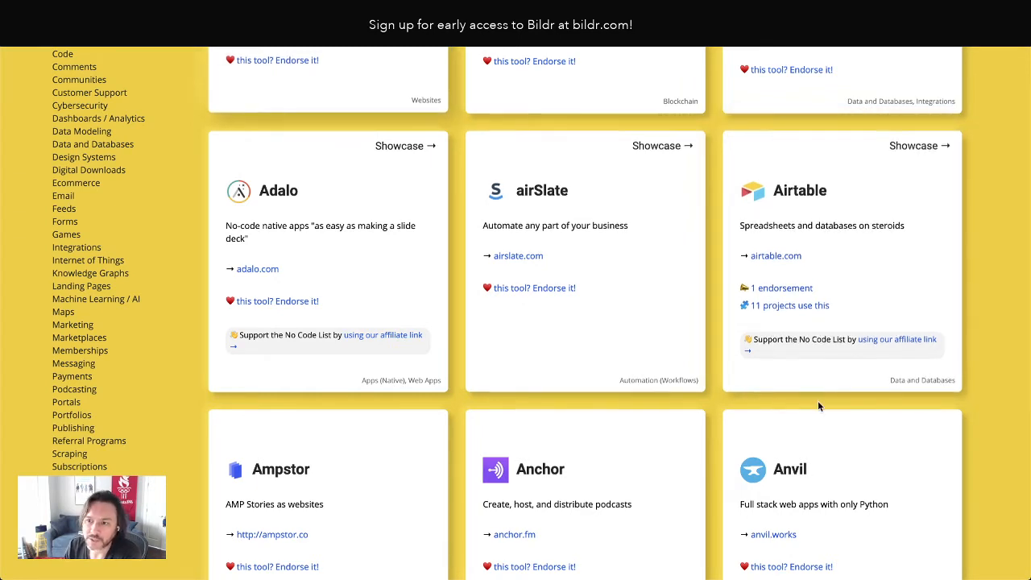
scroll(177, 156, "down", 1)
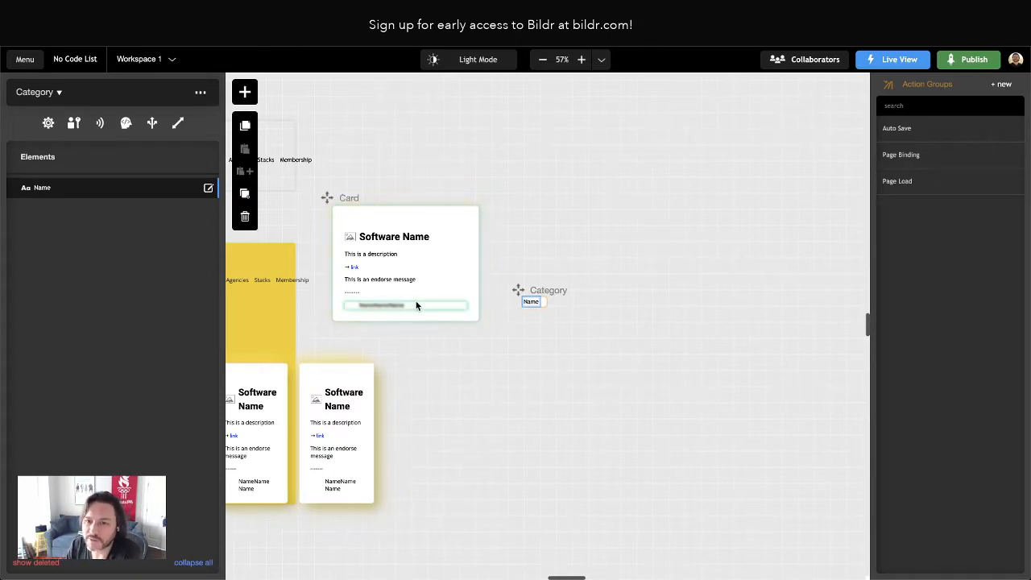
Open the card's category list styling and examine the properties of its List of Cards - Outer primary class
left_click(384, 304)
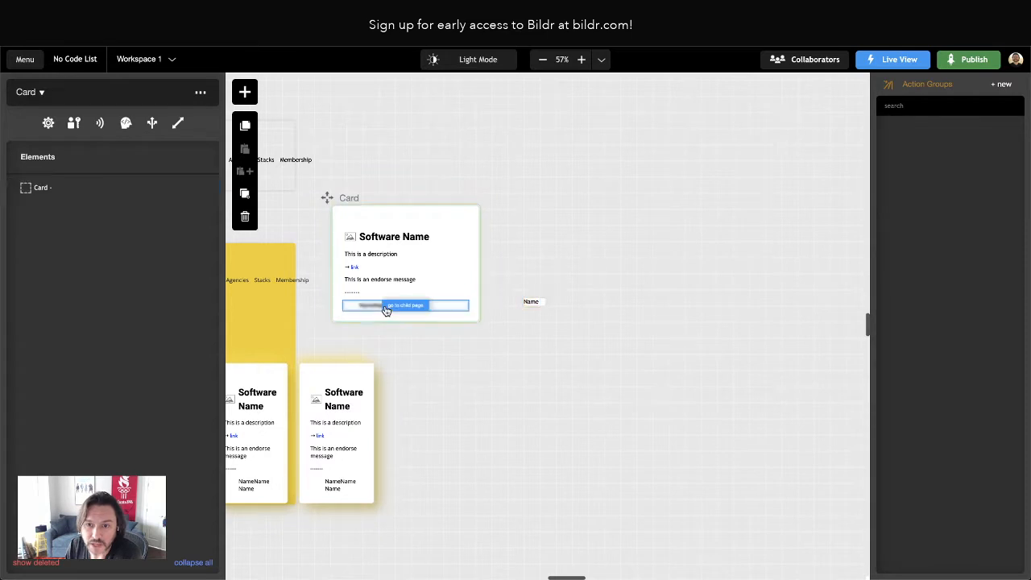
double_click(81, 325)
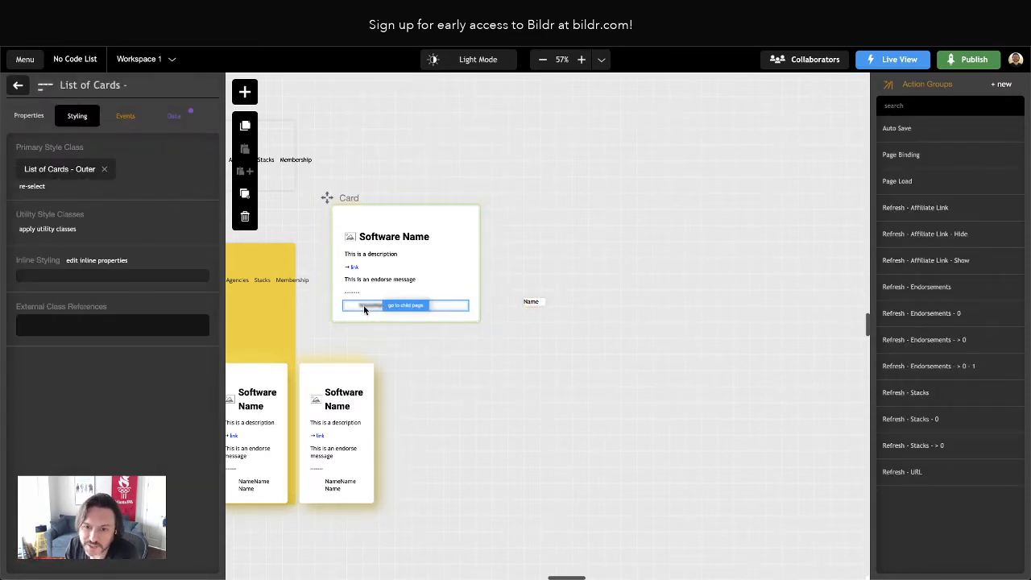
left_click(48, 169)
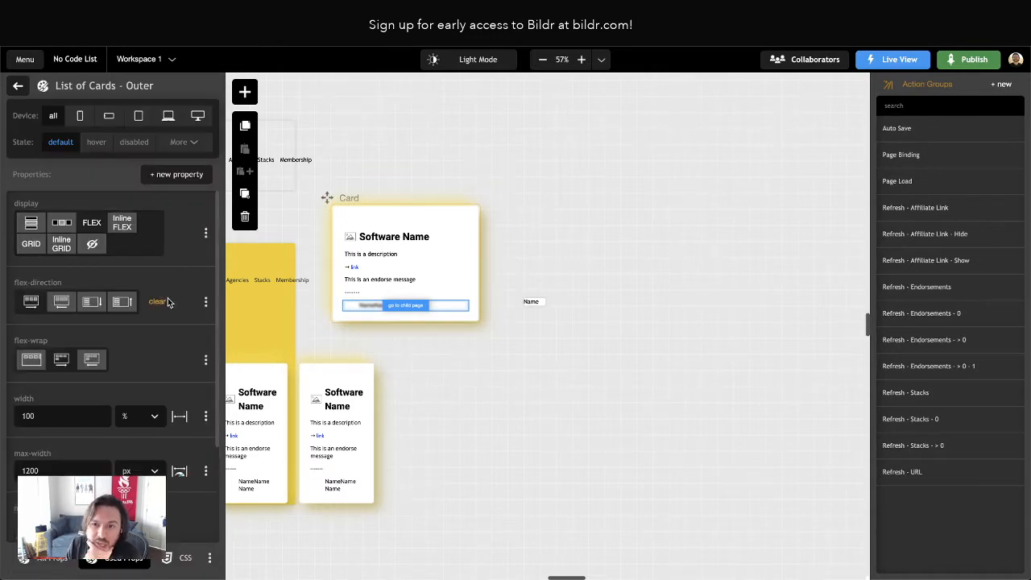
scroll(161, 297, "down", 3)
scroll(161, 297, "up", 3)
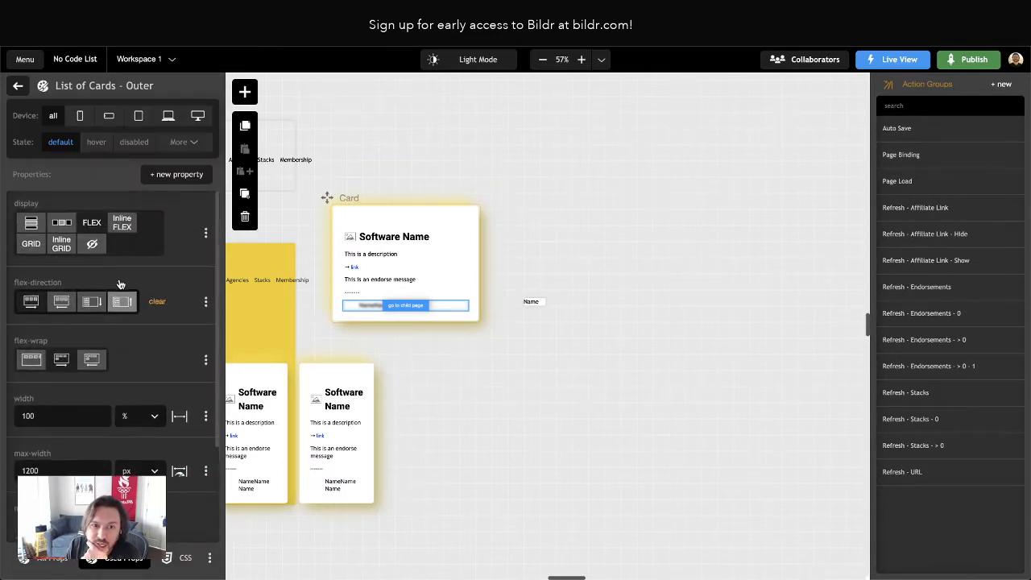
left_click(19, 86)
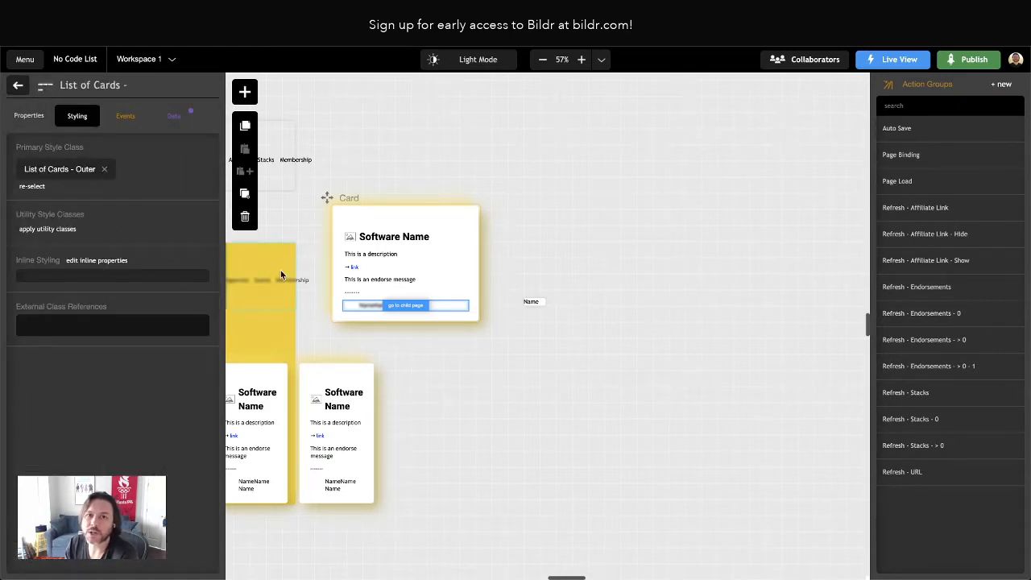
Create a new utility style class named Card - Categories on the card's category list
left_click(55, 235)
left_click(123, 417)
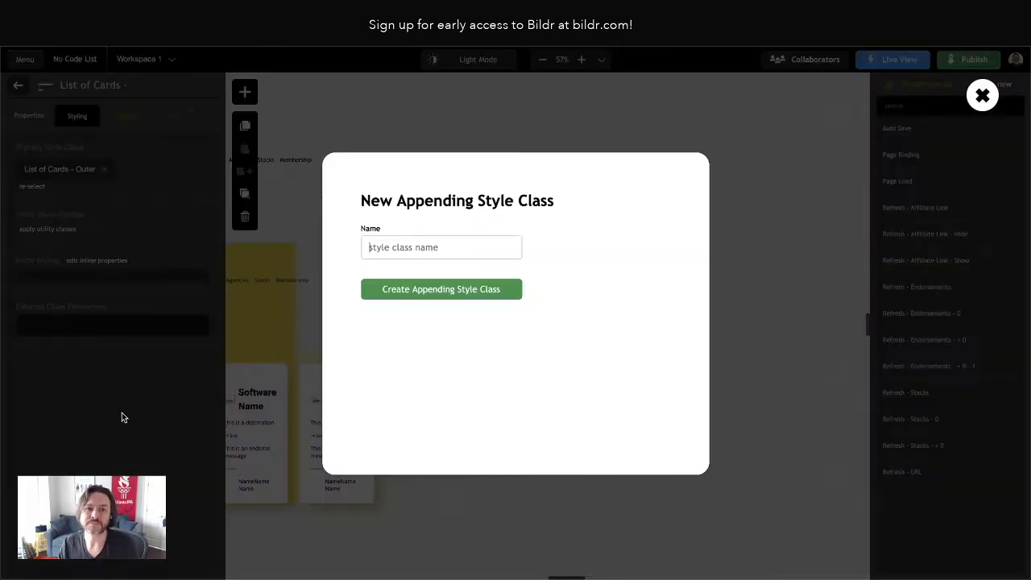
type("List ")
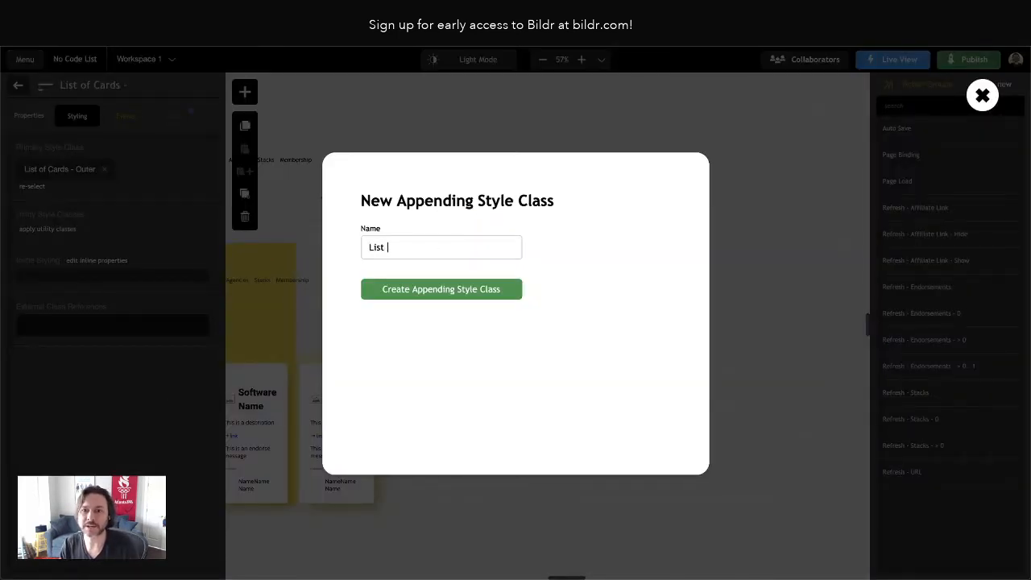
type("of Cat")
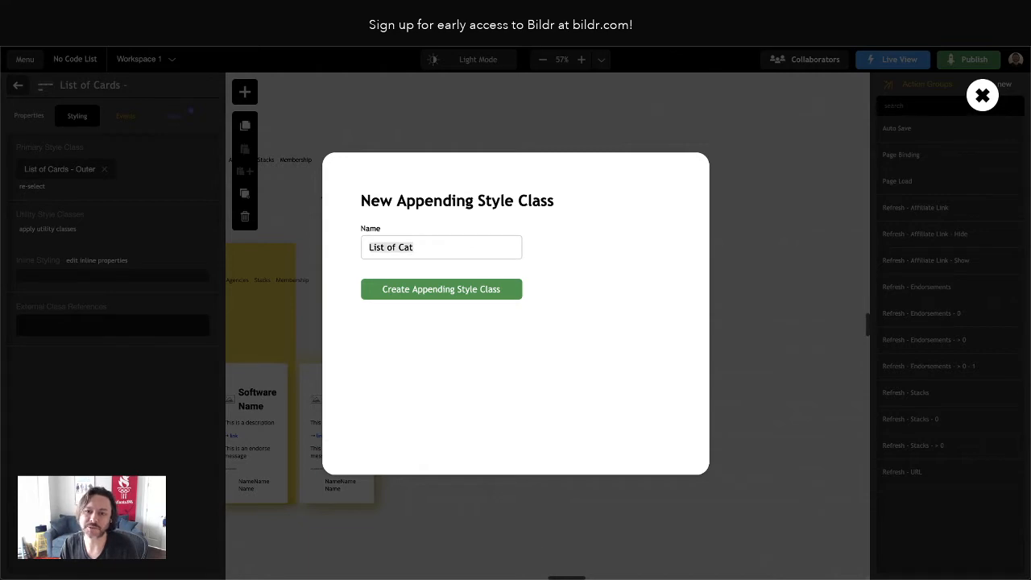
key("ctrl+a")
type("Cat")
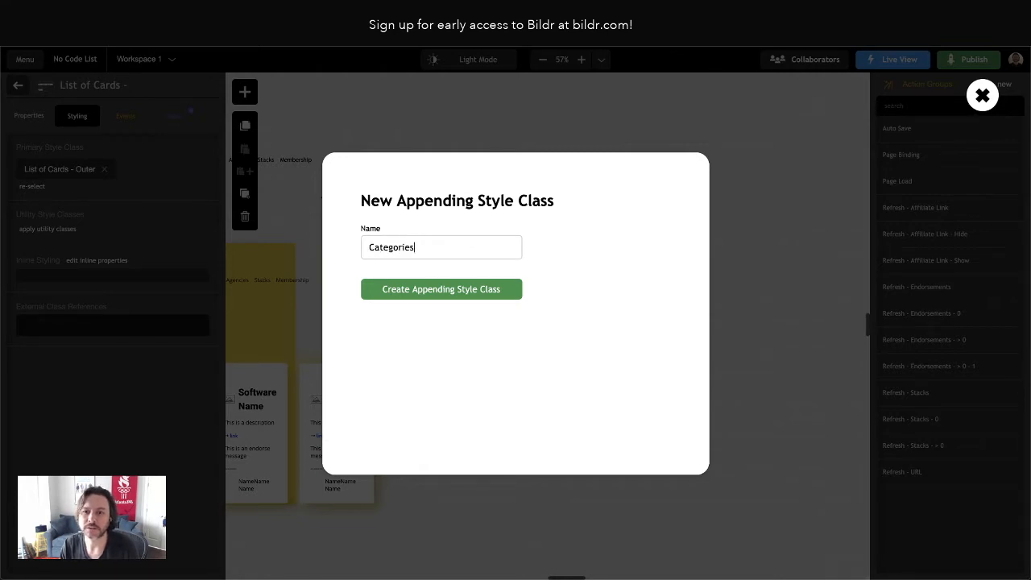
left_click(375, 245)
type("Card.")
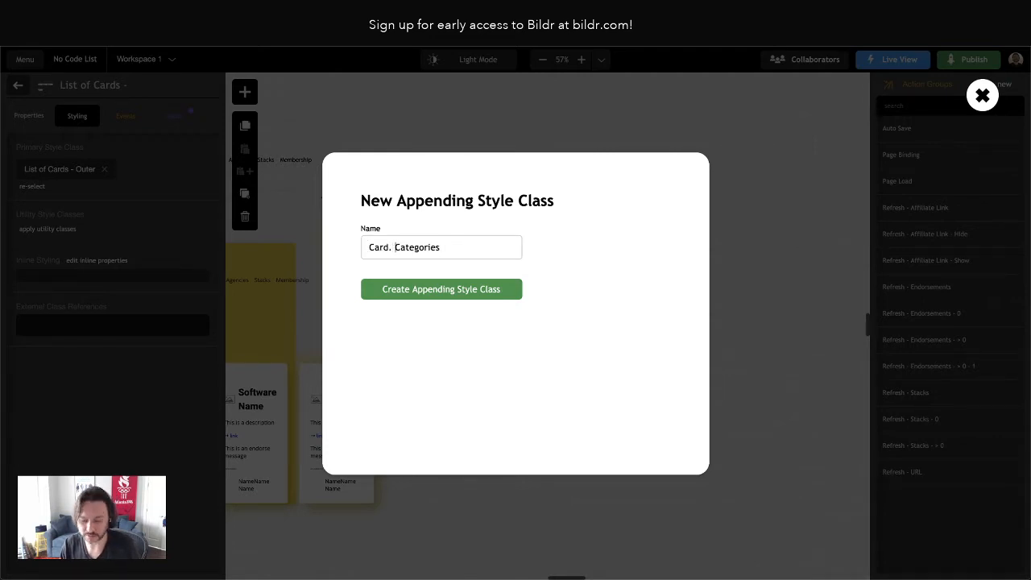
key("BackSpace")
type("-")
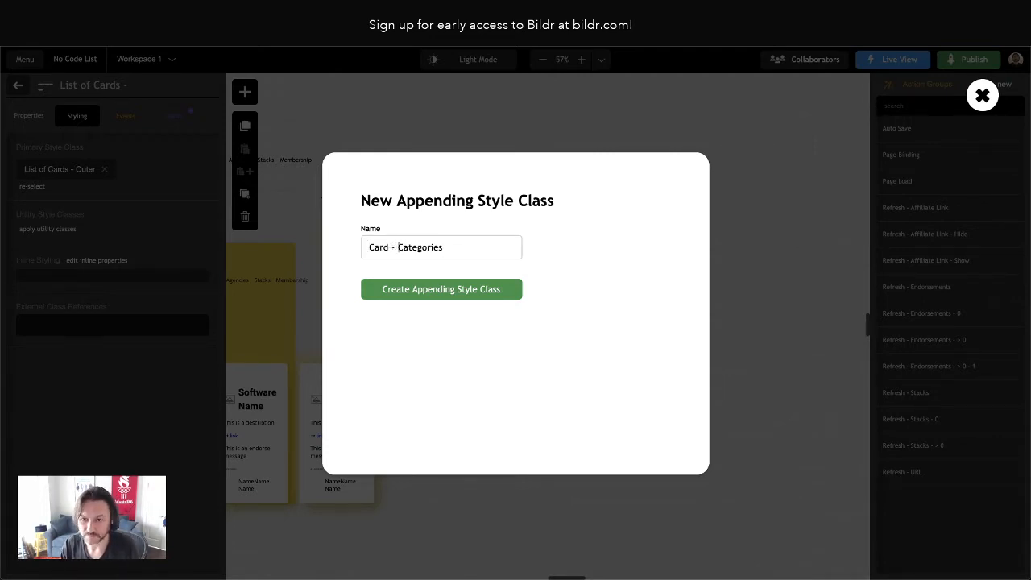
left_click(473, 292)
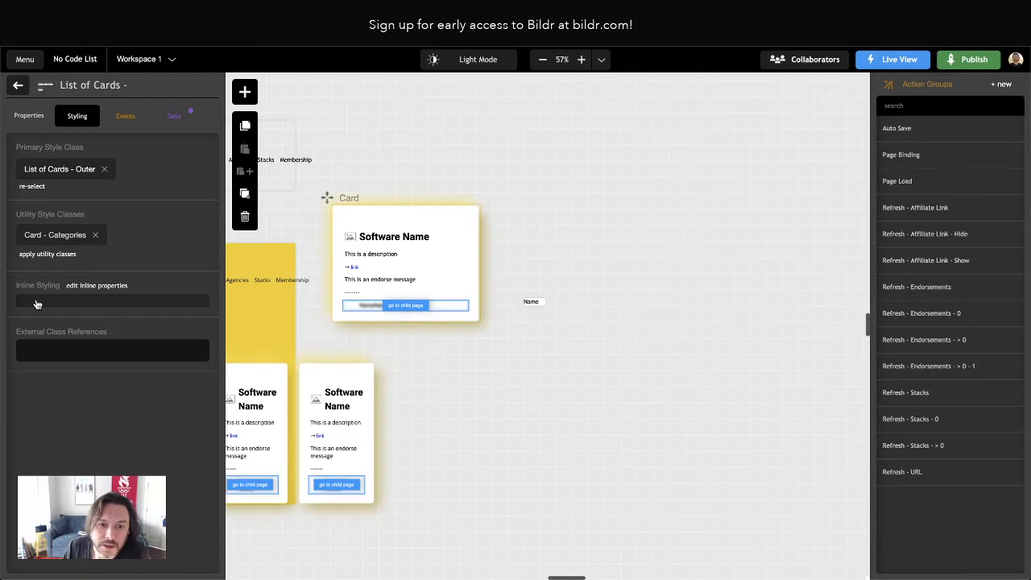
Check the flex settings of the List of Cards - Outer class against the empty Card - Categories class
left_click(71, 237)
left_click(186, 175)
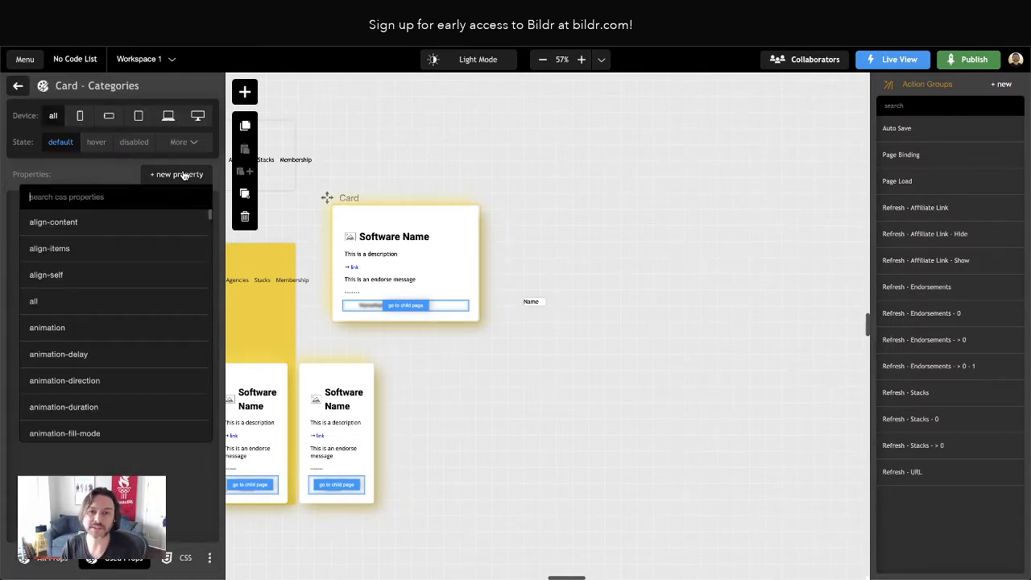
left_click(11, 85)
left_click(66, 171)
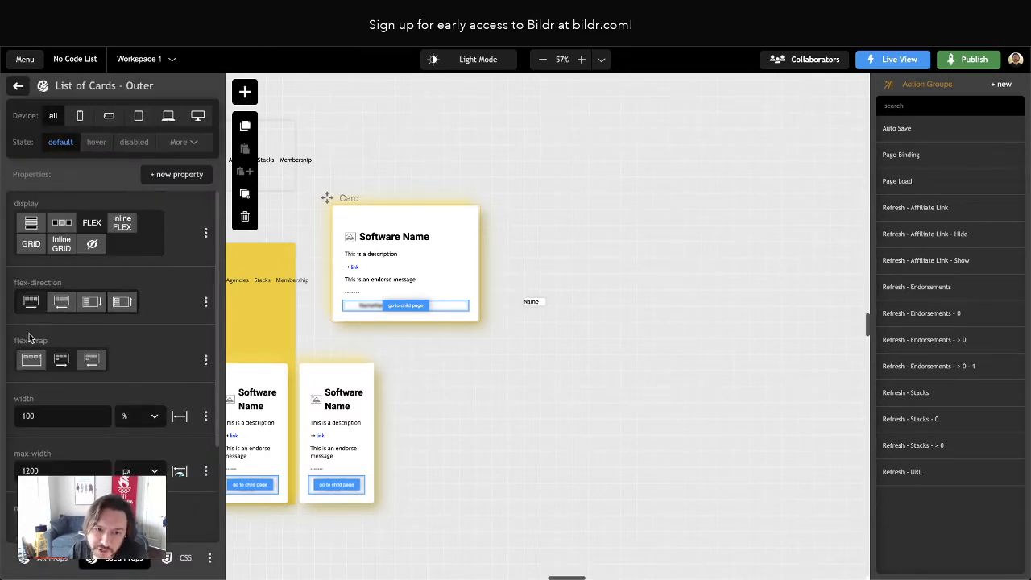
scroll(71, 346, "down", 3)
scroll(71, 346, "up", 3)
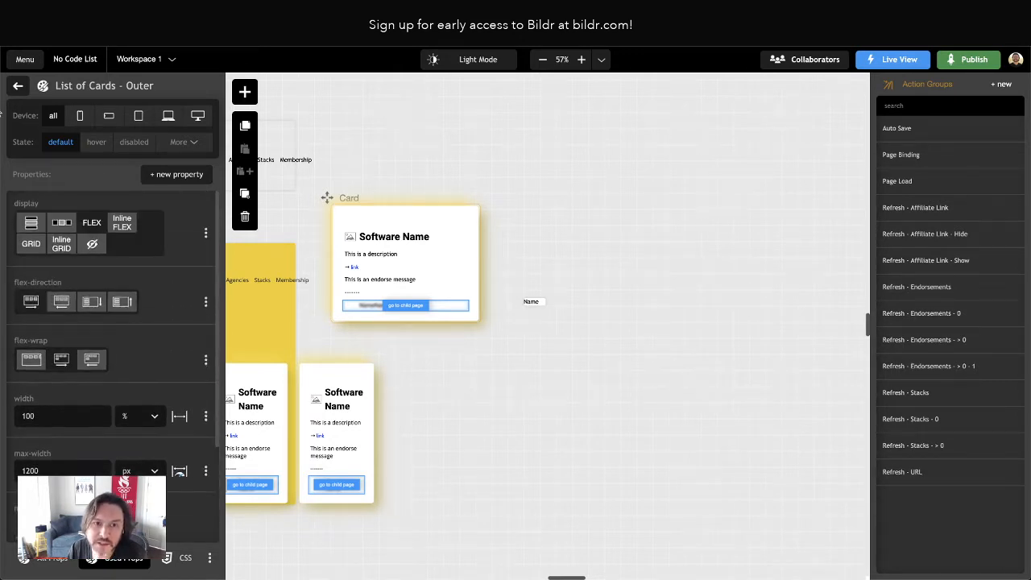
left_click(17, 87)
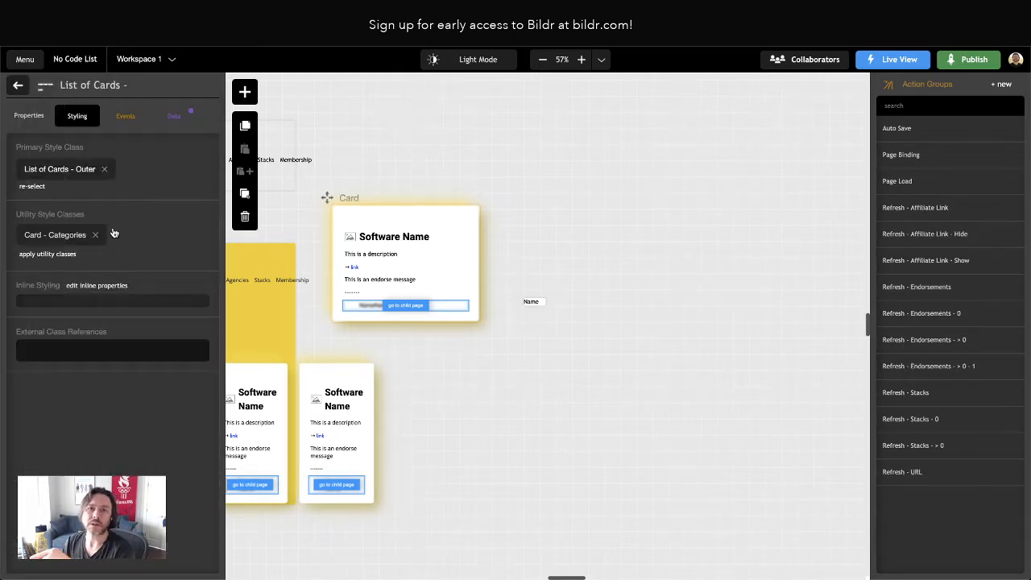
Add a justify-content property set to flex-end to the Card - Categories style class
left_click(61, 236)
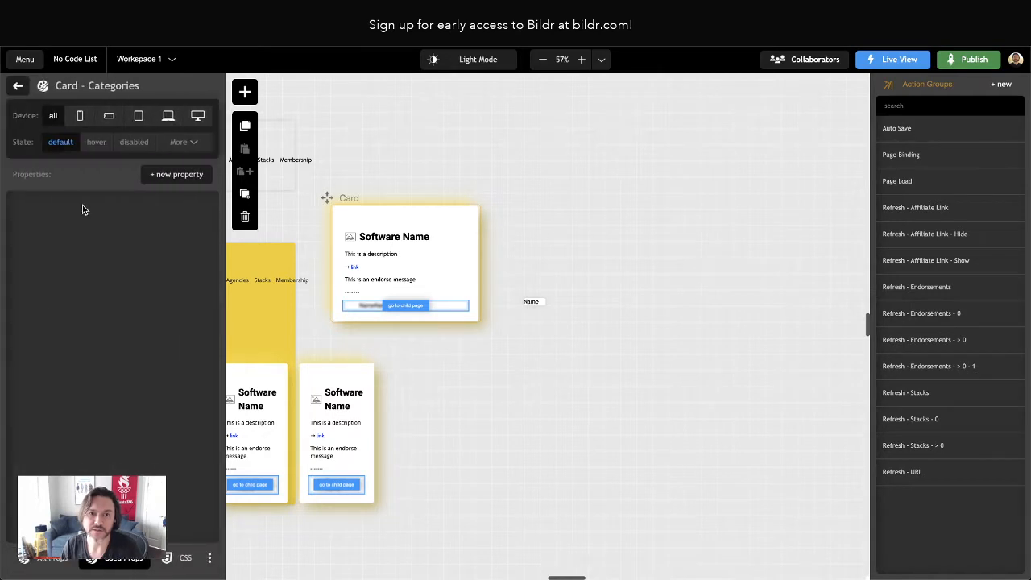
left_click(158, 177)
type("justify")
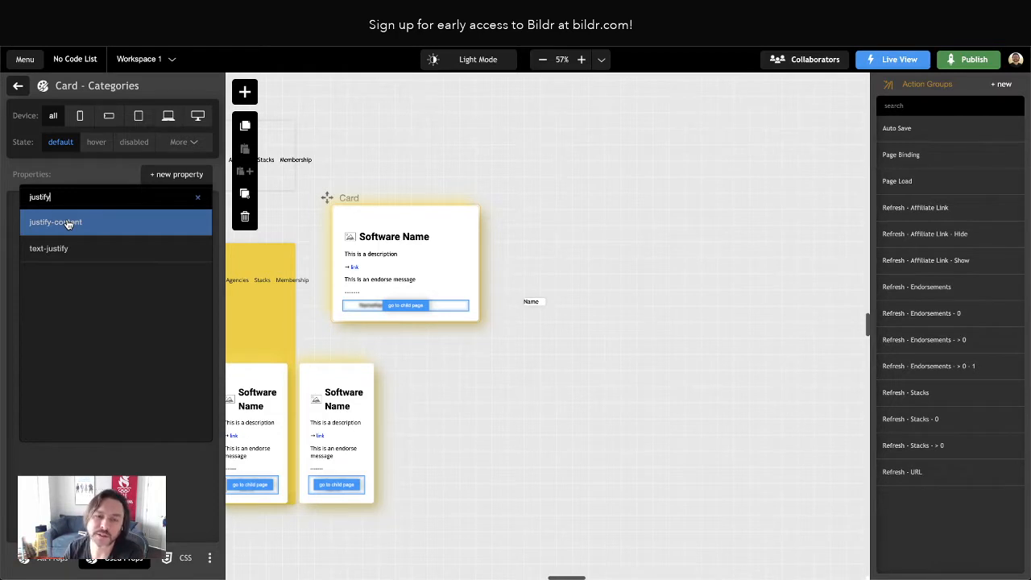
left_click(68, 225)
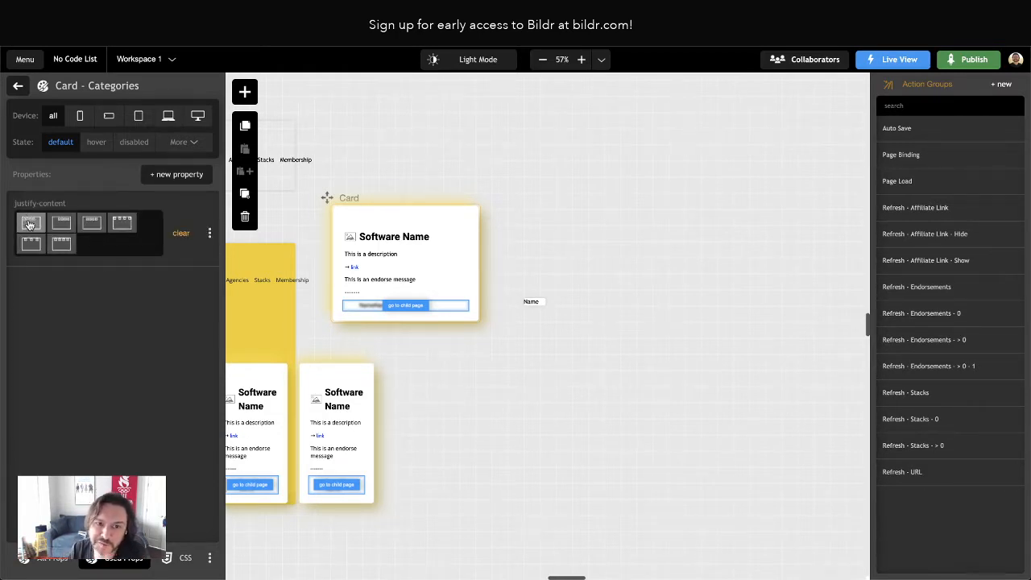
left_click(70, 225)
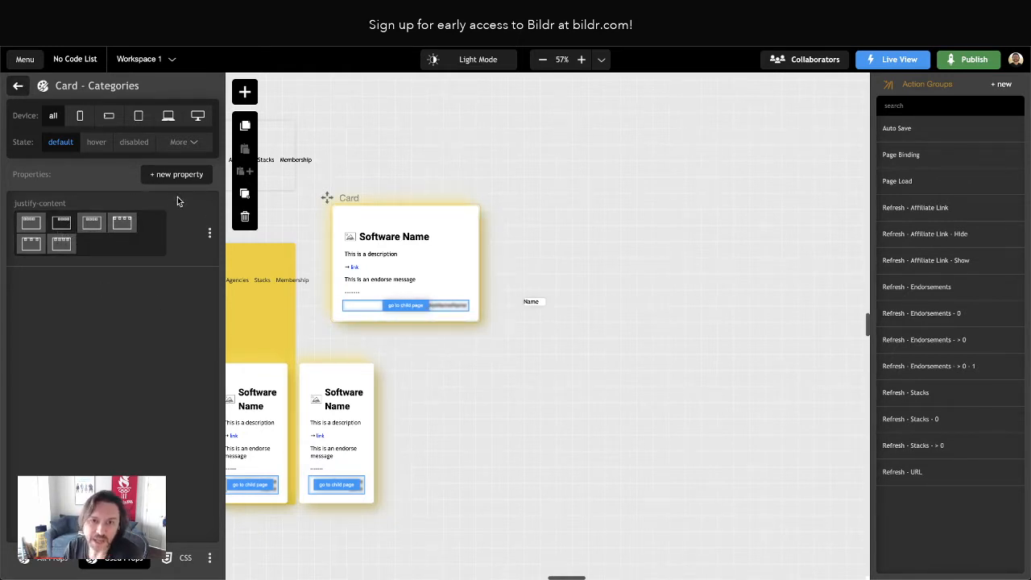
Add a padding property to the Card - Categories class and set all sides to 0 px
left_click(173, 175)
type("padding")
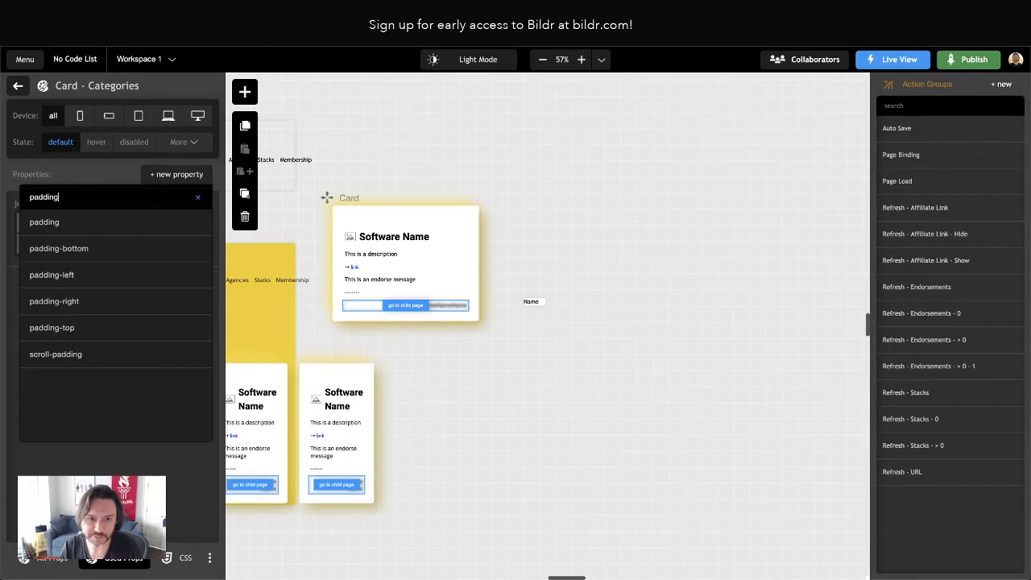
key("Return")
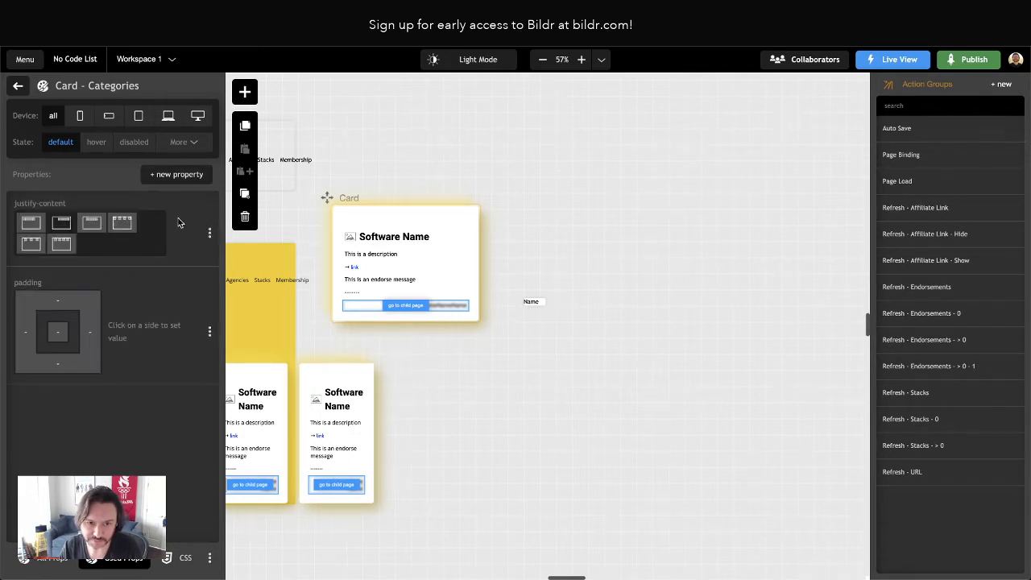
left_click(60, 335)
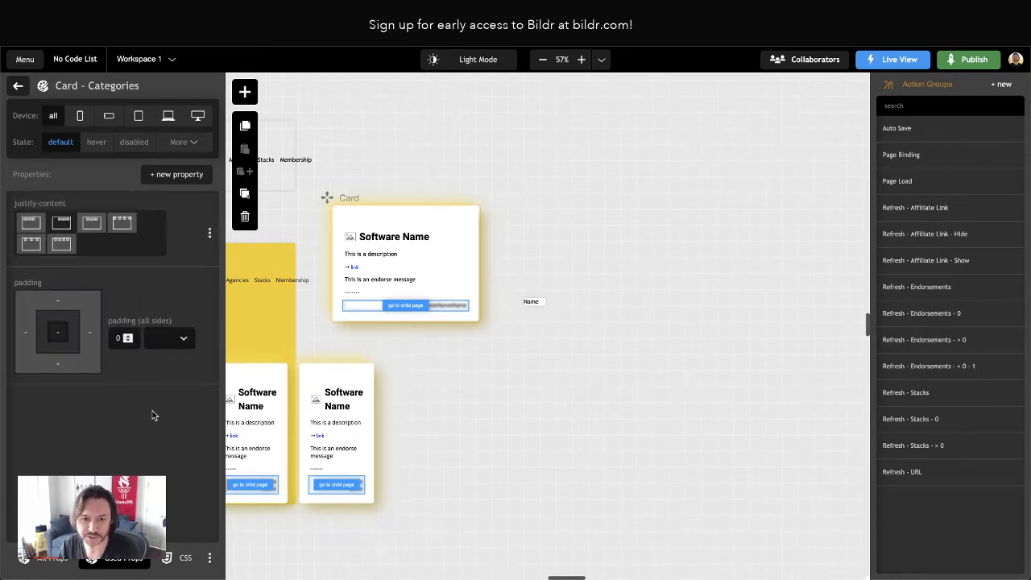
type("0")
Add a margin property to the Card - Categories class with 0 px on all sides
left_click(179, 175)
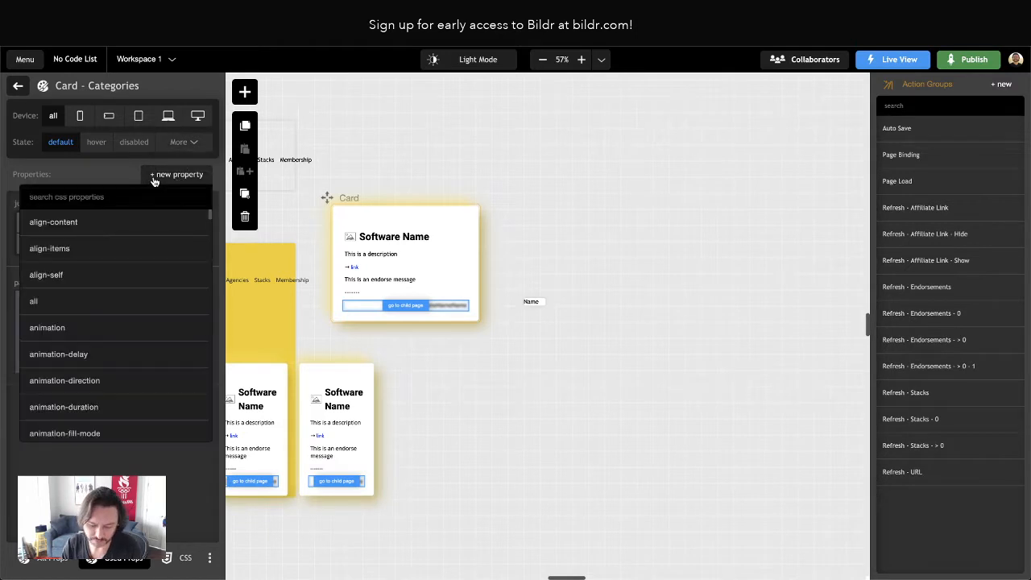
type("margin")
key("Return")
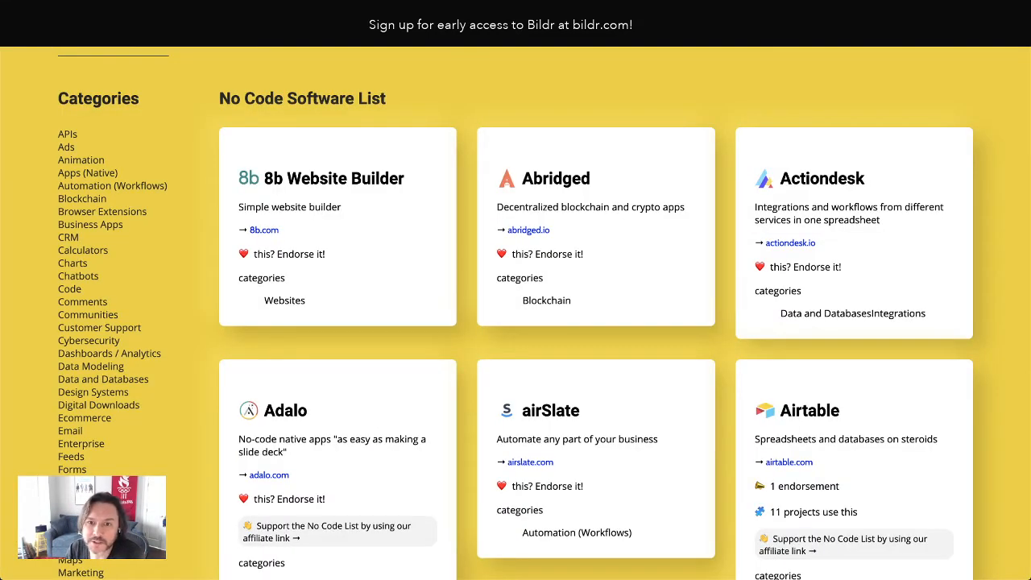
Reload the live No Code List preview and compare its card category labels with those on the original site
key("super+r")
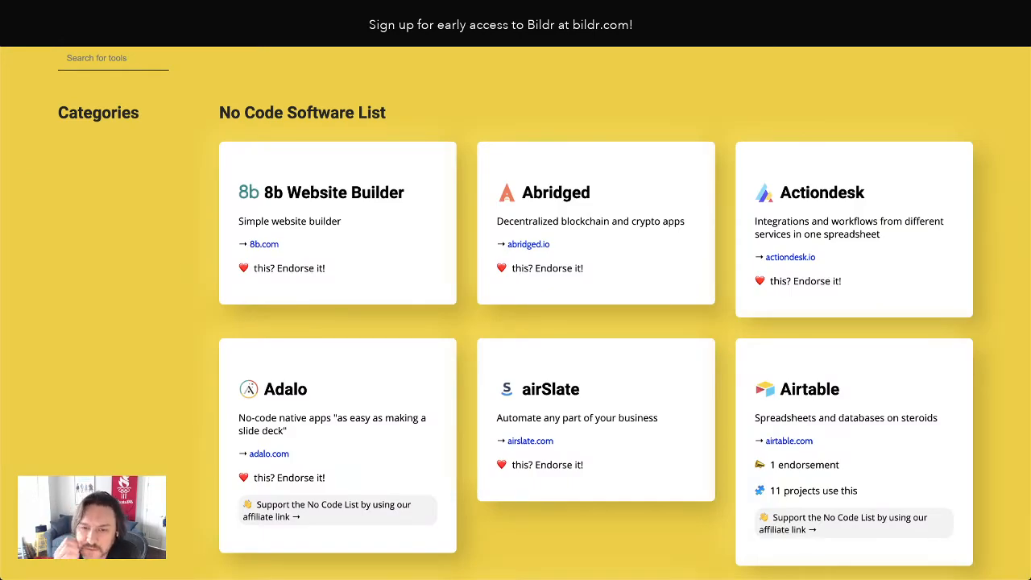
scroll(610, 246, "down", 3)
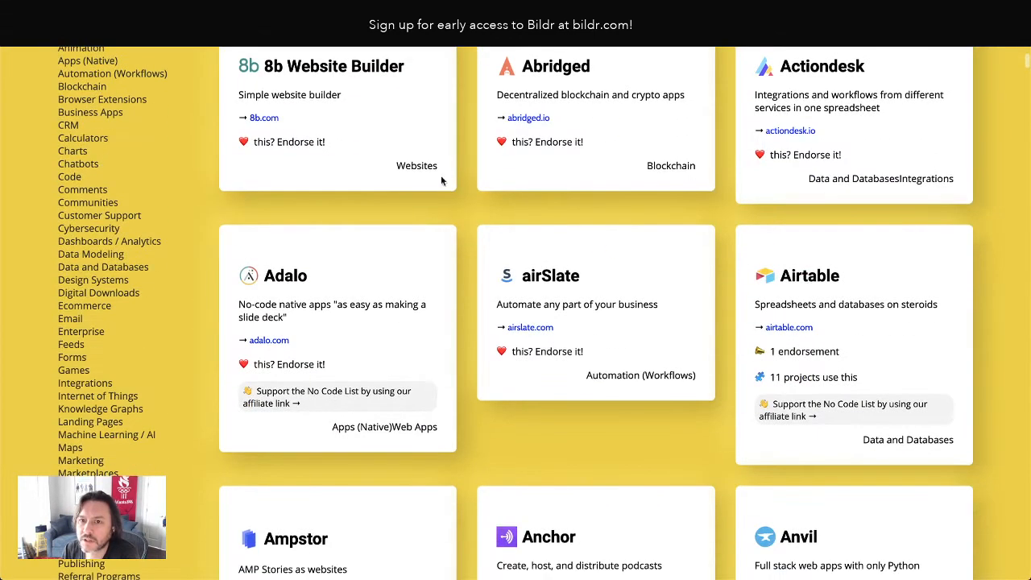
scroll(467, 174, "up", 2)
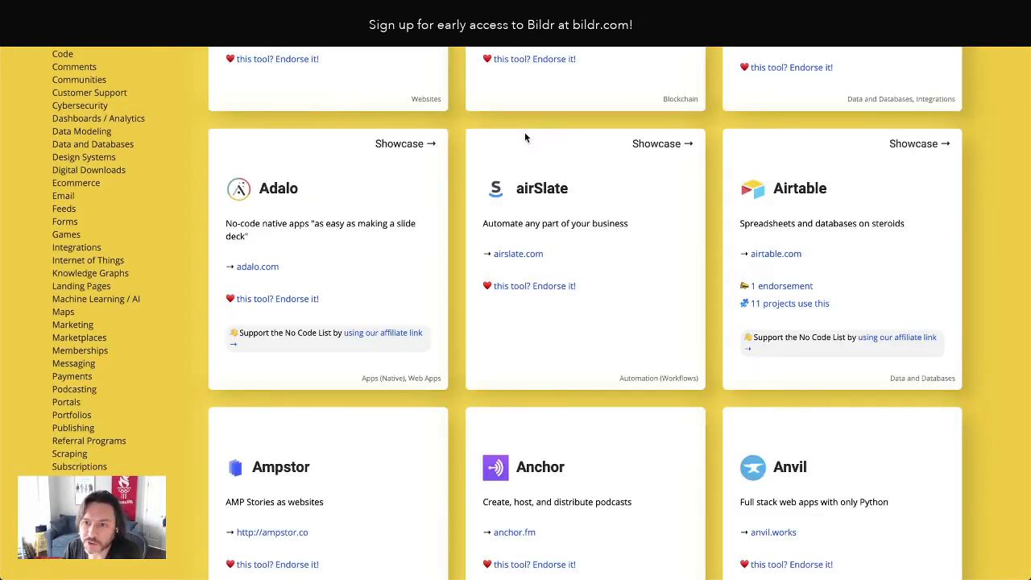
scroll(476, 149, "up", 5)
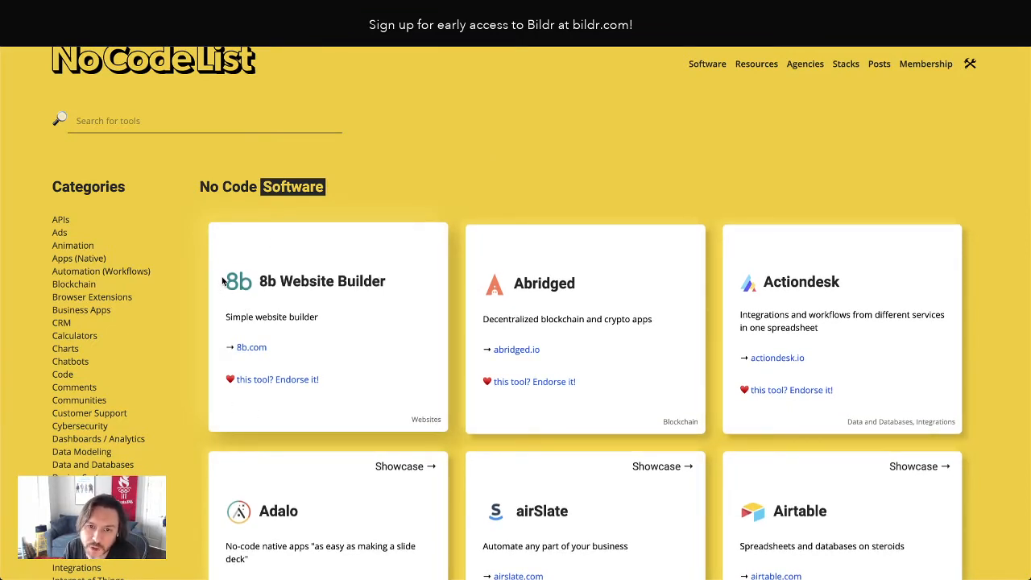
Inspect the Websites category label on the original 8b Website Builder card and copy its card__info__categories CSS declarations
right_click(422, 419)
key("Escape")
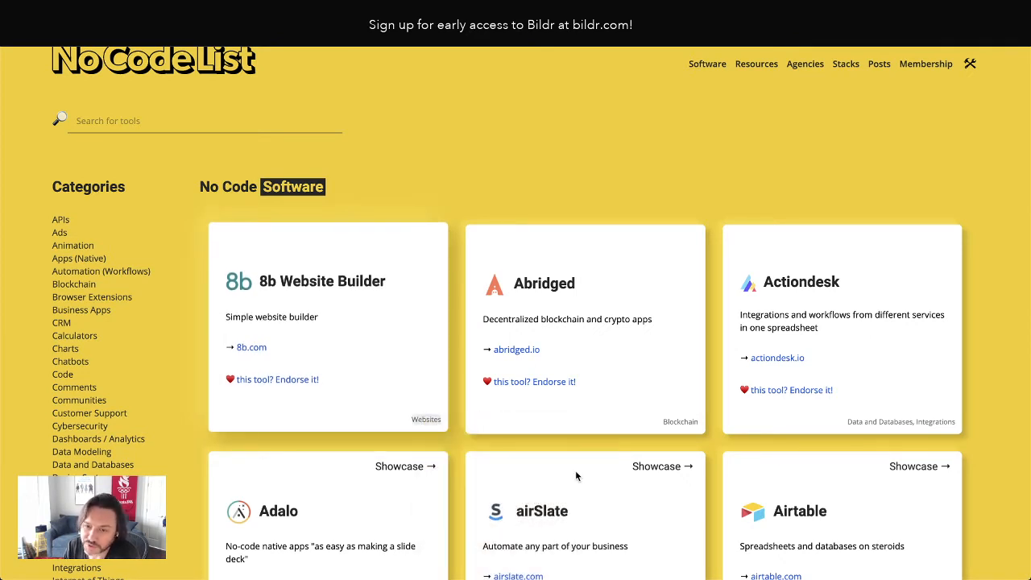
key("super+alt+i")
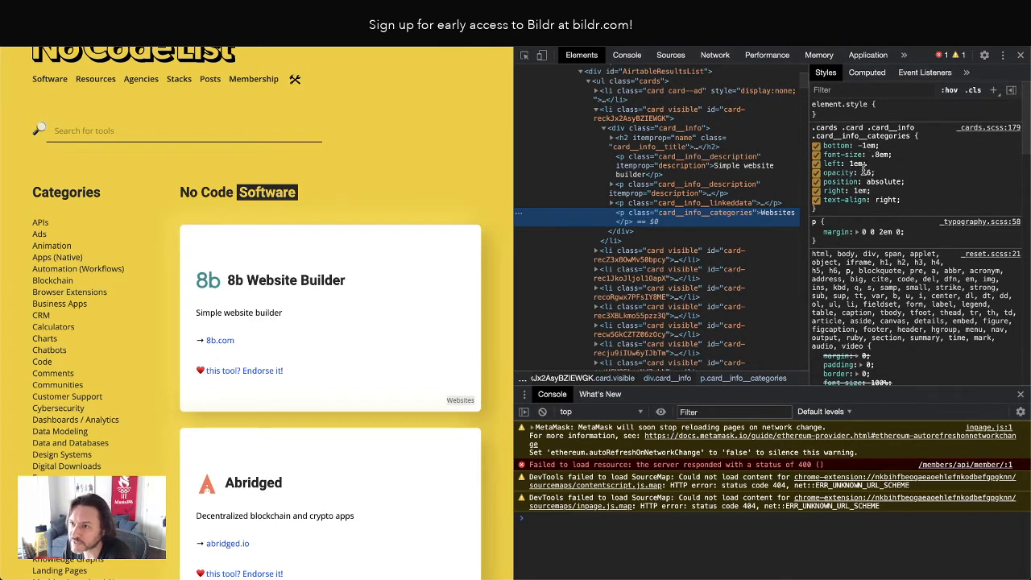
left_click_drag(906, 202, 825, 147)
key("ctrl+c")
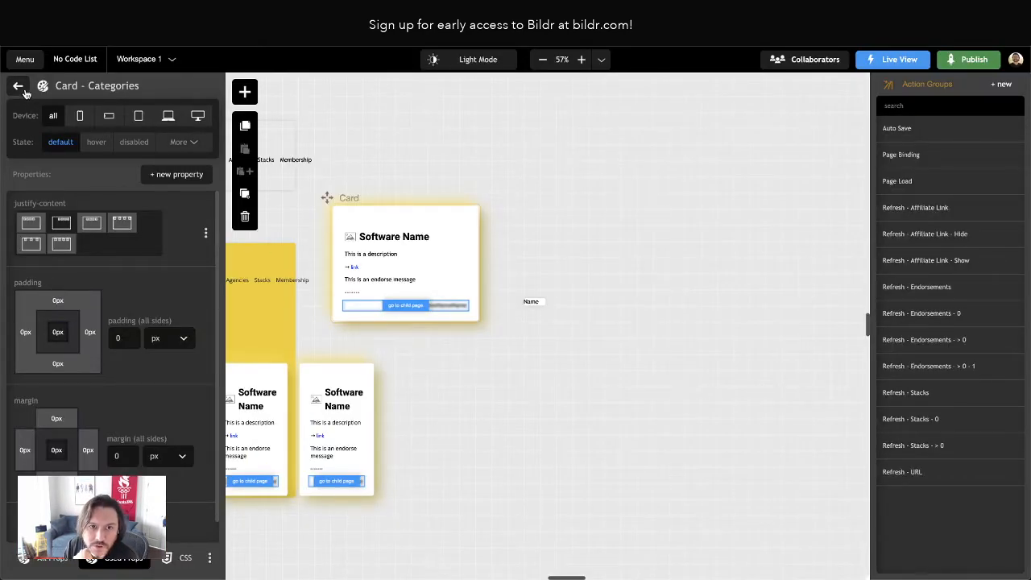
Check the Text Box - No Code List style class applied to the Category component's Name text
left_click(532, 302)
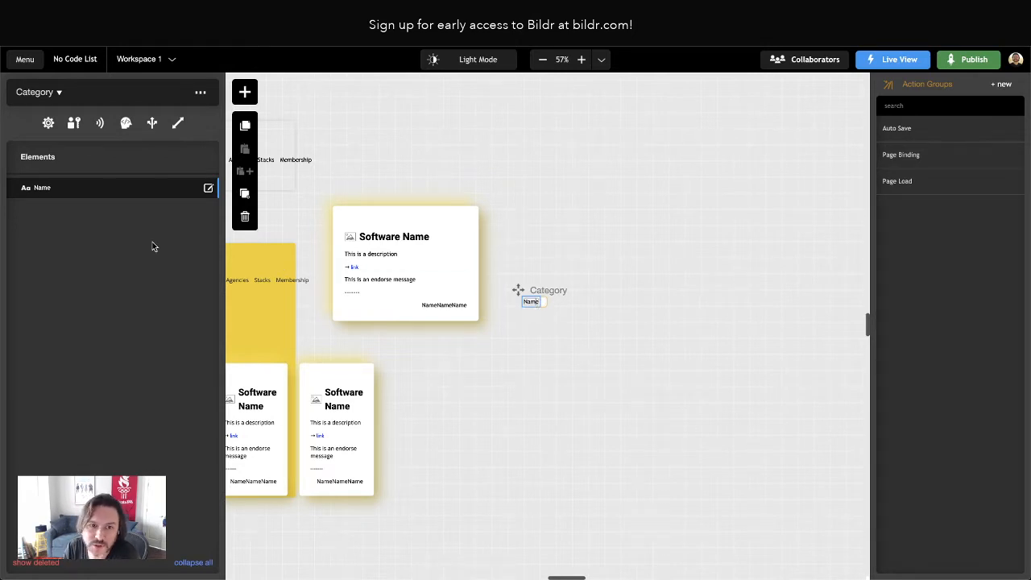
left_click(55, 189)
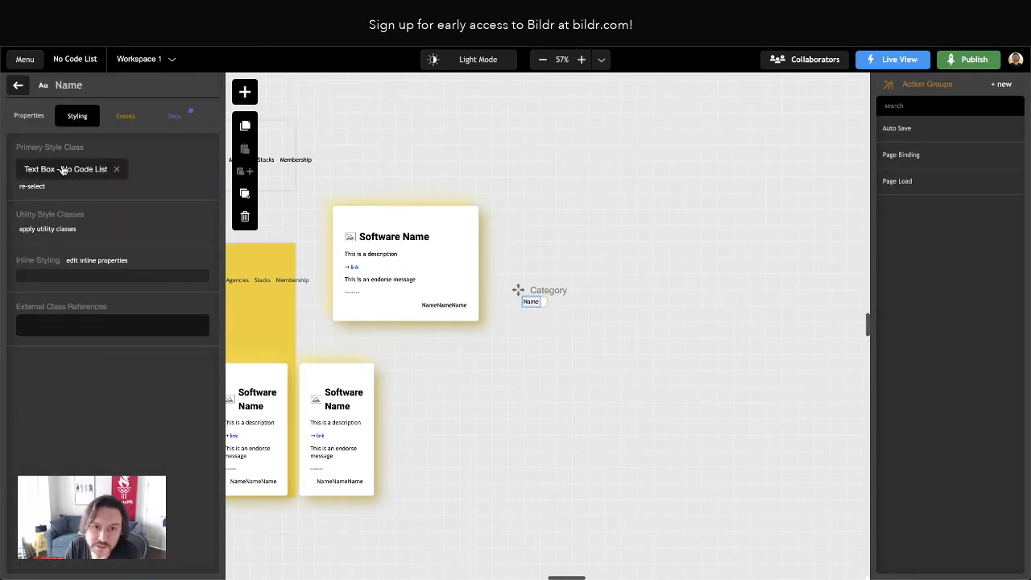
left_click(50, 171)
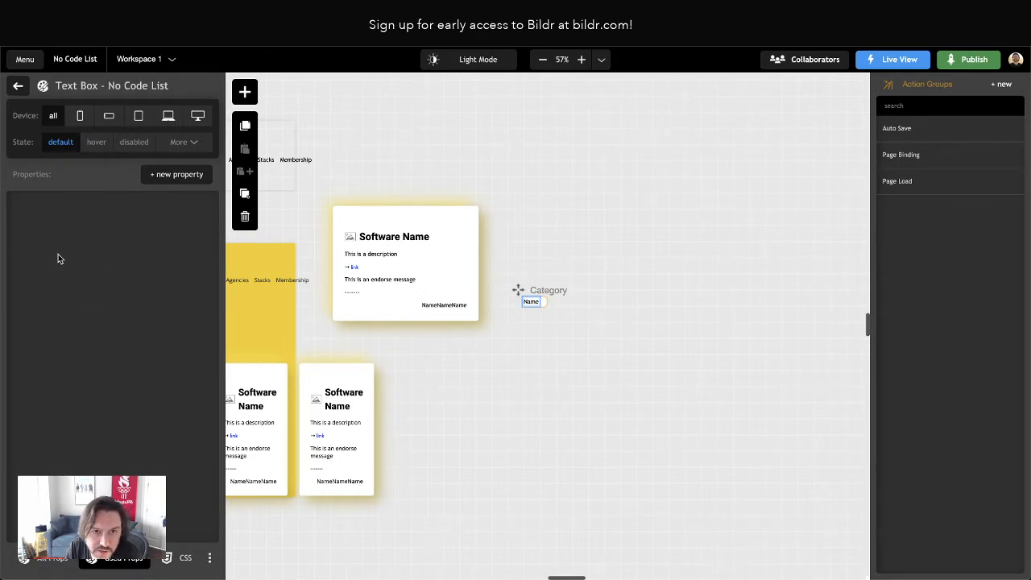
left_click(18, 87)
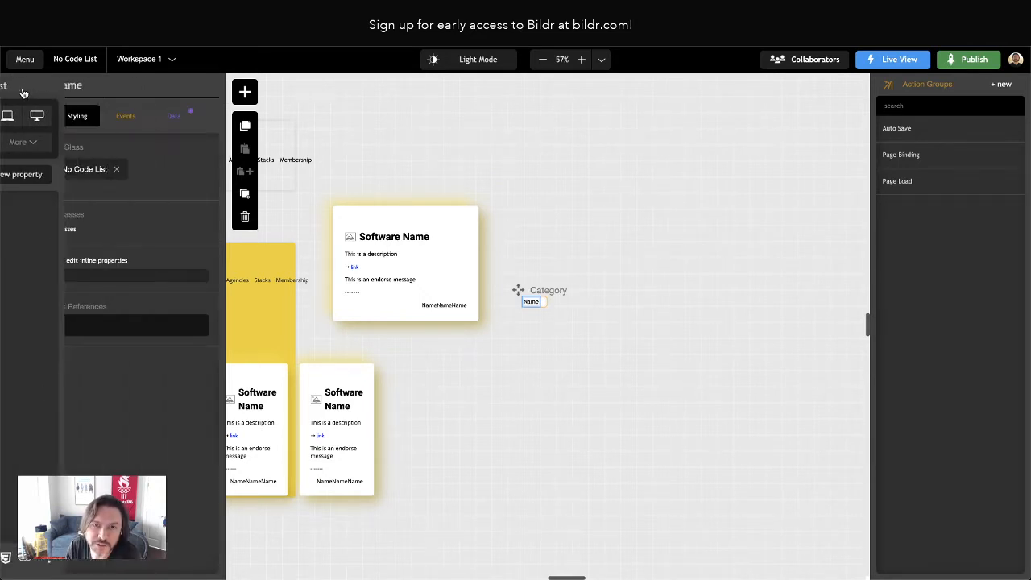
left_click(21, 89)
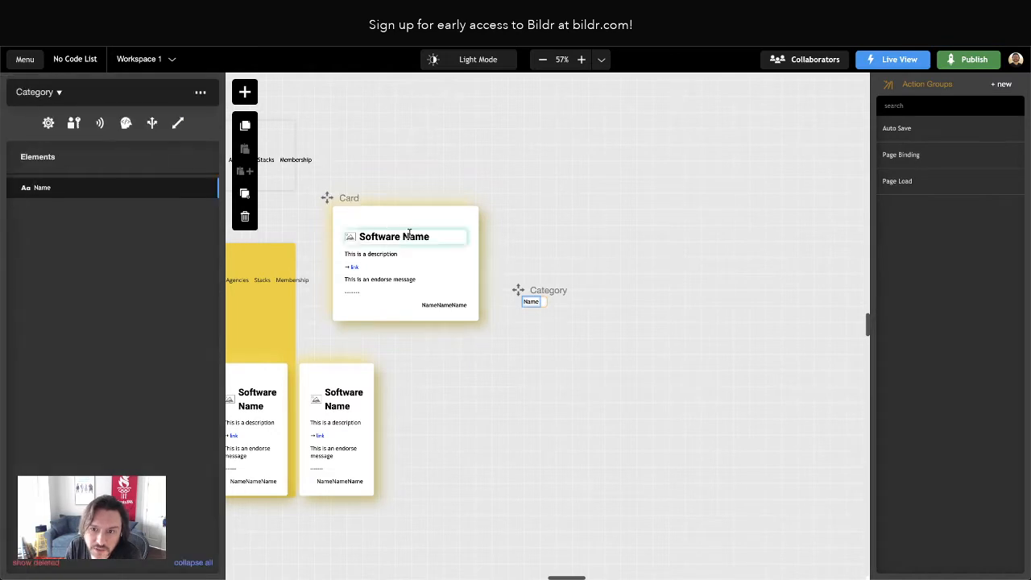
Paste the copied CSS into the Card - Categories class: bottom -1em, font-size .8em, left 1em, opacity .6, position absolute, right 1em, text-align right
left_click(430, 303)
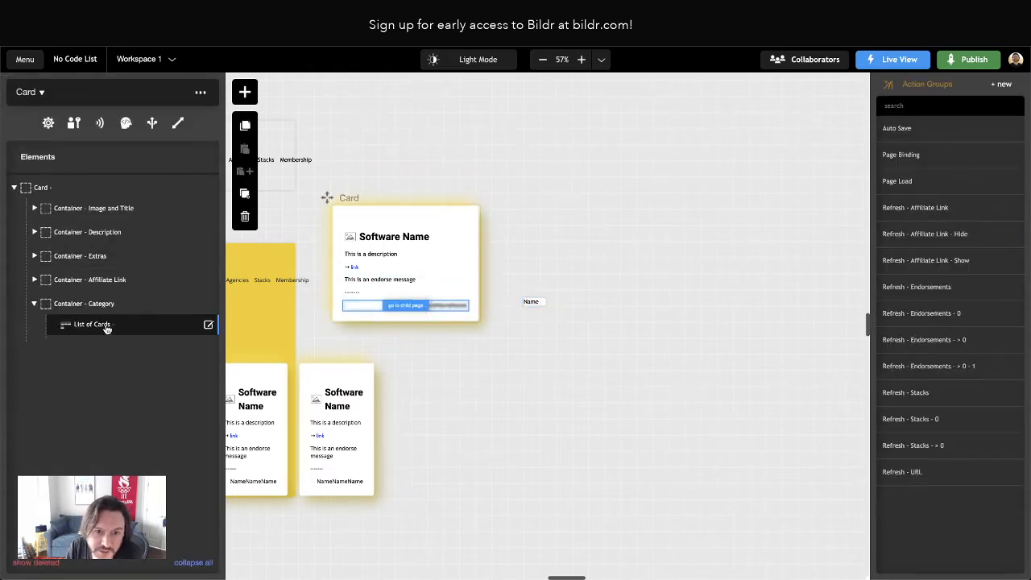
left_click(92, 324)
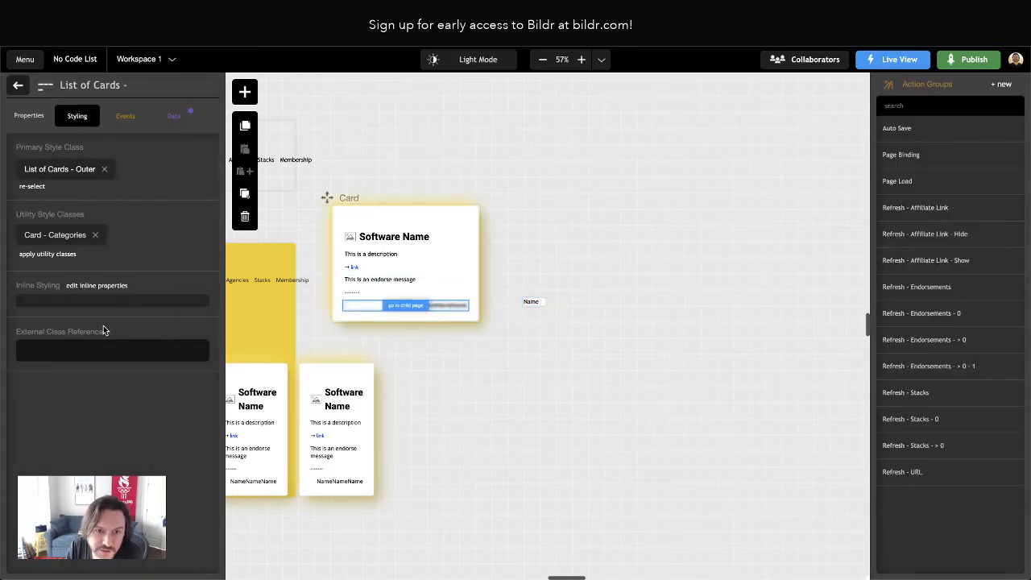
left_click(55, 236)
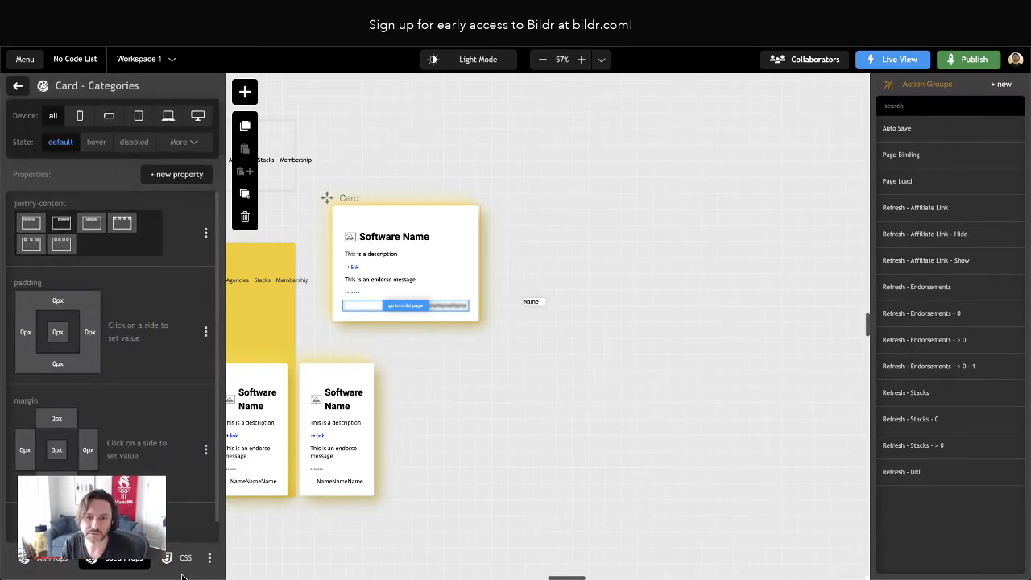
left_click(185, 558)
key("ctrl+v")
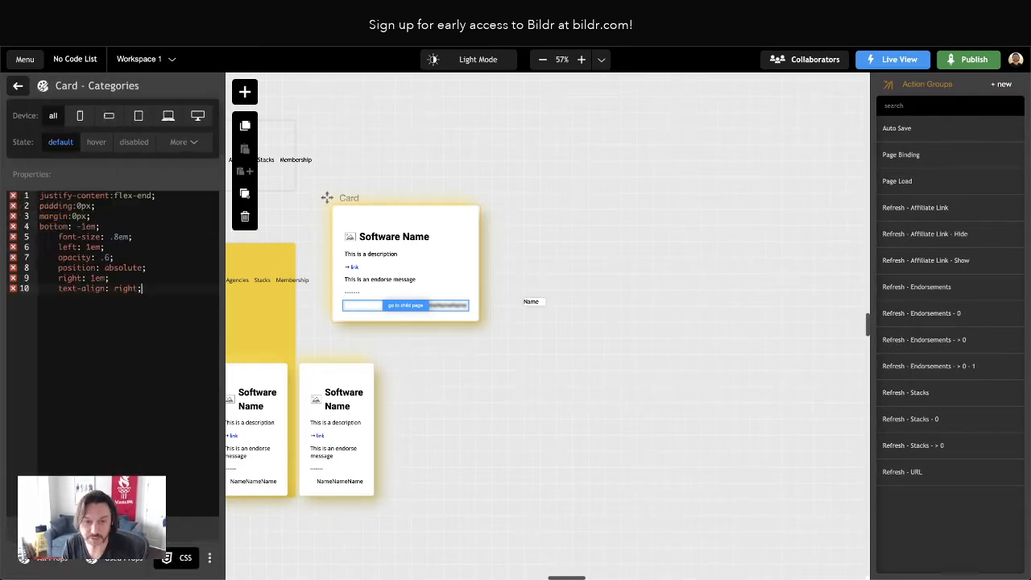
Remove the indentation before the font-size, left, opacity, position and right declarations in the Card - Categories CSS
left_click(60, 238)
key("BackSpace")
key("BackSpace")
key("BackSpace")
key("BackSpace")
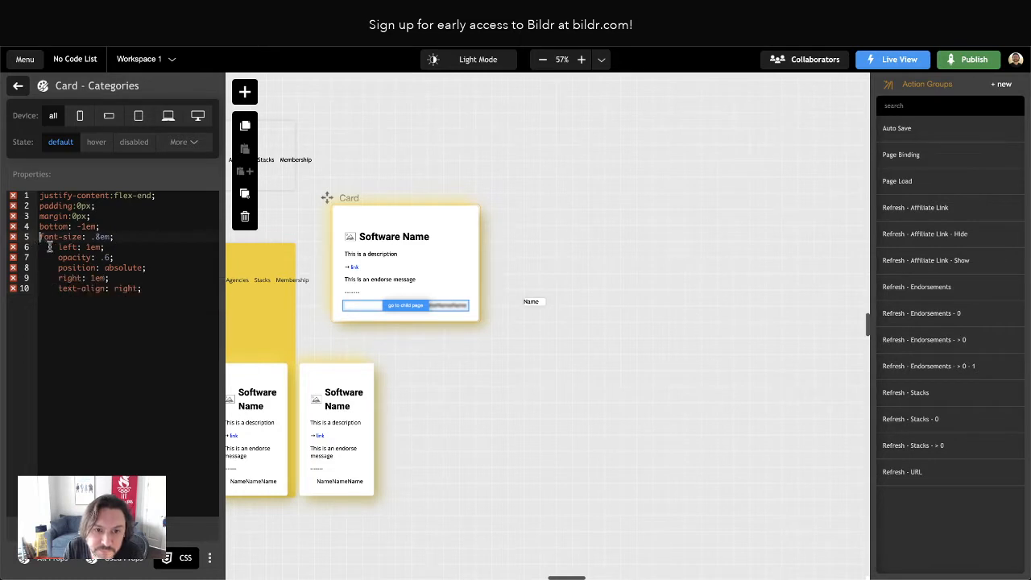
left_click(58, 248)
key("BackSpace")
key("BackSpace")
key("BackSpace")
key("BackSpace")
left_click(58, 258)
key("BackSpace")
key("BackSpace")
key("BackSpace")
key("BackSpace")
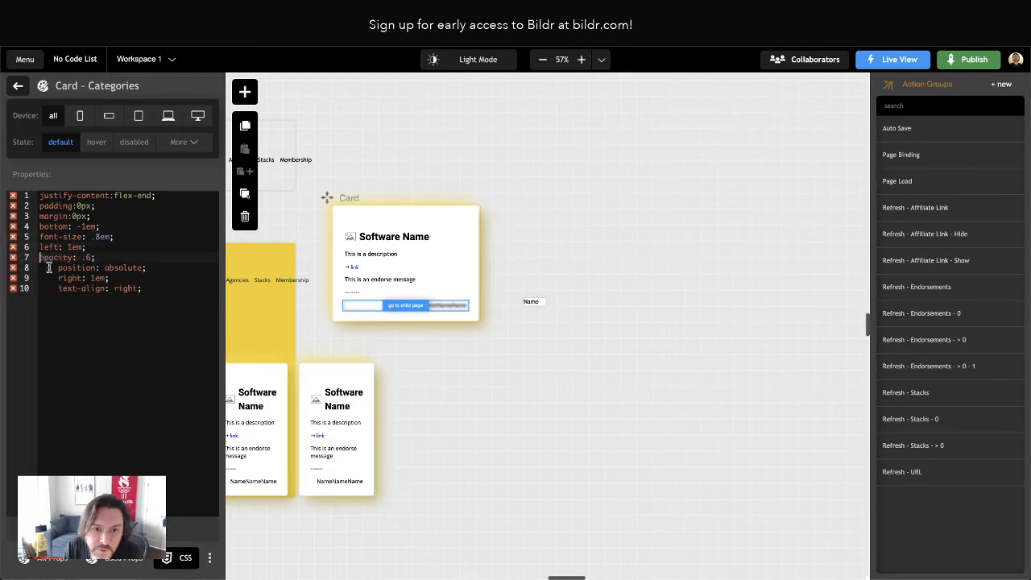
left_click(57, 267)
key("BackSpace")
key("BackSpace")
key("BackSpace")
key("BackSpace")
left_click(58, 278)
key("BackSpace")
key("BackSpace")
key("BackSpace")
key("BackSpace")
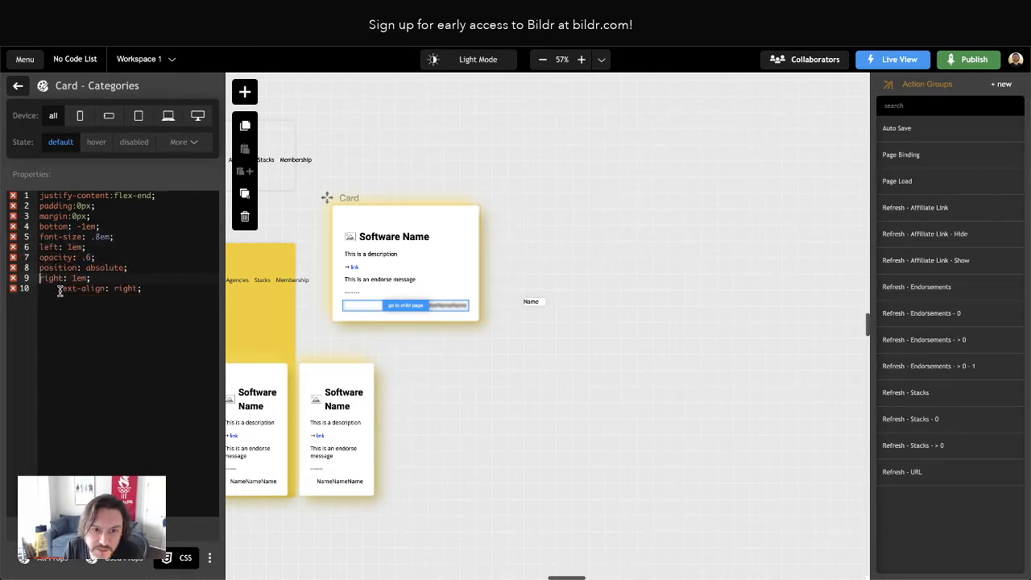
Delete the text-align declaration from the Card - Categories CSS and review the class's used properties
left_click_drag(58, 289, 29, 290)
key("BackSpace")
key("shift+End")
key("BackSpace")
key("BackSpace")
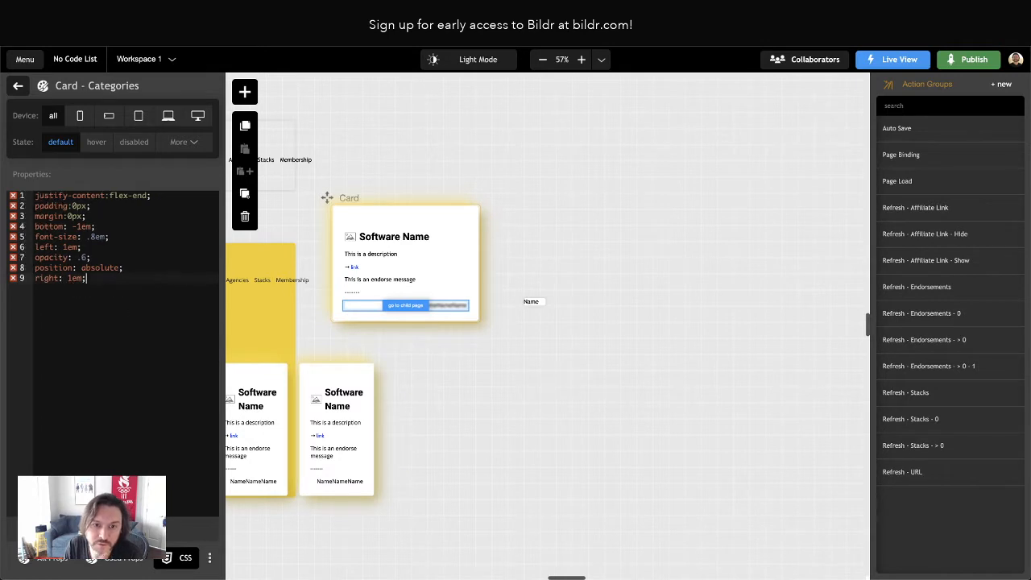
left_click(121, 529)
left_click(122, 559)
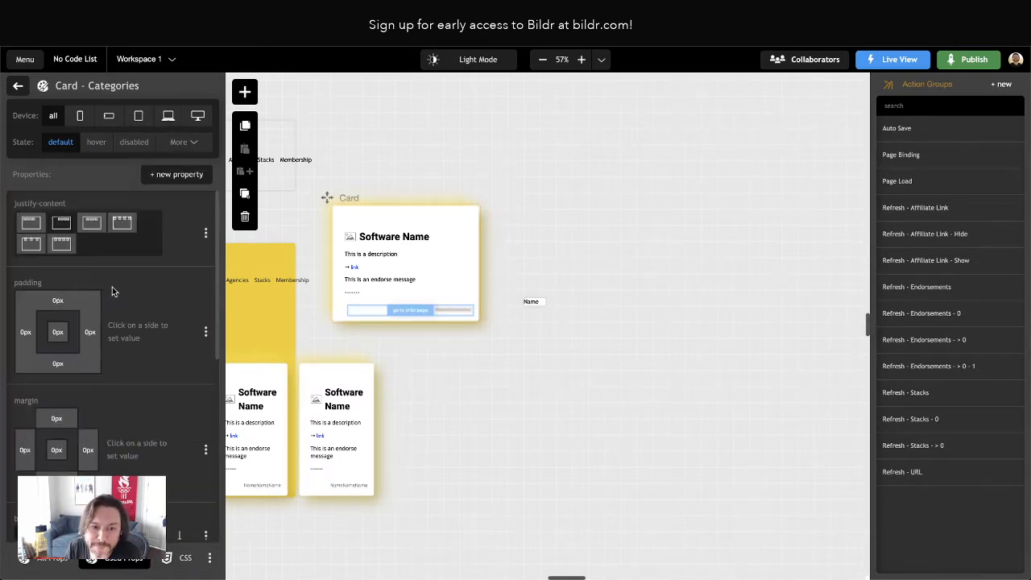
scroll(112, 287, "down", 5)
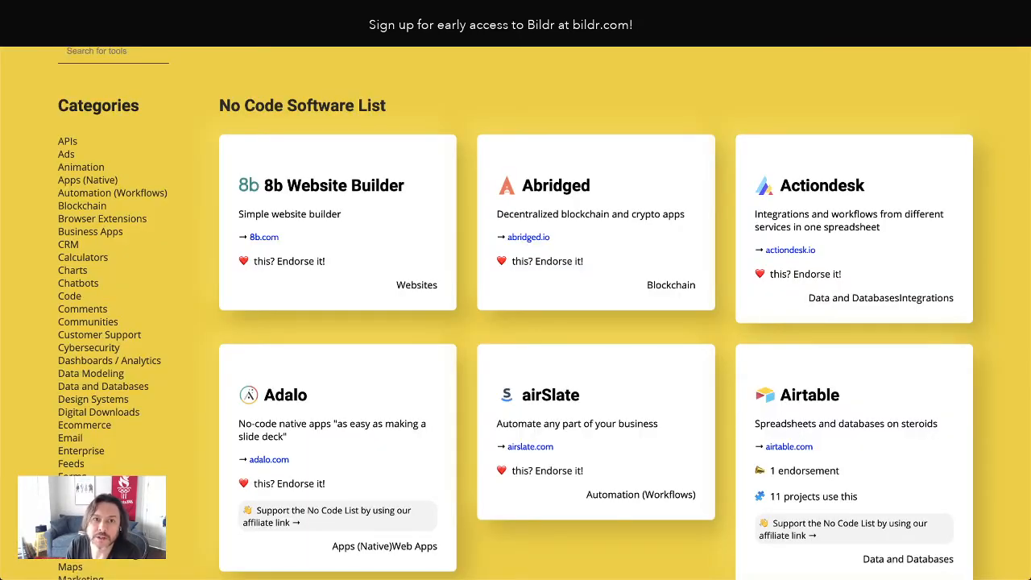
Reload the live preview and compare the category labels' placement on the cards with the original site's label and CSS
key("super+r")
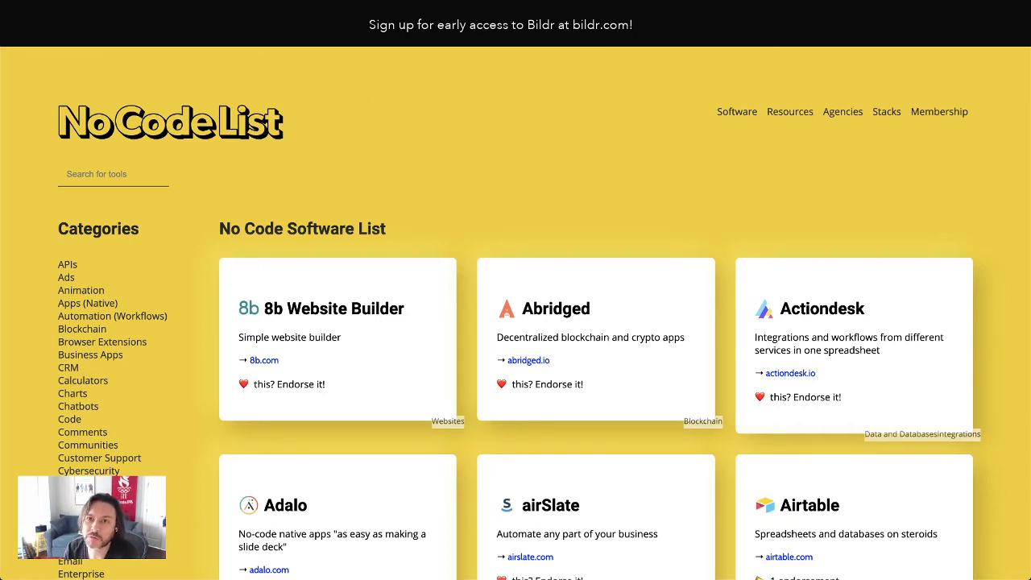
key("ctrl+Tab")
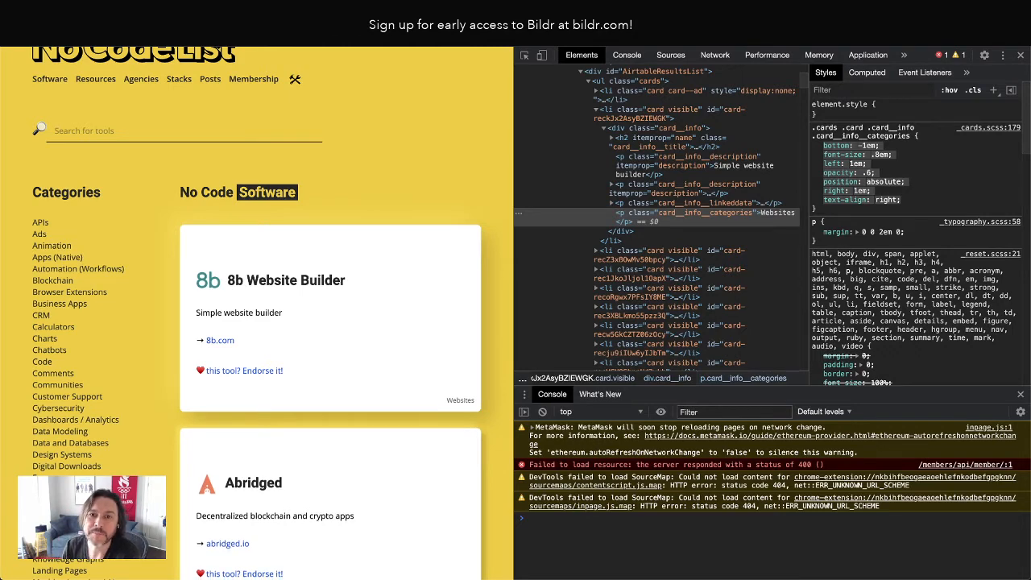
key("ctrl+Tab")
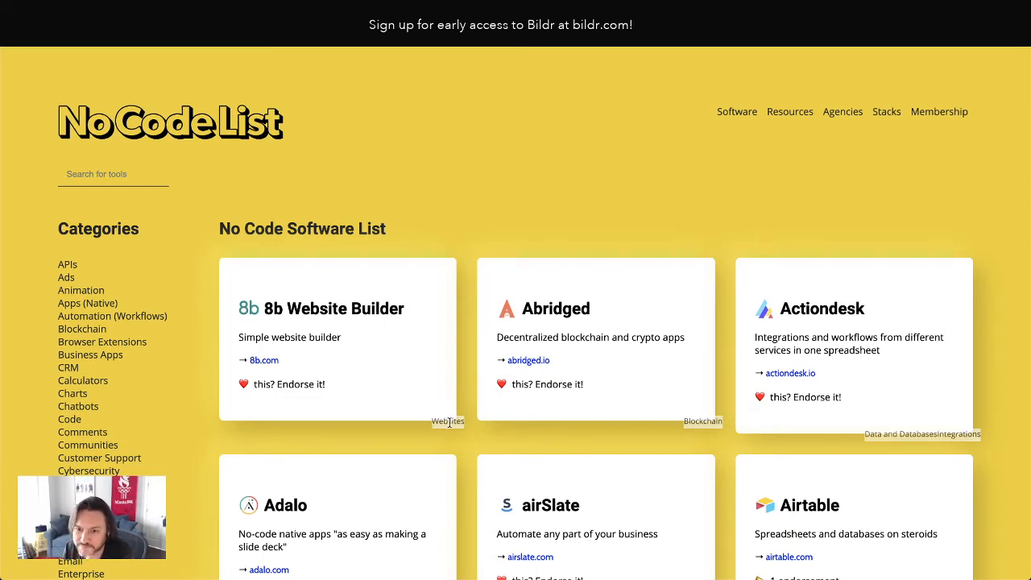
key("ctrl+Tab")
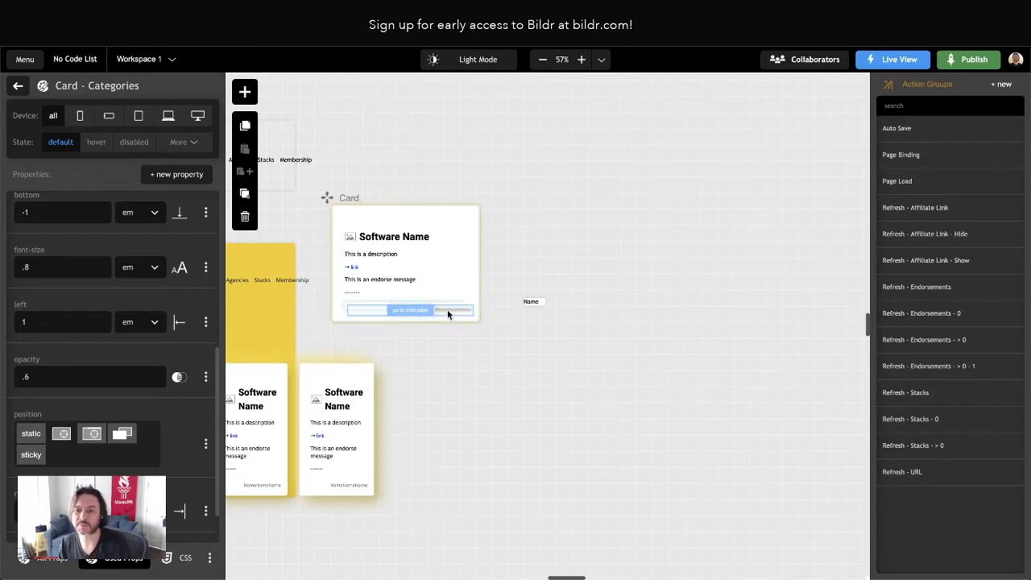
Check the padding and position properties of the Card style class on the outer Card element
left_click(25, 85)
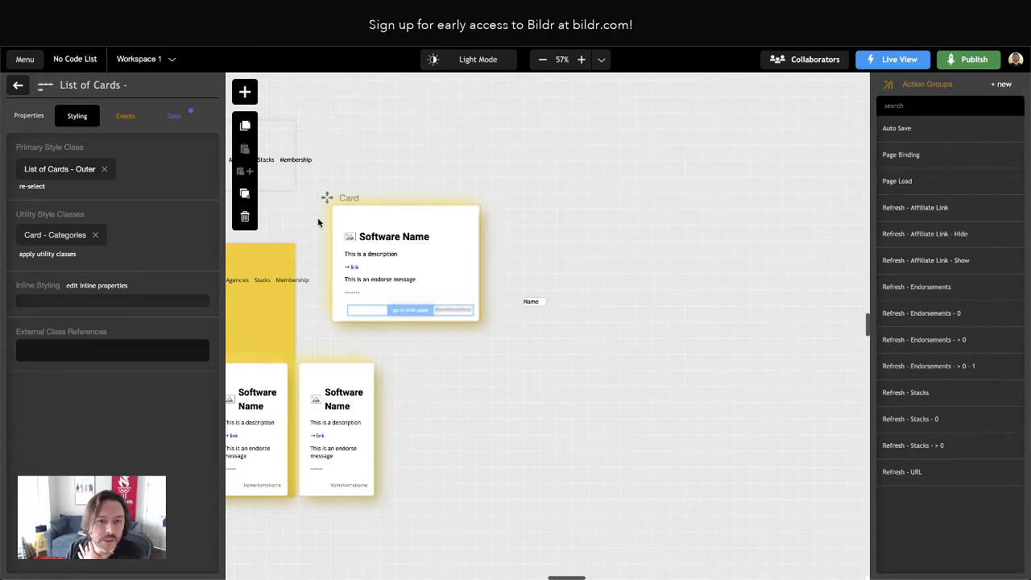
left_click(17, 85)
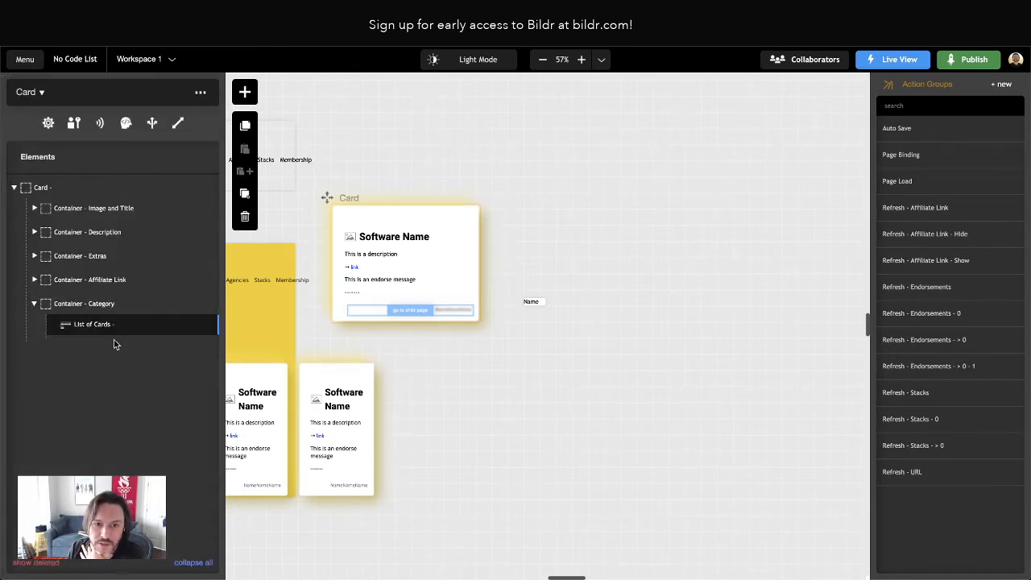
left_click(46, 188)
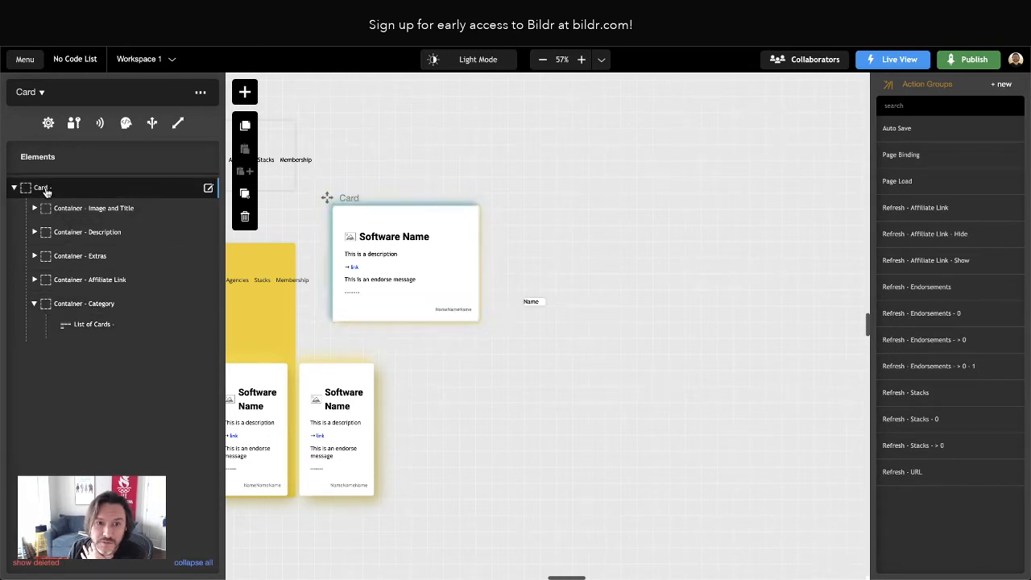
left_click(45, 188)
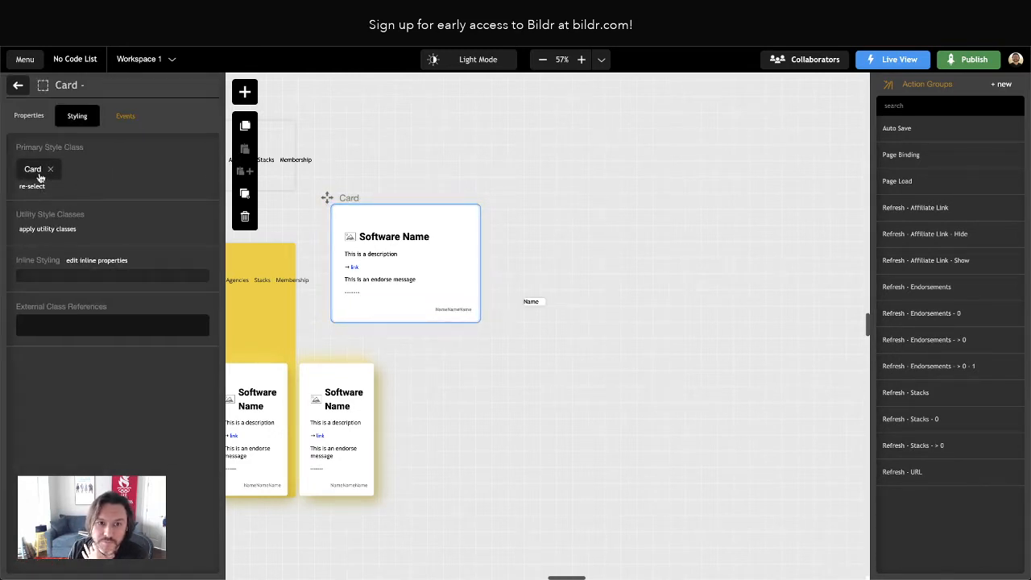
left_click(39, 176)
scroll(142, 274, "down", 3)
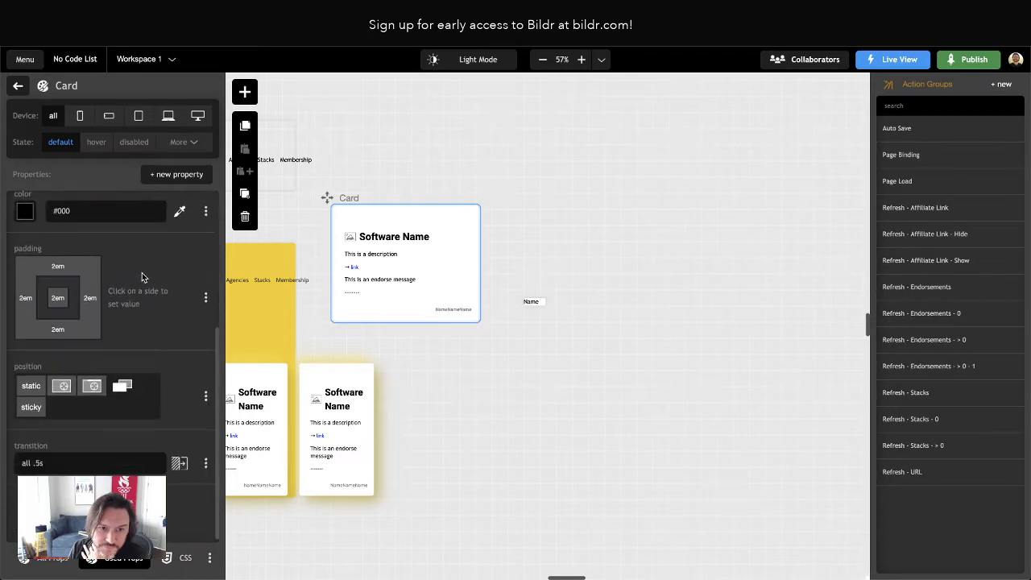
left_click(18, 86)
left_click(18, 86)
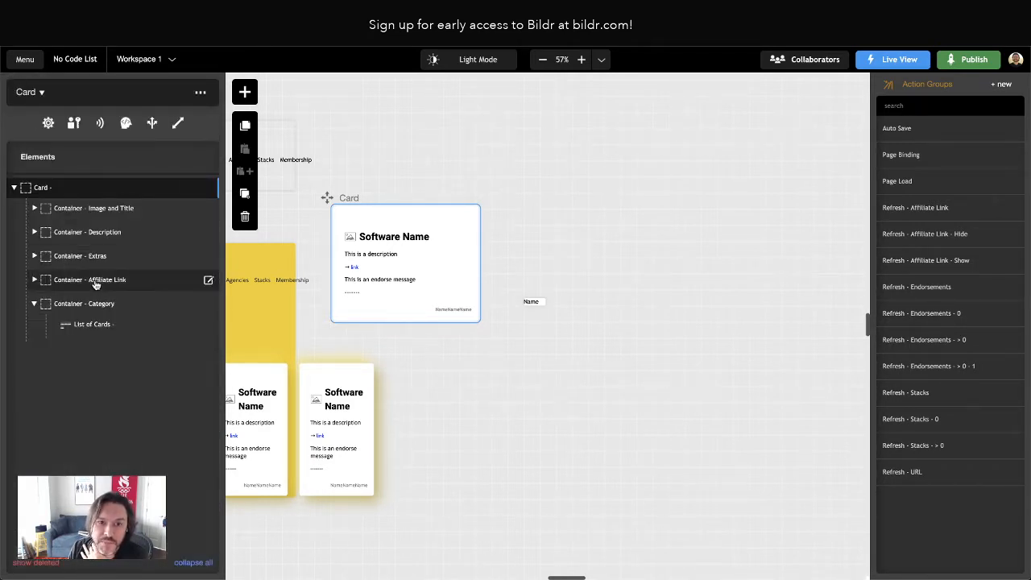
Add an inline position property set to relative on the Card page's Container - Category element
left_click(98, 309)
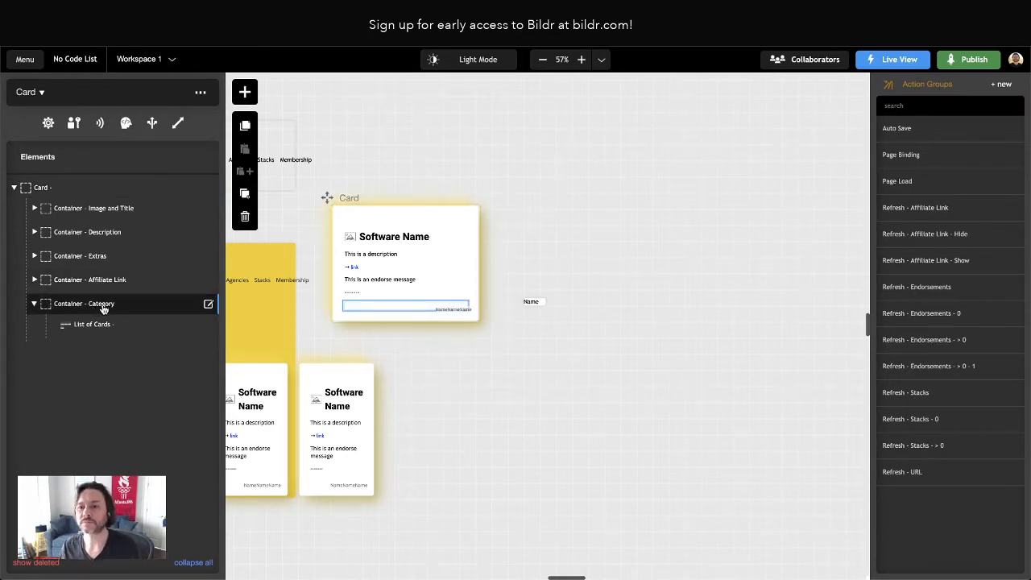
left_click(103, 309)
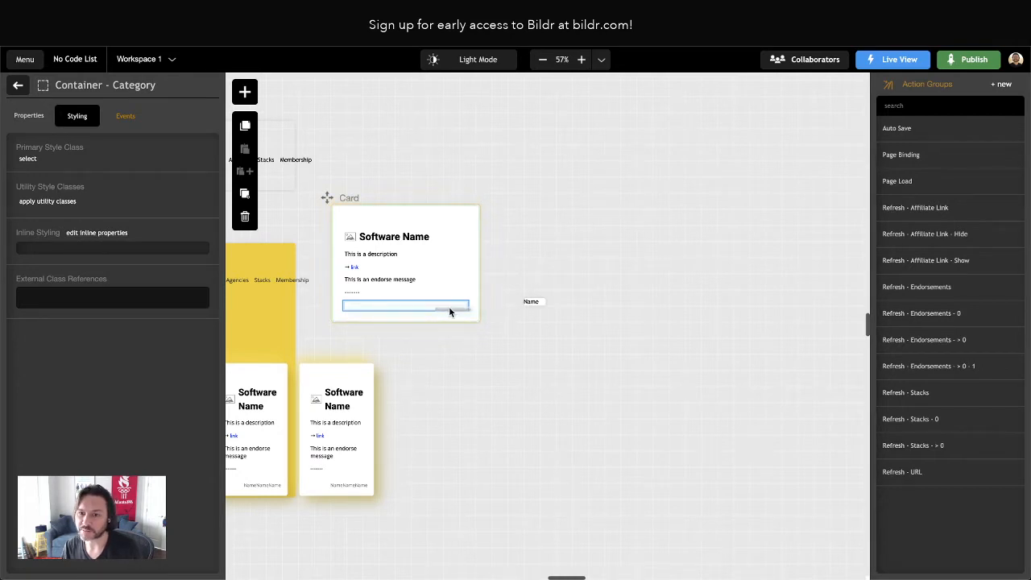
left_click(95, 242)
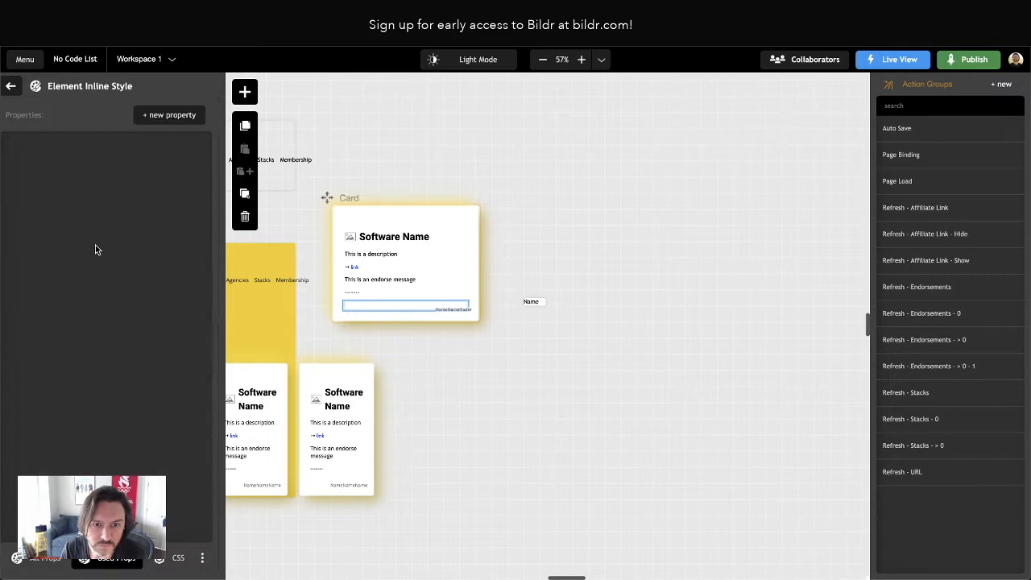
left_click(172, 117)
type("position")
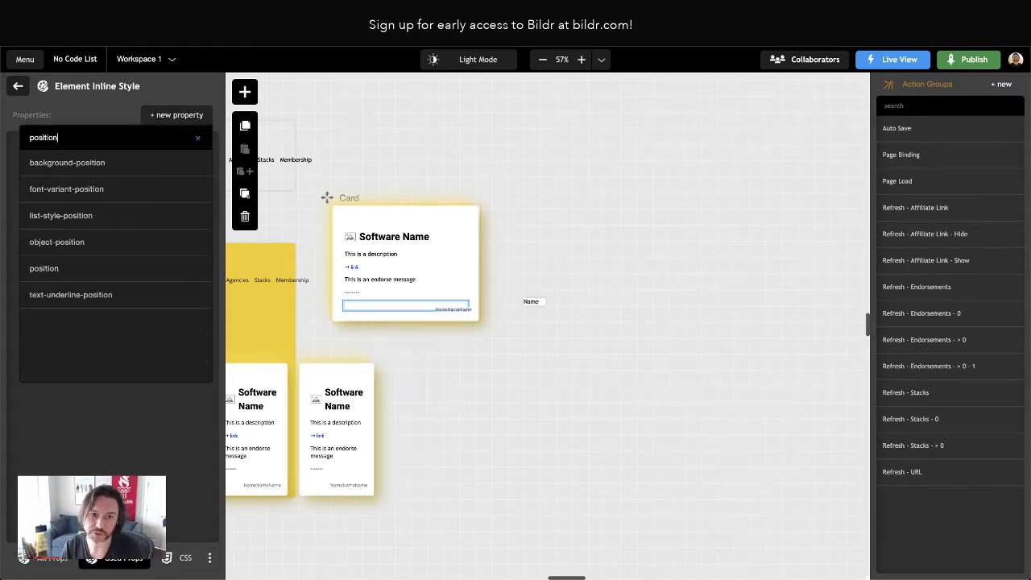
left_click(74, 269)
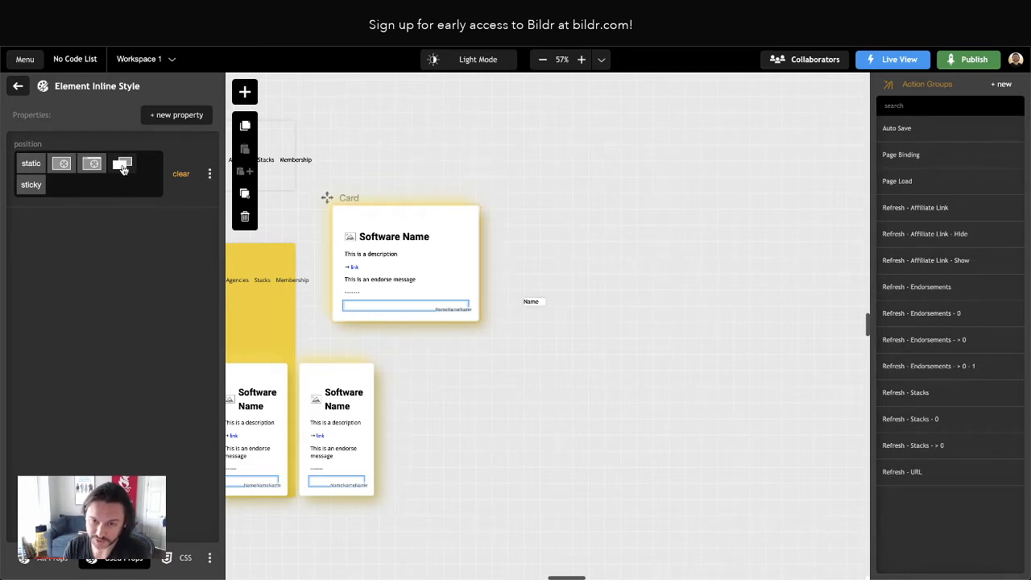
left_click(123, 166)
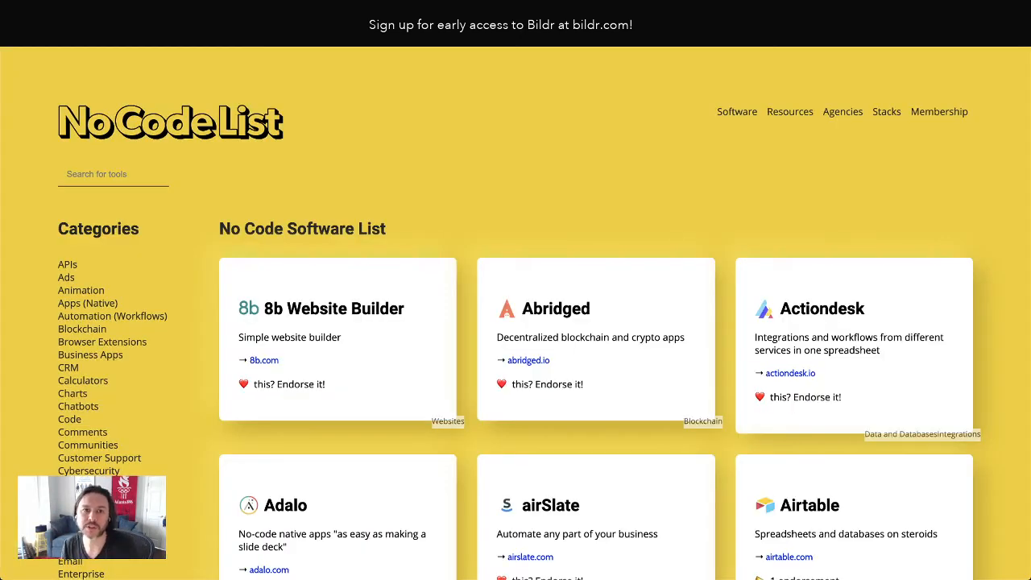
Reload the live preview and inspect the Websites category label, toggling its list item's background-color off and back on
key("super+r")
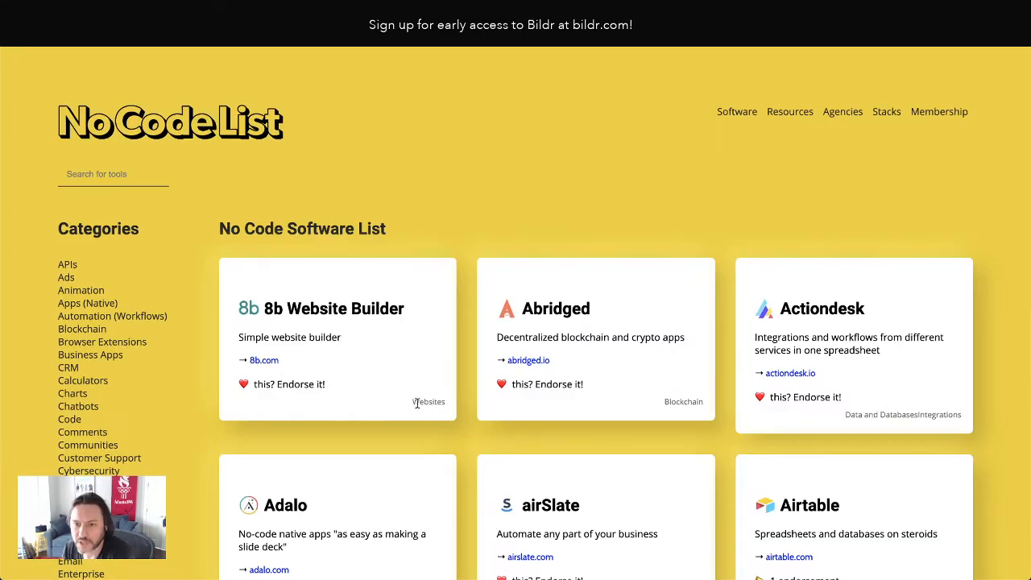
right_click(425, 401)
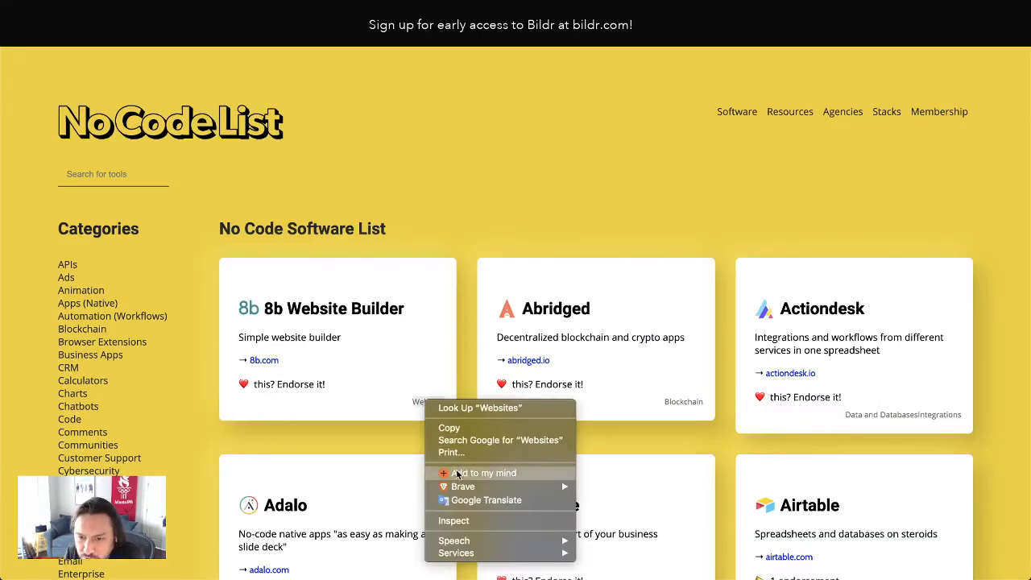
left_click(474, 521)
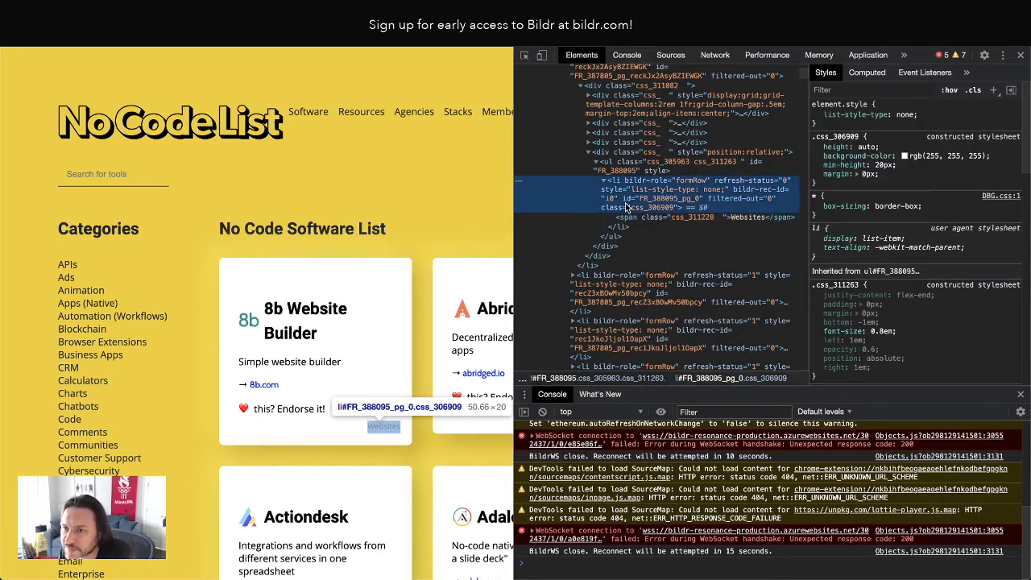
left_click(633, 208)
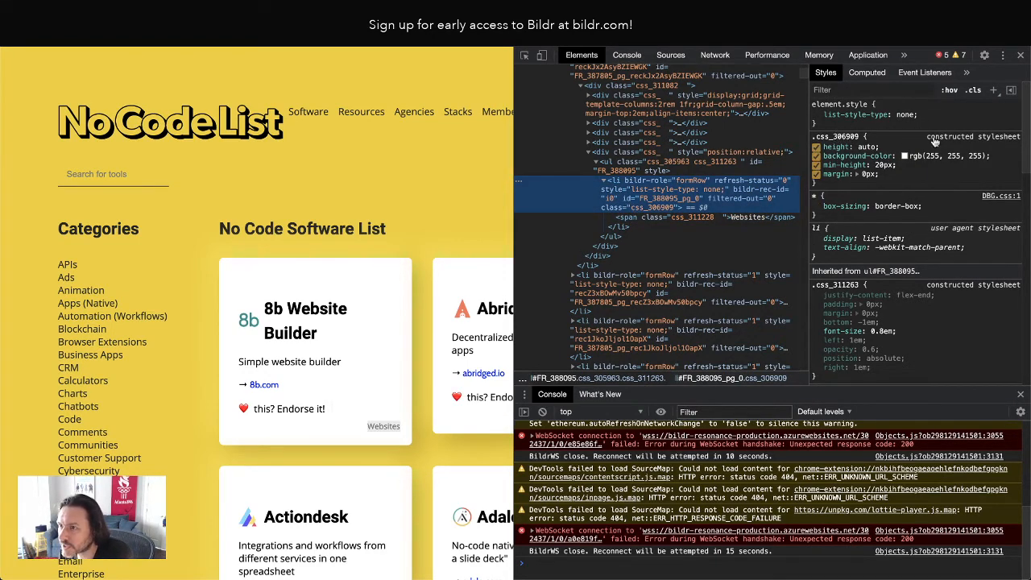
left_click(974, 157)
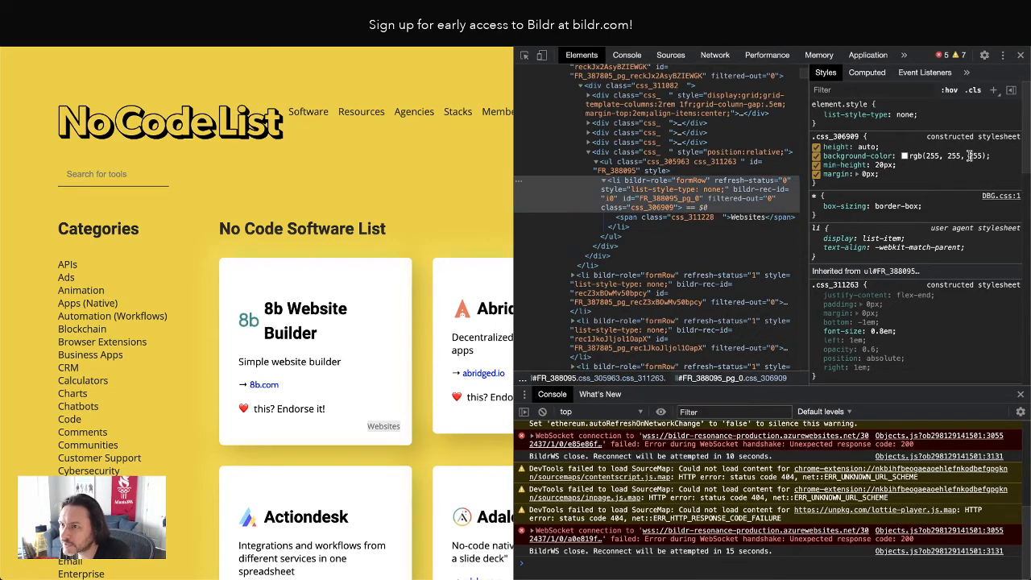
left_click(816, 157)
left_click(816, 156)
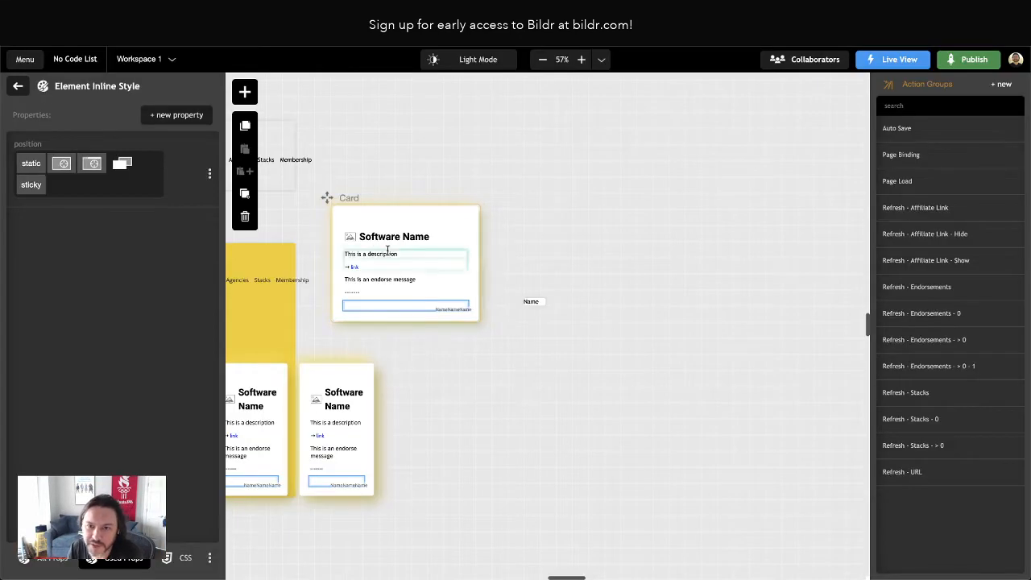
Open the styling settings of the Category page
left_click(542, 304)
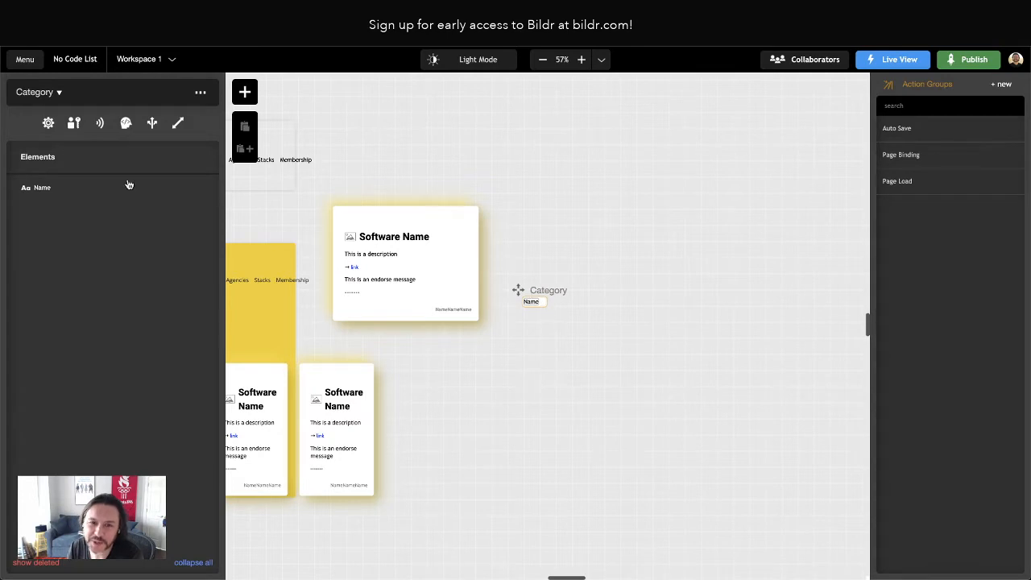
left_click(48, 122)
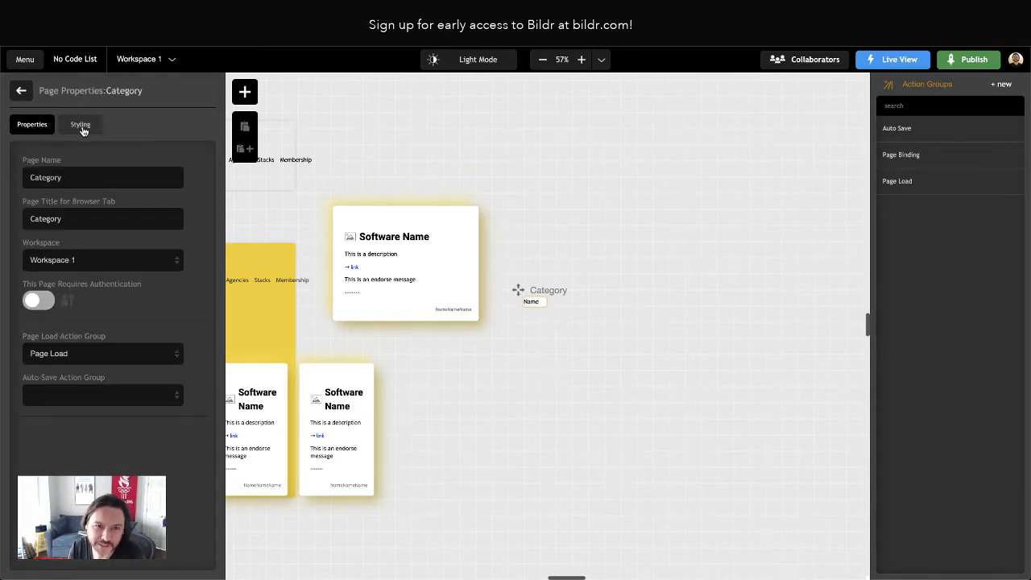
left_click(81, 125)
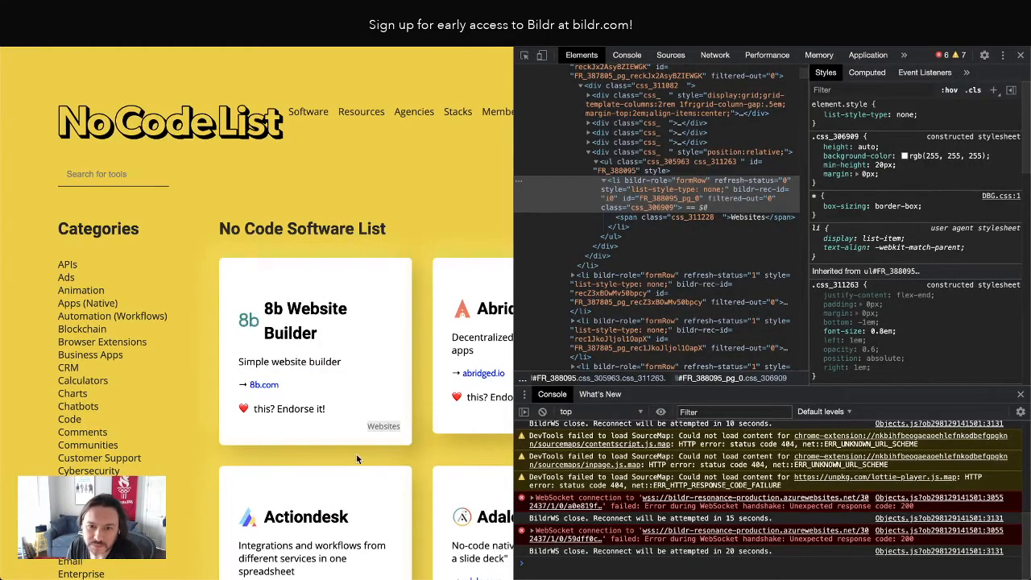
Reload the live preview, close the developer tools and review the category labels' placement across the software cards
scroll(434, 433, "right", 4)
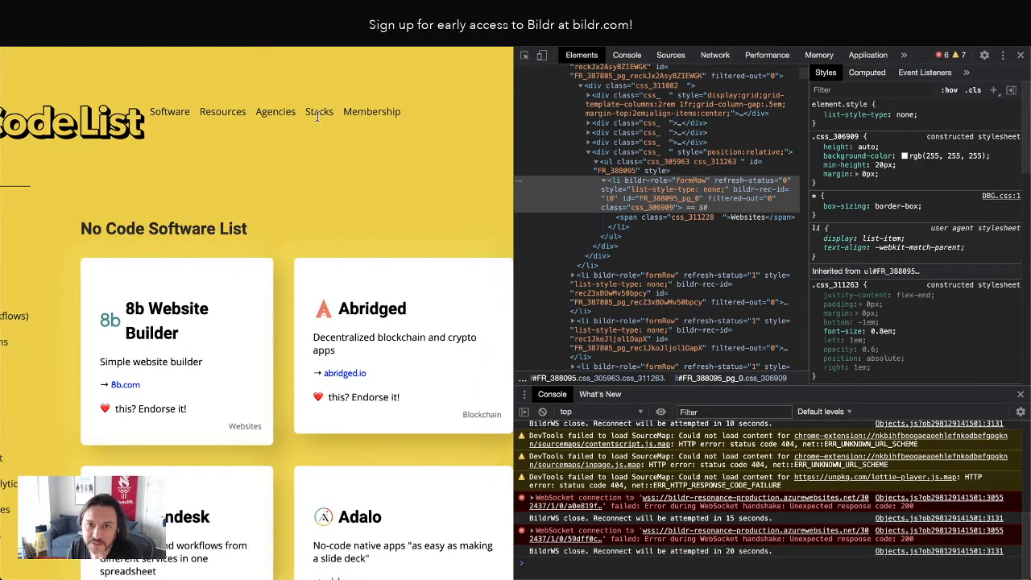
left_click(57, 38)
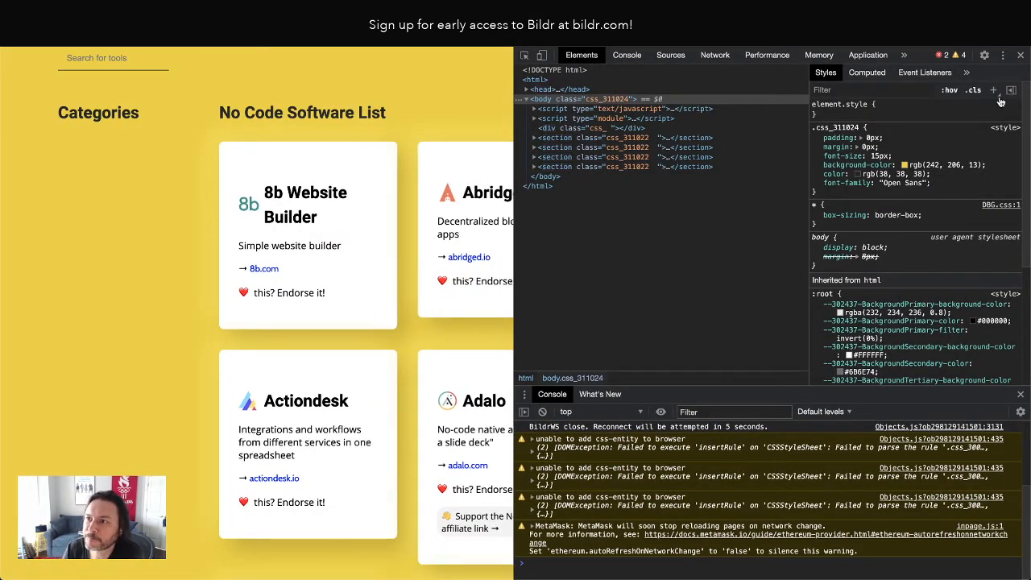
left_click(1021, 55)
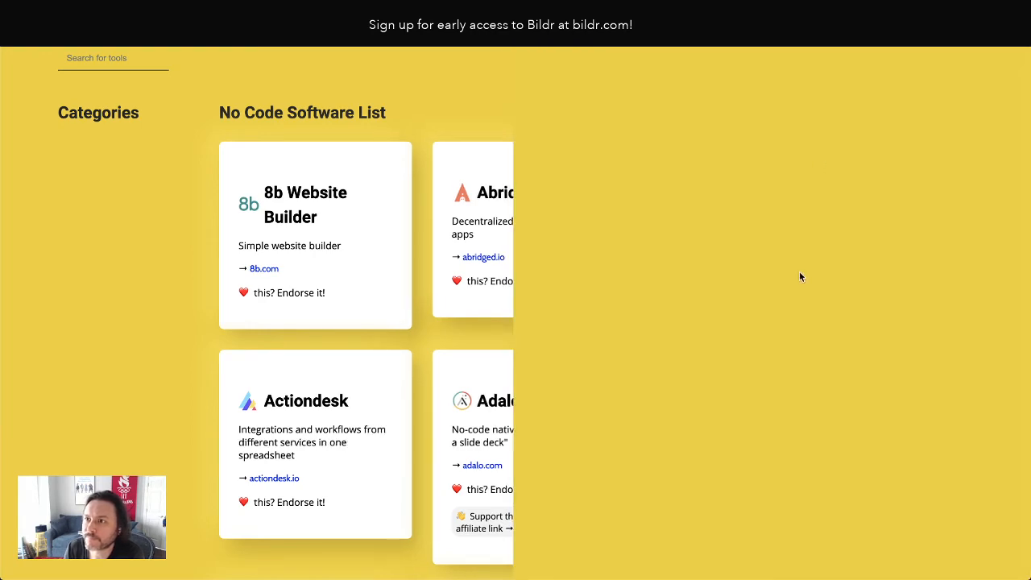
scroll(573, 177, "down", 3)
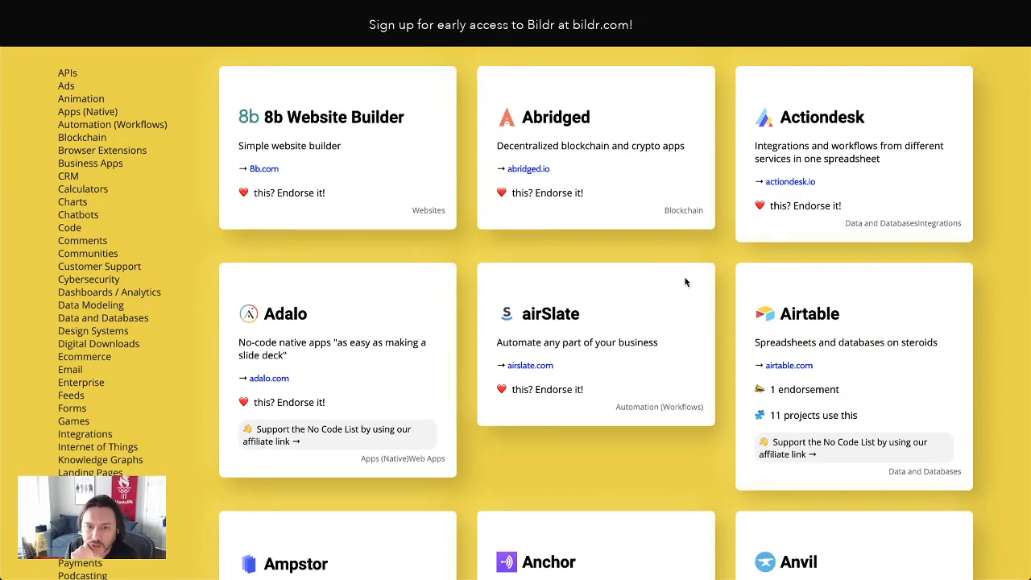
scroll(684, 278, "down", 3)
scroll(685, 277, "down", 3)
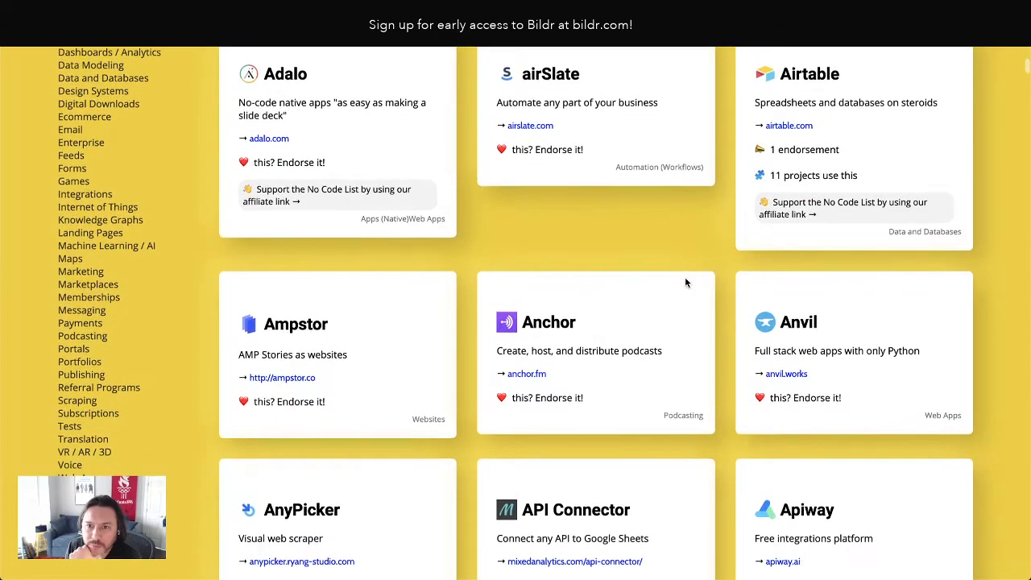
scroll(685, 276, "up", 3)
scroll(682, 284, "up", 3)
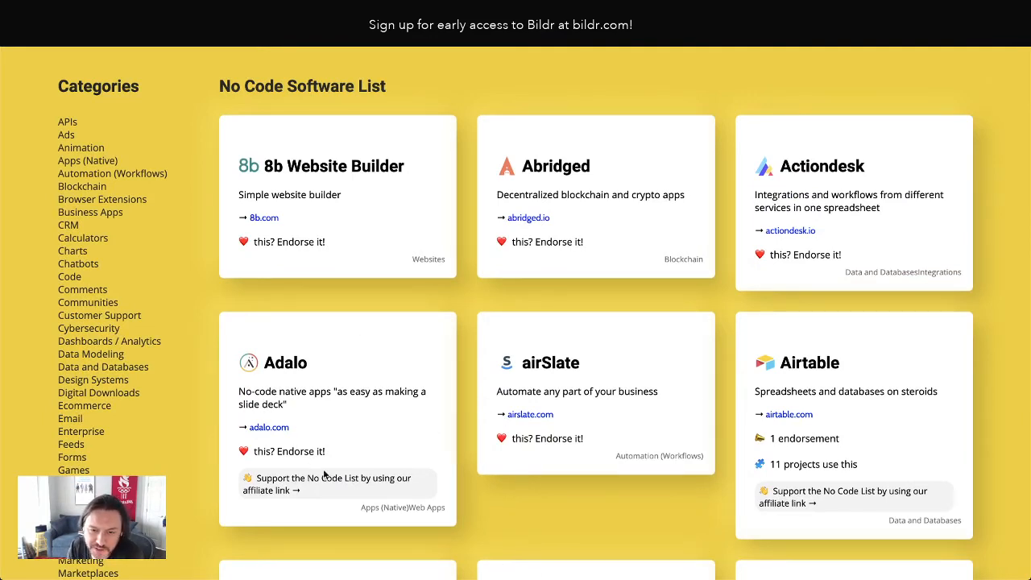
scroll(379, 312, "up", 1)
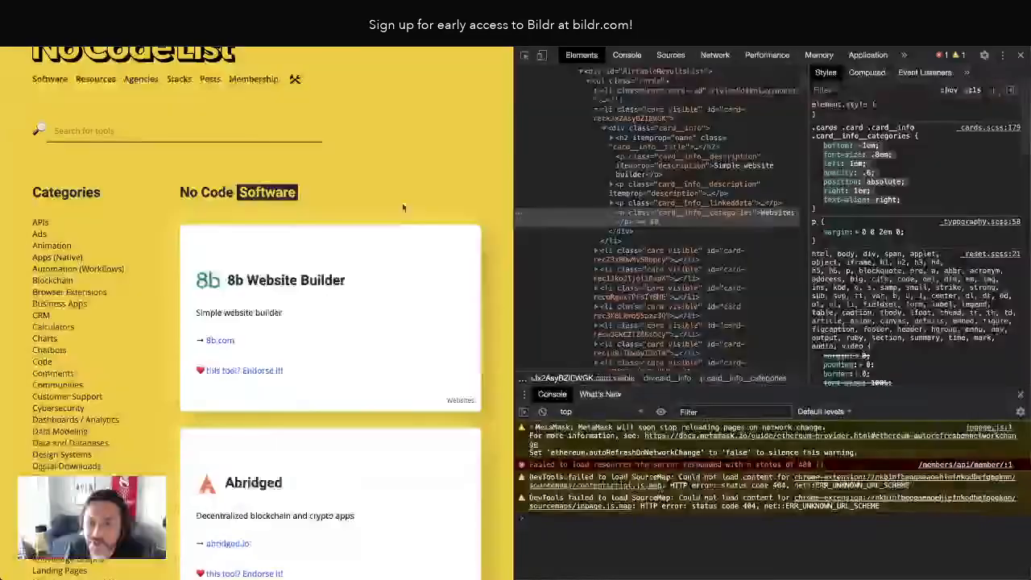
Check the category labels on the original site's cards and look through the No Code Software List columns in the Airtable base
scroll(392, 250, "down", 10)
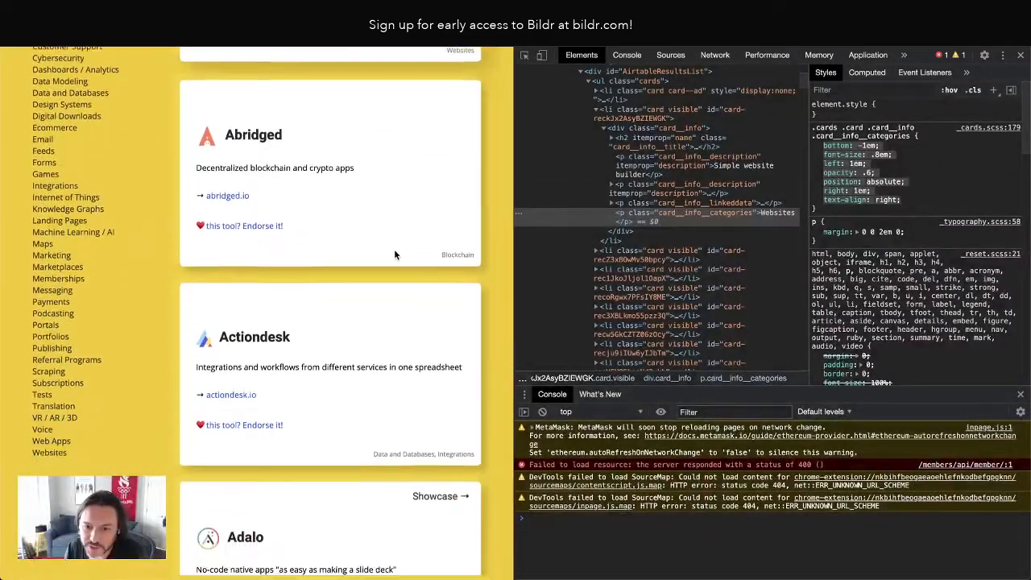
scroll(406, 251, "up", 3)
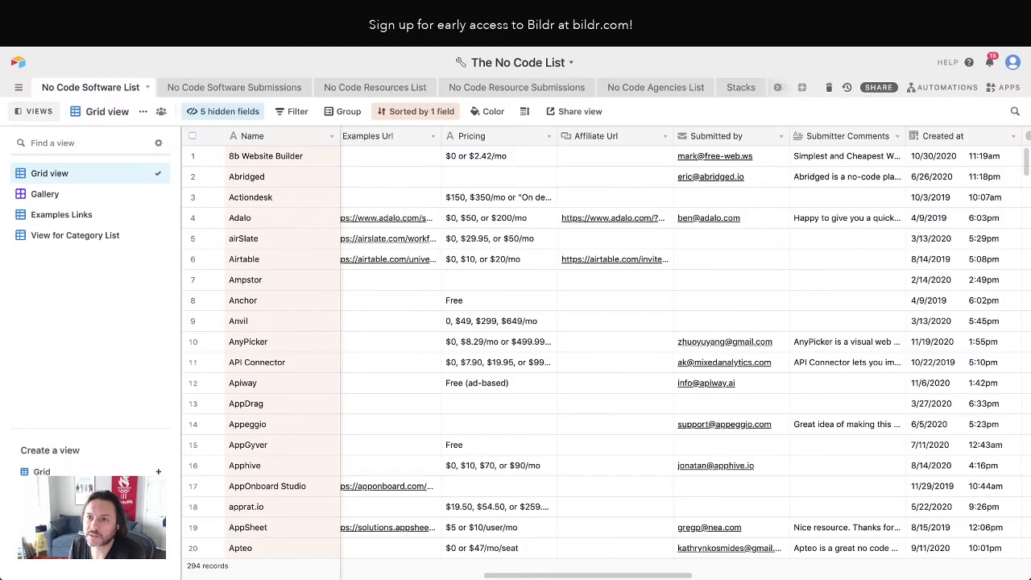
scroll(629, 92, "right", 2)
scroll(673, 156, "right", 1)
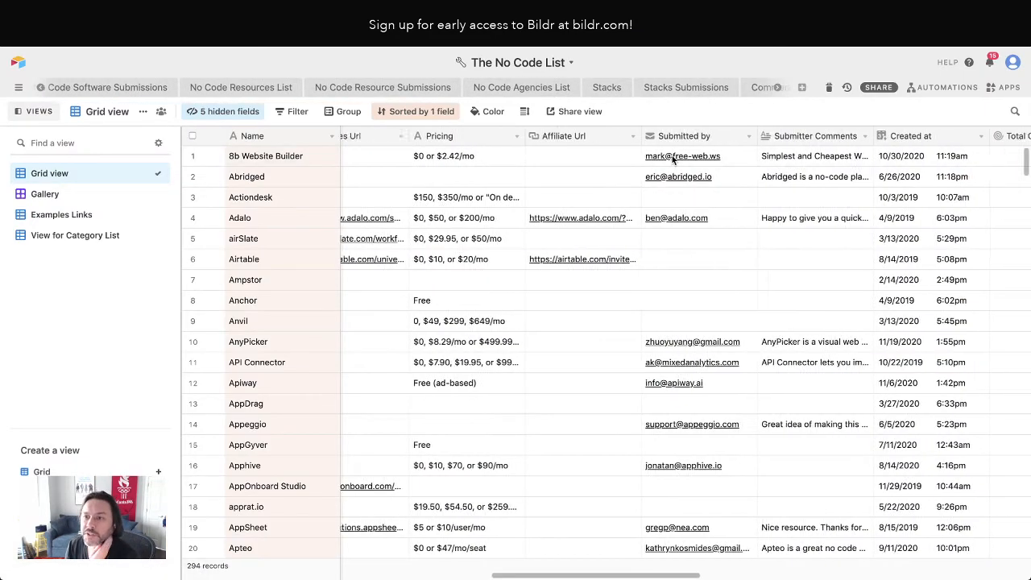
scroll(573, 168, "left", 2)
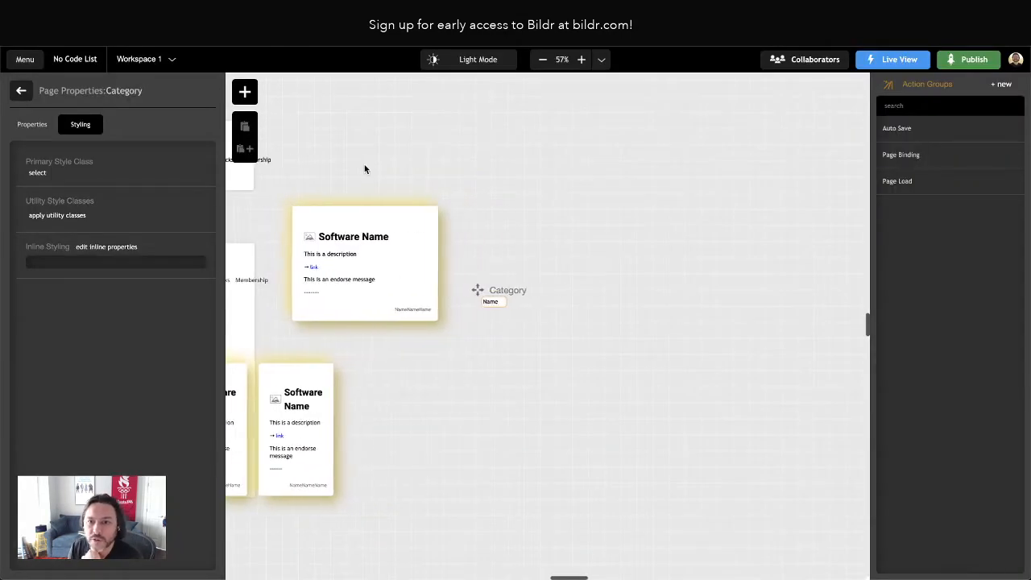
scroll(364, 170, "right", 1)
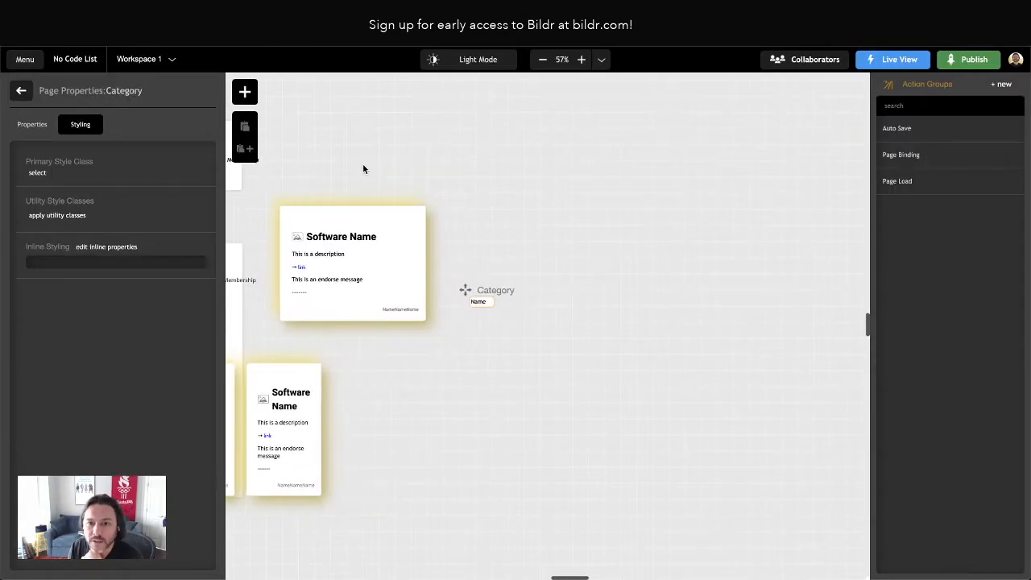
scroll(364, 168, "left", 2)
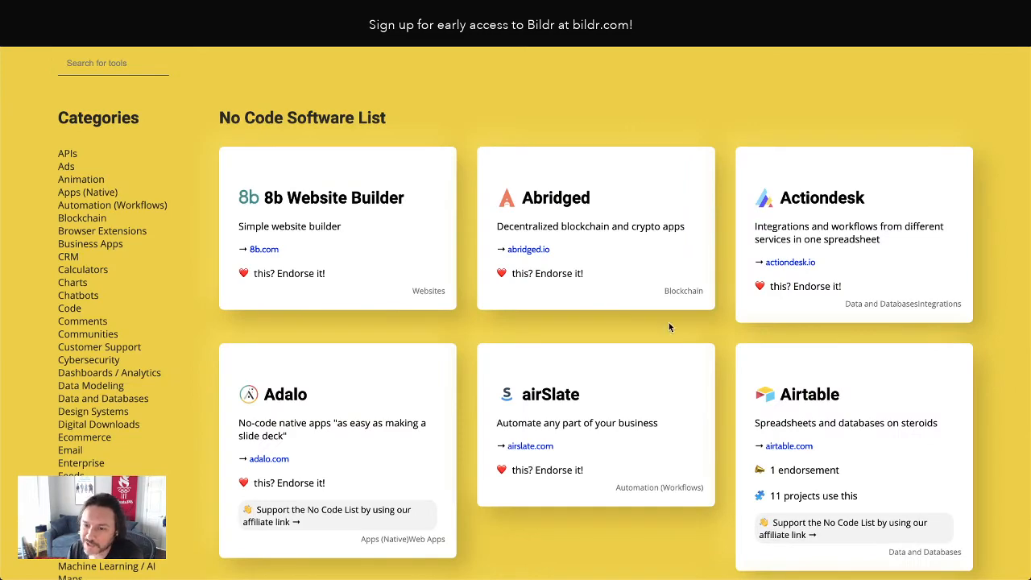
Review the endorsement, projects and affiliate link messages on the Airtable card in the live preview
scroll(669, 326, "down", 3)
left_click_drag(787, 249, 840, 247)
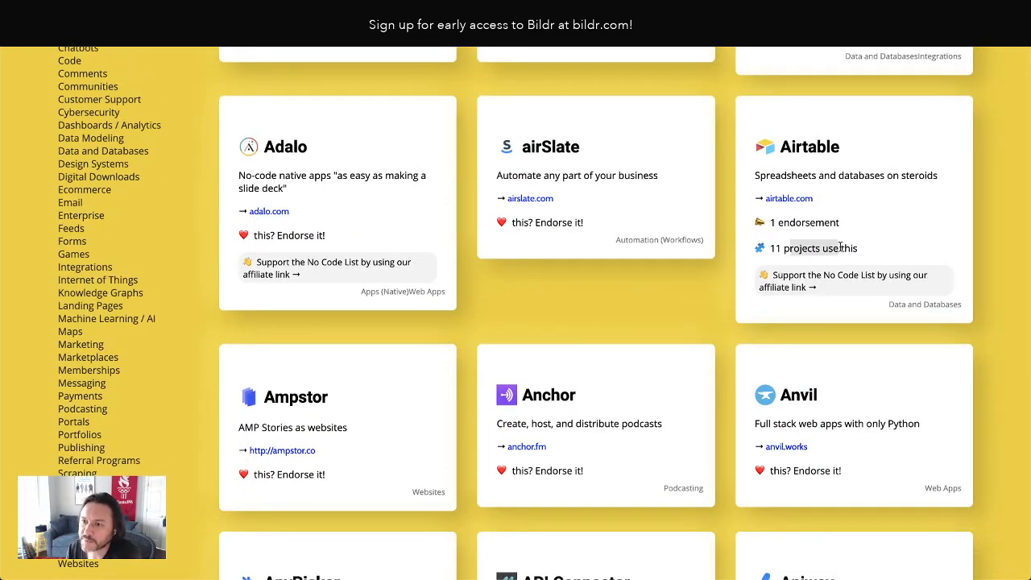
left_click_drag(791, 223, 818, 224)
left_click_drag(823, 276, 876, 291)
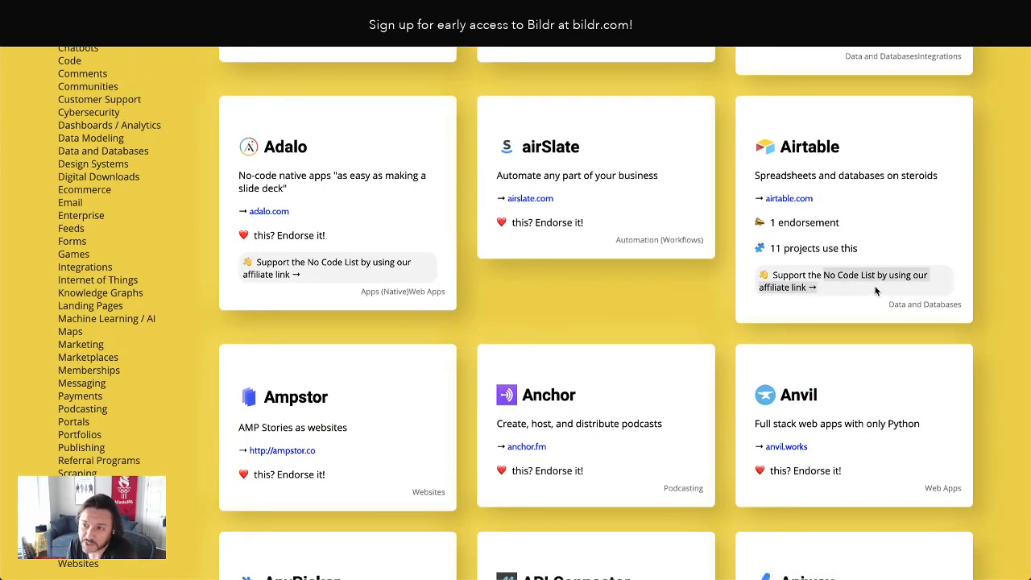
left_click(876, 288)
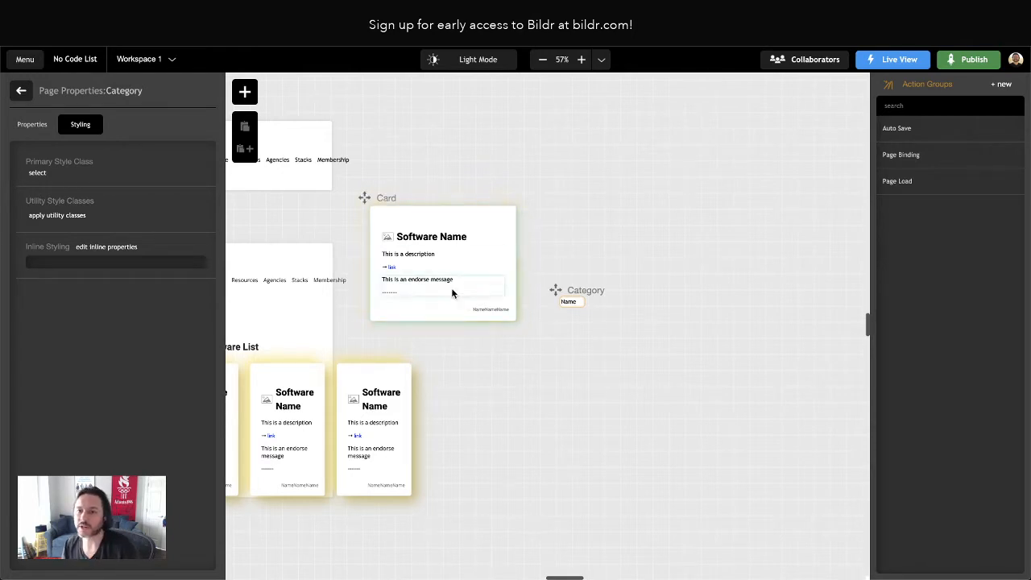
Open the Card page's Page Binding action group and examine the condition and true/false actions in Refresh - Affiliate Link
left_click(426, 314)
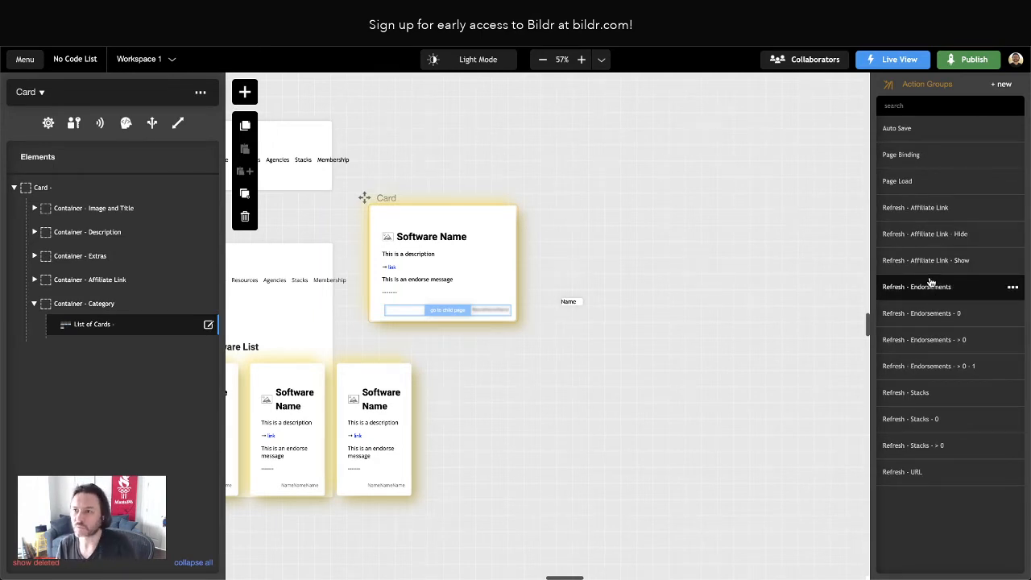
left_click(930, 158)
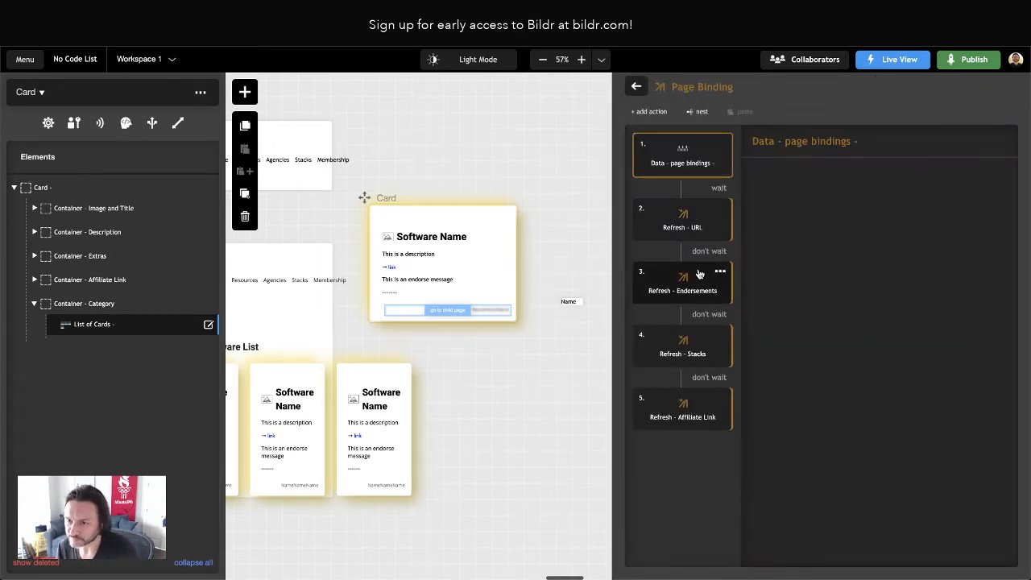
left_click(685, 419)
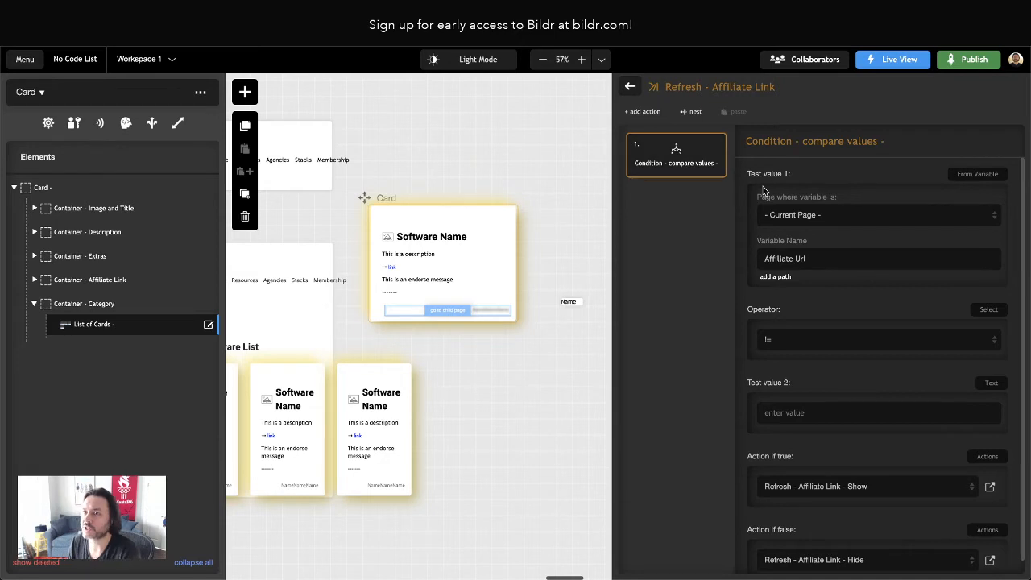
scroll(871, 242, "down", 1)
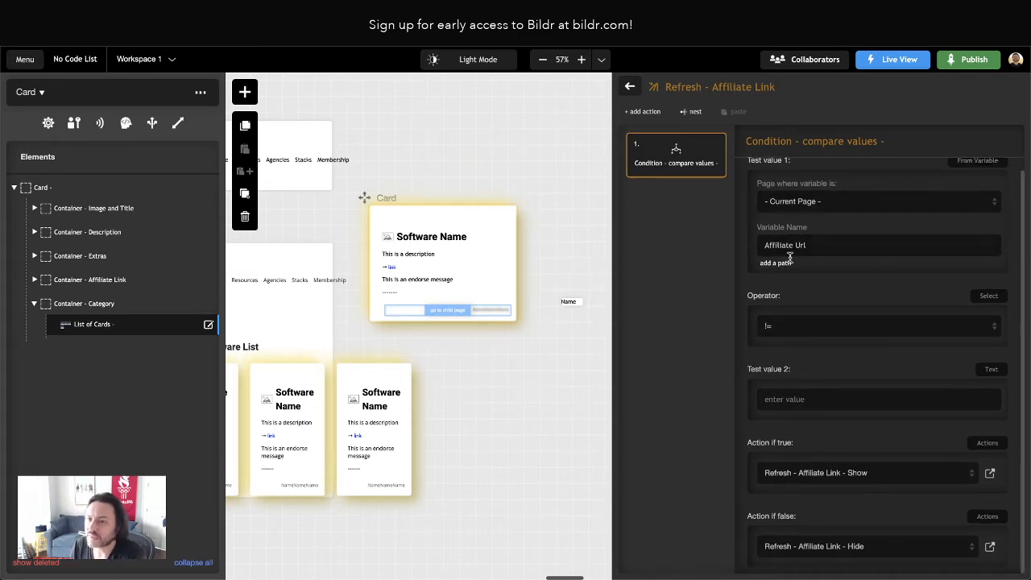
left_click(990, 473)
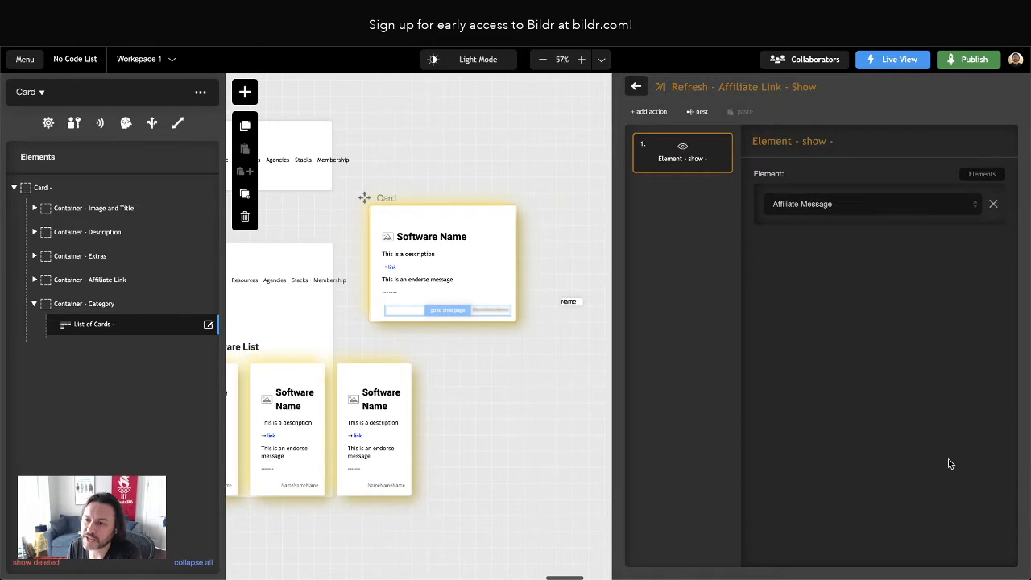
left_click(650, 111)
type("set attr")
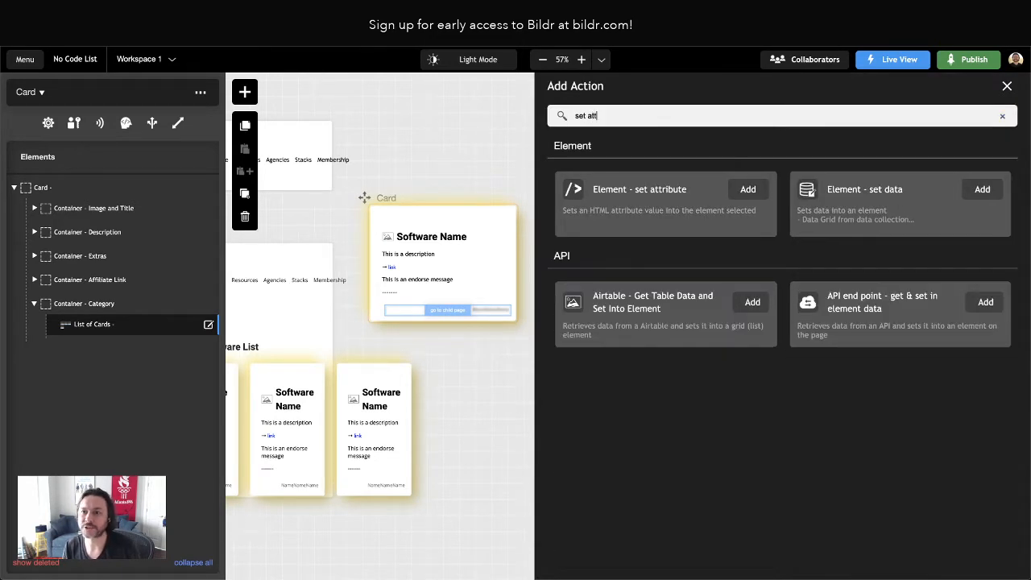
left_click(752, 190)
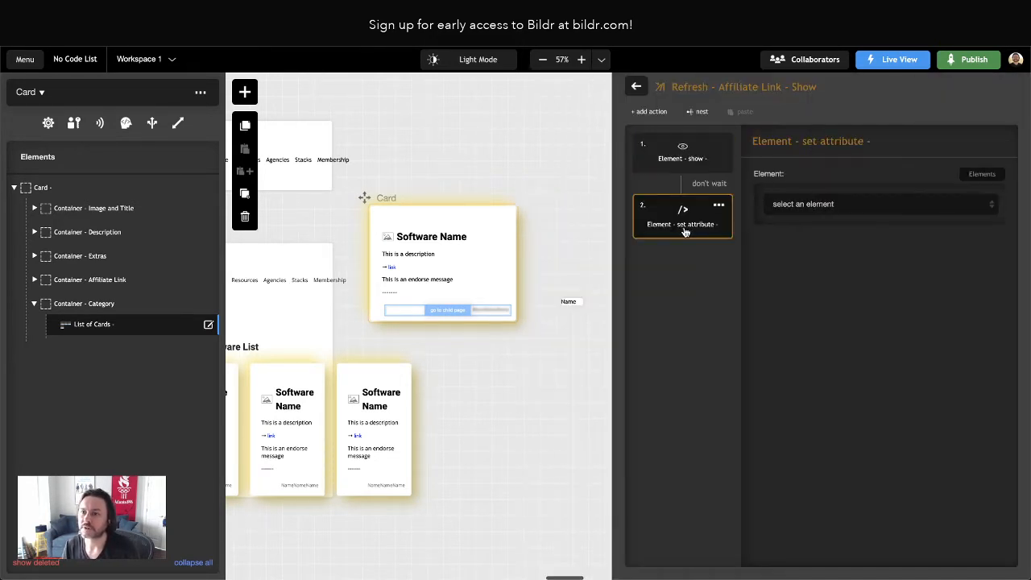
left_click(799, 203)
scroll(873, 292, "down", 5)
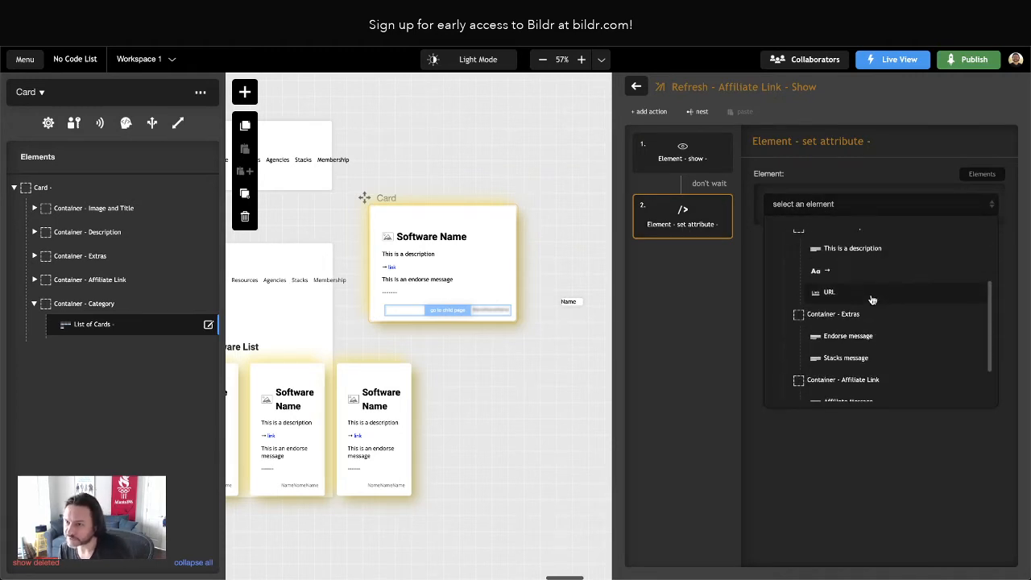
left_click(859, 347)
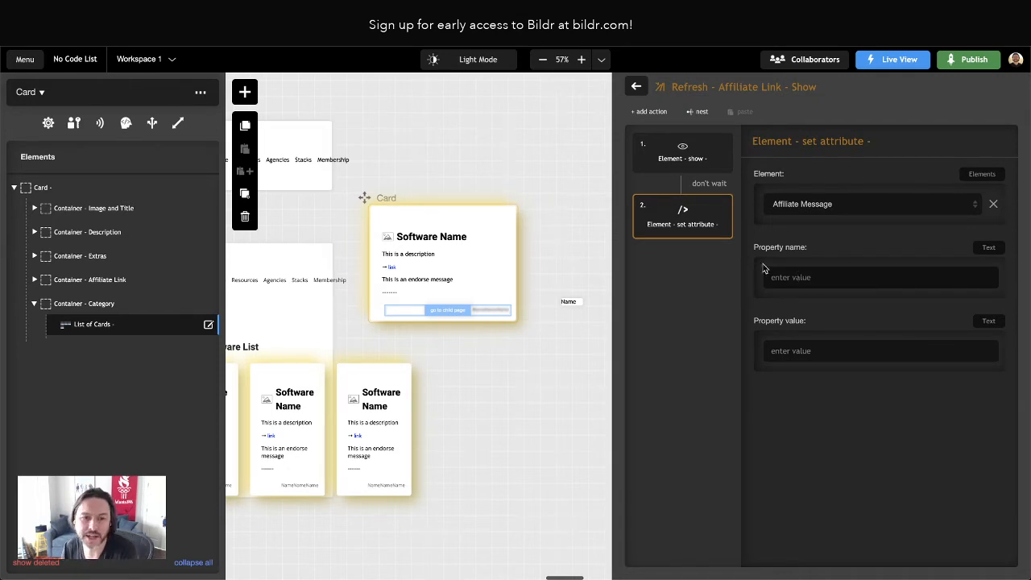
mouse_move(723, 208)
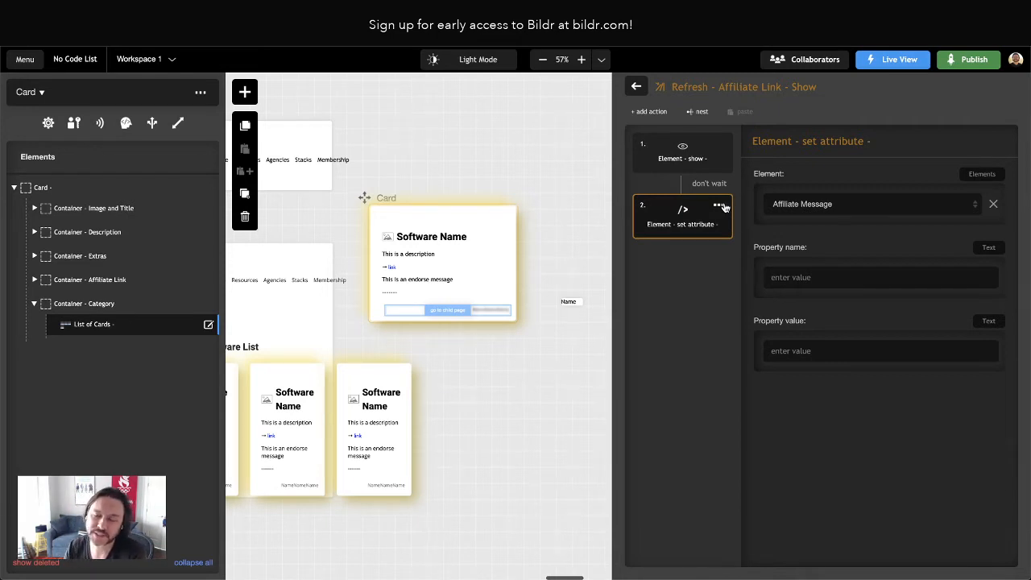
left_click(719, 206)
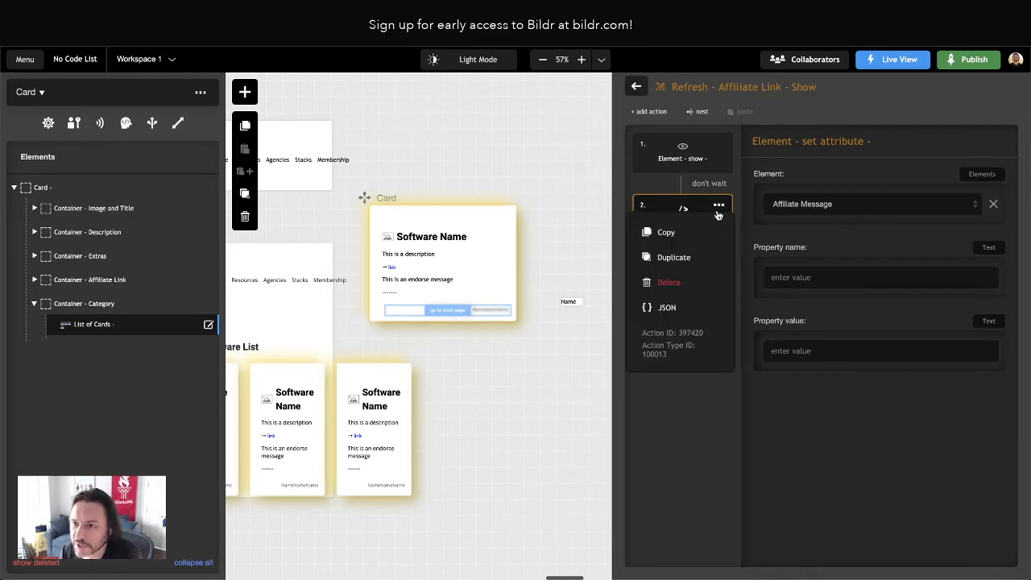
left_click(673, 283)
Create a new action group on the Card page named "Open - Affiliate Link"
left_click(635, 87)
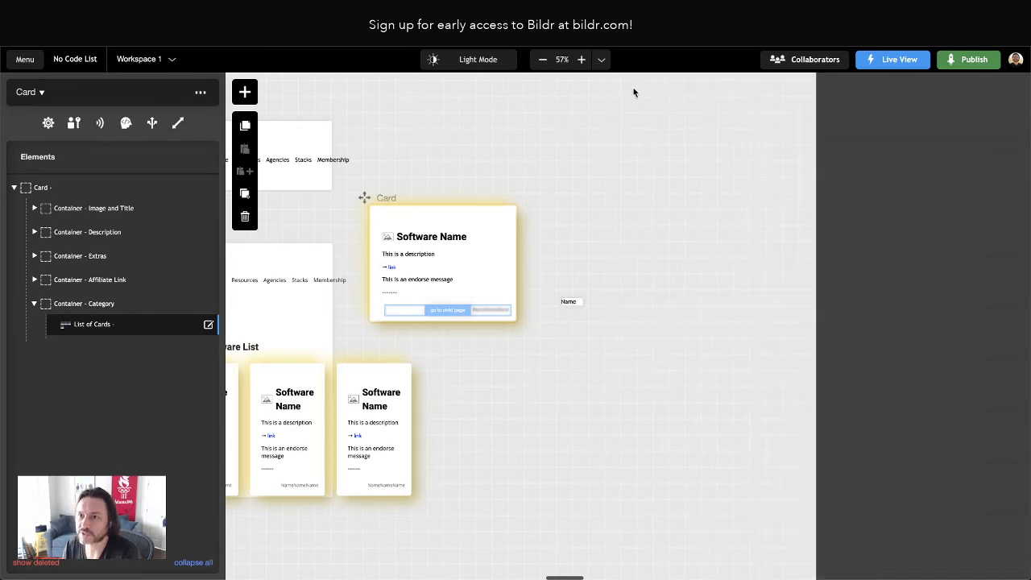
left_click(1003, 84)
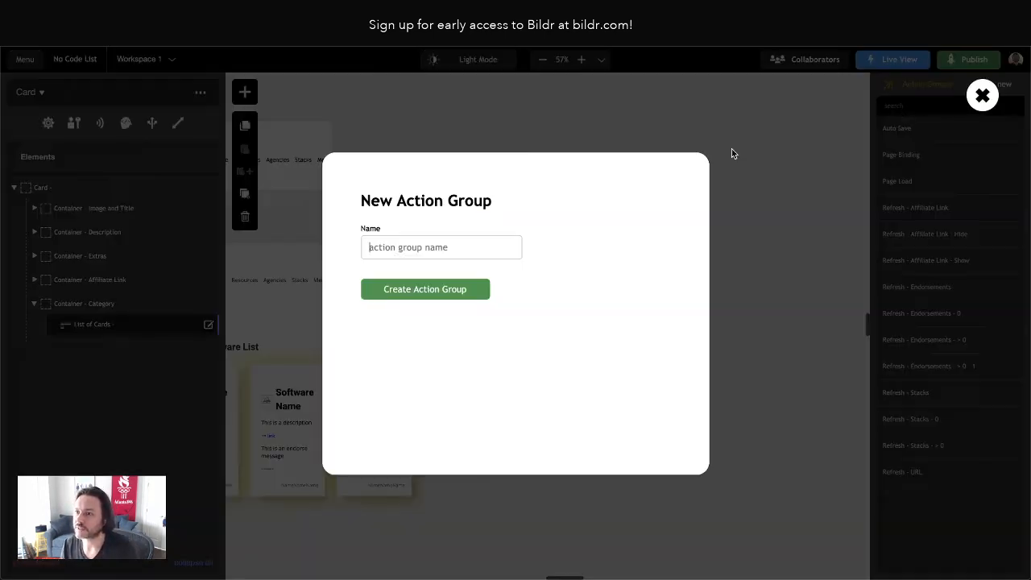
left_click(390, 247)
type("Open - Affiliate Link")
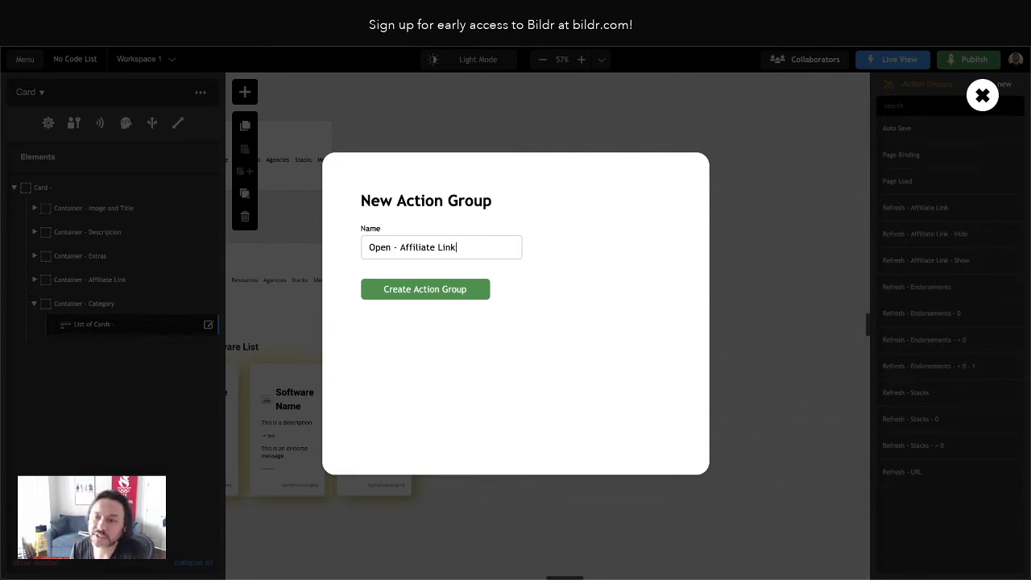
key("Return")
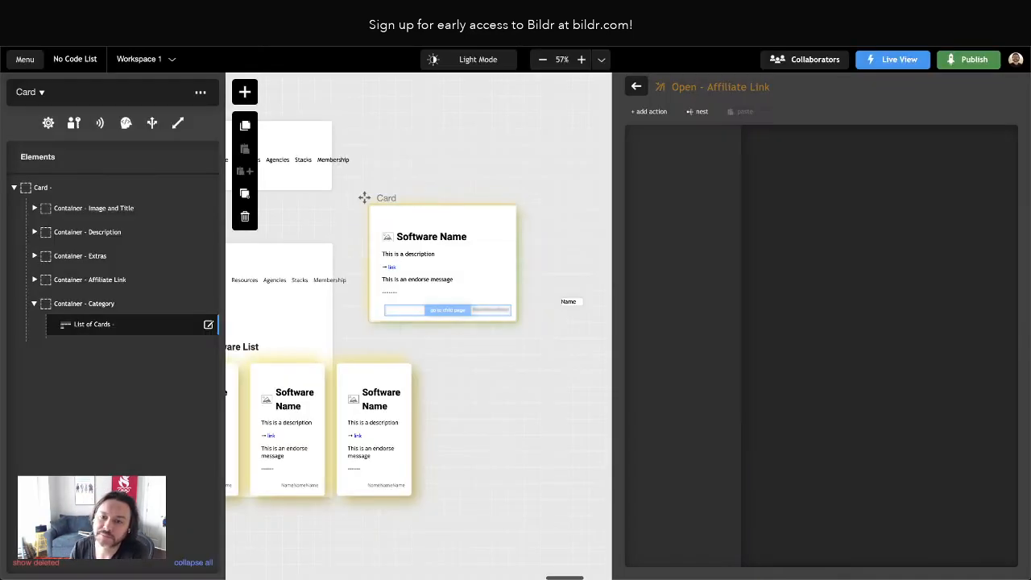
Add an Open page into Browser Tab/Window action to Open - Affiliate Link and make it open into a New Tab
left_click(661, 114)
type("open")
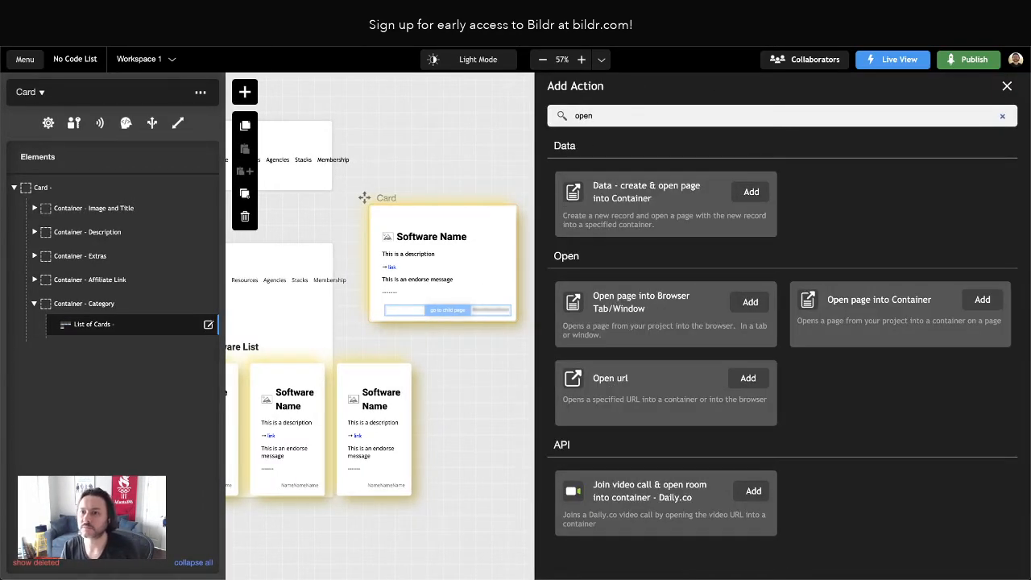
left_click(750, 301)
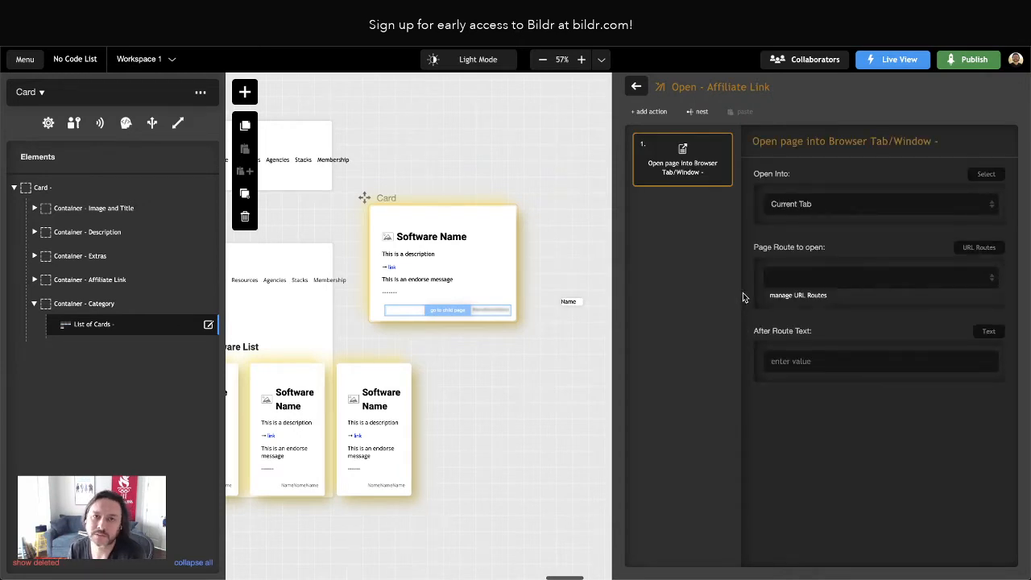
left_click(813, 207)
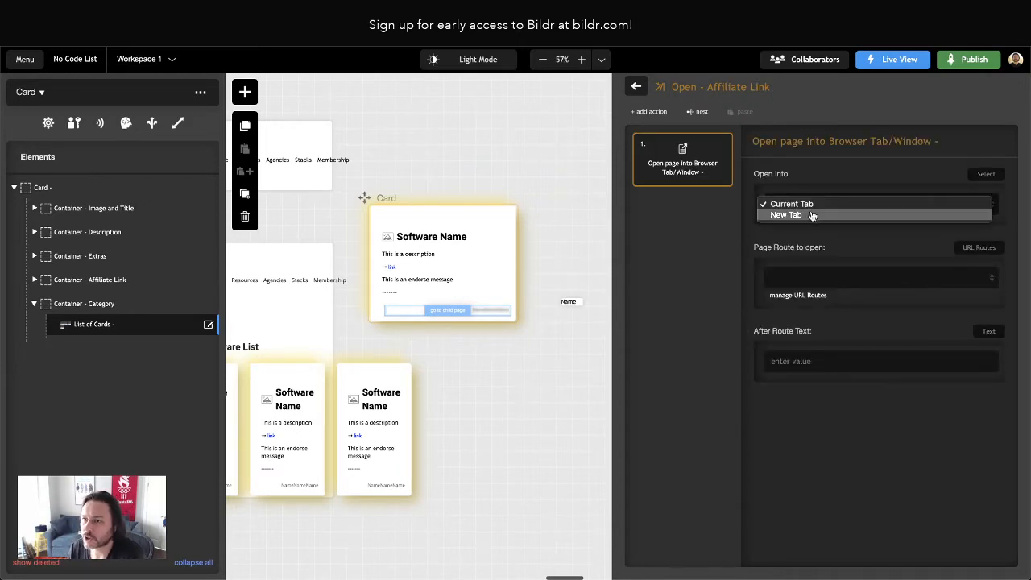
left_click(812, 215)
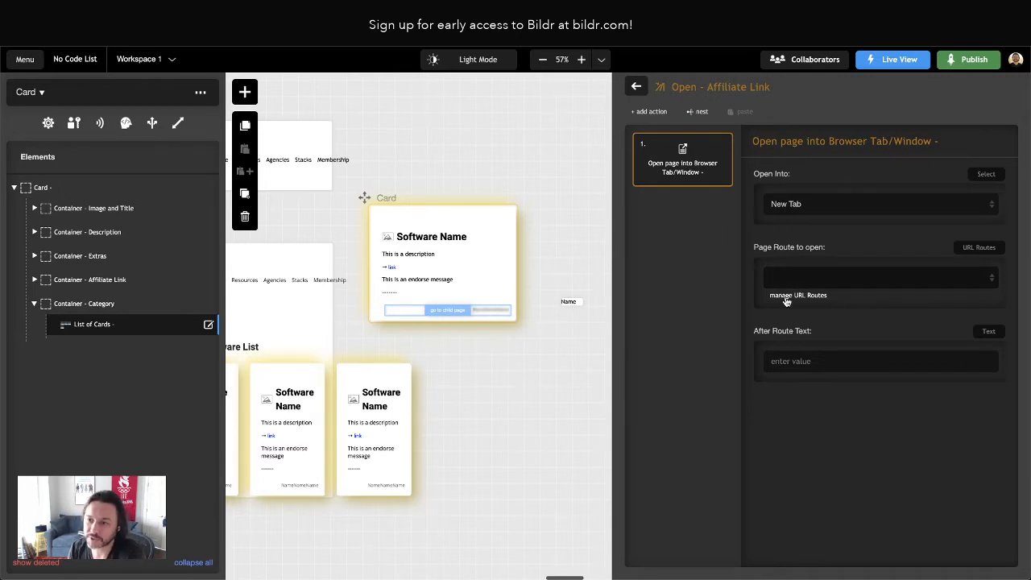
Take the page route to open from the current page's variable Affiliate Url, checking the field name against the Airtable base
left_click(971, 251)
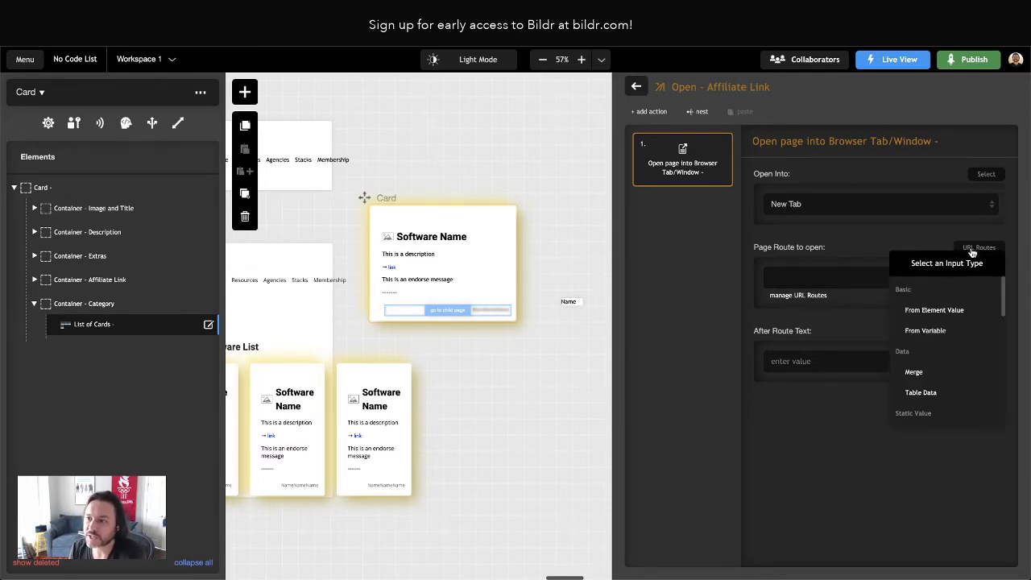
left_click(933, 327)
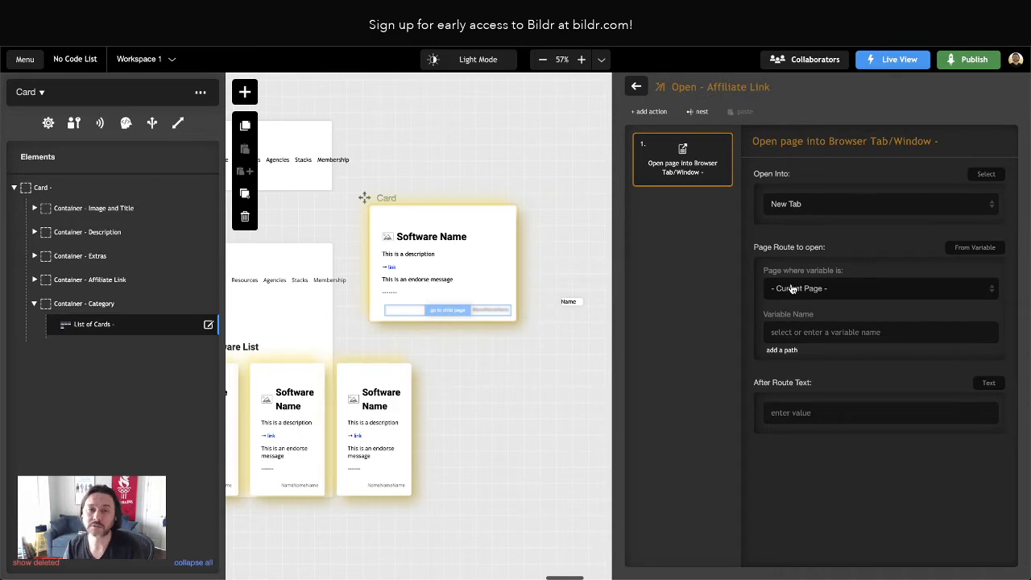
left_click(600, 14)
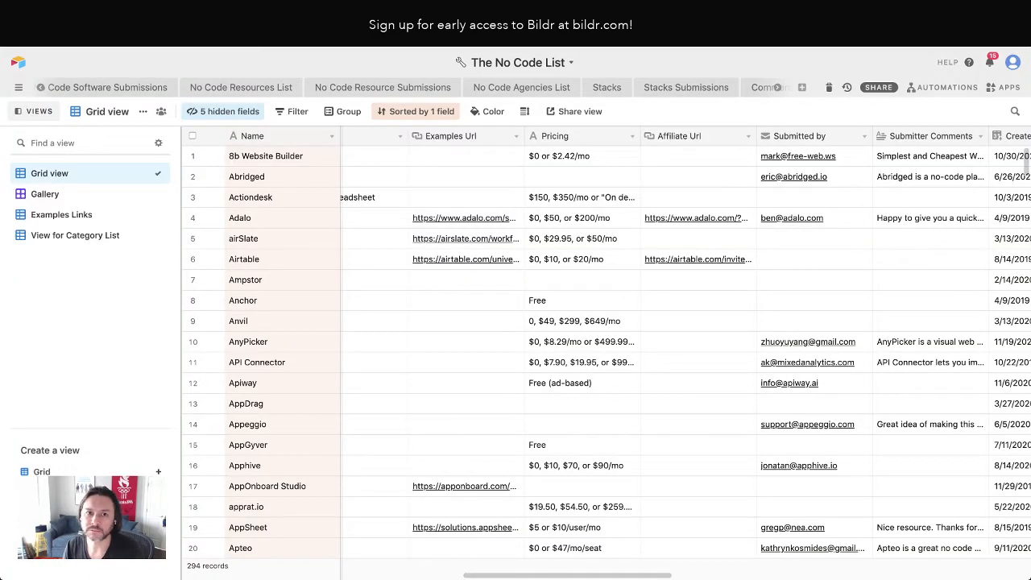
left_click(532, 18)
left_click(788, 329)
type("A")
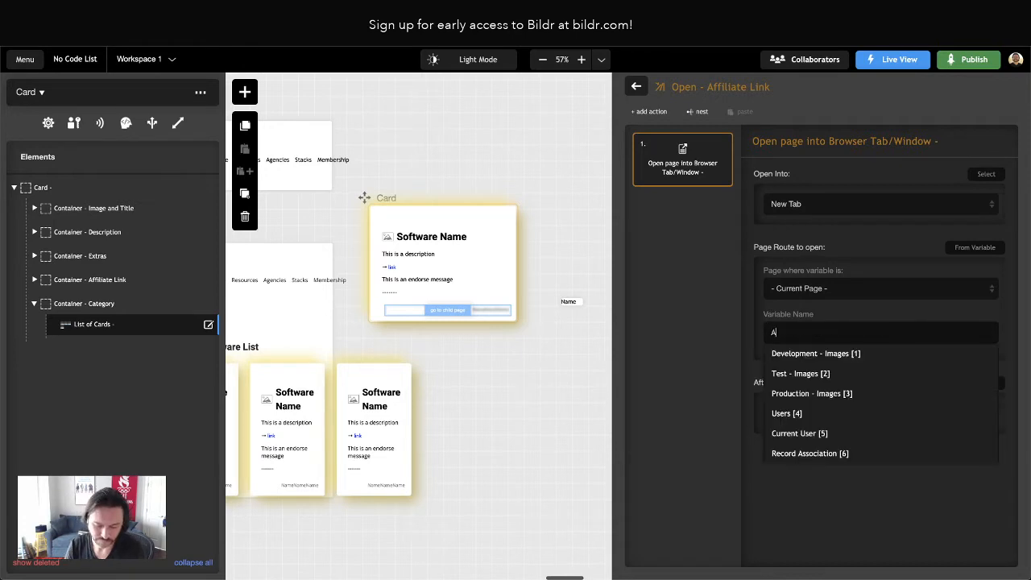
type("ffiliate Url")
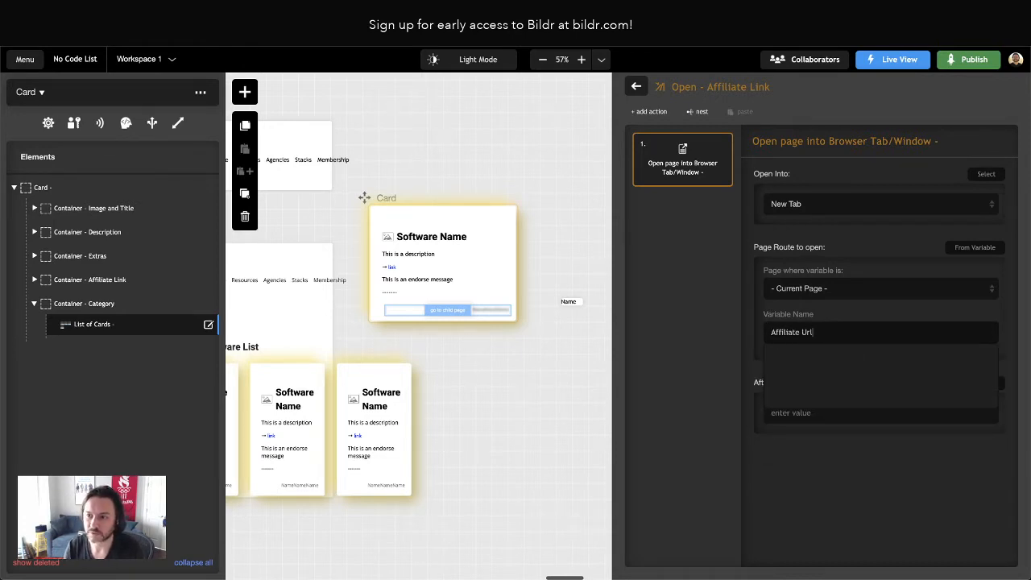
left_click(511, 150)
left_click(520, 16)
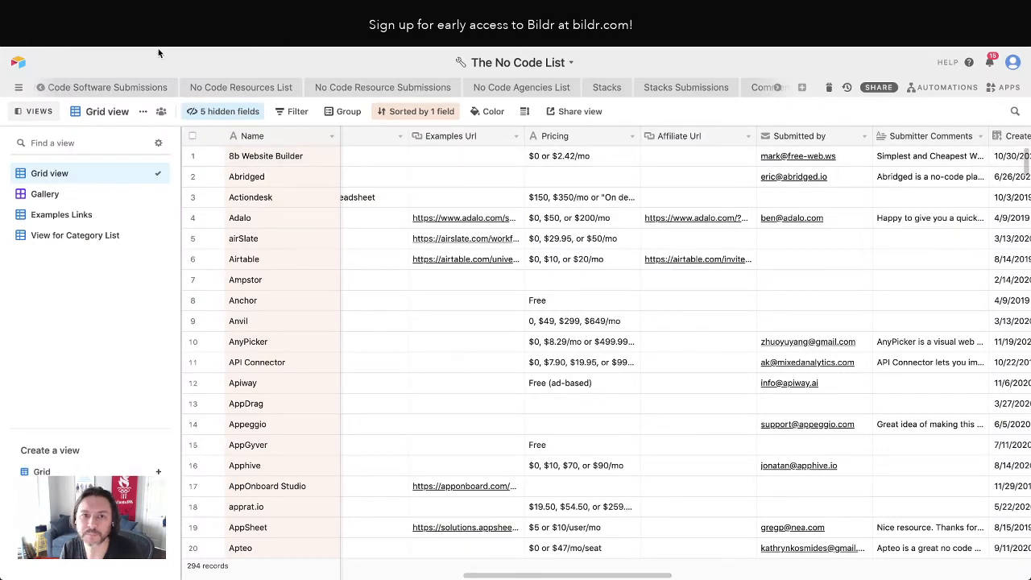
left_click(147, 28)
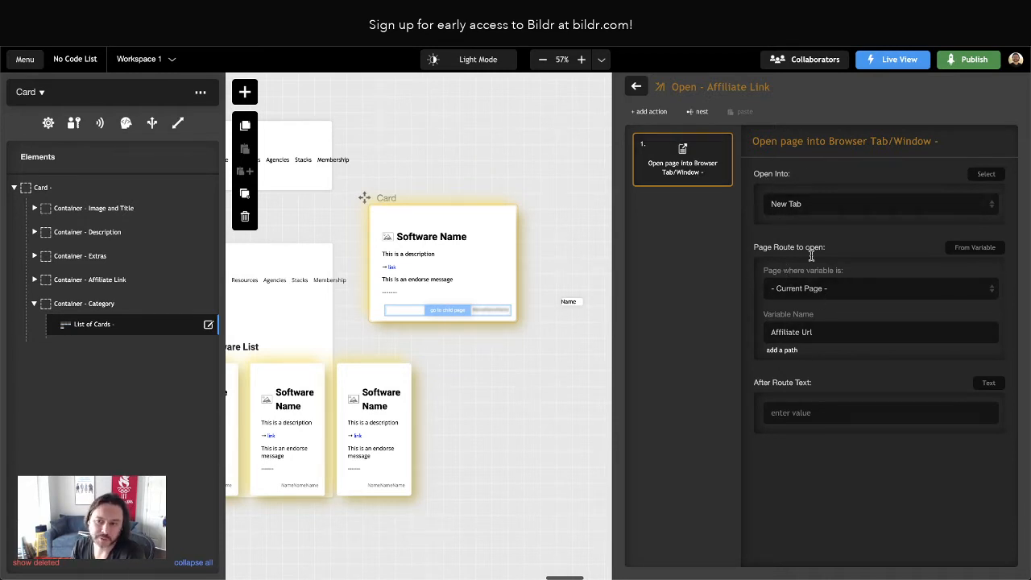
Open the settings of the Affiliate Message element inside Container - Affiliate Link on the Card page
left_click(636, 86)
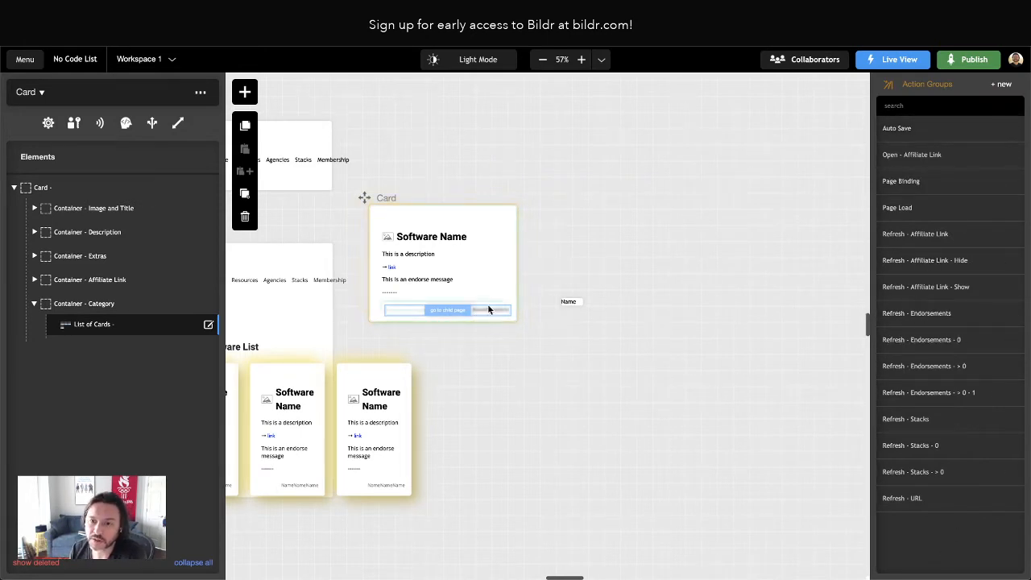
left_click(389, 293)
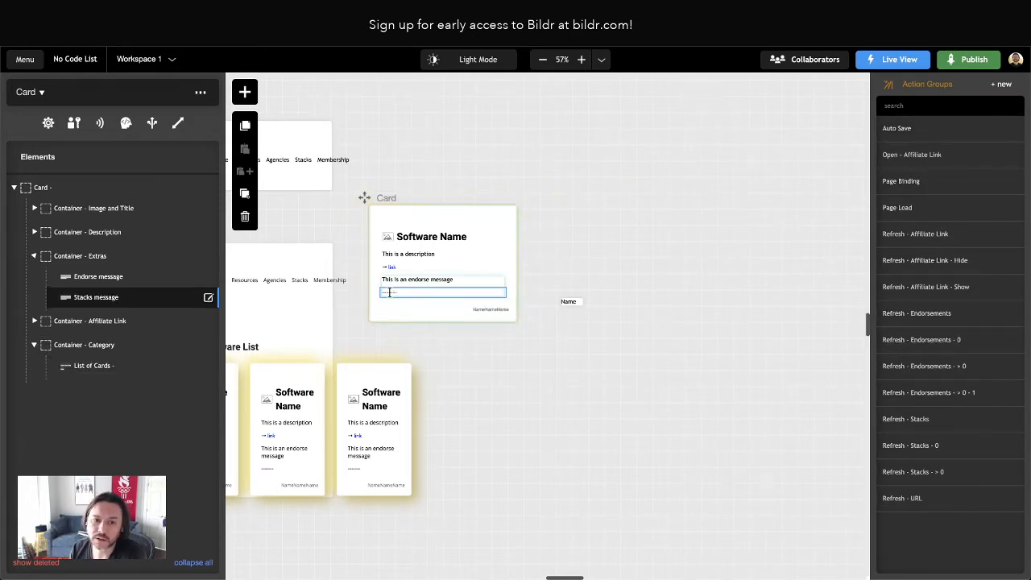
left_click(34, 323)
left_click(103, 341)
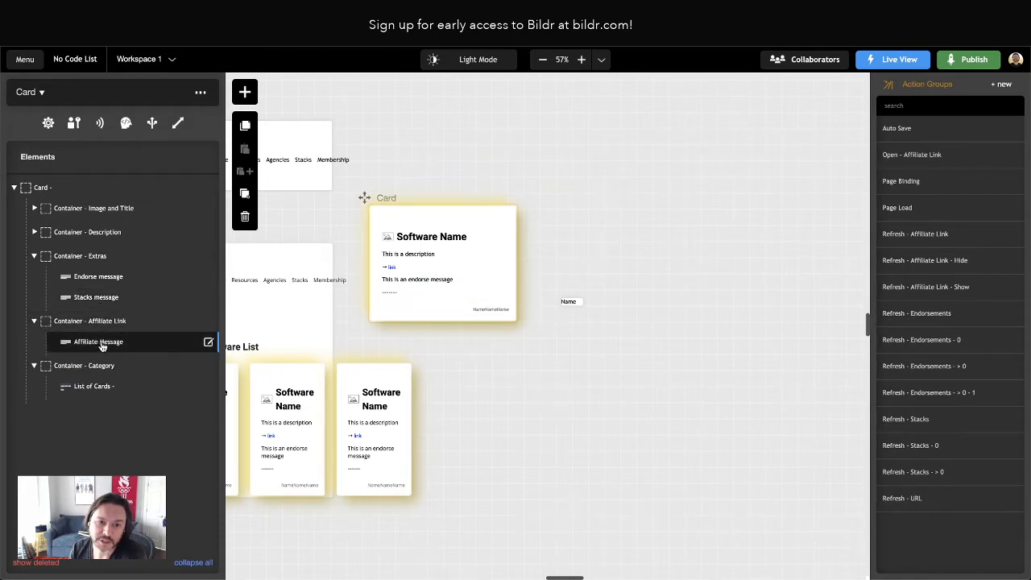
left_click(121, 342)
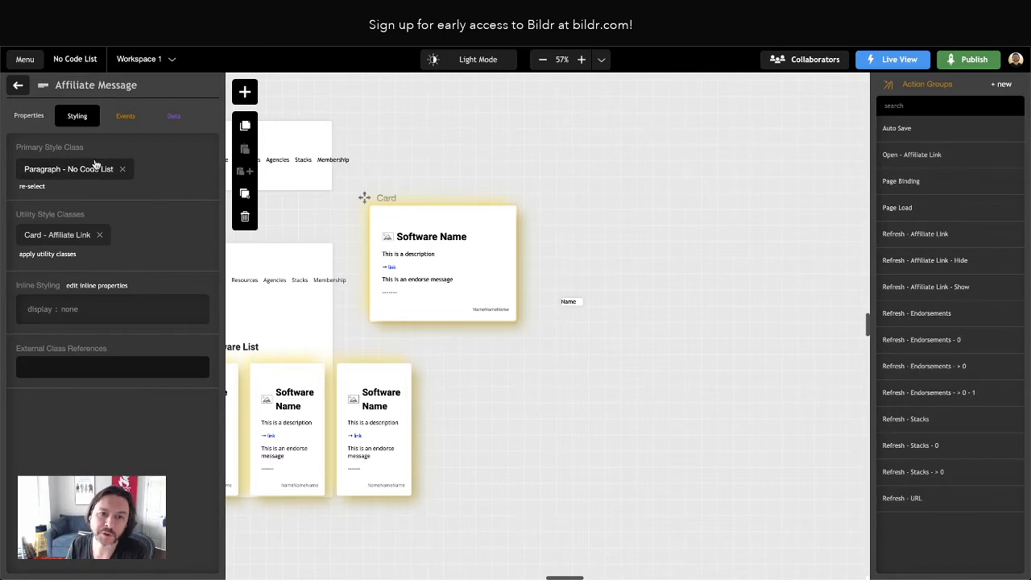
Assign the Open - Affiliate Link action group to the Affiliate Message's click event
left_click(126, 116)
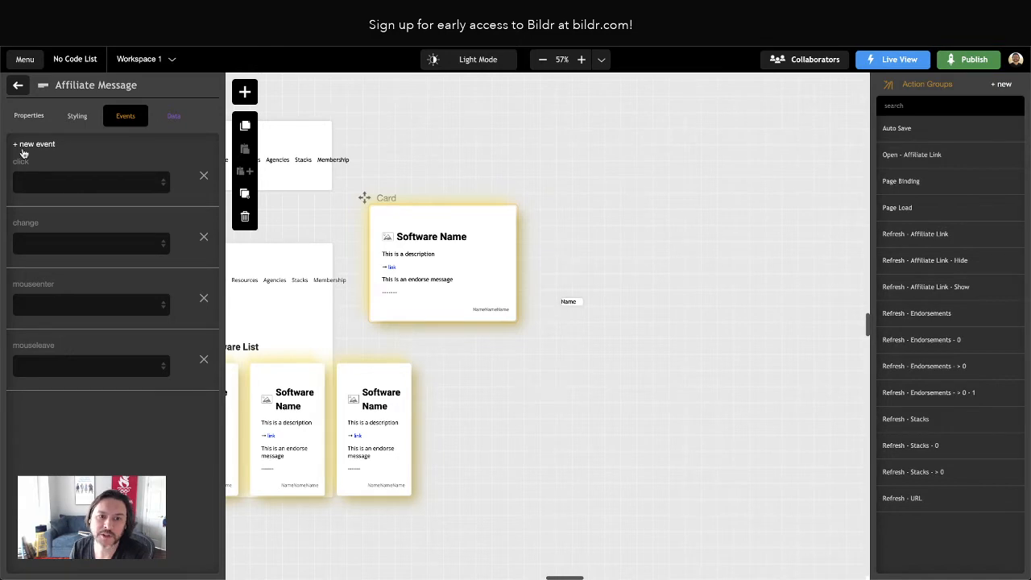
left_click(28, 146)
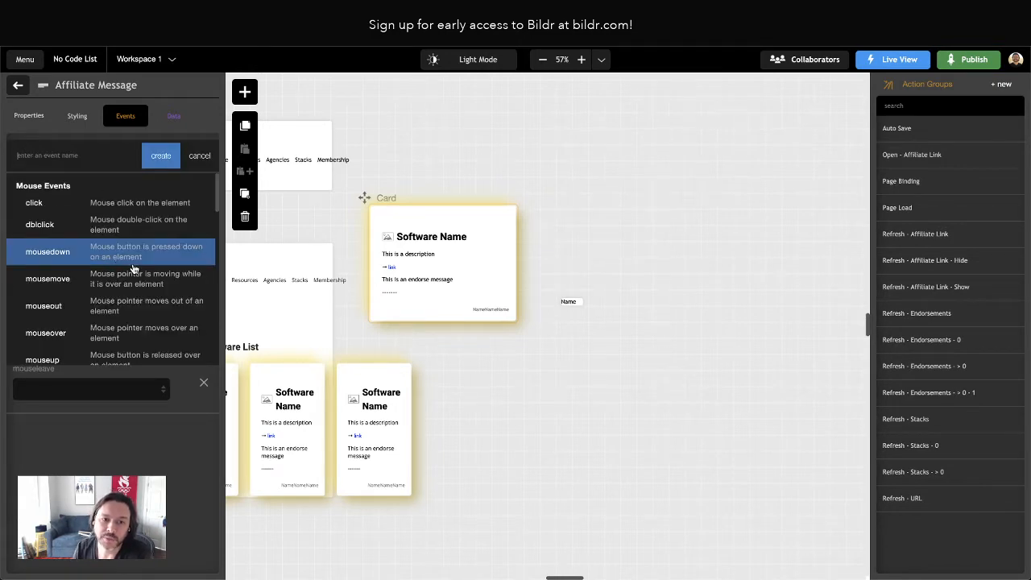
scroll(135, 270, "down", 3)
scroll(135, 270, "down", 6)
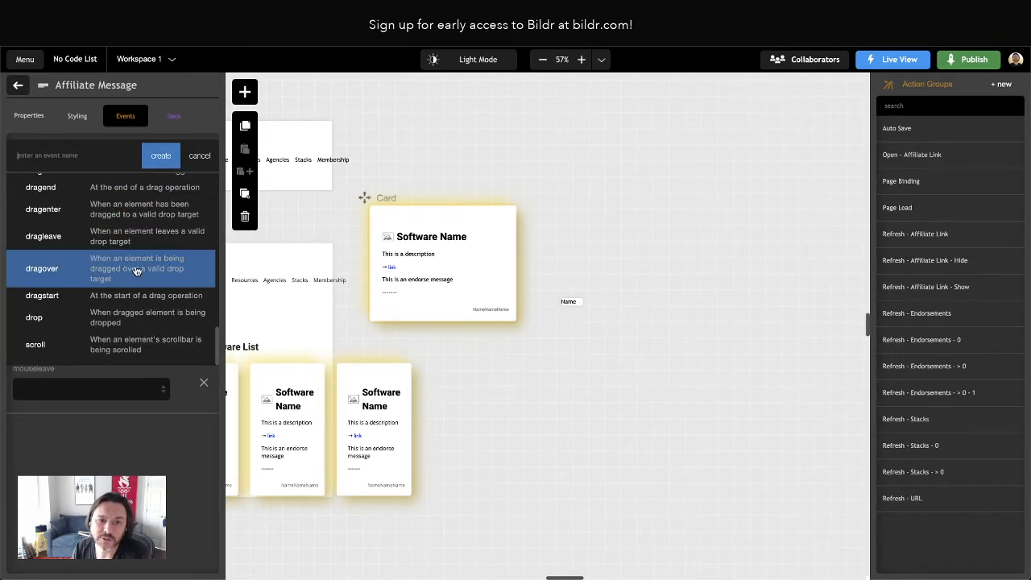
scroll(137, 272, "up", 10)
left_click(192, 161)
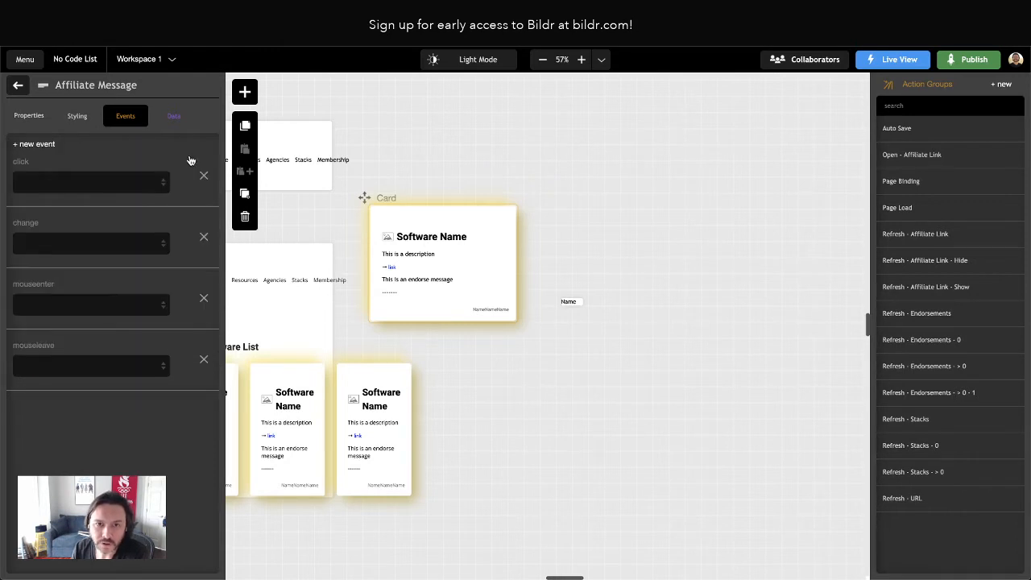
left_click(49, 185)
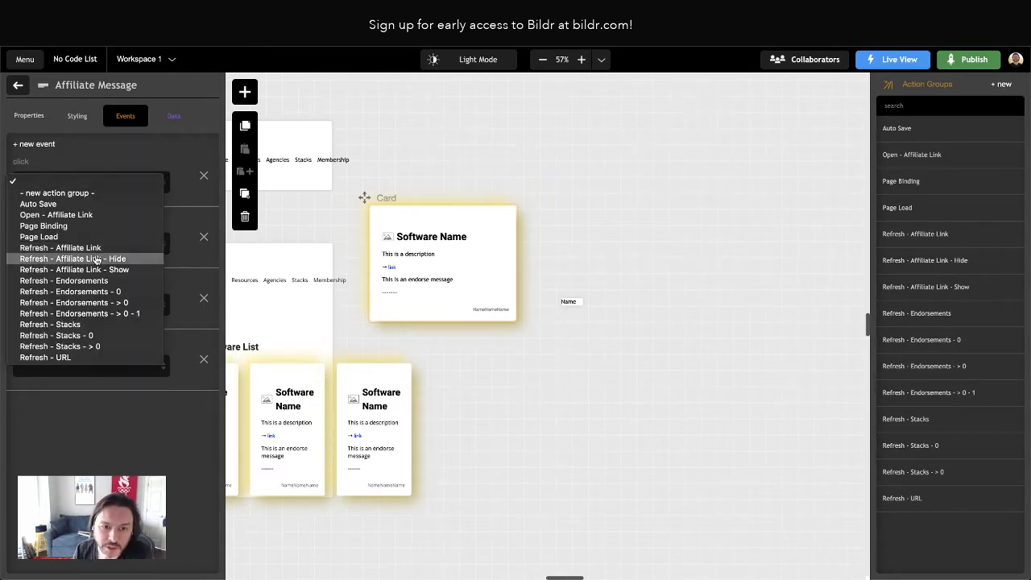
left_click(74, 215)
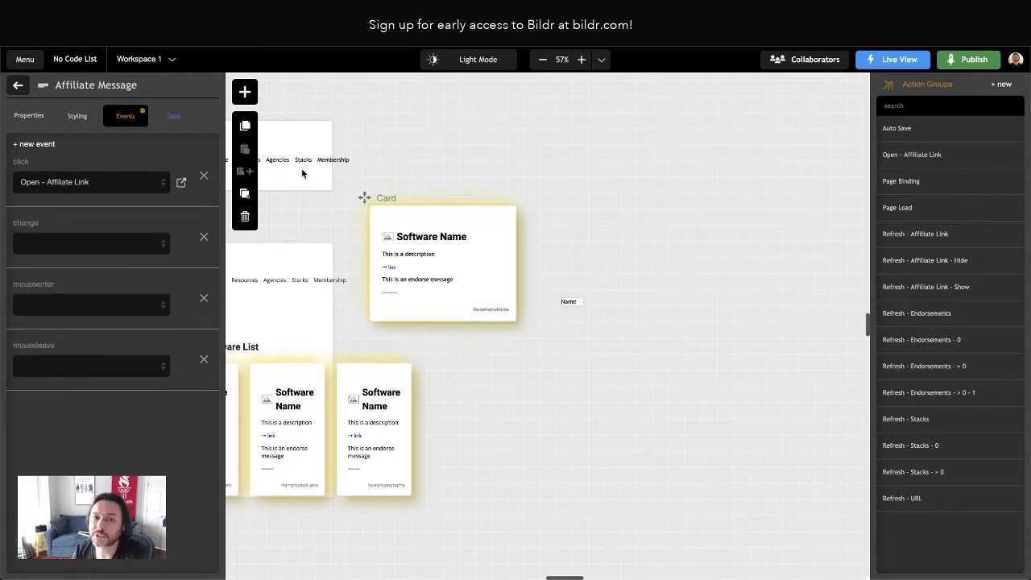
left_click(16, 85)
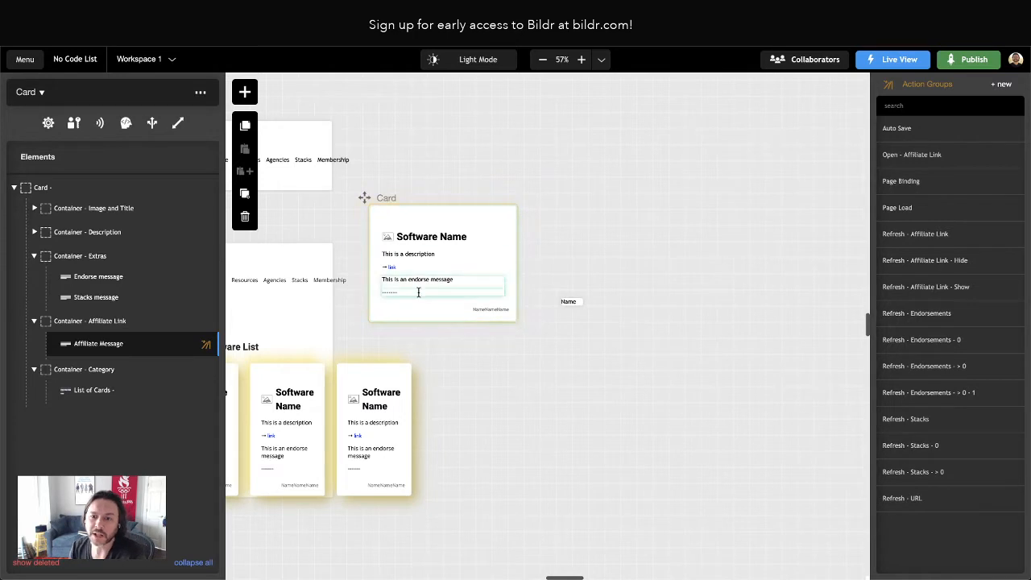
Add a cursor property set to pointer to the Affiliate Message's Card - Affiliate Link utility style class
left_click(91, 344)
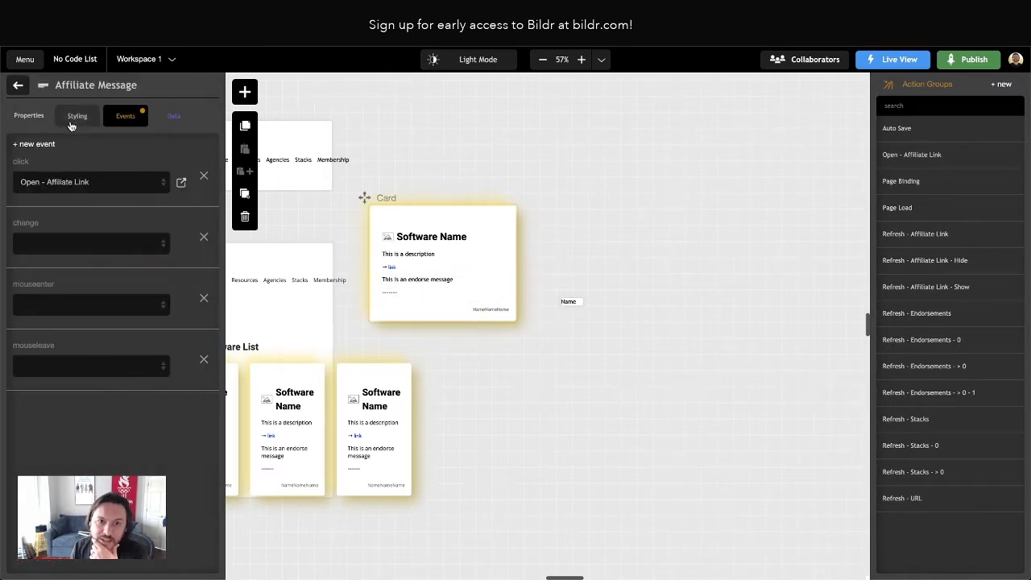
left_click(71, 118)
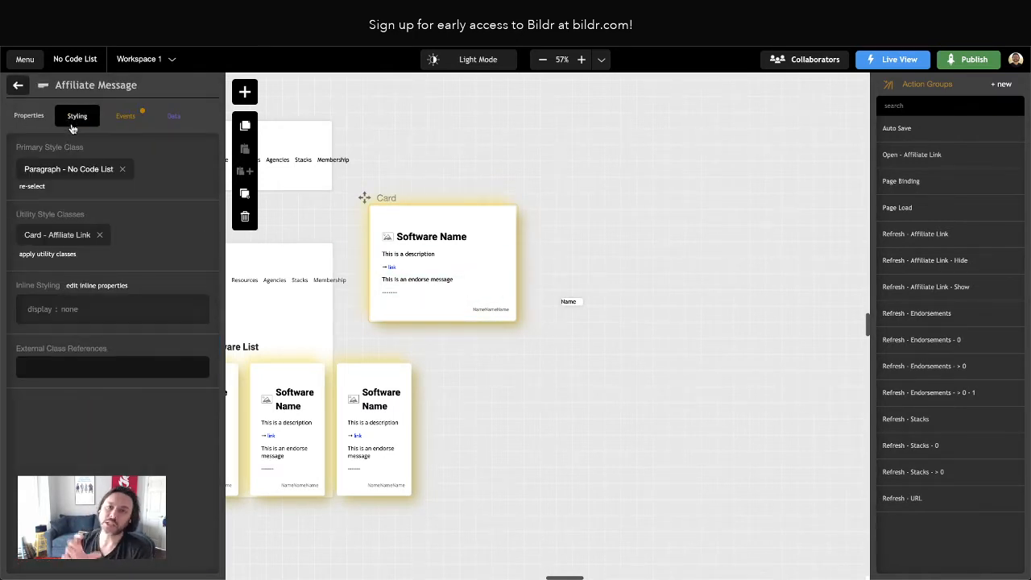
left_click(52, 234)
scroll(134, 281, "down", 5)
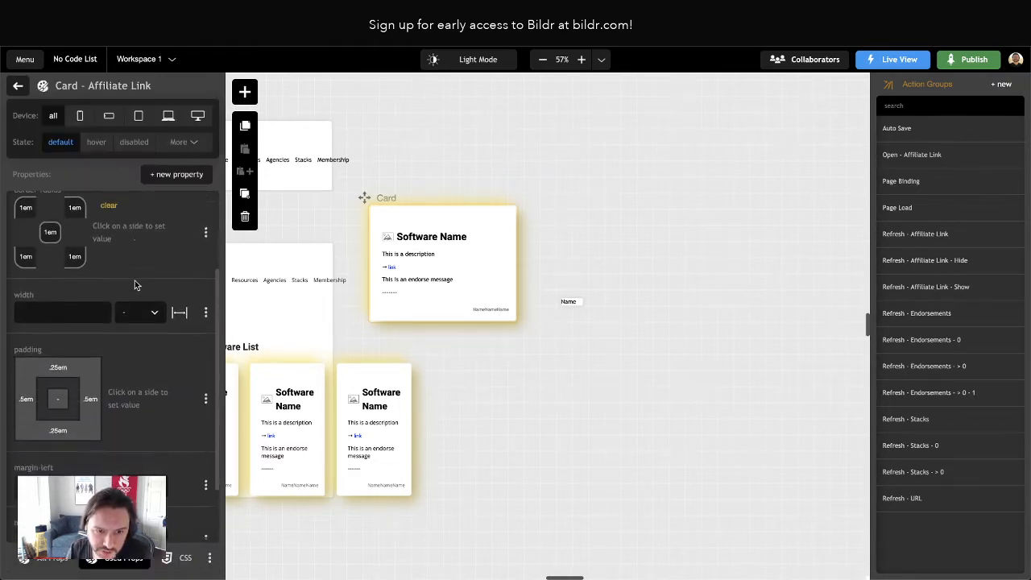
left_click(165, 175)
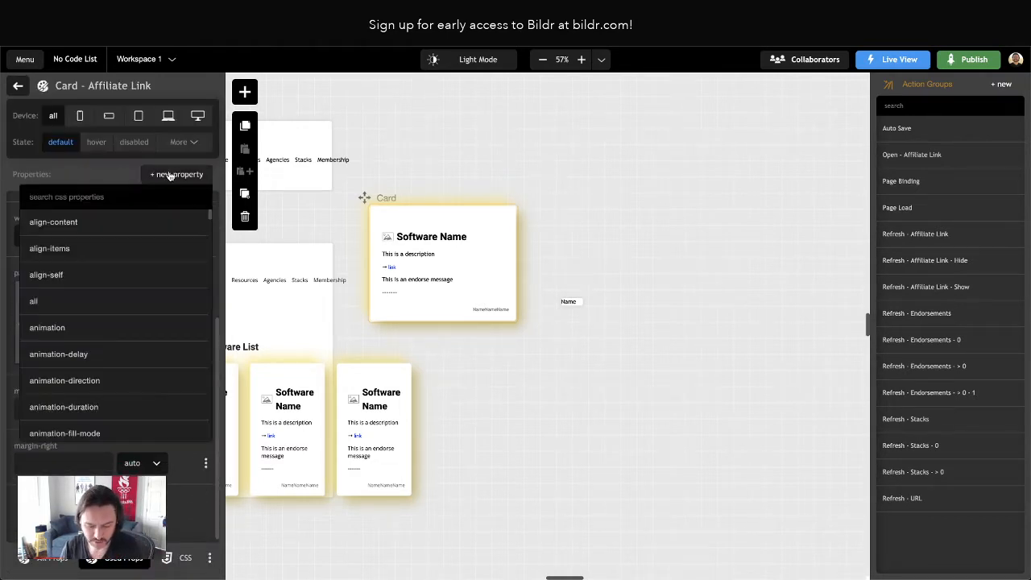
type("cu")
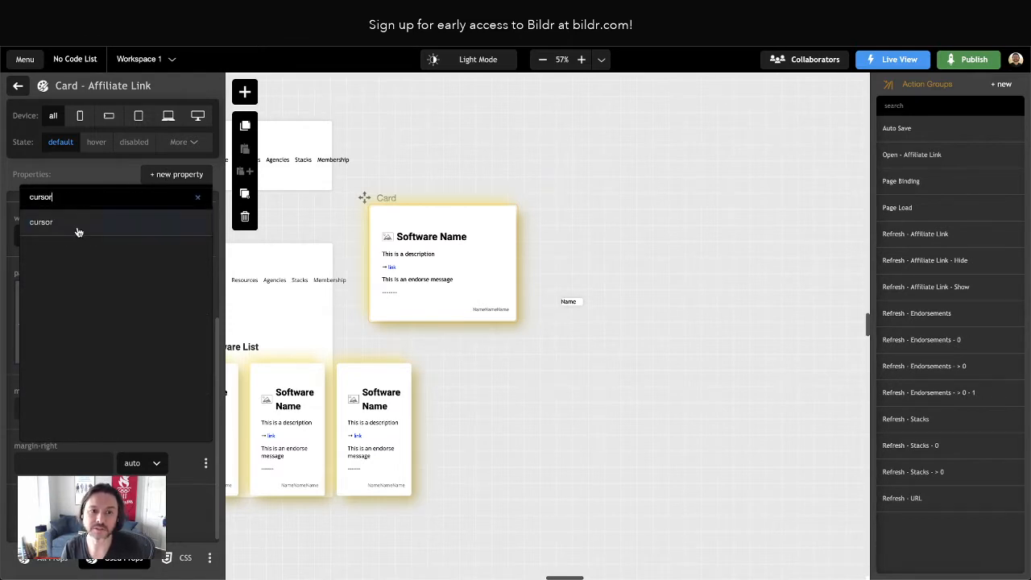
type("rsor")
left_click(78, 232)
left_click(178, 518)
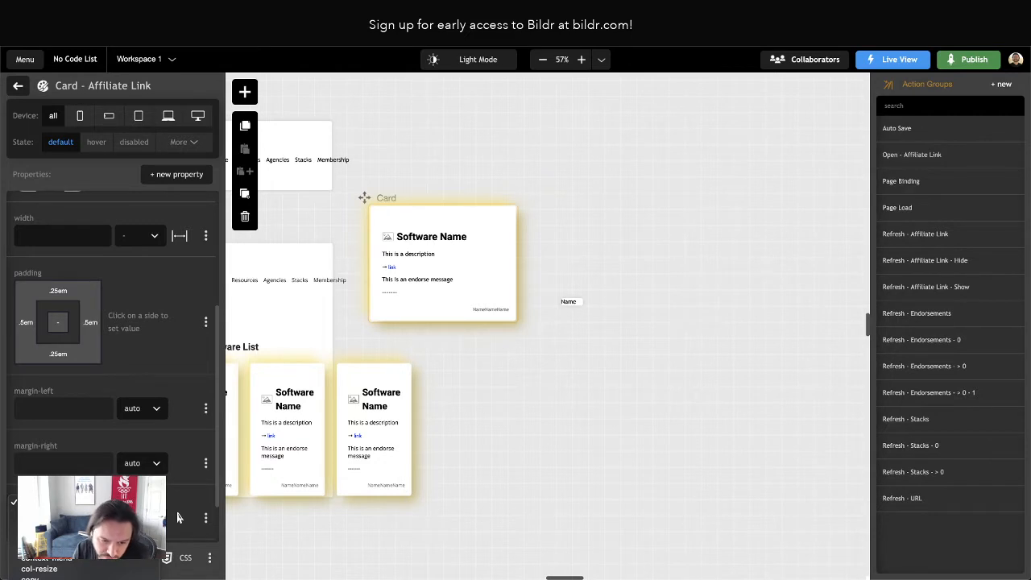
left_click(178, 517)
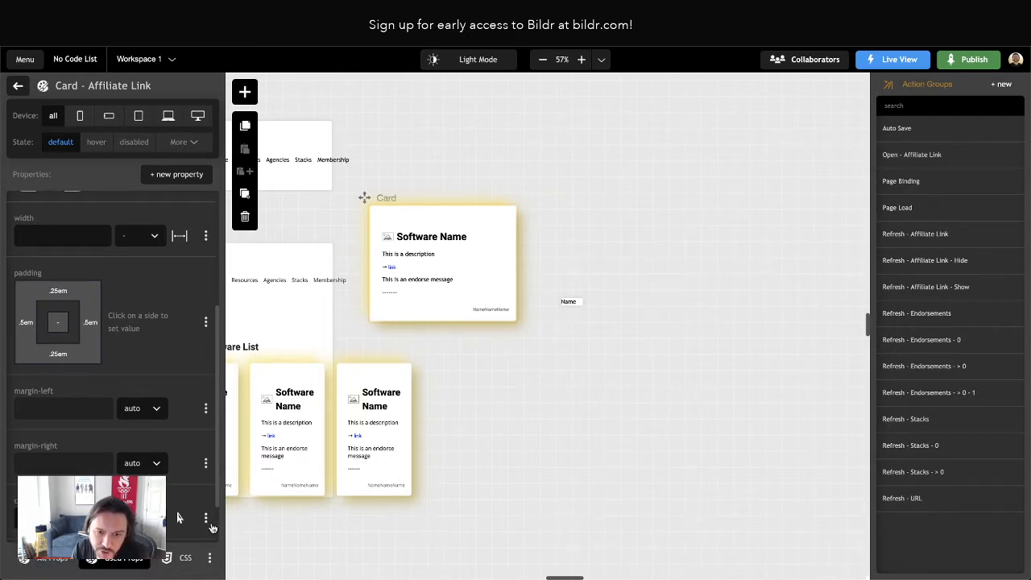
scroll(212, 528, "down", 1)
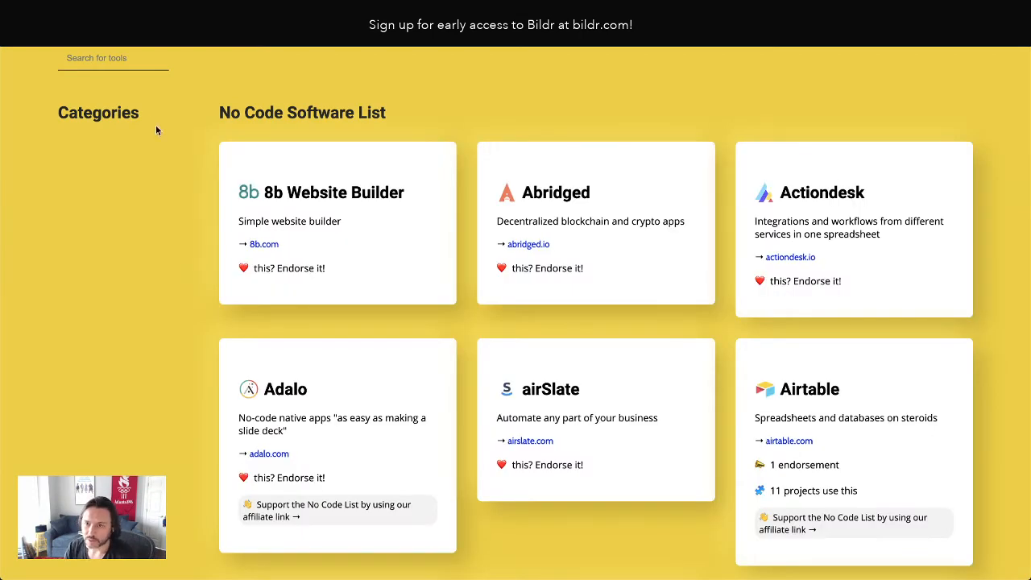
Test the affiliate message on the Airtable card in the live page, then close the page it opens
scroll(654, 307, "down", 3)
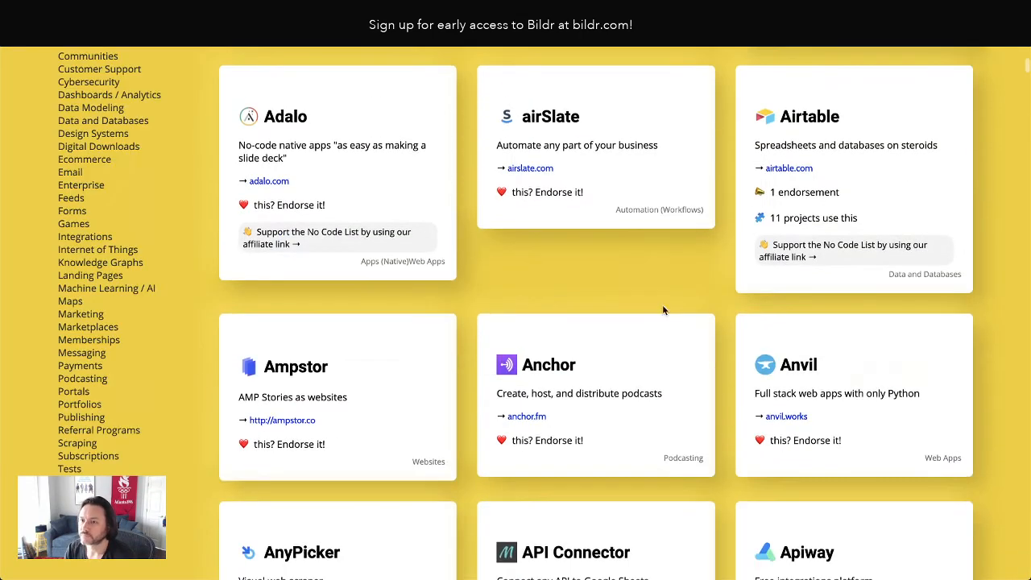
left_click(782, 256)
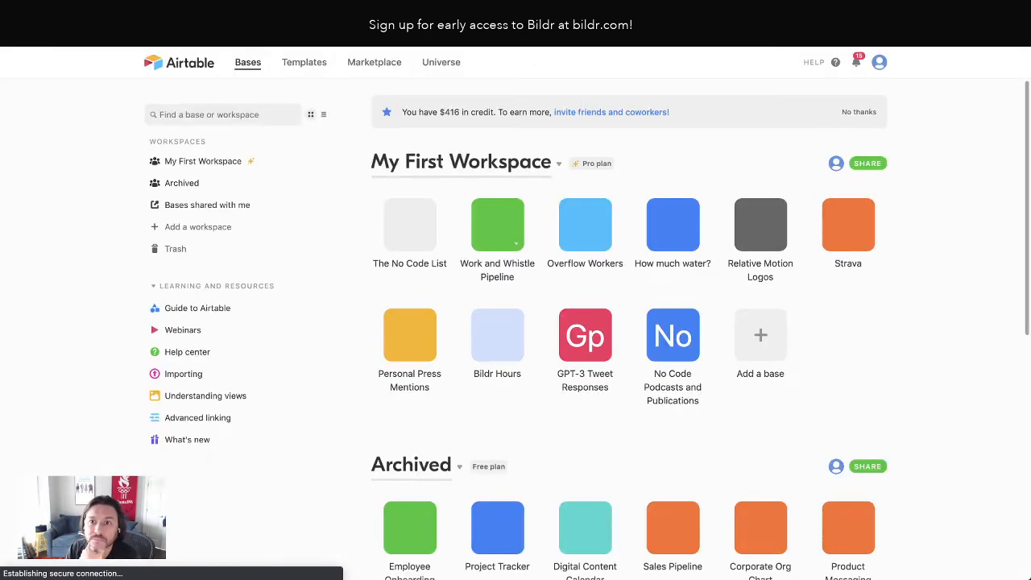
key("super+w")
Duplicate Container - Affiliate Link on the Card page and move the copy above Container - Image and Title
scroll(306, 118, "up", 10)
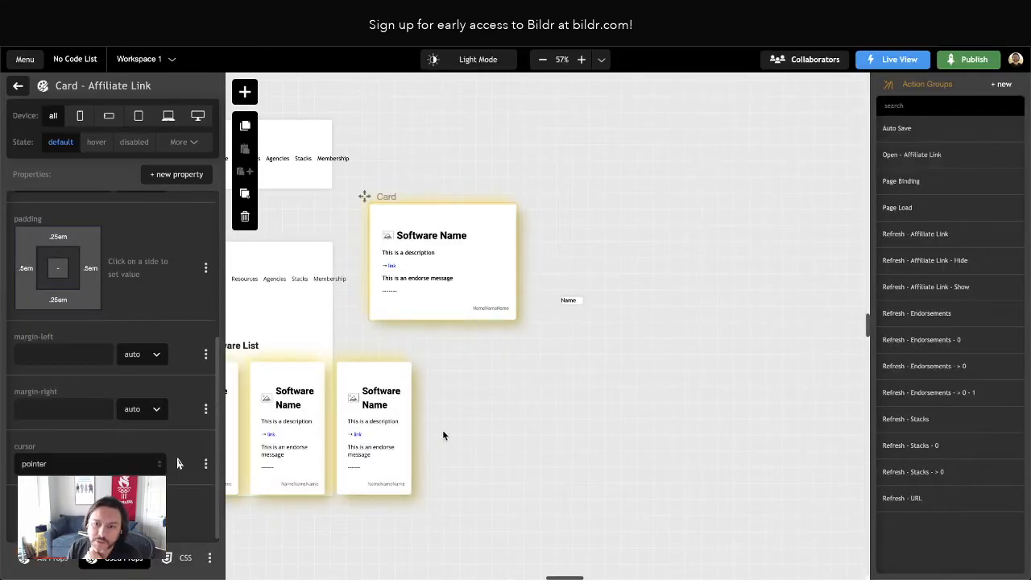
scroll(442, 429, "left", 5)
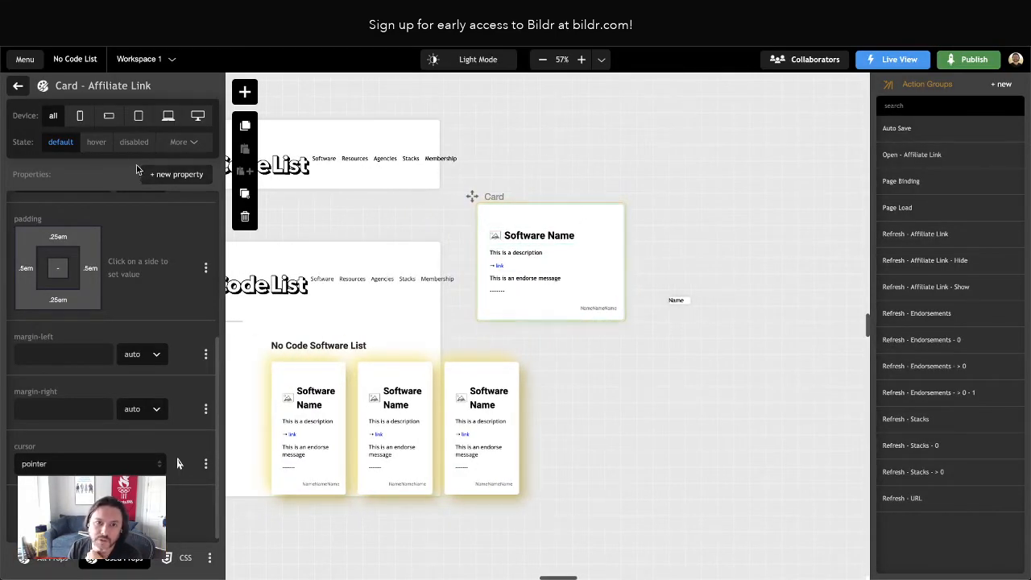
left_click(20, 86)
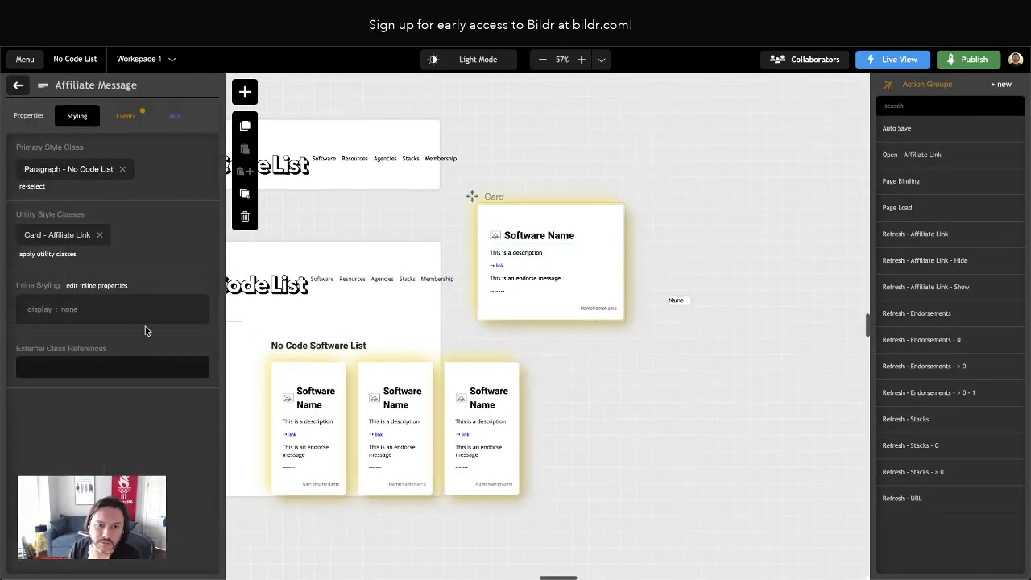
left_click(21, 85)
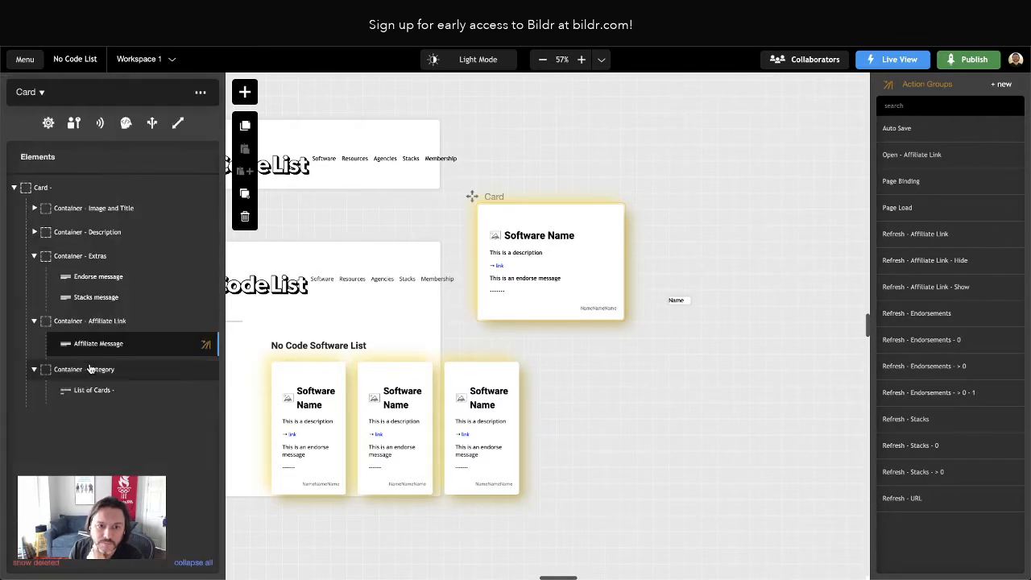
left_click(36, 323)
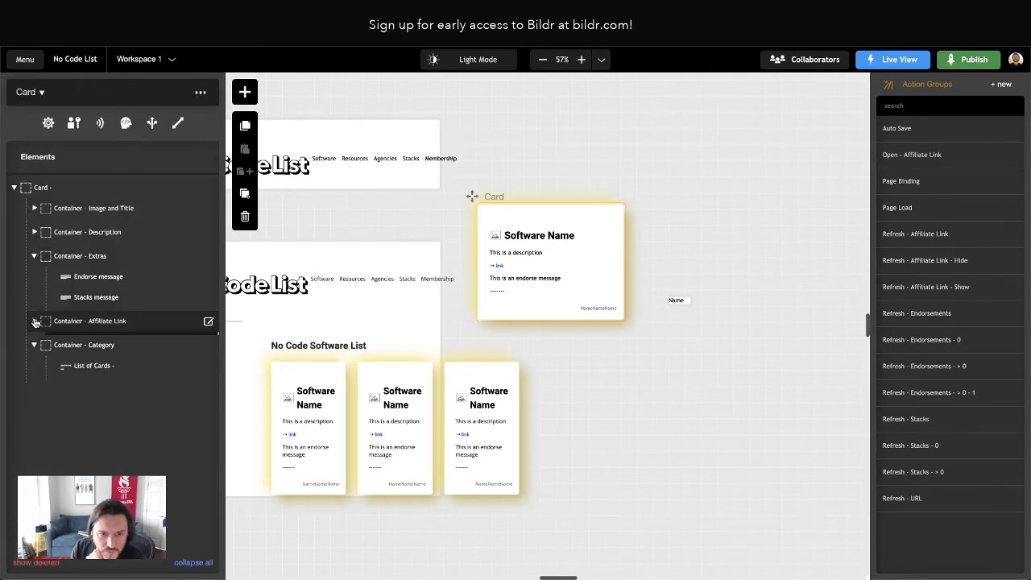
left_click(79, 322)
left_click(245, 194)
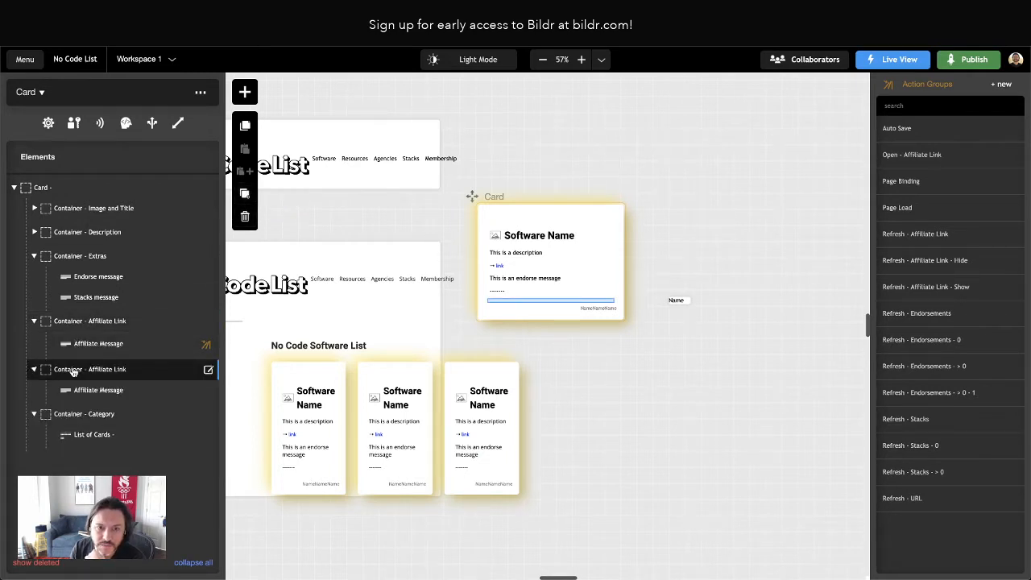
left_click_drag(72, 368, 139, 206)
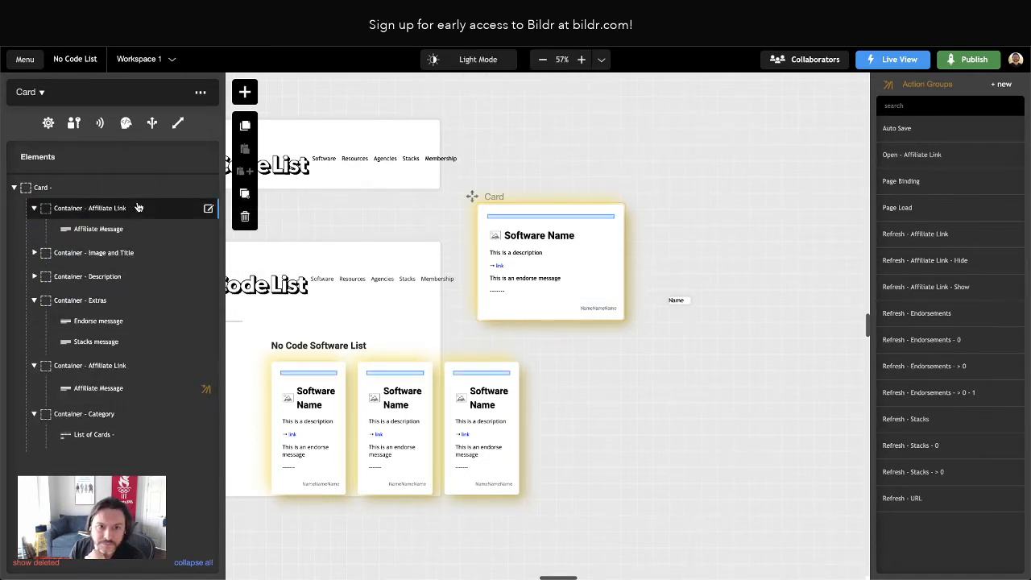
Rename the duplicated container at the start of the Card as Container - Showcase Link
double_click(104, 214)
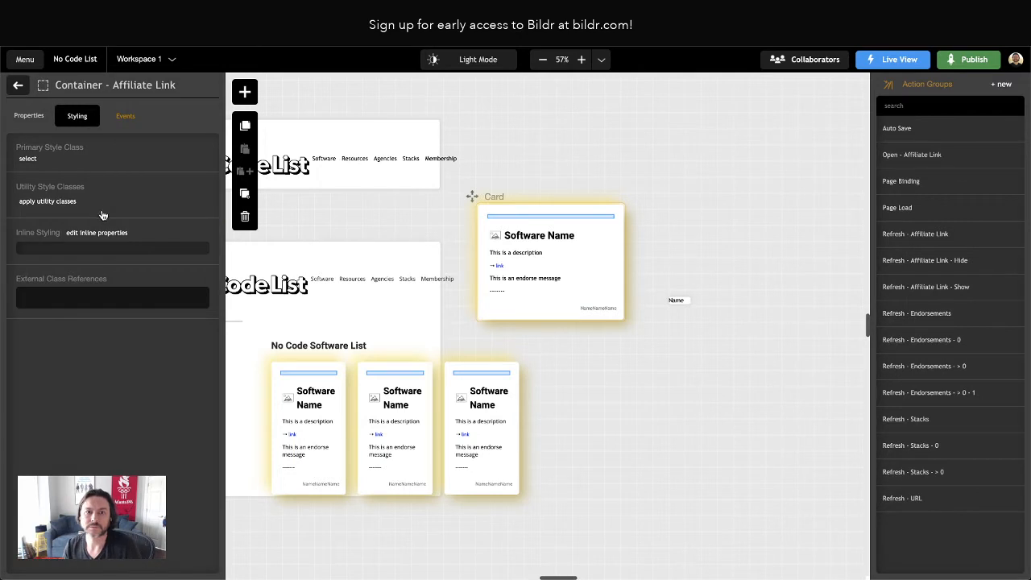
left_click(28, 116)
left_click_drag(65, 168, 87, 167)
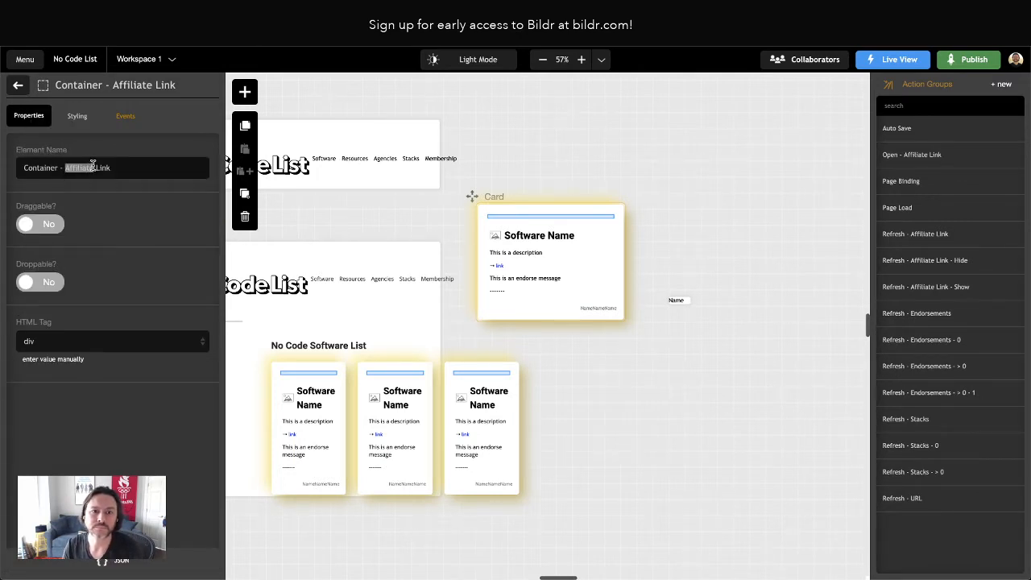
type("Showcas")
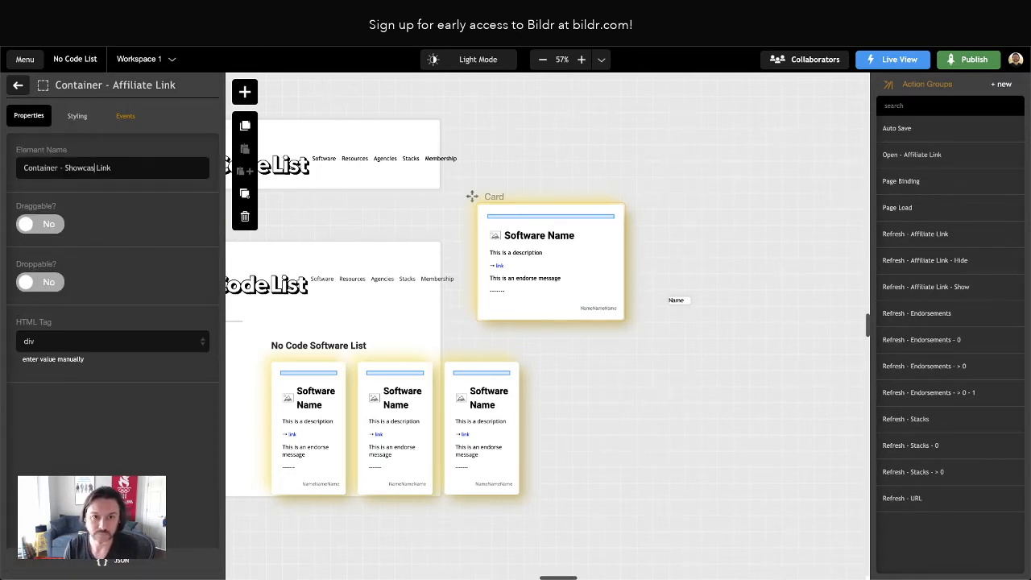
type("e")
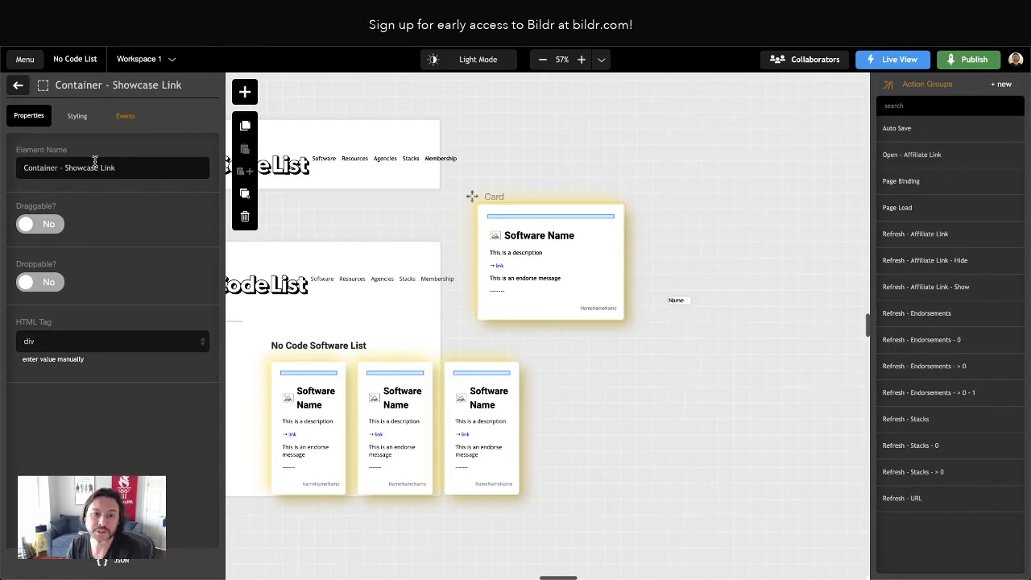
left_click(17, 85)
Rename the message element inside Container - Showcase Link as Showcase Message
left_click(92, 231)
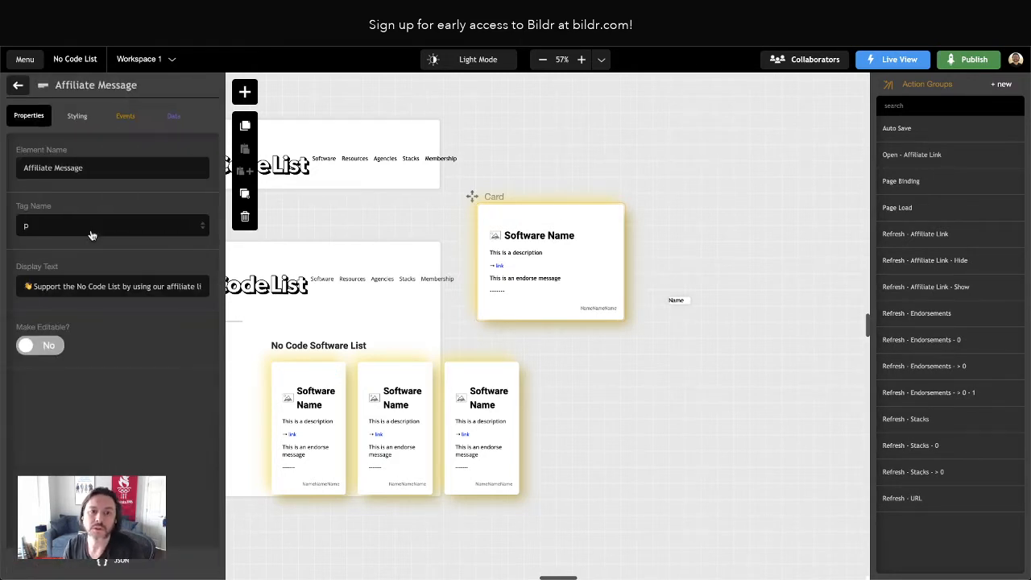
double_click(47, 168)
type("Showcas")
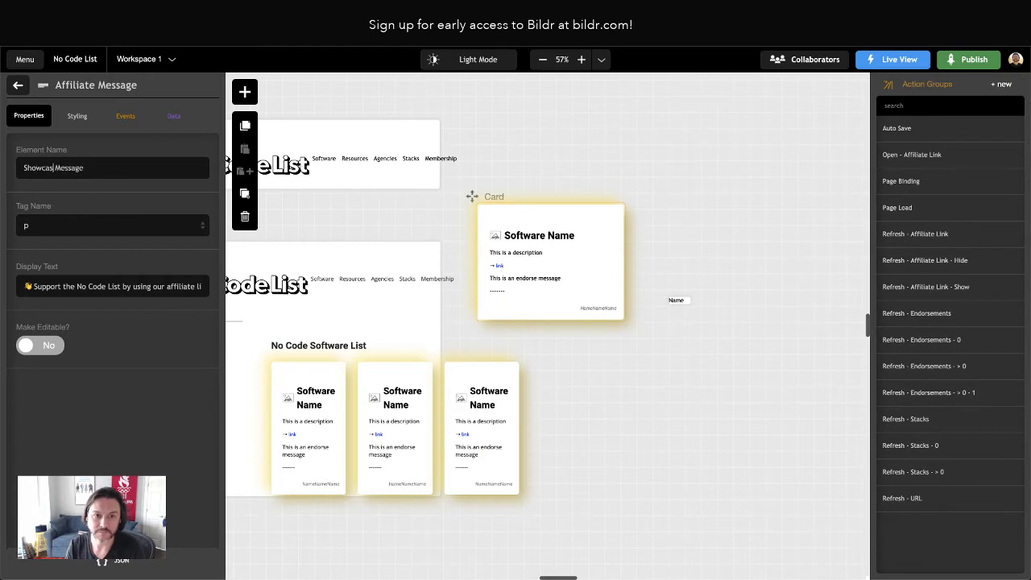
type("e")
Replace the Showcase Message's display text with "Showcase →", using the arrow symbol
triple_click(83, 287)
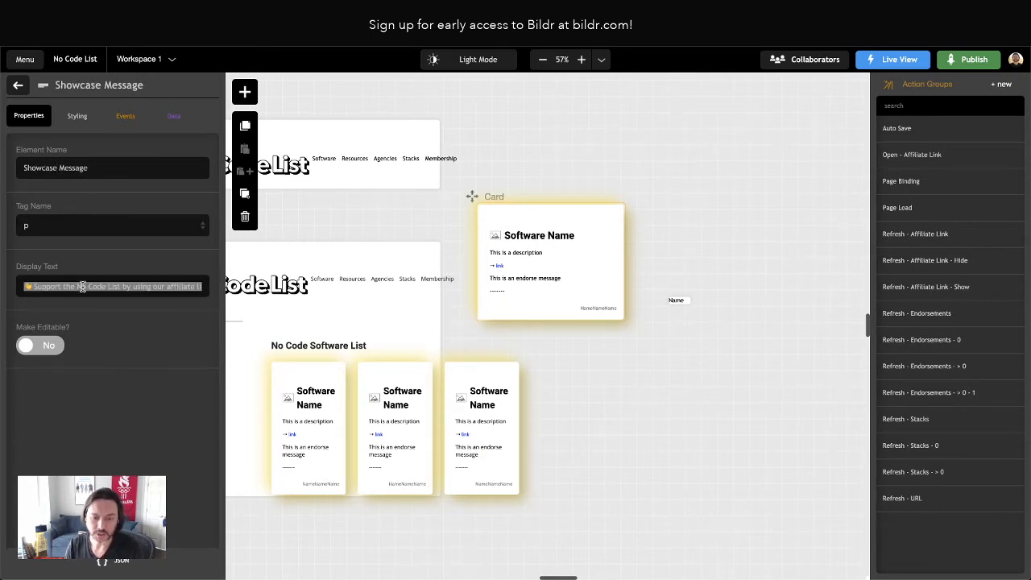
key("BackSpace")
type("Showcase")
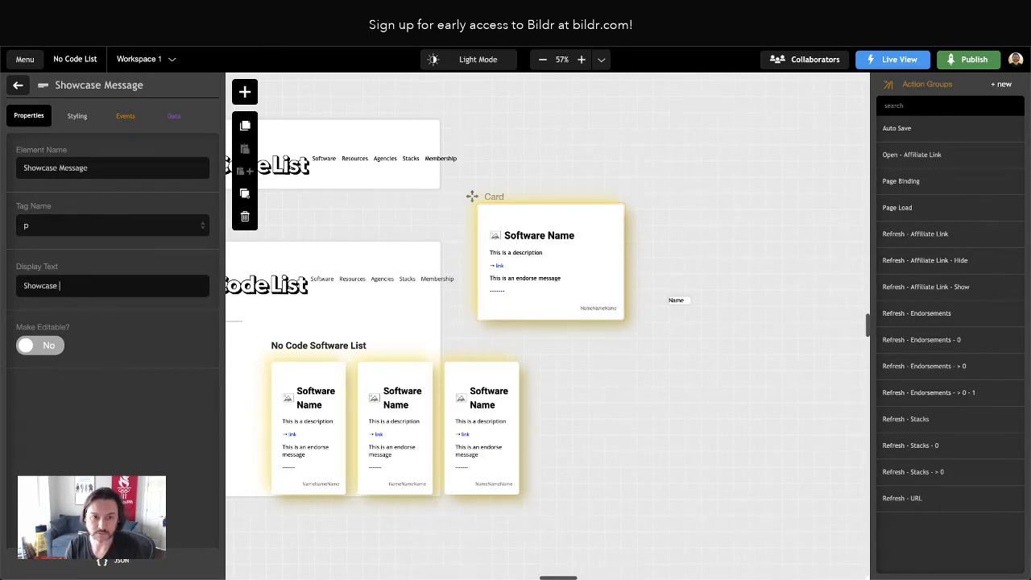
key("ctrl+super+space")
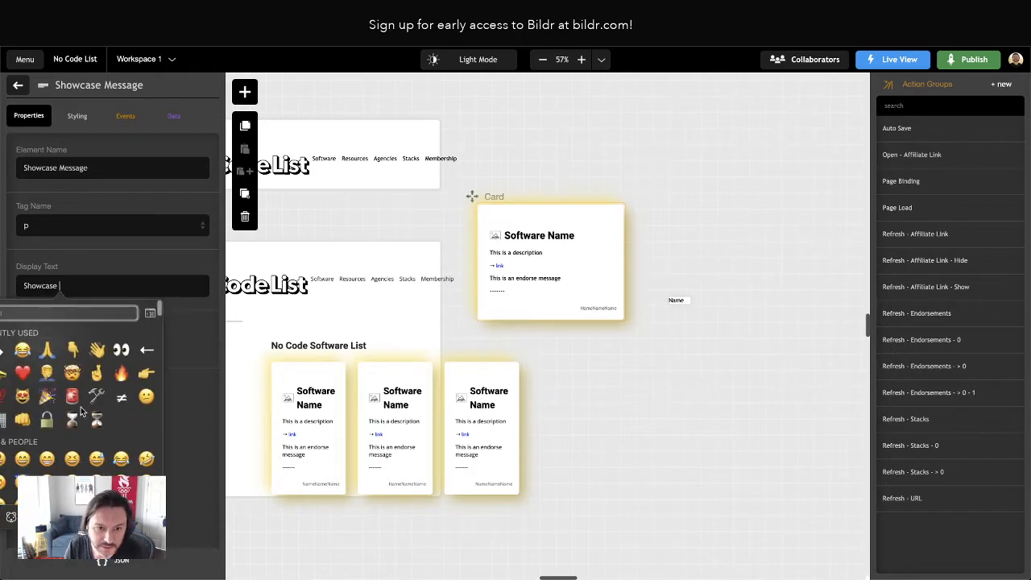
type("arrow")
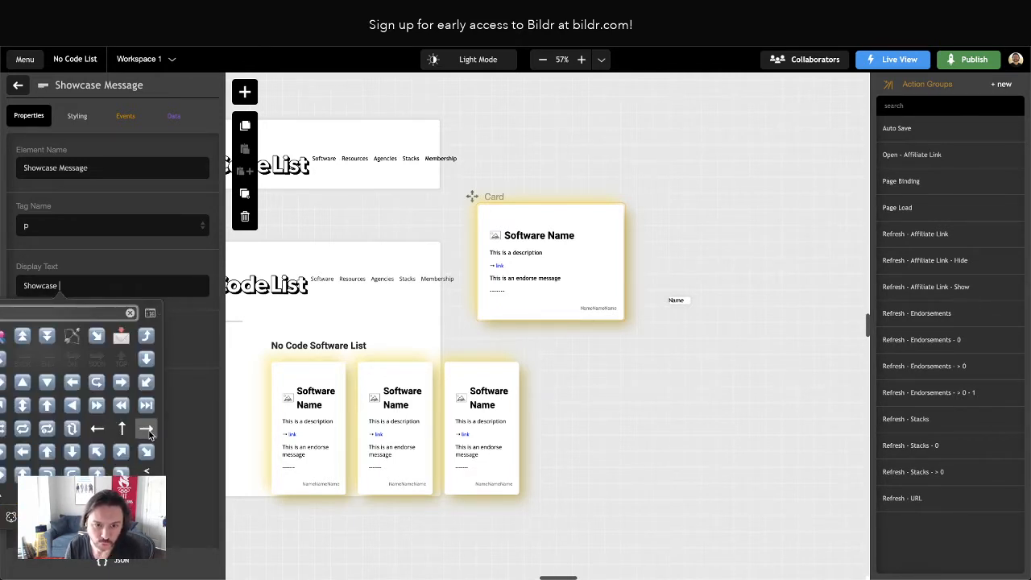
left_click(143, 429)
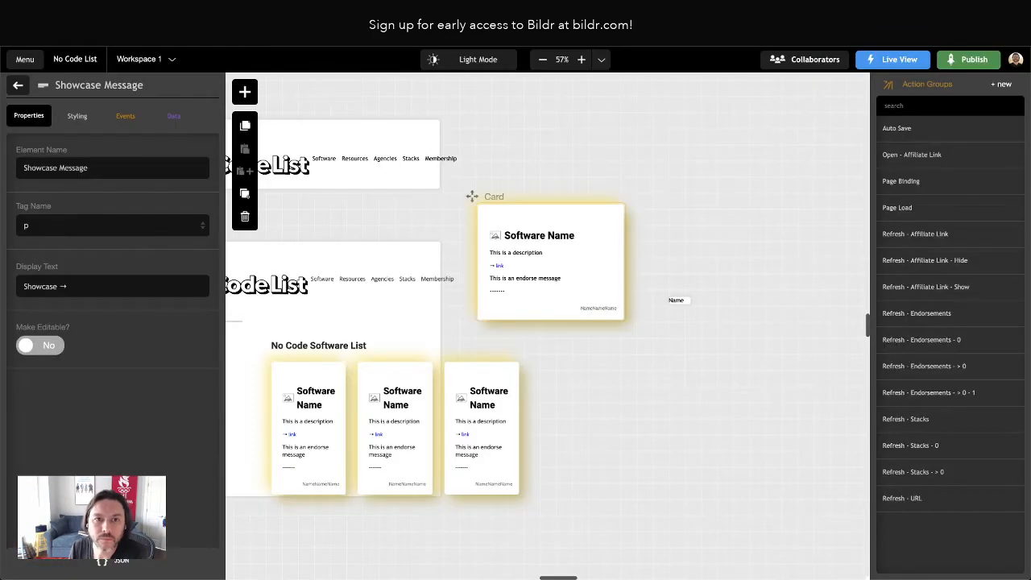
left_click(18, 83)
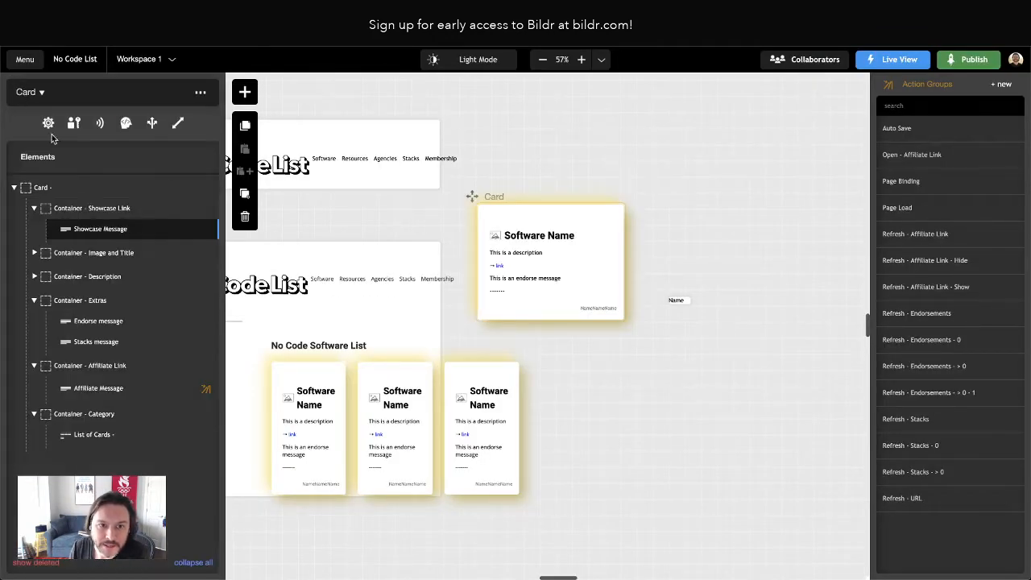
Clear the inline display property of the Showcase Message in Container - Showcase Link
left_click(113, 233)
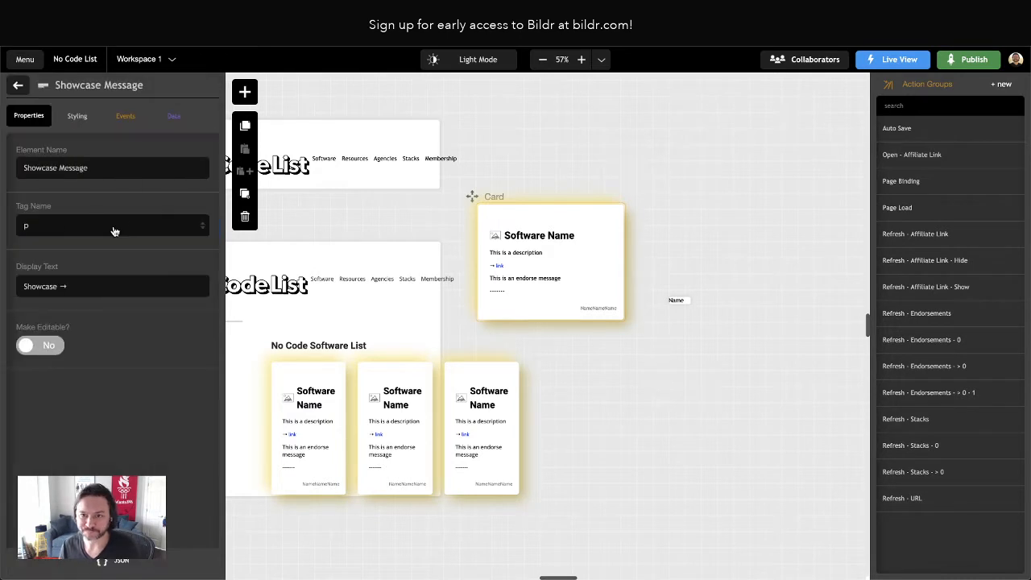
left_click(18, 85)
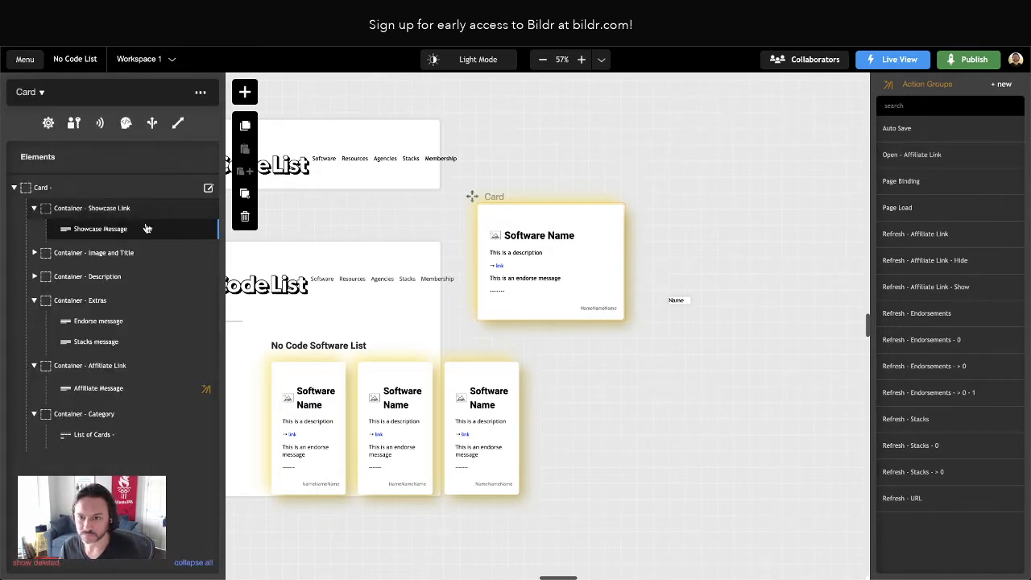
left_click(99, 212)
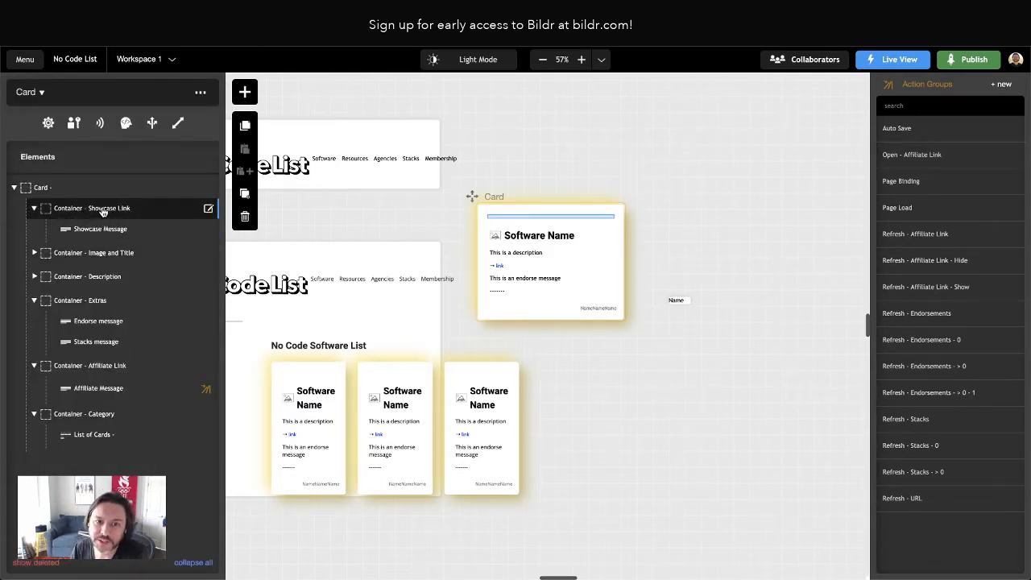
left_click(94, 229)
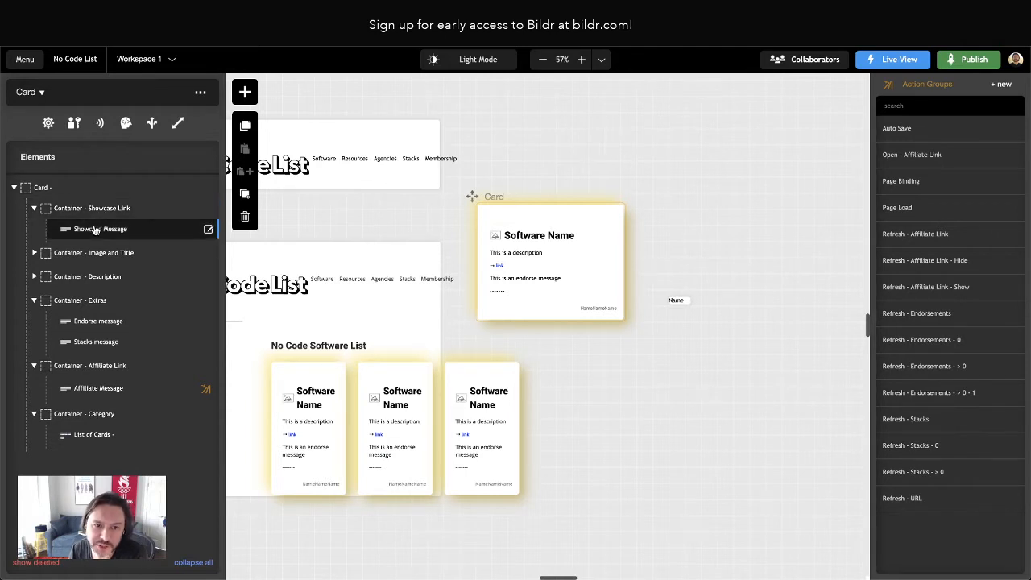
double_click(100, 232)
left_click(77, 115)
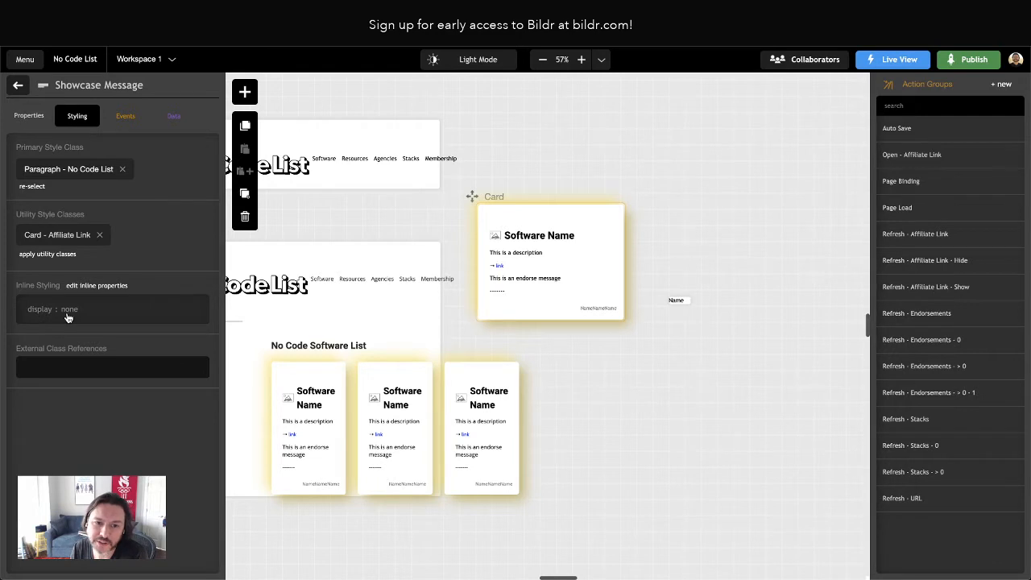
left_click(116, 286)
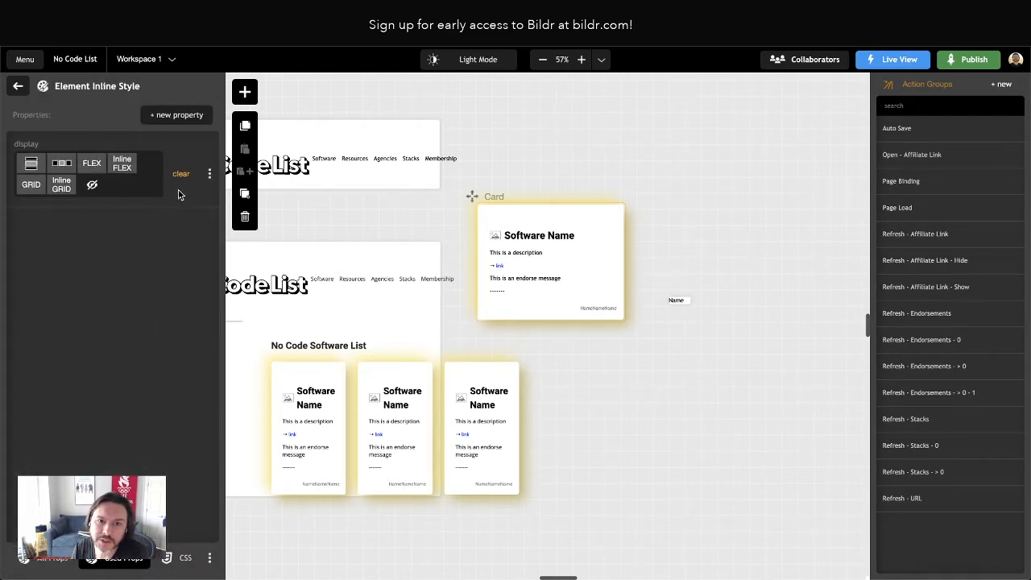
left_click(183, 178)
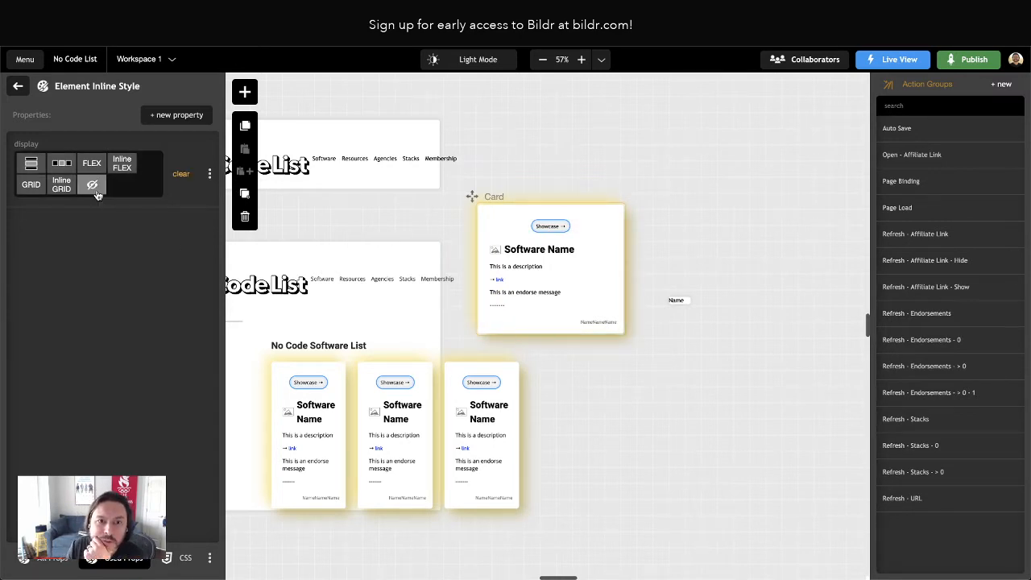
left_click(18, 86)
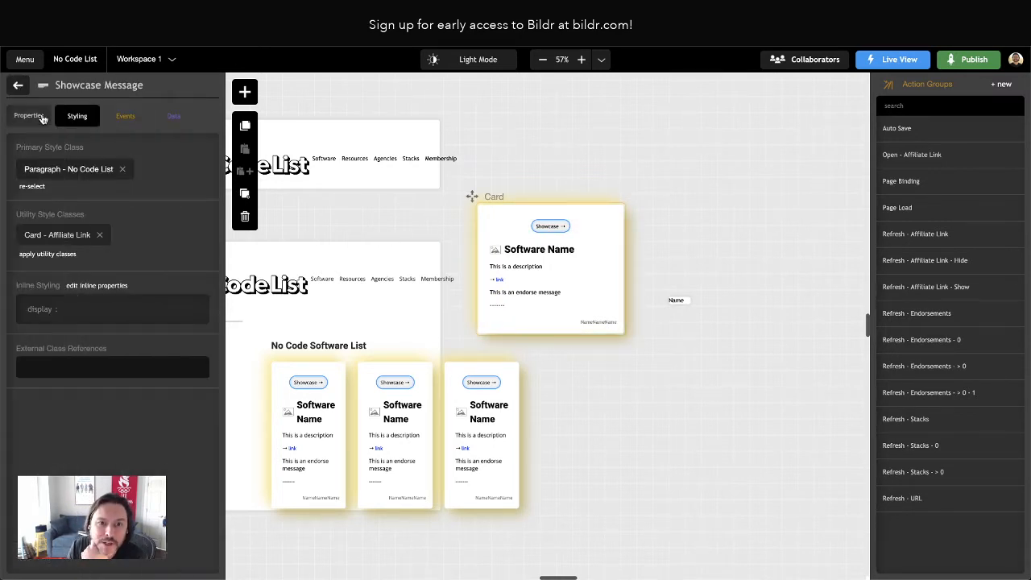
Replace the Showcase Message's Card - Affiliate Link utility class with a new utility class named Card - Showcase
left_click(99, 236)
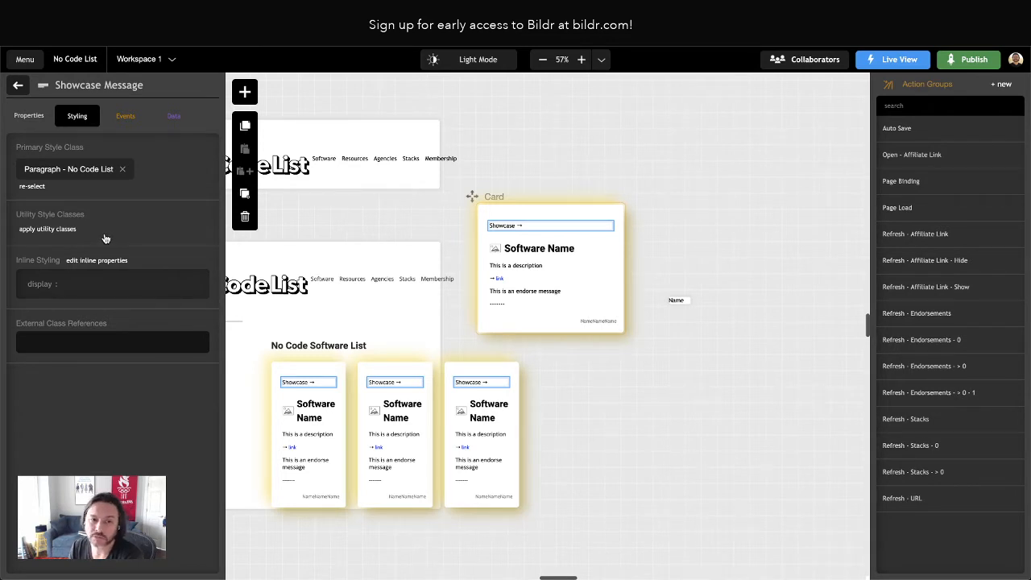
left_click(66, 231)
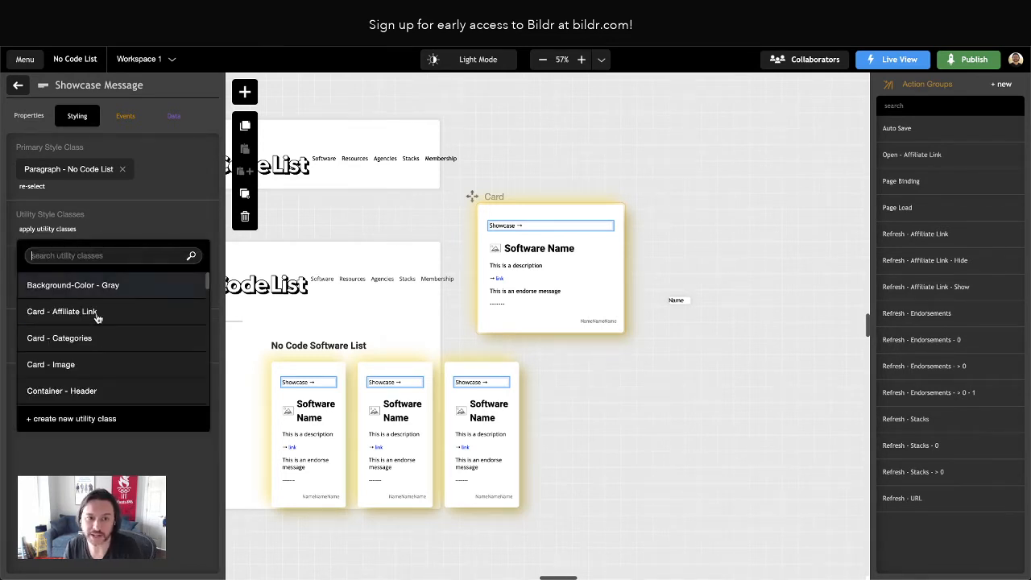
left_click(89, 419)
type("Car")
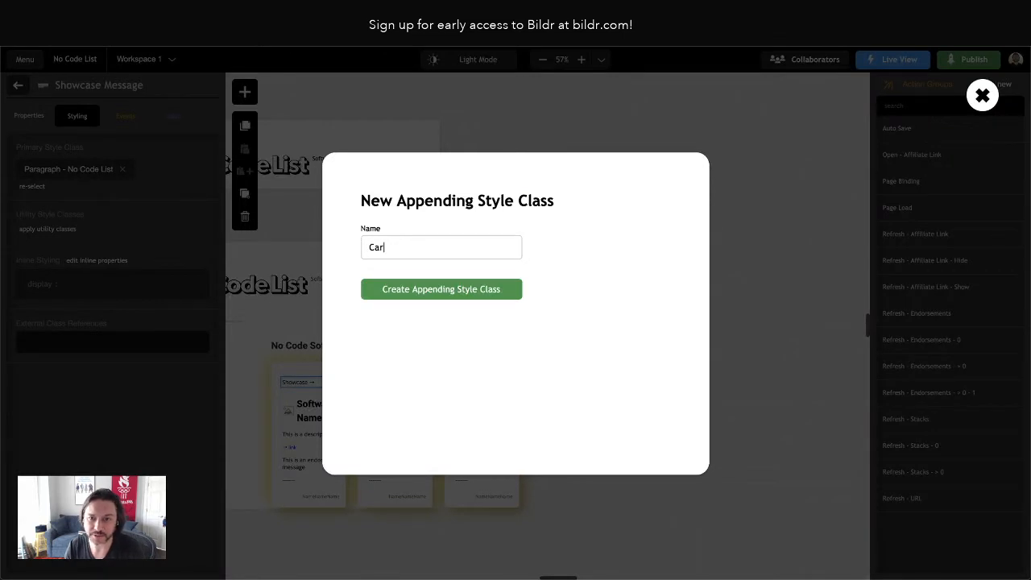
type("d - Showcase")
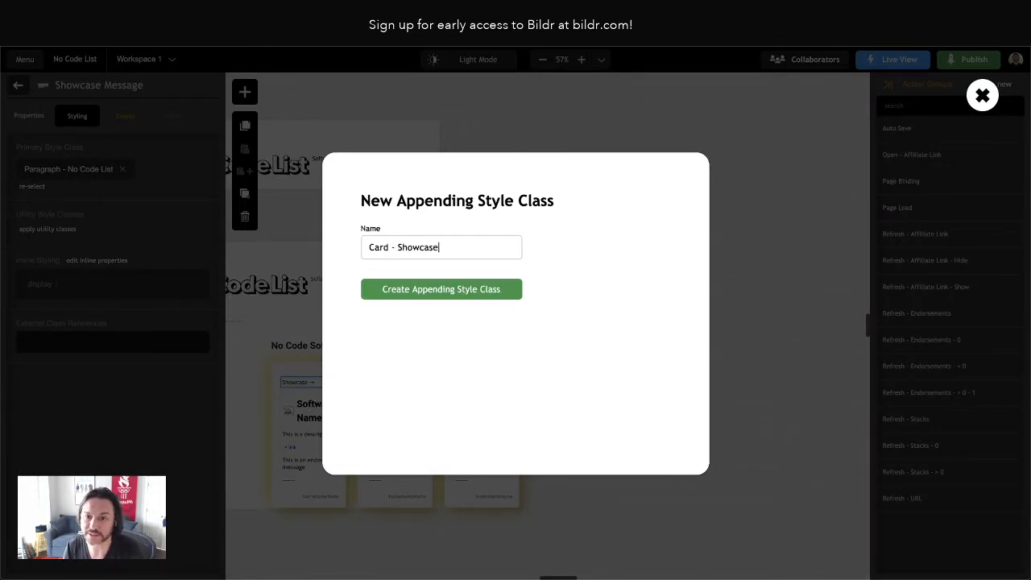
left_click(403, 289)
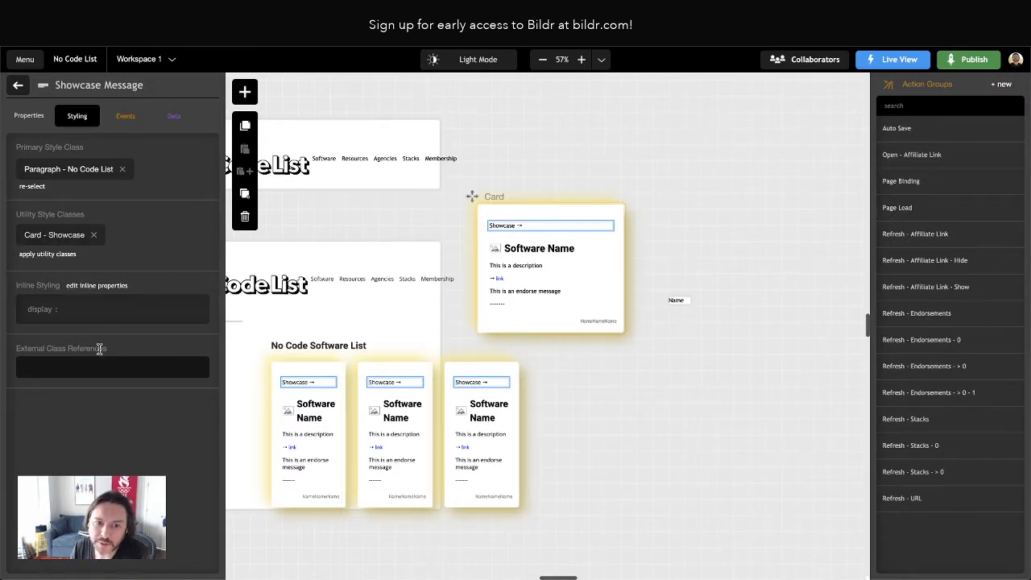
Switch to the original No Code List site, inspect Adalo's Showcase link and copy the CSS of its card__info__examples paragraph
left_click(43, 313)
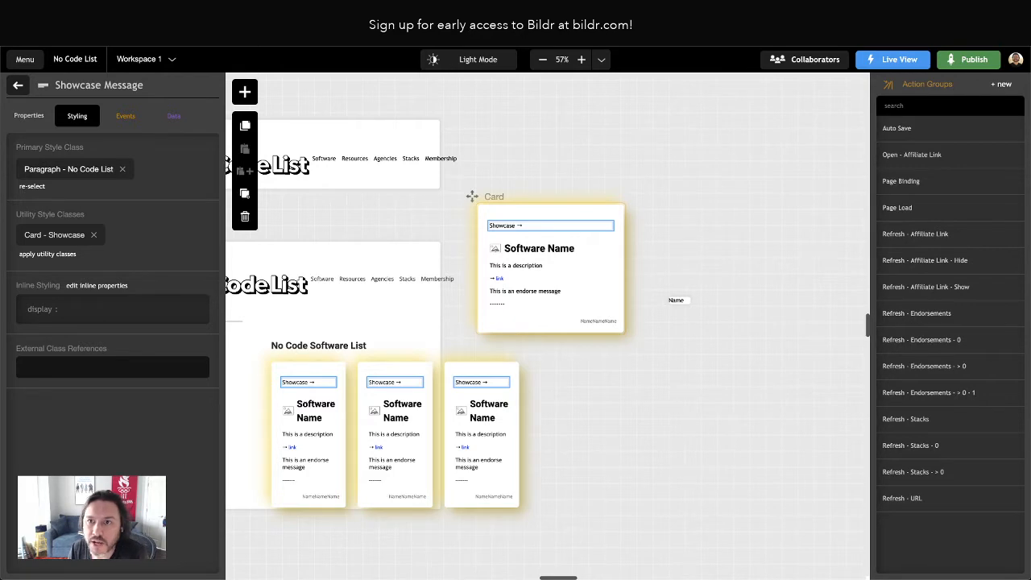
key("ctrl+Tab")
right_click(422, 230)
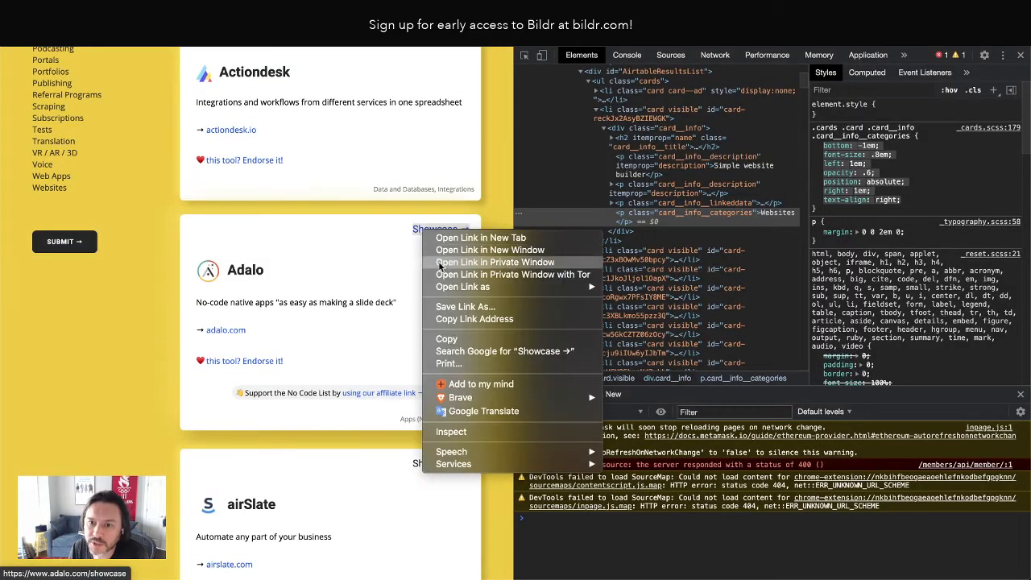
left_click(469, 432)
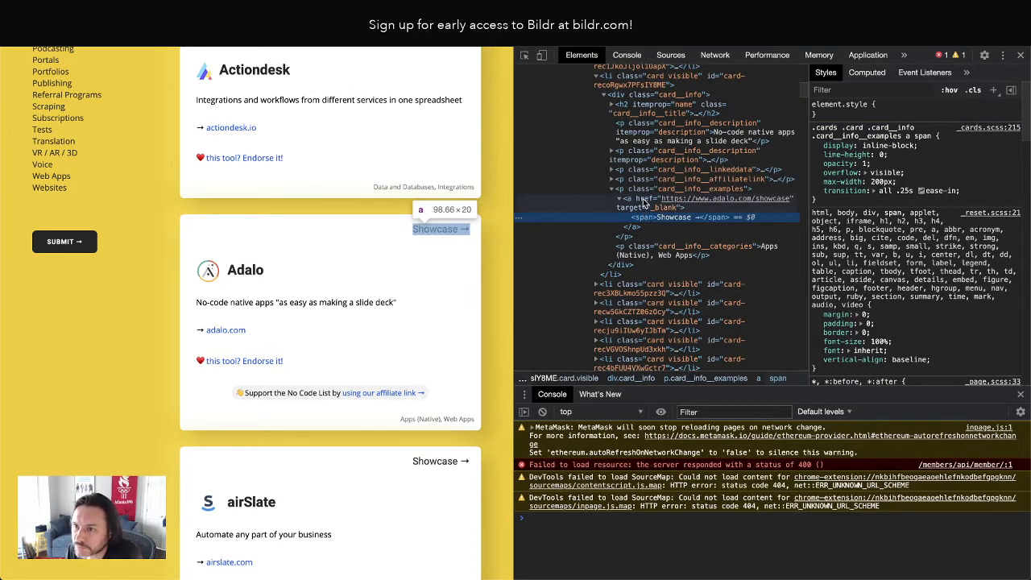
left_click(645, 202)
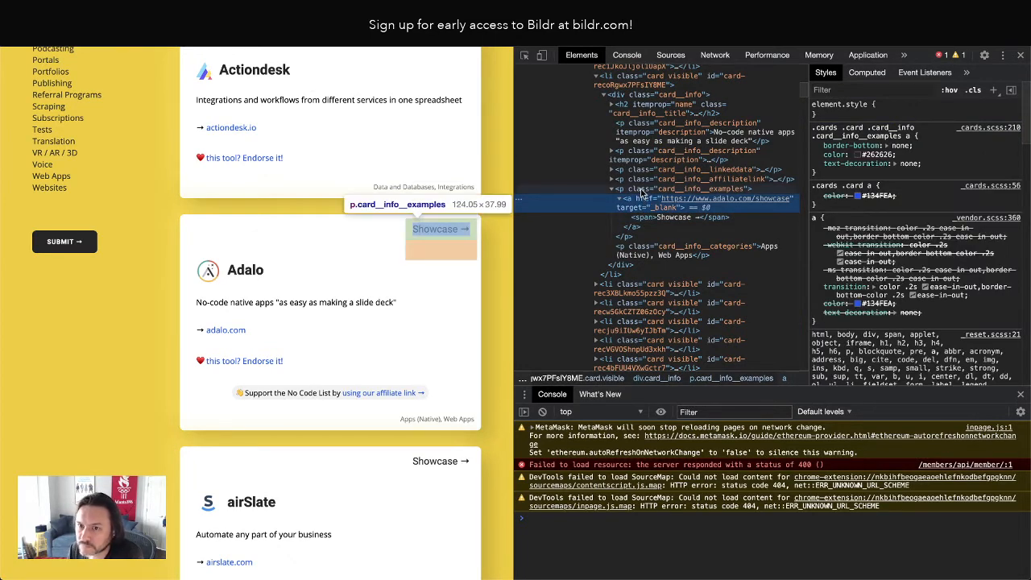
left_click(642, 190)
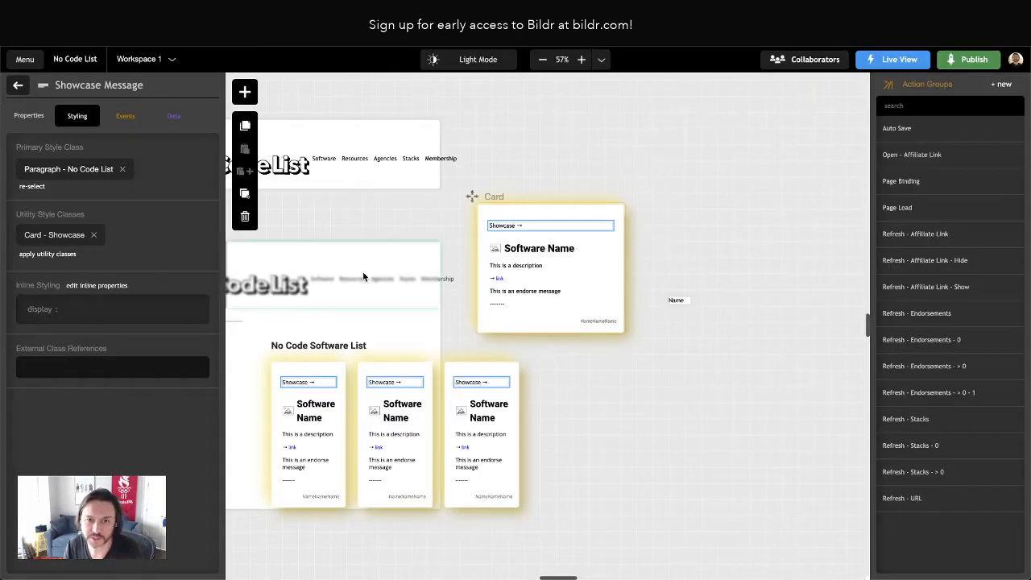
Paste the copied CSS into the Card - Showcase class: border-radius 0, color #262626, Roboto font, 1.21em size, .4em .75em padding, absolute position, 6px right and top
left_click(66, 234)
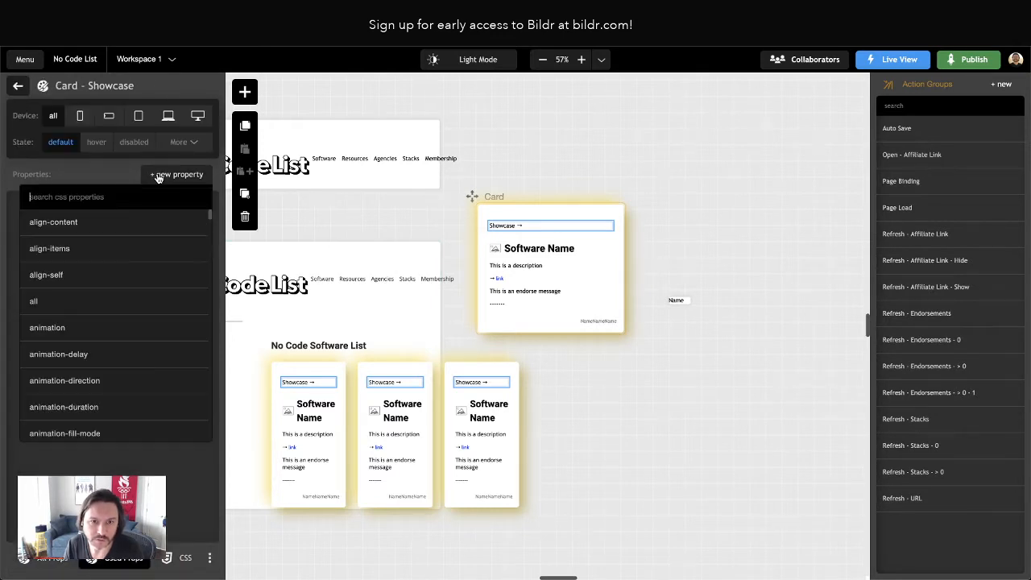
left_click(181, 558)
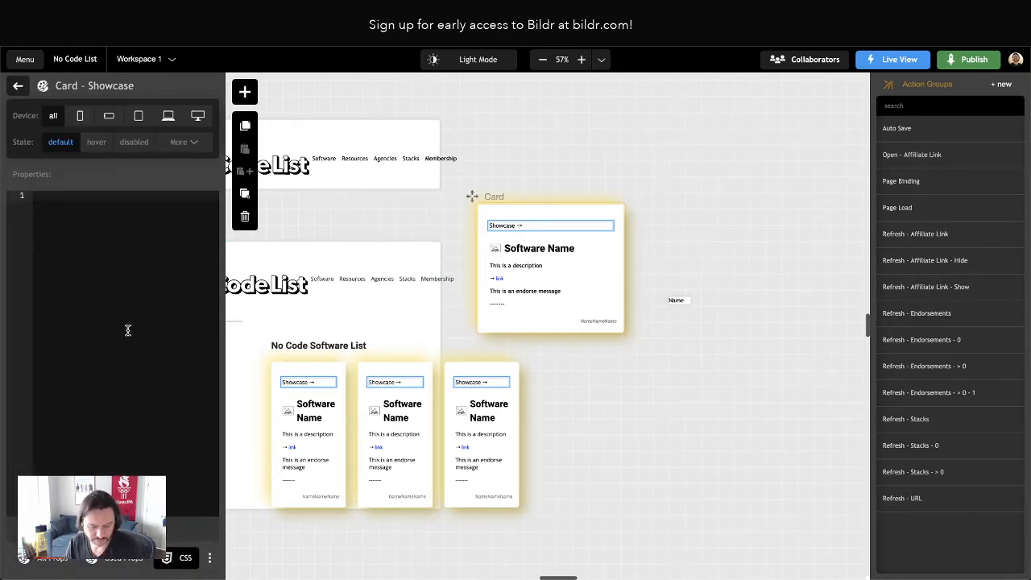
type("background: #fff;     border-radius: 0;     color: #262626;     font-family: \"Roboto\",serif;     font-size: 1.21em;     padding: .4em .75em;     position: absolute;     right: 6px;     top: 6px;")
left_click_drag(35, 195, 35, 270)
key("BackSpace")
key("BackSpace")
key("BackSpace")
key("BackSpace")
key("BackSpace")
key("BackSpace")
key("BackSpace")
Delete the color declaration from the Card - Showcase CSS and save the class
key("BackSpace")
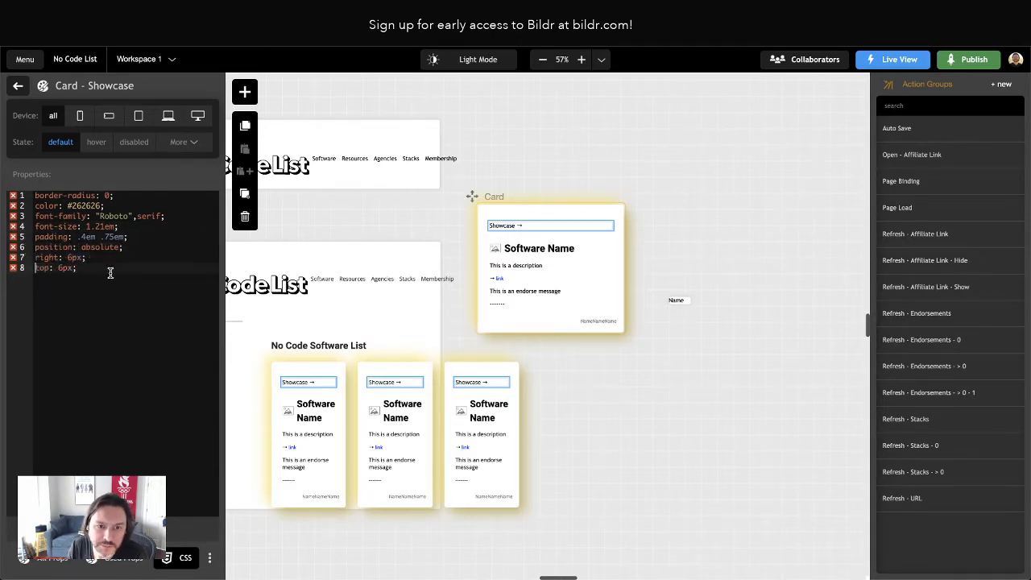
triple_click(68, 206)
key("BackSpace")
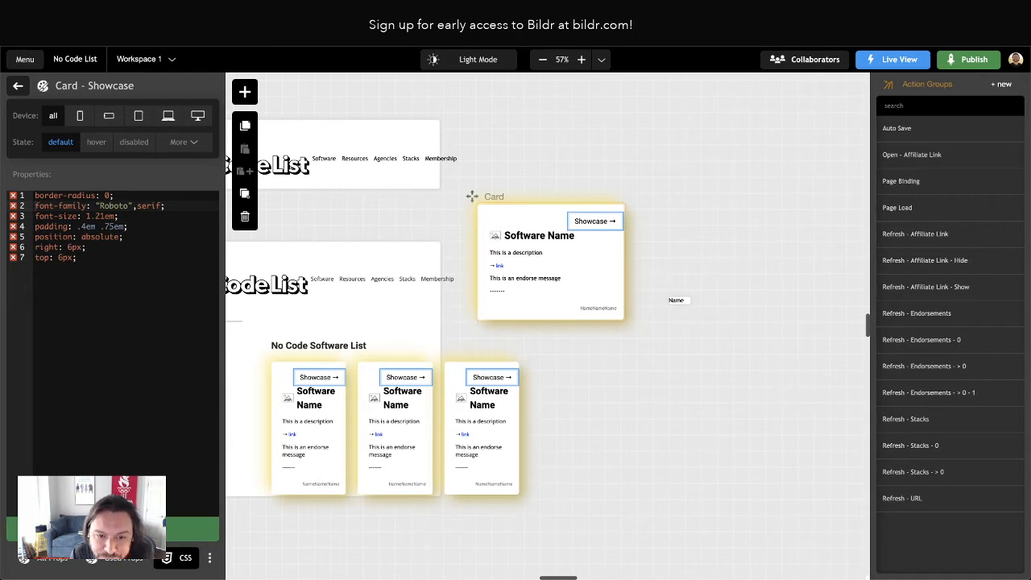
left_click(119, 558)
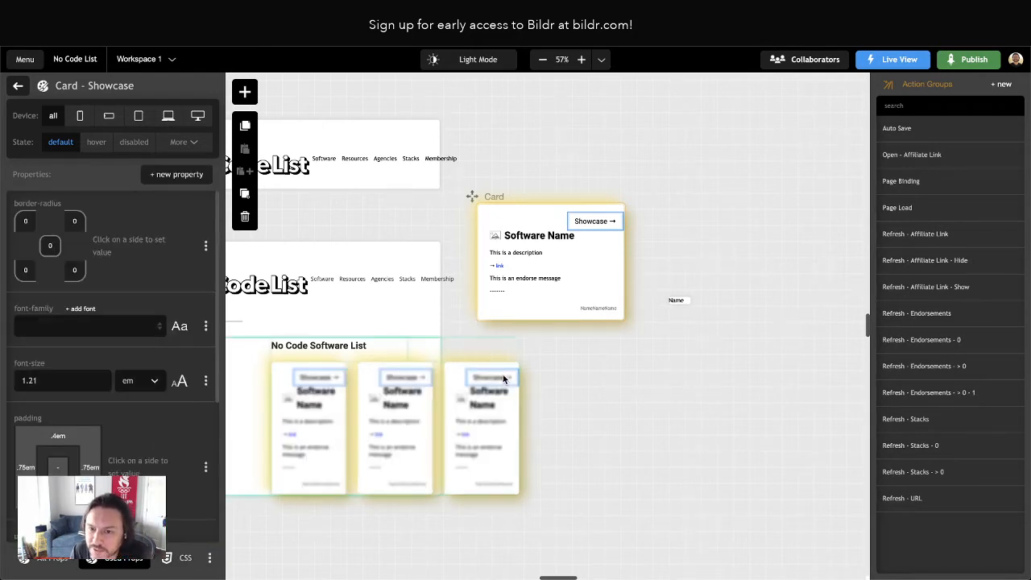
Review the Card - Showcase class properties and check the cards in the live view
left_click(659, 186)
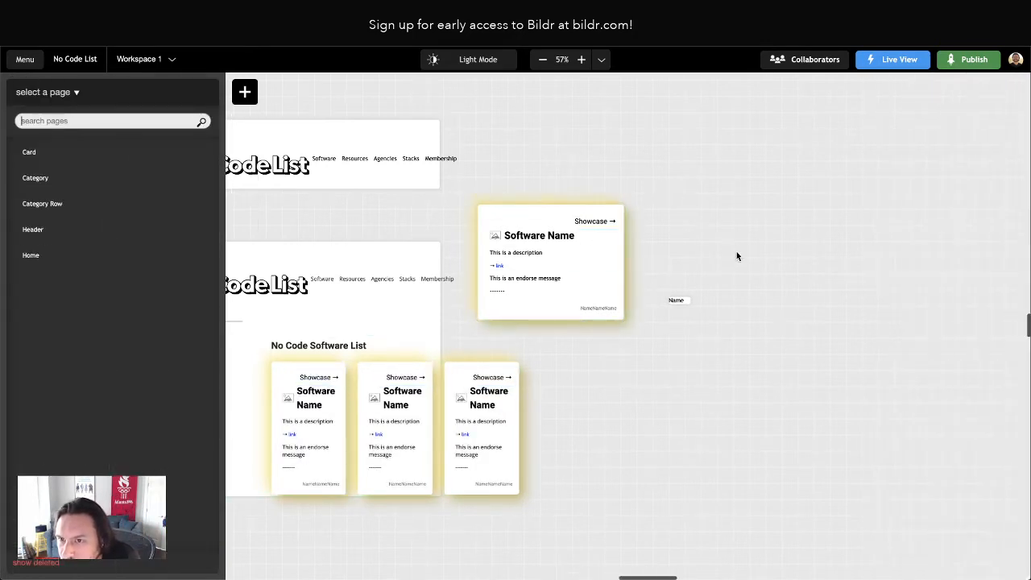
left_click(595, 219)
left_click(86, 230)
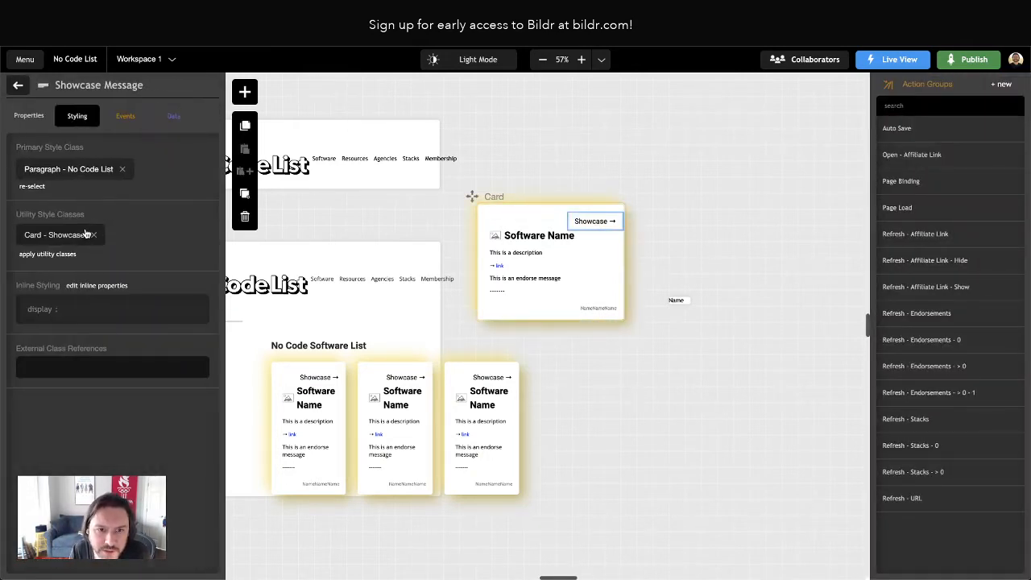
left_click(48, 235)
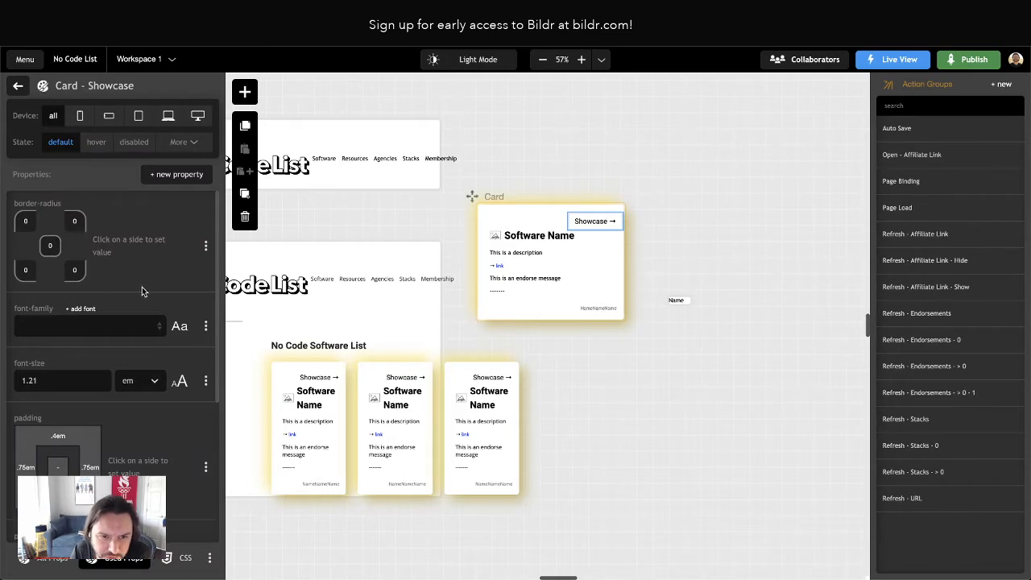
scroll(142, 292, "down", 5)
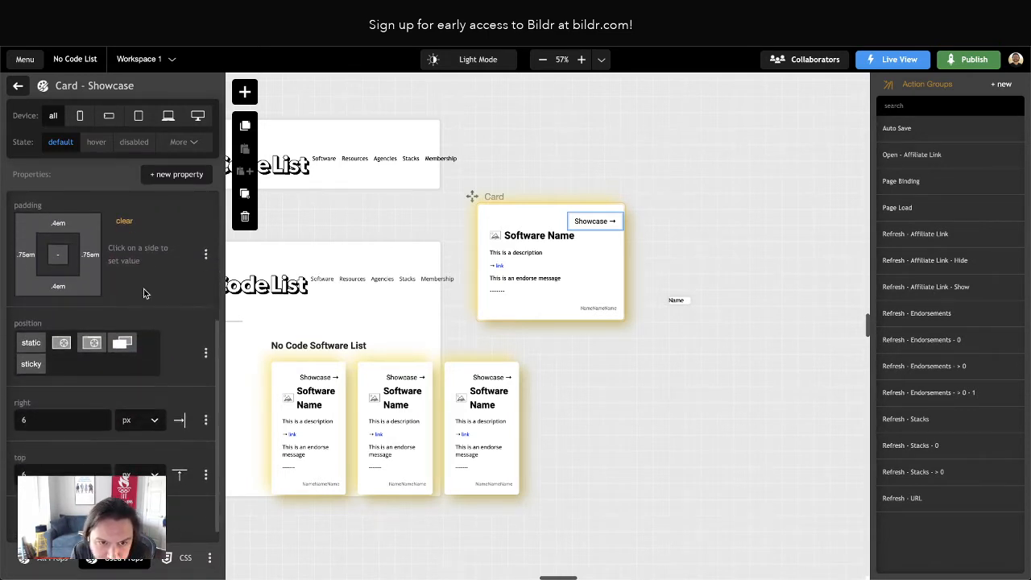
scroll(144, 288, "down", 1)
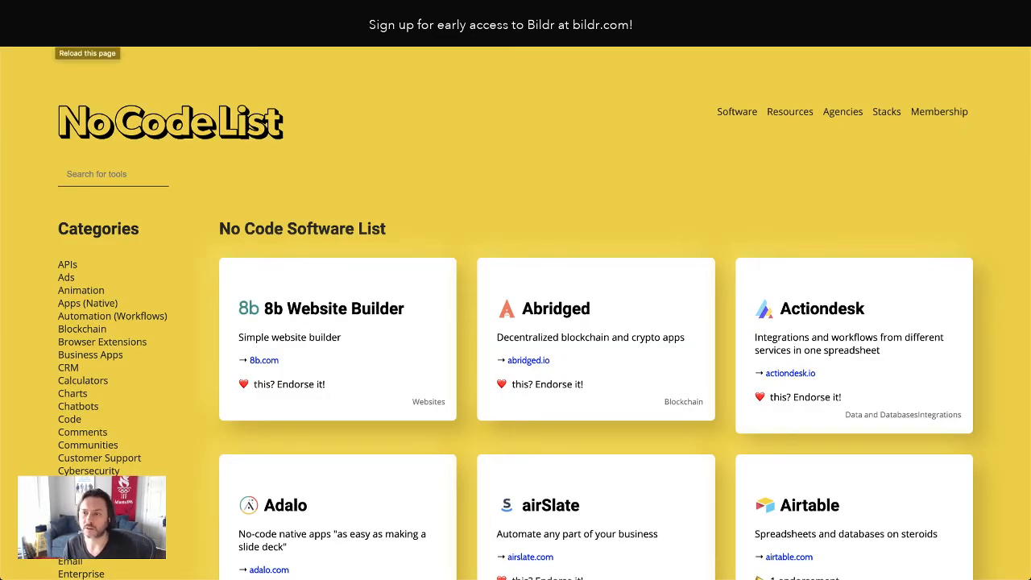
left_click(77, 136)
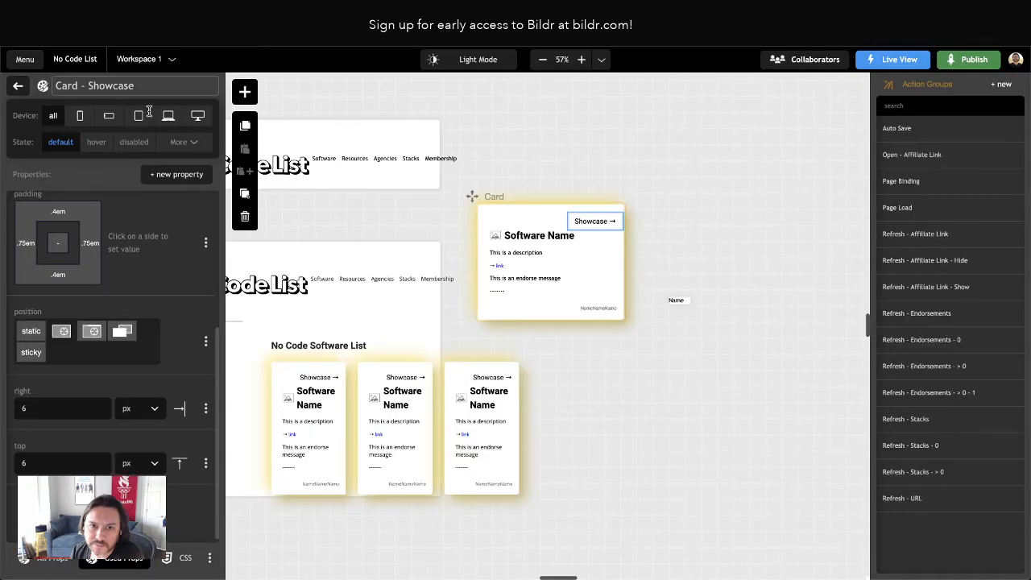
Examine the styling of Container - Showcase Link and the contents of Container - Affiliate Link on the Card page
left_click(17, 85)
left_click(99, 212)
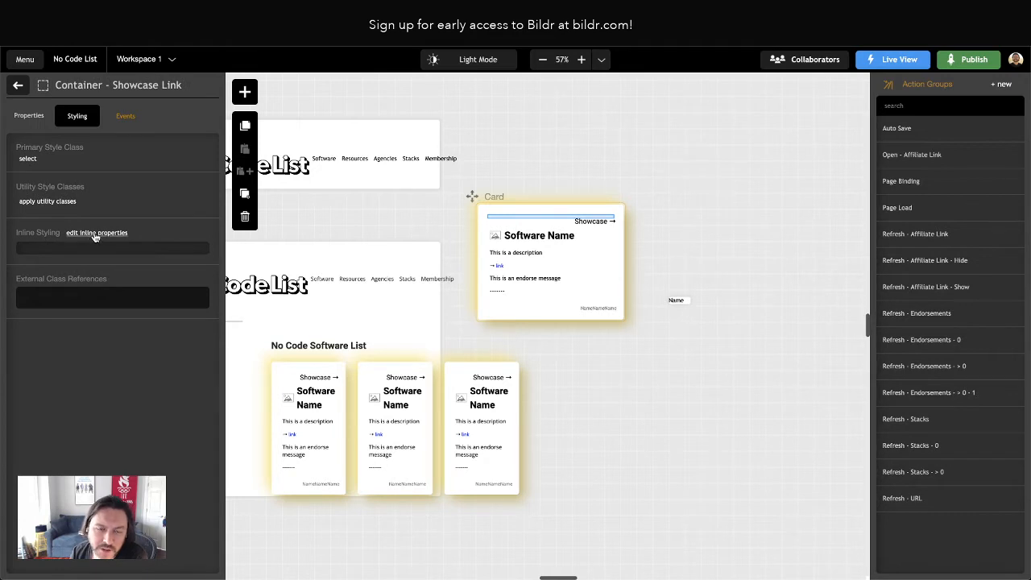
left_click(18, 86)
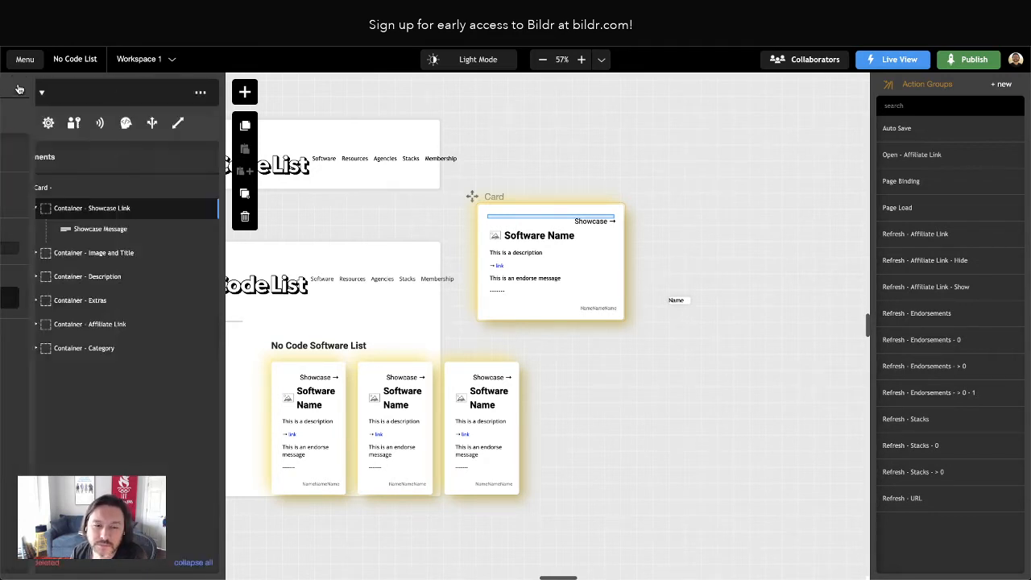
left_click(91, 325)
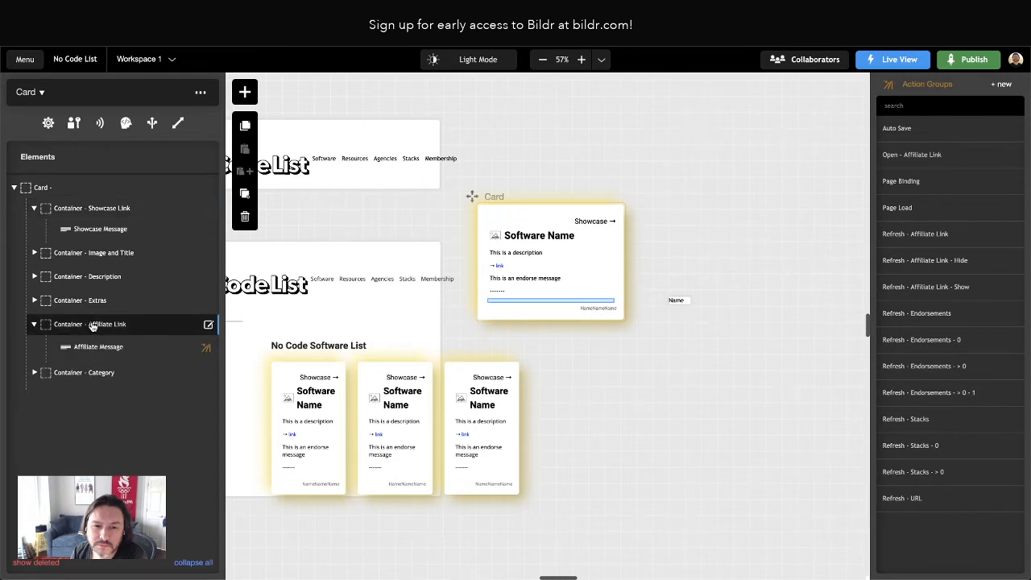
left_click(33, 208)
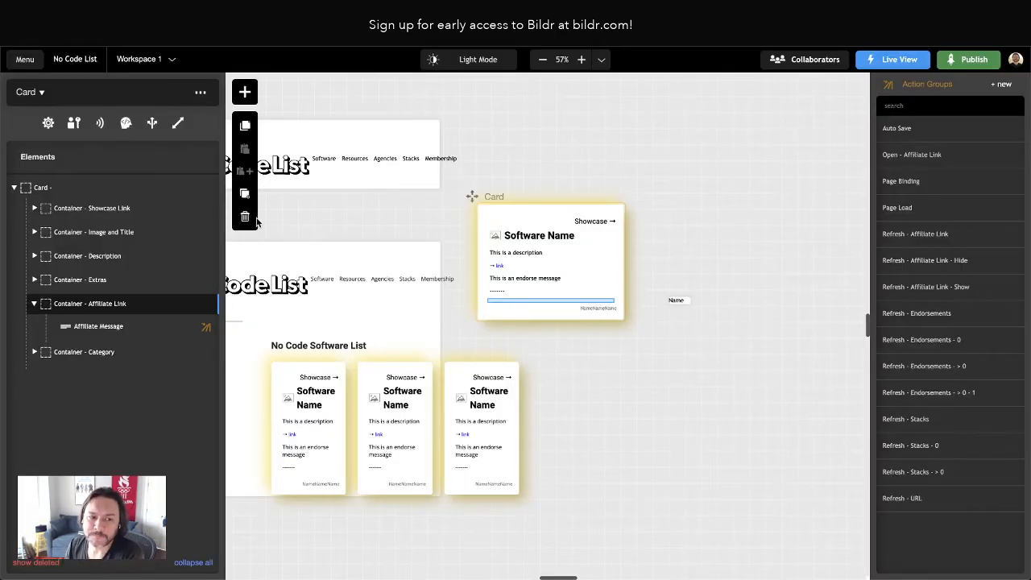
Hide the Showcase Message element on the Card page by setting its inline display property to none
left_click(581, 216)
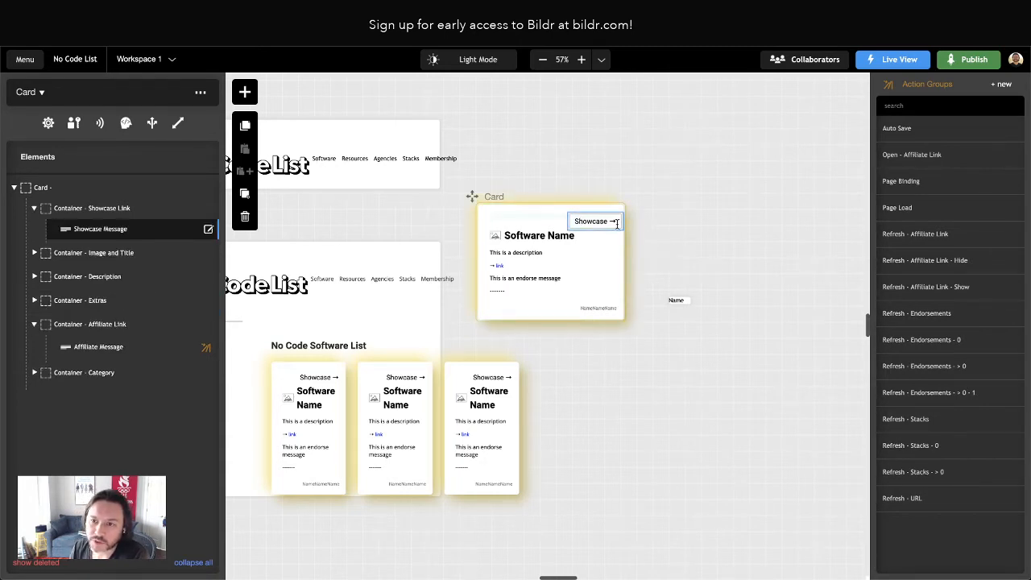
left_click(93, 230)
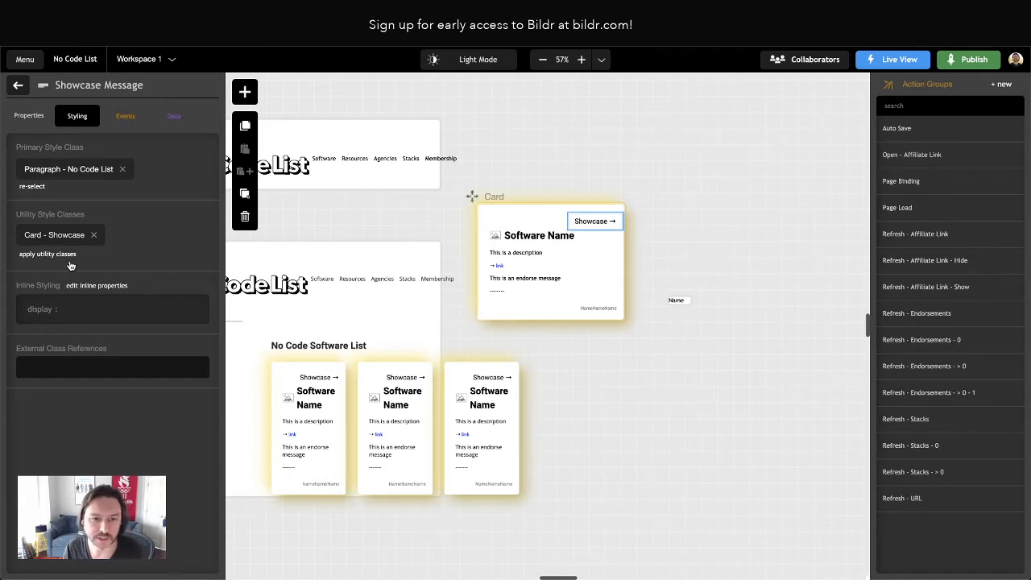
left_click(95, 287)
left_click(93, 186)
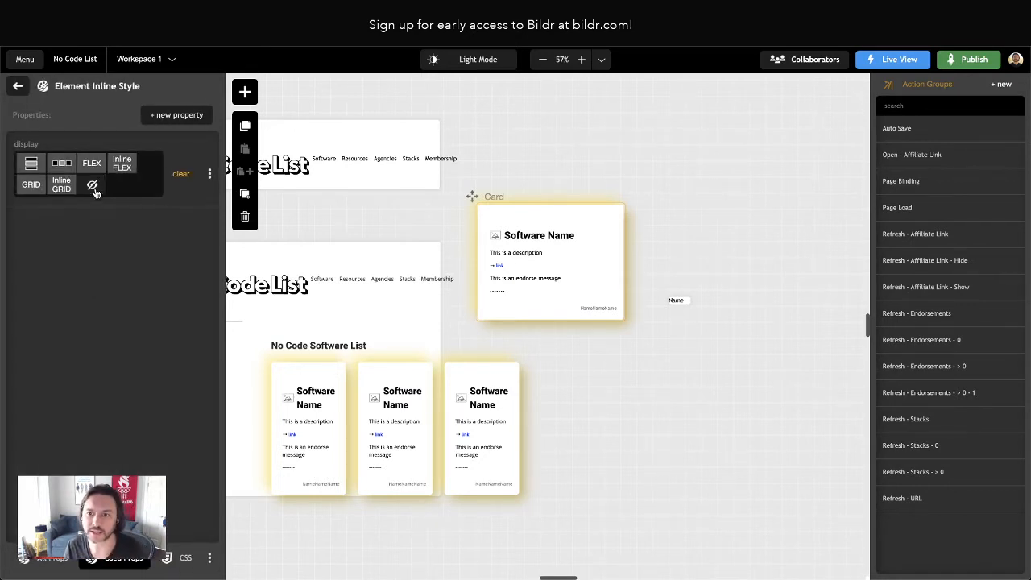
Create an action group named Refresh - Showcase Link and add a Condition - compare values action to it
left_click(1004, 85)
type("Refresh - Show")
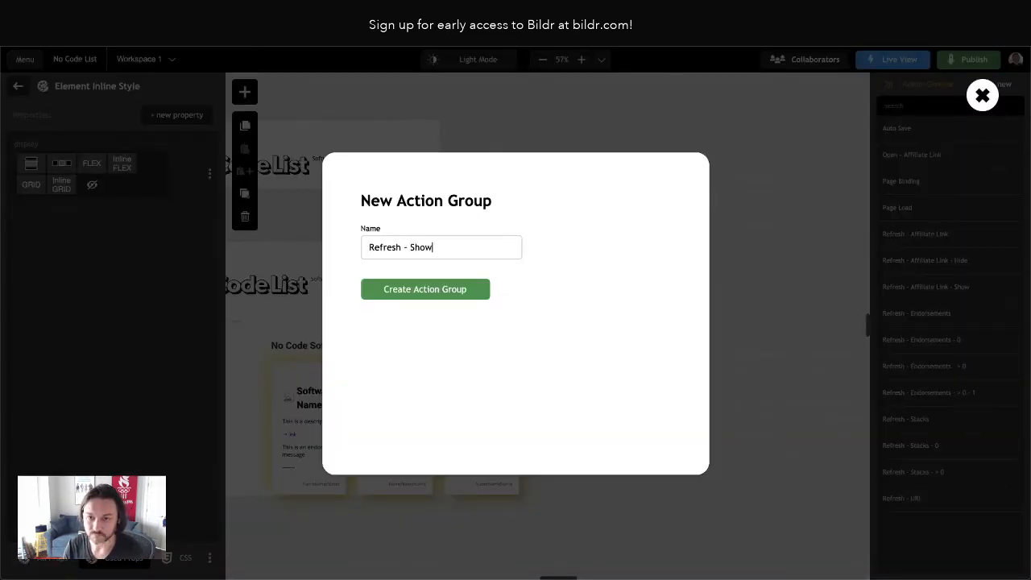
type("case List")
key("Return")
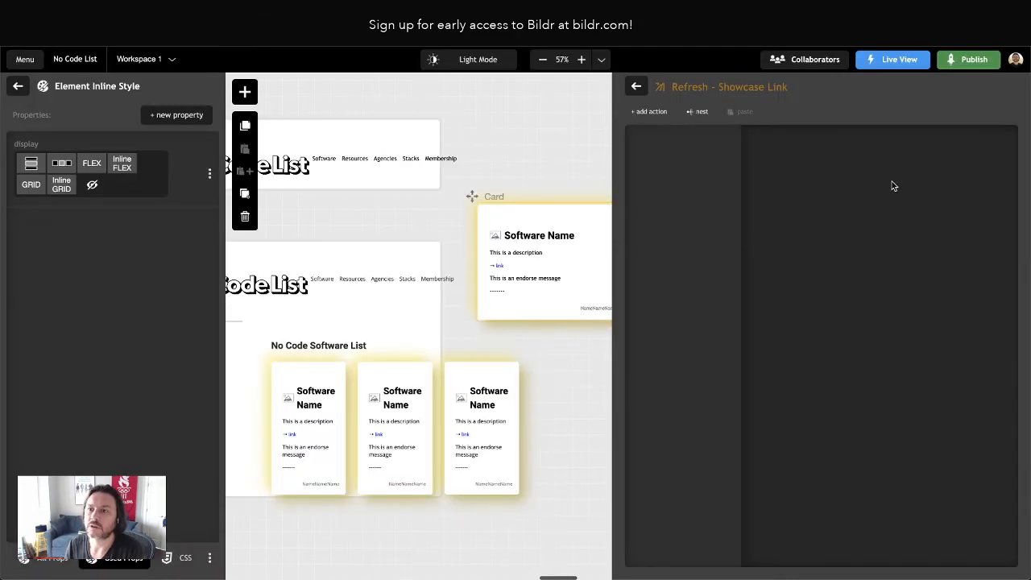
left_click(649, 113)
type("condition")
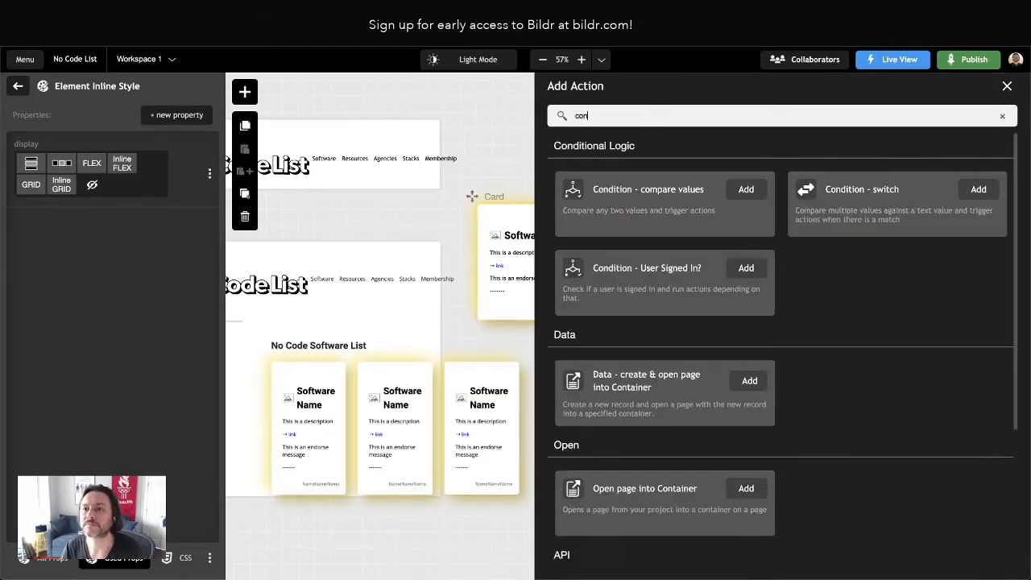
left_click(747, 188)
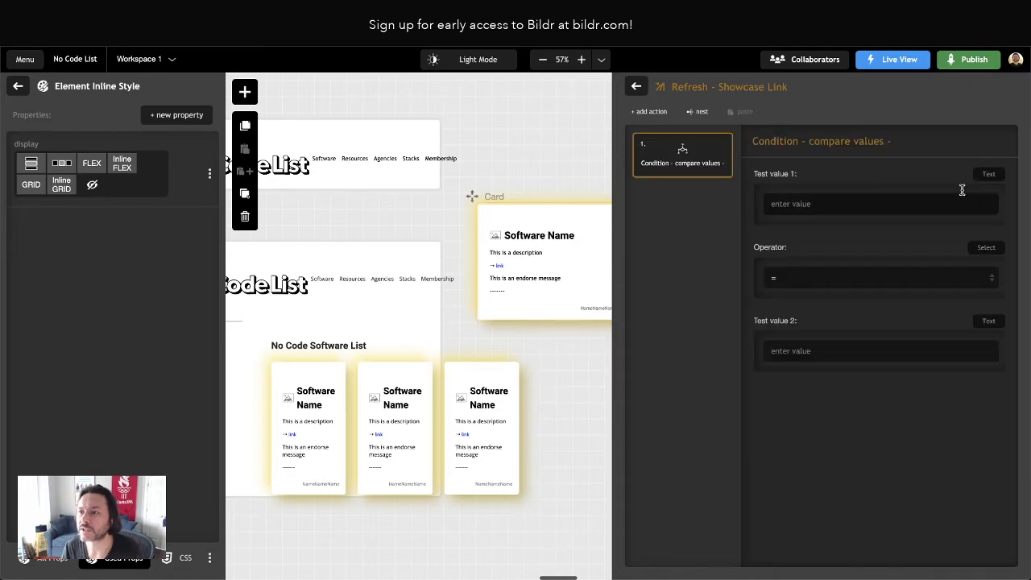
Set the condition's first test value to the current page variable Examples Url, checking the field name in Airtable, and the operator to !=
left_click(988, 175)
left_click(951, 256)
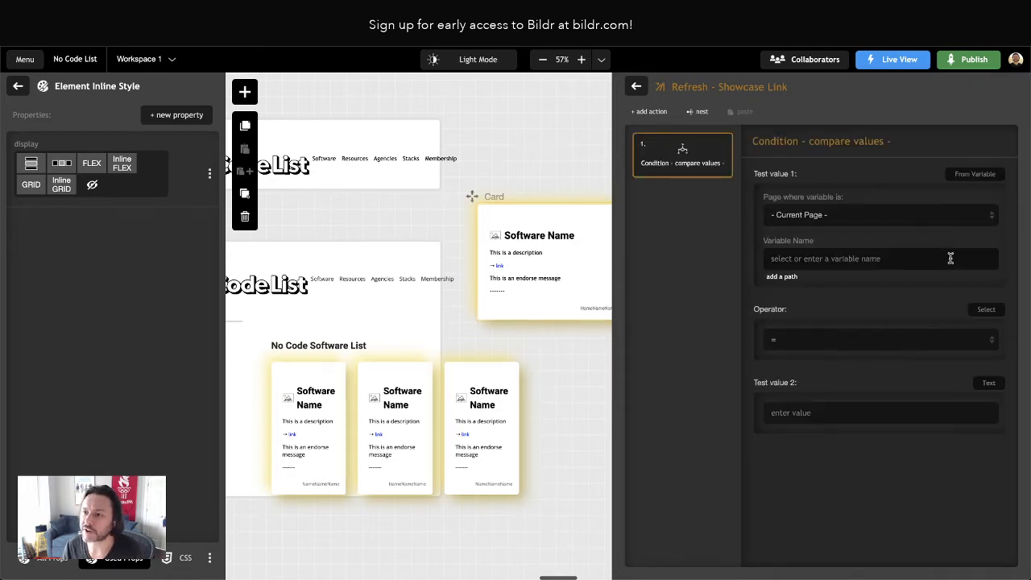
left_click(824, 257)
type("Examples Url")
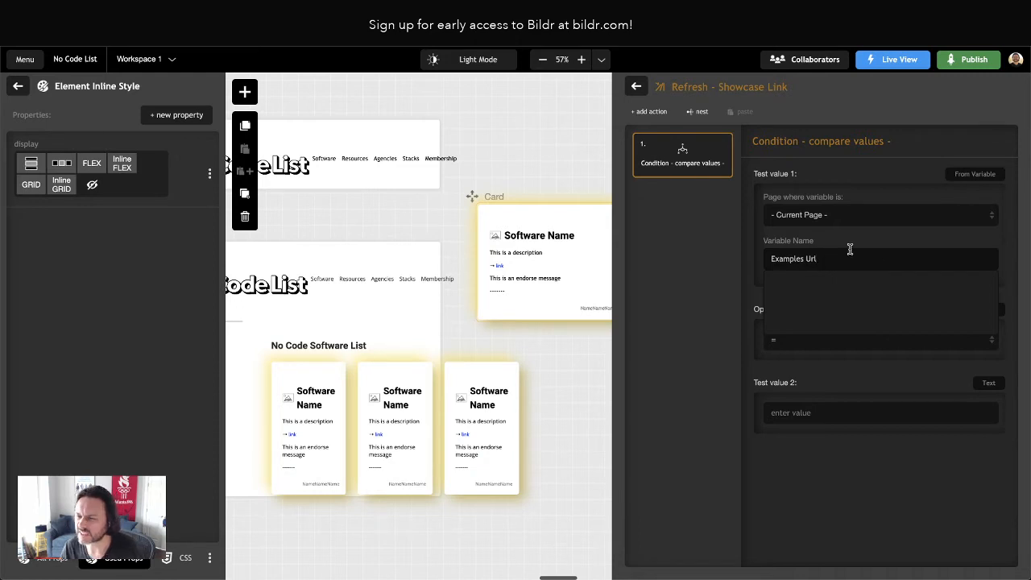
left_click(715, 291)
left_click(551, 18)
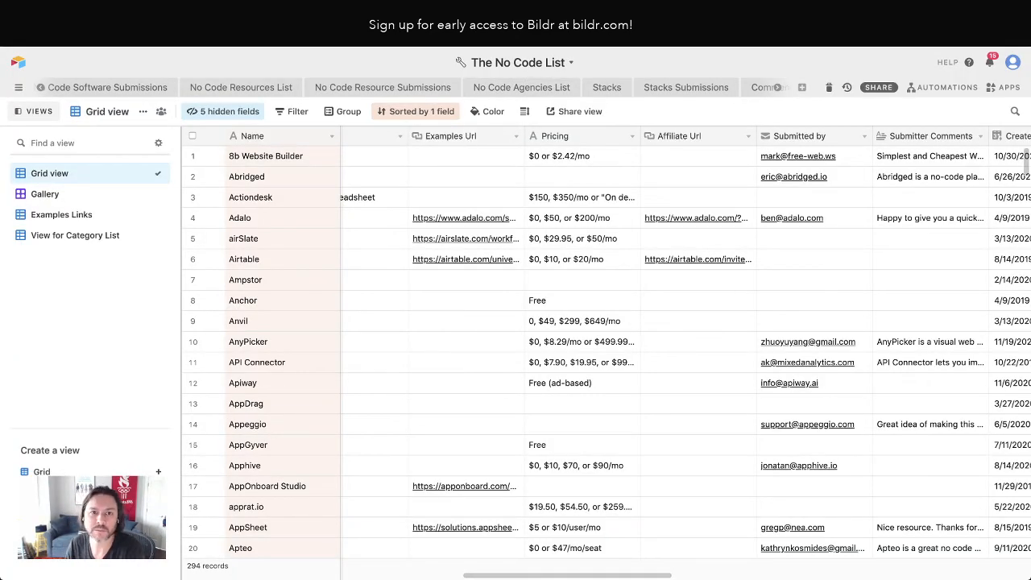
left_click(387, 18)
left_click(810, 345)
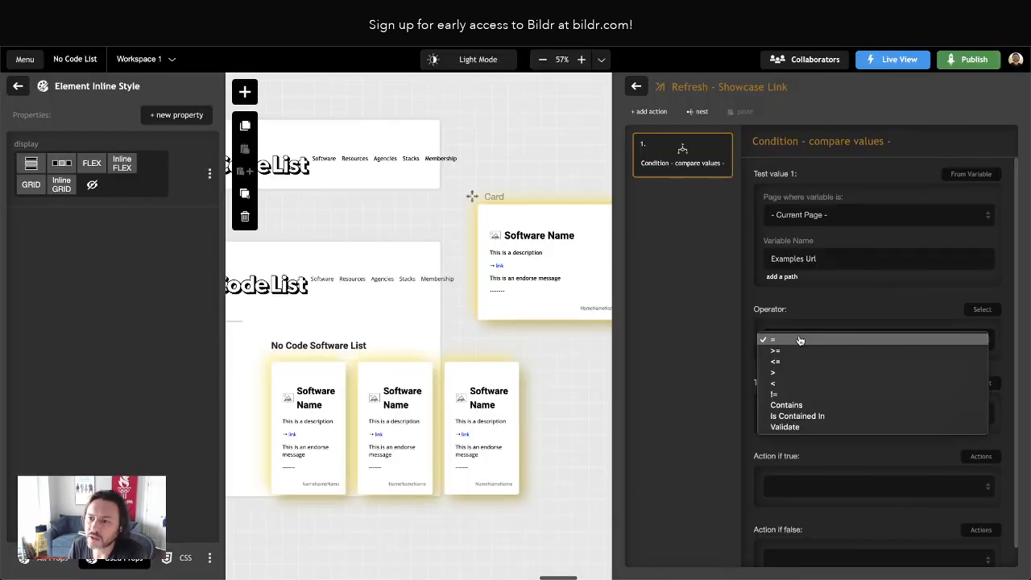
left_click(799, 394)
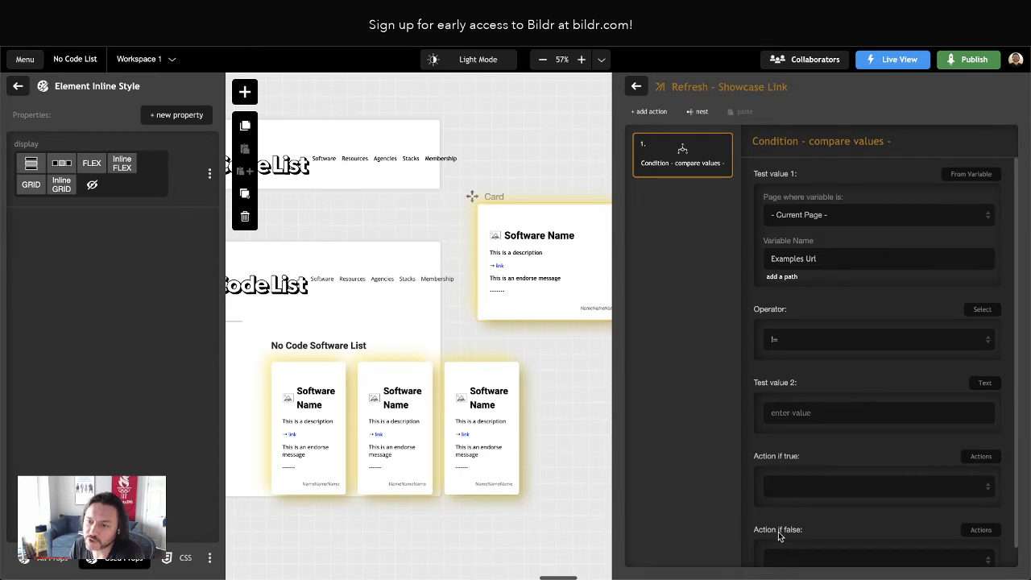
Create a new action group named Refresh - Showcase Link - Show
left_click(636, 87)
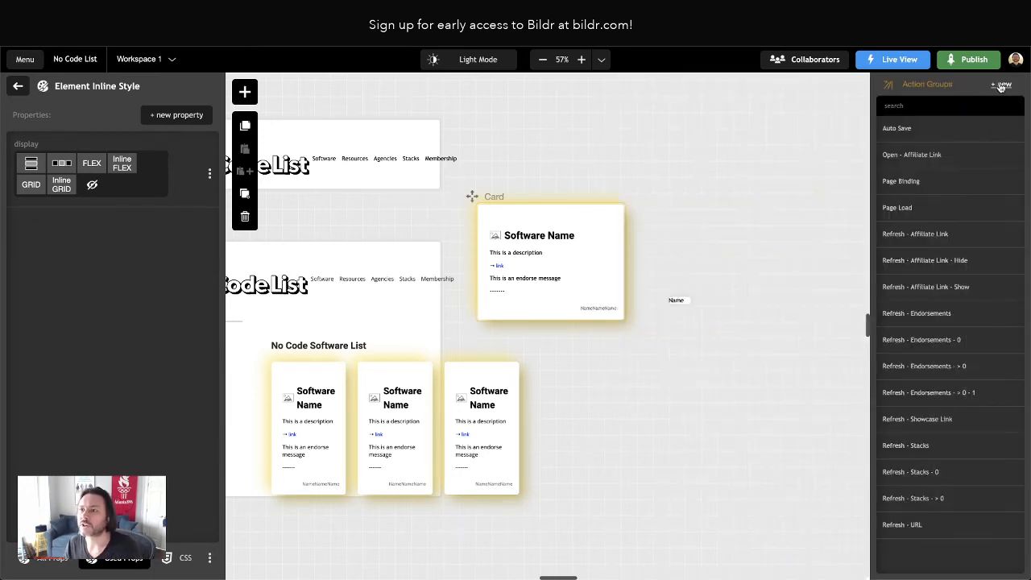
left_click(1003, 85)
type("R")
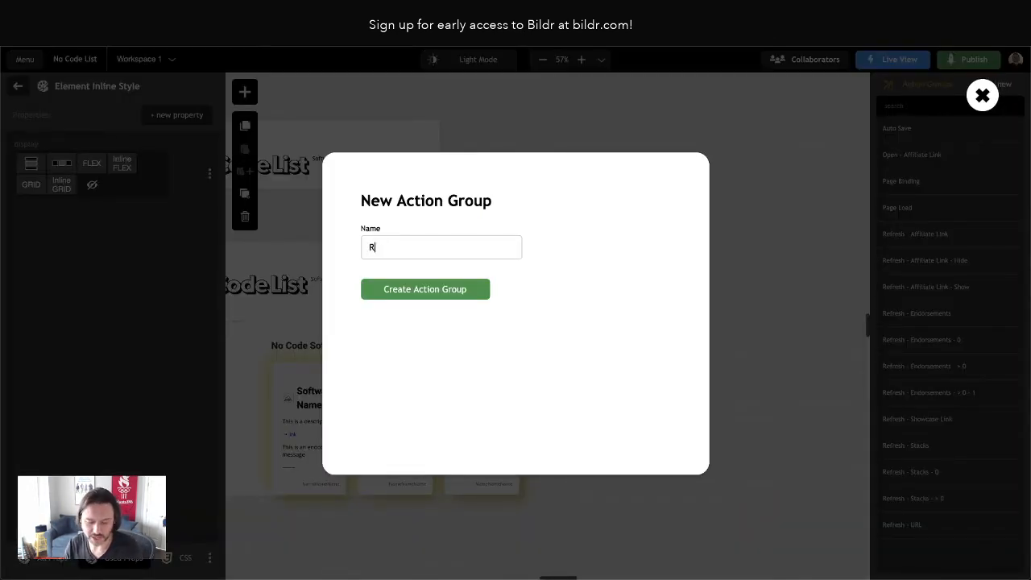
type("efresh - Sh")
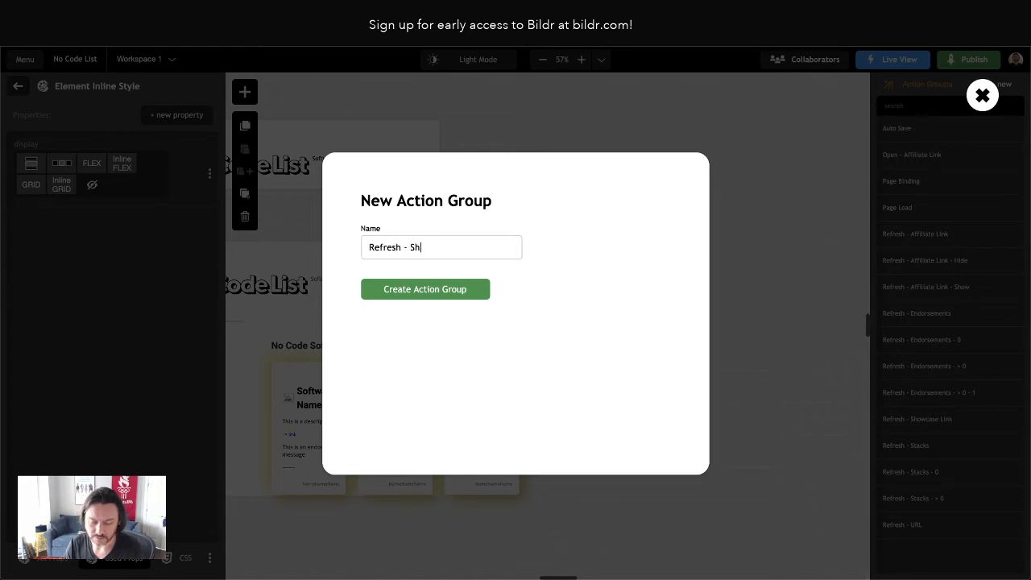
type("owcase Link - ")
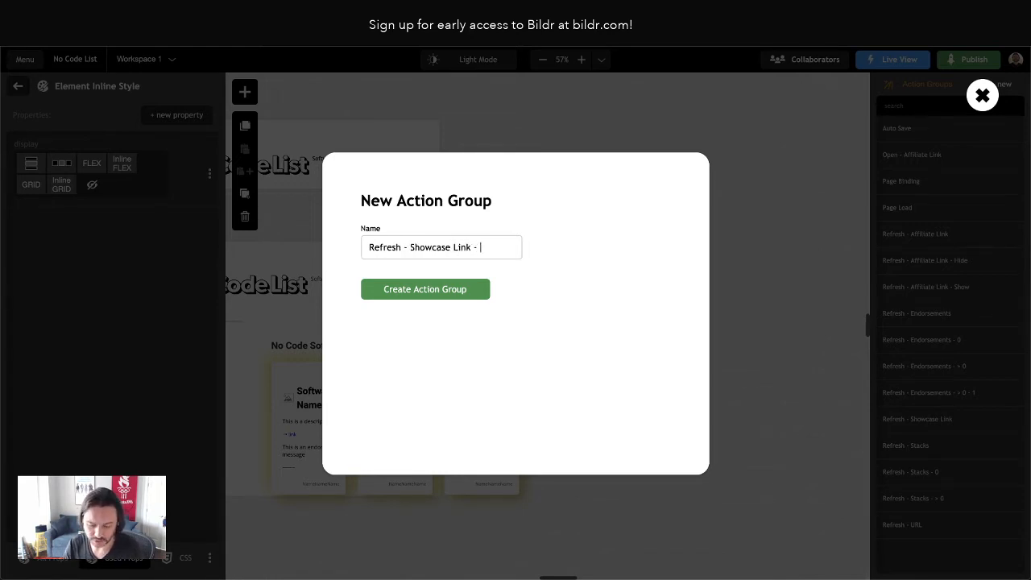
type("Show")
key("Return")
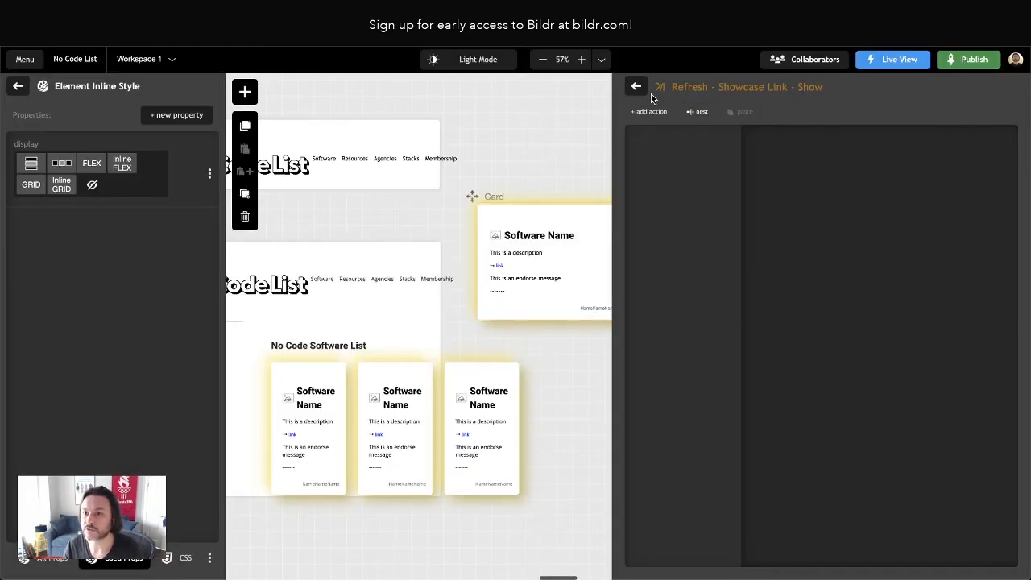
Create another action group named Refresh - Showcase Link - Hide
left_click(637, 87)
left_click(1003, 85)
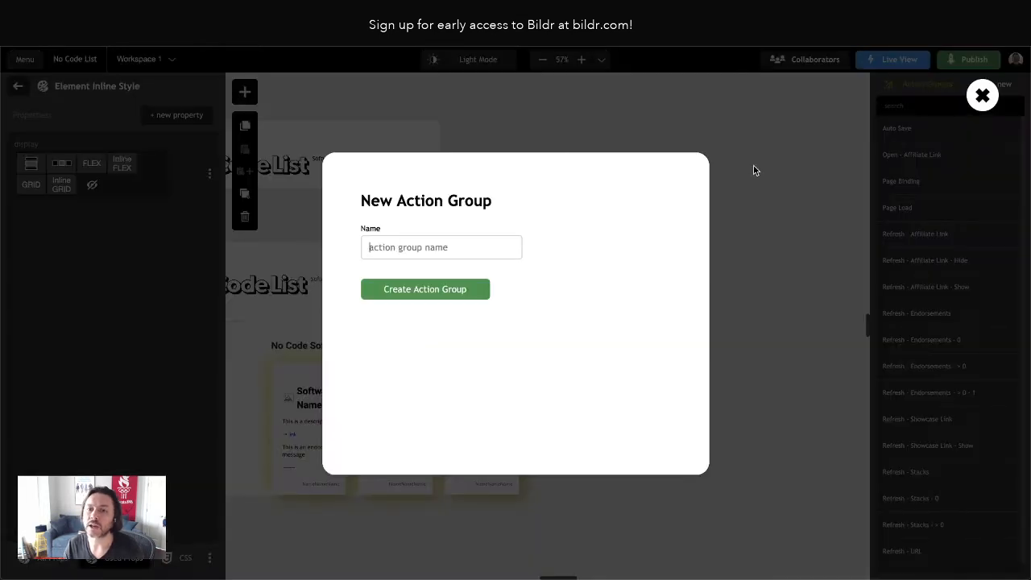
type("Refresh - ")
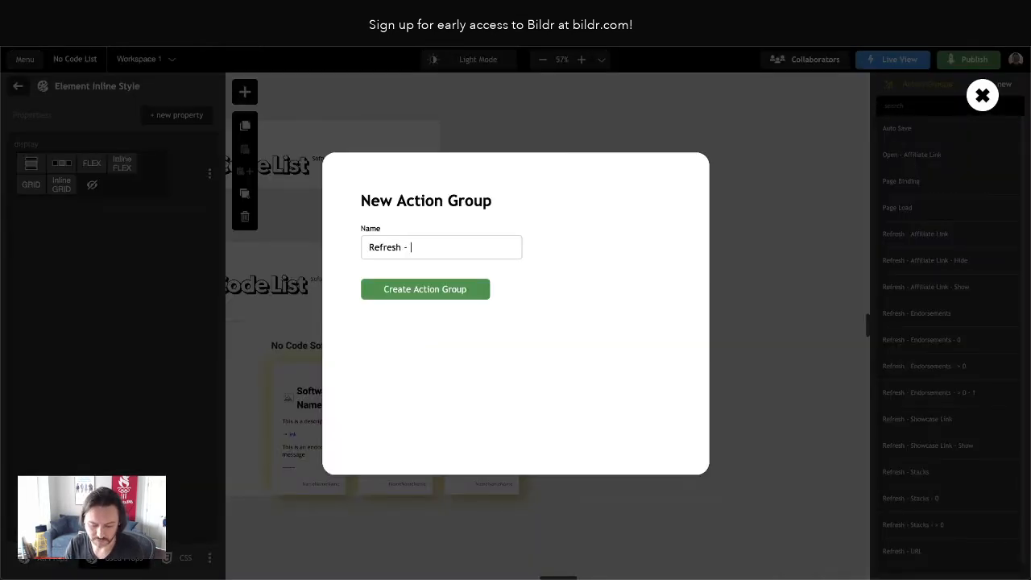
type("Showcase Link -")
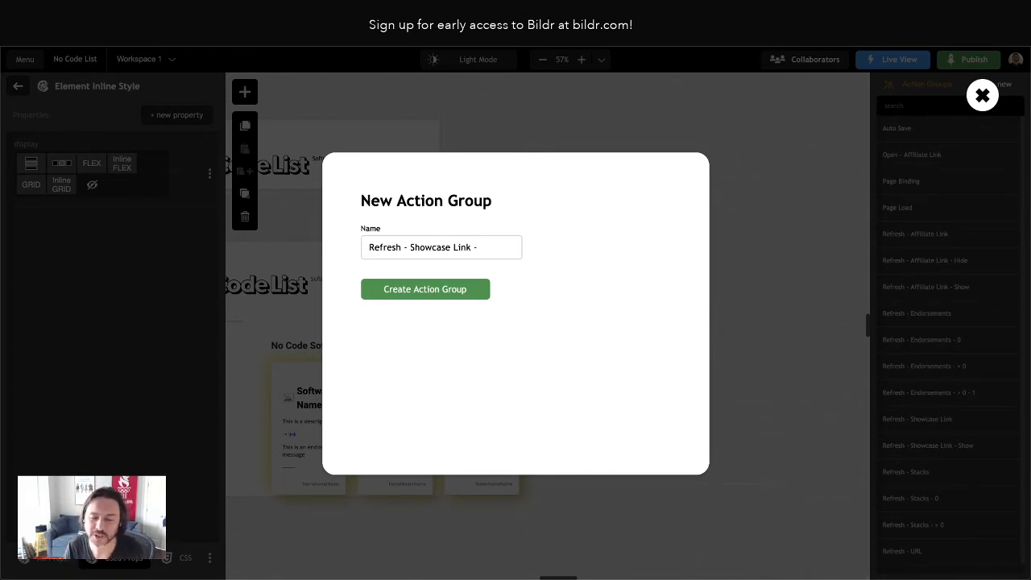
type("Hide")
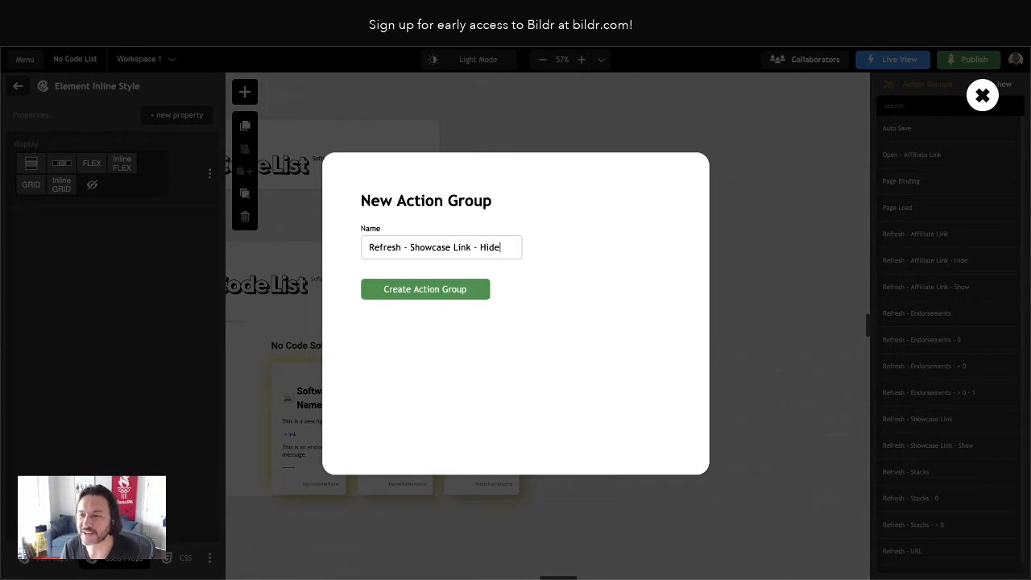
key("Return")
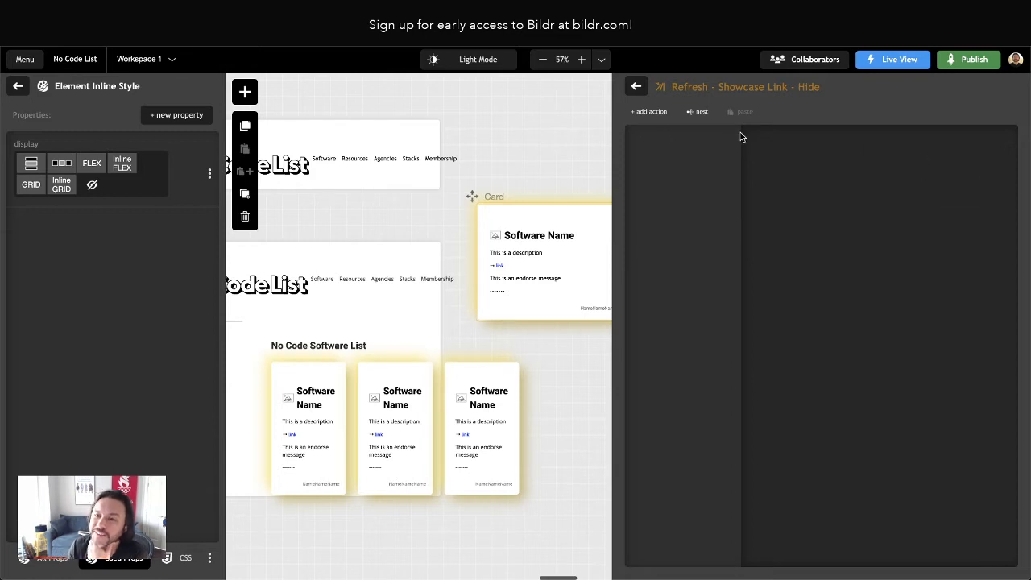
In the Refresh - Showcase Link condition, run Refresh - Showcase Link - Show if true and Refresh - Showcase Link - Hide if false
left_click(636, 88)
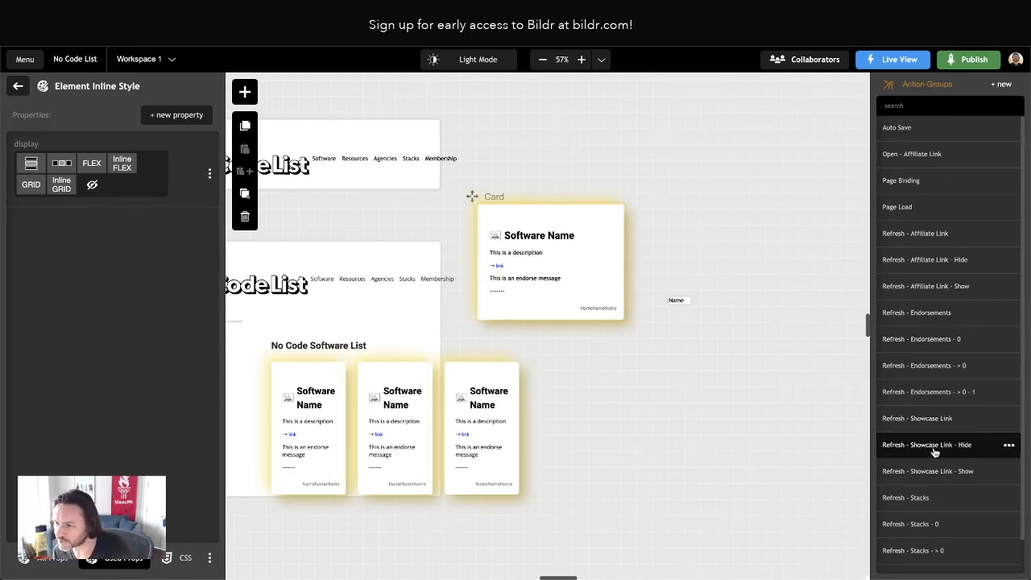
left_click(931, 421)
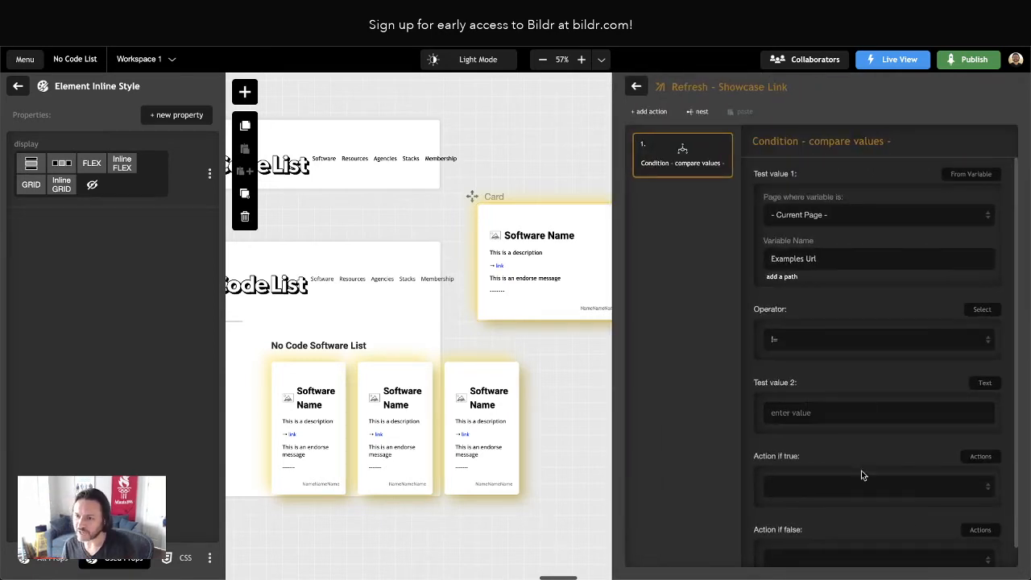
scroll(861, 471, "down", 1)
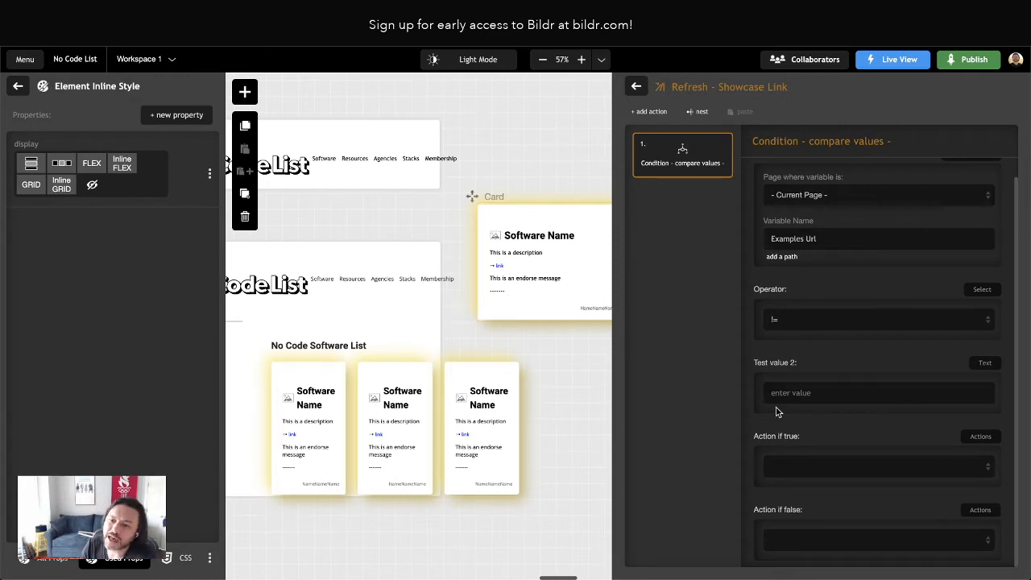
left_click(798, 472)
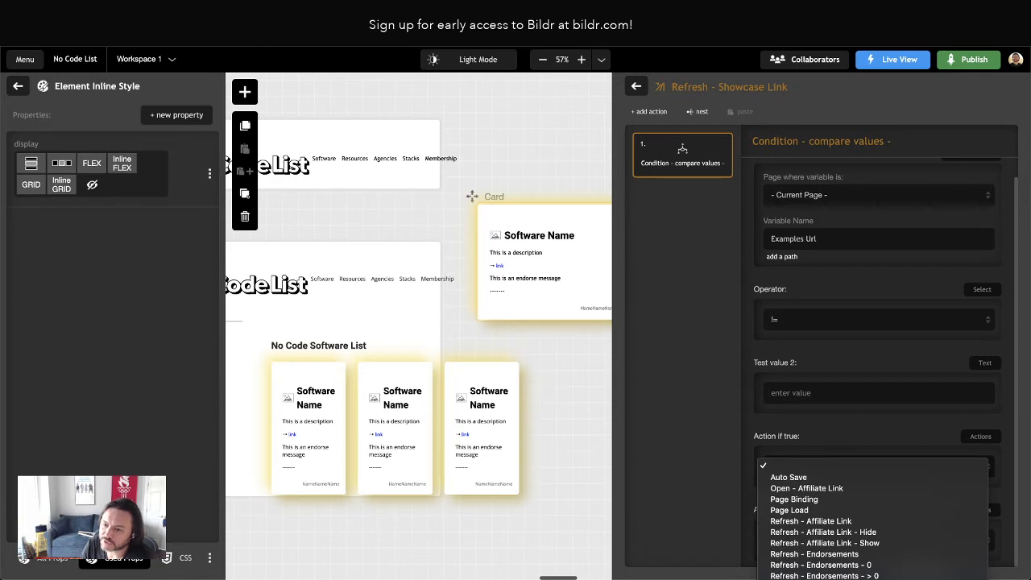
left_click(814, 579)
left_click(803, 540)
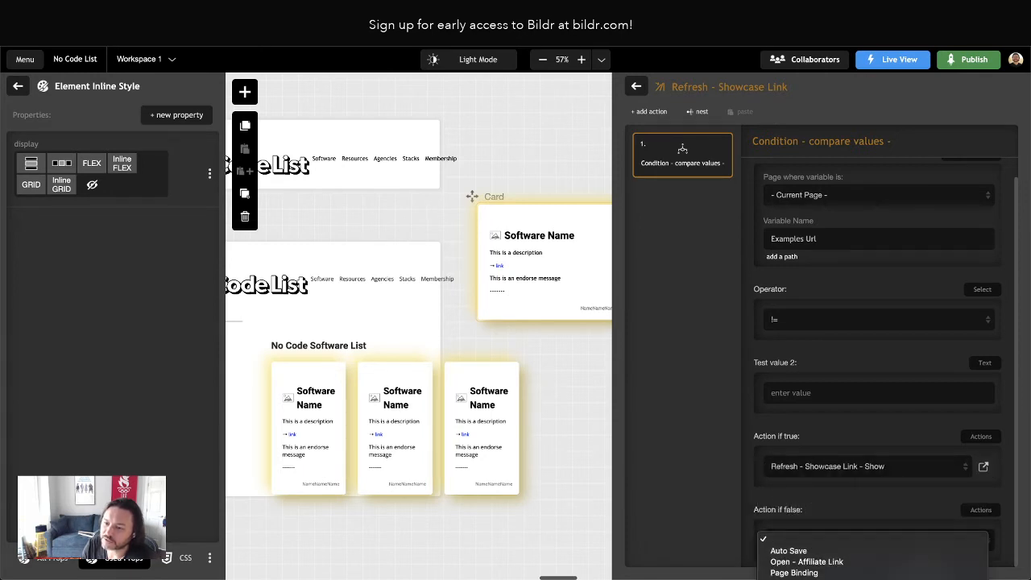
left_click(814, 579)
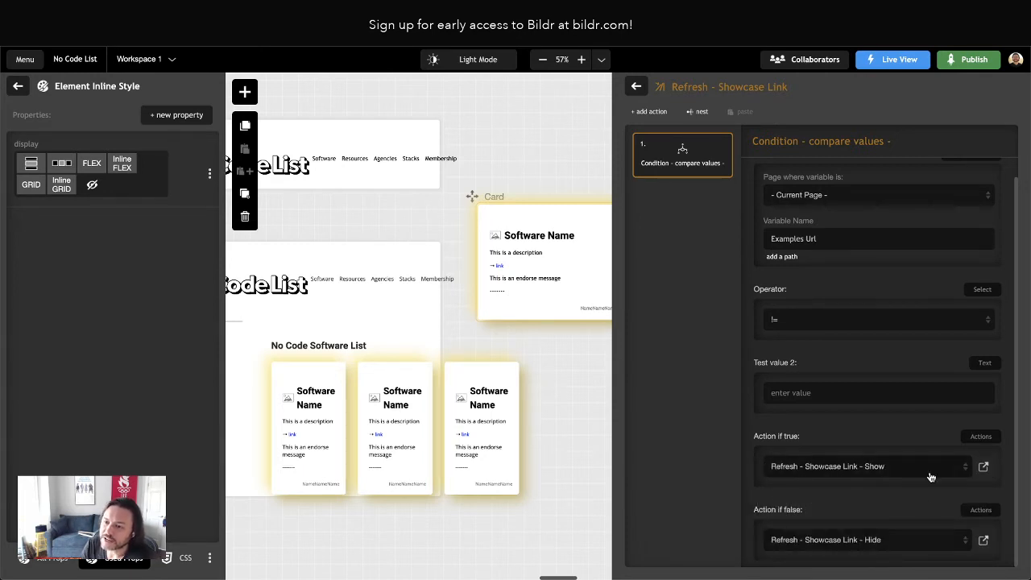
Add an Element - show action to the Refresh - Showcase Link - Show group, targeting the Showcase Message element
left_click(982, 467)
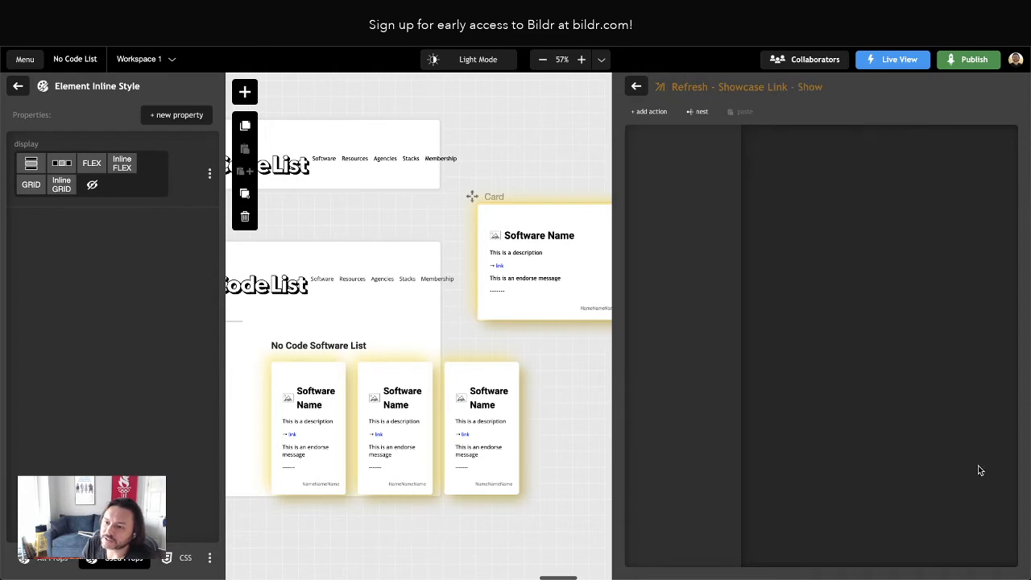
left_click(653, 111)
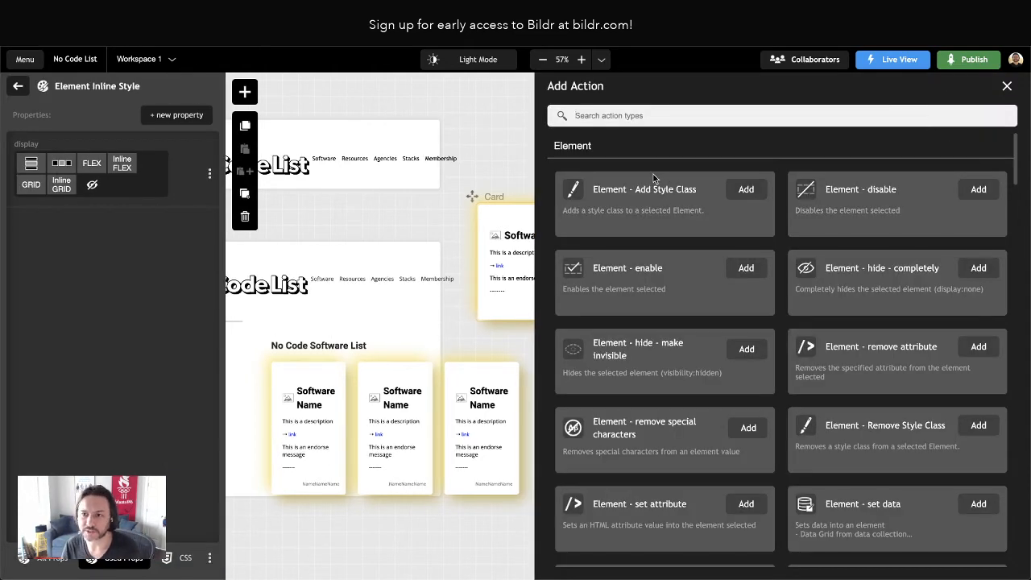
type("show")
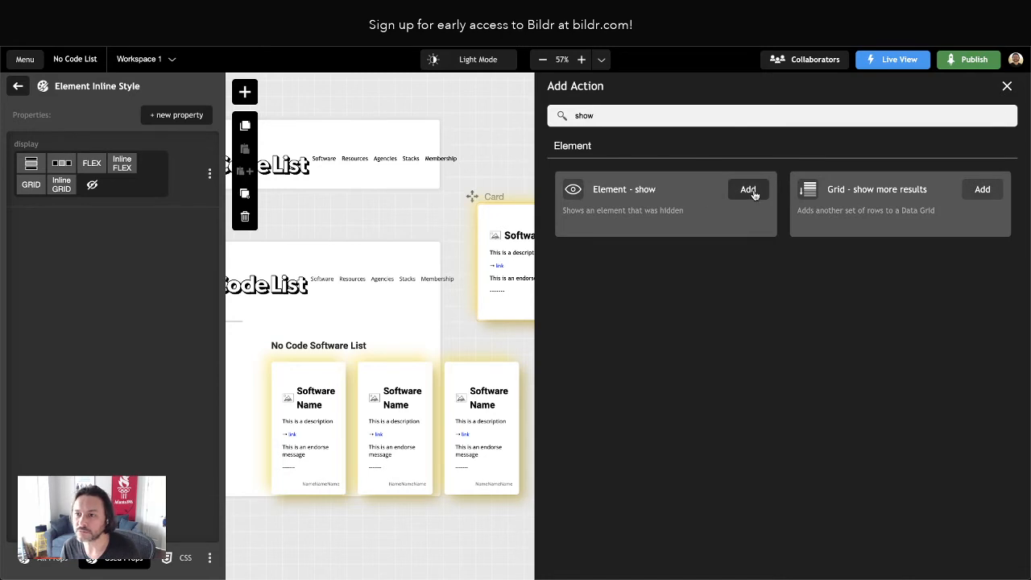
left_click(748, 188)
left_click(806, 204)
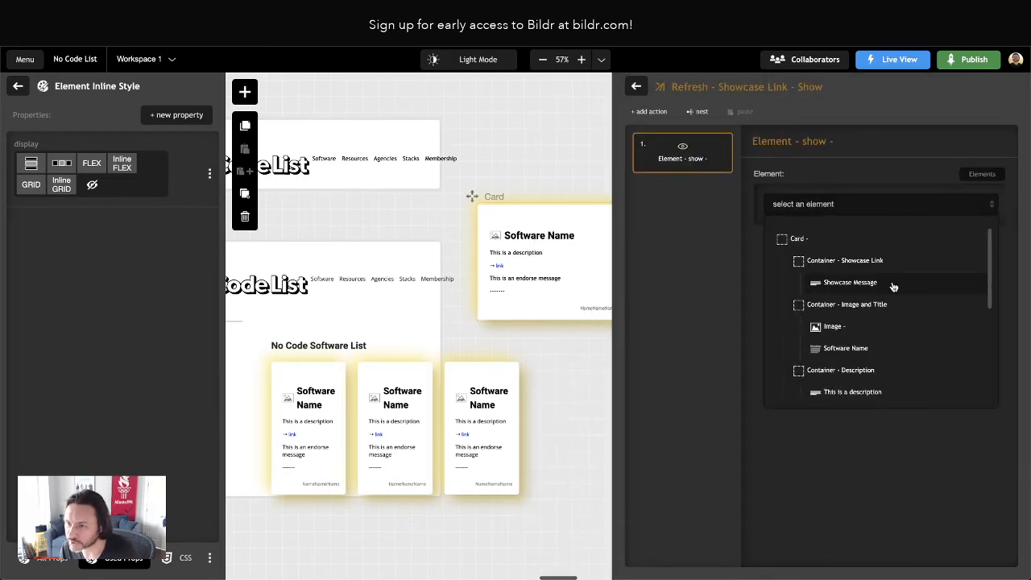
left_click(862, 283)
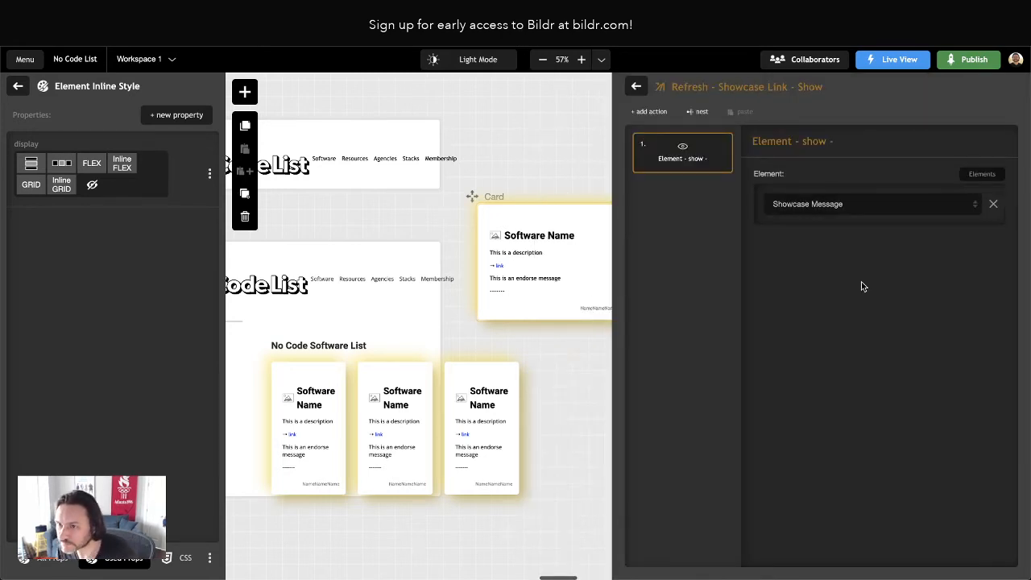
Add an Element - hide - completely action to the Refresh - Showcase Link - Hide group, targeting the Showcase Message element
left_click(636, 86)
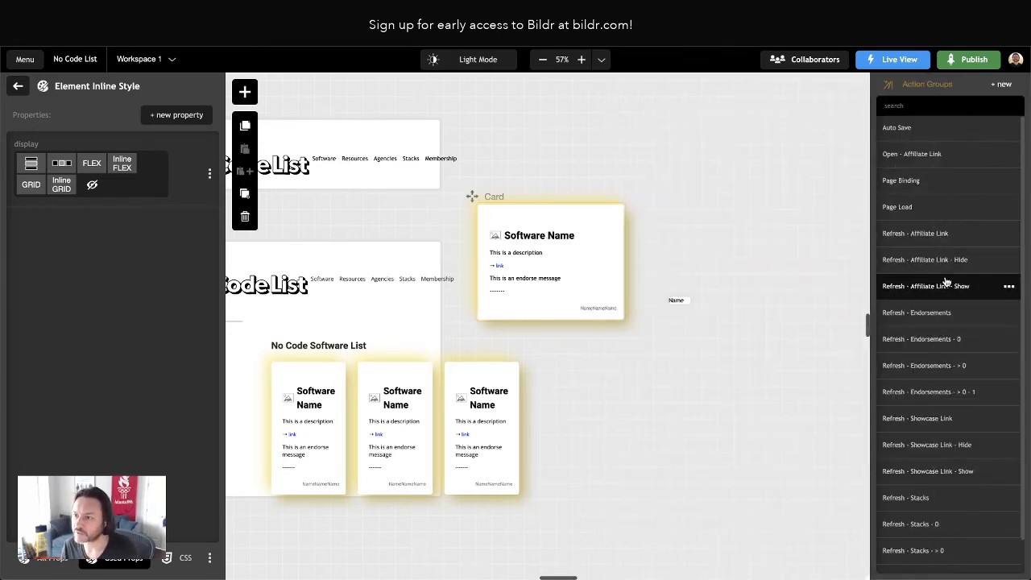
left_click(935, 446)
left_click(654, 111)
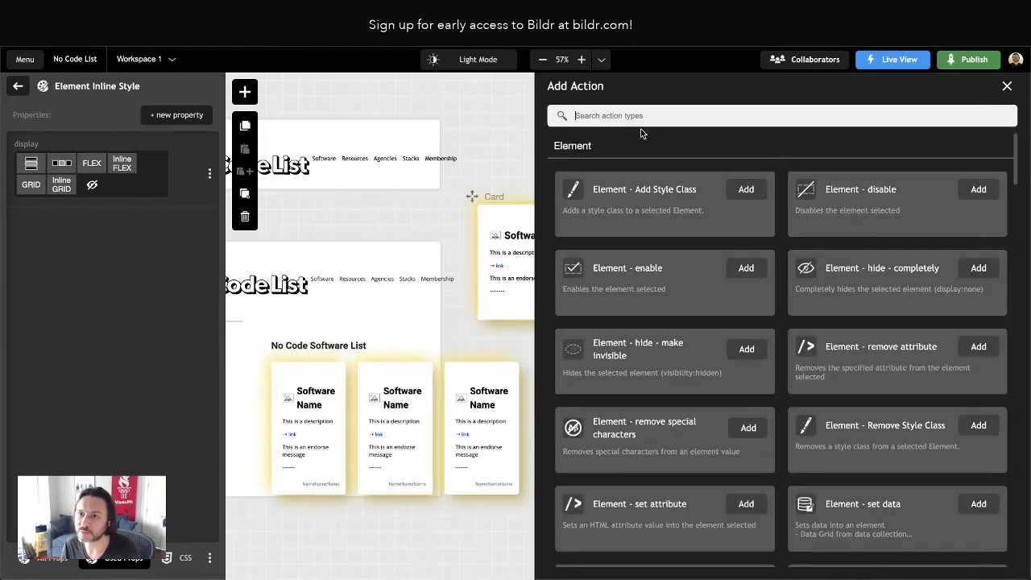
type("hide")
left_click(746, 193)
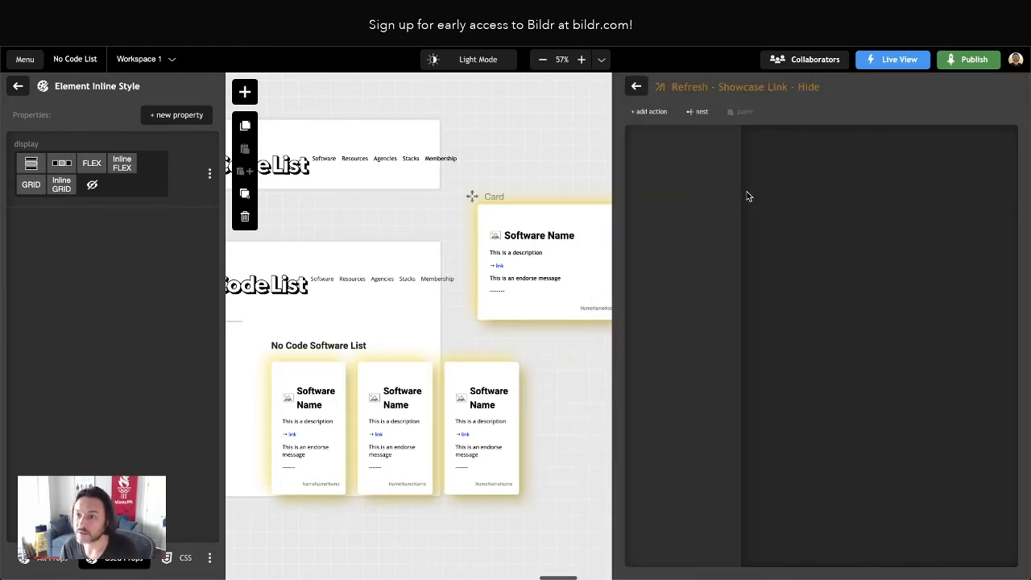
left_click(818, 204)
scroll(876, 278, "down", 1)
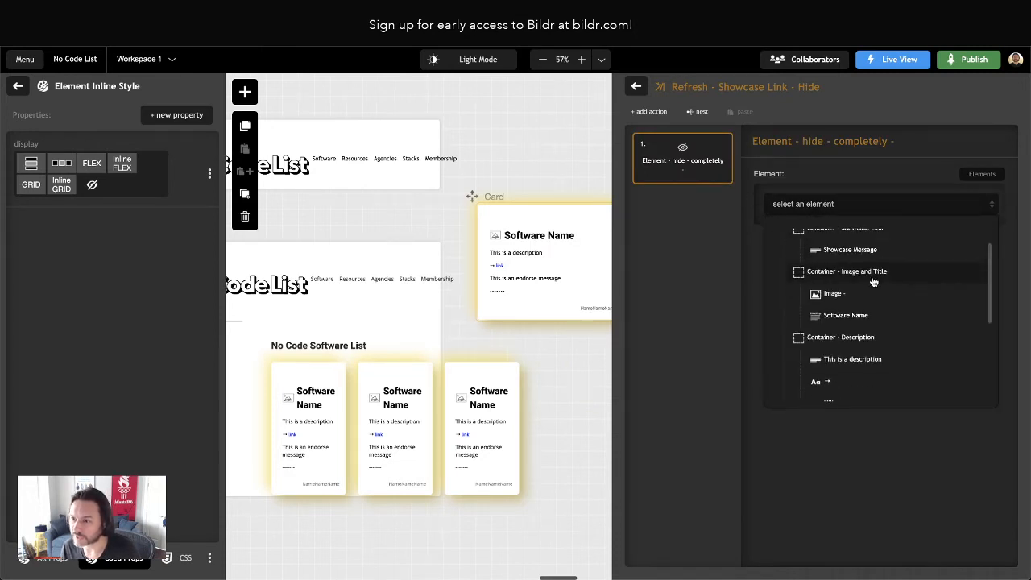
left_click(852, 250)
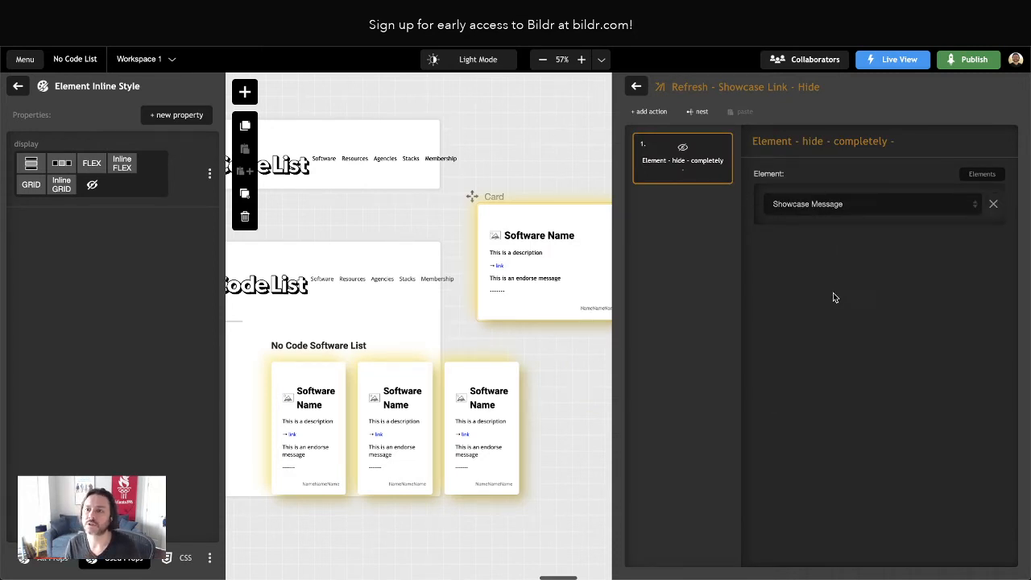
Nest the Refresh - Showcase Link action group at the end of the Page Binding group
left_click(637, 86)
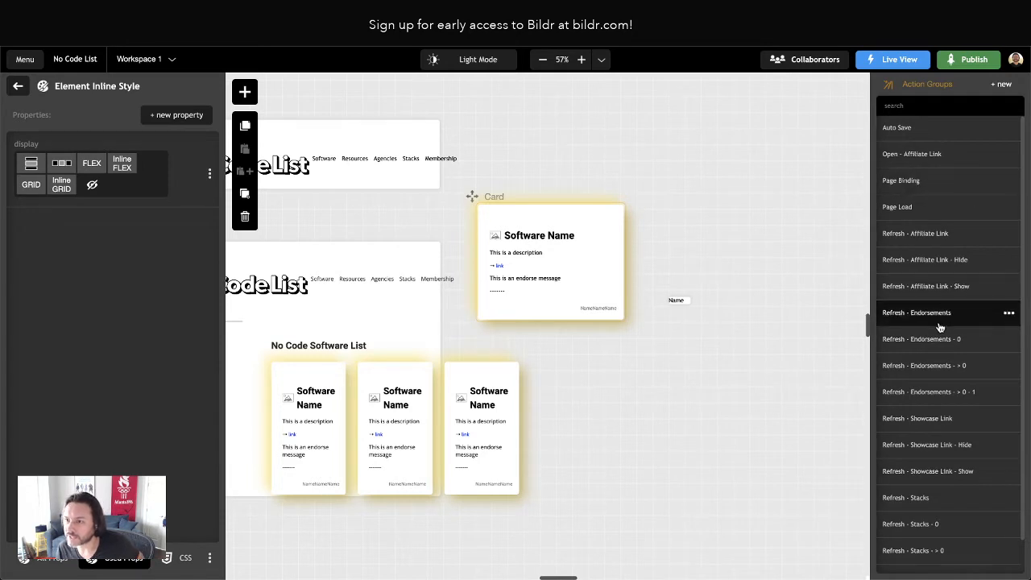
left_click(920, 186)
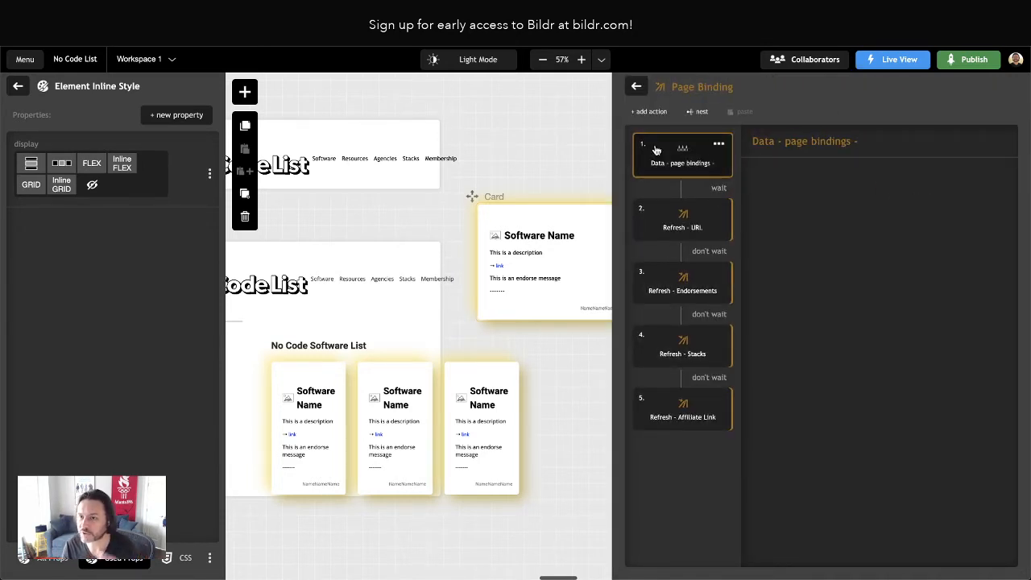
left_click(702, 113)
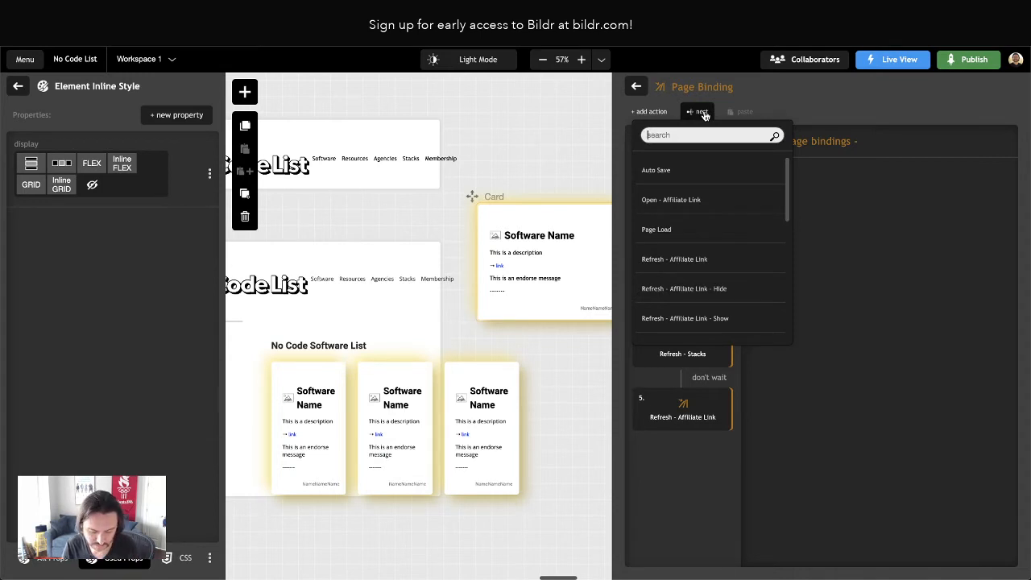
type("refresh")
scroll(697, 214, "down", 3)
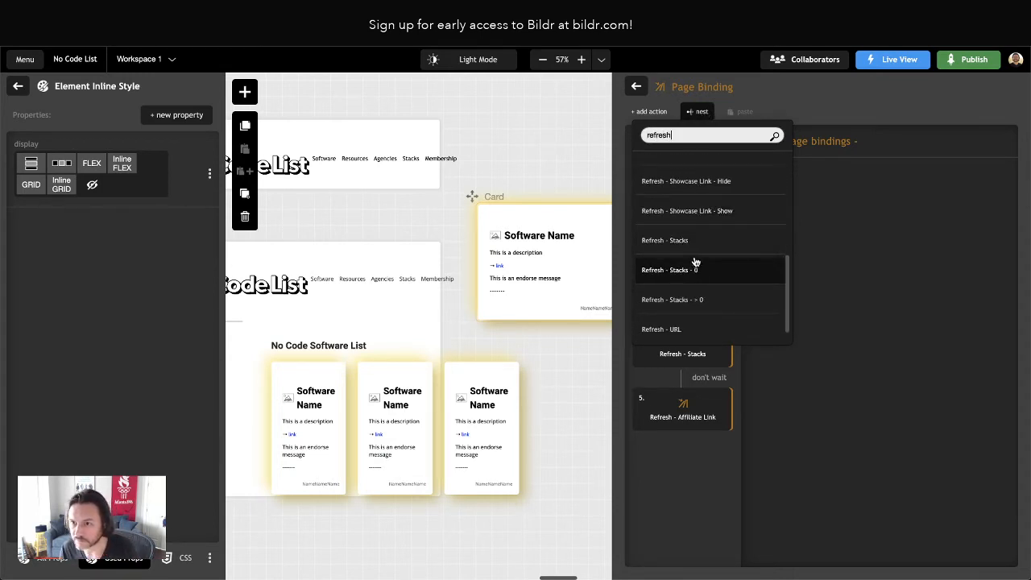
scroll(696, 203, "up", 1)
left_click(695, 183)
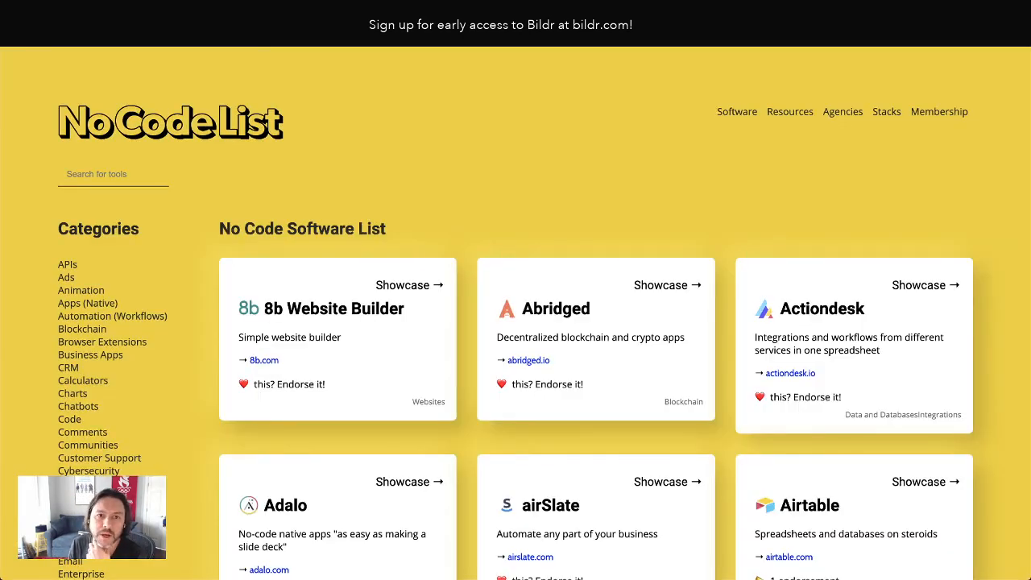
Reload the live page and compare its Showcase links, cards and categories with the original No Code List site
key("super+r")
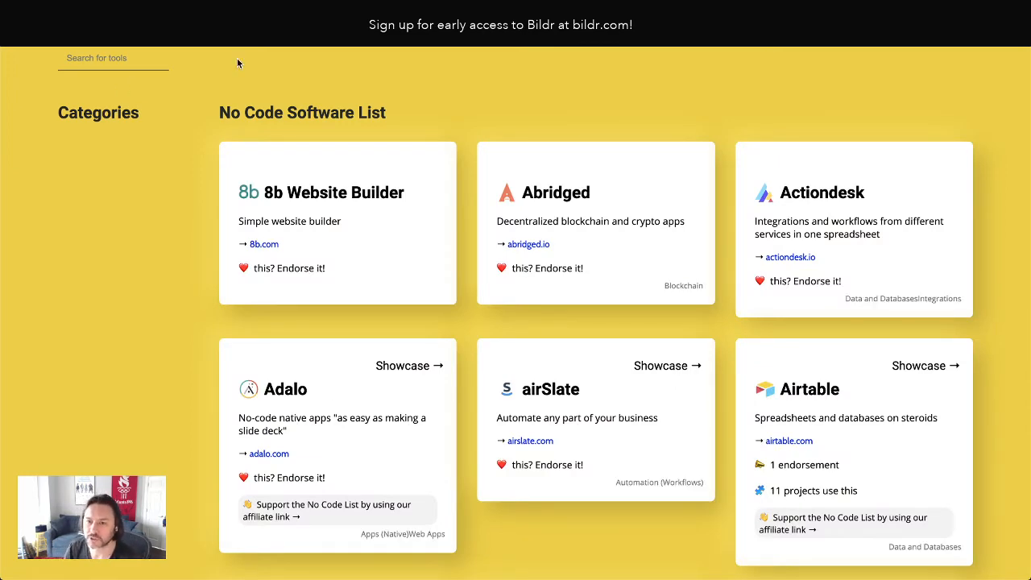
scroll(455, 385, "down", 2)
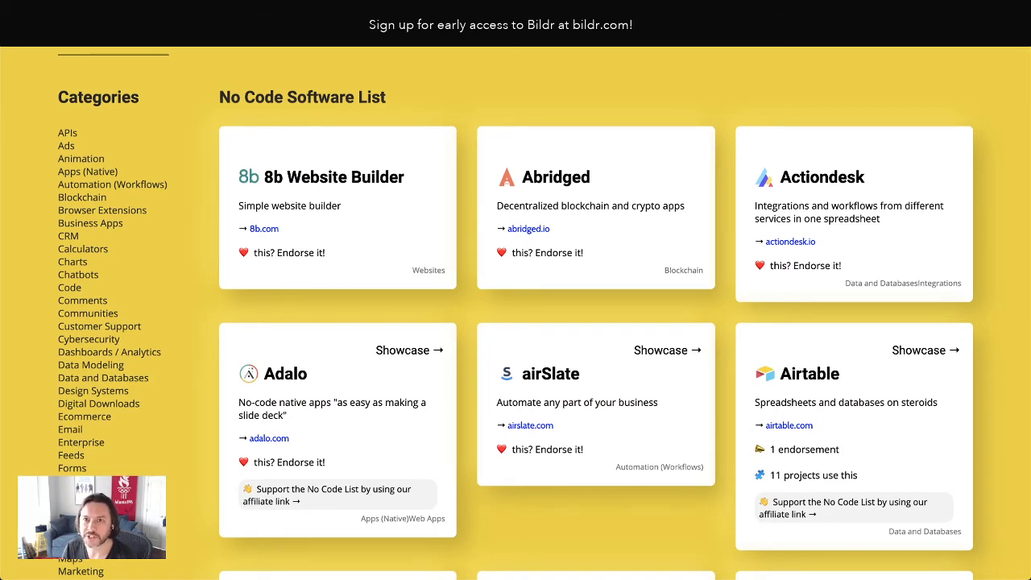
left_click(457, 16)
left_click(1020, 56)
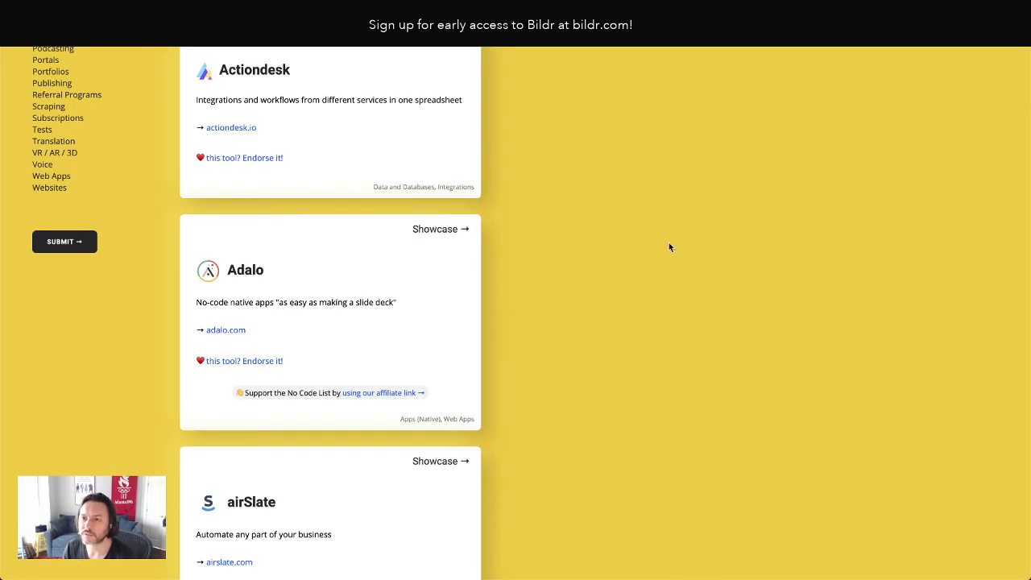
scroll(633, 248, "up", 10)
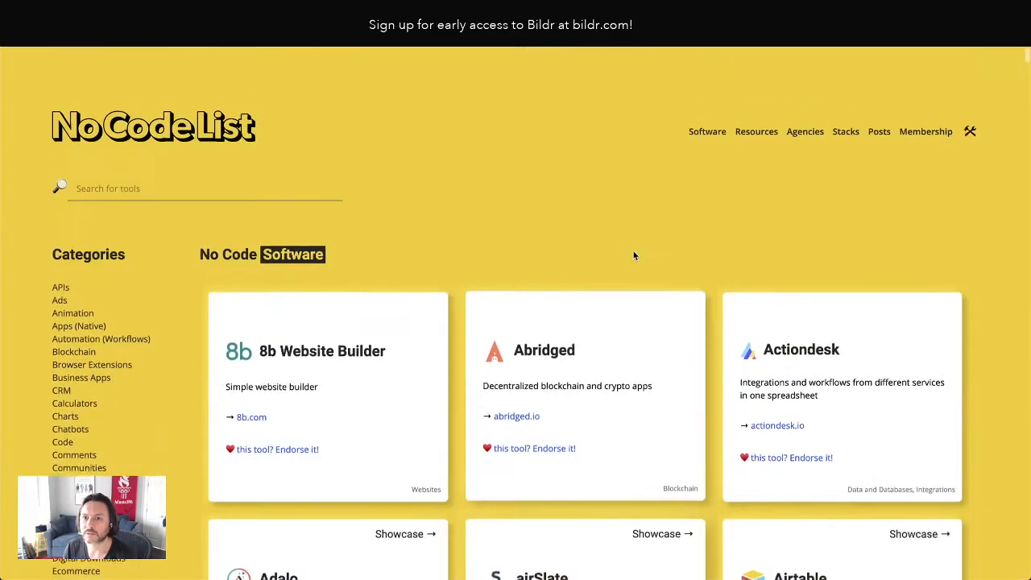
scroll(903, 384, "down", 6)
scroll(679, 361, "up", 2)
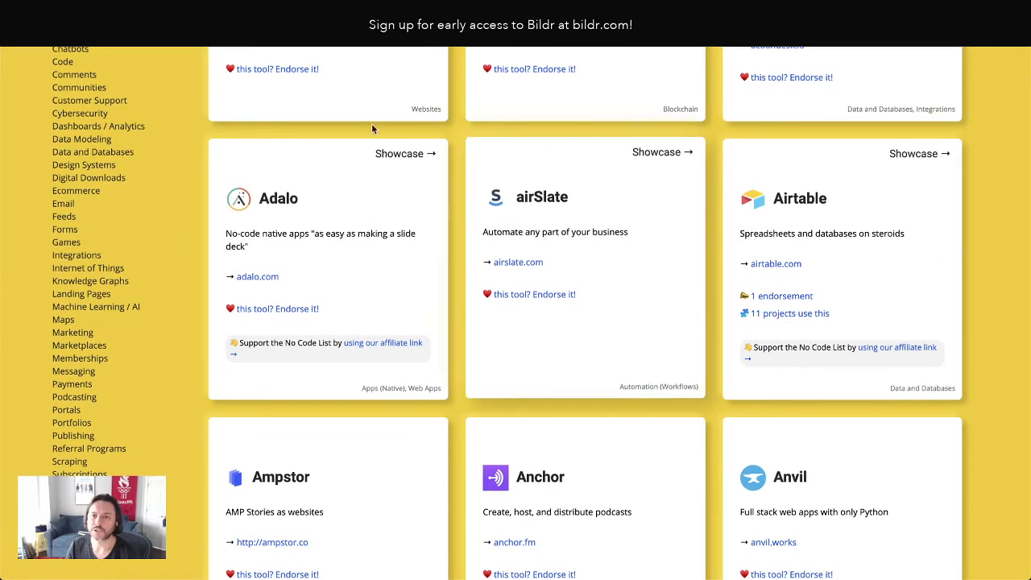
scroll(449, 211, "up", 4)
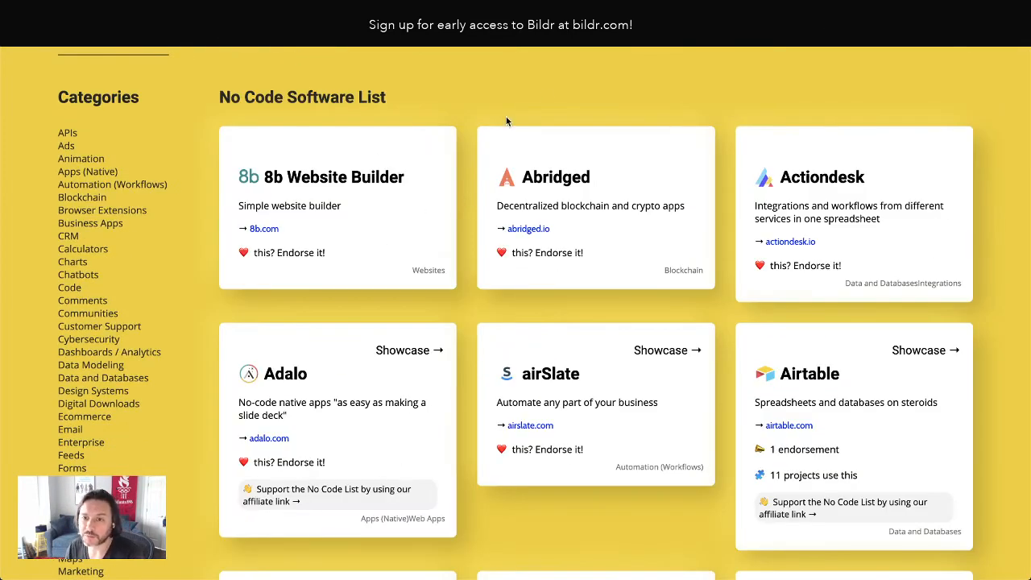
scroll(610, 164, "up", 2)
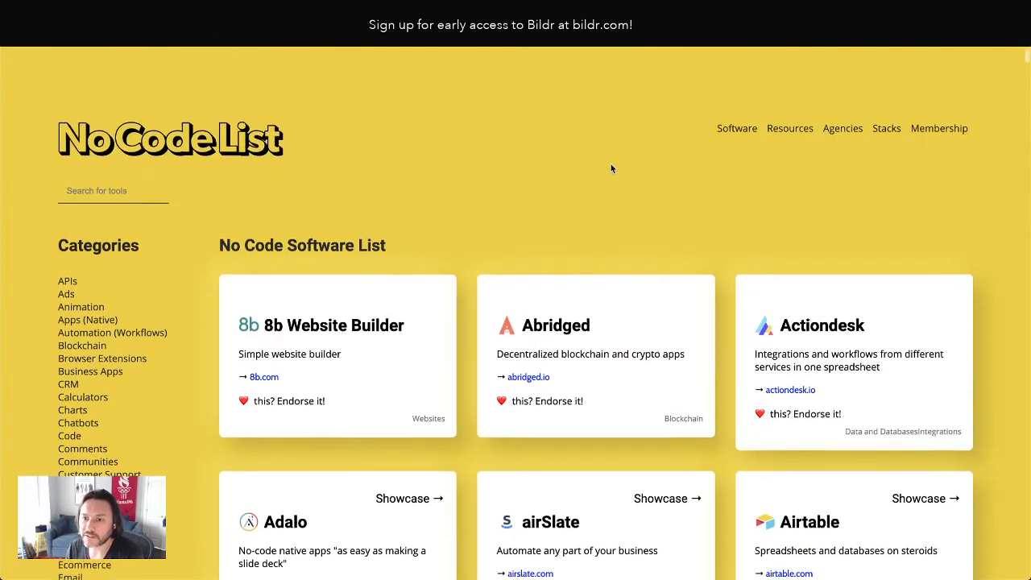
scroll(614, 167, "down", 2)
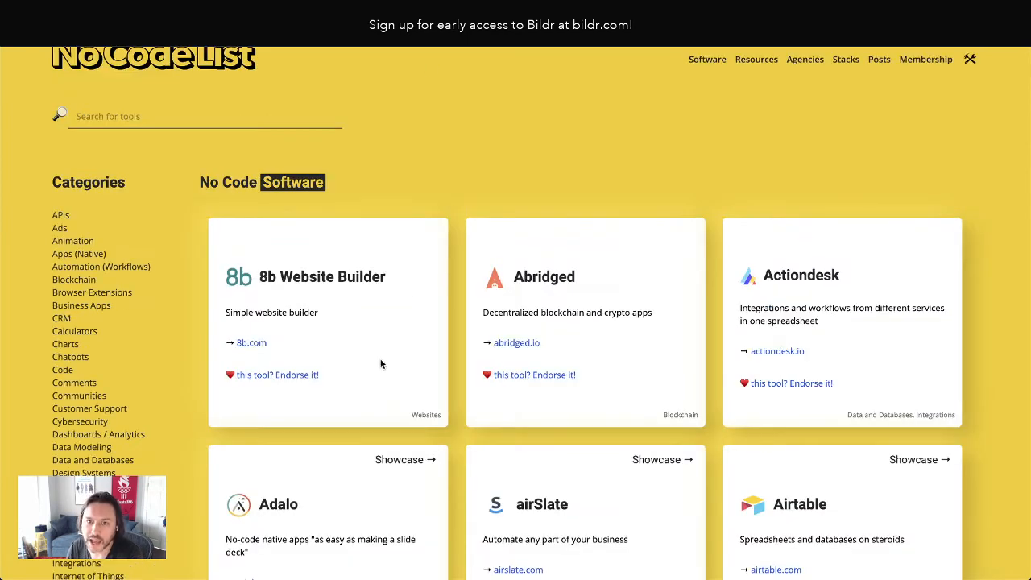
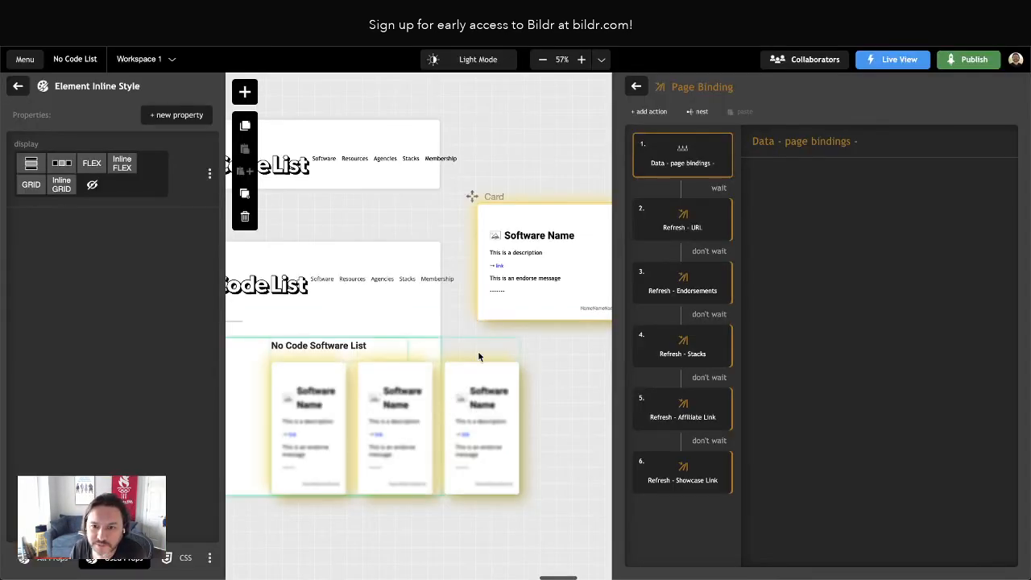
Open the URL element in the Card's description container and review the properties of its Link style class
left_click(500, 269)
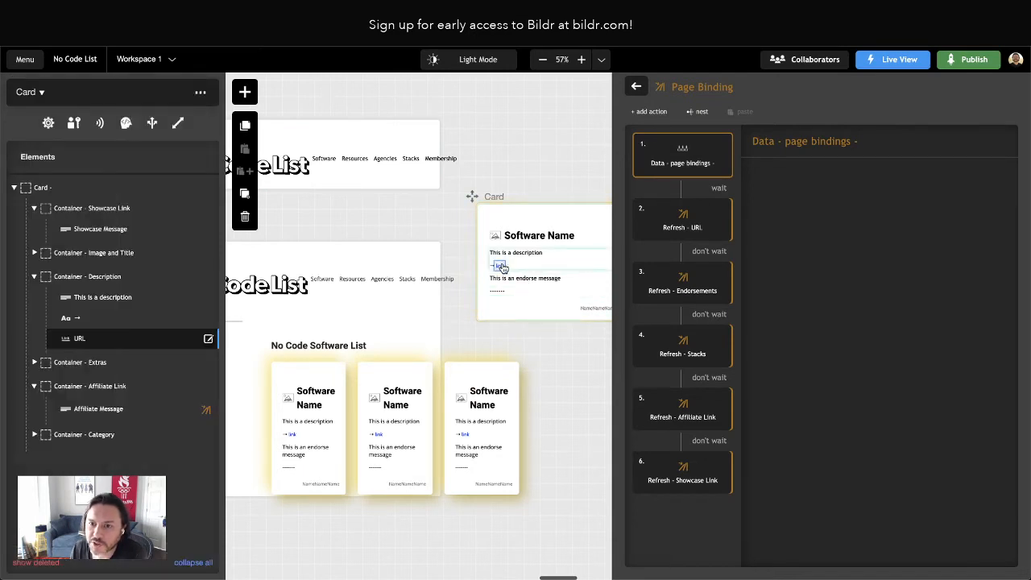
scroll(497, 255, "right", 2)
scroll(497, 254, "right", 2)
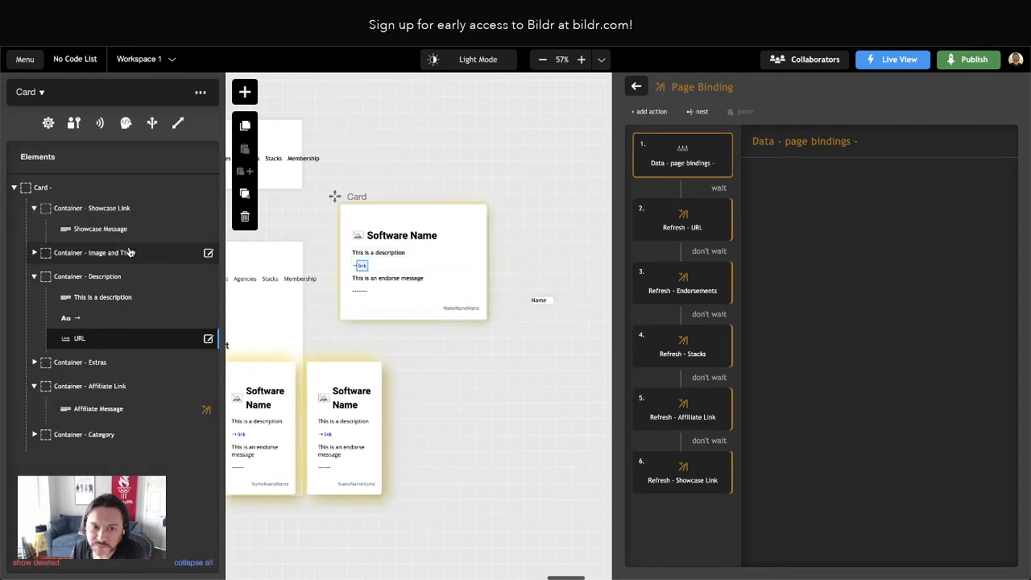
left_click(75, 342)
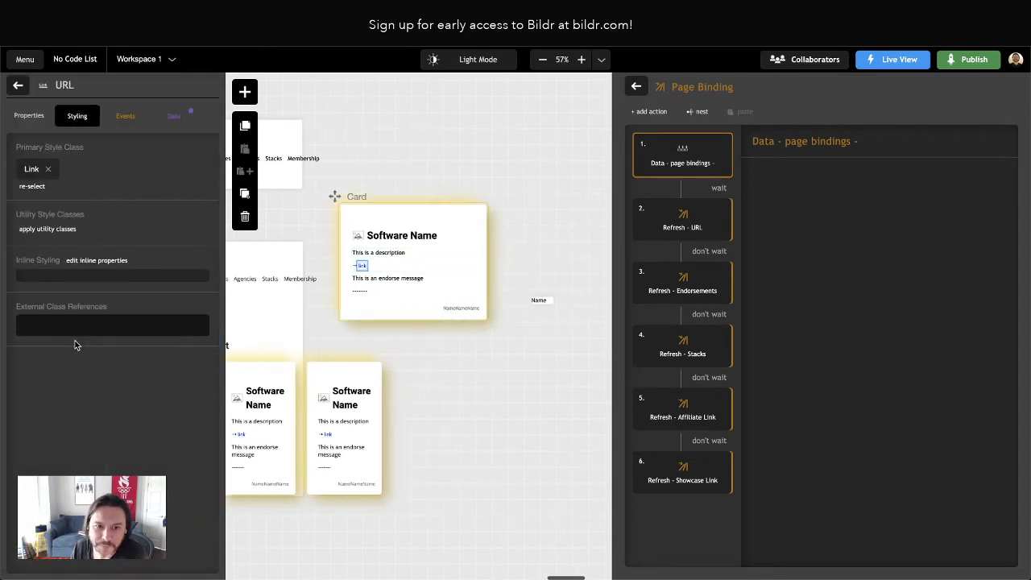
left_click(30, 170)
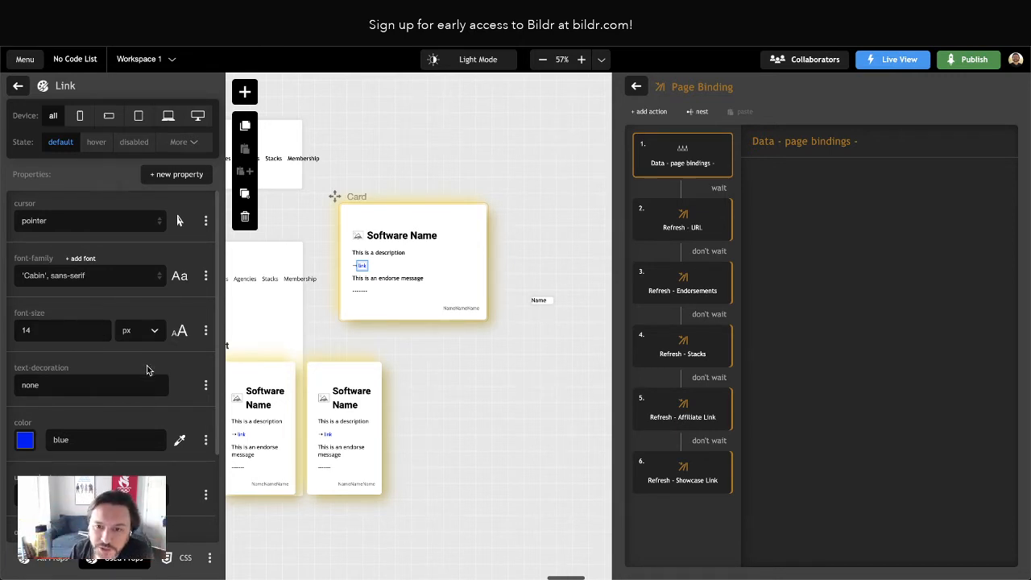
scroll(84, 339, "down", 1)
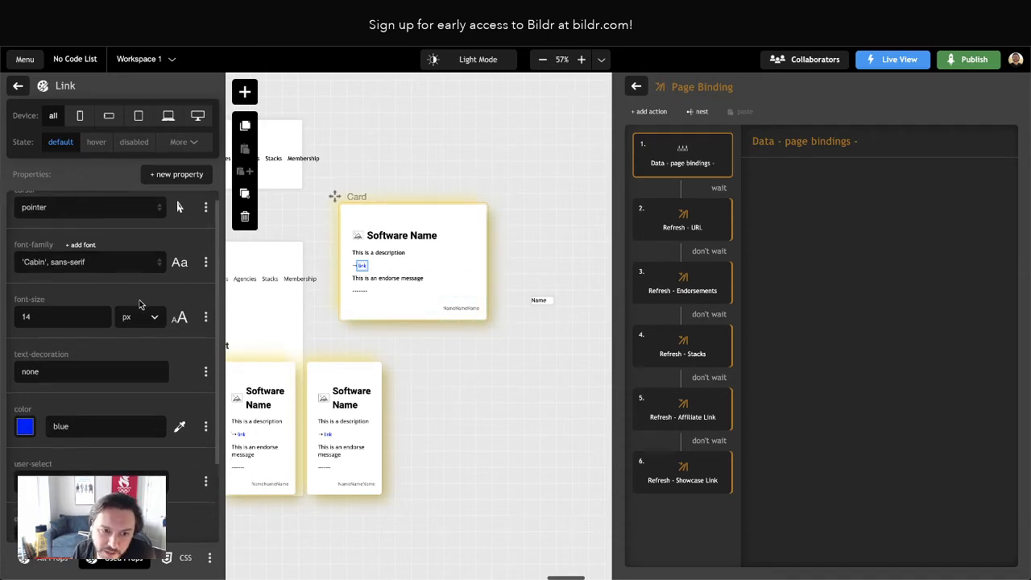
scroll(68, 405, "down", 2)
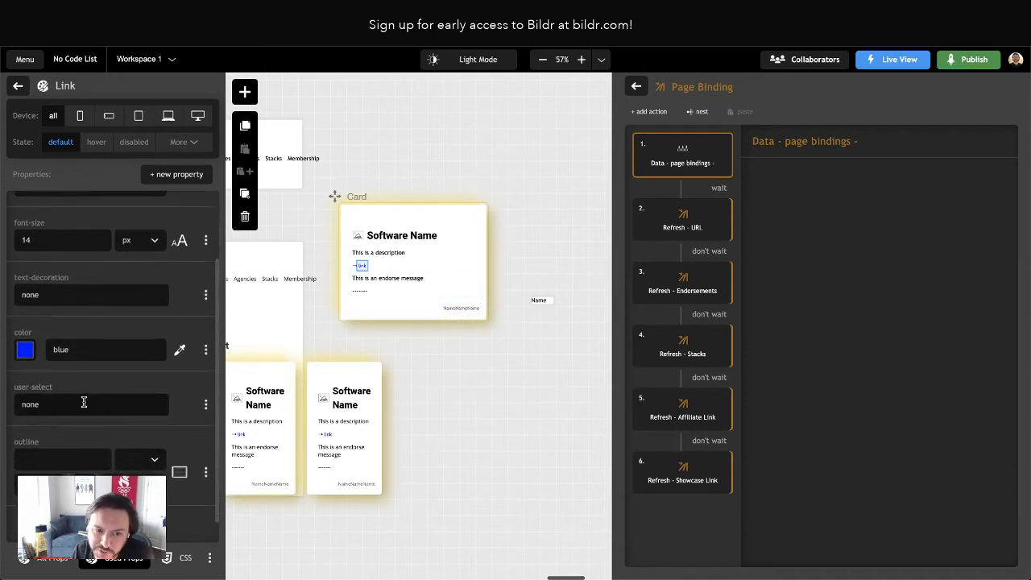
scroll(65, 287, "up", 3)
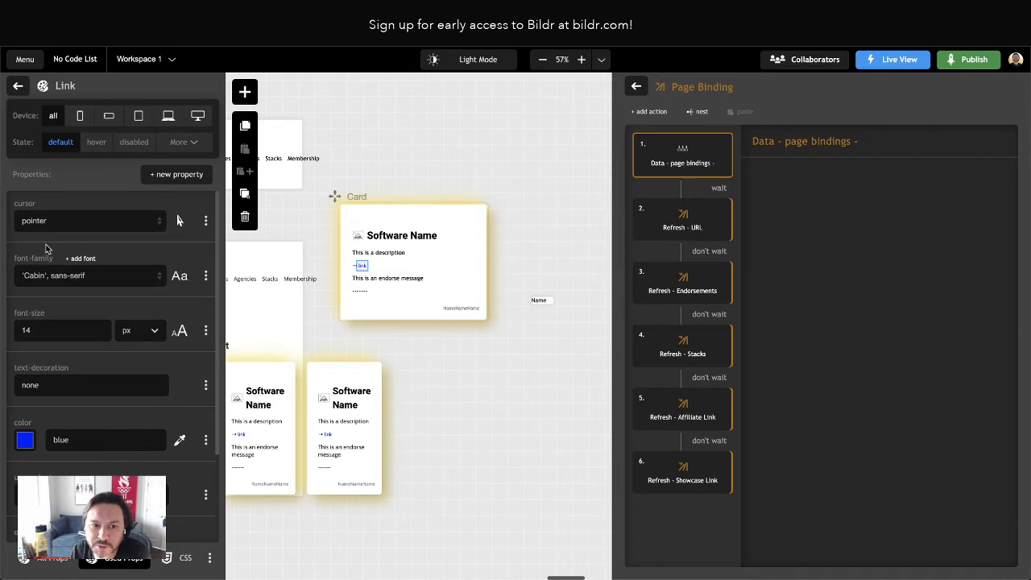
left_click(18, 86)
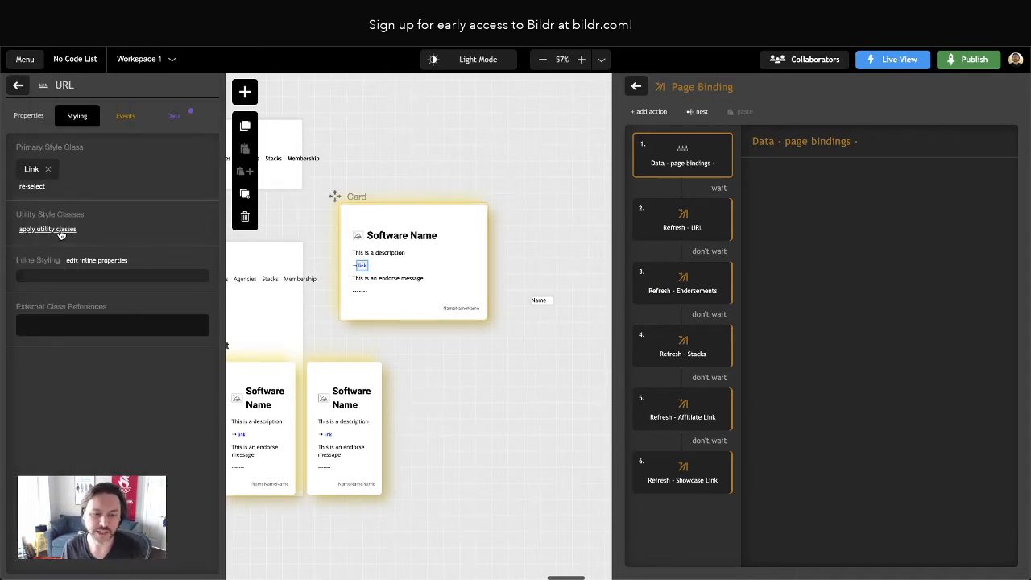
Create a utility style class named Link - Overwrites on the URL element
left_click(61, 232)
type("link")
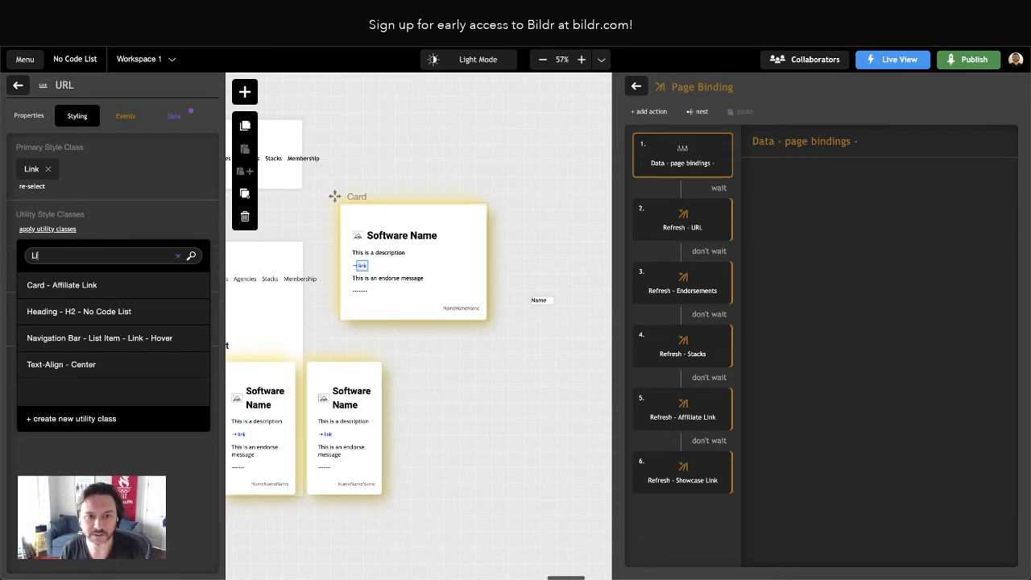
left_click(80, 419)
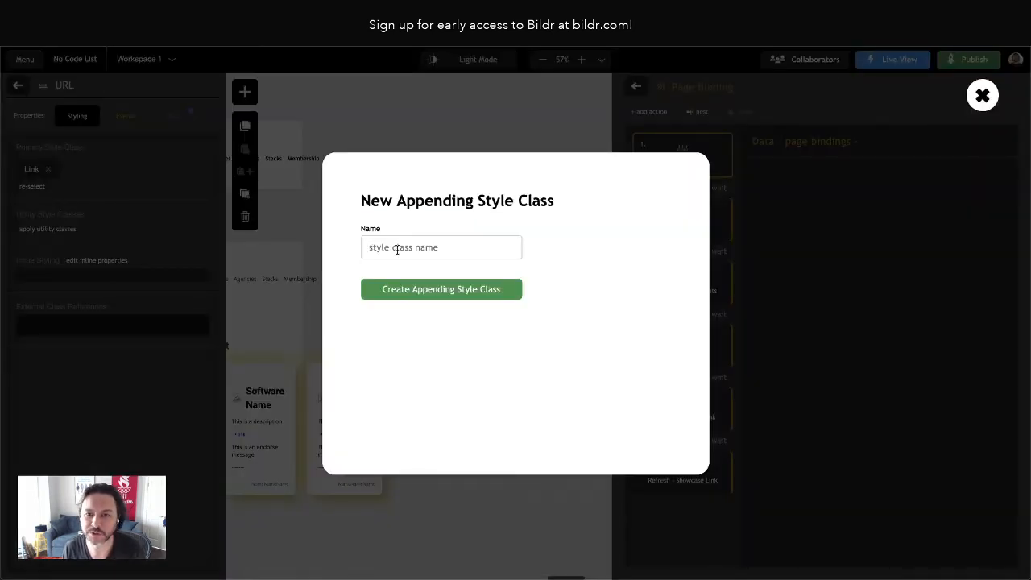
type("Link - O")
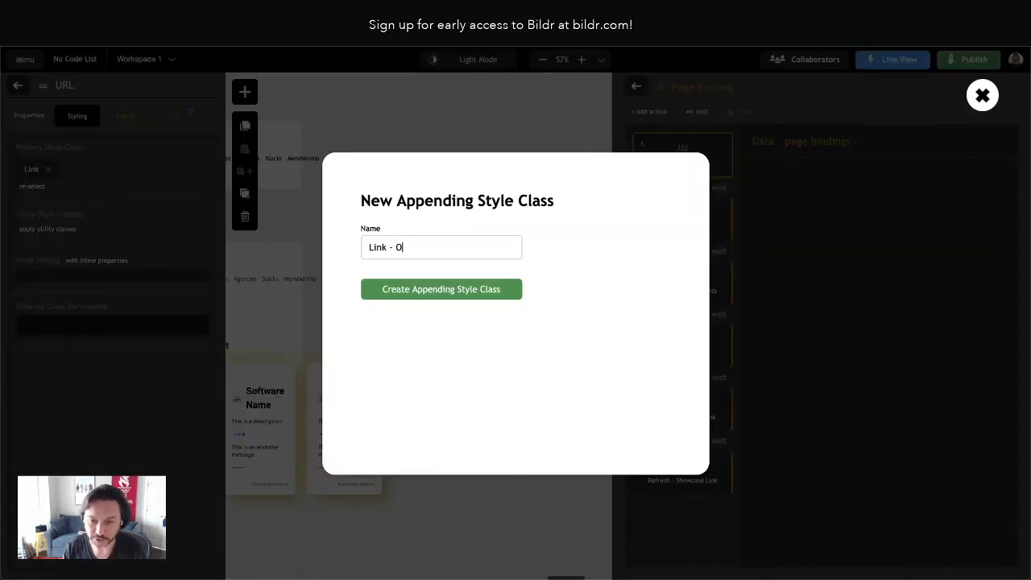
type("verwrites")
key("Return")
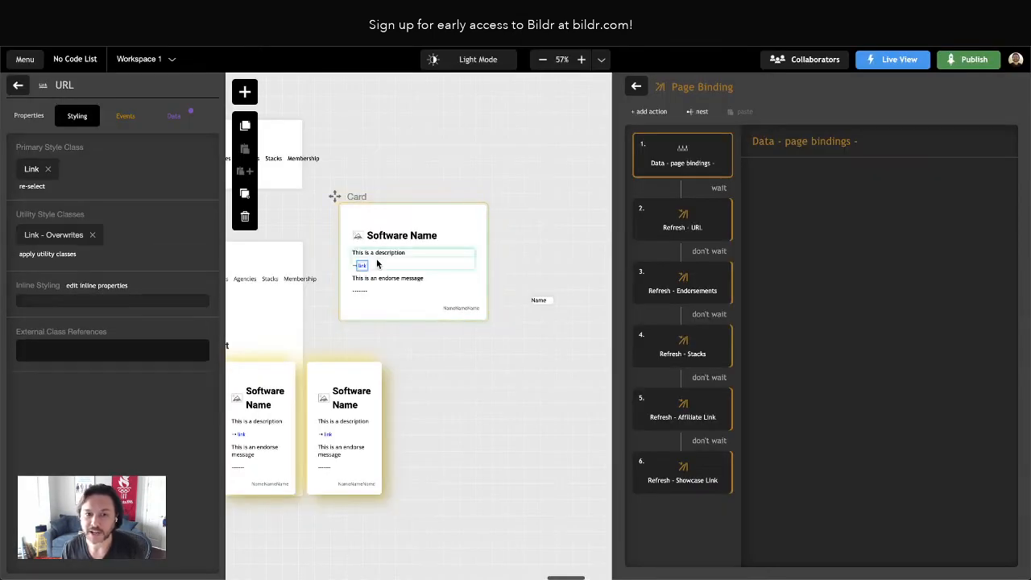
Add a font-family property to the Link - Overwrites class with the custom value inherit
left_click(105, 232)
left_click(174, 176)
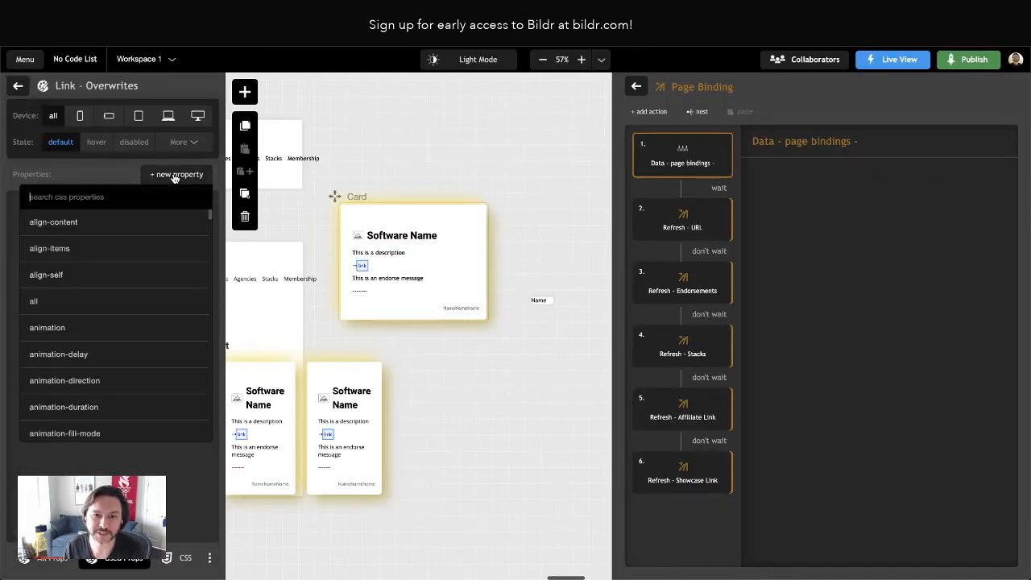
type("font-")
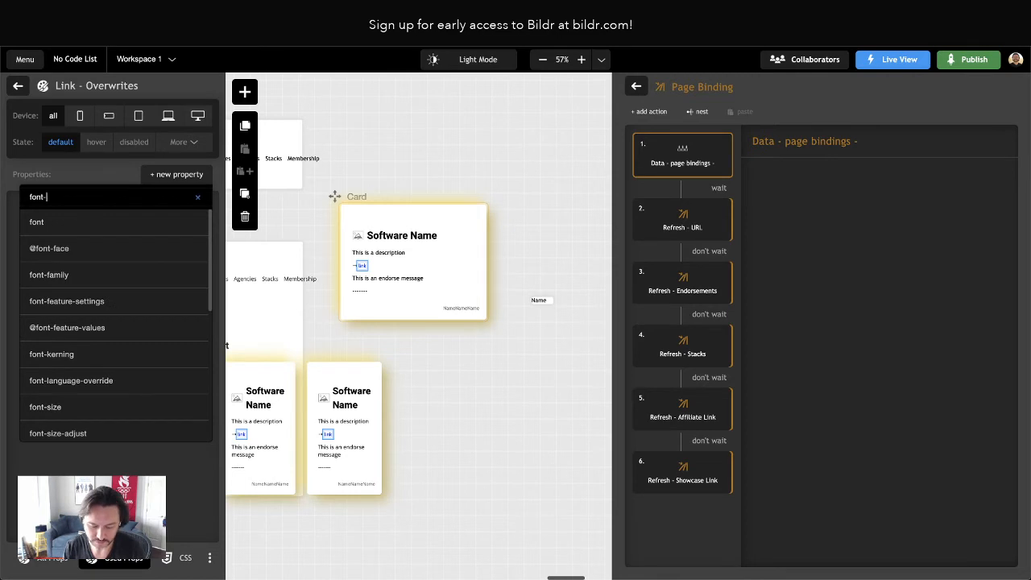
type("family")
left_click(115, 223)
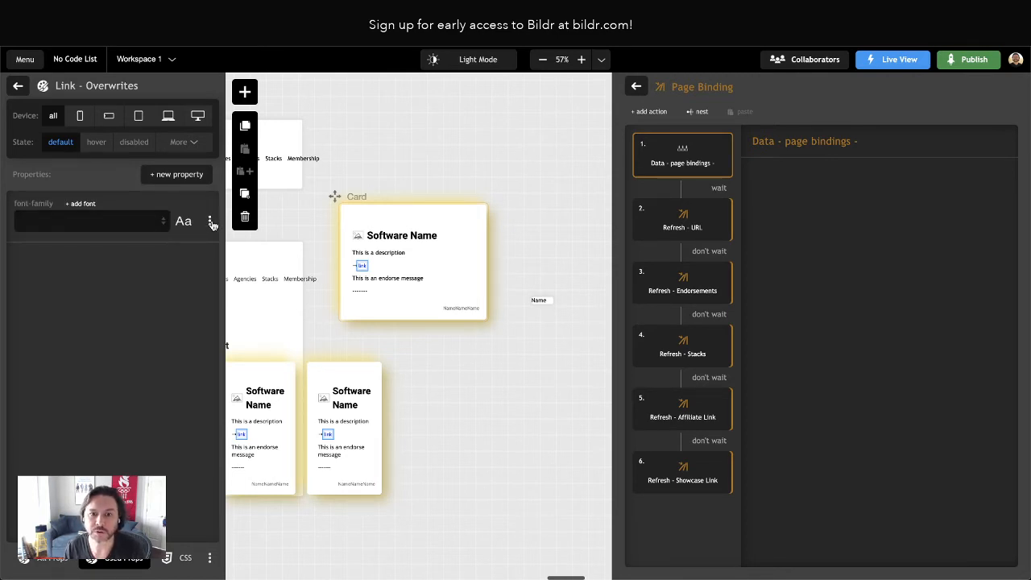
left_click(150, 228)
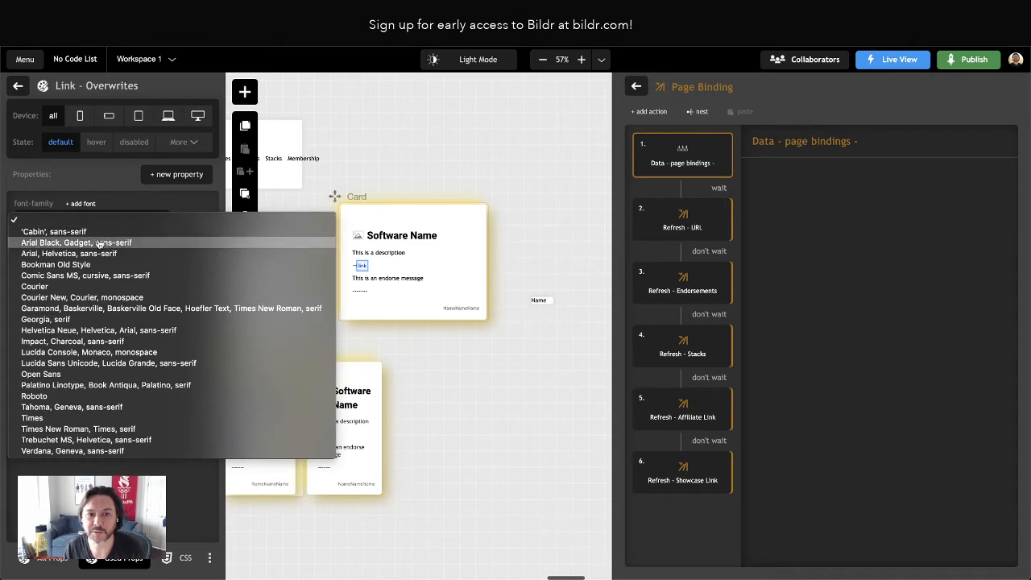
left_click(168, 206)
left_click(209, 222)
left_click(141, 244)
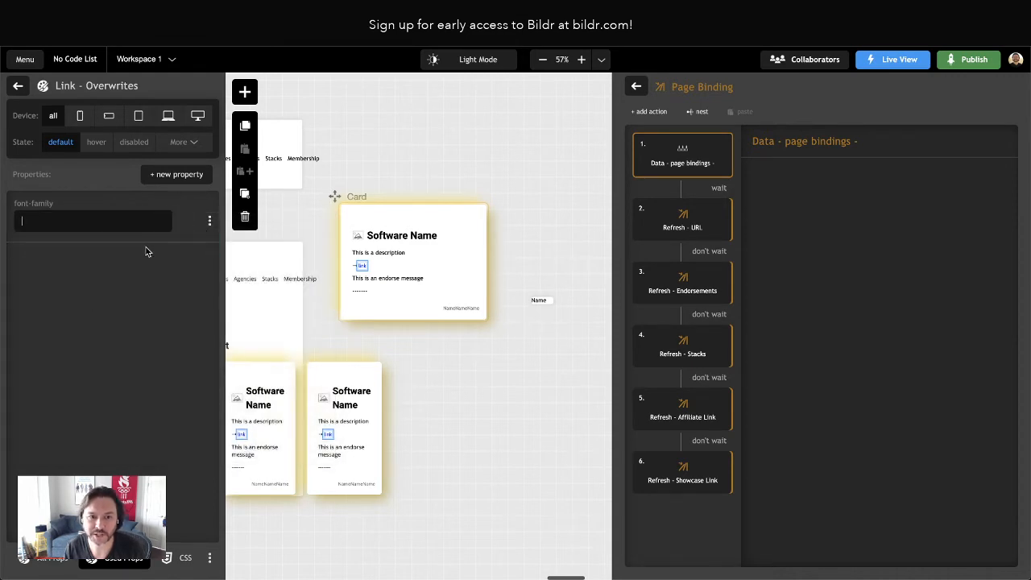
type("inherit")
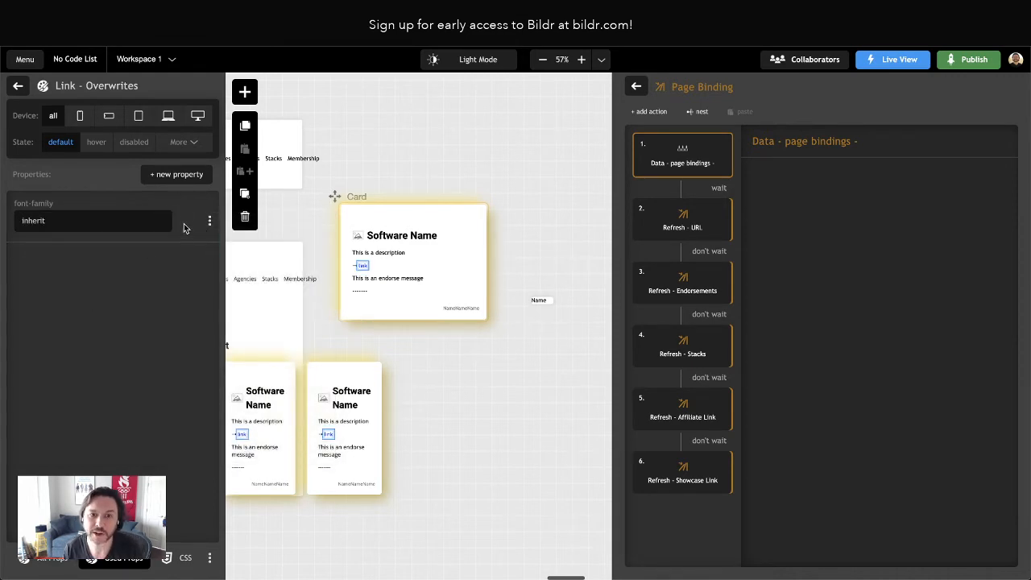
Add a font-size property set to inherit to the Link - Overwrites class
left_click(182, 175)
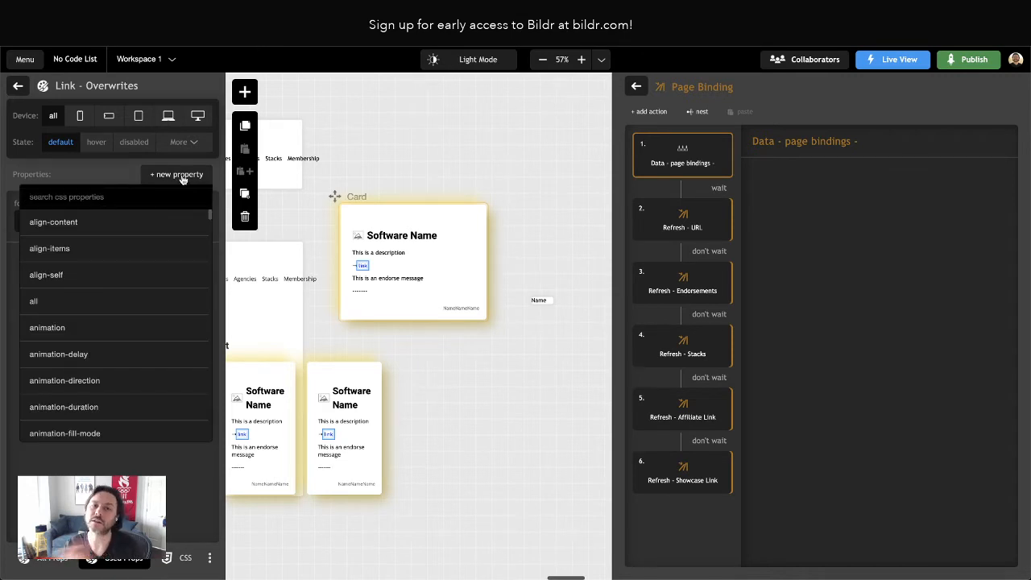
type("font-size")
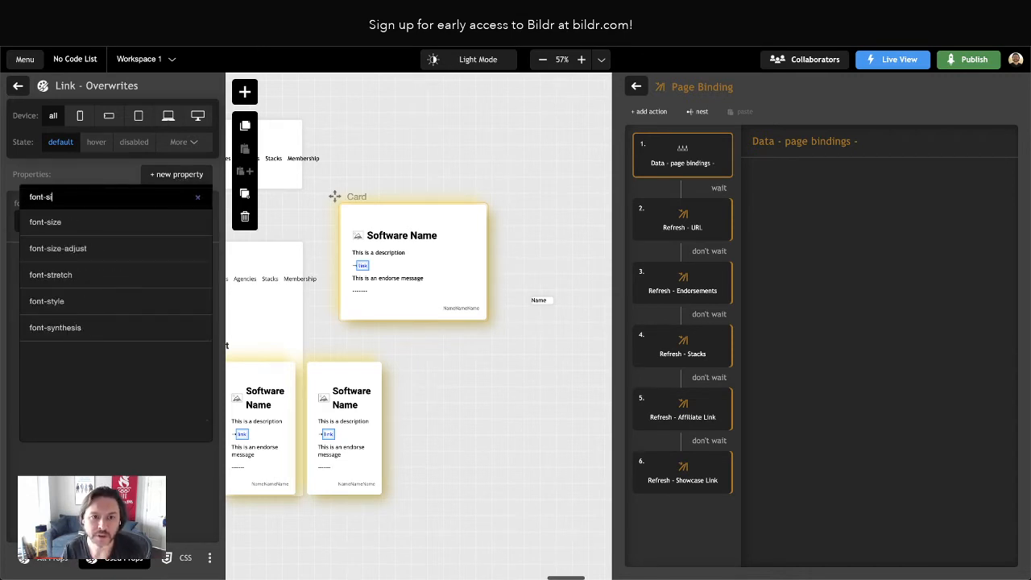
left_click(74, 232)
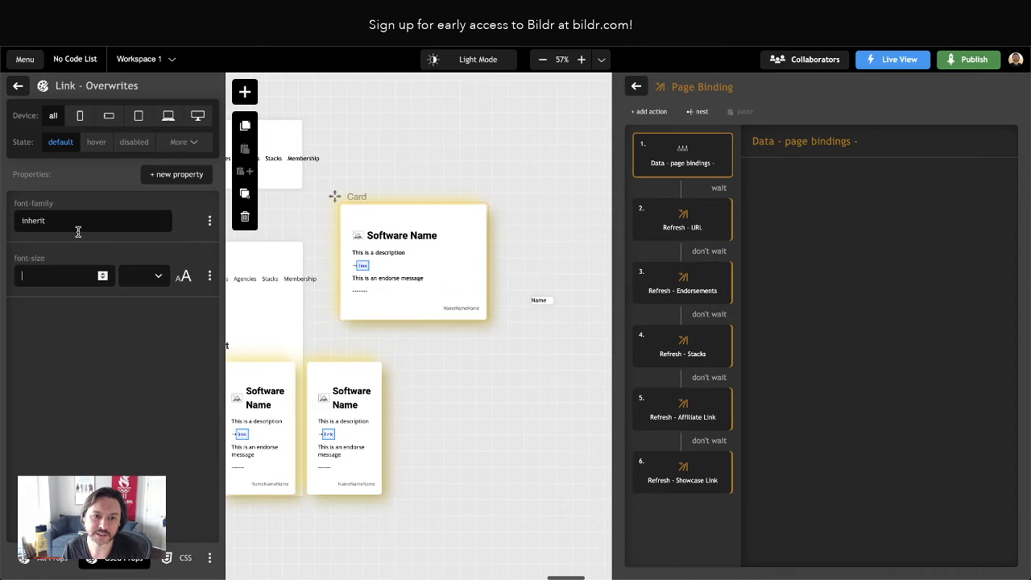
left_click(141, 278)
scroll(143, 362, "down", 3)
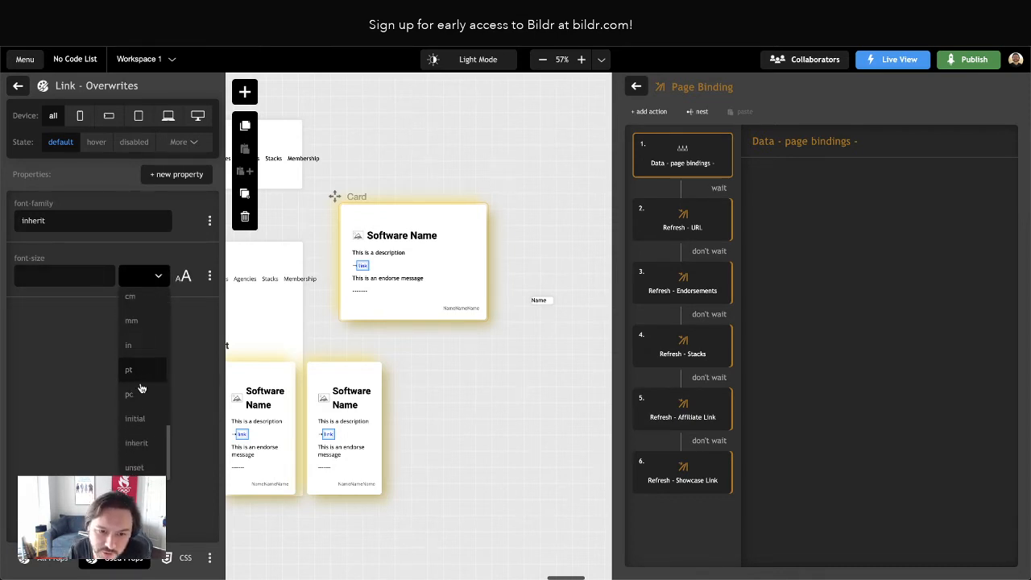
left_click(138, 450)
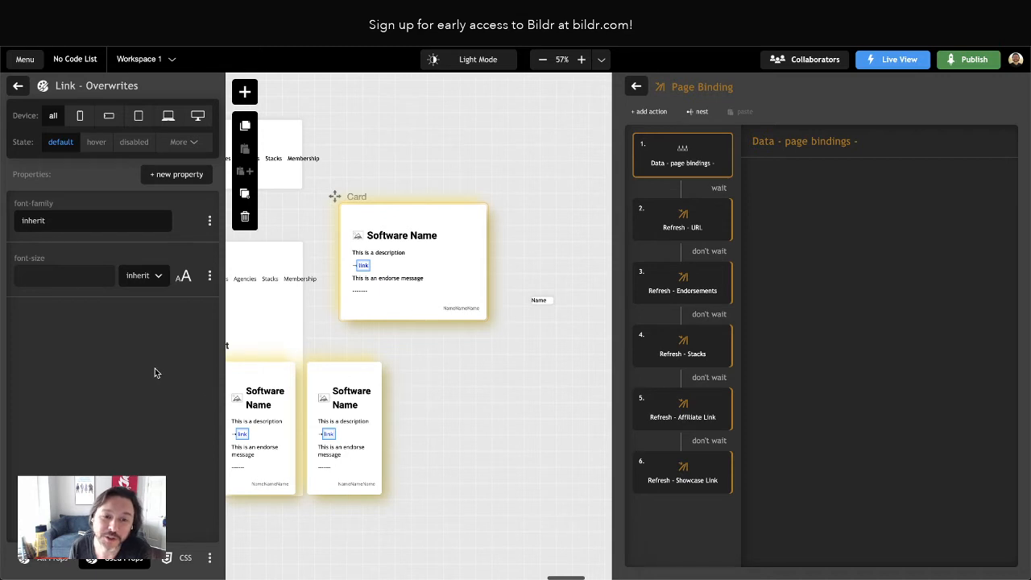
left_click(18, 87)
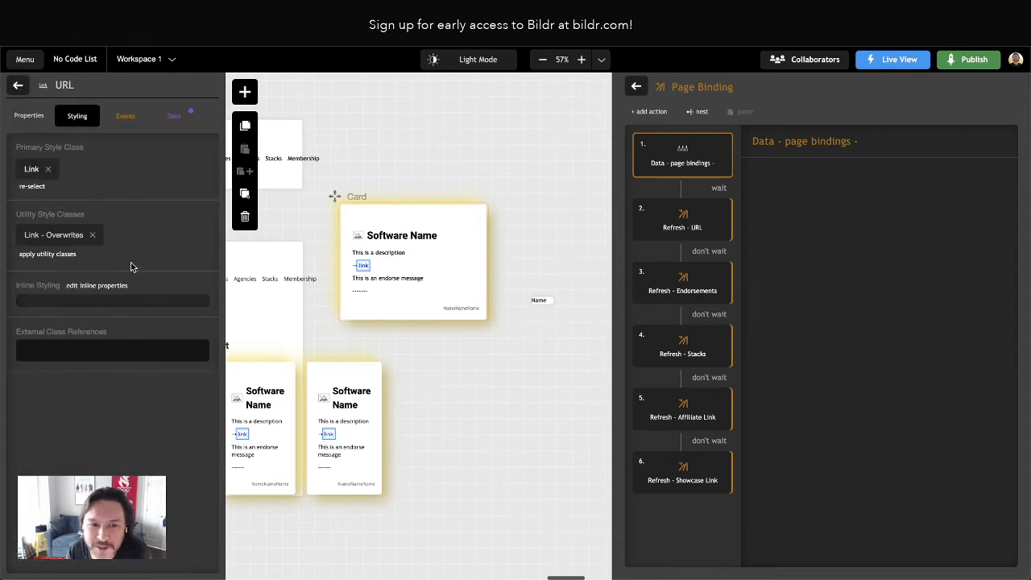
left_click(39, 235)
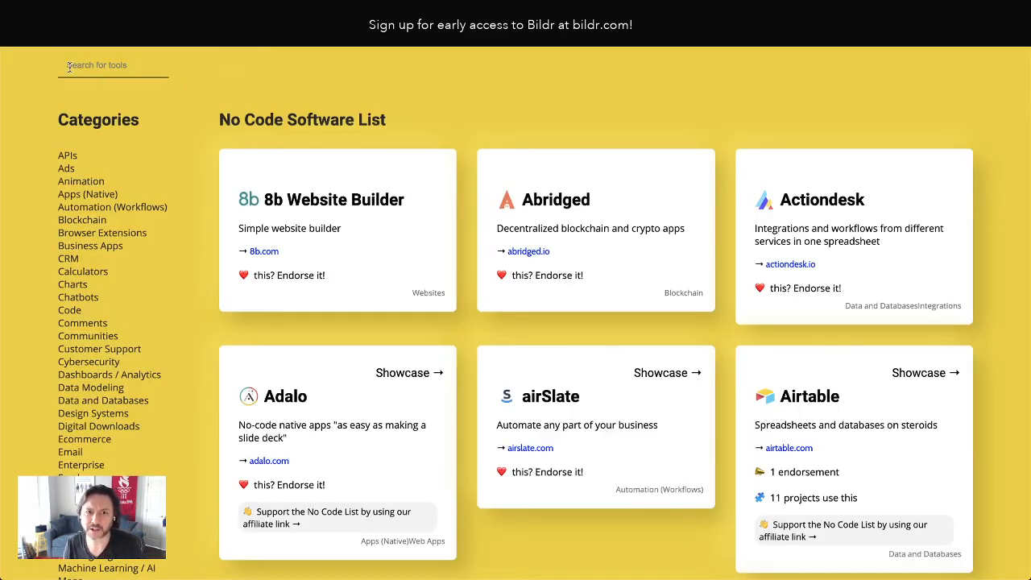
Reload the live page and compare its card link fonts, text and layout with the original No Code List site
left_click(62, 35)
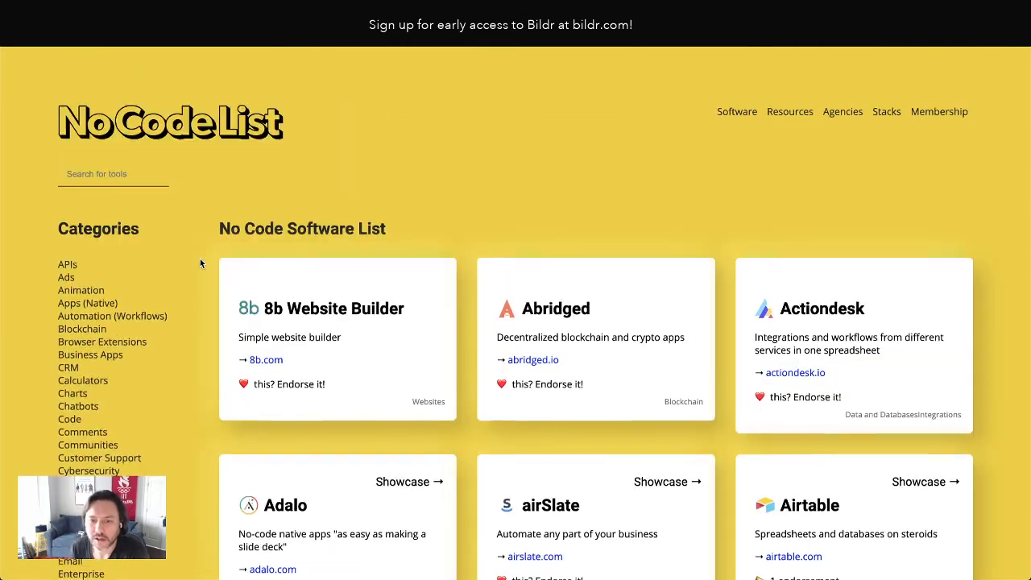
scroll(363, 292, "down", 3)
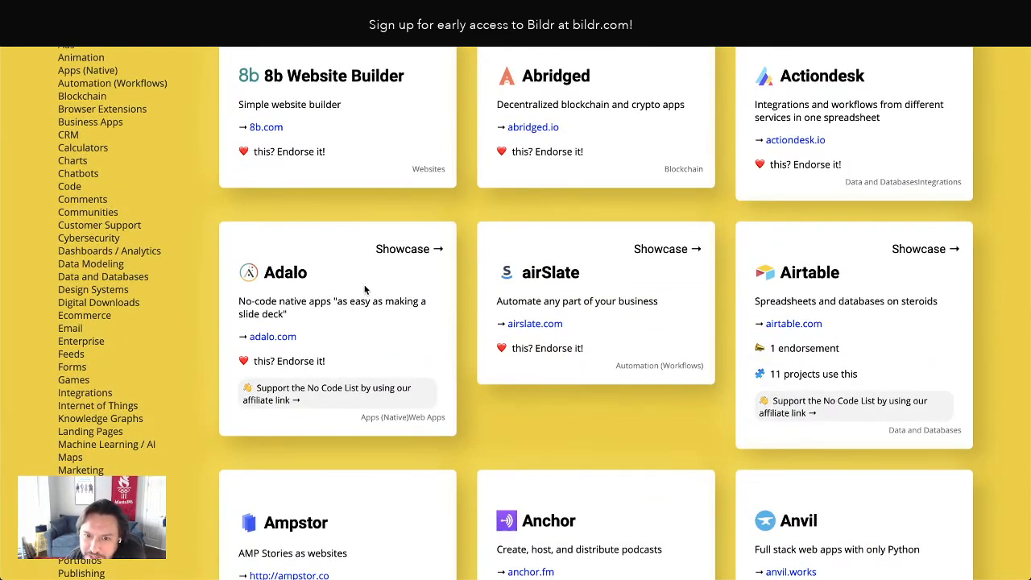
scroll(365, 290, "up", 3)
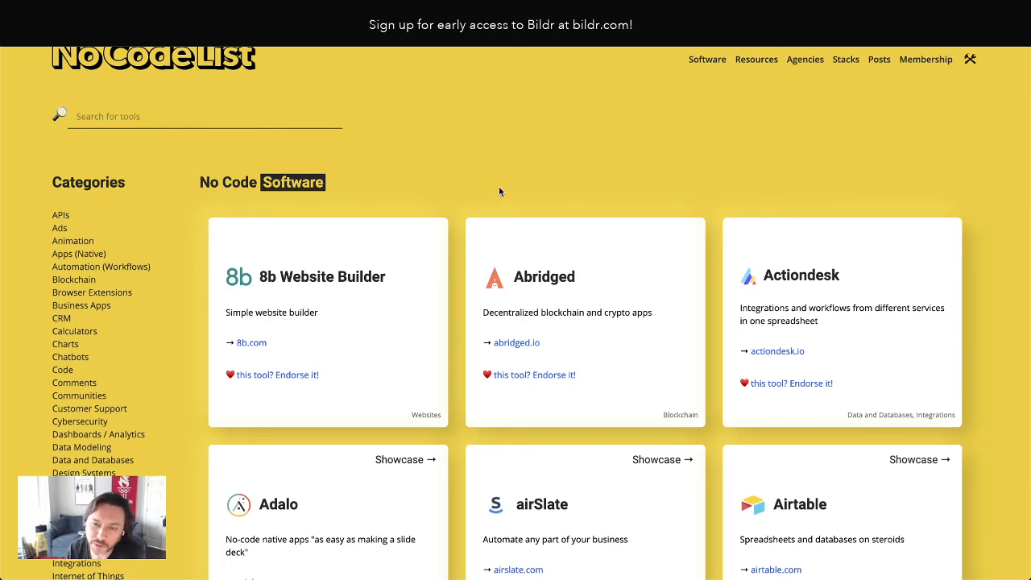
key("super+plus")
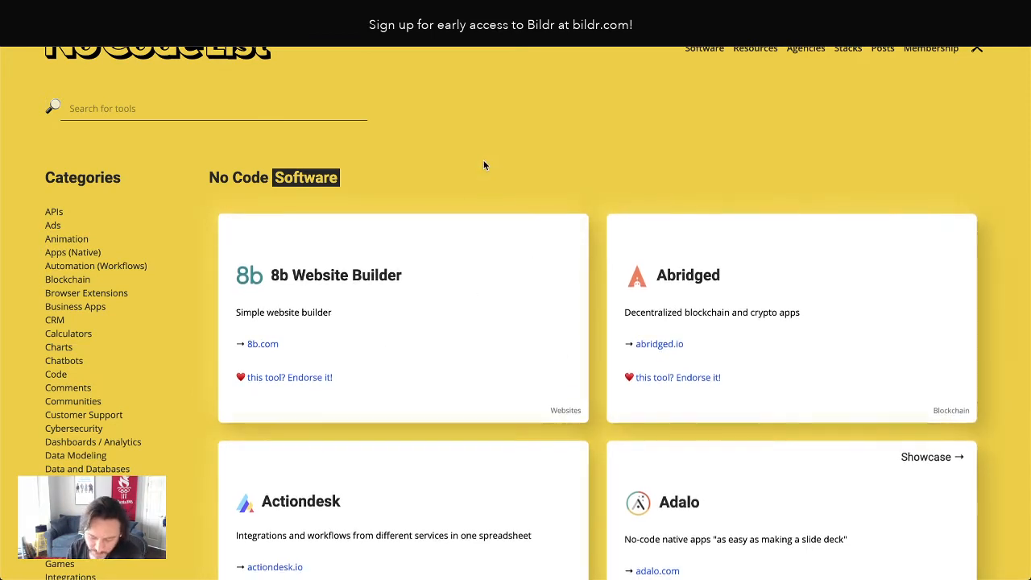
key("ctrl+minus")
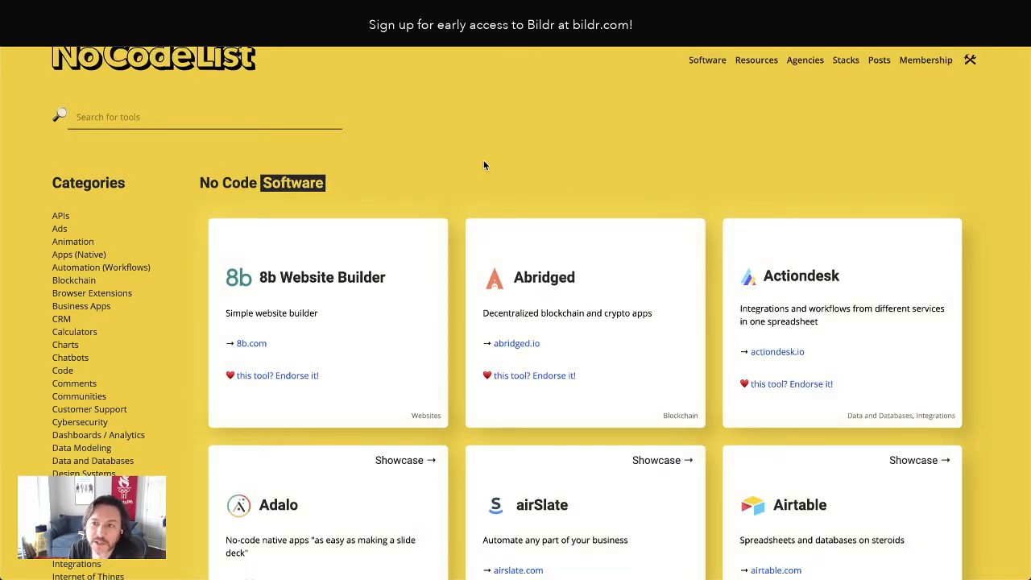
key("ctrl+plus")
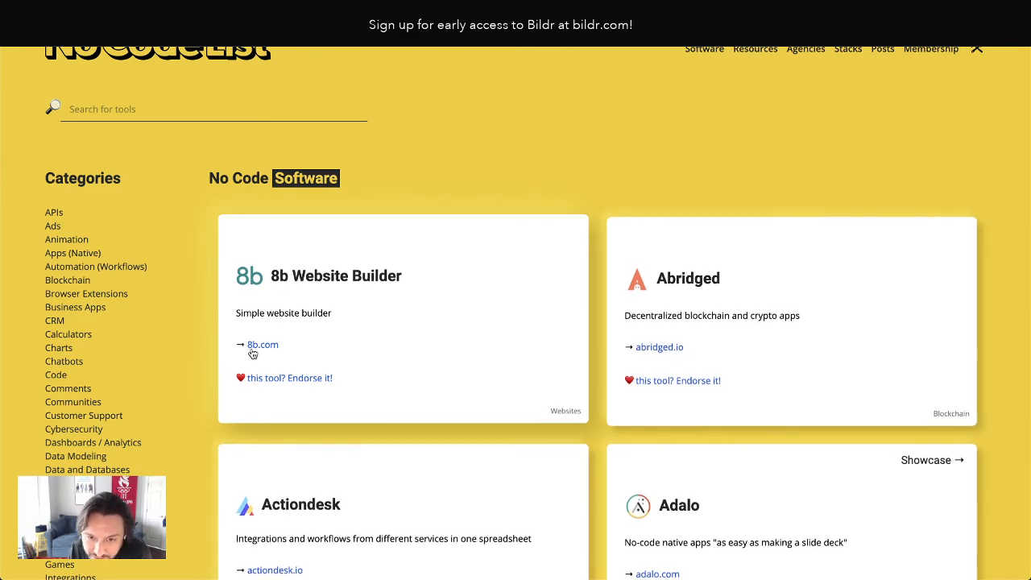
scroll(488, 337, "down", 6)
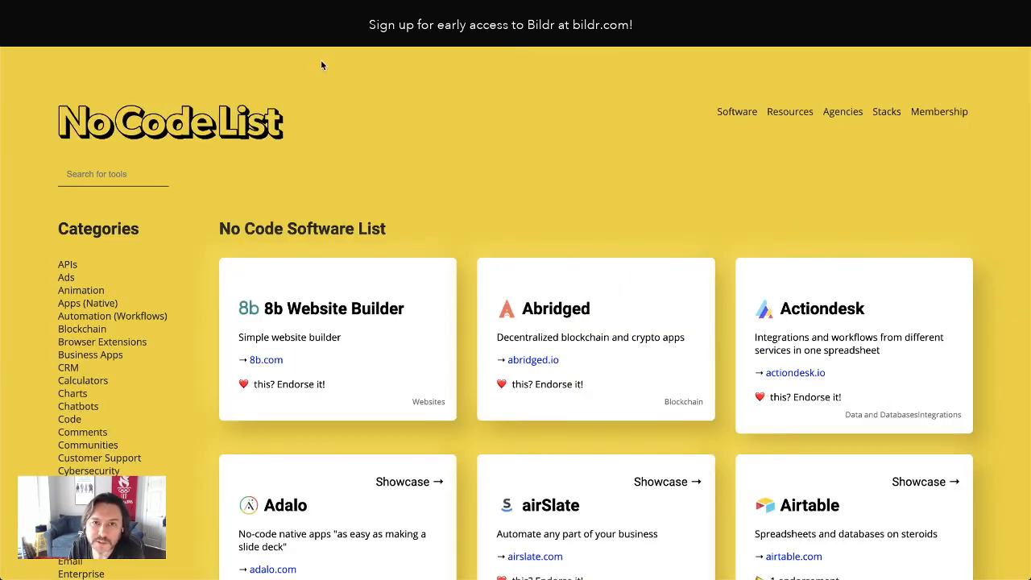
scroll(866, 324, "down", 4)
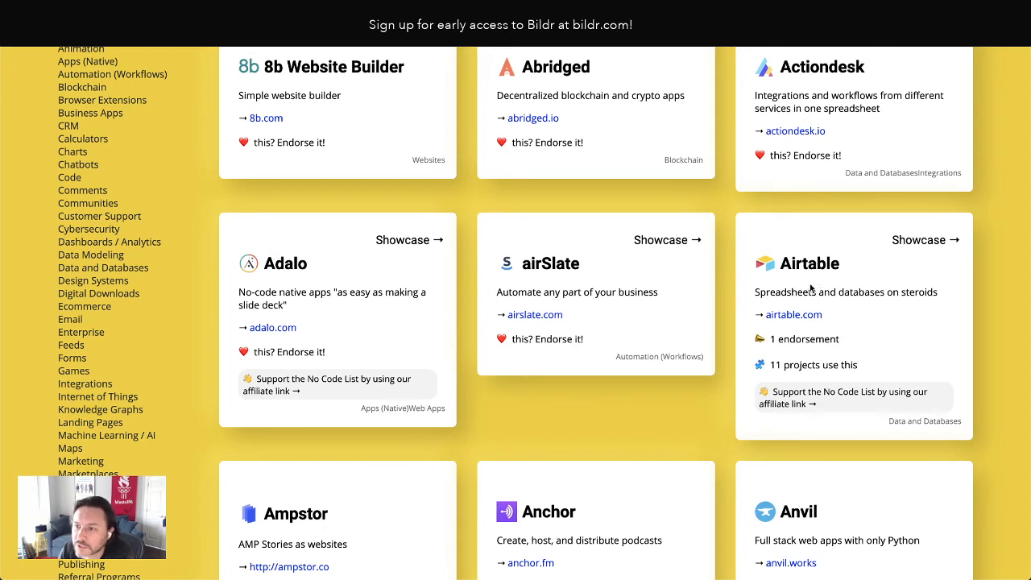
left_click_drag(774, 292, 884, 292)
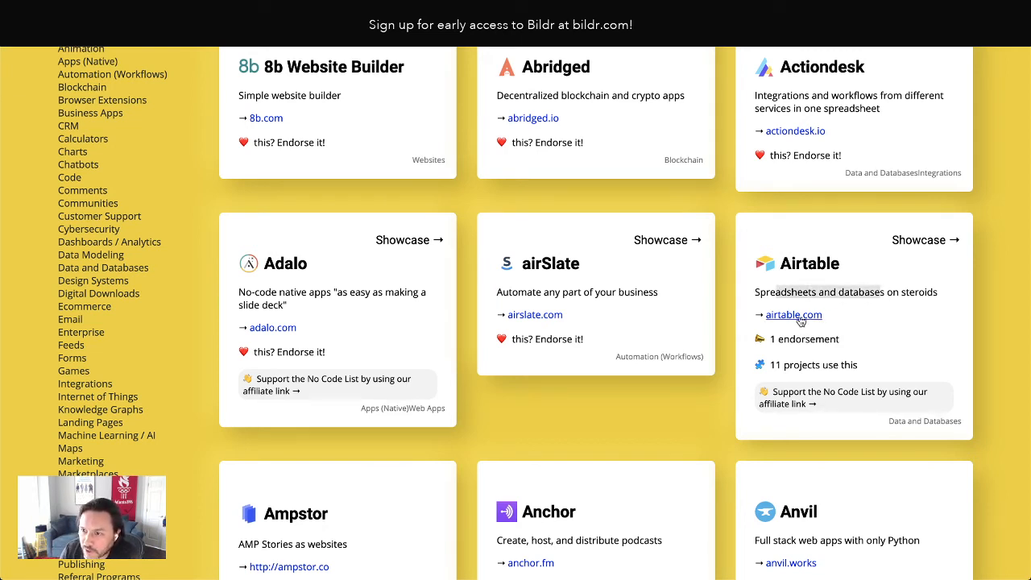
left_click(882, 321)
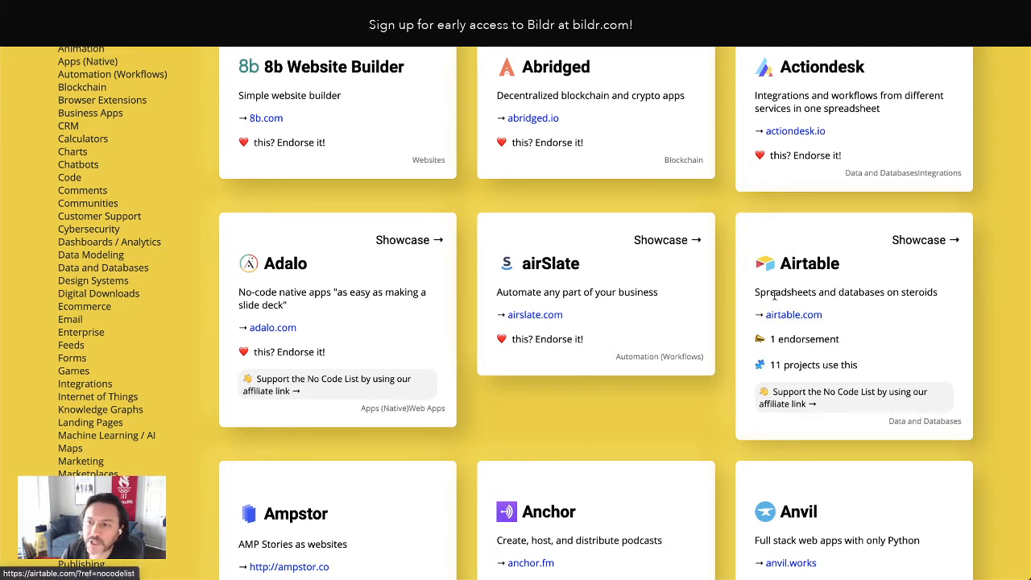
Select the Card's description text and collapse the Description, Showcase Link and Affiliate Link containers in its element tree
left_click_drag(771, 294, 897, 302)
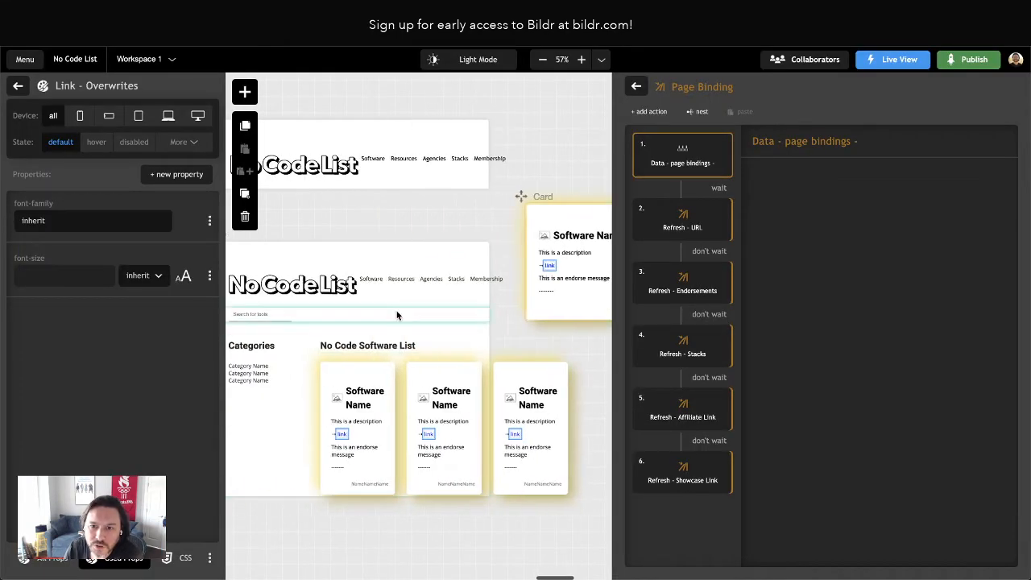
left_click(586, 255)
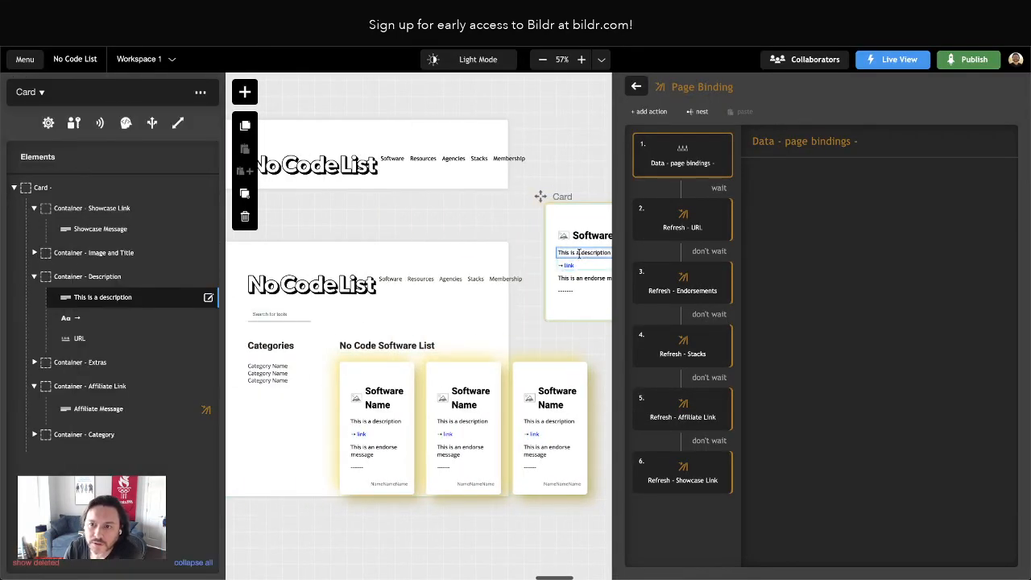
left_click(35, 276)
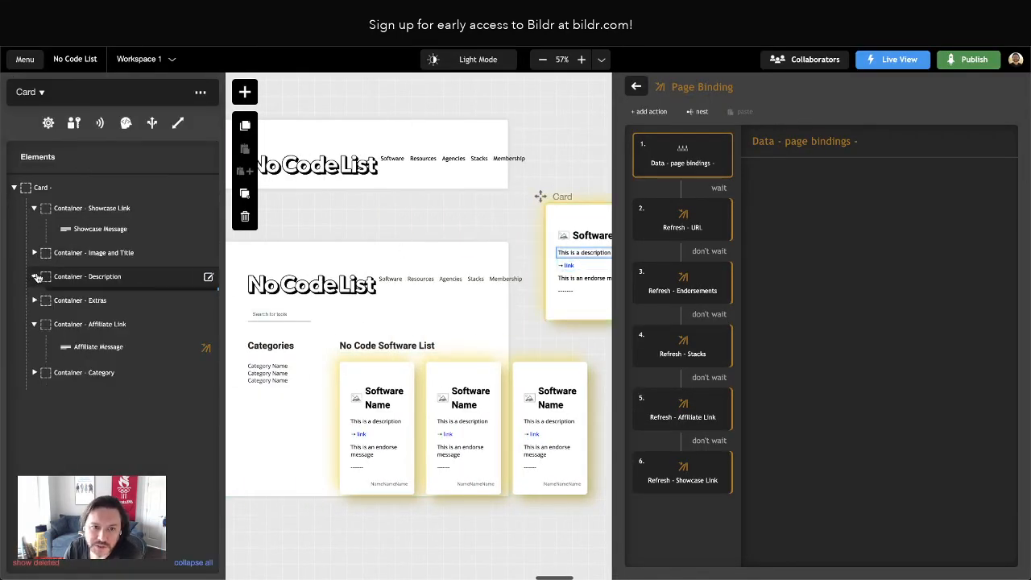
left_click(34, 208)
left_click(34, 303)
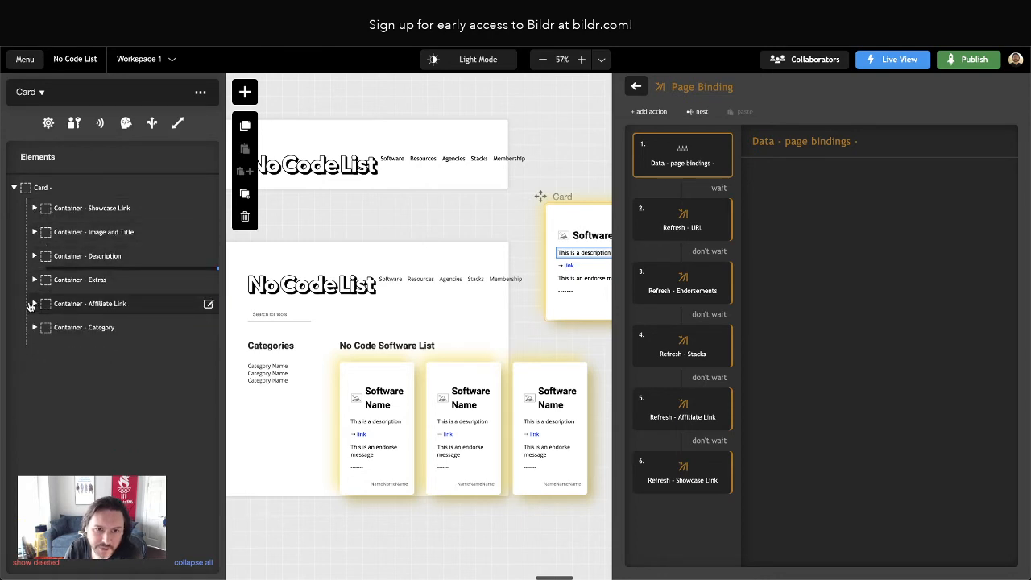
left_click(94, 209)
left_click(34, 208)
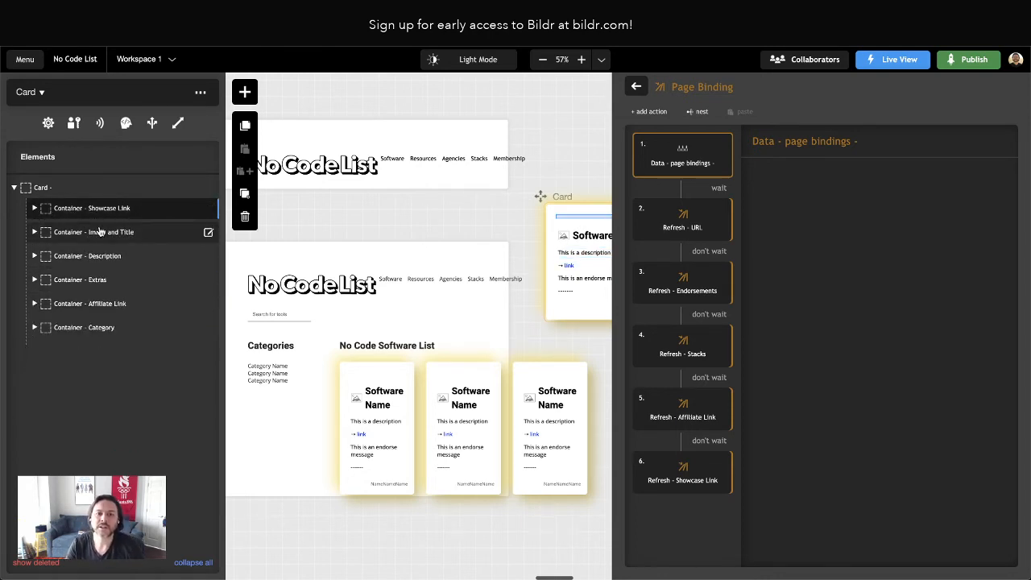
Rename the Card's category container to Container - Categories
left_click(103, 331)
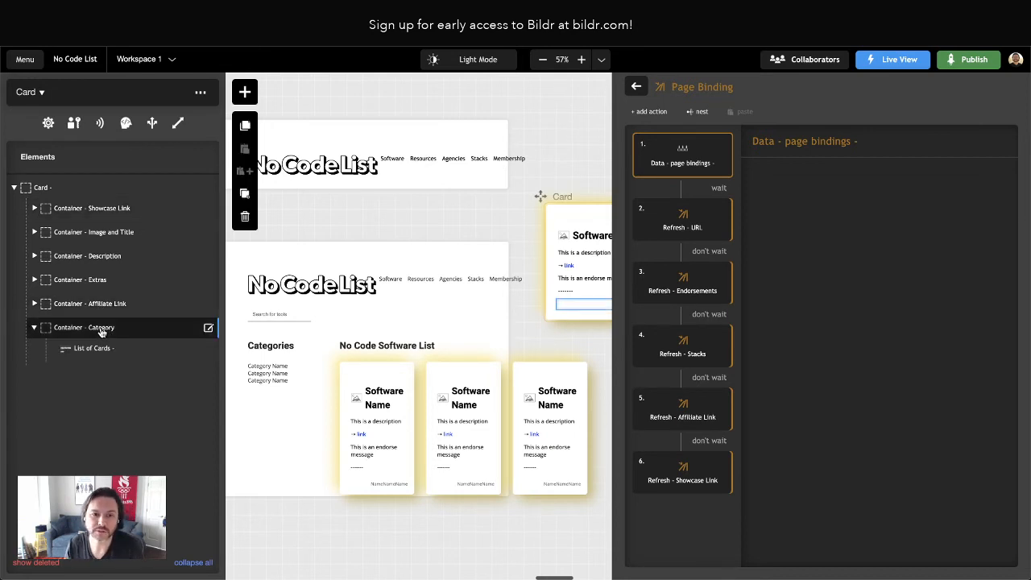
left_click(100, 331)
left_click(29, 119)
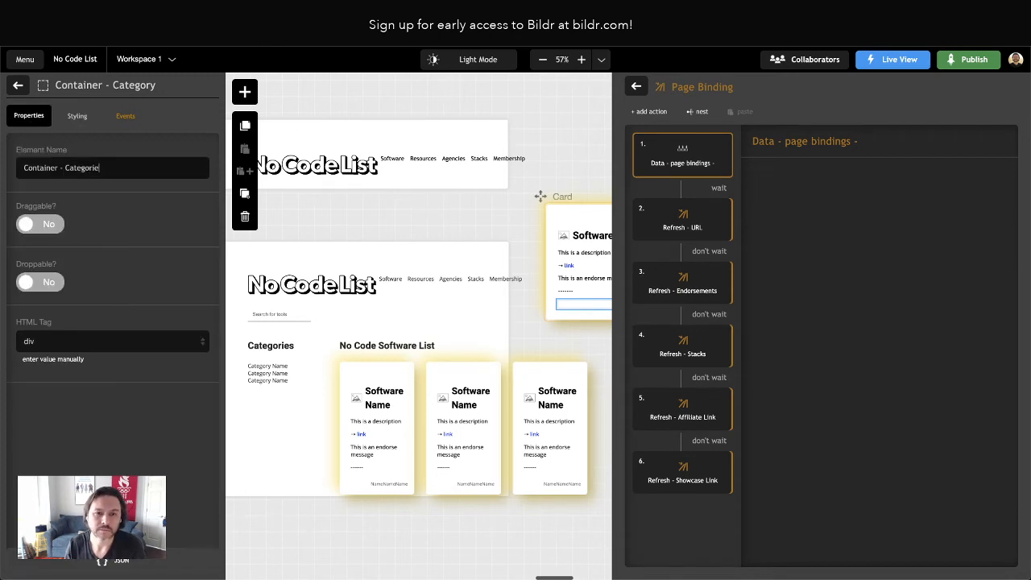
type("s")
left_click(17, 84)
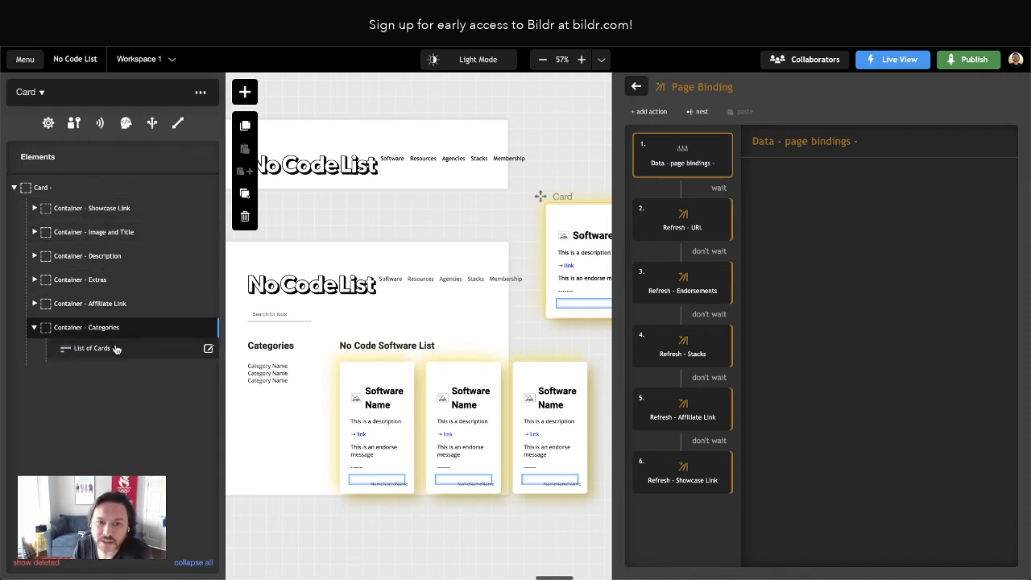
Review the messages in the Extras container and the style classes applied to the Affiliate Message
left_click(35, 279)
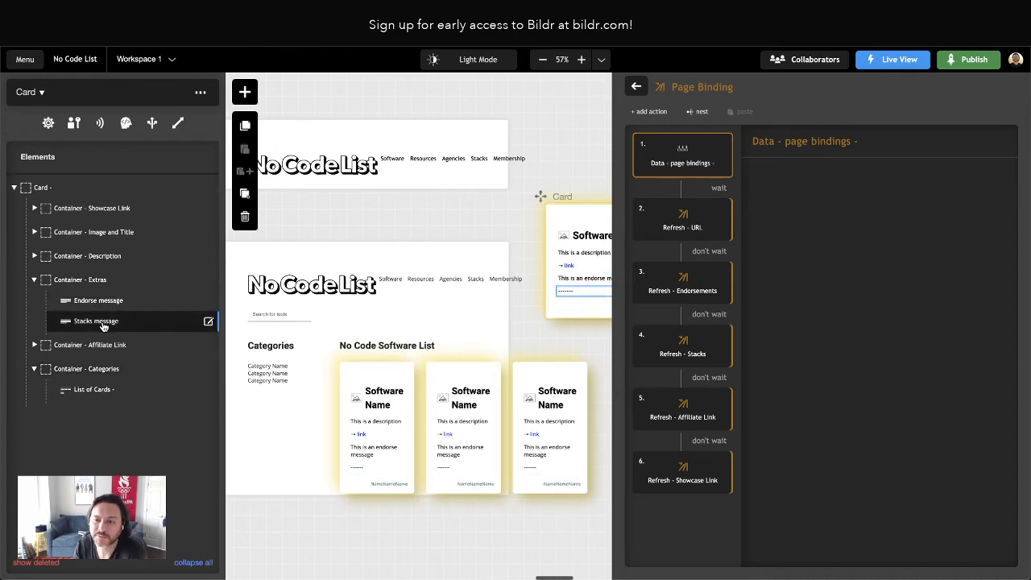
left_click(35, 280)
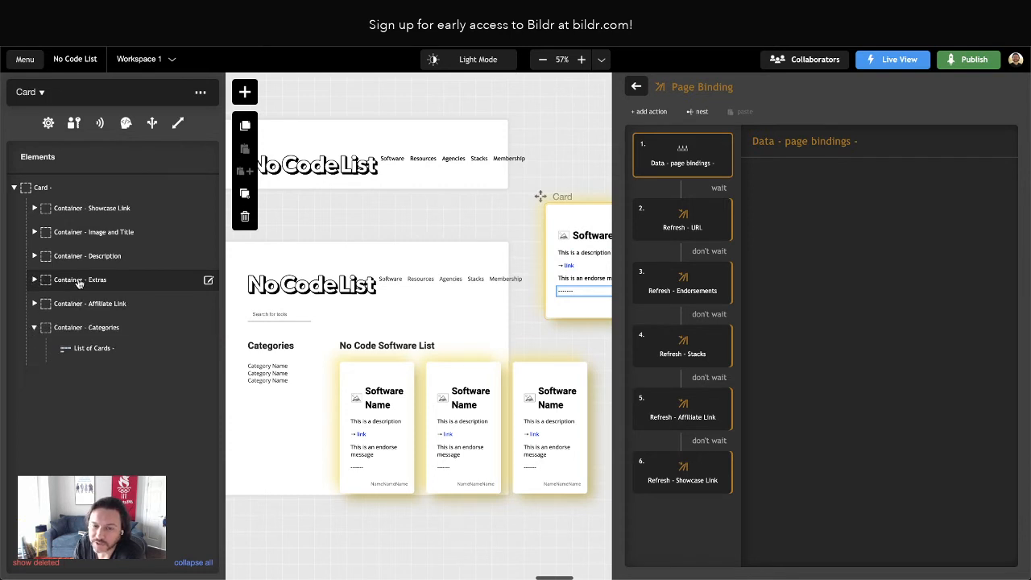
left_click(35, 303)
left_click(84, 328)
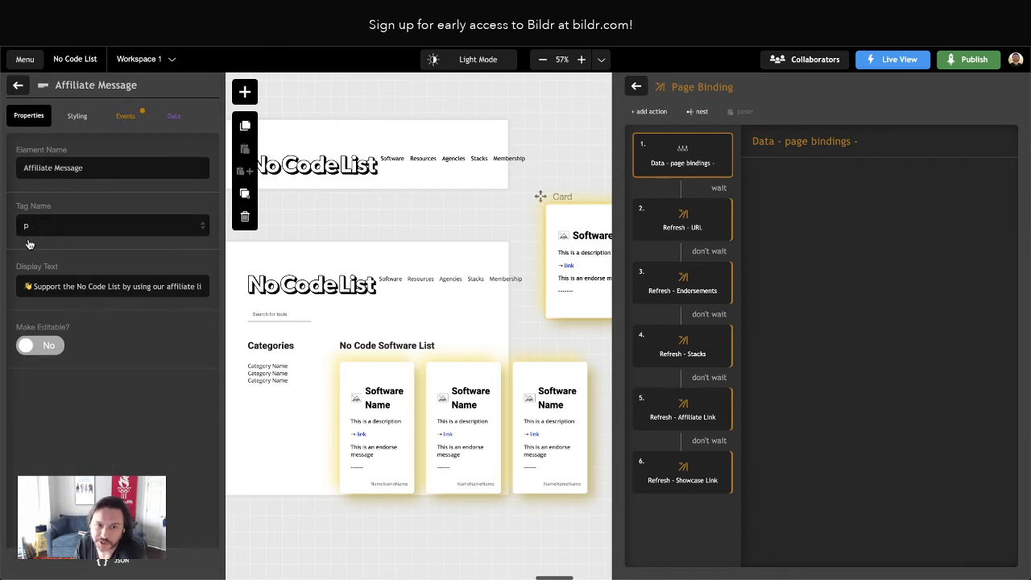
left_click(78, 116)
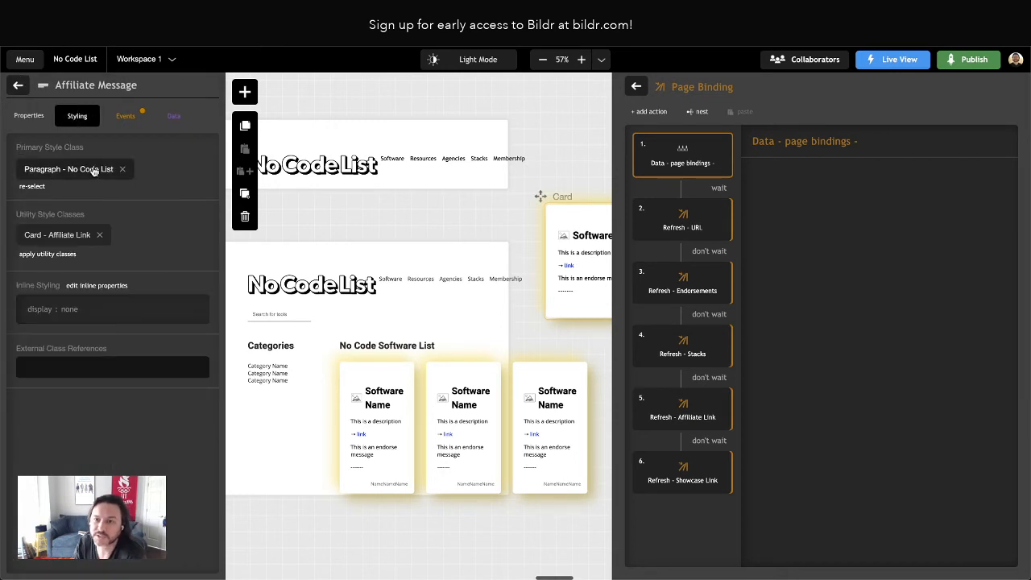
left_click(19, 87)
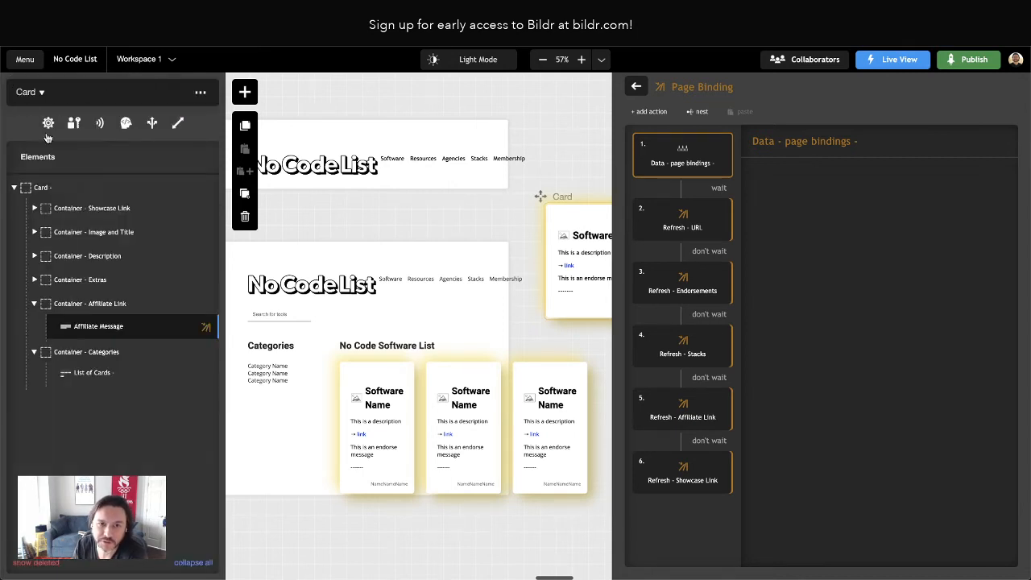
left_click(34, 304)
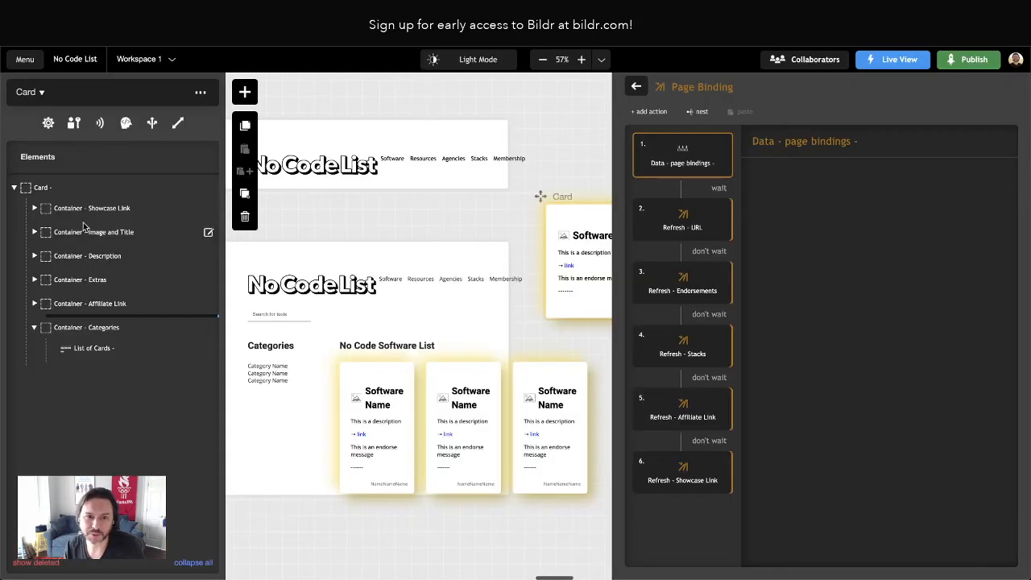
Examine the styling of the Image and Title container and its Software Name heading, and compare the card spacing with the original site
left_click(89, 214)
left_click(35, 208)
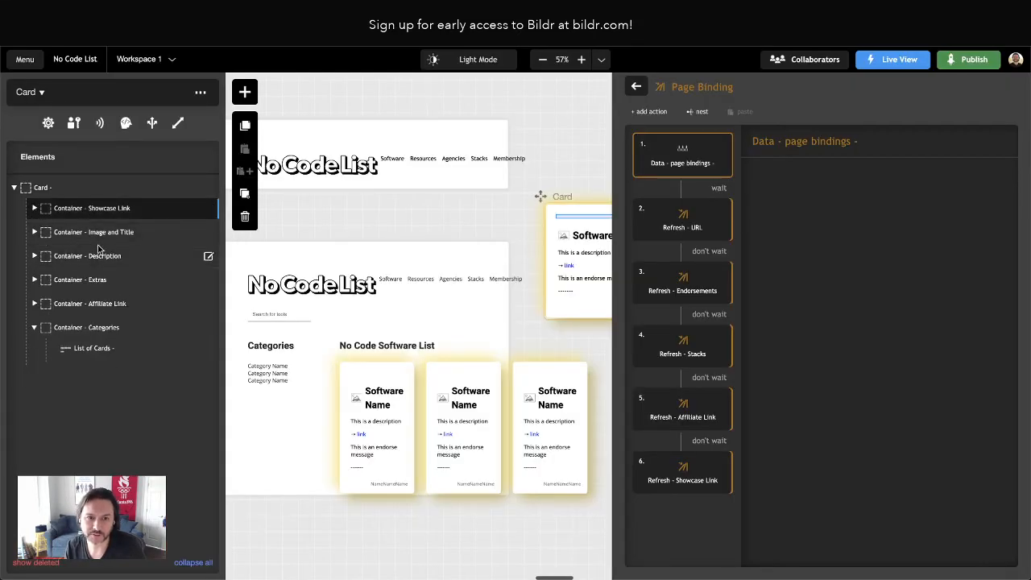
left_click(77, 233)
left_click(79, 237)
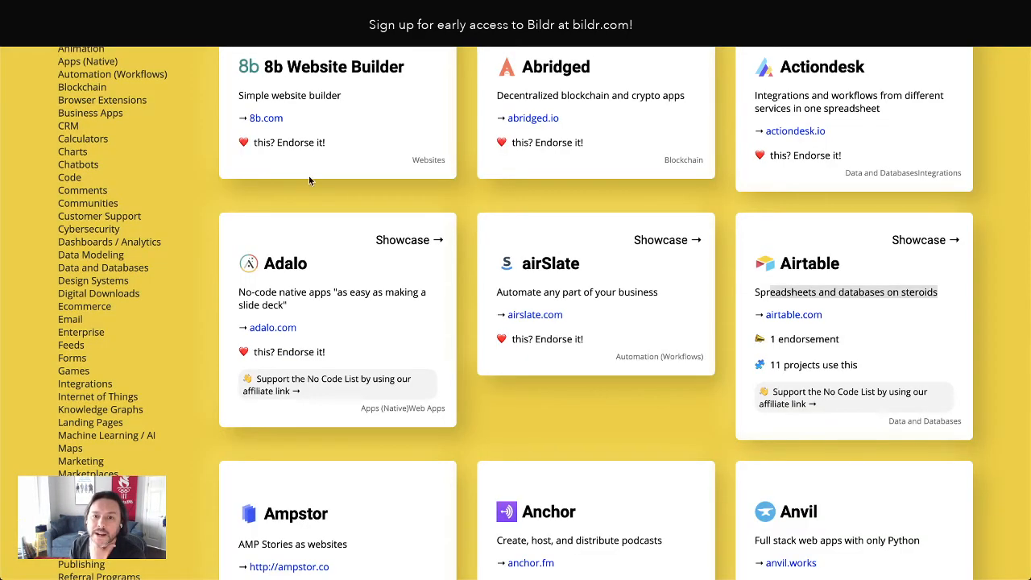
scroll(308, 176, "up", 2)
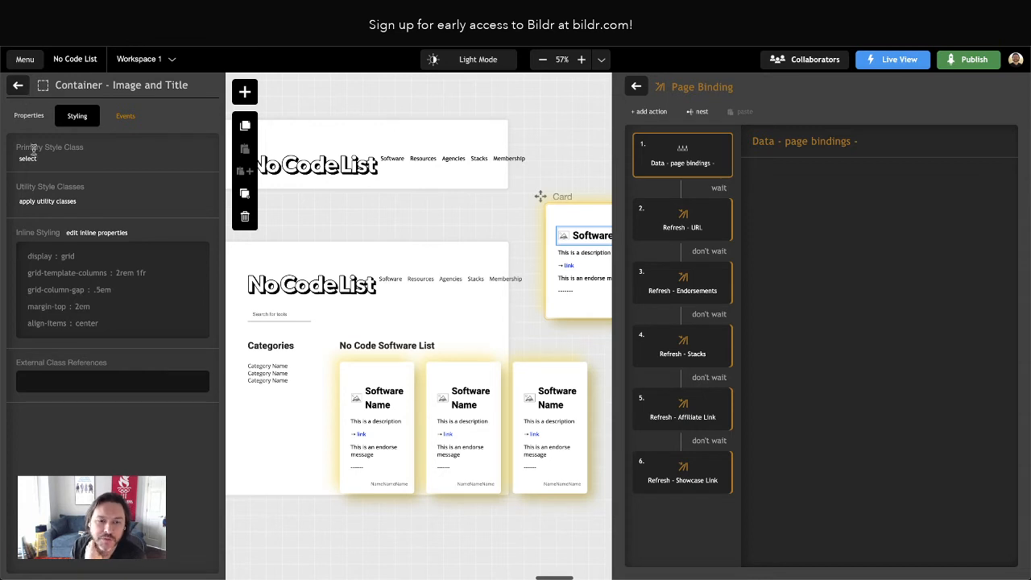
left_click(17, 85)
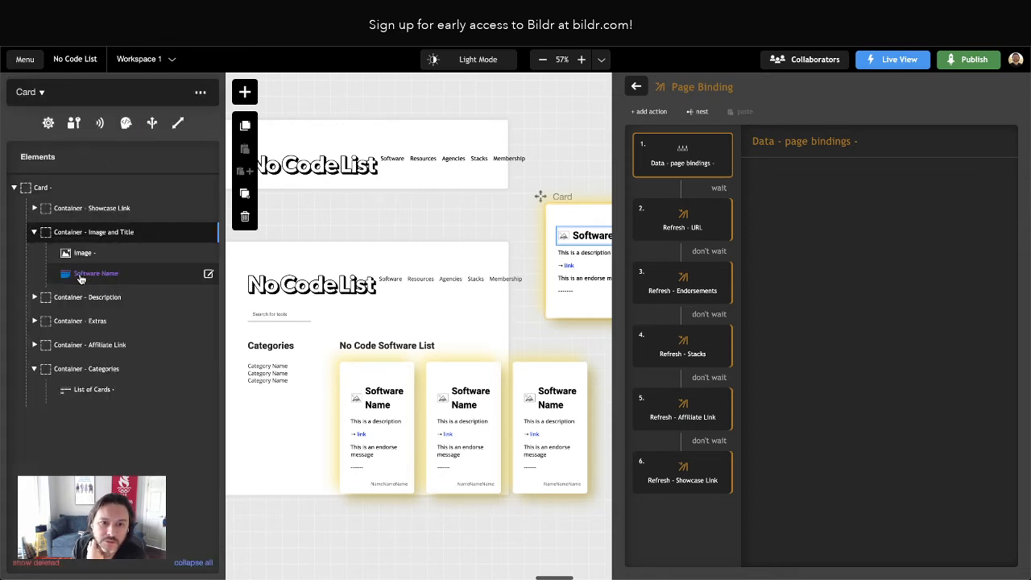
left_click(86, 275)
left_click(86, 276)
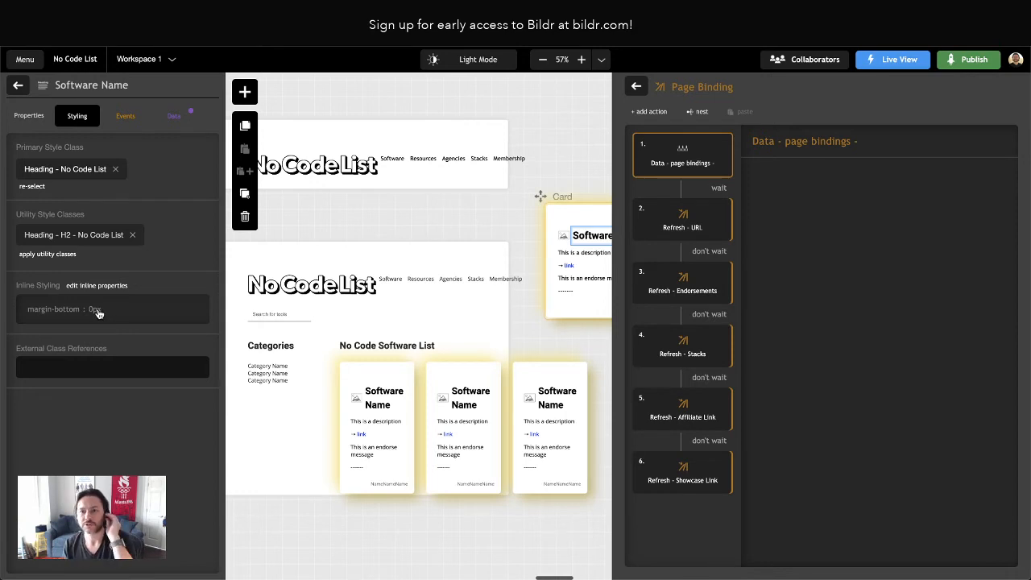
left_click(18, 86)
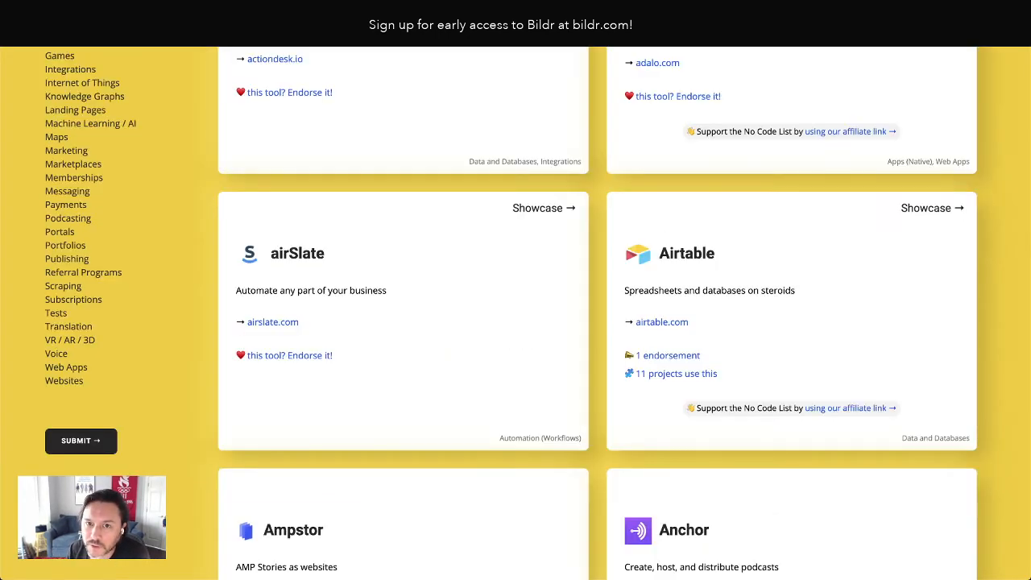
scroll(386, 128, "up", 3)
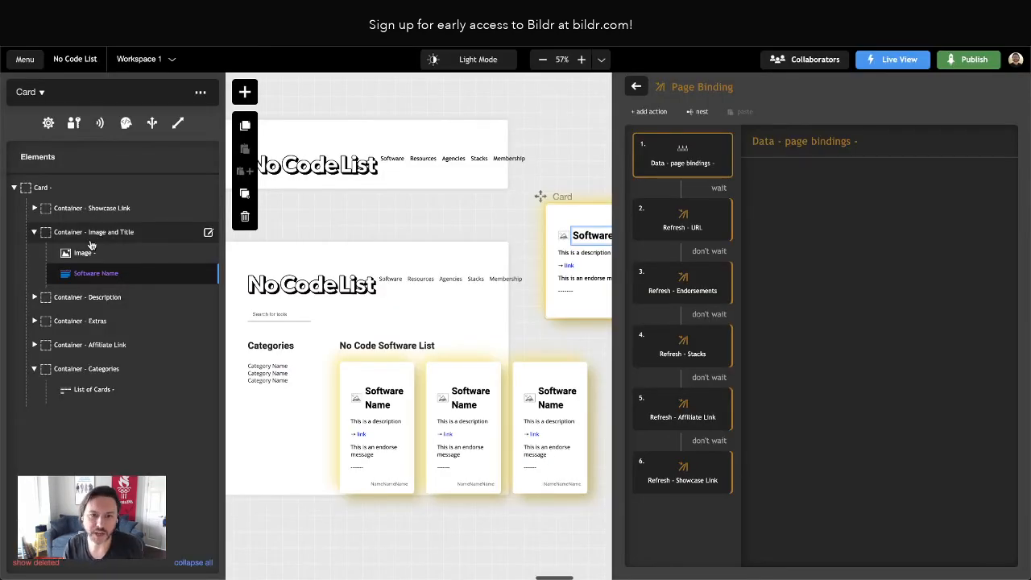
Add margin-top and margin-bottom properties to the inline style of the Card's Description container
double_click(95, 298)
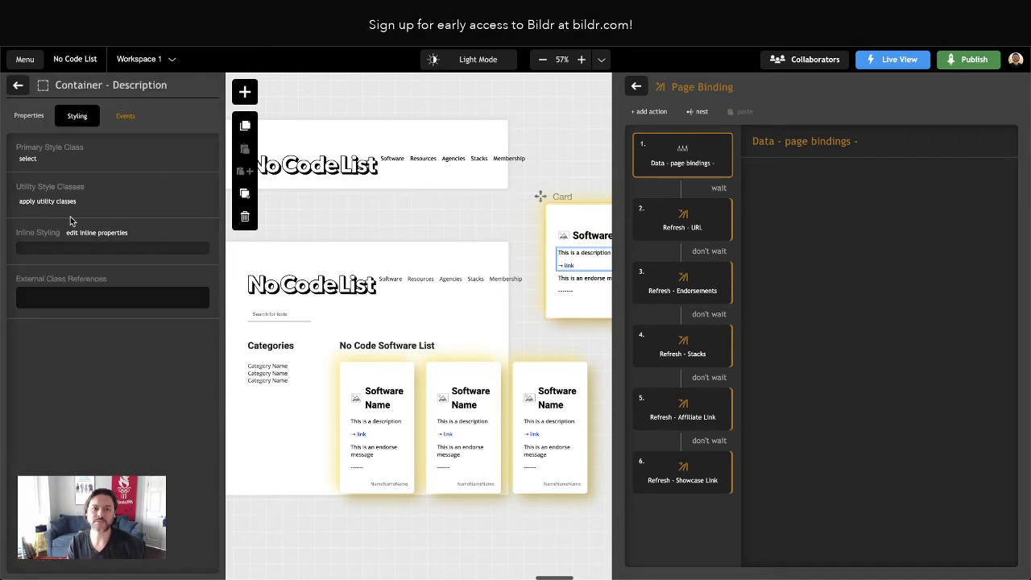
left_click(90, 233)
left_click(172, 115)
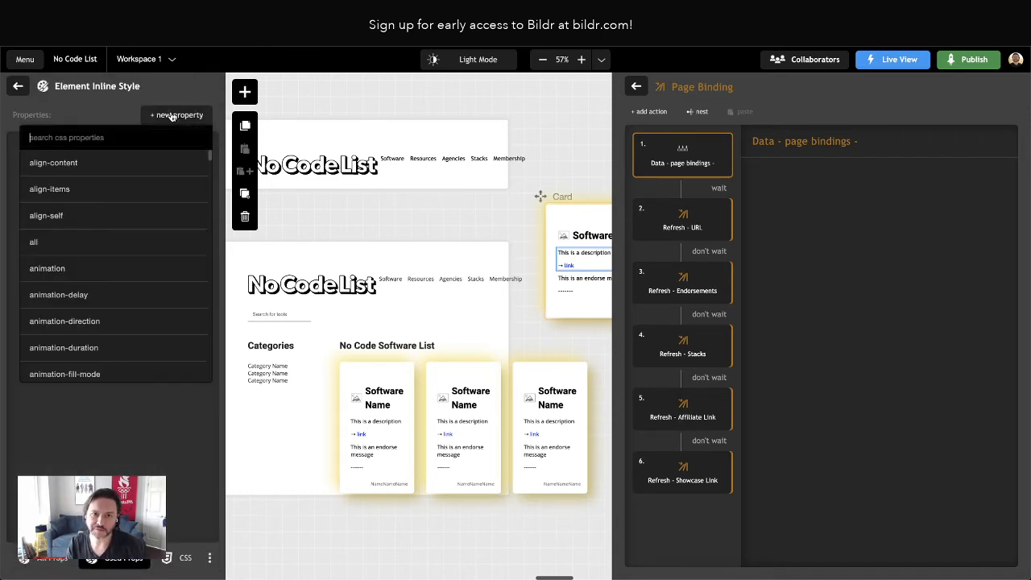
type("margin-")
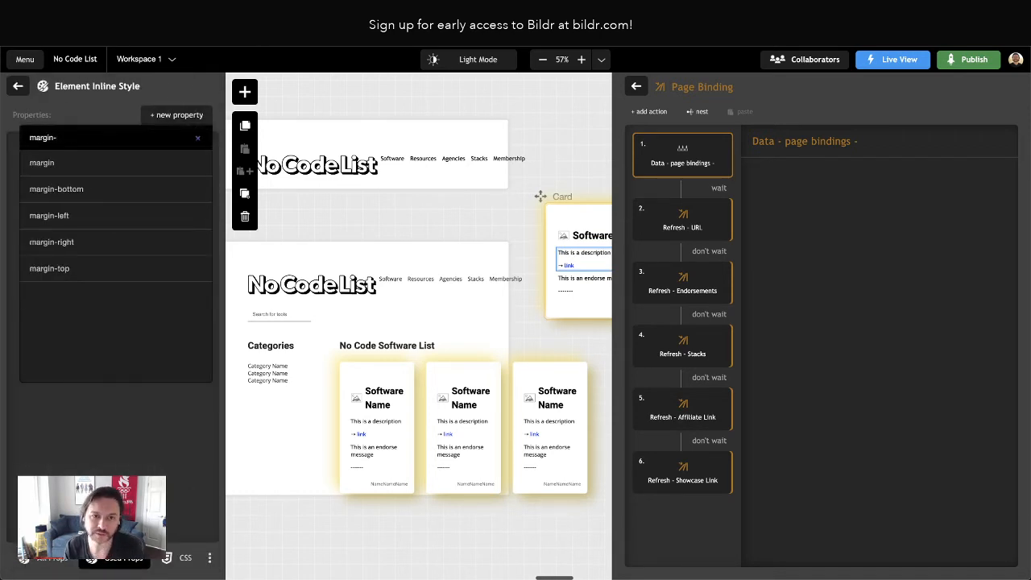
type("top")
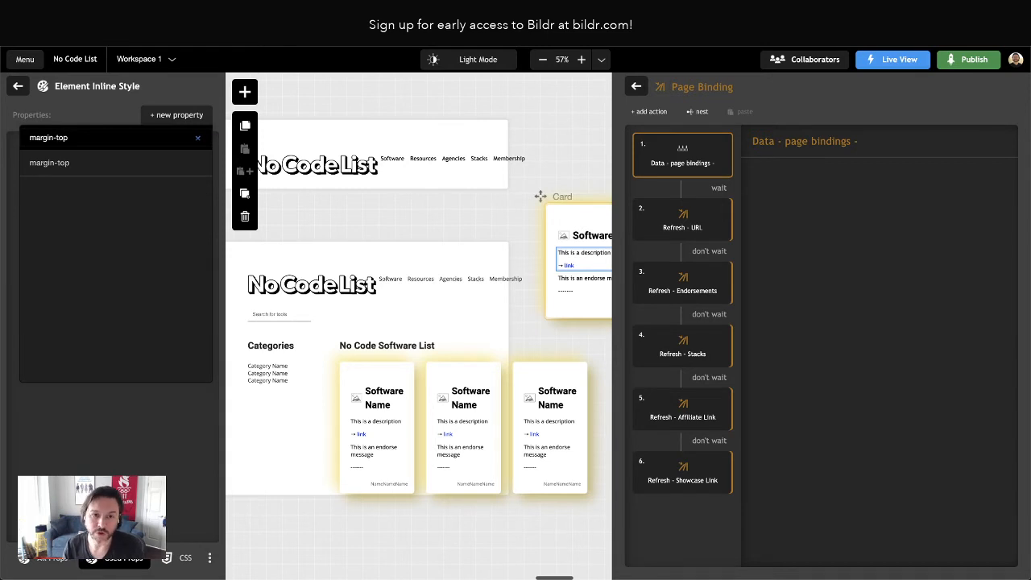
key("Return")
left_click(180, 114)
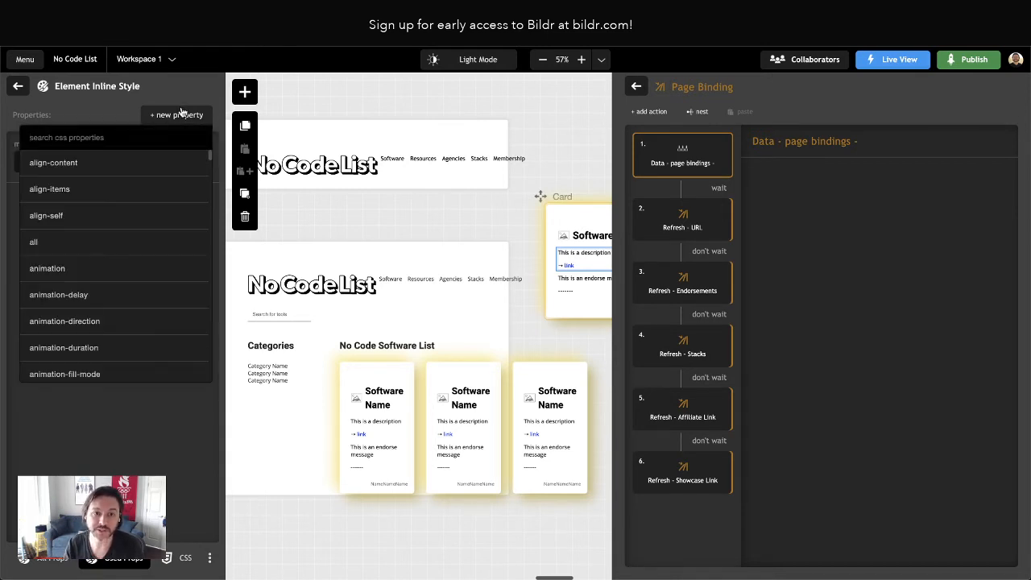
type("margin-bottom")
key("Return")
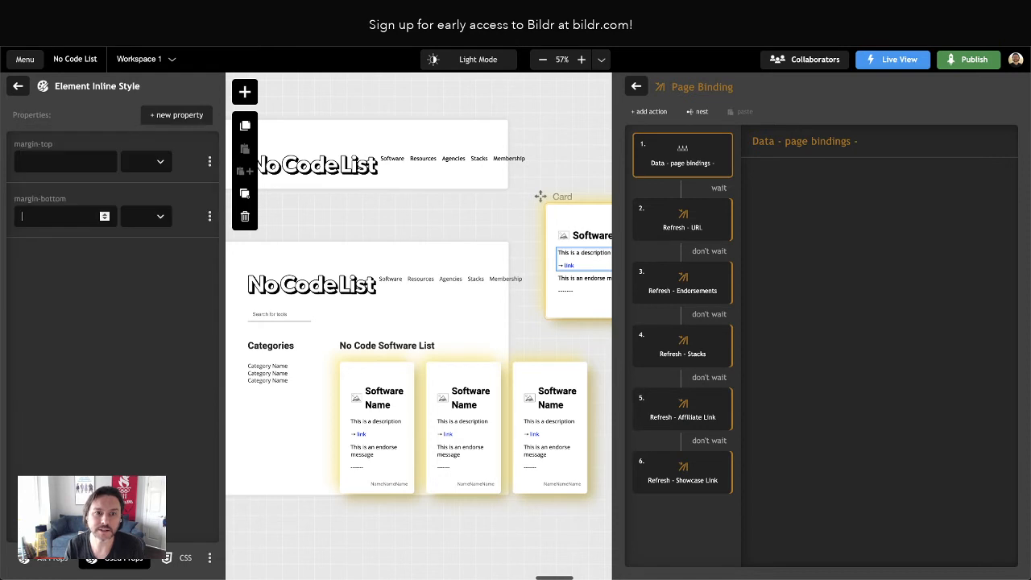
Set both the top and bottom margins of the Description container to 1 em
left_click(75, 162)
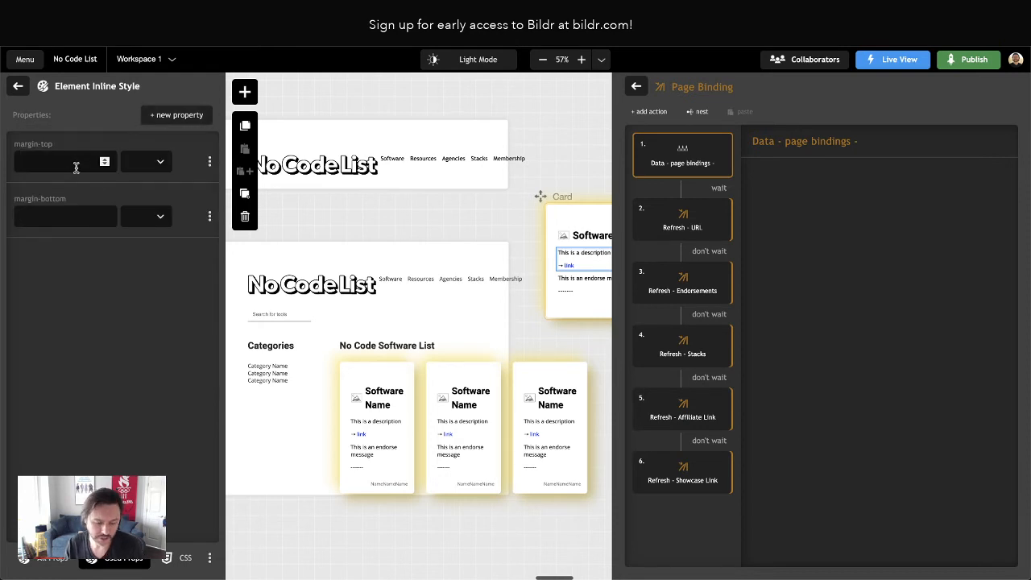
type("1")
left_click(137, 161)
left_click(137, 279)
left_click(68, 216)
type("1")
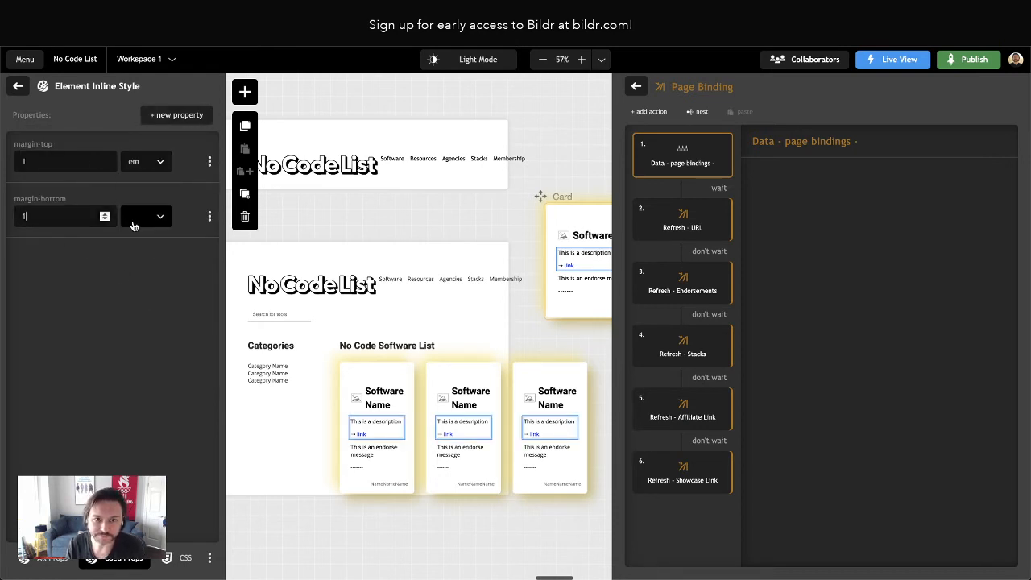
left_click(134, 217)
left_click(133, 334)
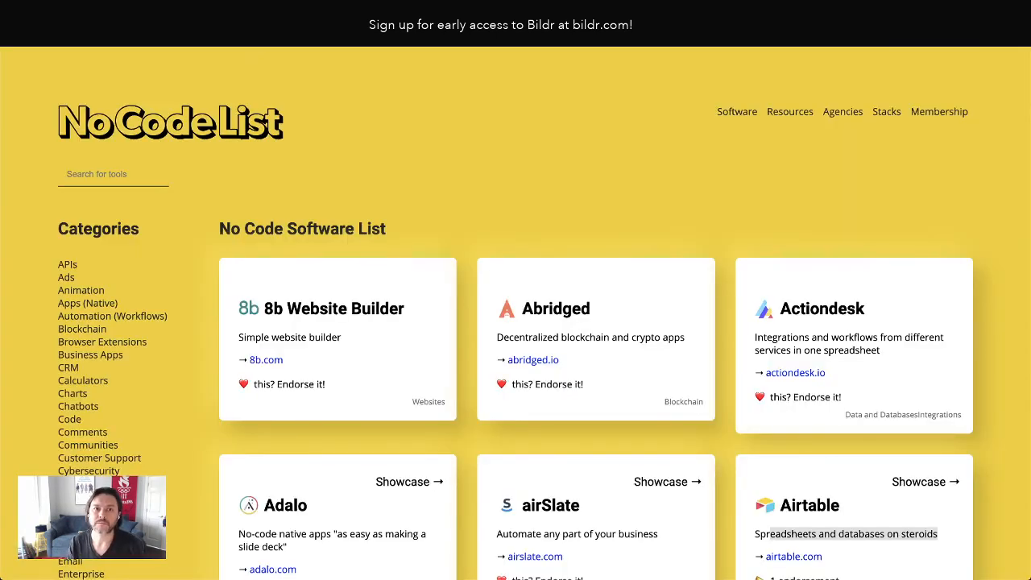
Reload the live page and check the spacing around the card descriptions and links, comparing it with the Card in the editor
key("super+r")
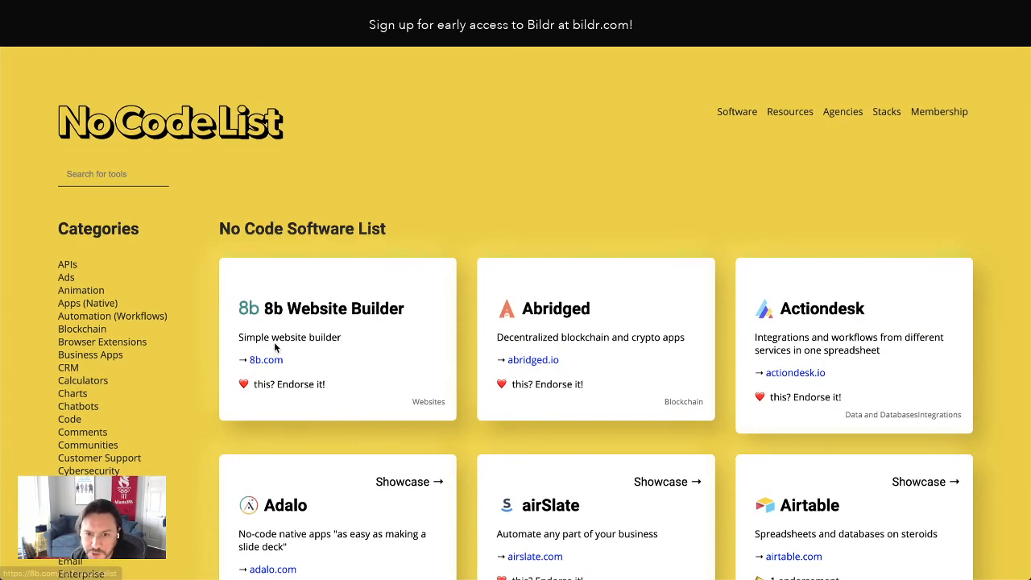
right_click(277, 335)
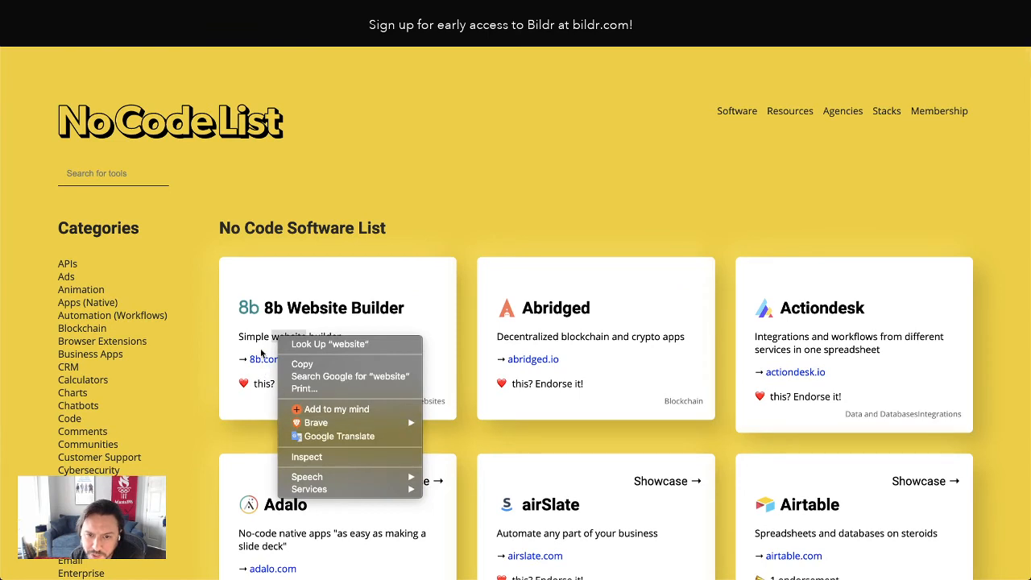
key("Escape")
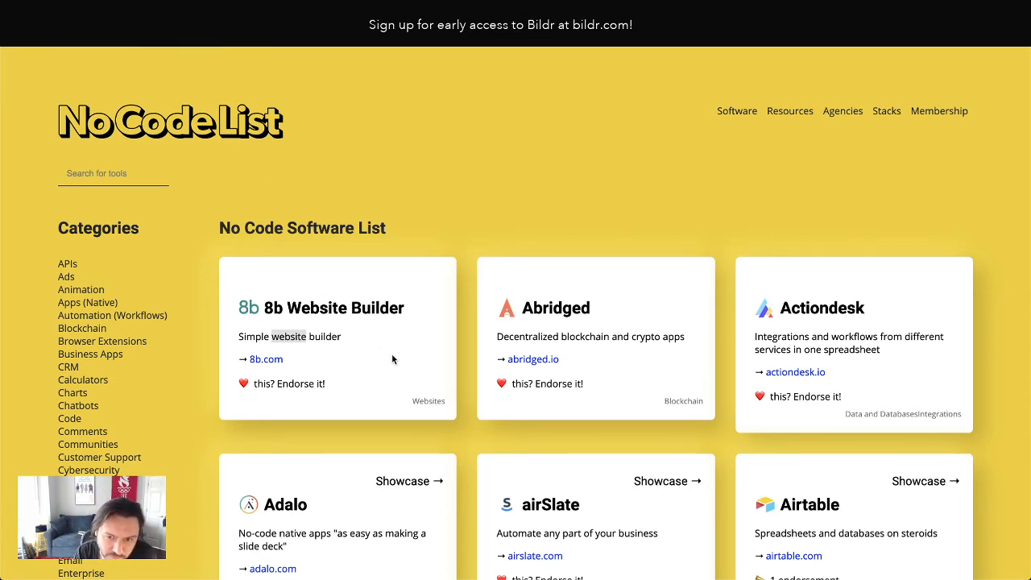
left_click(343, 361)
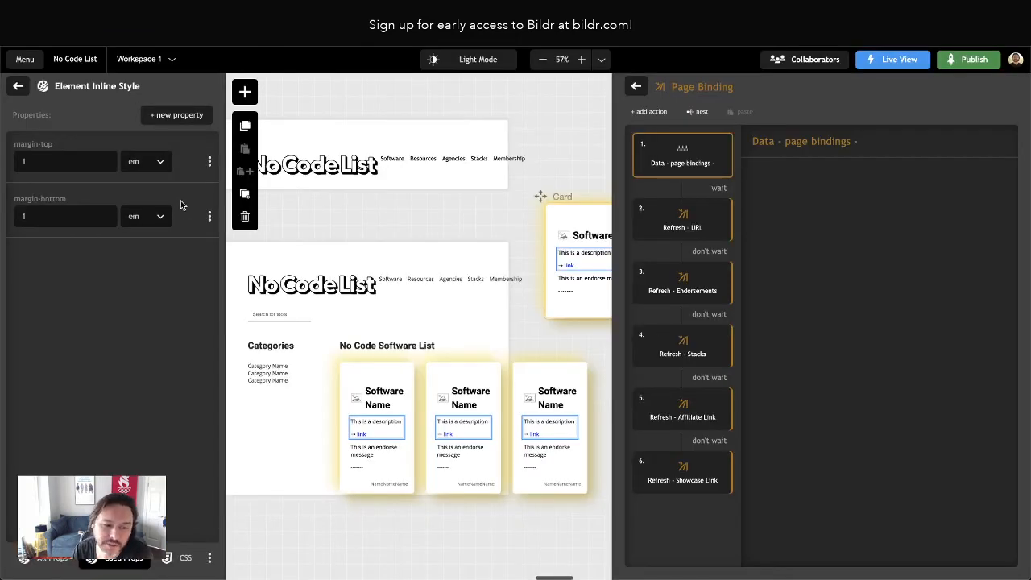
scroll(461, 355, "right", 3)
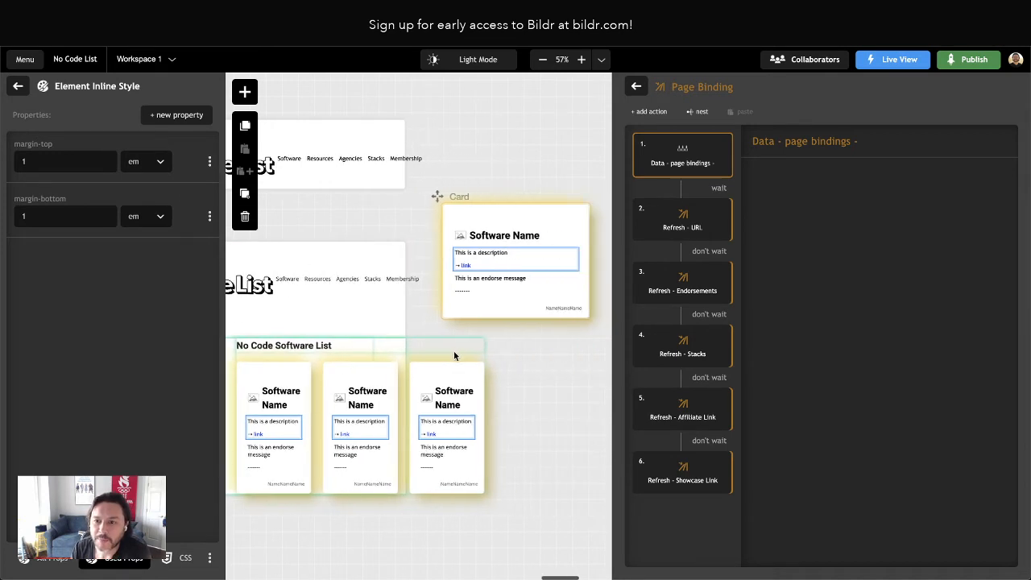
Leave the Description container's inline style and collapse the expanded containers in the Card's element tree
left_click(17, 86)
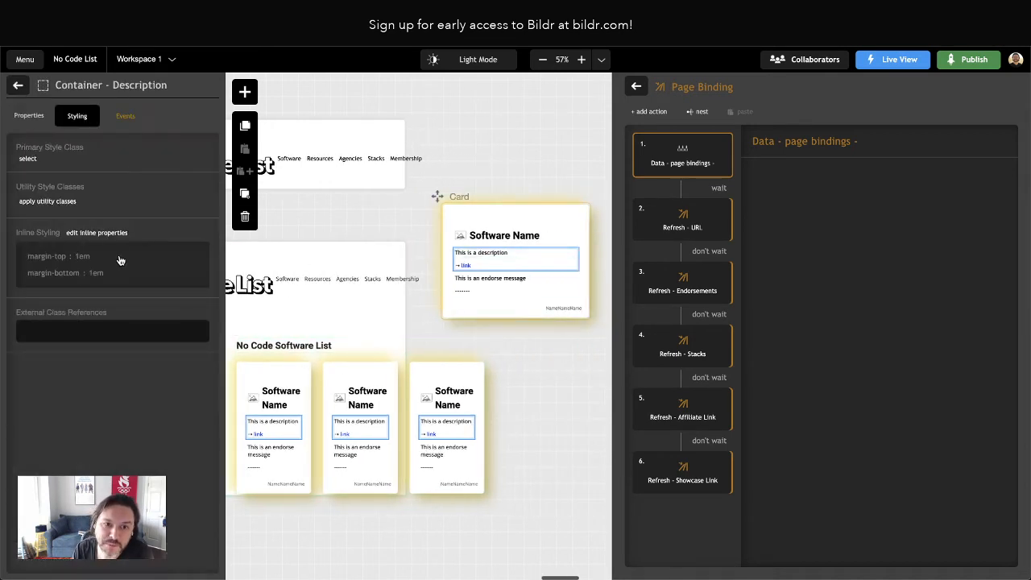
left_click(18, 85)
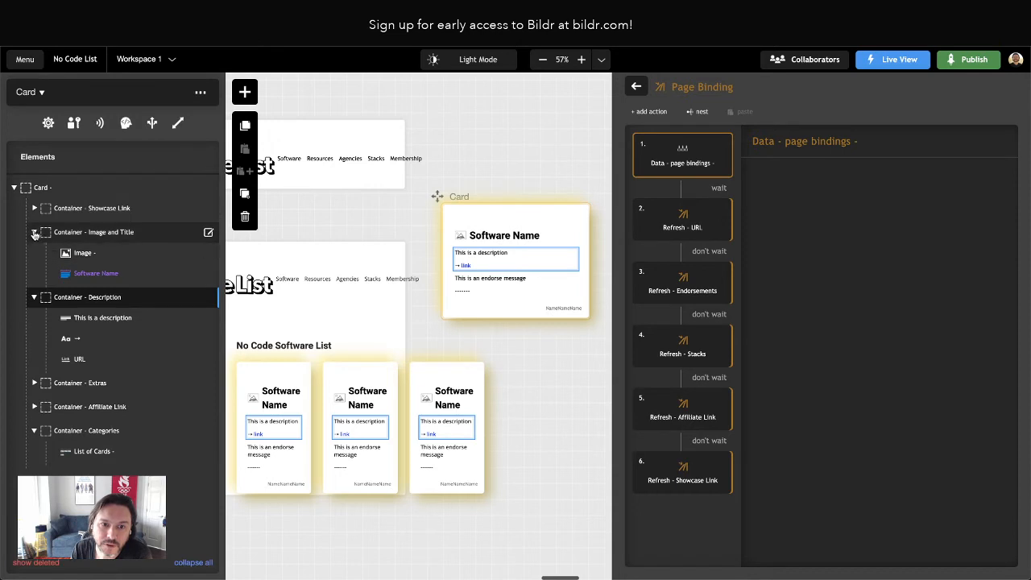
left_click(32, 256)
left_click(32, 257)
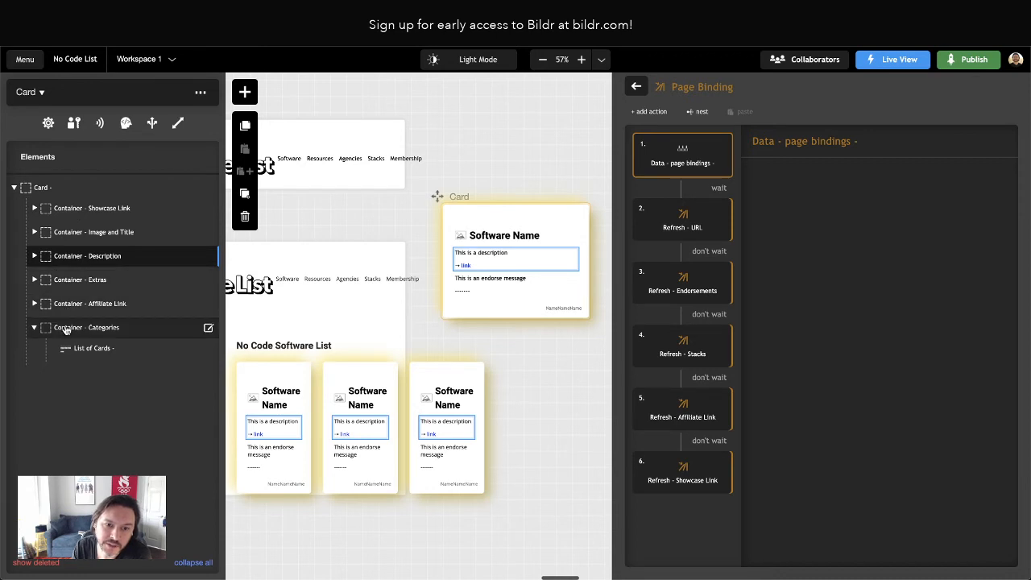
left_click(33, 330)
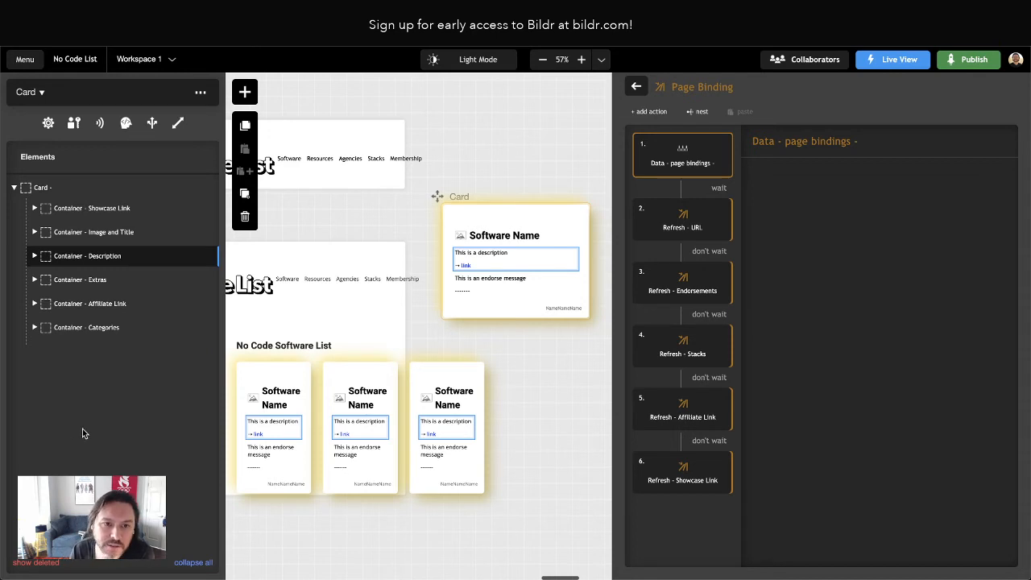
Examine the properties of the Card style class and the styling of the Software Name heading and its Image and Title container
left_click(45, 187)
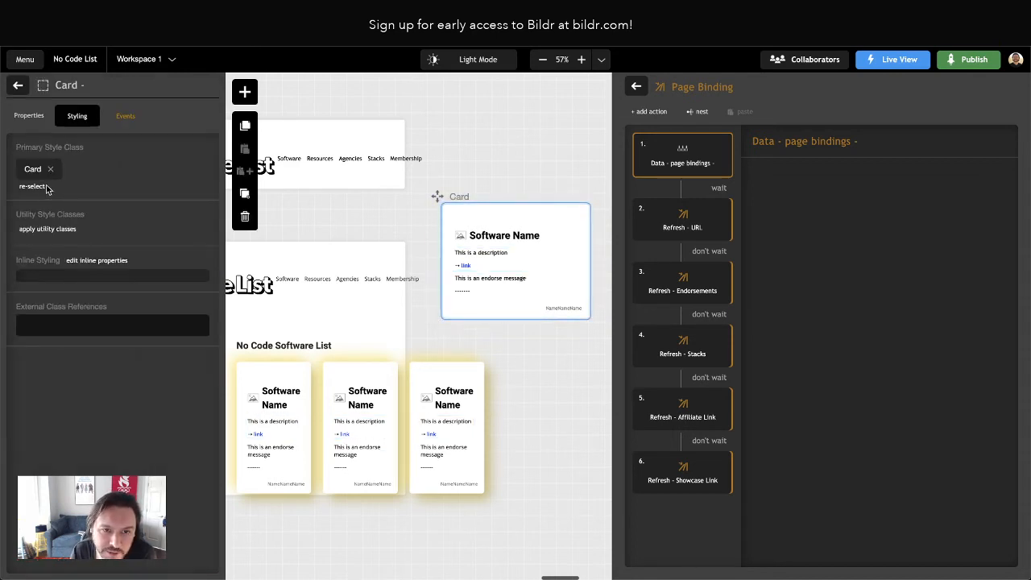
left_click(29, 169)
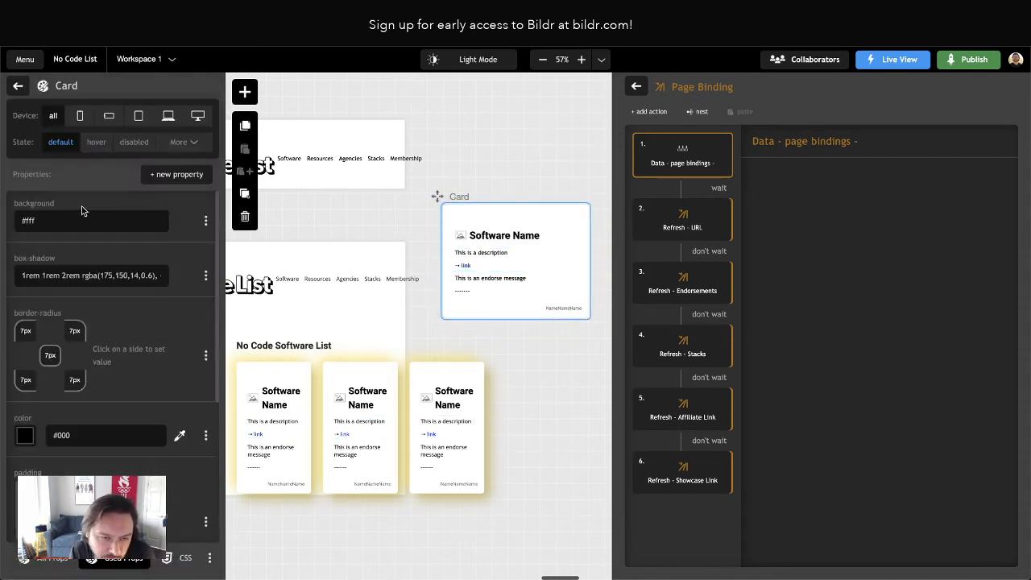
scroll(108, 252, "down", 1)
scroll(108, 254, "down", 5)
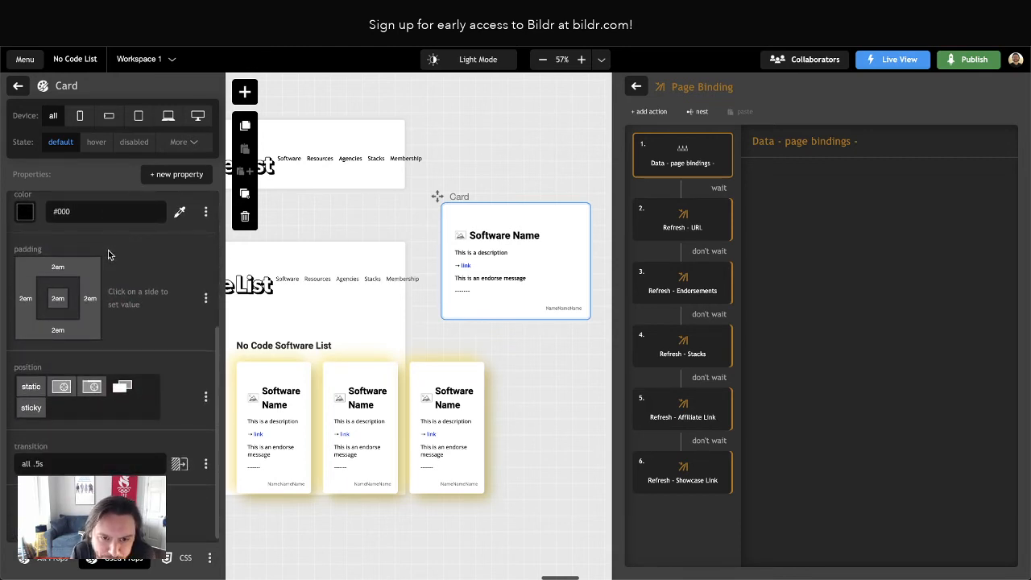
scroll(108, 252, "up", 5)
left_click(19, 87)
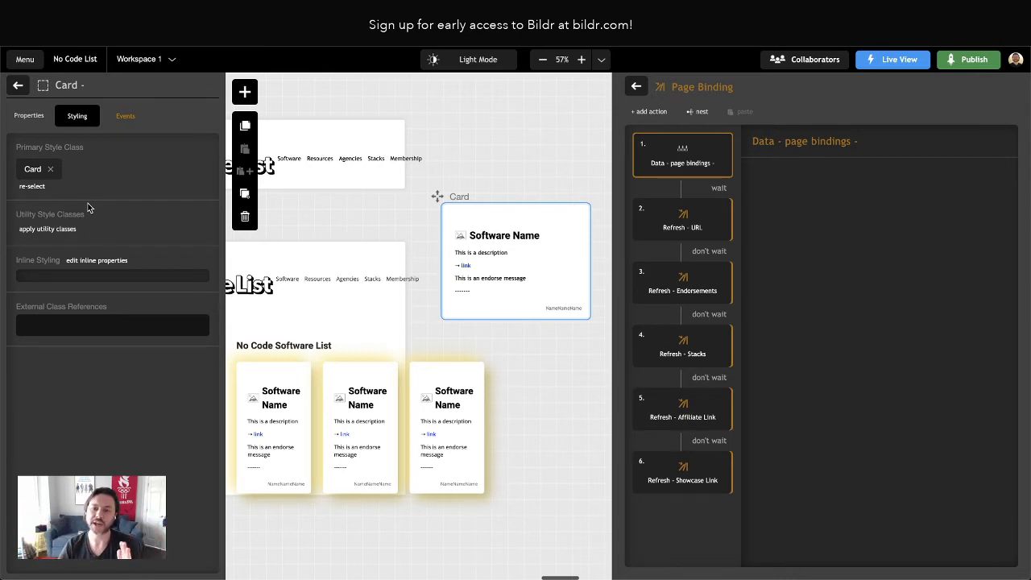
left_click(18, 86)
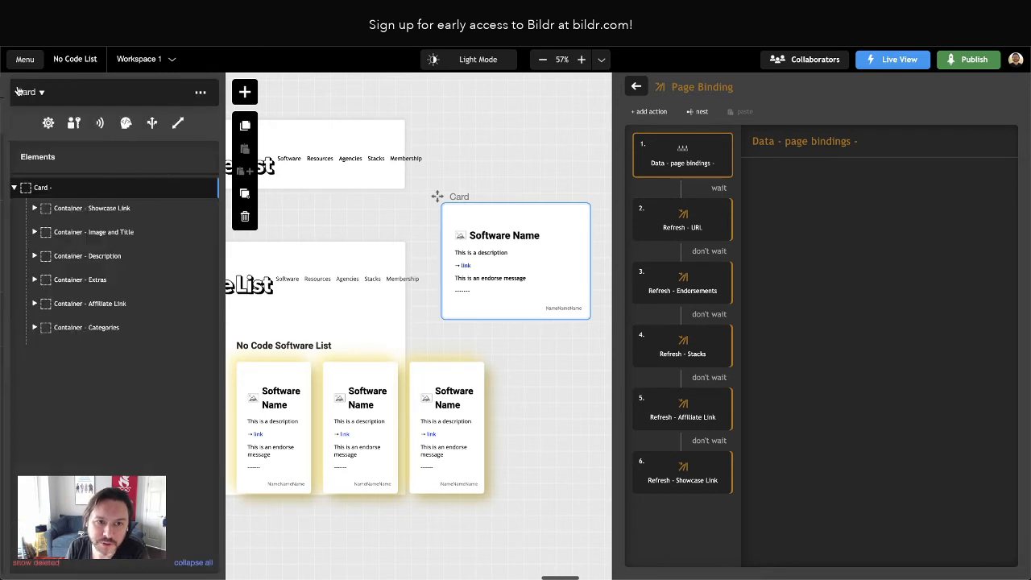
left_click(80, 233)
left_click(81, 277)
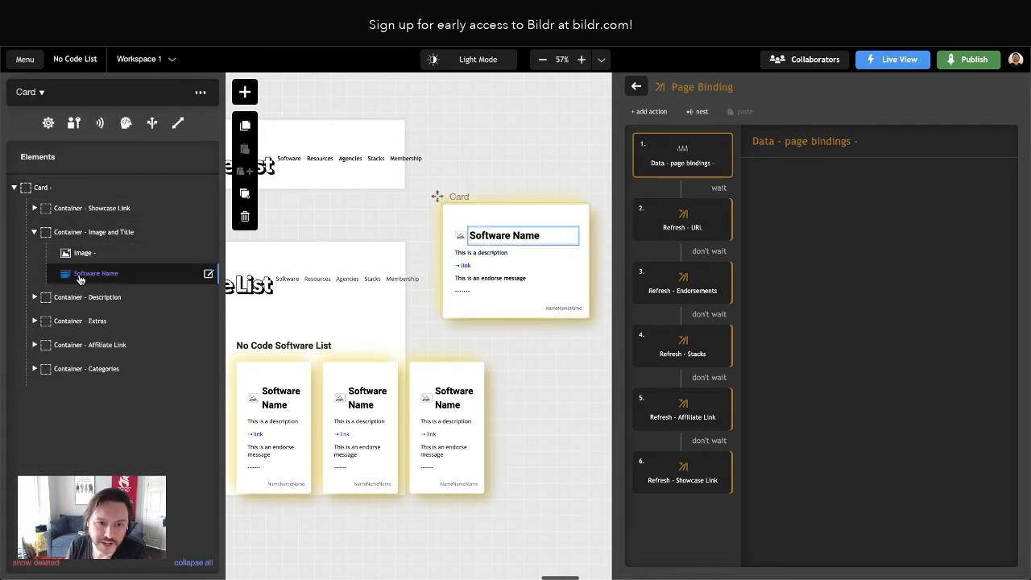
left_click(81, 279)
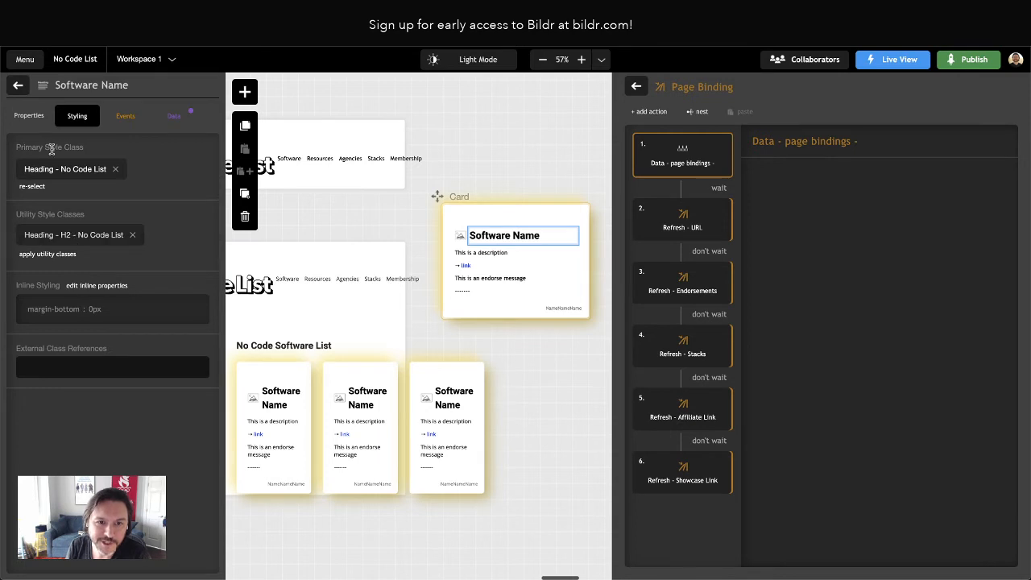
left_click(14, 84)
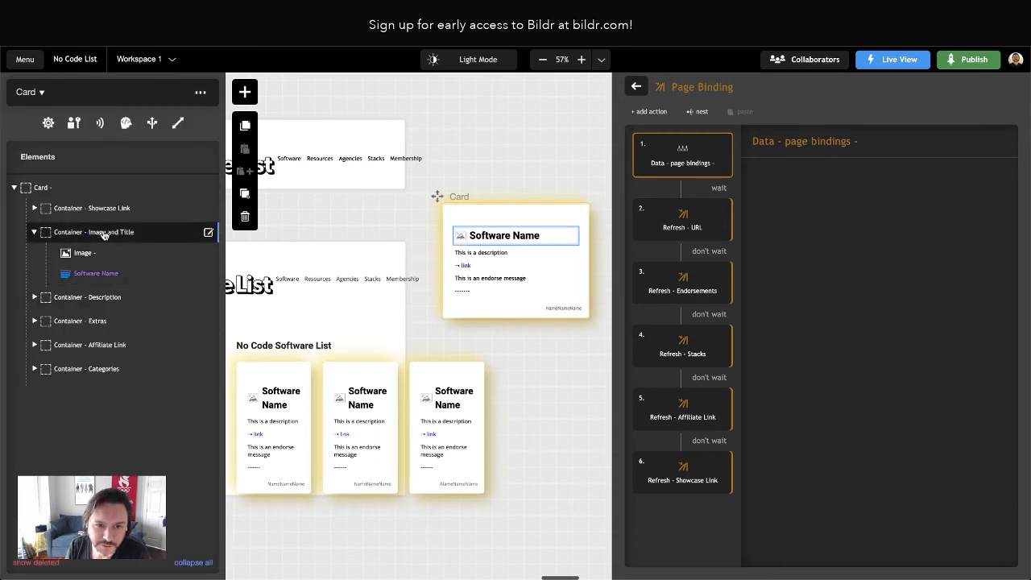
left_click(104, 233)
left_click(17, 85)
Remove the margin-top and margin-bottom properties from the Description container's inline style
left_click(87, 301)
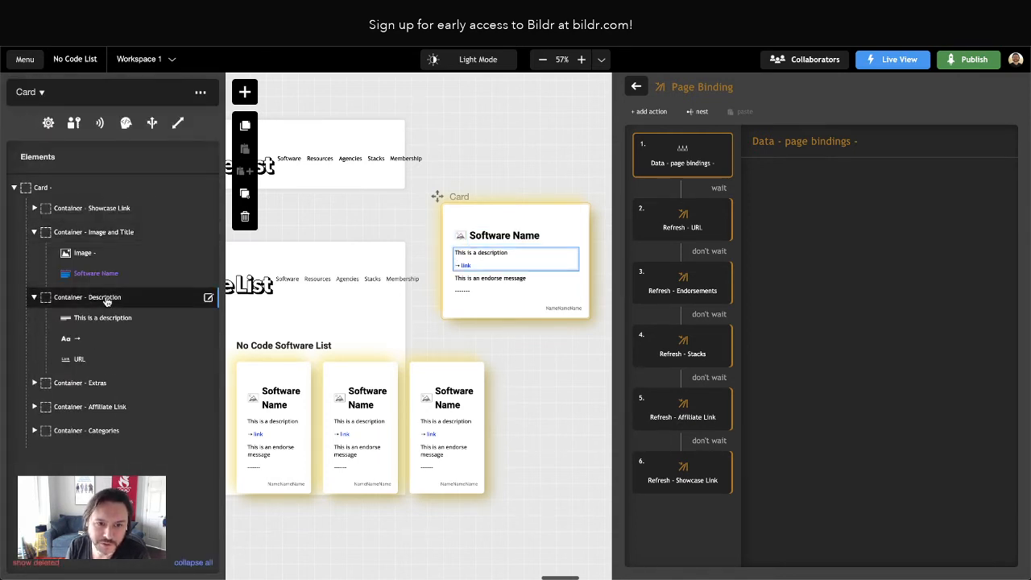
left_click(105, 302)
left_click(97, 233)
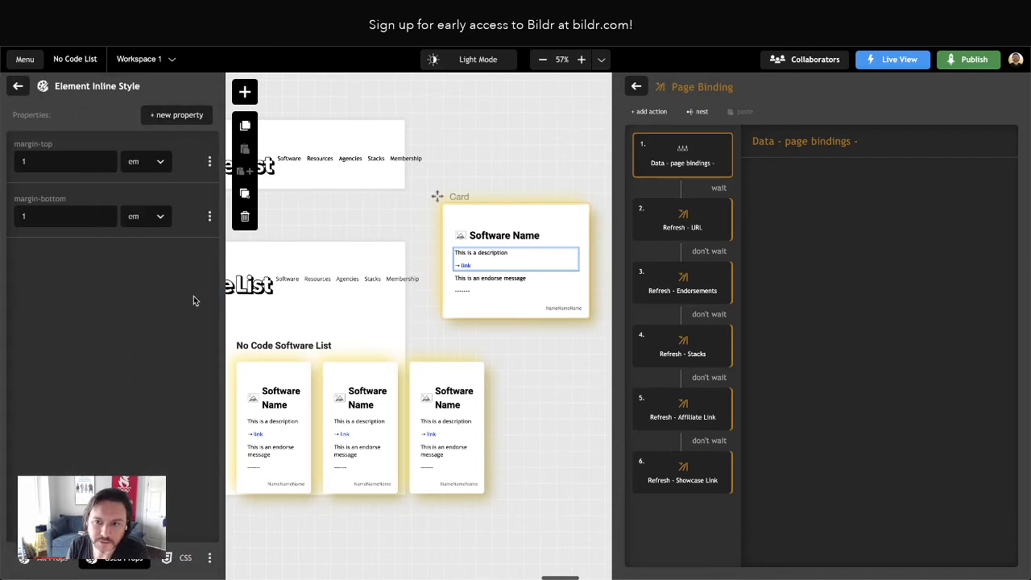
left_click(209, 161)
left_click(161, 235)
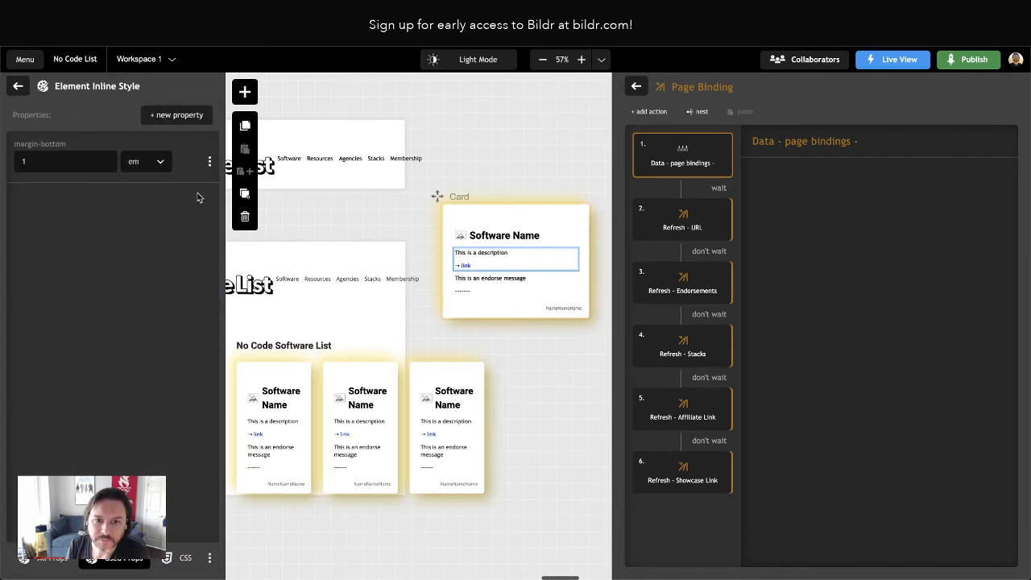
left_click(209, 162)
left_click(161, 235)
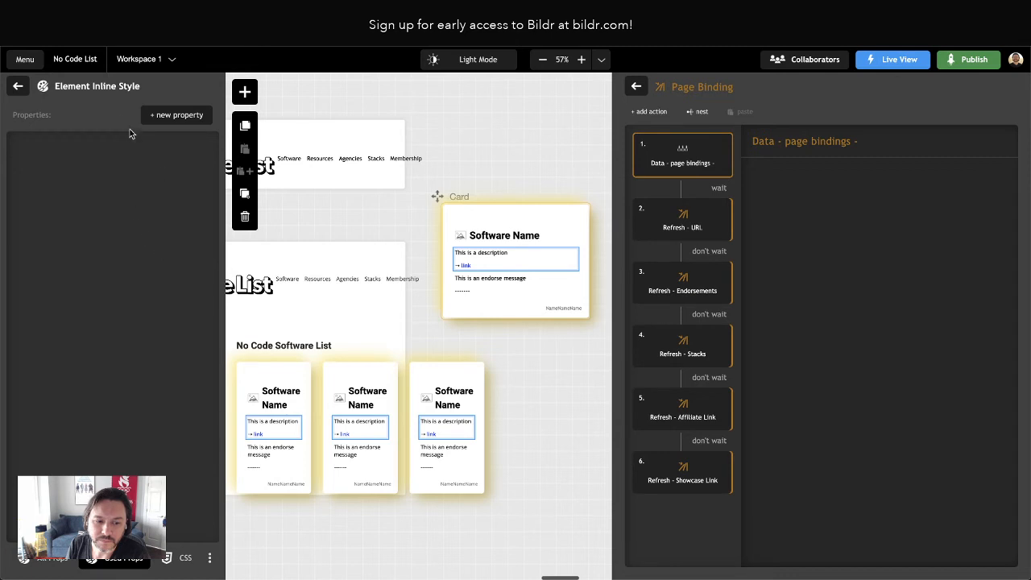
left_click(17, 85)
left_click(18, 86)
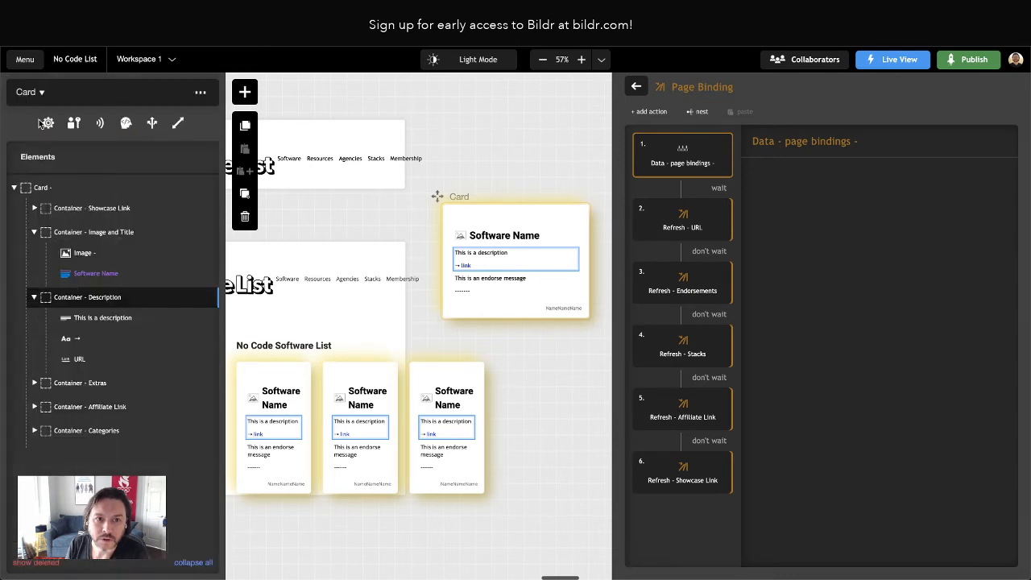
Create a new utility style class named "Card - Grid" on the Card's root element
left_click(42, 188)
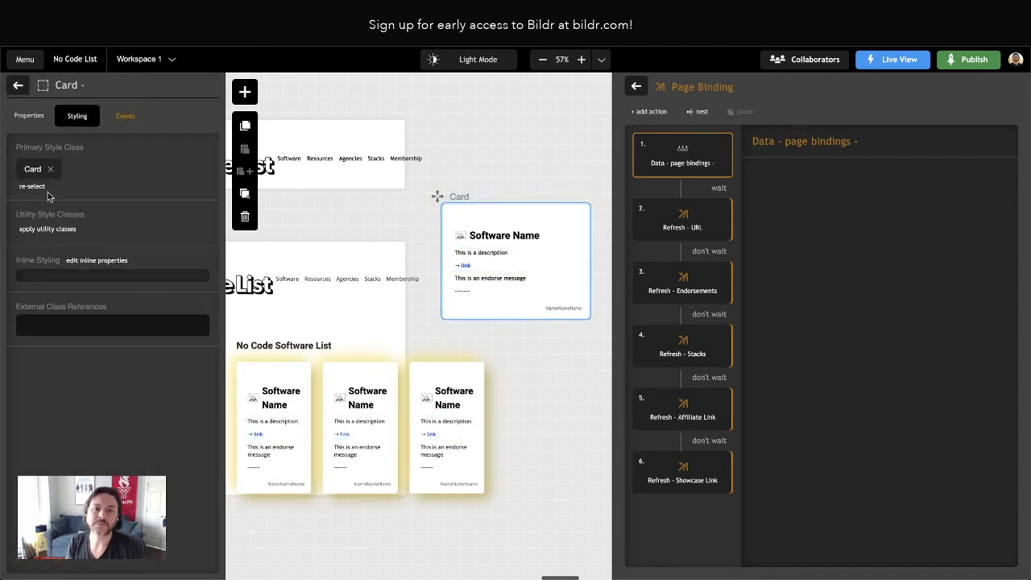
left_click(45, 230)
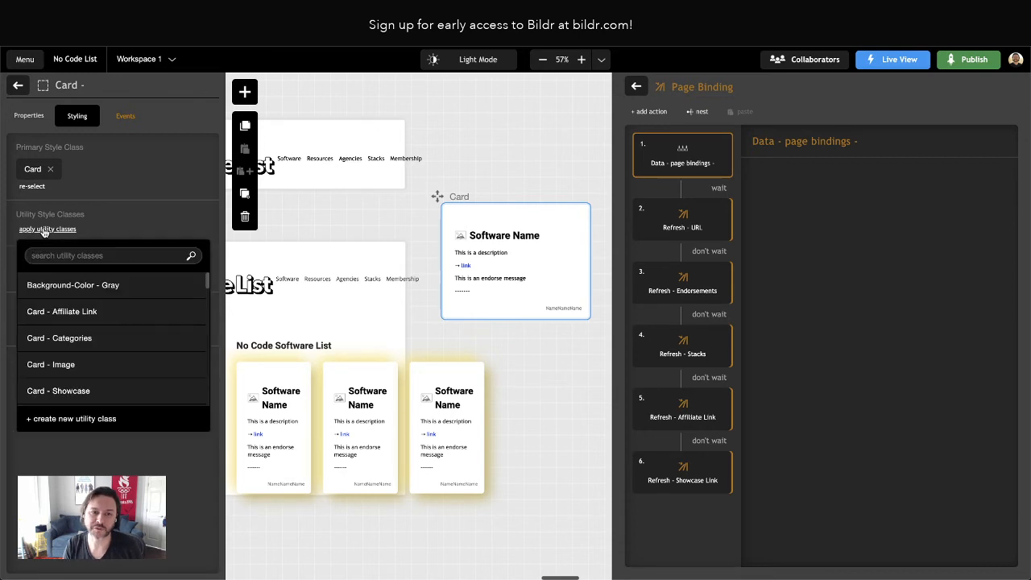
left_click(44, 231)
left_click(44, 231)
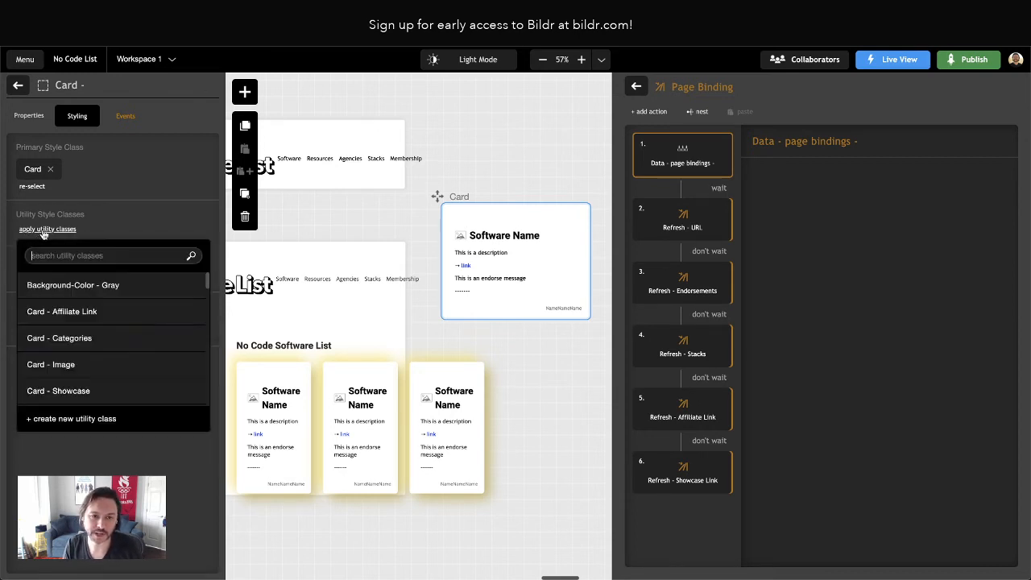
left_click(96, 419)
type("Card")
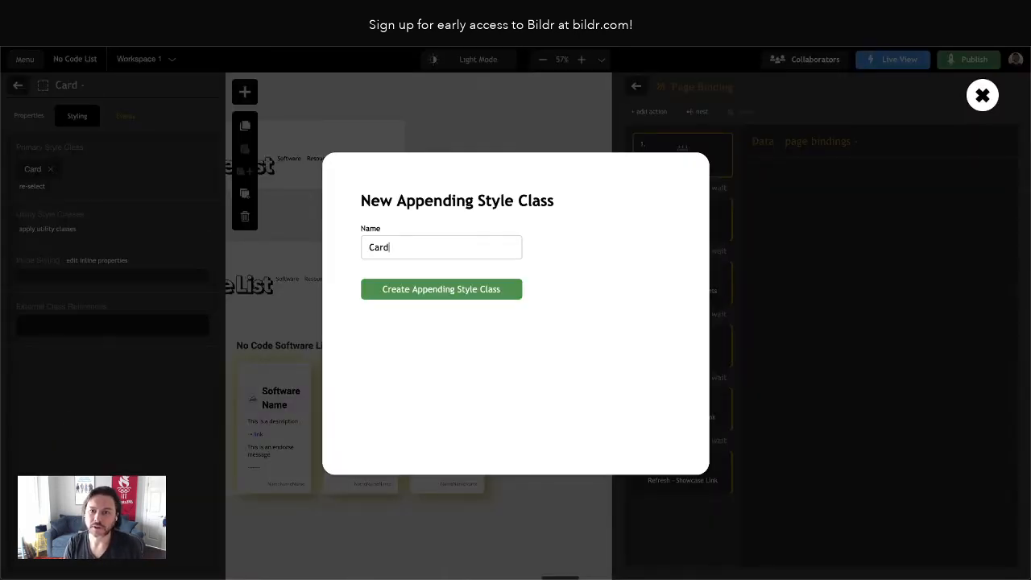
type(" - Grid")
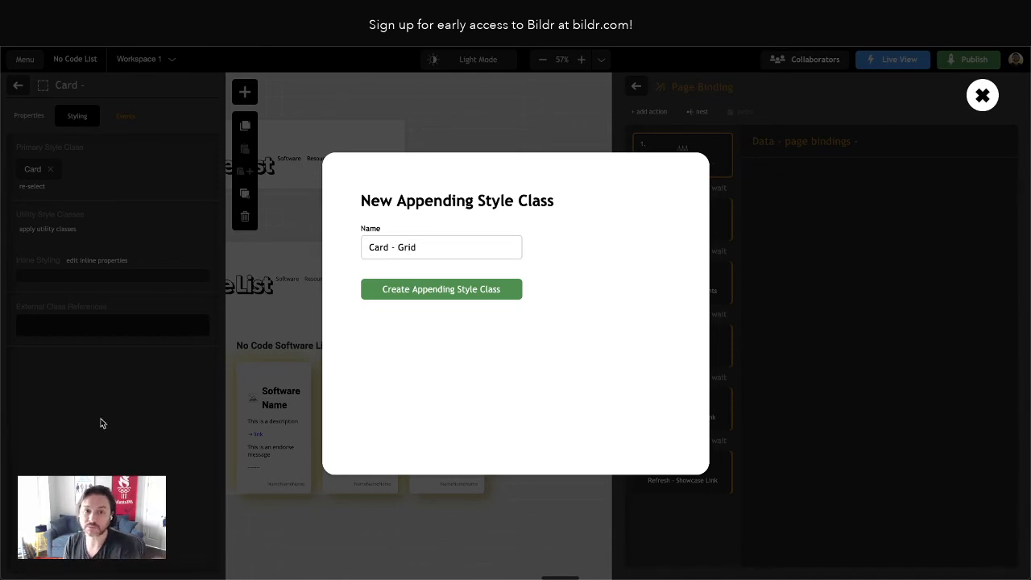
left_click(439, 290)
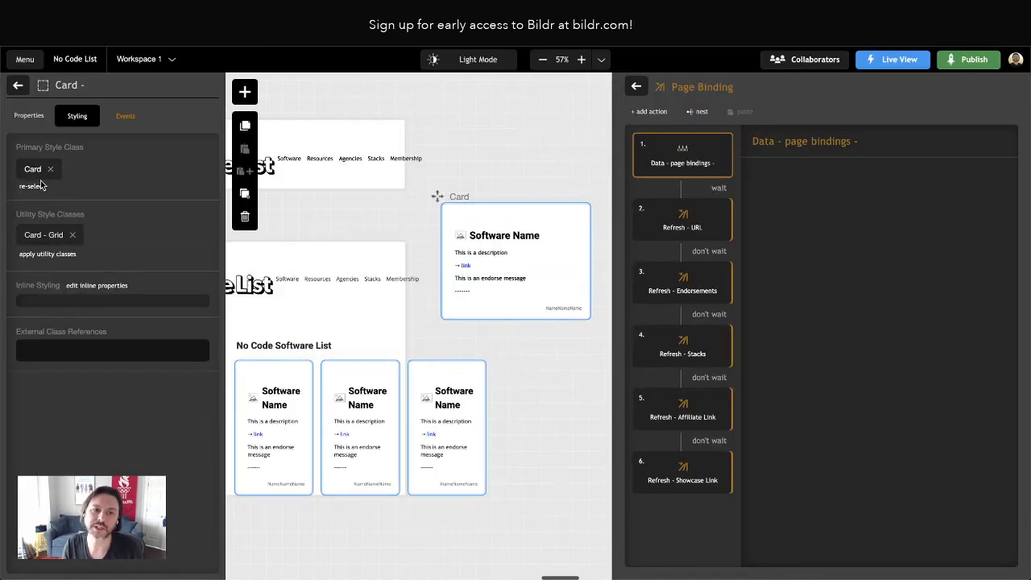
Add a display property to the Card - Grid class and set it to grid
left_click(46, 238)
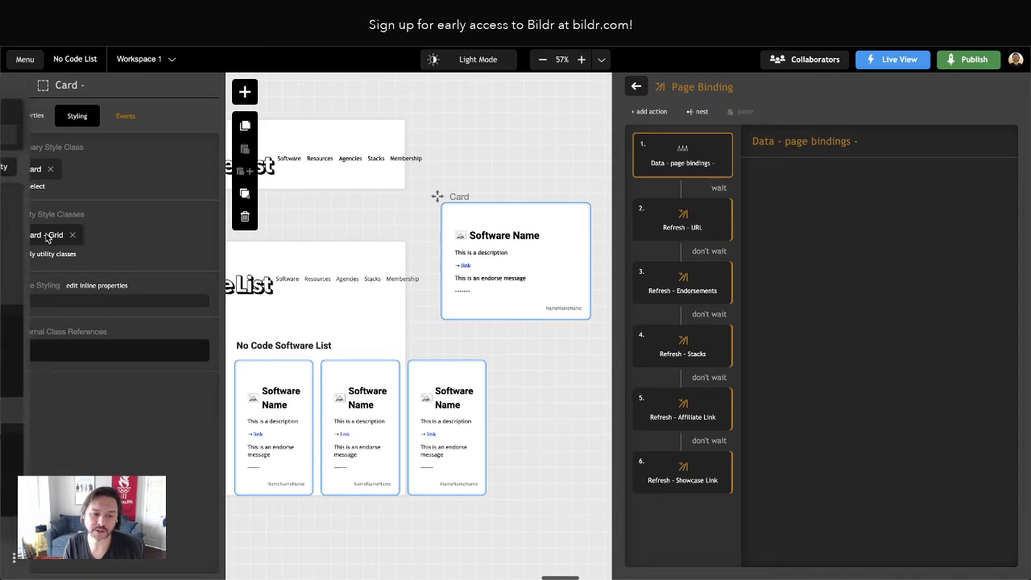
left_click(160, 175)
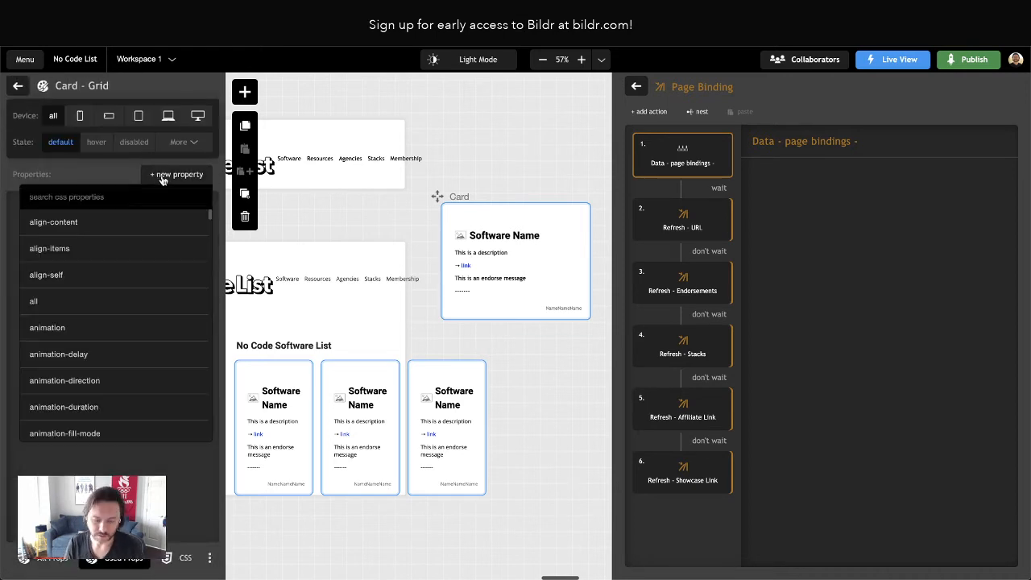
type("display")
key("Return")
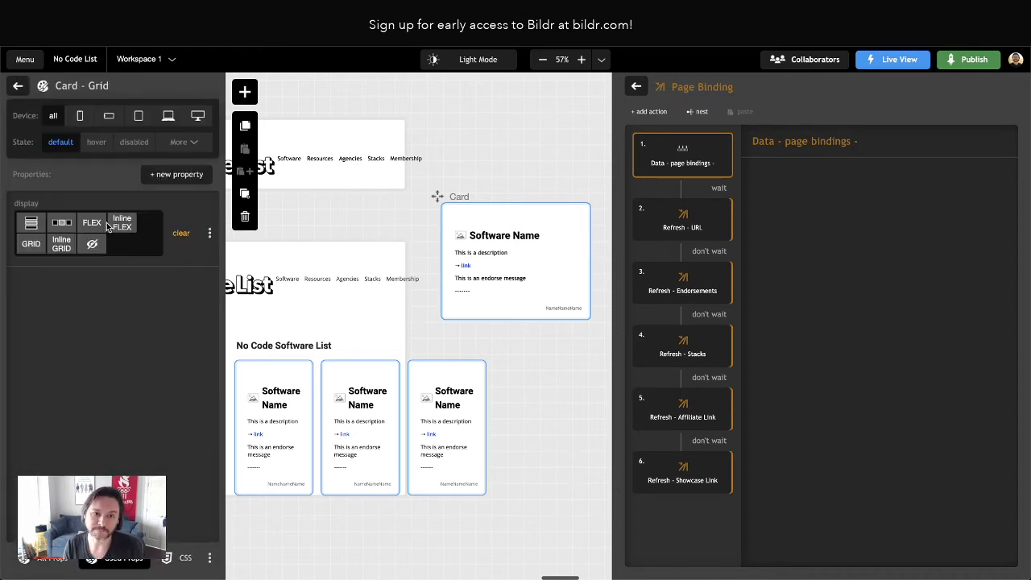
Try a grid-template-columns value of 1fr in the Card - Grid class and delete that property
left_click(176, 175)
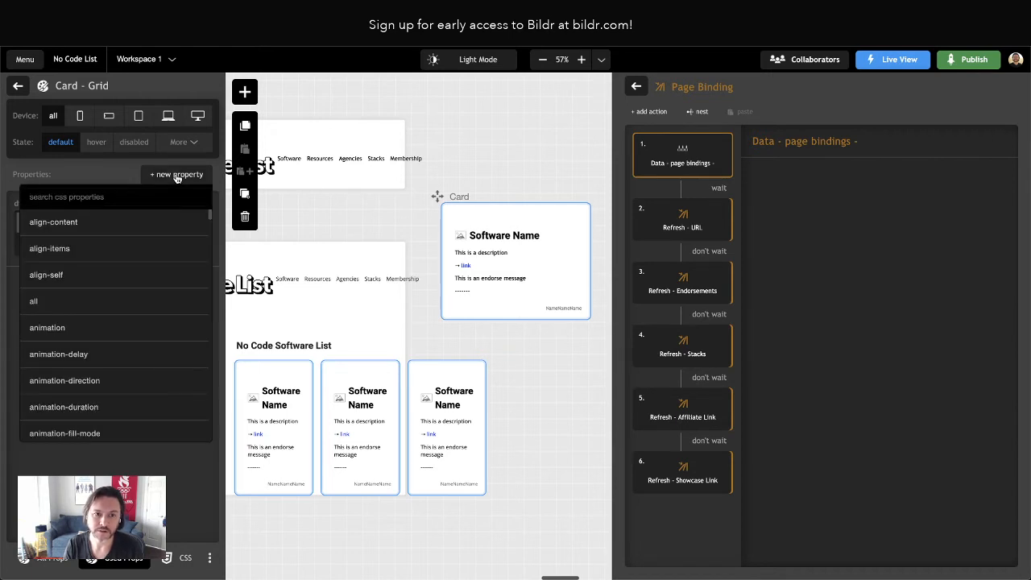
type("grid")
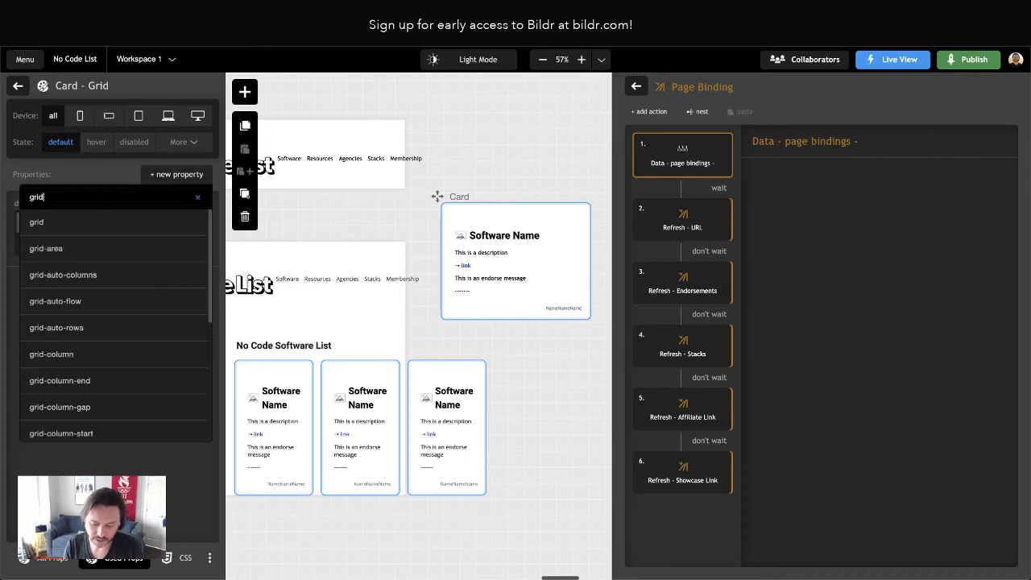
type("-template")
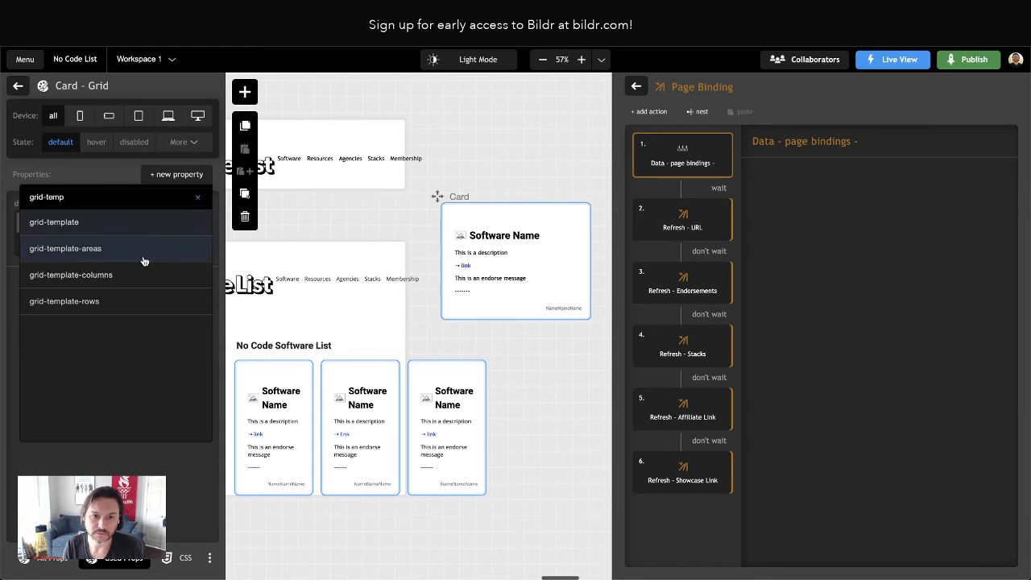
left_click(97, 275)
left_click(77, 301)
type("1fr")
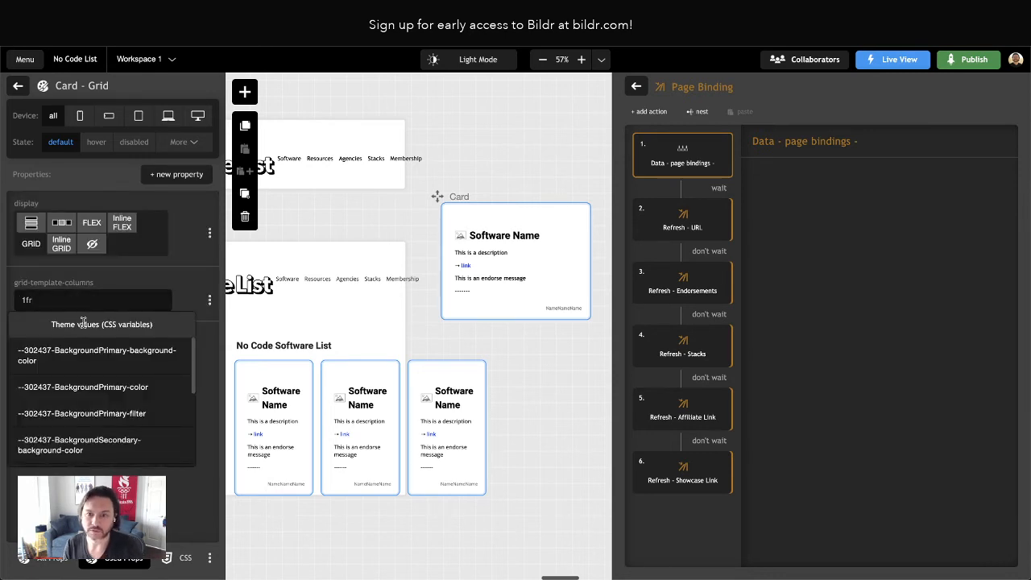
left_click(162, 278)
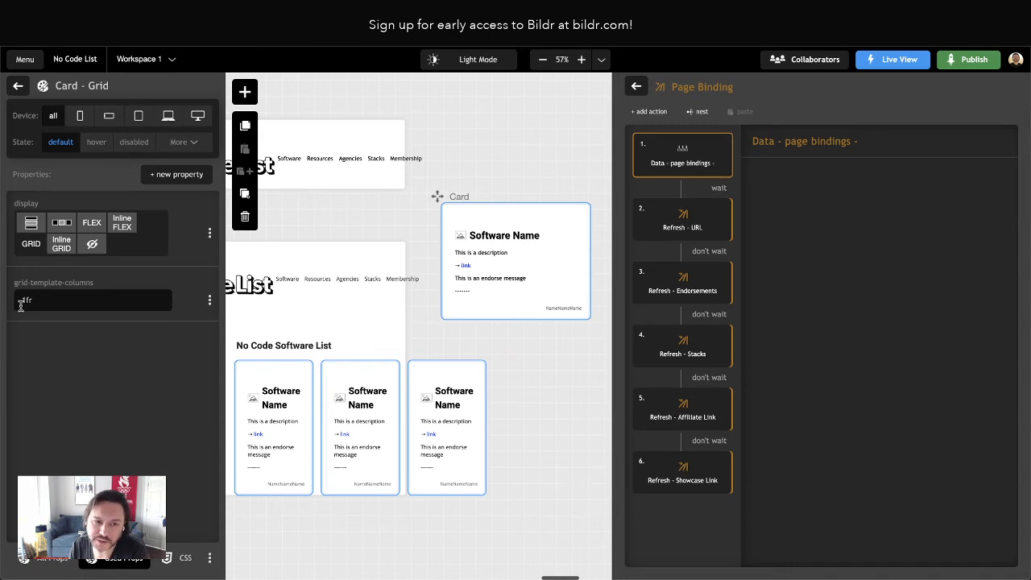
left_click(209, 300)
left_click(113, 347)
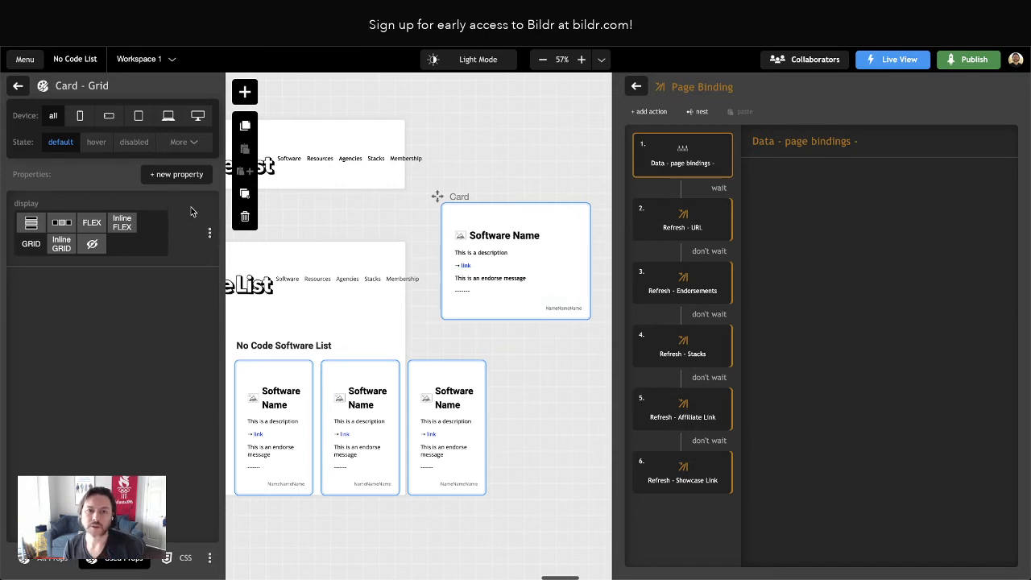
Add a grid-row-gap property to the Card - Grid class, try 4em, and set it to 1em
left_click(171, 177)
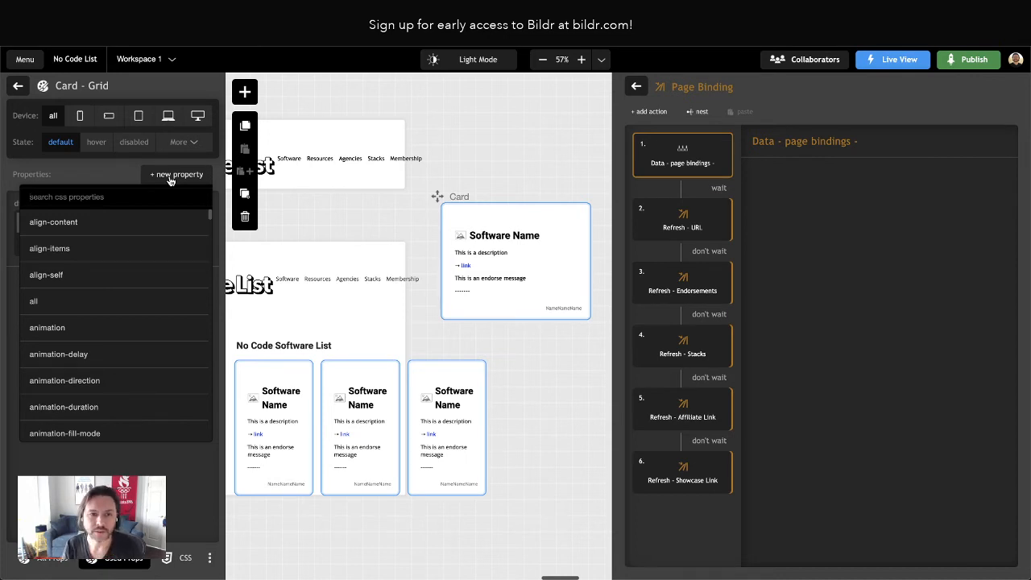
type("gap")
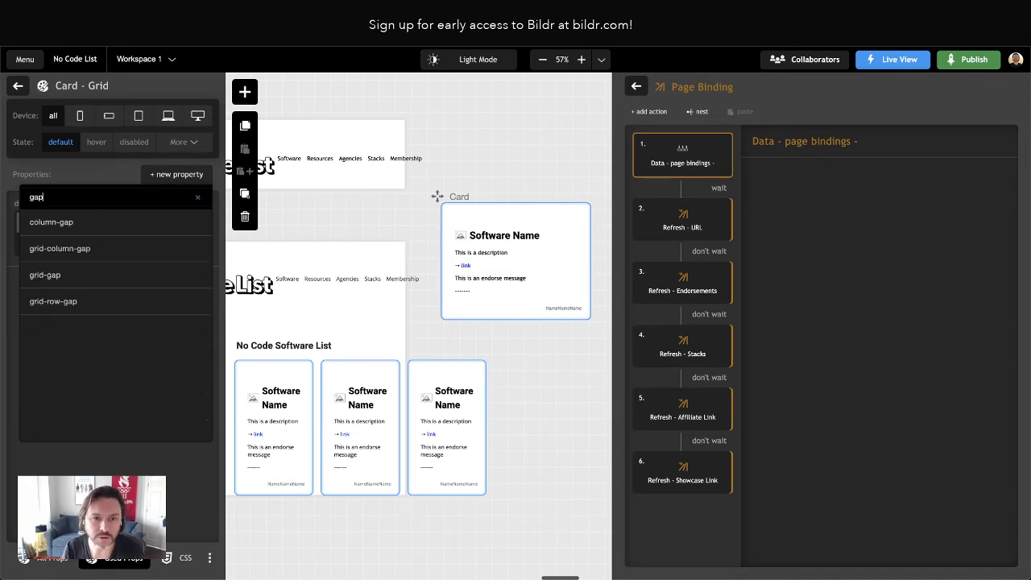
left_click(80, 303)
left_click(53, 299)
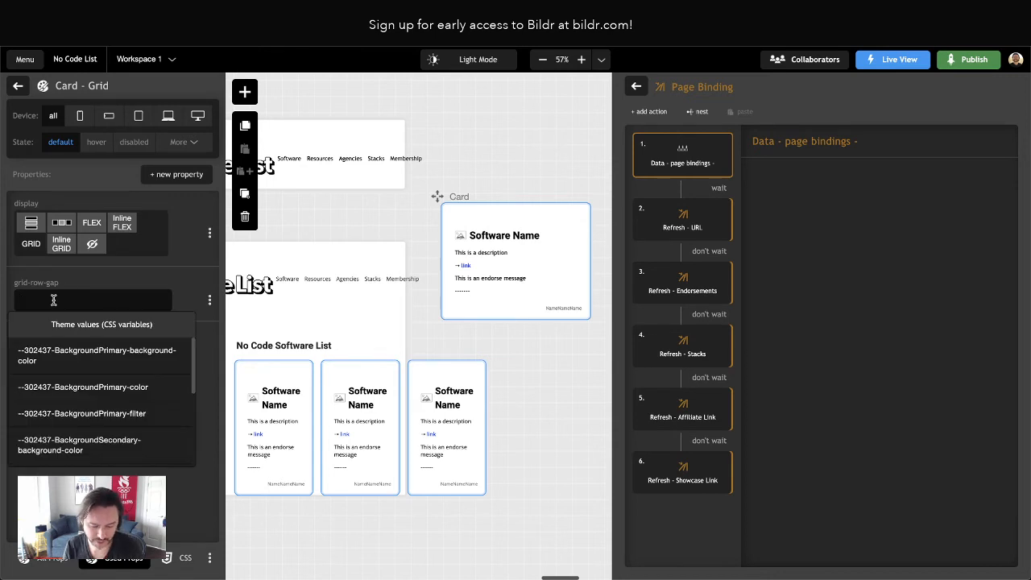
type("4")
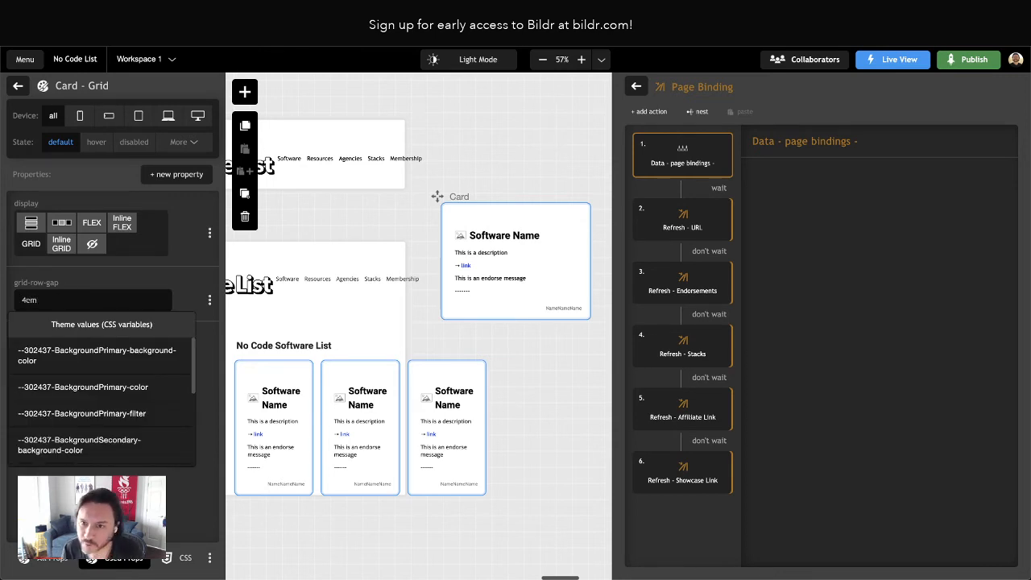
type("cm")
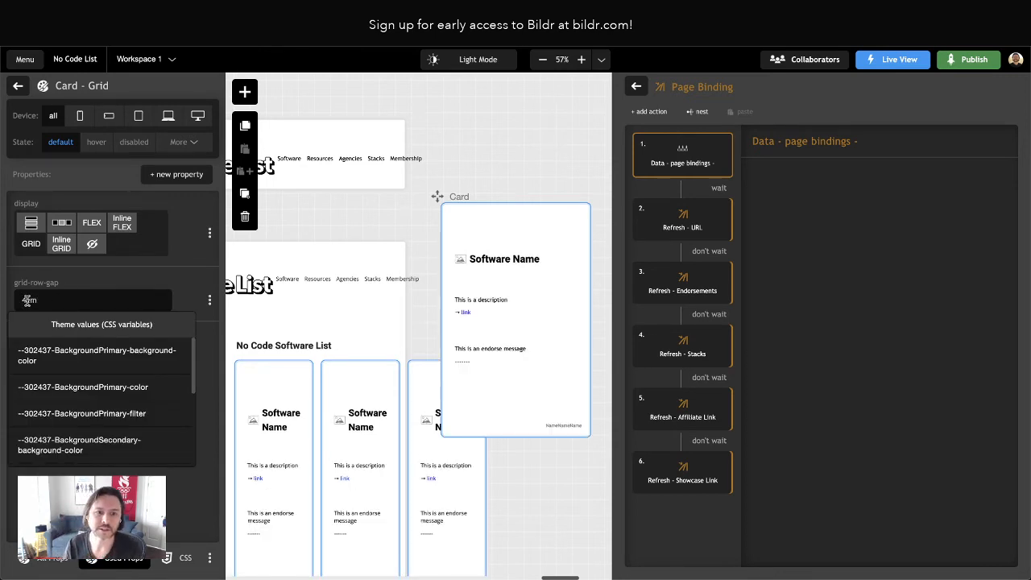
left_click_drag(27, 301, 16, 304)
type("1")
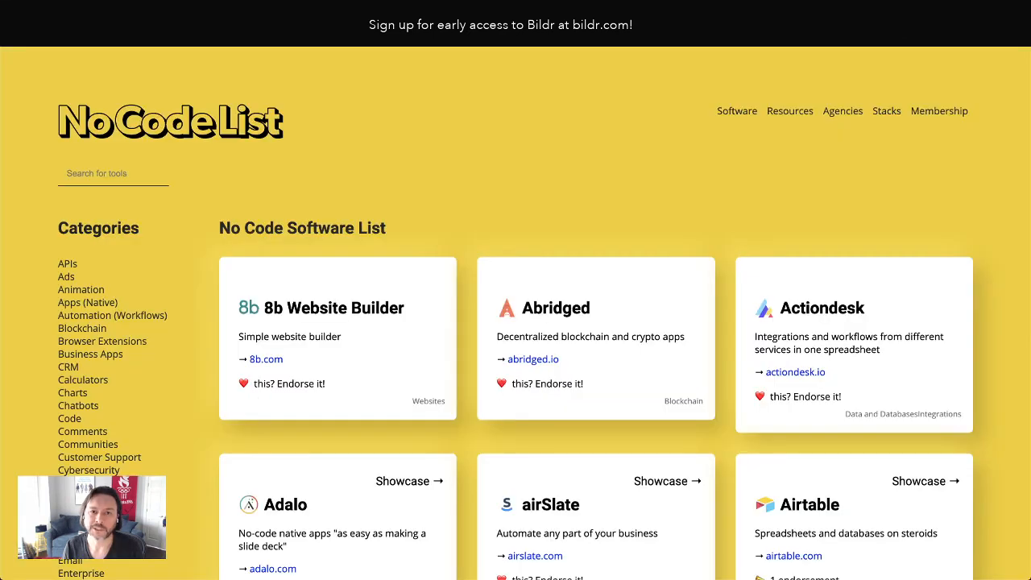
Reload the rebuilt live page and compare its card spacing with the cards on the original No Code List site
key("super+r")
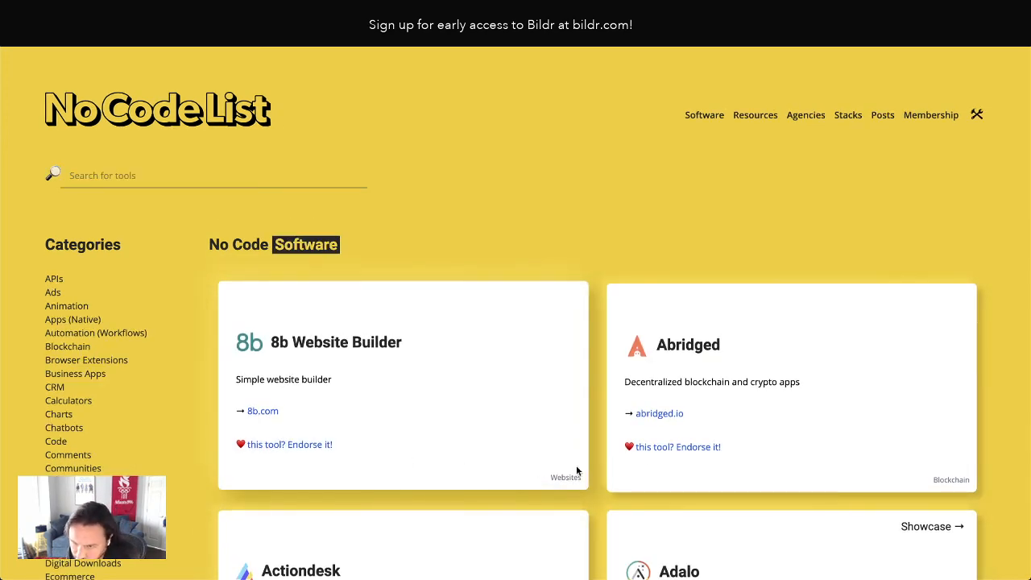
scroll(717, 456, "down", 3)
scroll(716, 457, "down", 1)
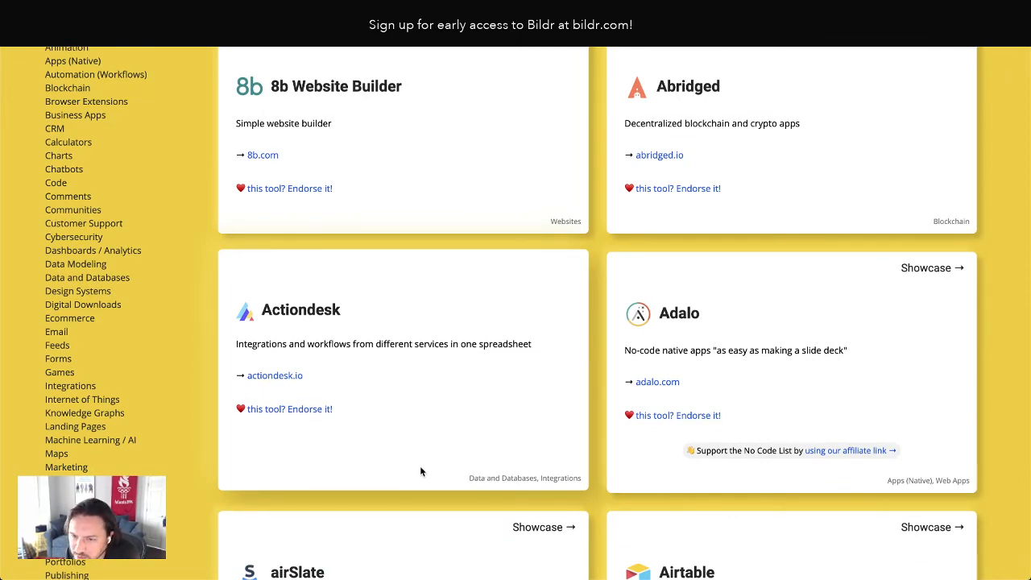
scroll(407, 468, "down", 1)
scroll(364, 422, "up", 2)
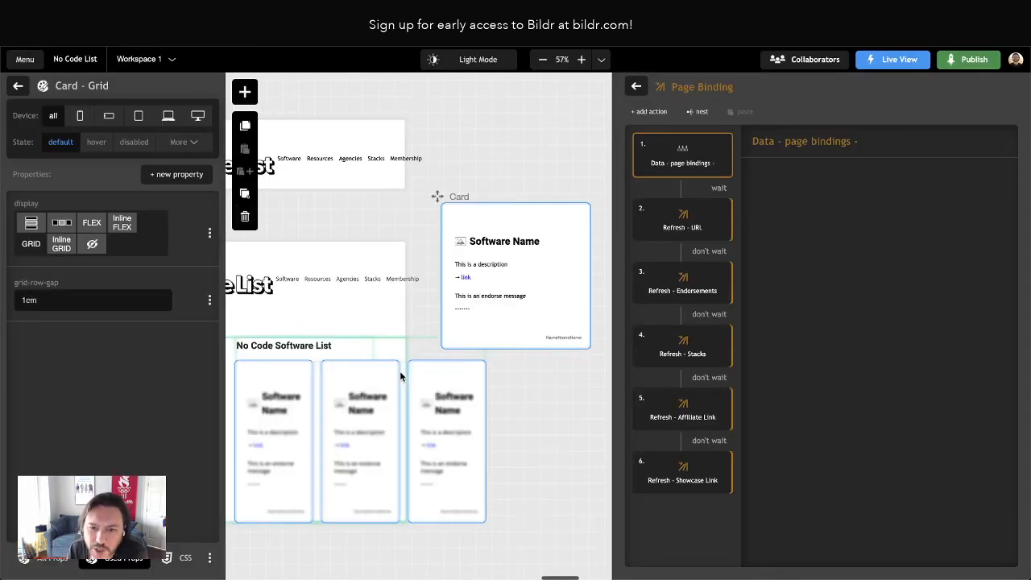
Check the properties of the primary style class applied to the Card's description paragraph
scroll(401, 299, "left", 2)
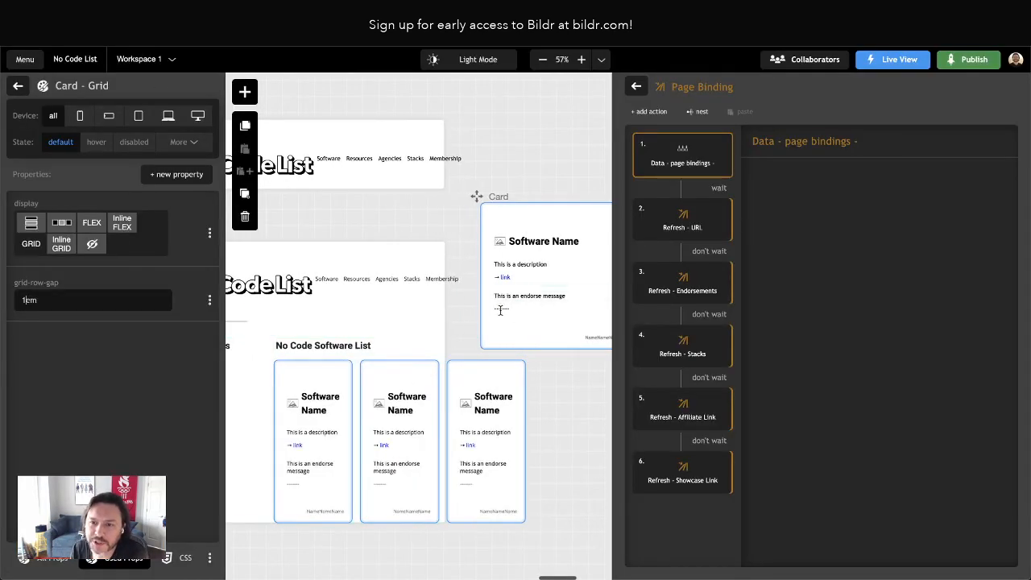
left_click(517, 264)
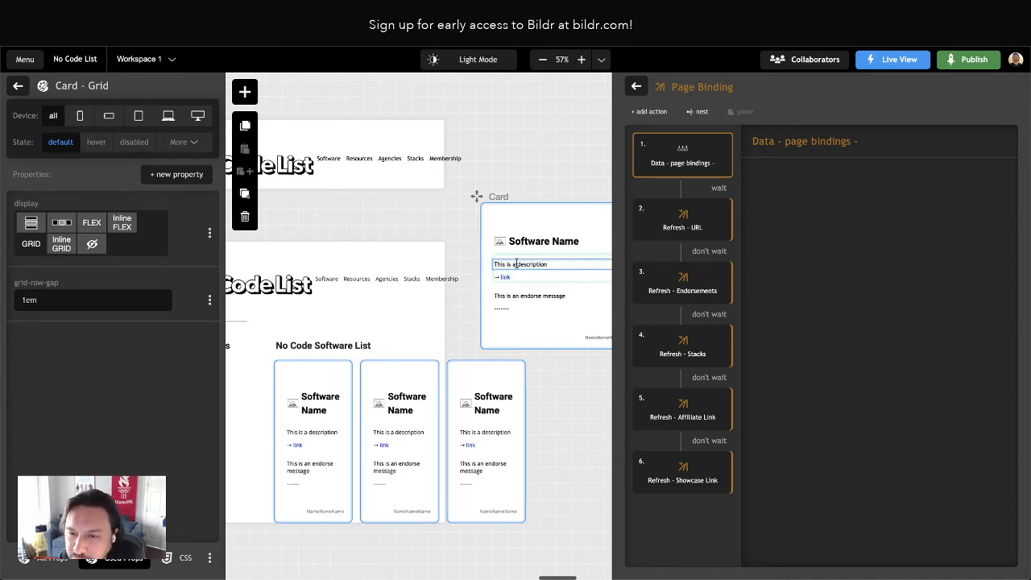
double_click(73, 298)
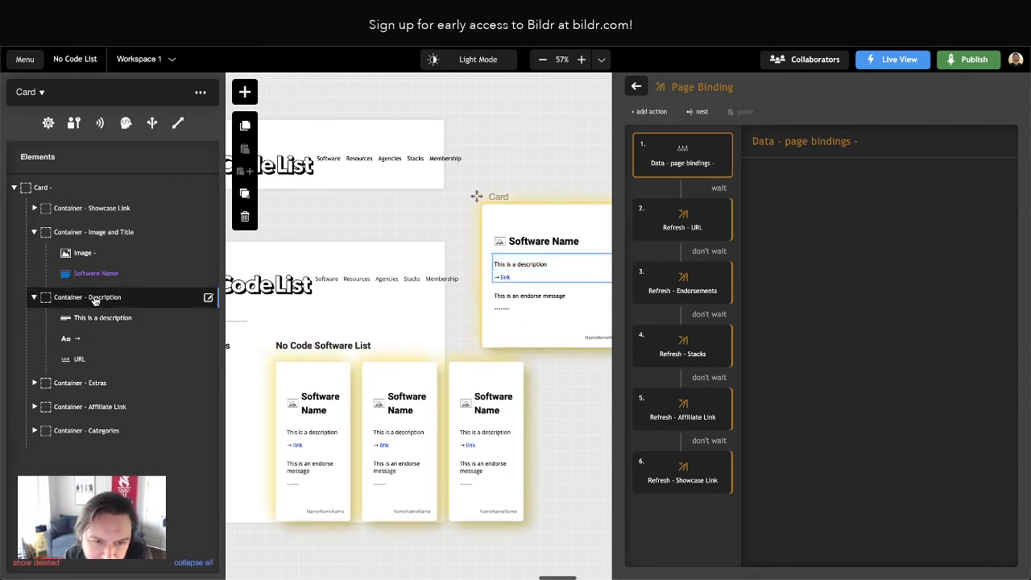
left_click(17, 87)
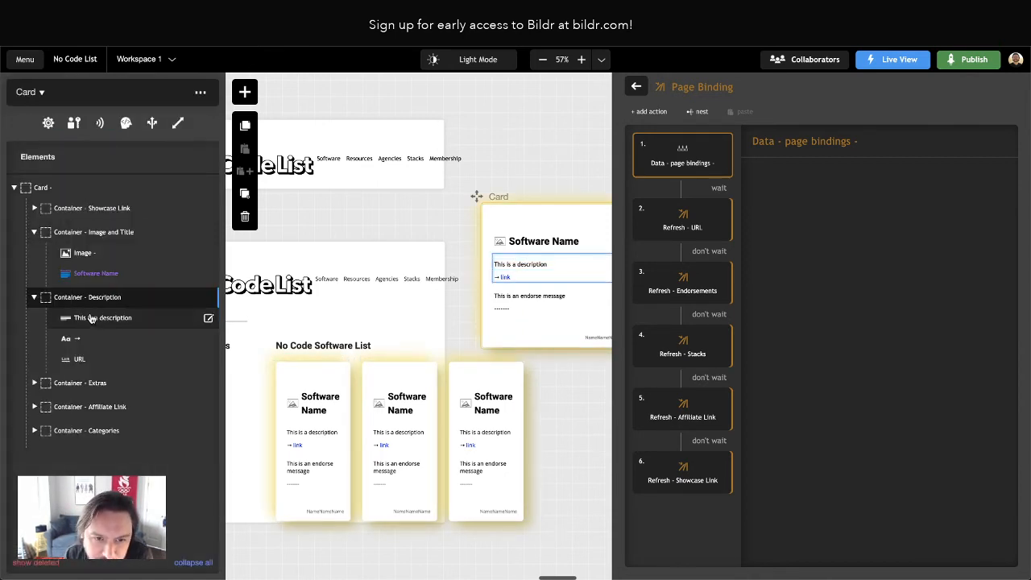
double_click(90, 320)
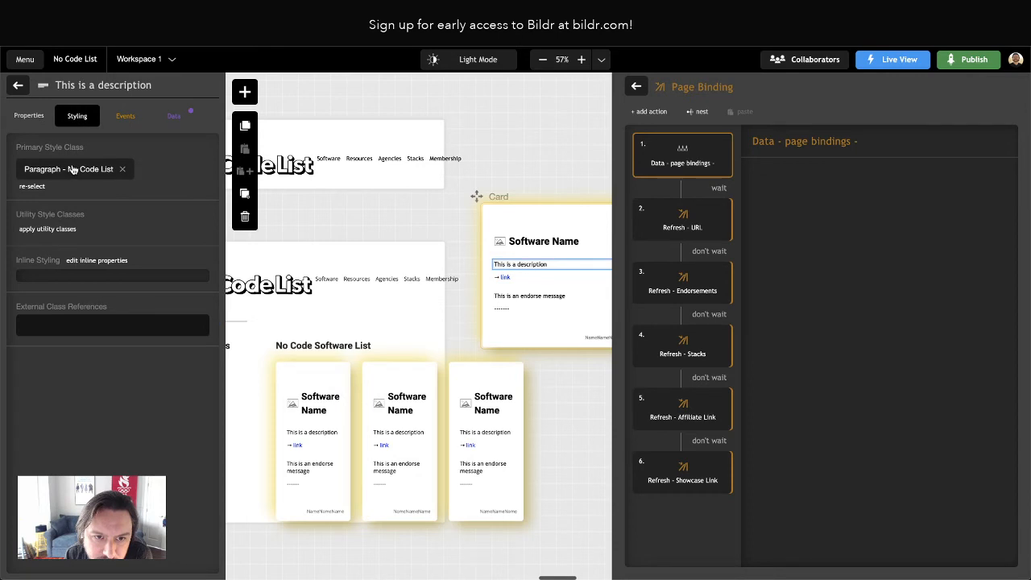
left_click(71, 170)
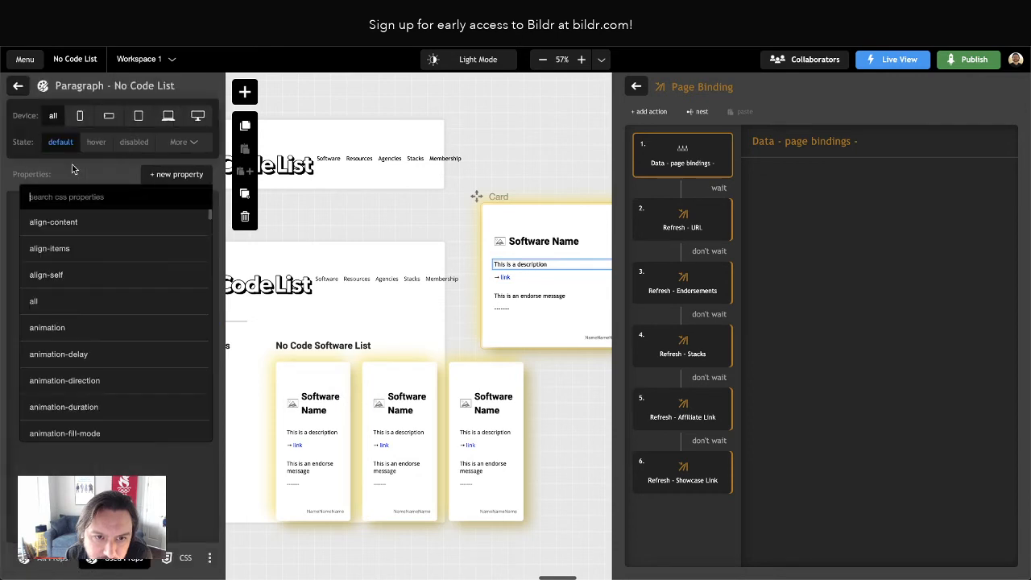
left_click(18, 85)
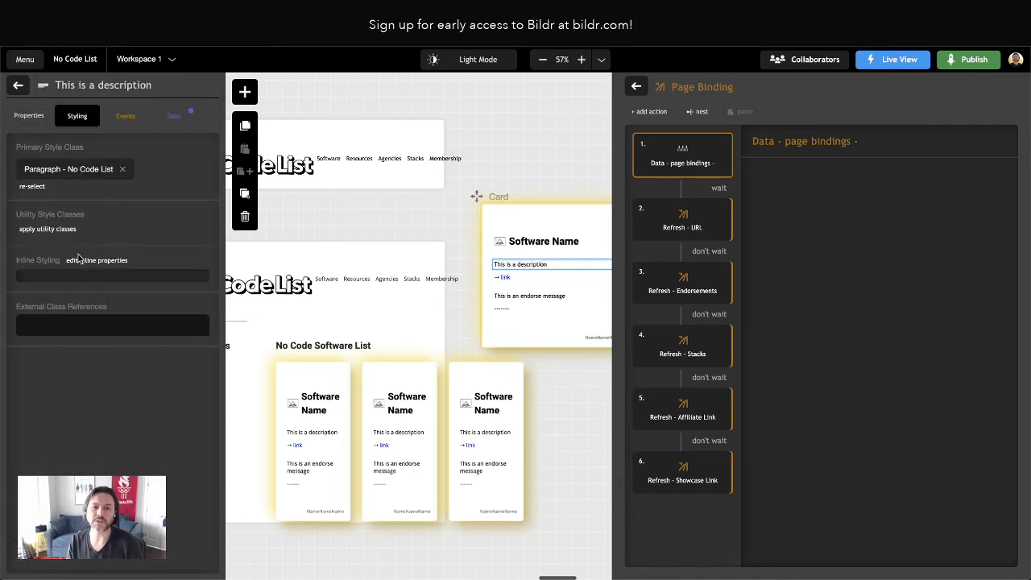
Try a margin of 0px on all sides in the Paragraph - No Code List class
left_click(77, 171)
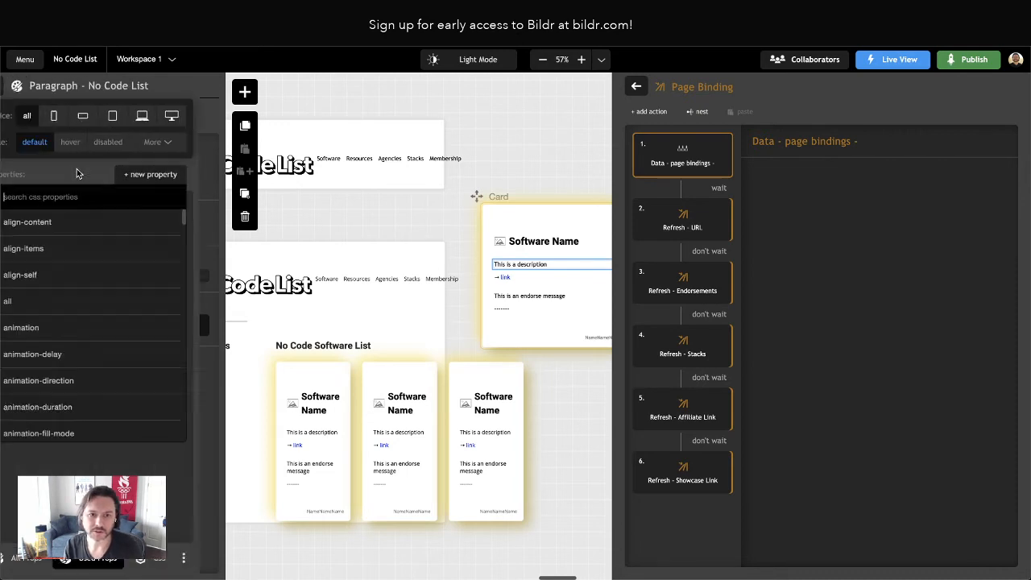
left_click(165, 176)
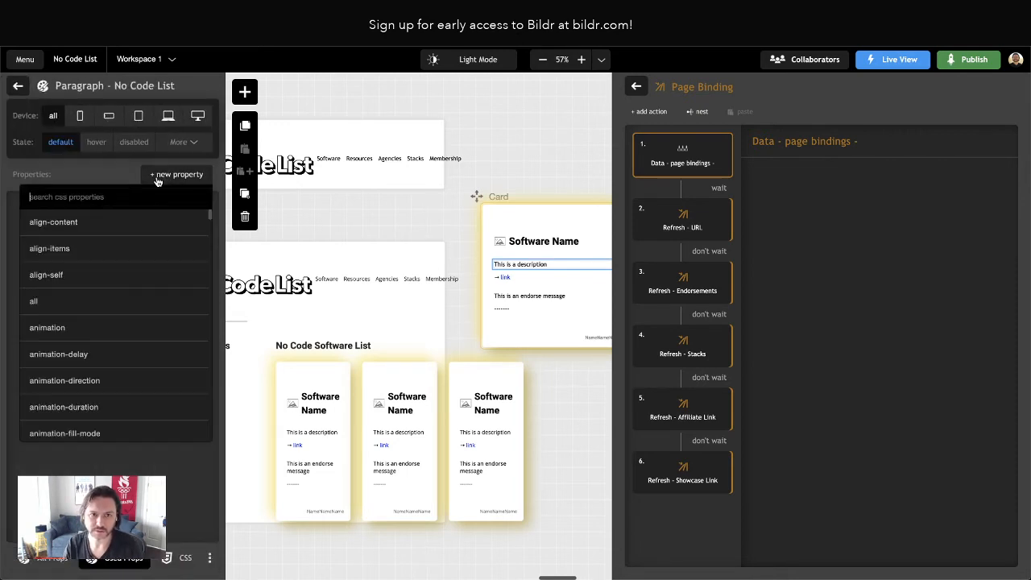
type("margin")
key("Return")
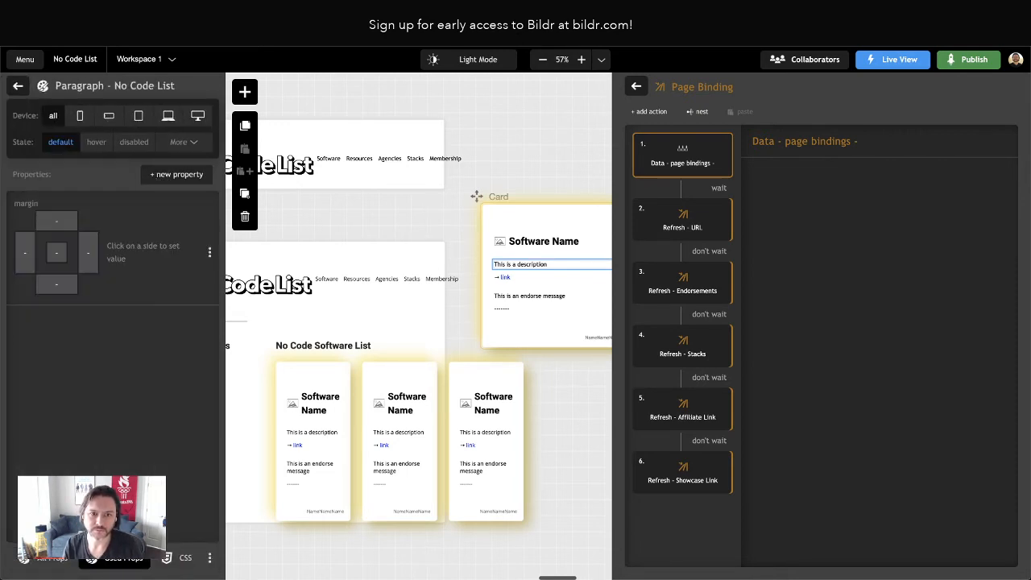
left_click(58, 251)
type("0")
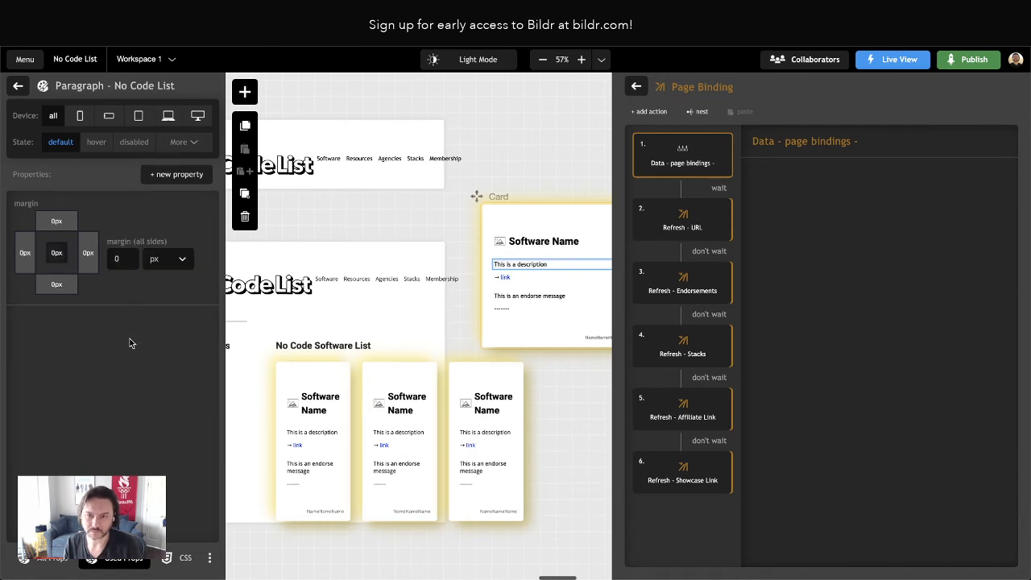
Reload the live page and inspect the styles of the first card and its child sections in the developer tools
key("ctrl+Tab")
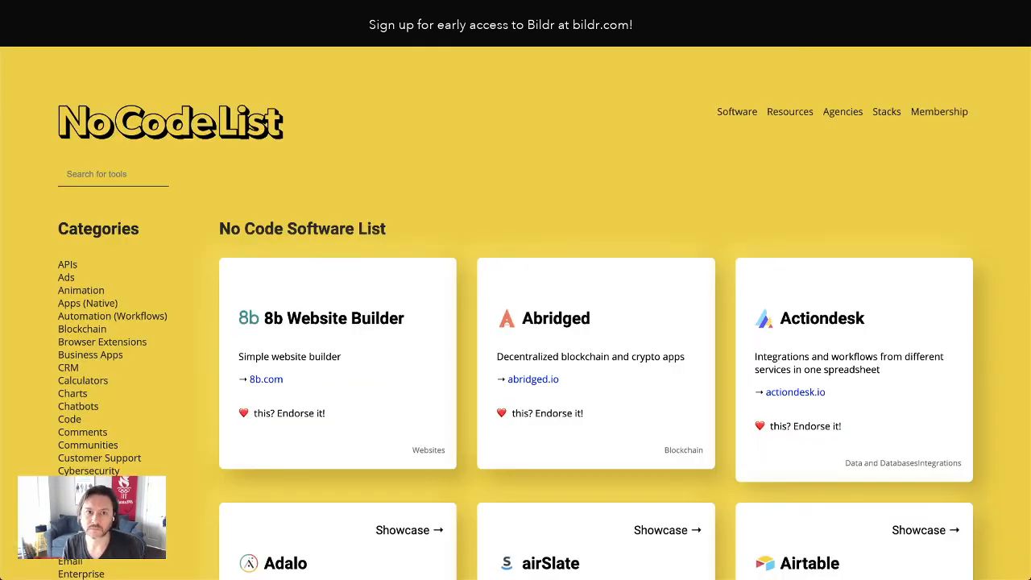
key("super+r")
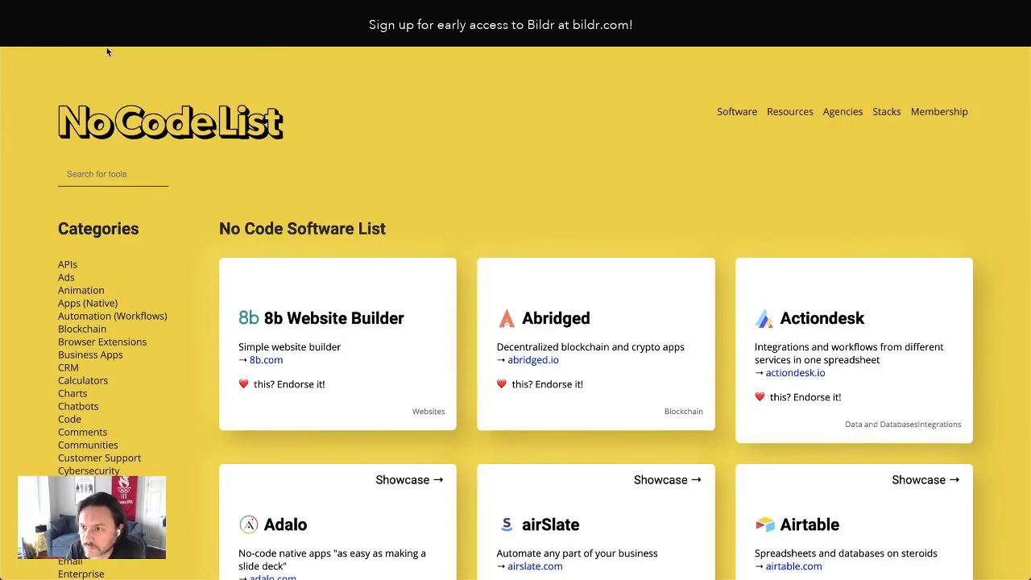
right_click(265, 377)
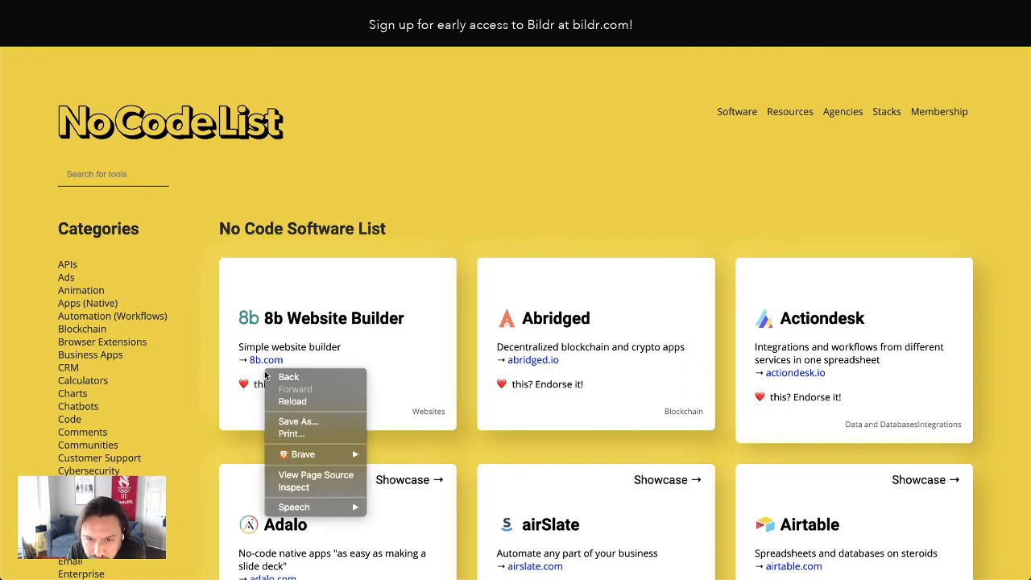
left_click(300, 493)
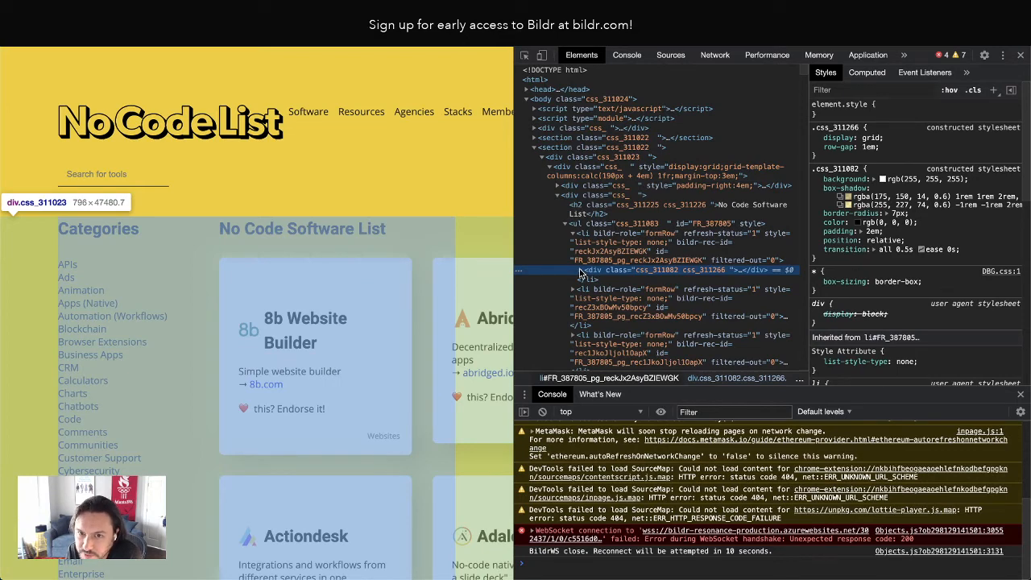
scroll(599, 278, "down", 1)
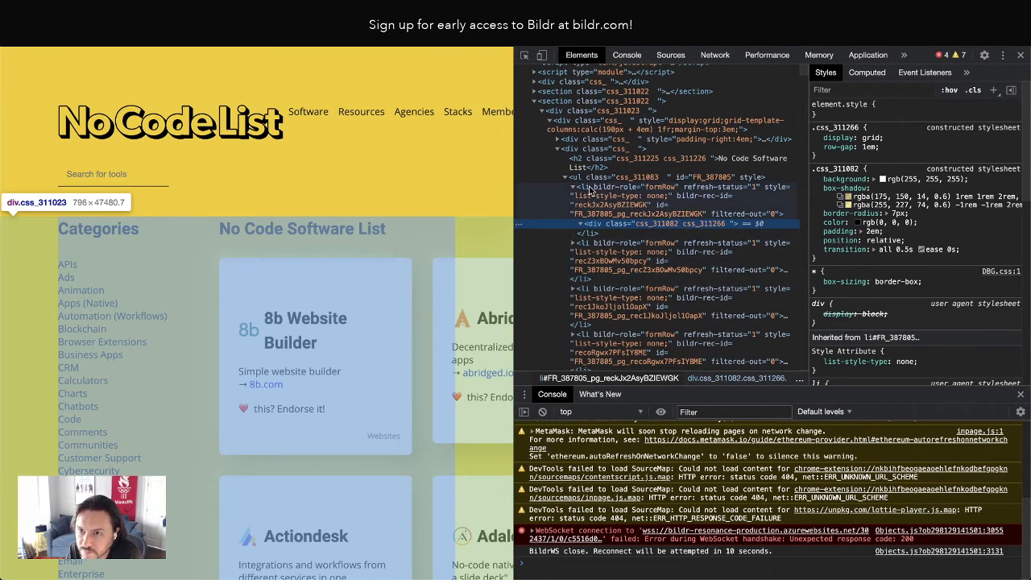
left_click(578, 179)
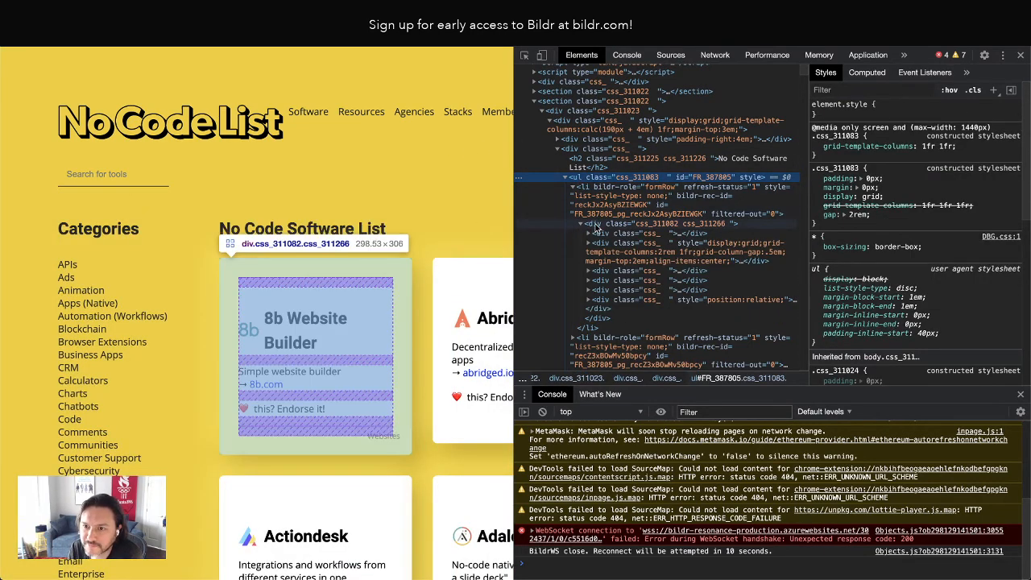
left_click(596, 225)
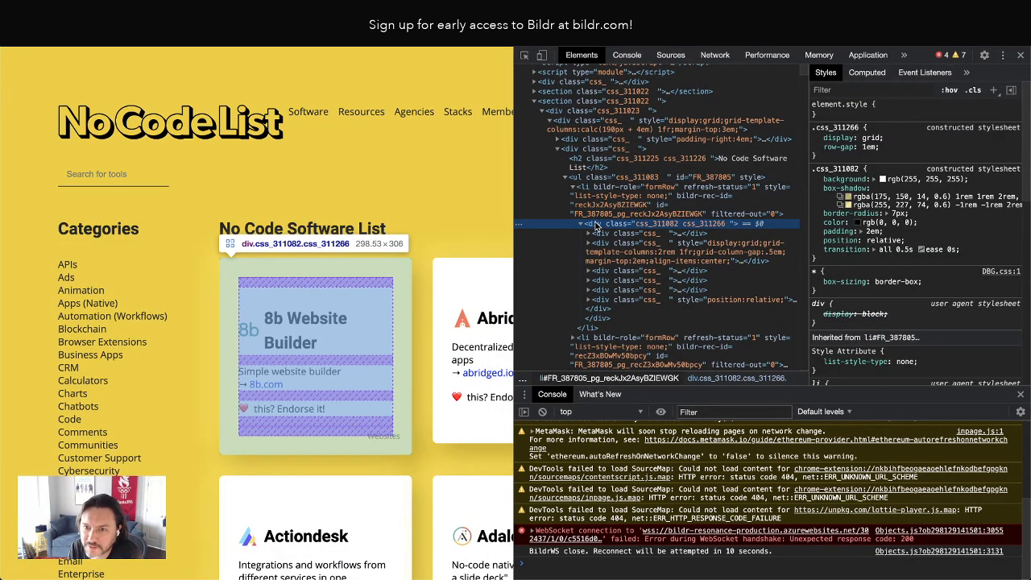
left_click(600, 279)
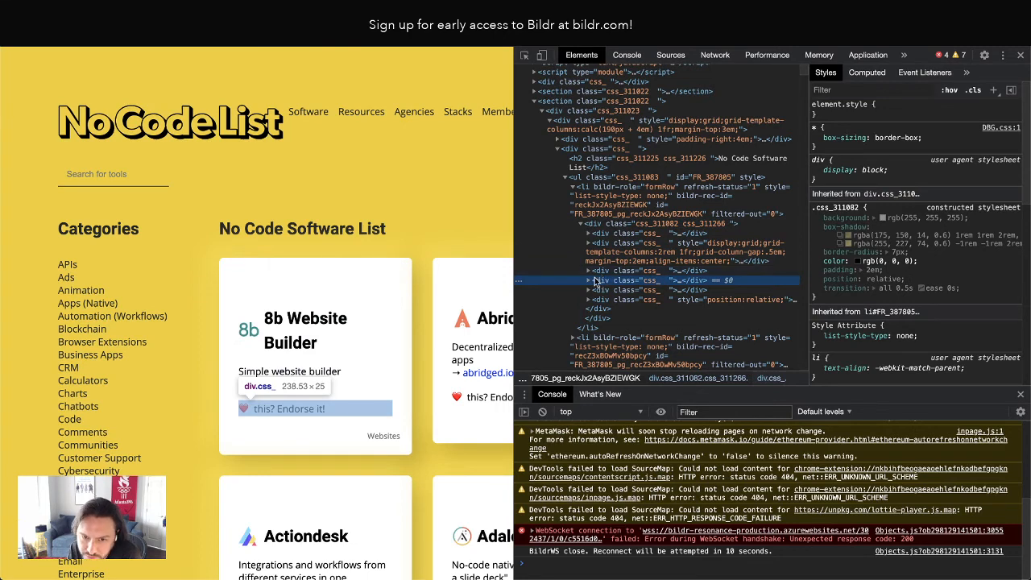
left_click(601, 272)
left_click(588, 272)
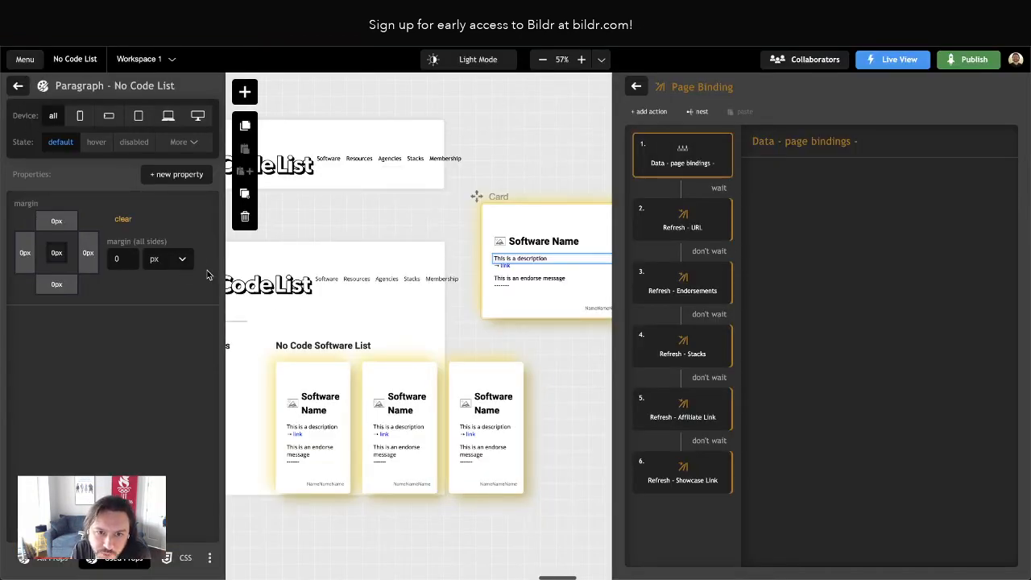
Clear and delete the margin property from the Paragraph - No Code List class
left_click(171, 174)
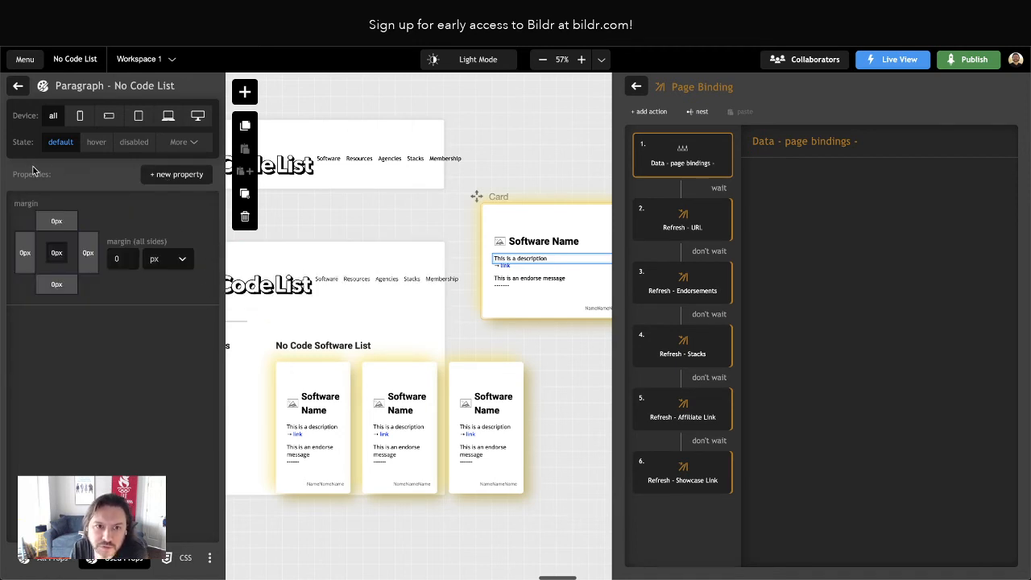
mouse_move(111, 240)
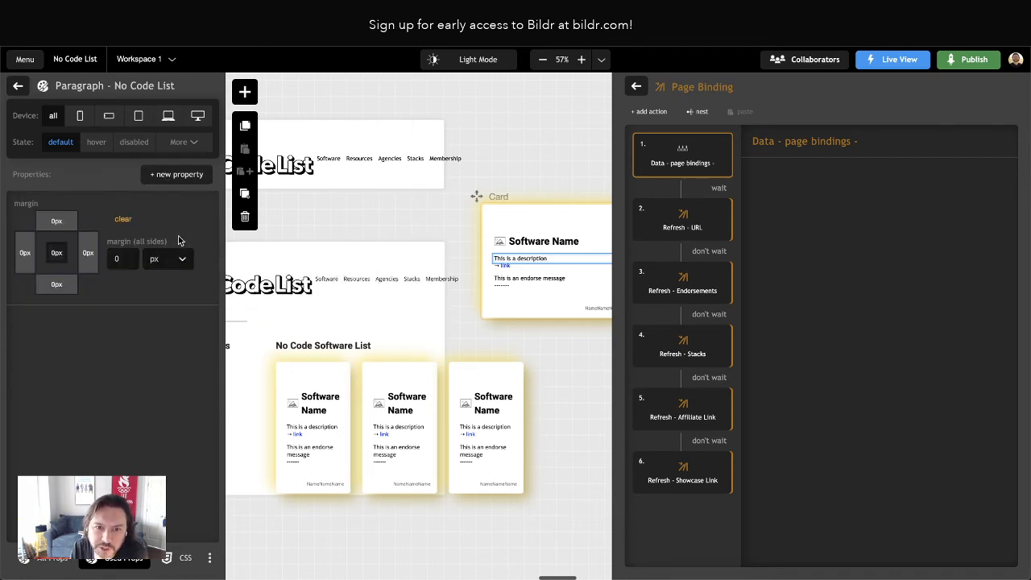
left_click(119, 221)
left_click(211, 254)
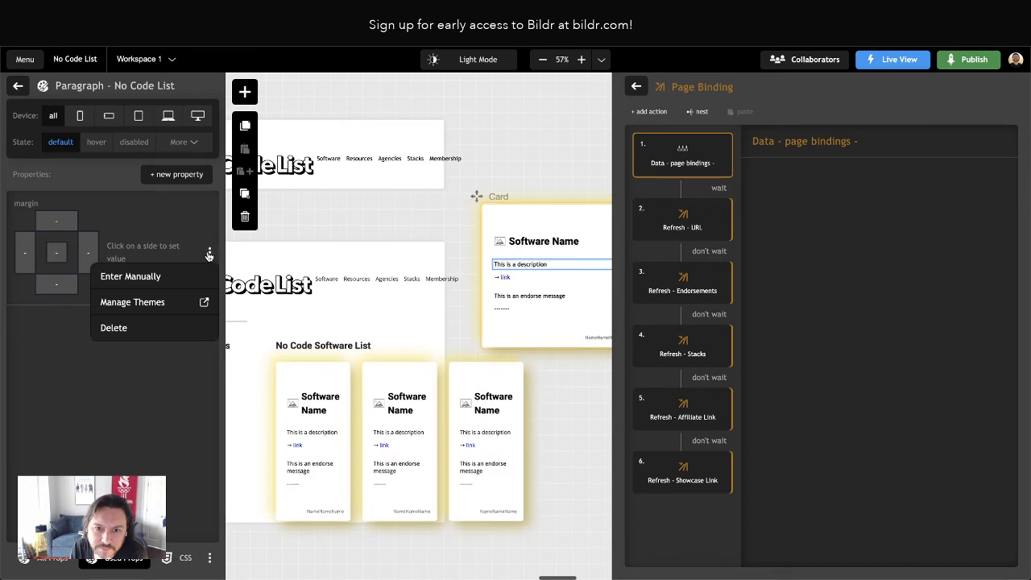
left_click(155, 329)
left_click(17, 86)
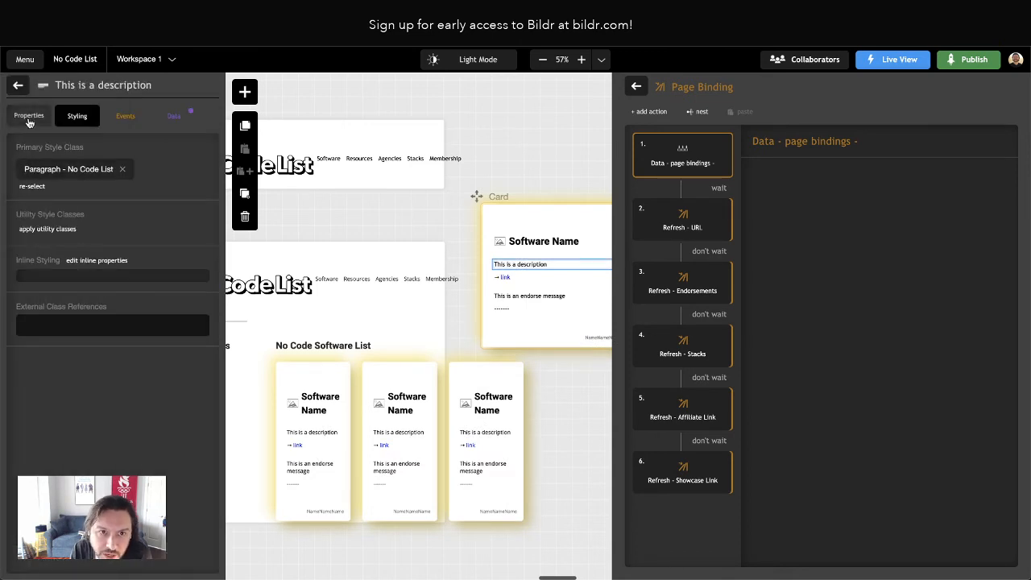
Duplicate the Card's Container - Description and delete the description paragraph from the copy
left_click(16, 86)
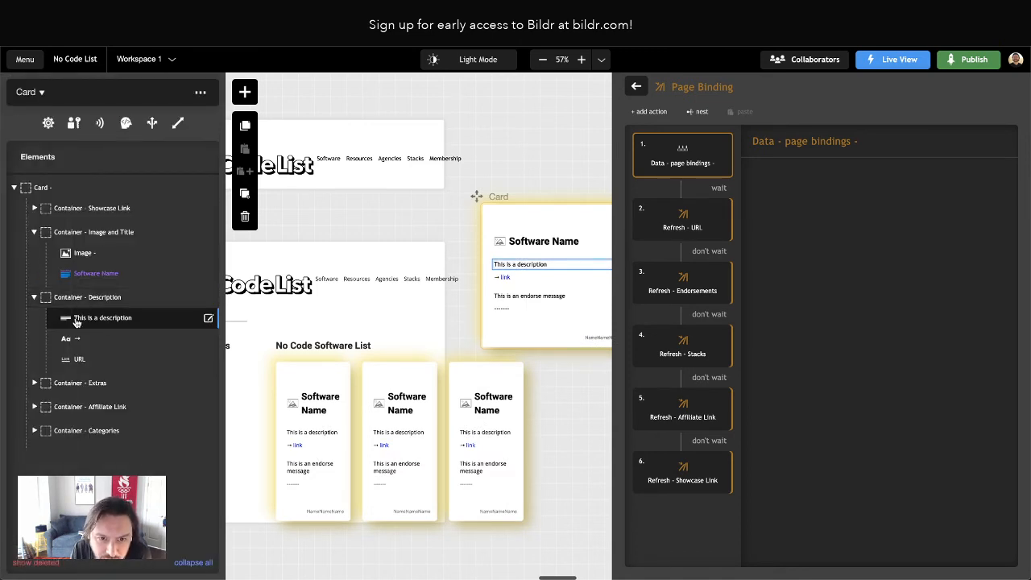
left_click(56, 300)
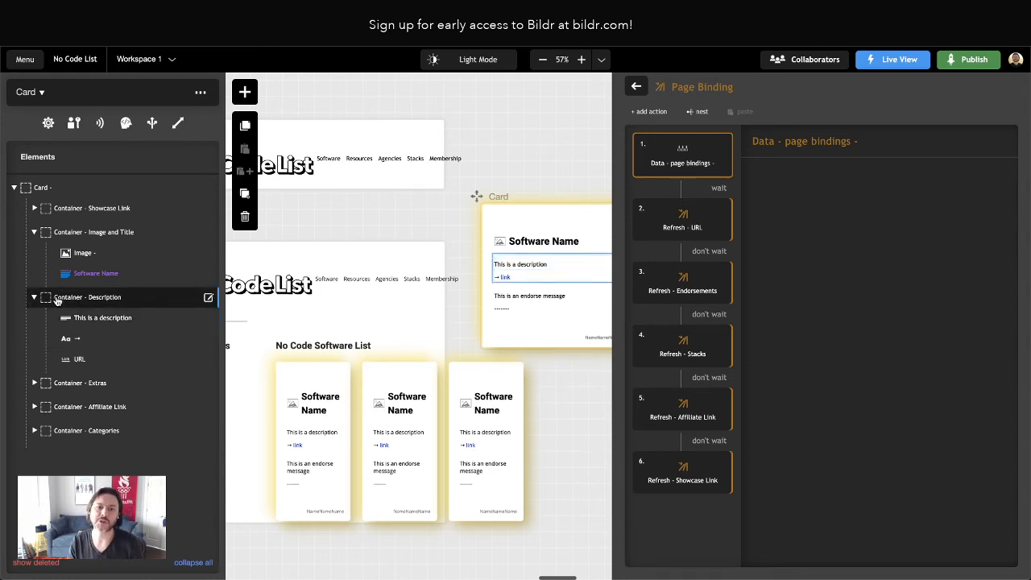
left_click(245, 197)
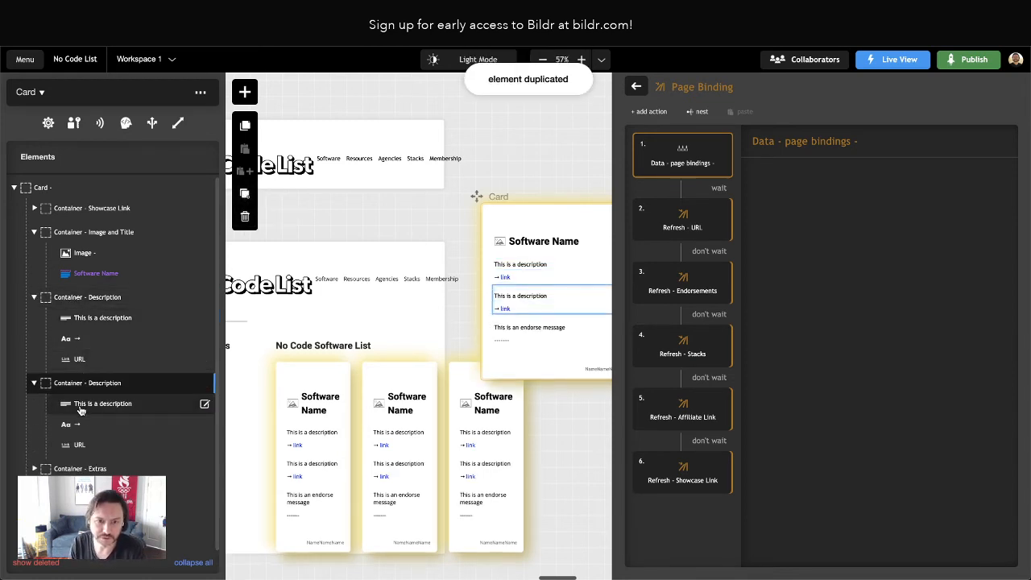
left_click(245, 219)
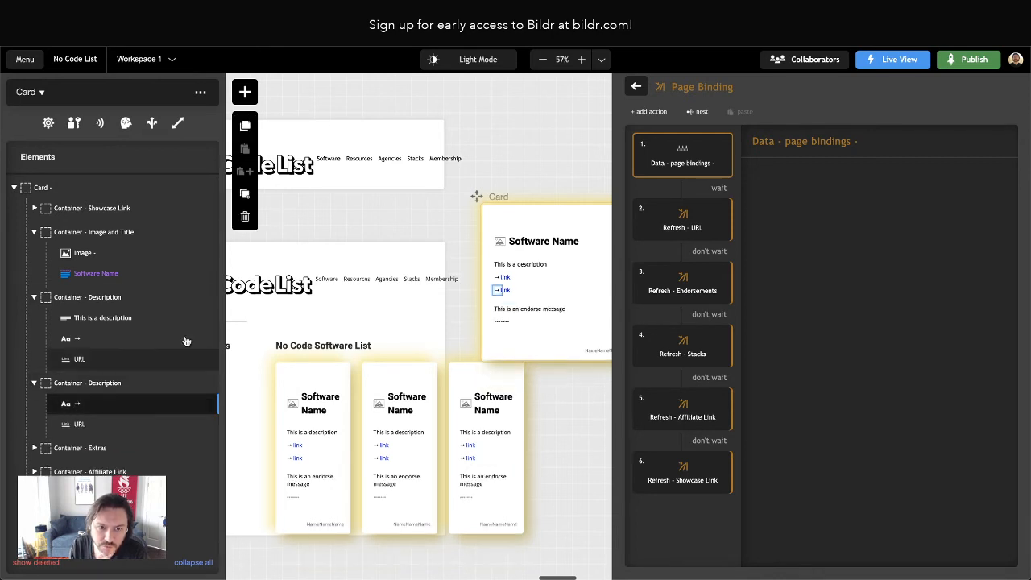
Delete the arrow text and the URL link from the original Container - Description
left_click(81, 339)
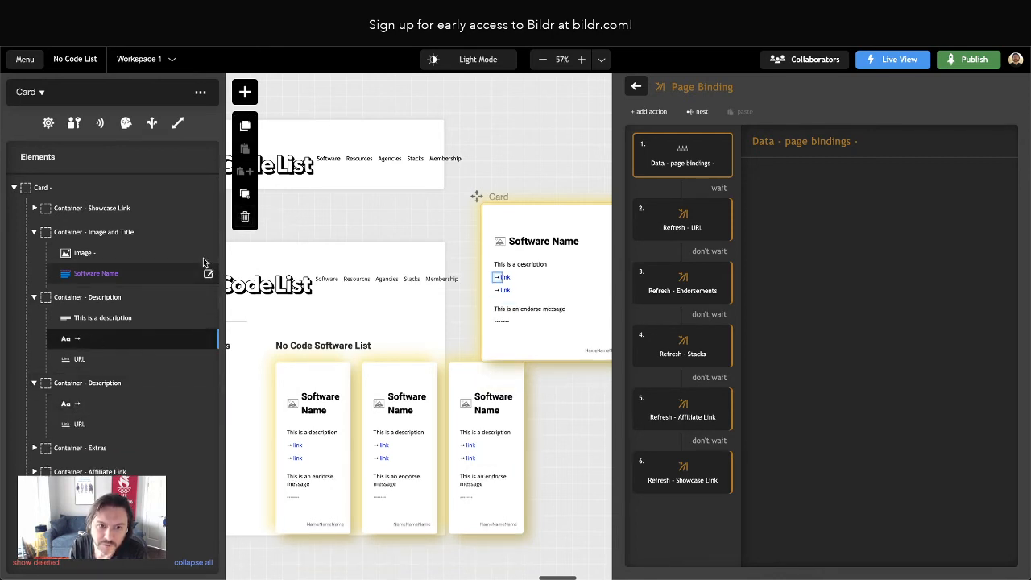
left_click(244, 220)
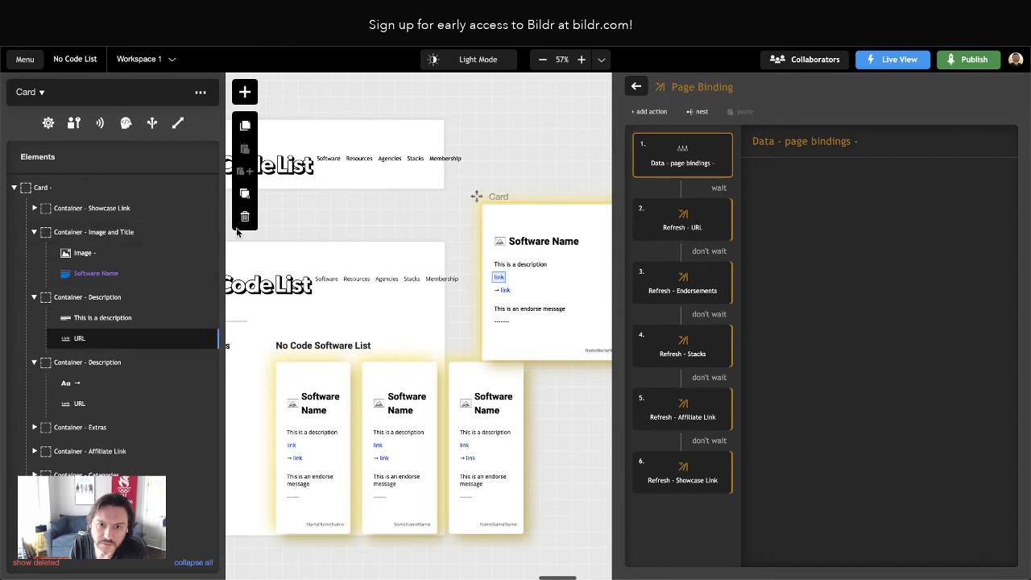
left_click(244, 218)
Rename the duplicated description container as Container - URL
left_click(94, 346)
left_click(207, 342)
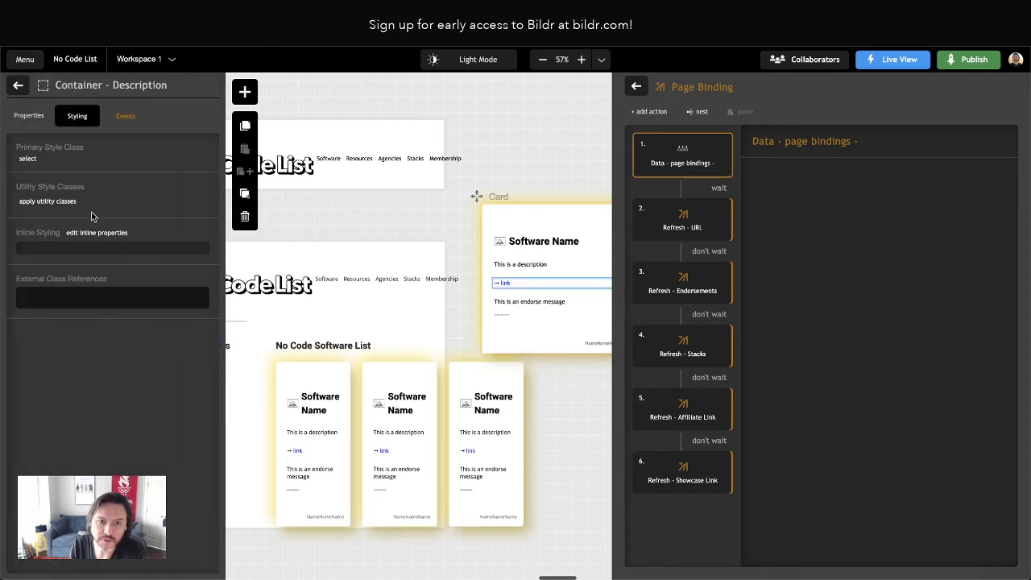
left_click(36, 115)
left_click_drag(65, 167, 149, 166)
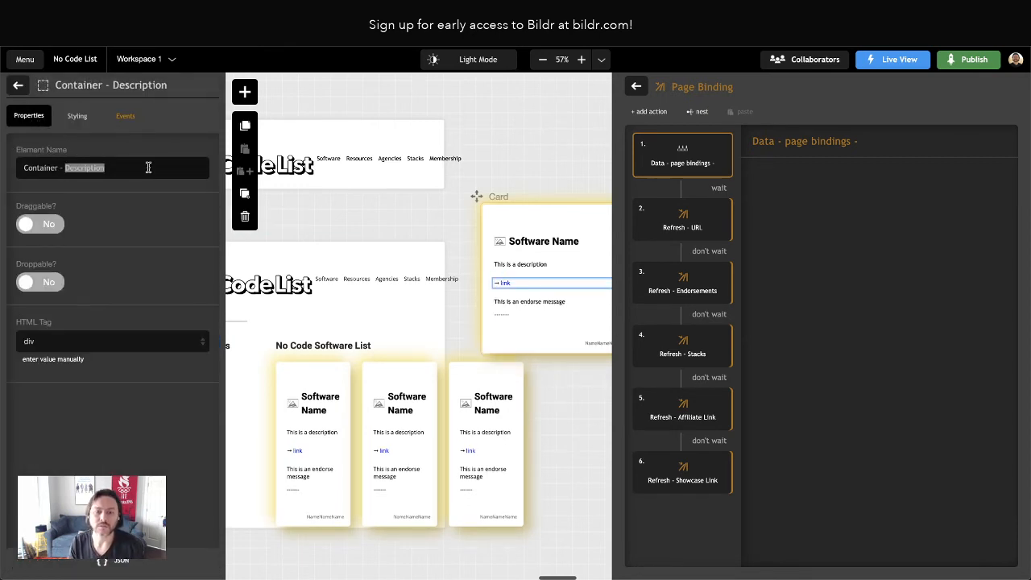
type("URL")
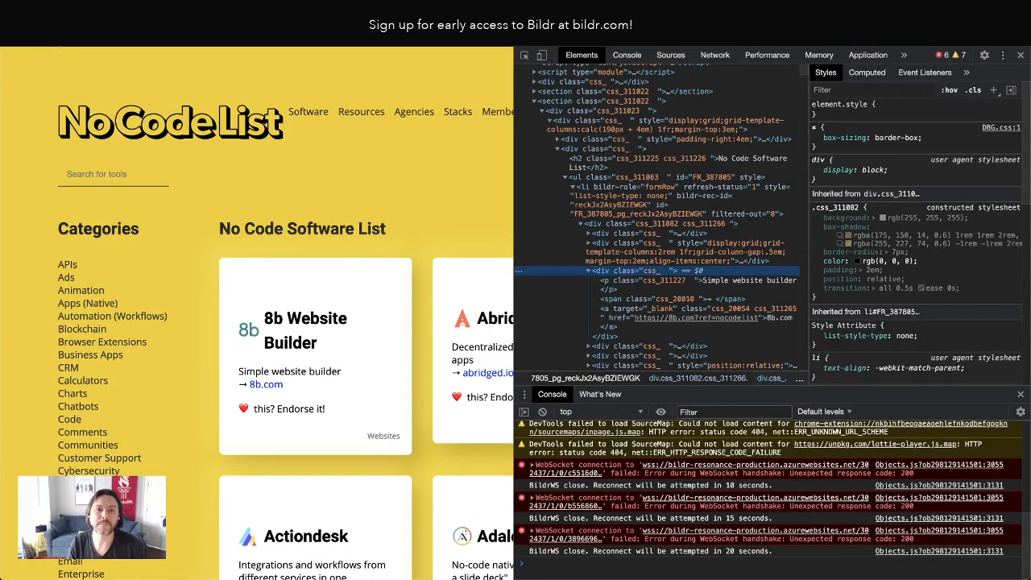
Close the developer tools on the live page and reload it to check the cards' layout
left_click(58, 39)
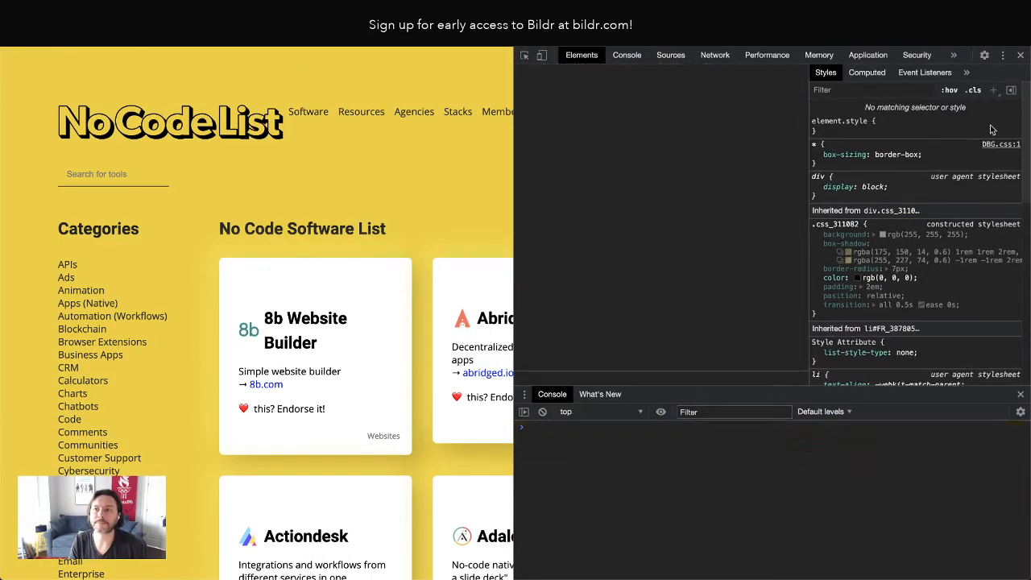
left_click(1021, 55)
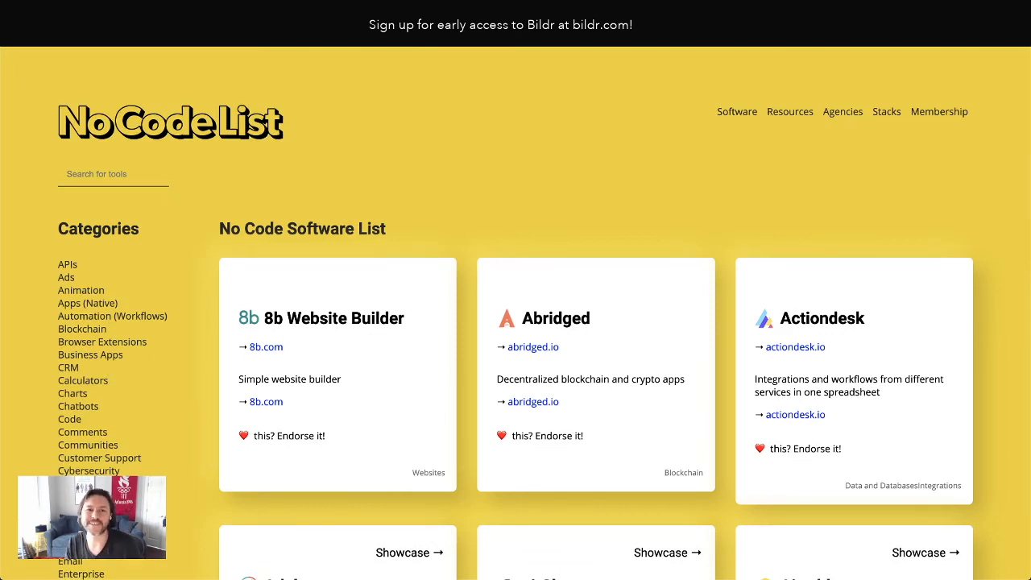
key("super+r")
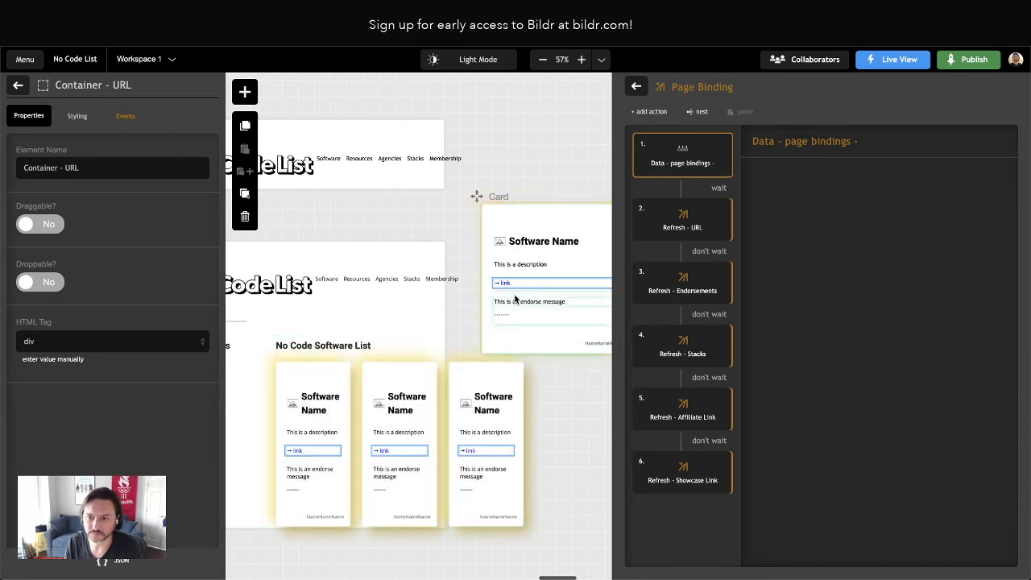
Check the properties of the Card's description paragraph and the settings of the Refresh - URL action
left_click(18, 85)
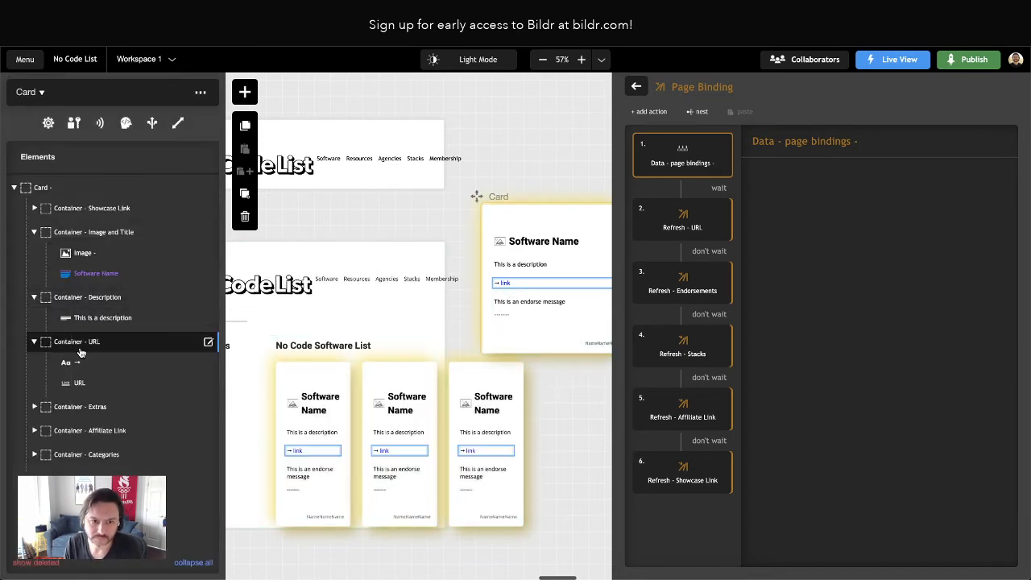
left_click(93, 326)
left_click(92, 326)
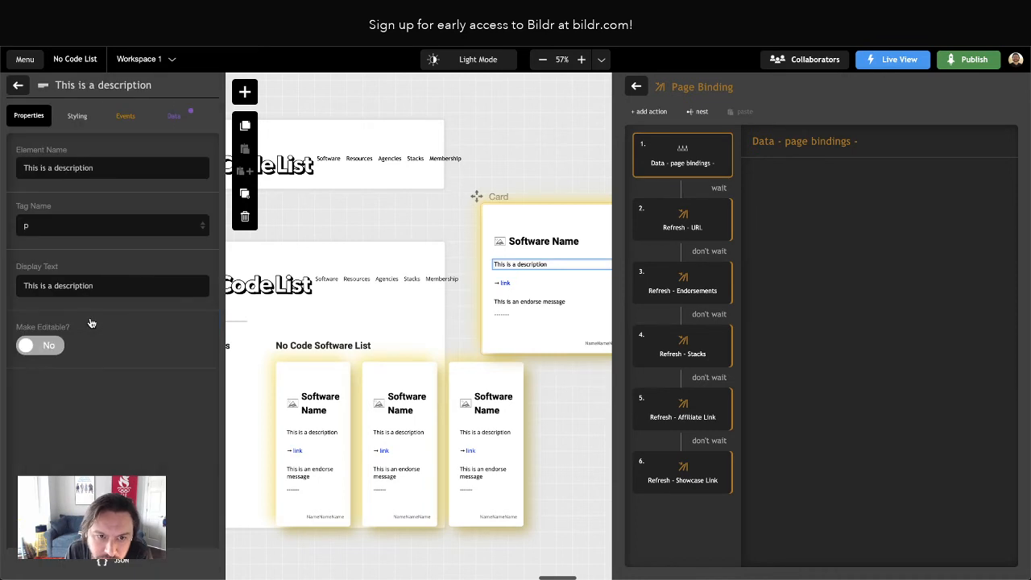
left_click(18, 85)
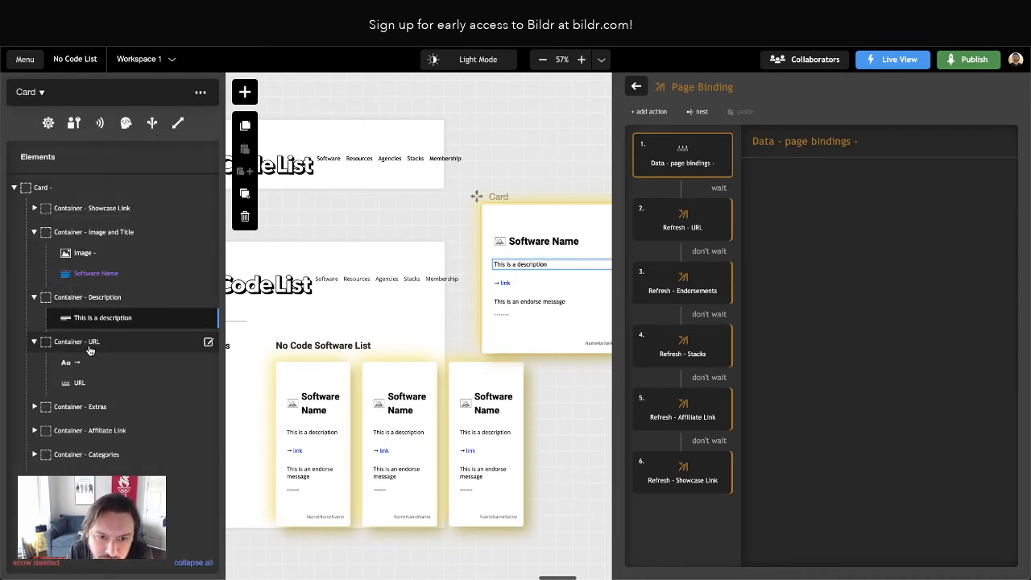
left_click(78, 367)
left_click(80, 383)
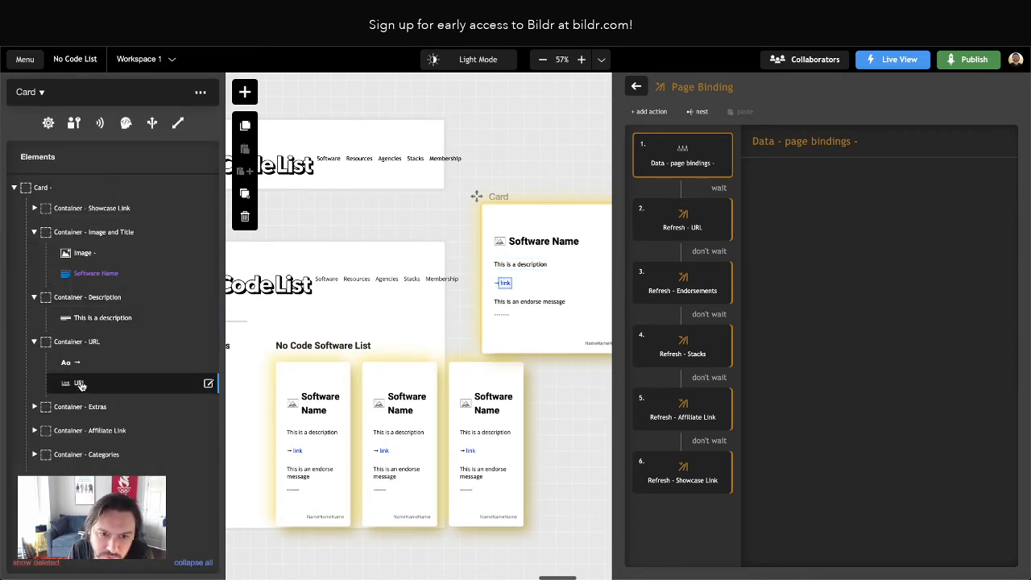
left_click(99, 321)
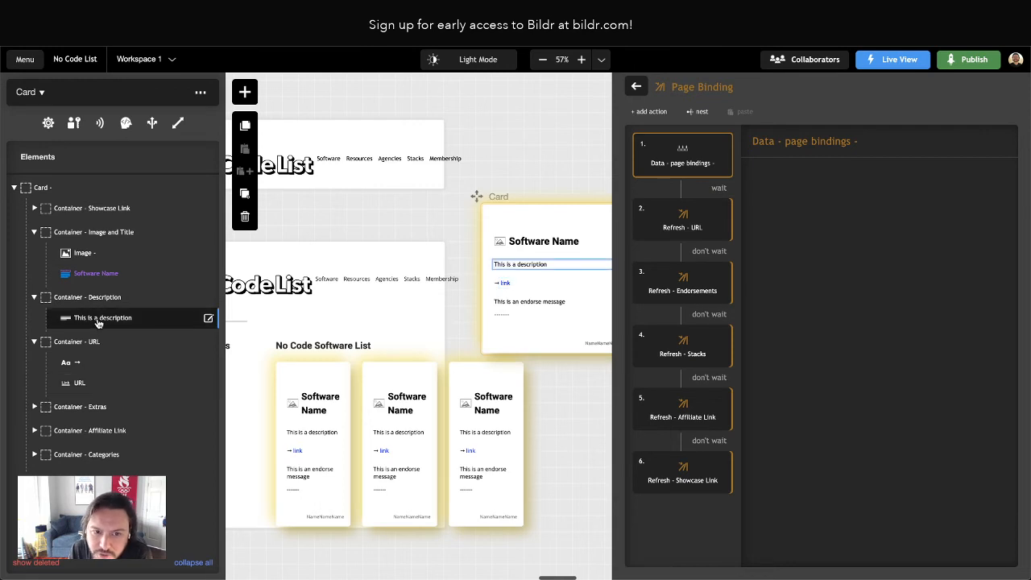
left_click(98, 323)
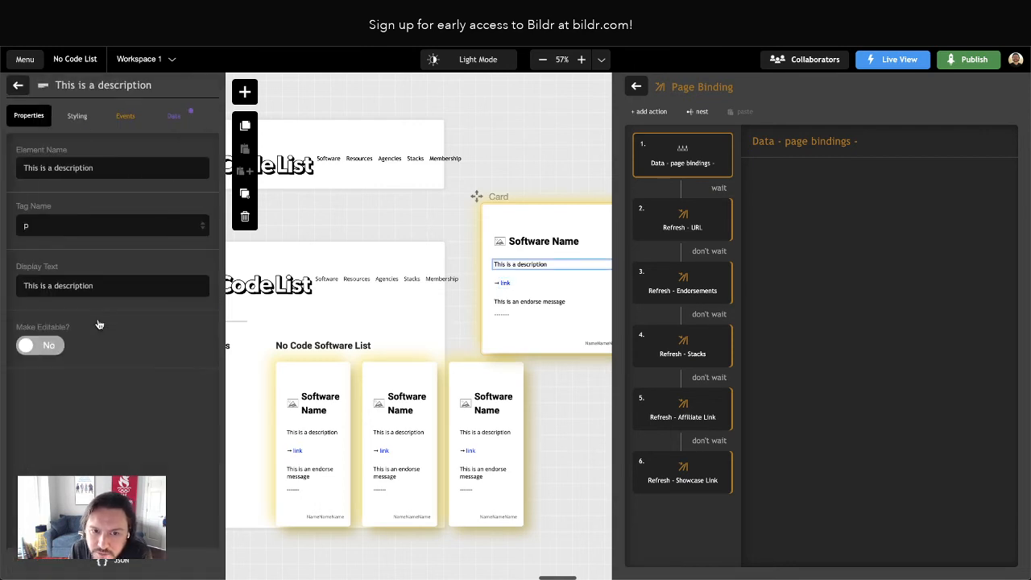
left_click(679, 228)
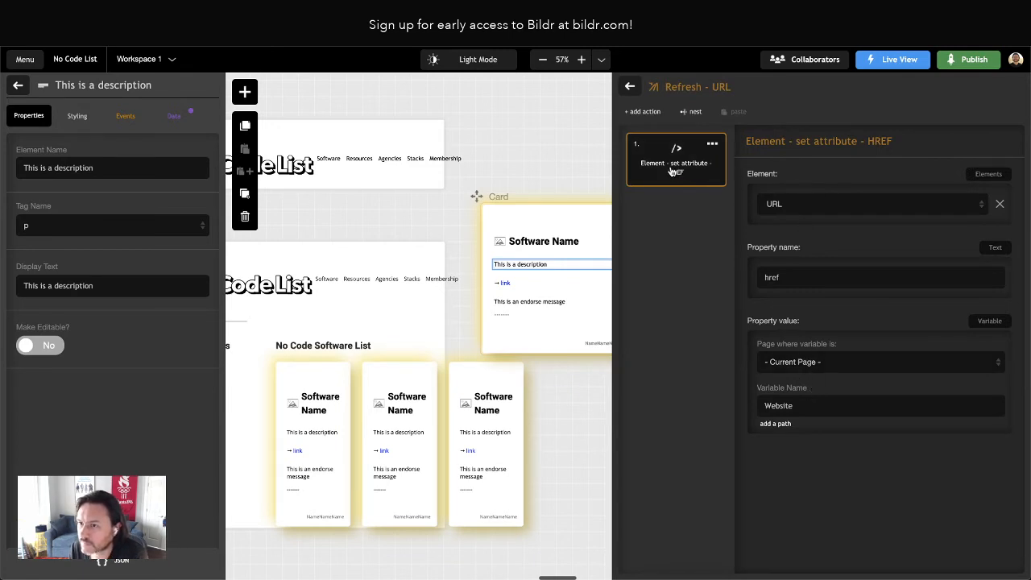
left_click(632, 87)
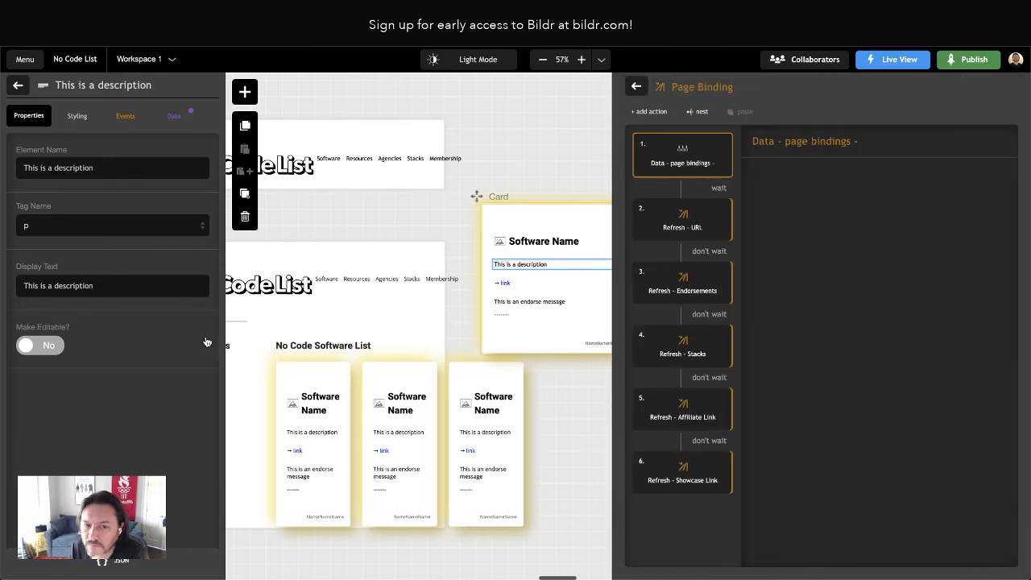
Check the data bindings of the Card's description paragraph and of its URL link
left_click(176, 124)
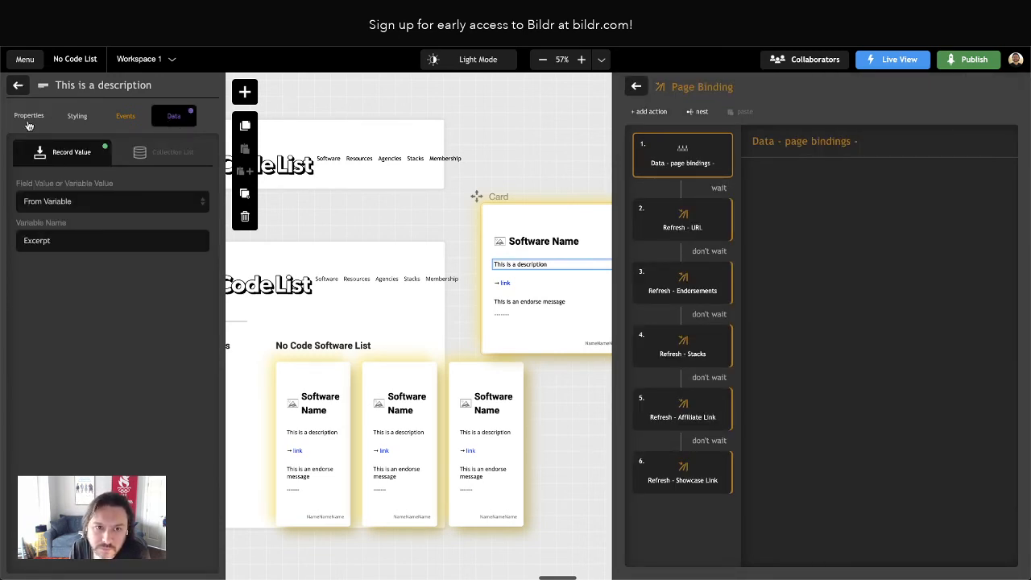
left_click(17, 84)
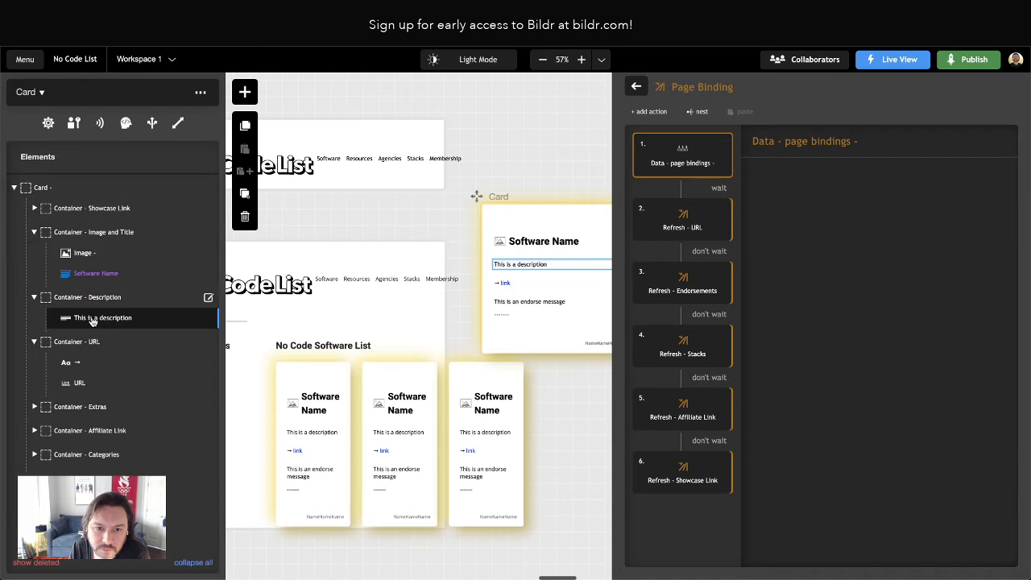
left_click(84, 384)
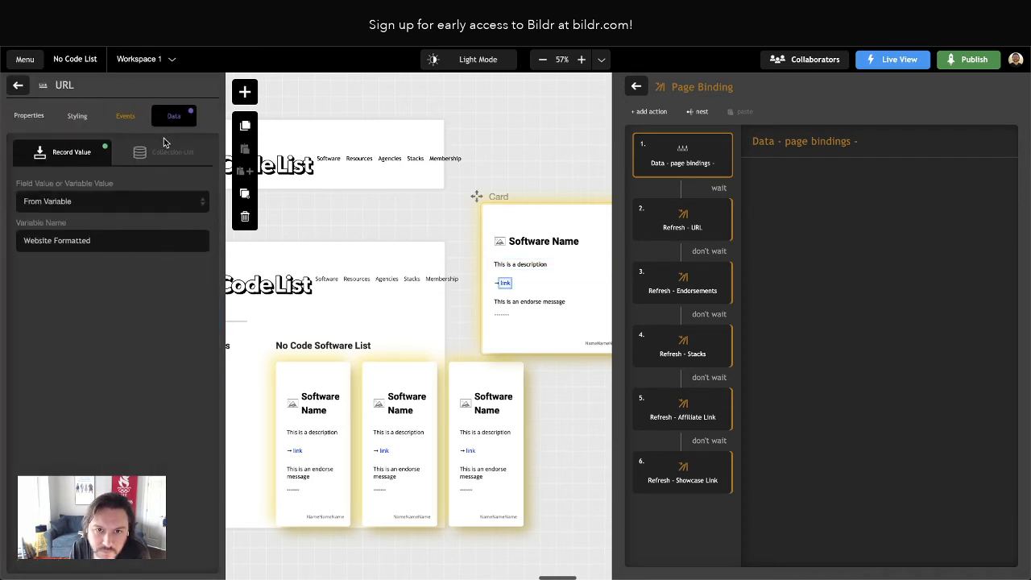
left_click(18, 85)
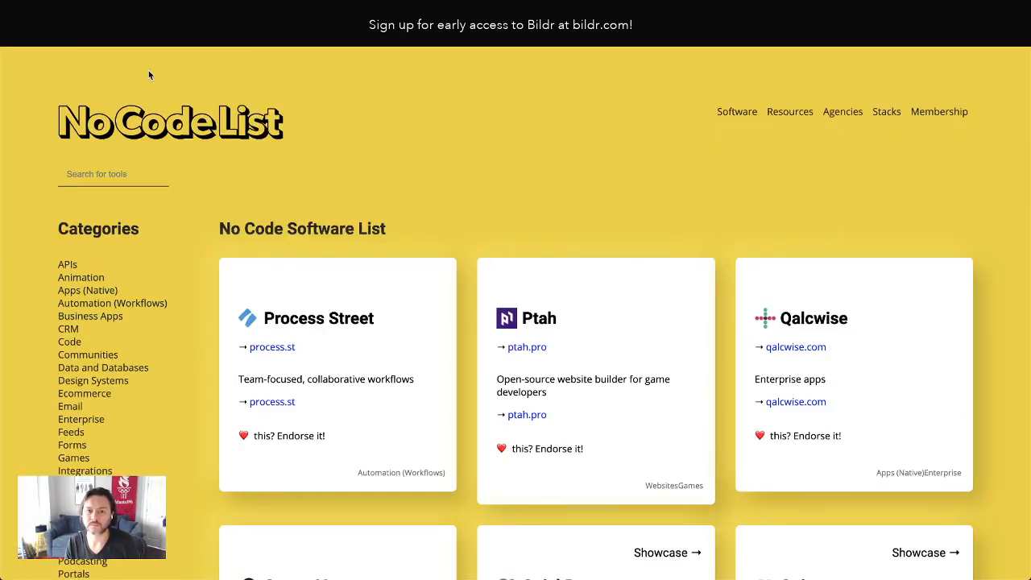
Clear the live site's stored data with the developer tools and reload the page
key("super+r")
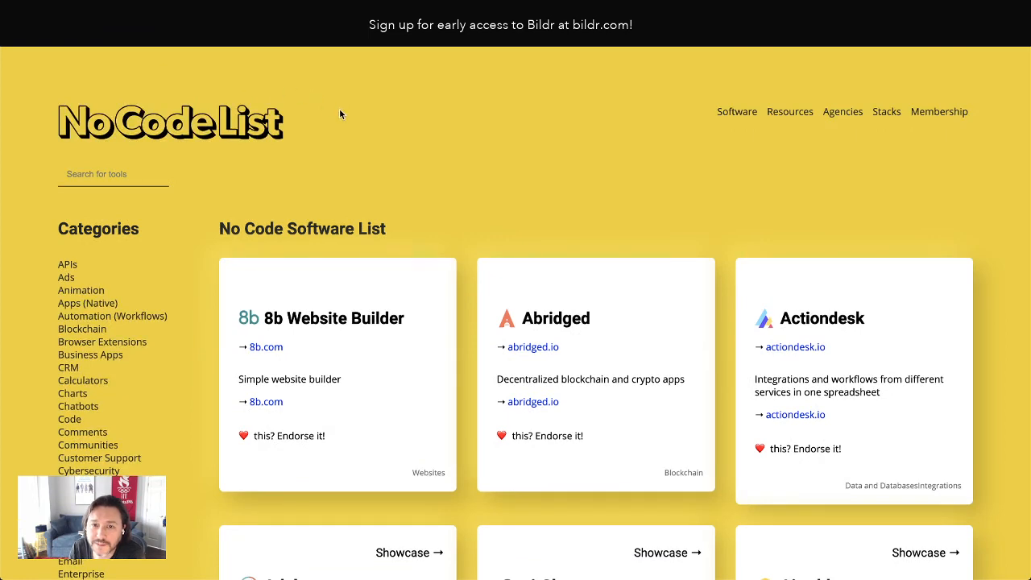
right_click(339, 111)
left_click(372, 222)
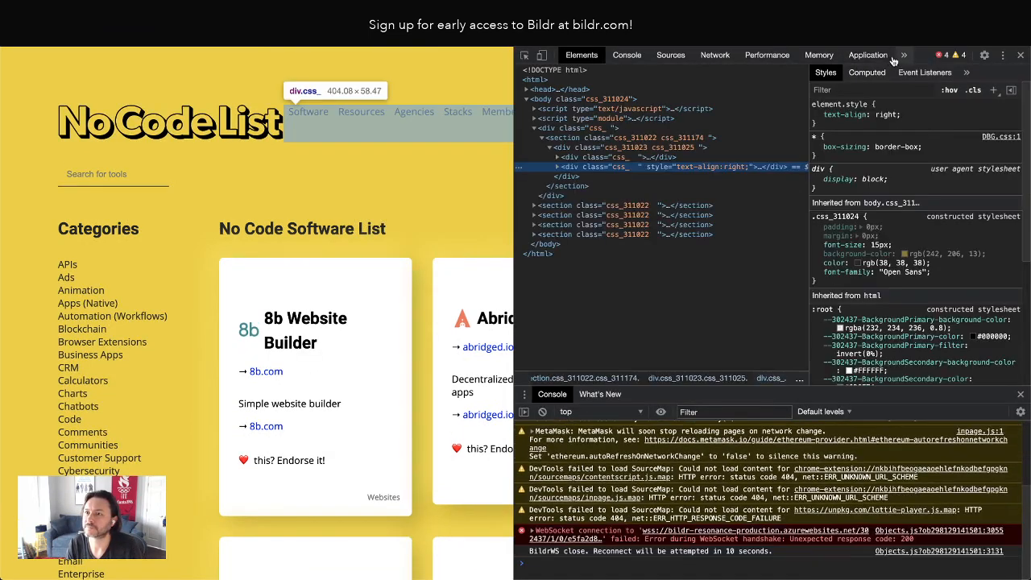
left_click(868, 54)
left_click(697, 262)
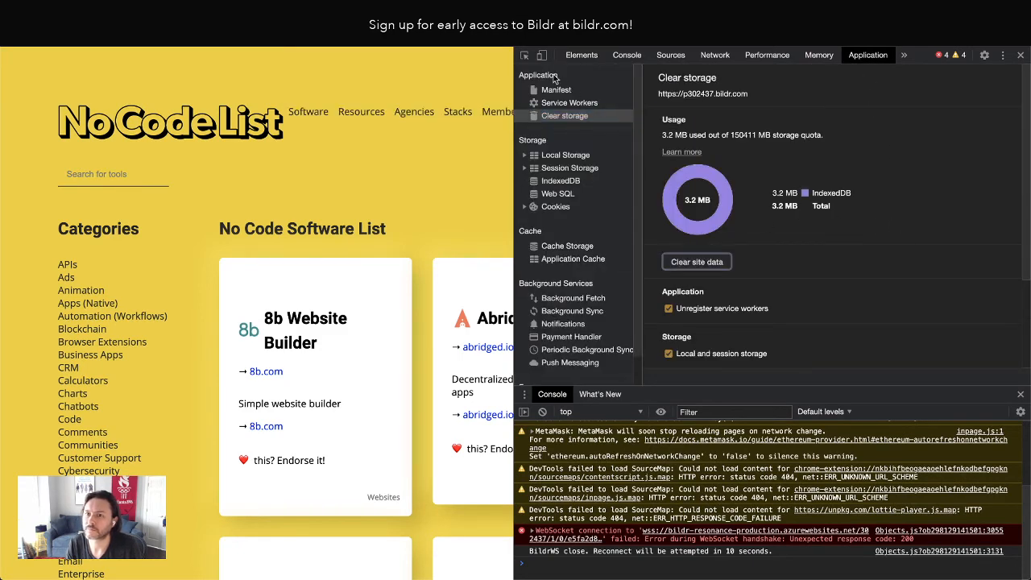
left_click(68, 37)
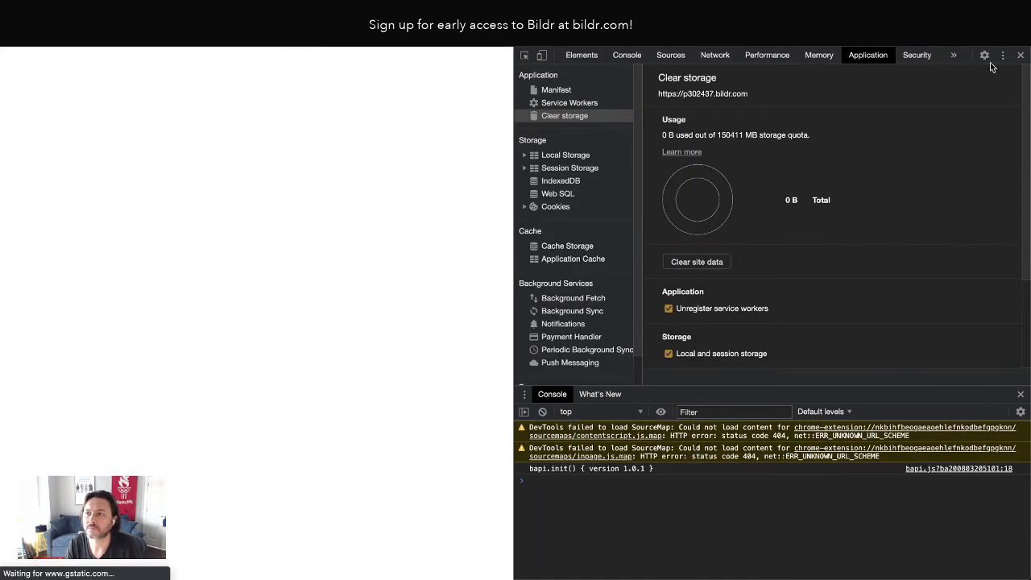
left_click(1021, 56)
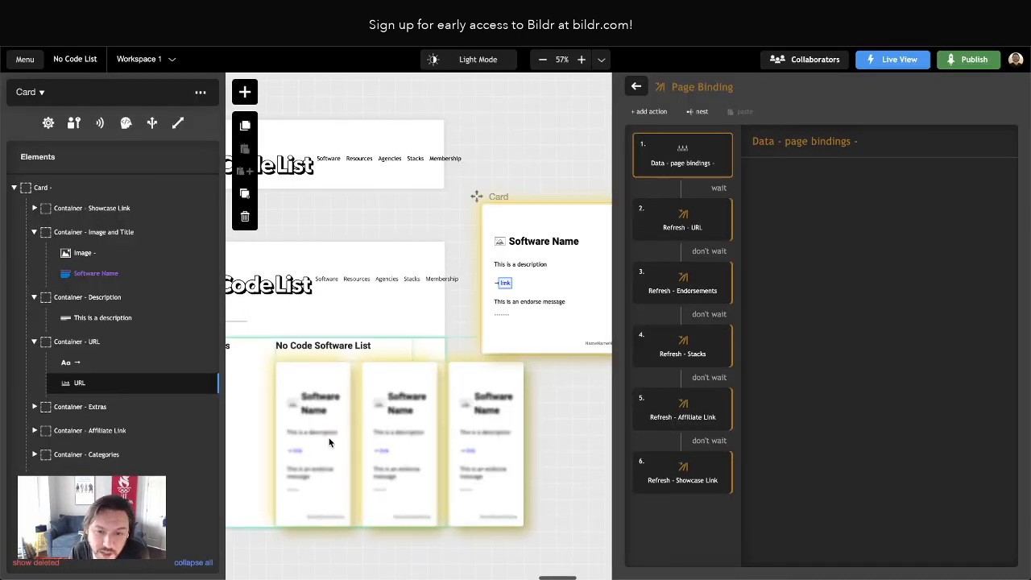
Move Container - URL above Container - Description and back below it, and reload the live page to check the cards
left_click_drag(66, 345, 111, 295)
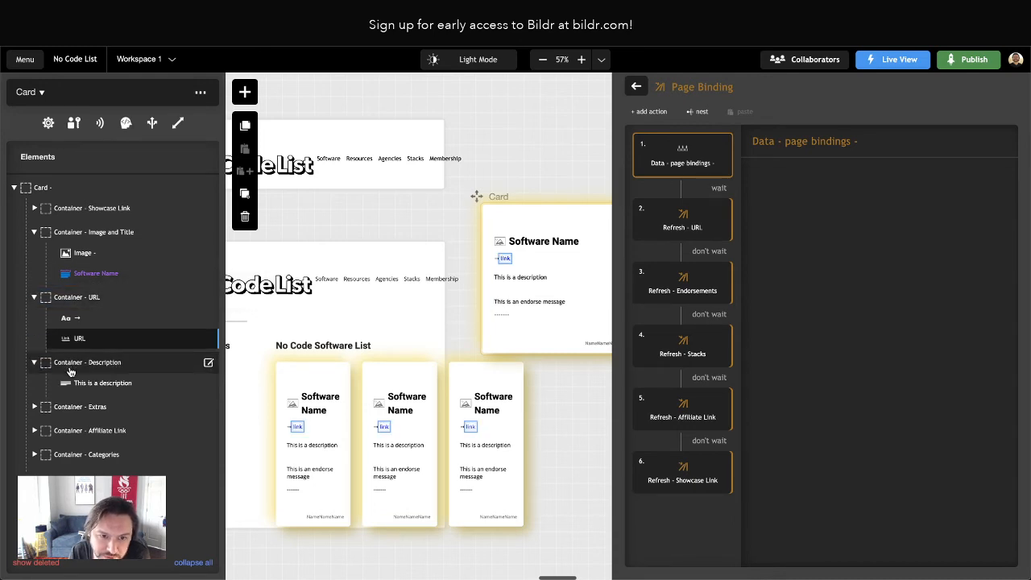
left_click_drag(70, 372, 121, 295)
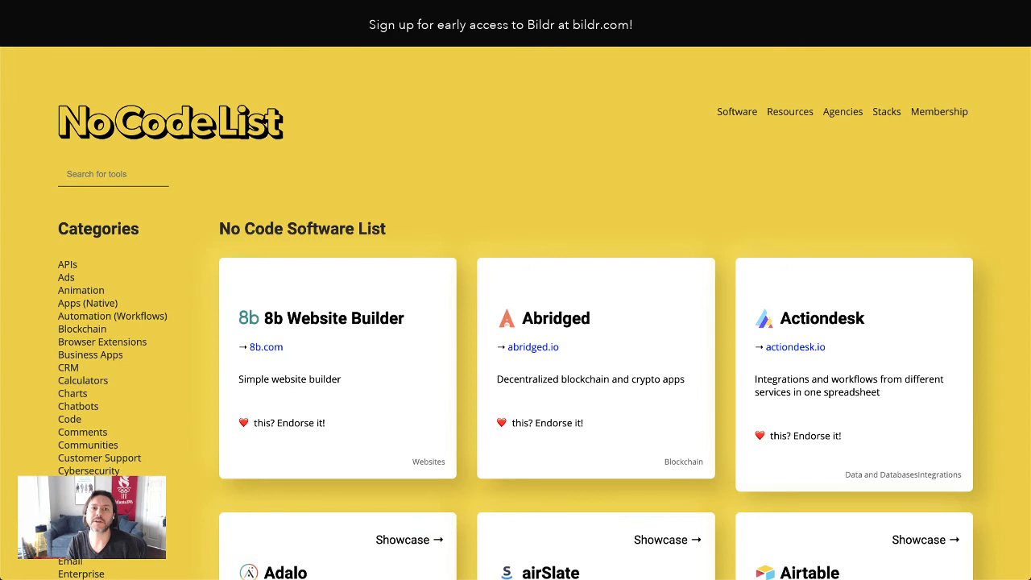
key("super+r")
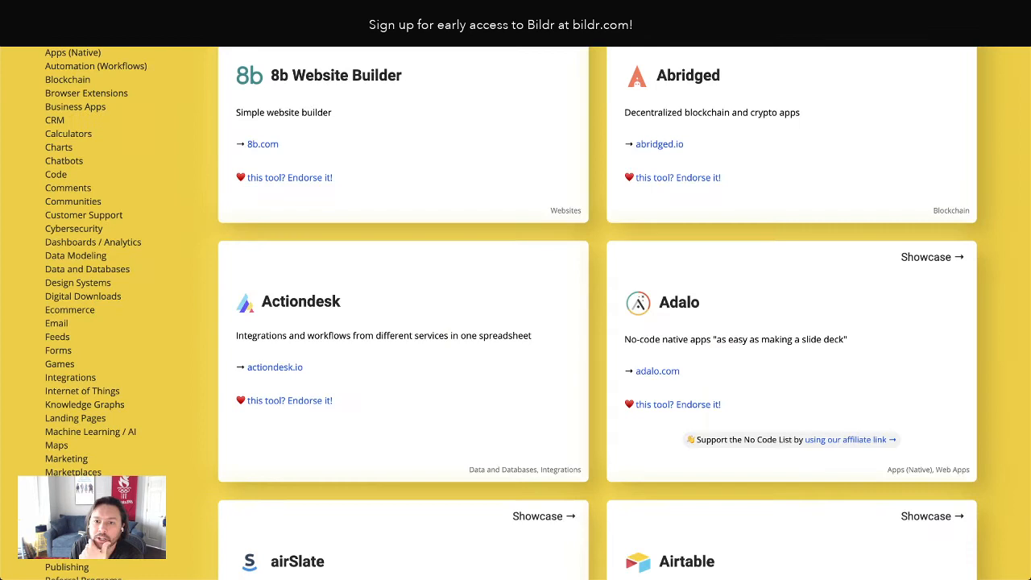
scroll(374, 162, "up", 3)
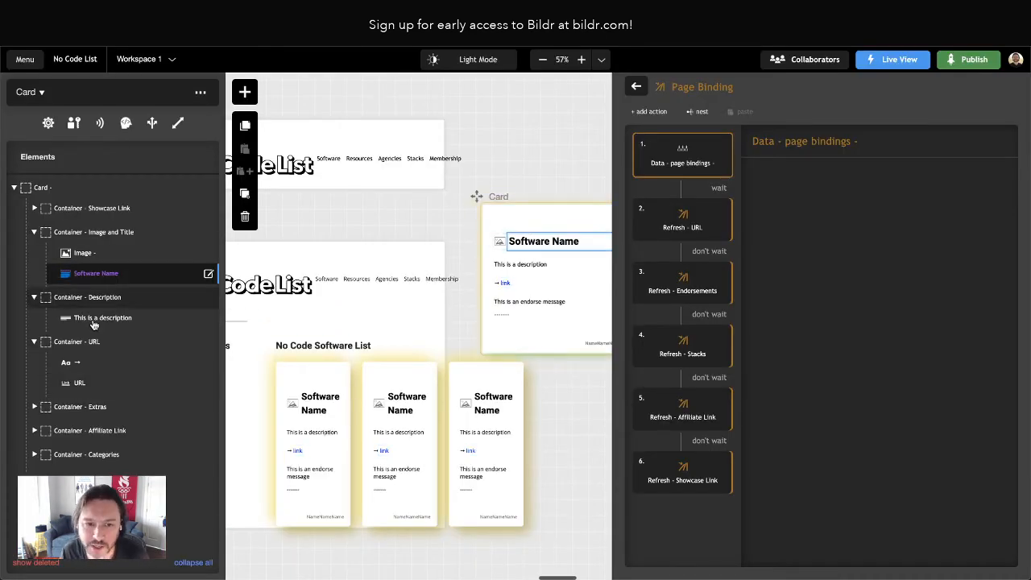
Set the top margin of the Card's Container - Image and Title to 1 em
left_click(81, 237)
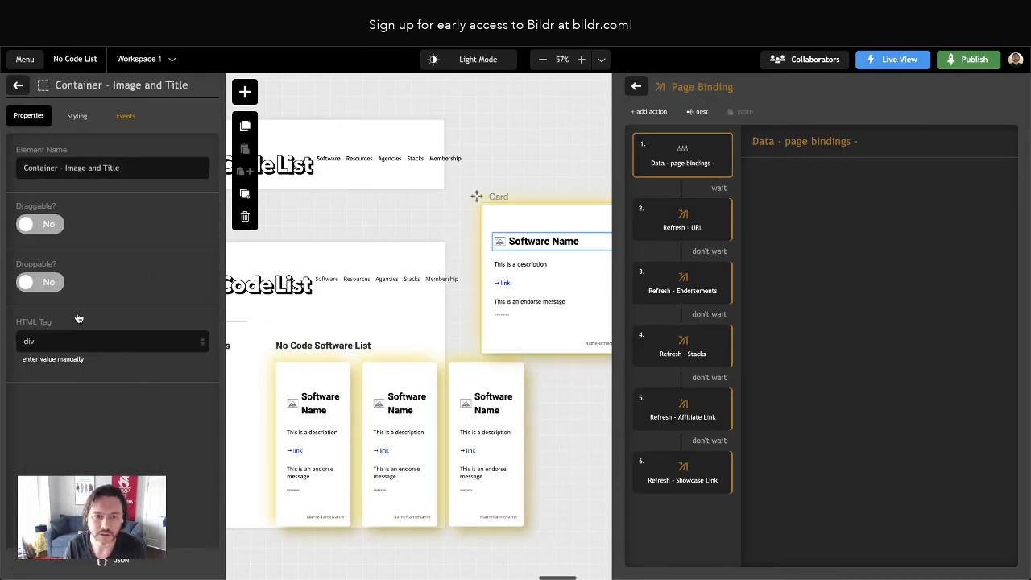
left_click(77, 115)
left_click(133, 320)
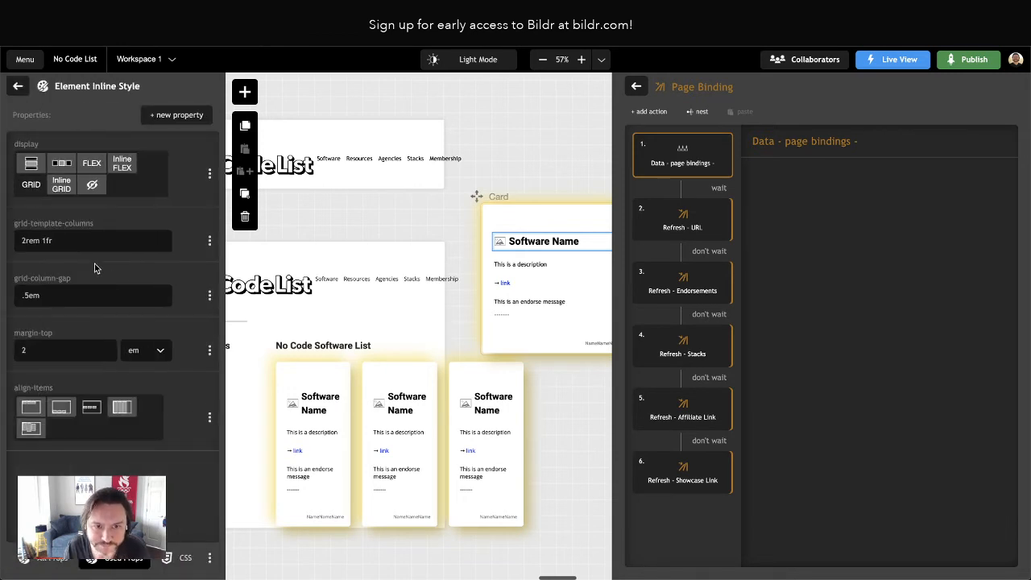
left_click(26, 351)
type("1")
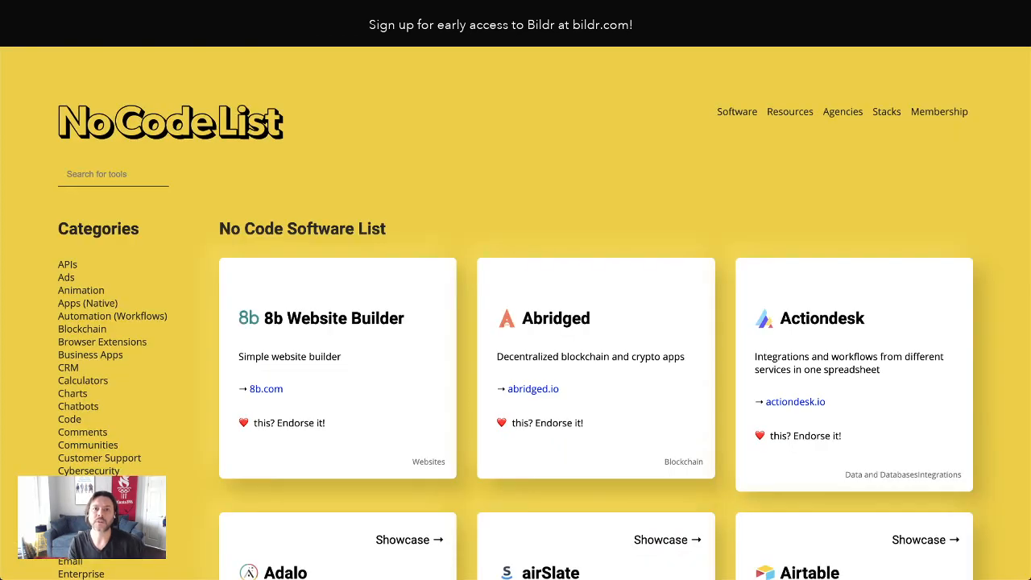
Reload the live page and check the cards' title spacing and the Airtable card's endorsement and project lines
key("ctrl+r")
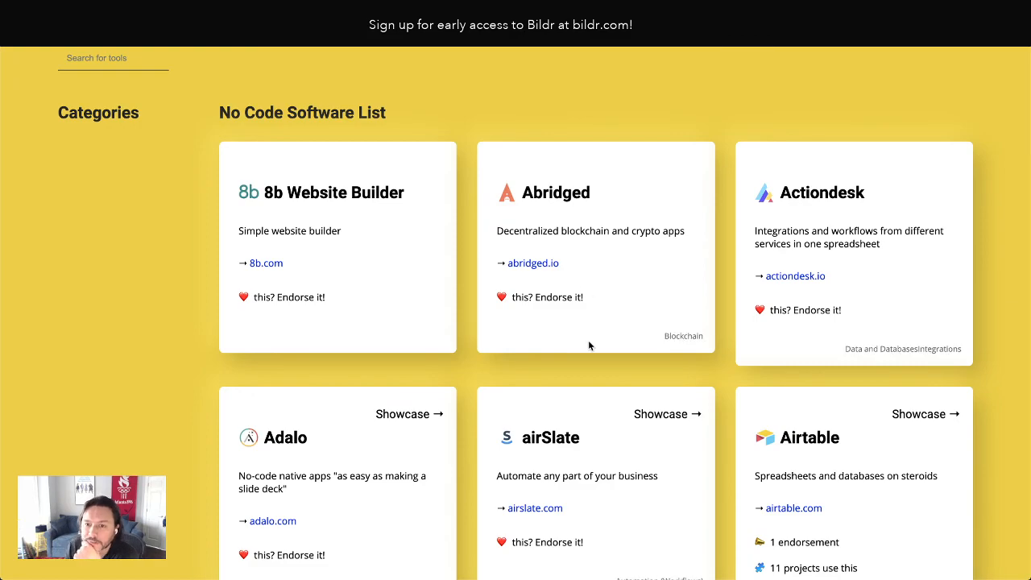
scroll(590, 345, "down", 2)
scroll(588, 340, "down", 2)
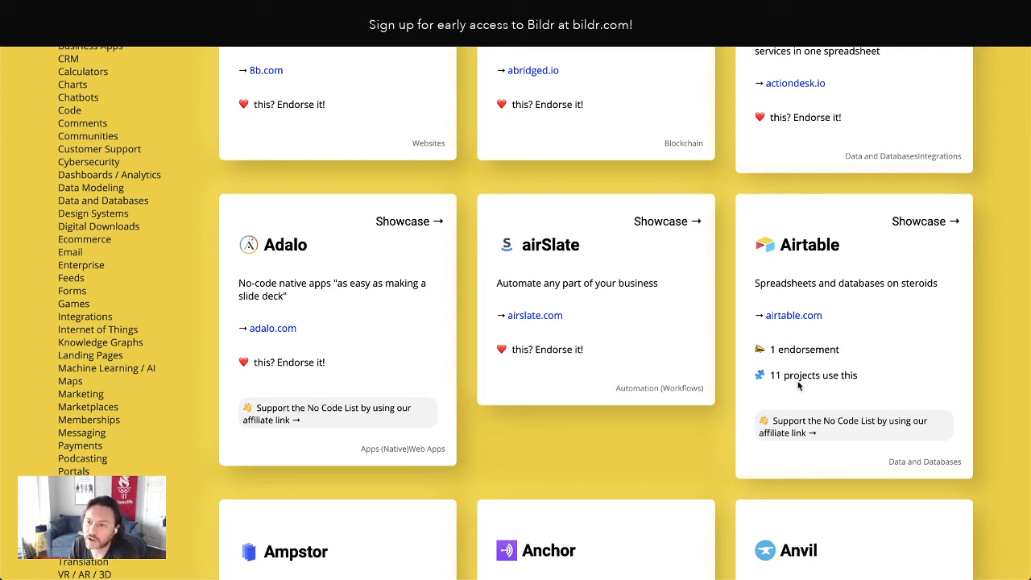
triple_click(797, 375)
scroll(800, 374, "down", 1)
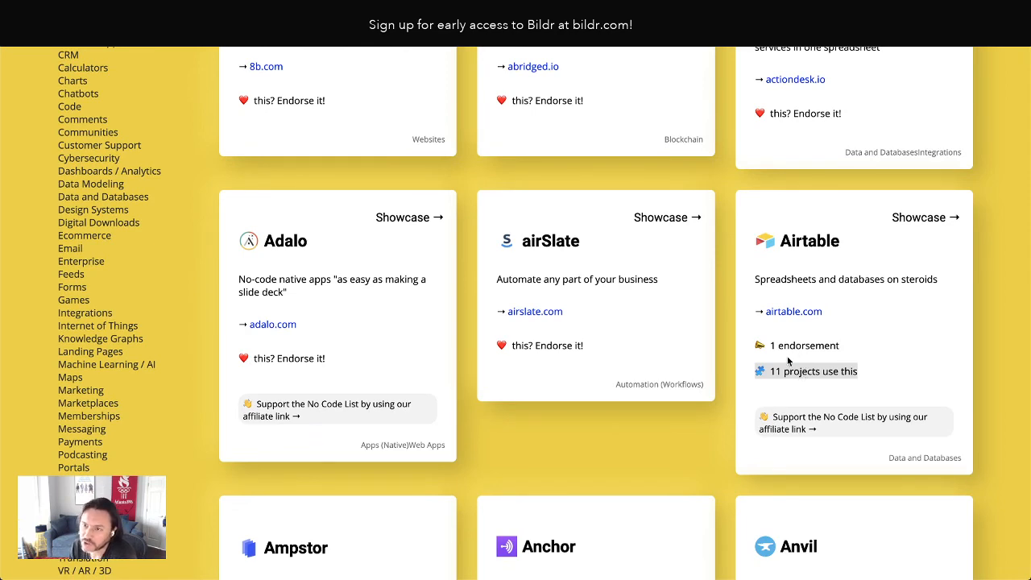
left_click(793, 360)
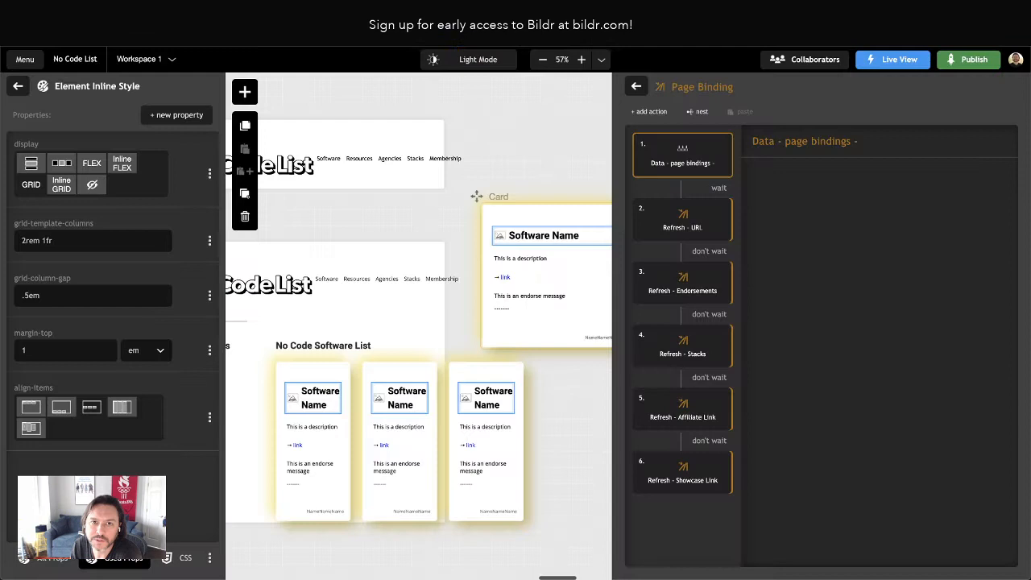
left_click(177, 114)
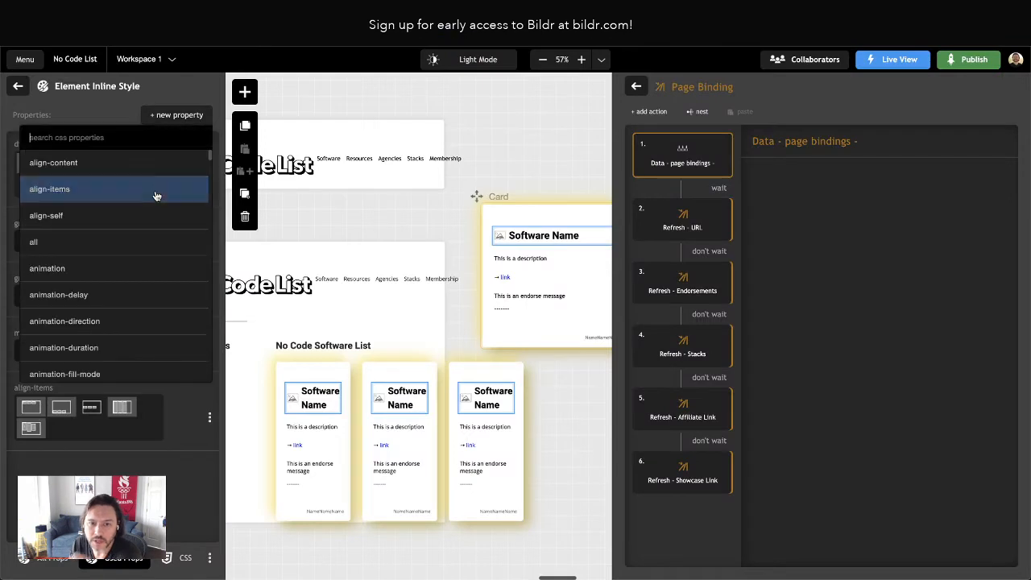
left_click(18, 87)
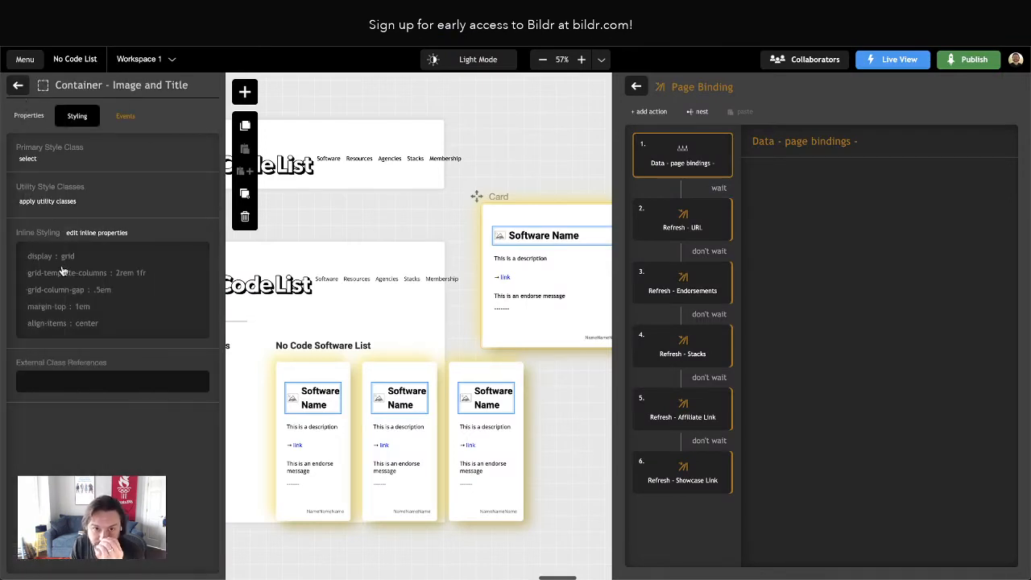
left_click(15, 86)
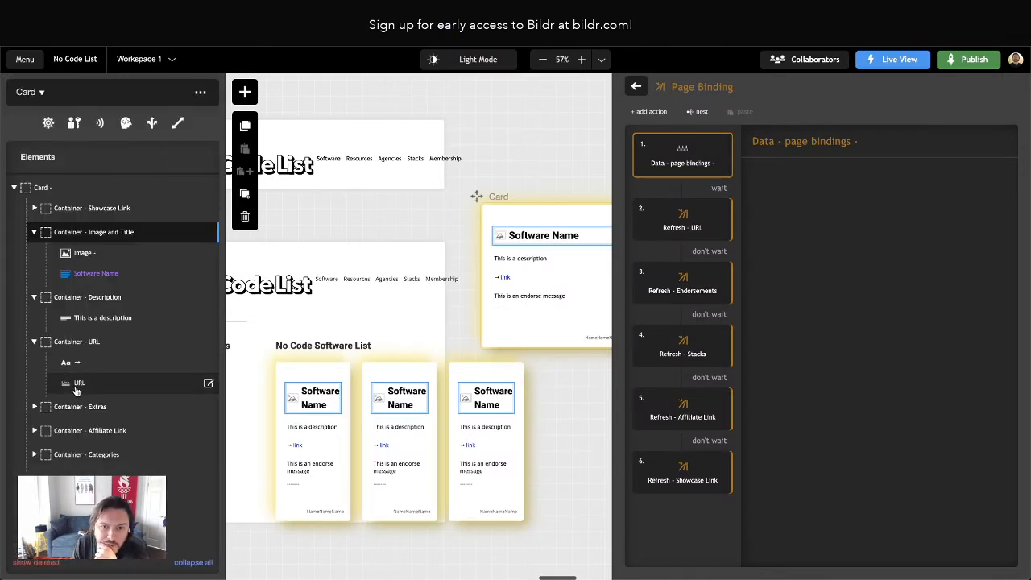
Add an inline margin-bottom of 0 px to the Endorse message in Container - Extras
left_click(34, 407)
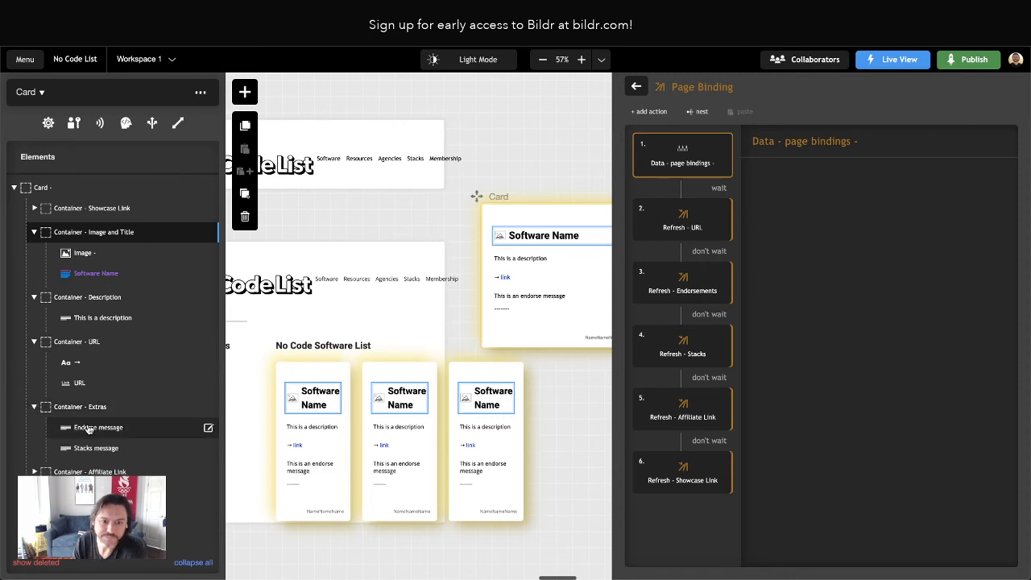
left_click(90, 427)
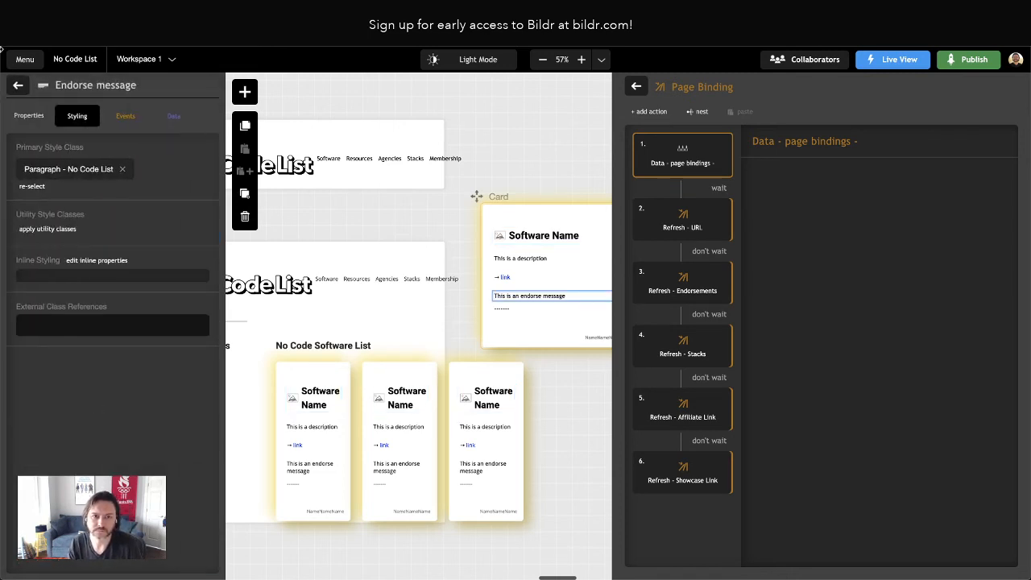
left_click(74, 262)
left_click(176, 115)
type("margin-bottom")
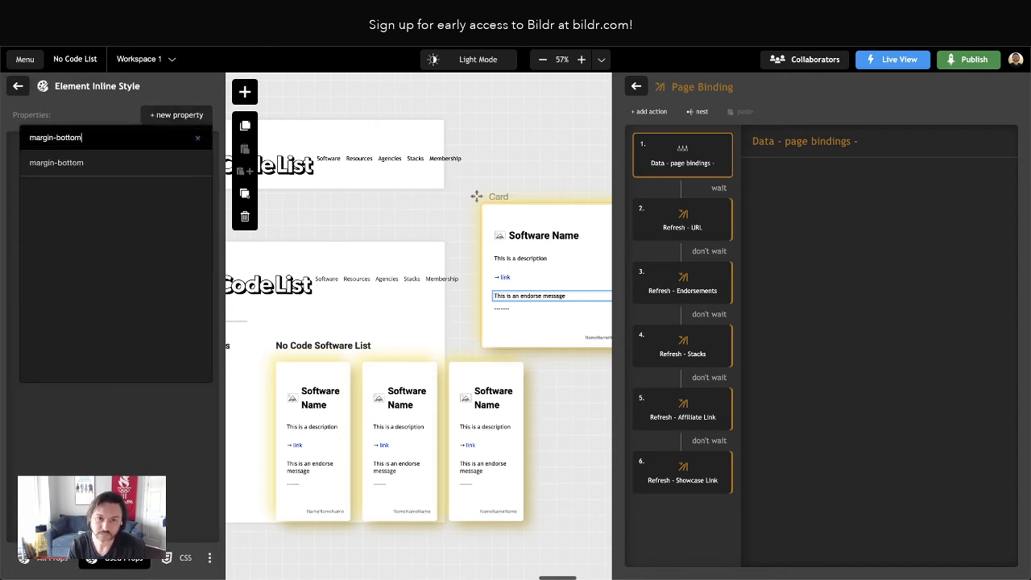
key("Return")
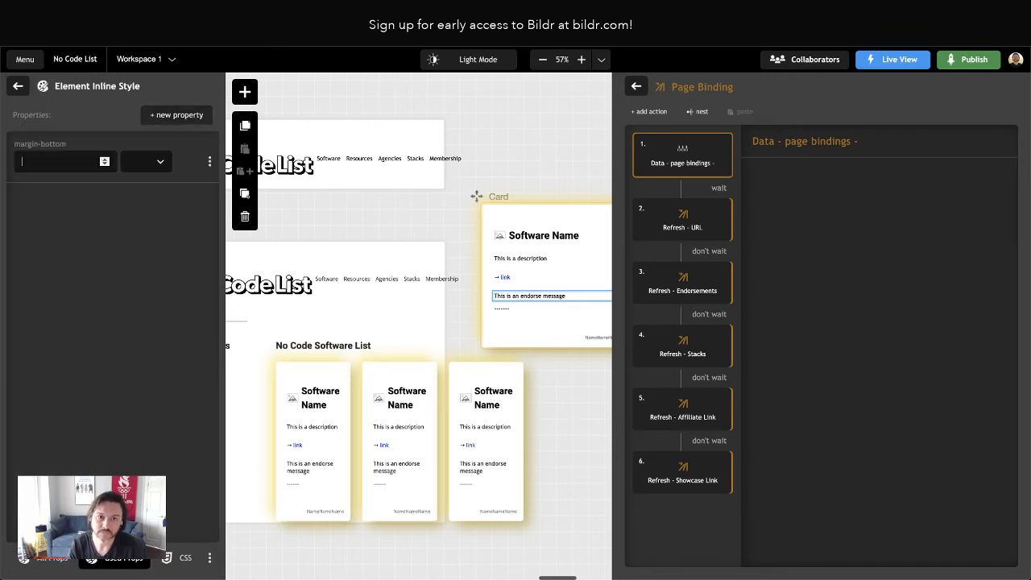
type("0")
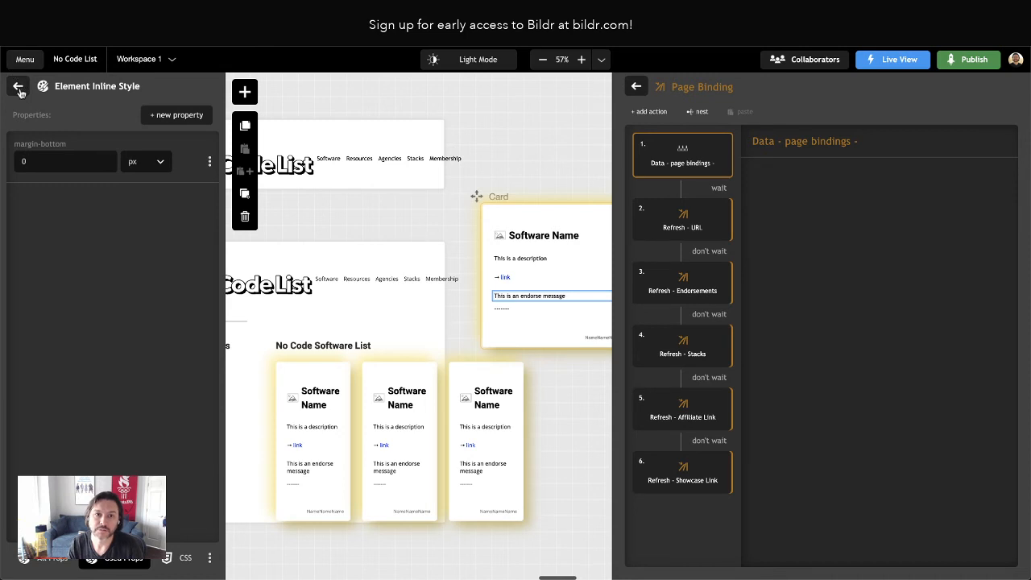
left_click(17, 86)
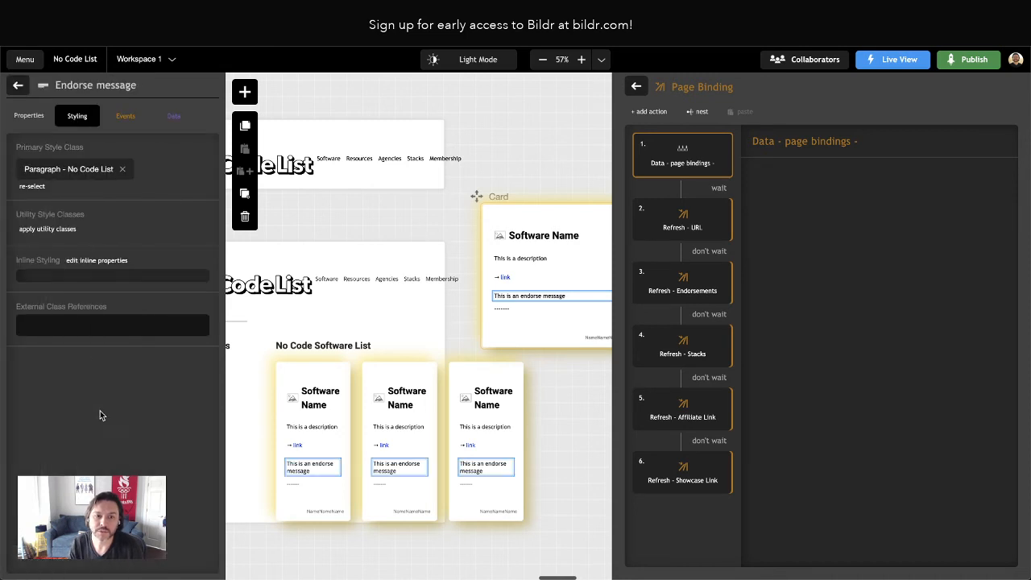
left_click(94, 261)
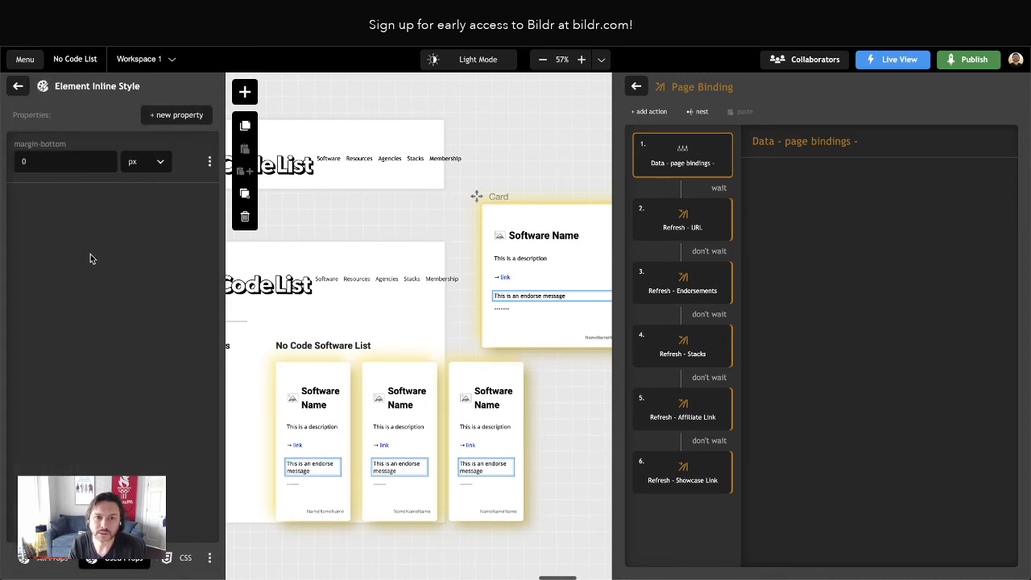
left_click(18, 86)
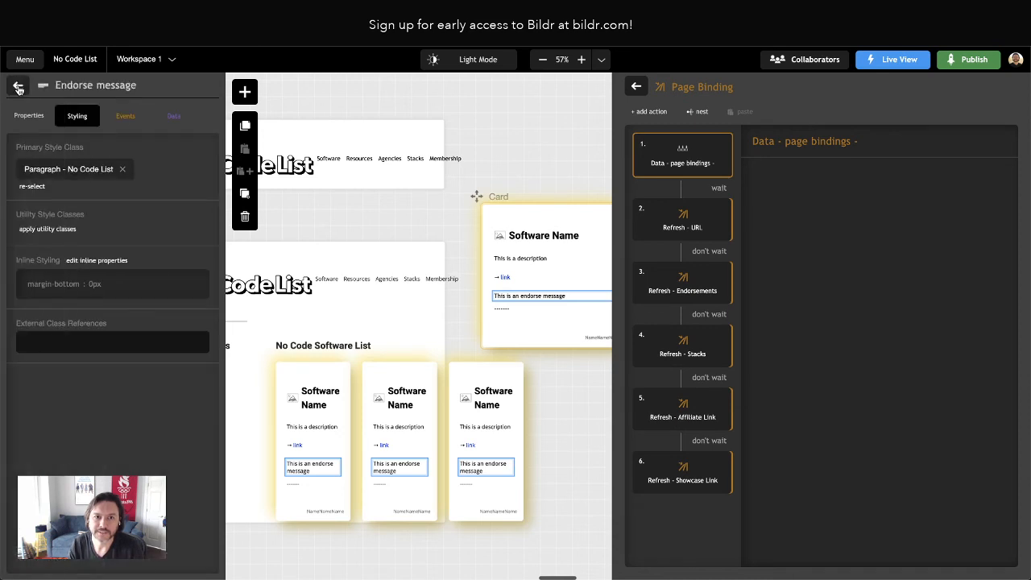
left_click(18, 86)
Add an inline margin-top of 0 px to the Stacks message in Container - Extras
left_click(108, 453)
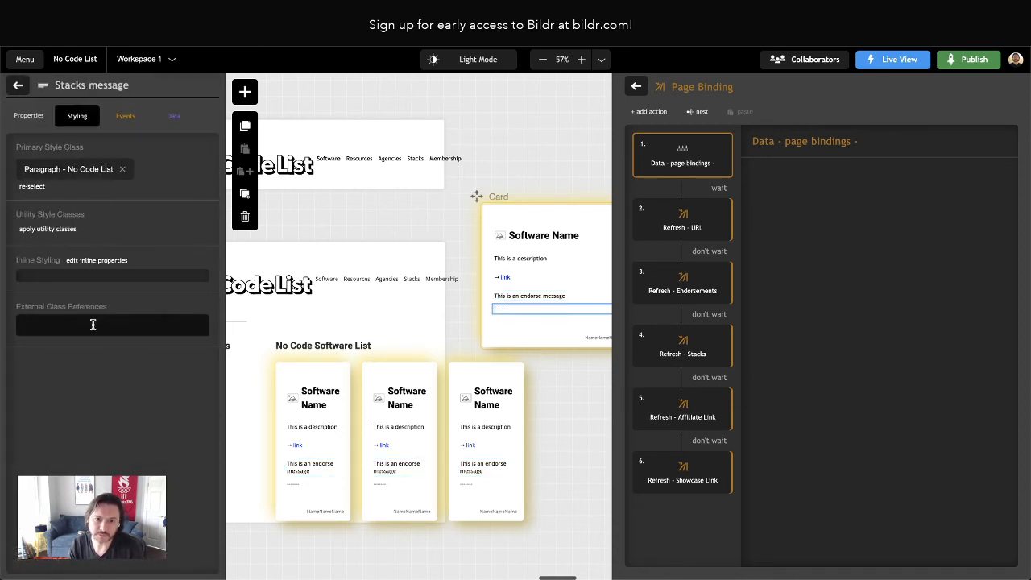
left_click(88, 267)
left_click(179, 115)
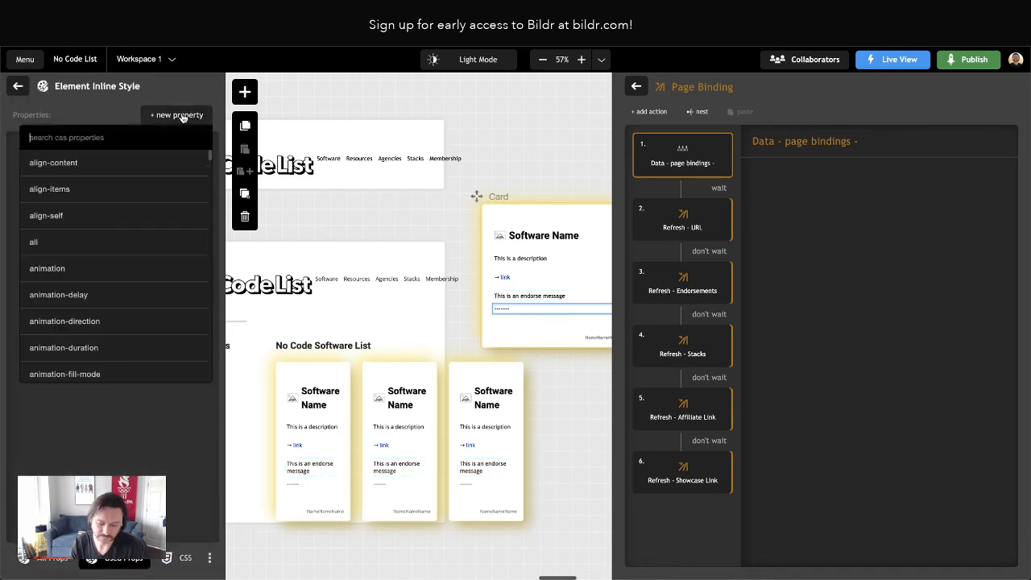
type("margin-top")
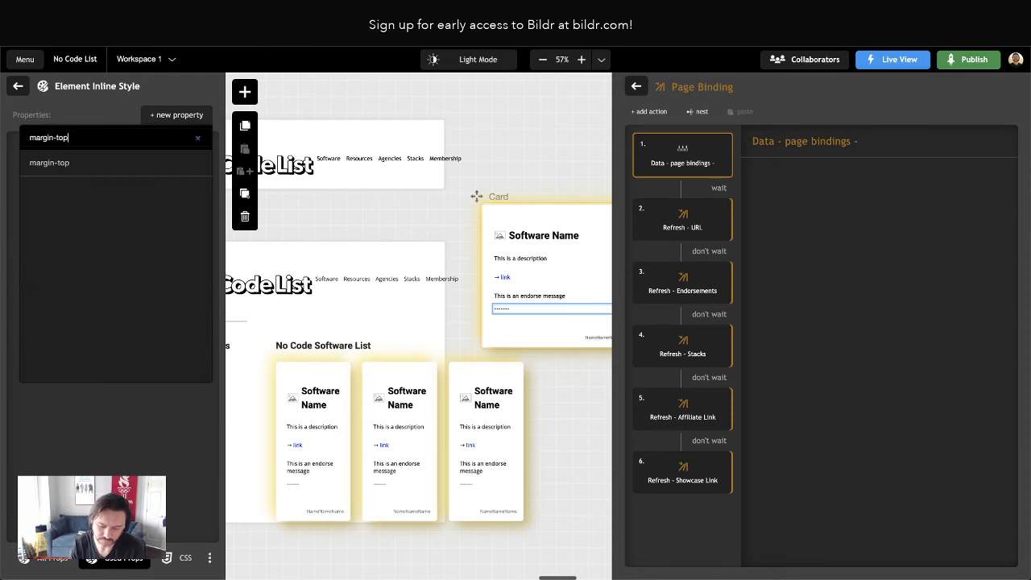
key("Return")
type("0")
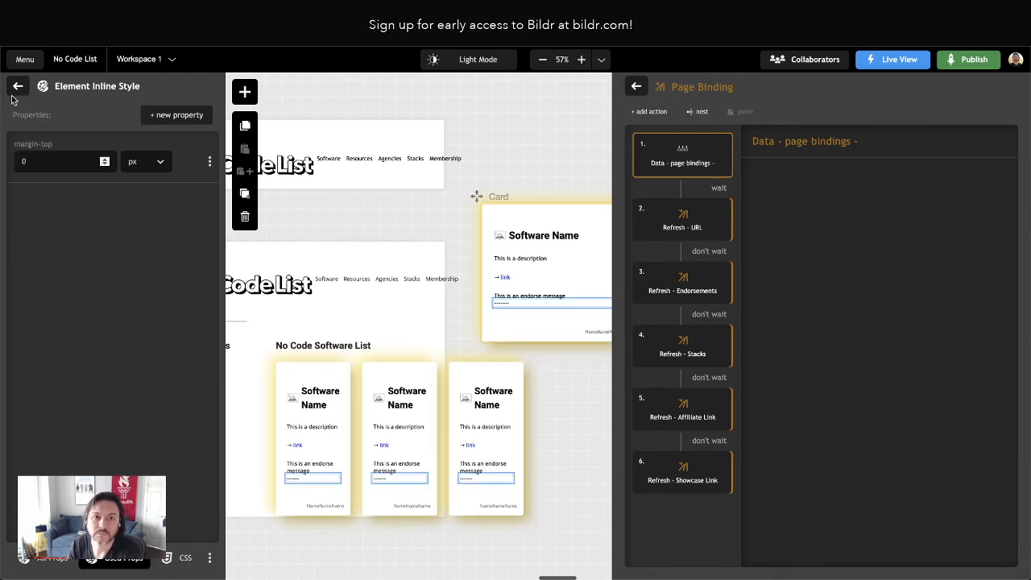
left_click(18, 85)
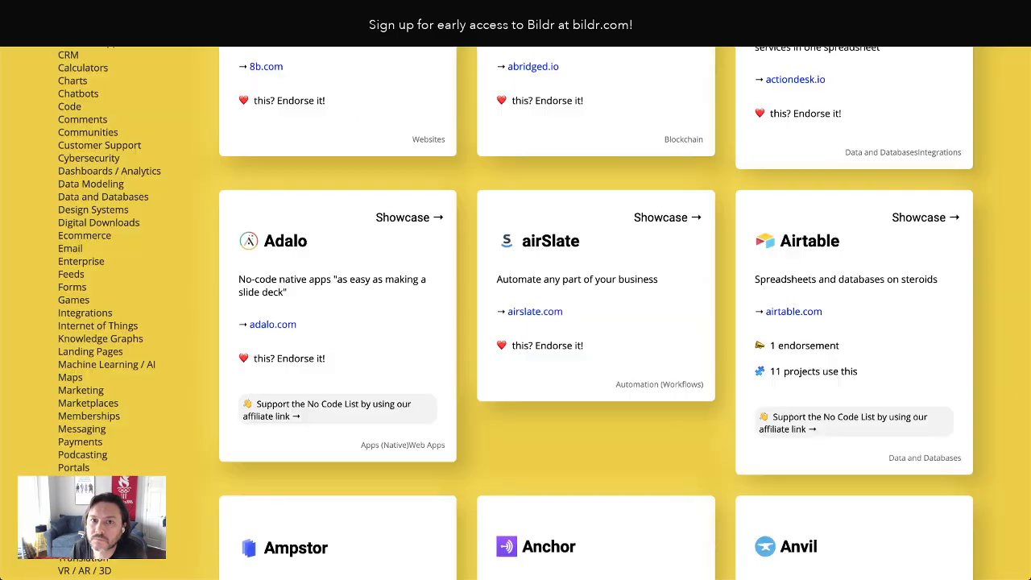
Reload the live page and check the cards' endorsement and project line spacing and the Showcase links
key("super+r")
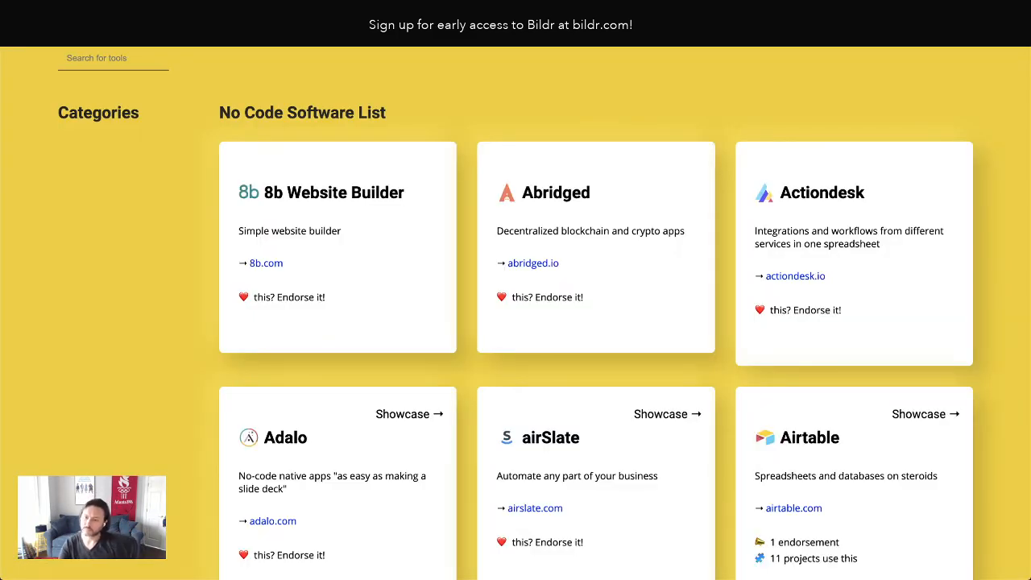
scroll(792, 481, "down", 3)
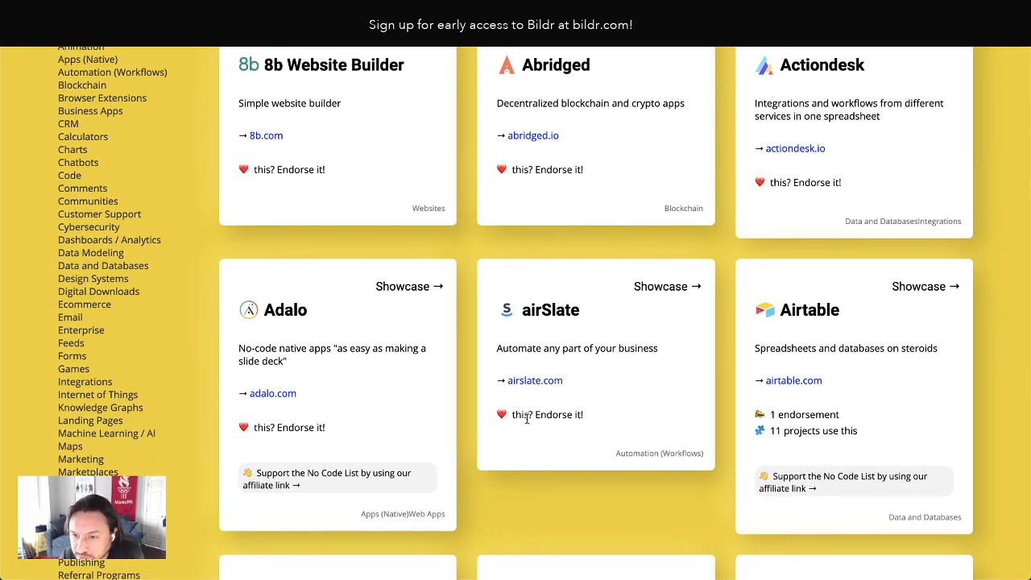
left_click_drag(514, 414, 571, 415)
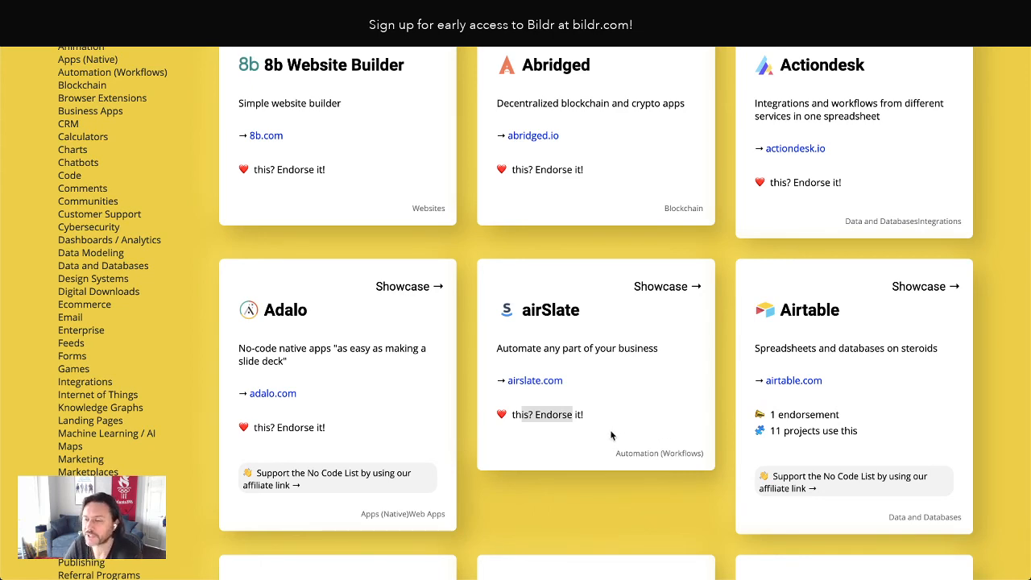
scroll(618, 432, "down", 1)
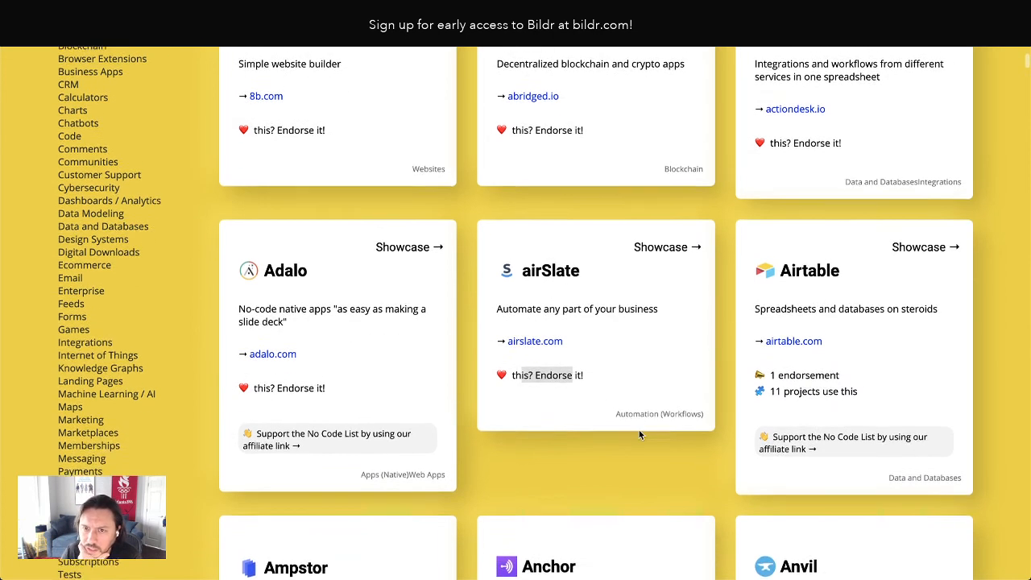
scroll(643, 428, "up", 4)
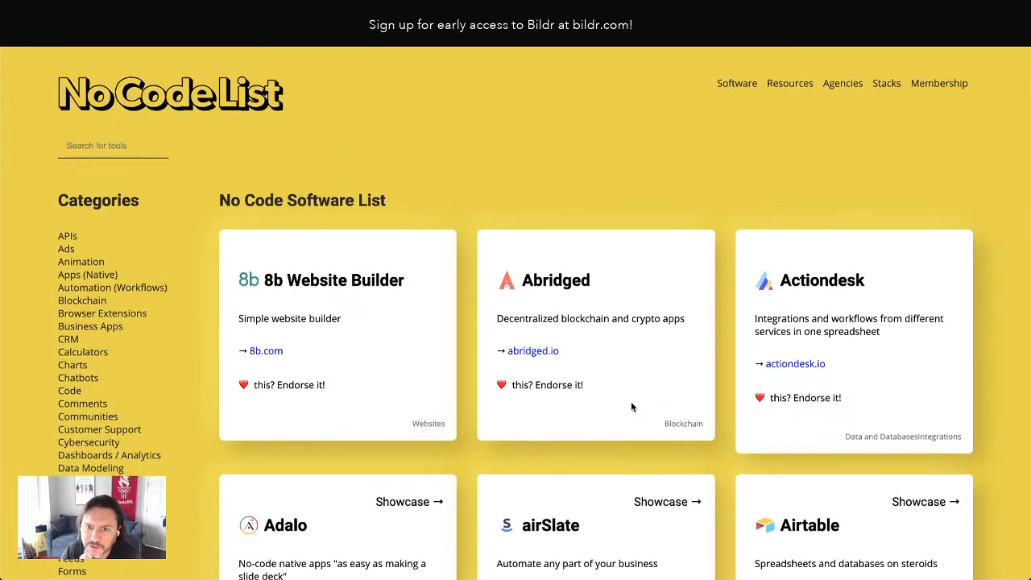
scroll(636, 410, "down", 1)
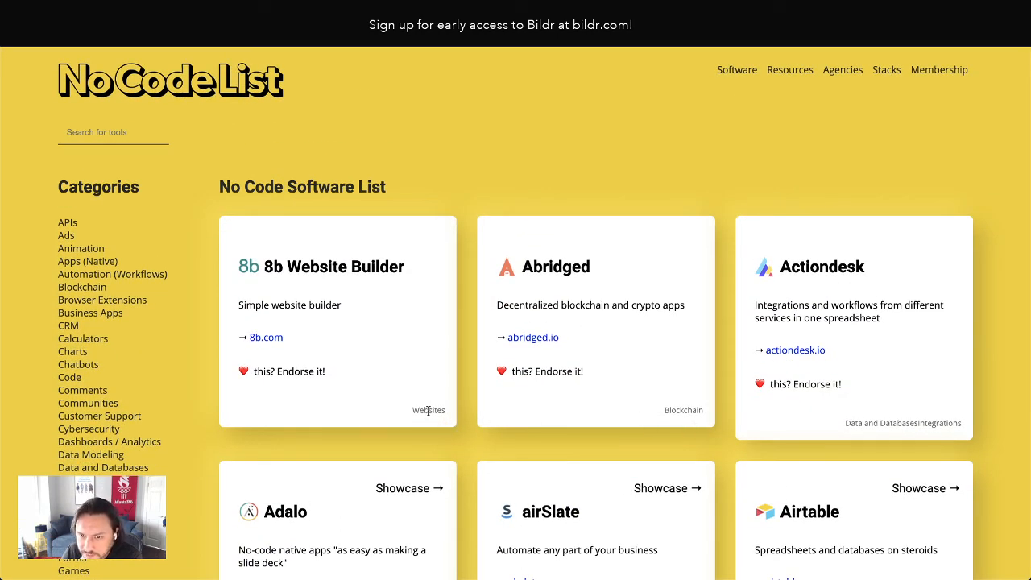
left_click_drag(385, 488, 444, 508)
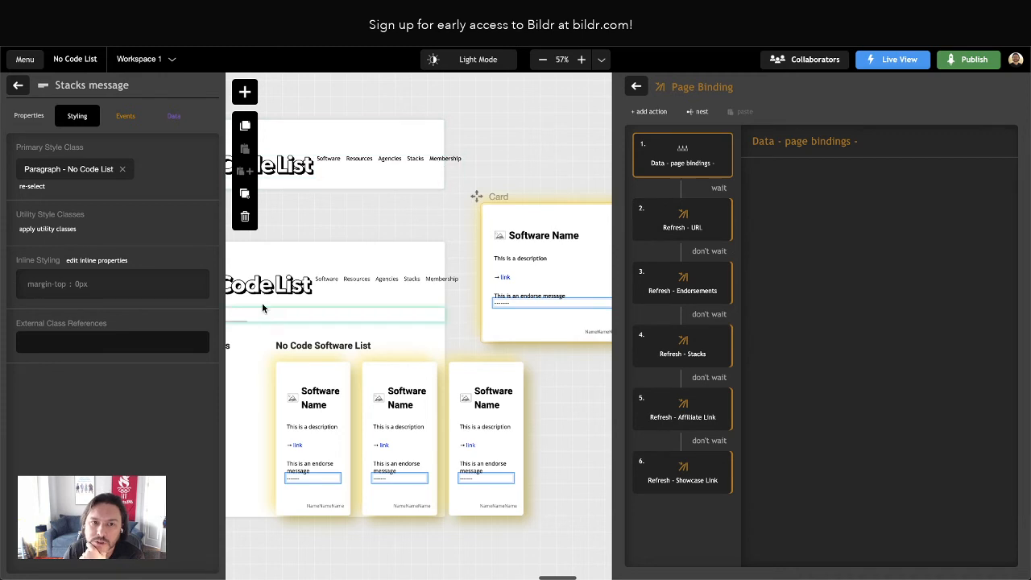
Examine the Showcase Message's styling and the padding, position and offset properties in its Card - Showcase utility class
left_click(19, 86)
left_click(89, 210)
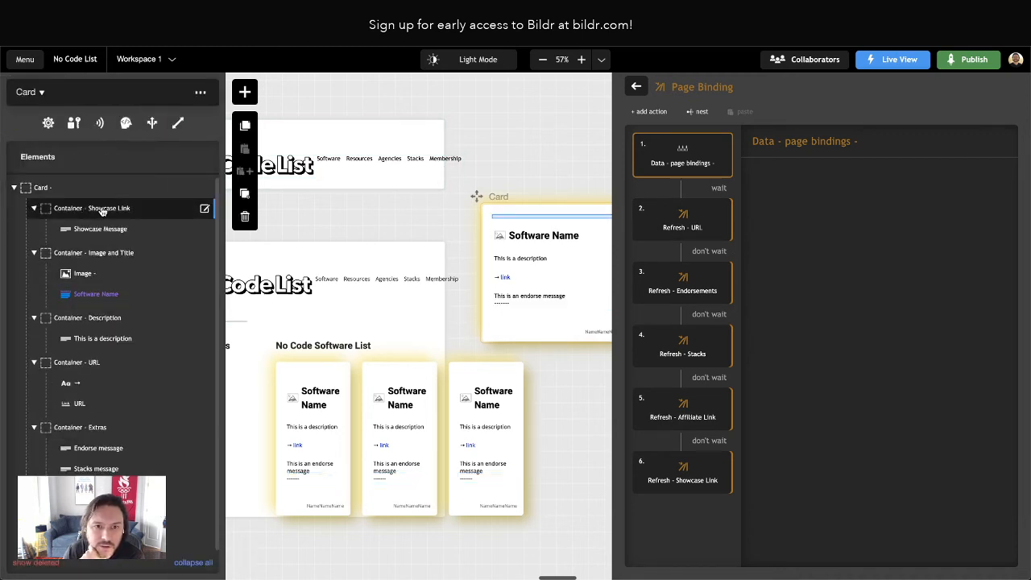
left_click(104, 211)
left_click(18, 86)
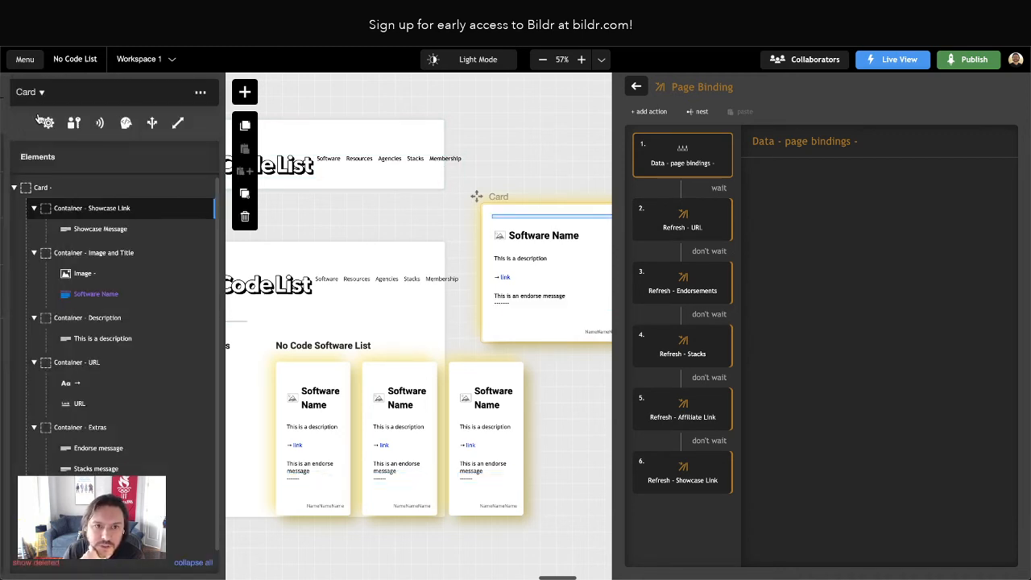
left_click(113, 231)
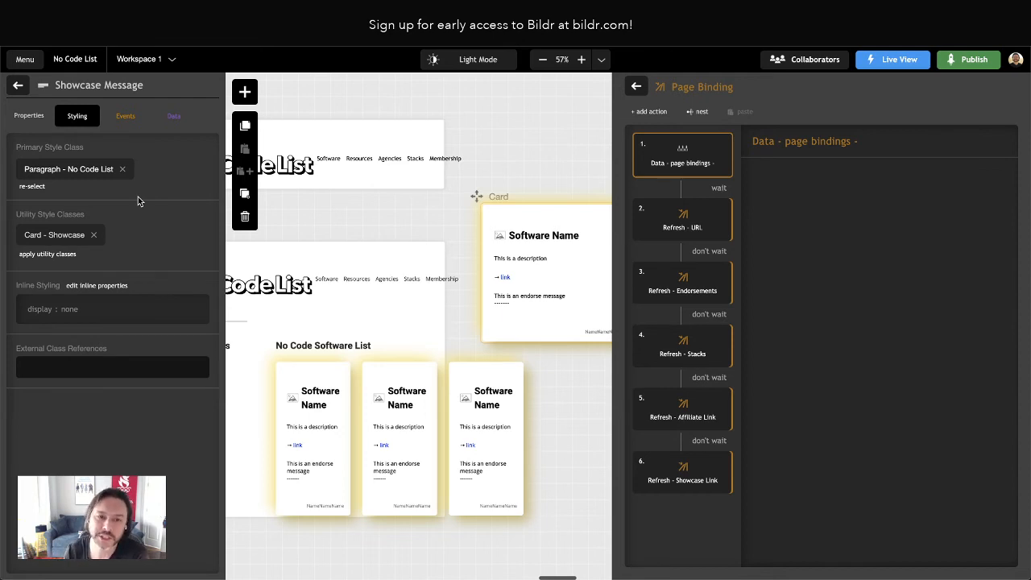
left_click(18, 84)
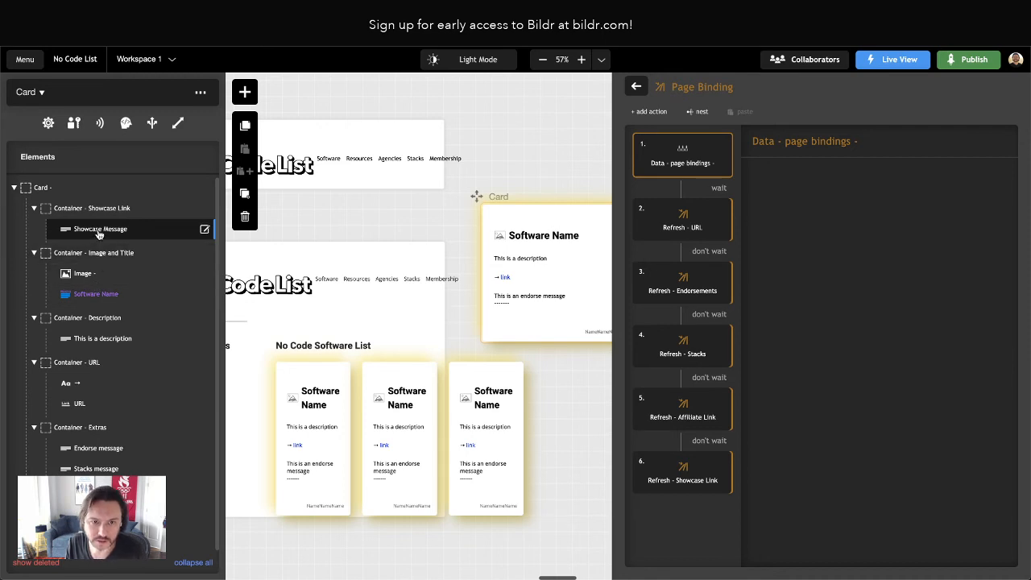
left_click(96, 234)
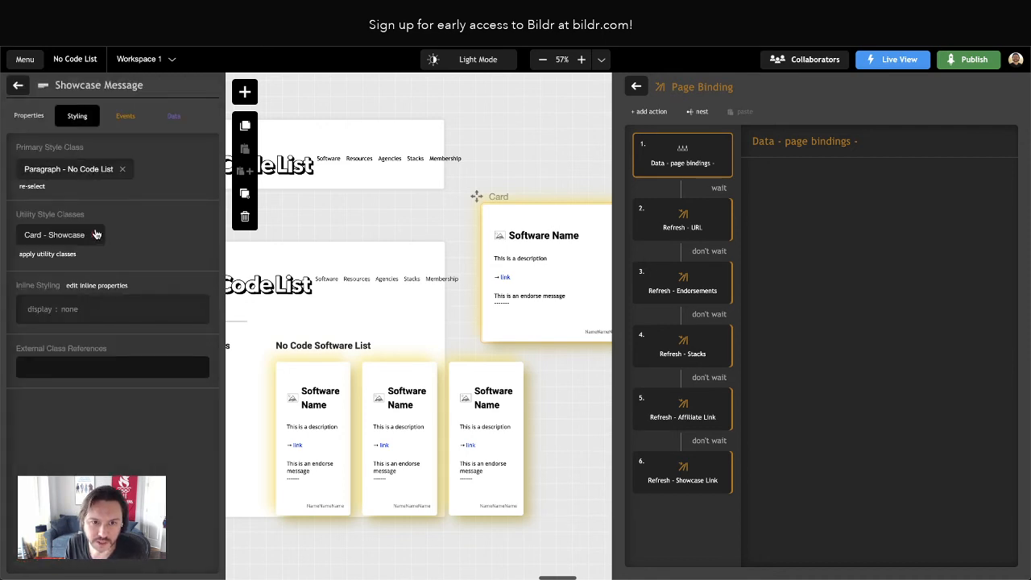
left_click(54, 236)
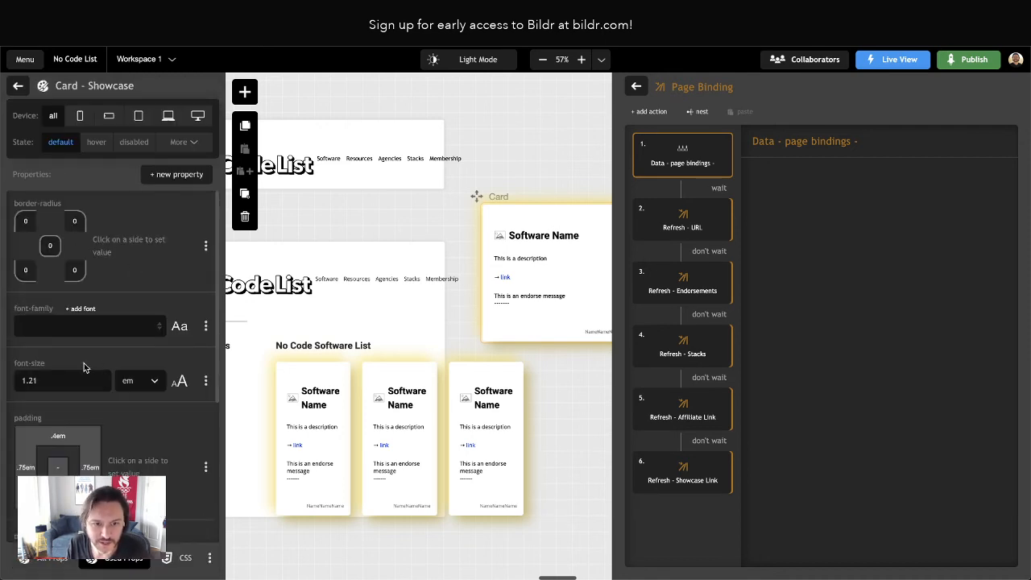
scroll(89, 351, "down", 3)
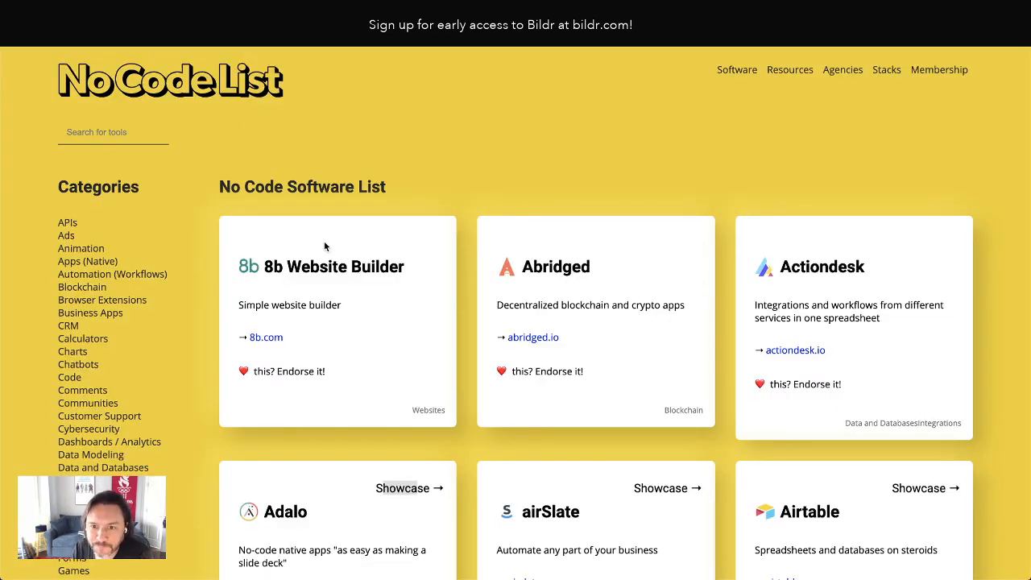
scroll(487, 256, "down", 3)
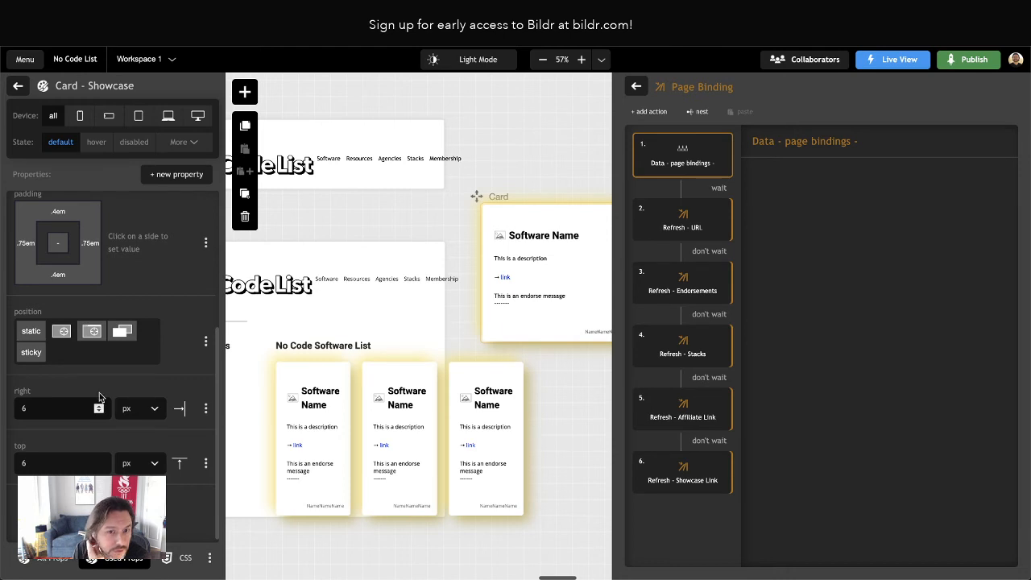
Examine the style classes assigned to Container - Showcase Link and the root Card element
left_click(17, 87)
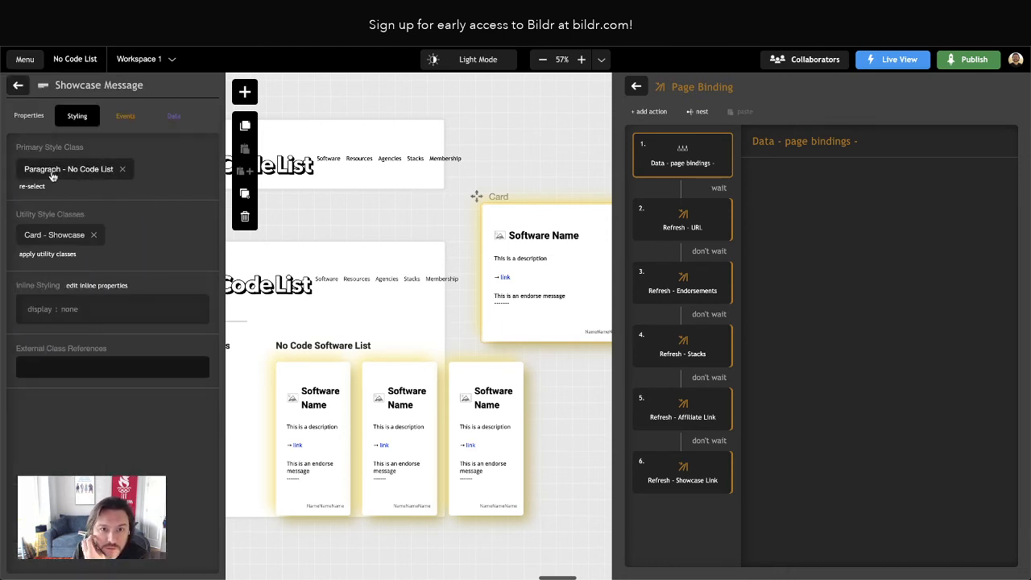
left_click(19, 86)
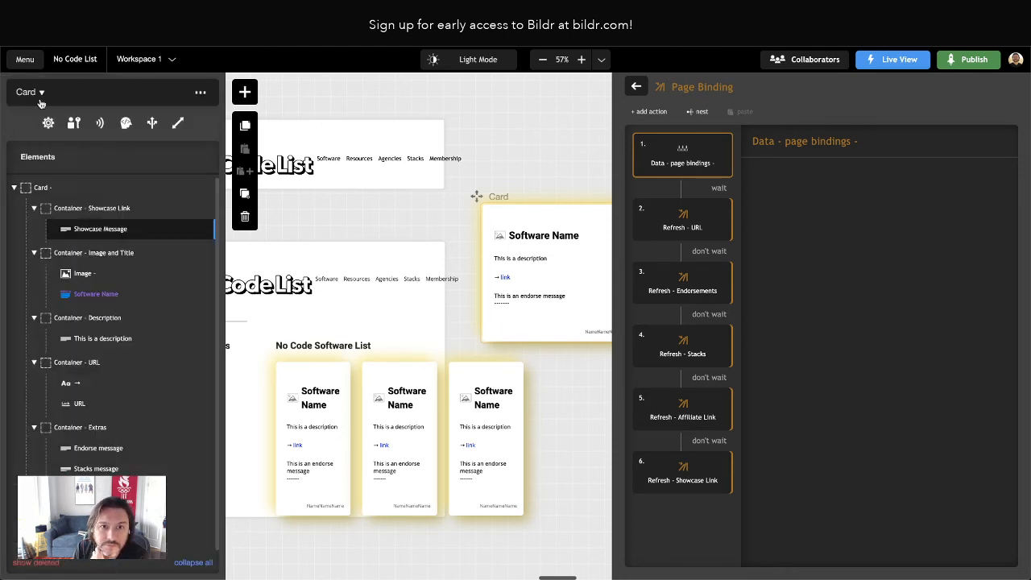
left_click(94, 214)
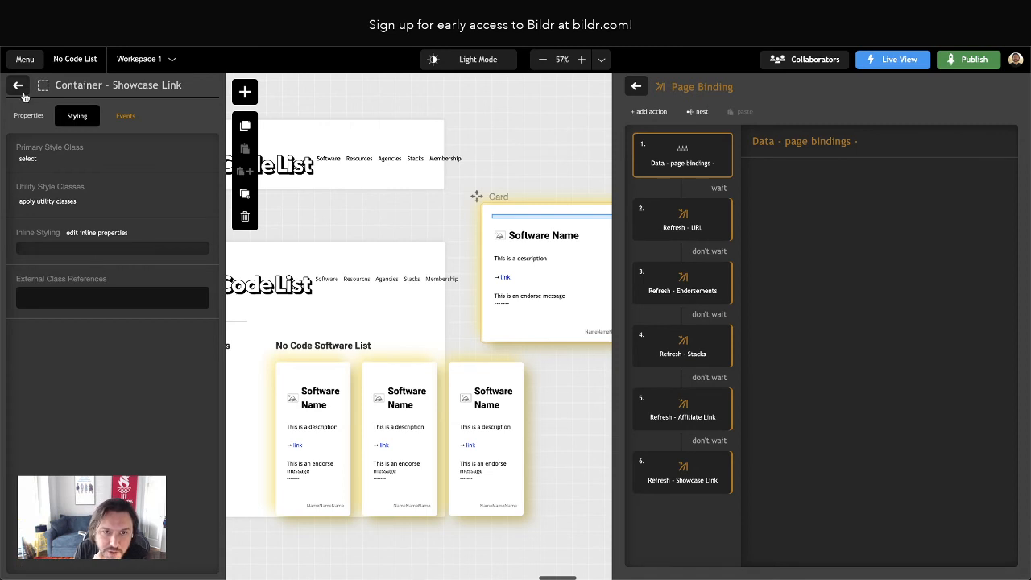
left_click(19, 85)
left_click(58, 188)
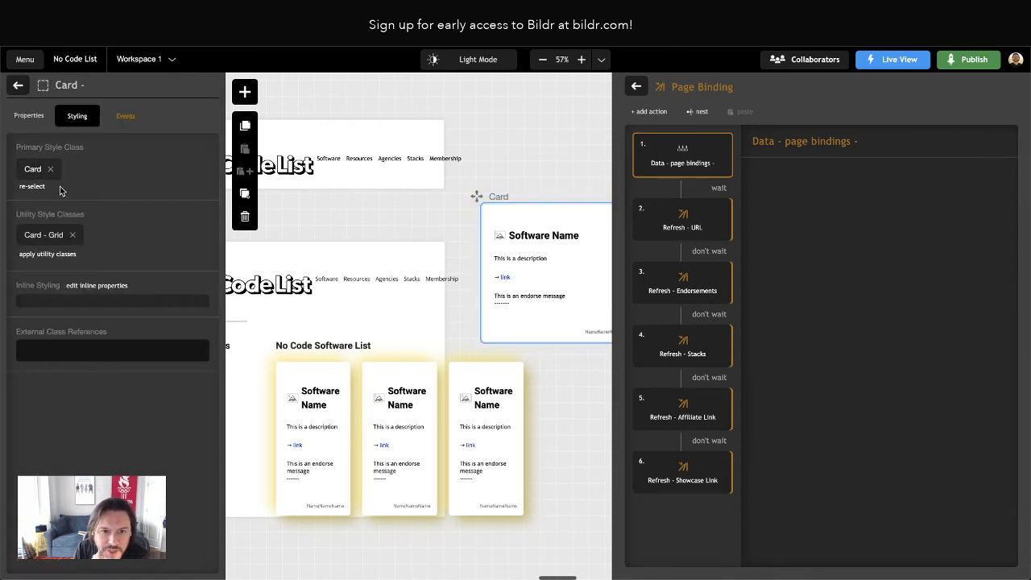
left_click(18, 87)
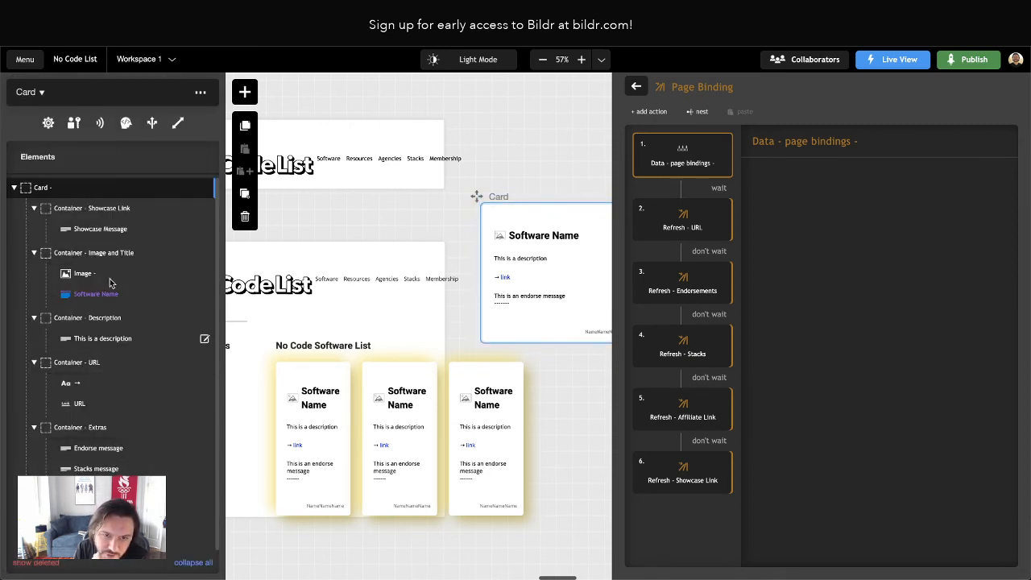
Set the top offset of the Showcase Message's Card - Showcase utility class to -1 em
left_click(105, 230)
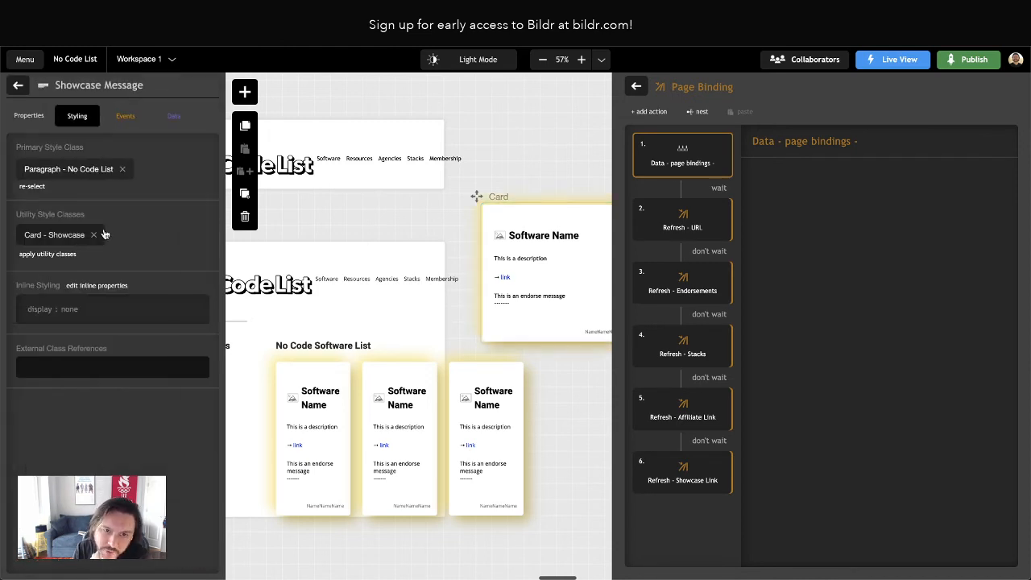
left_click(56, 234)
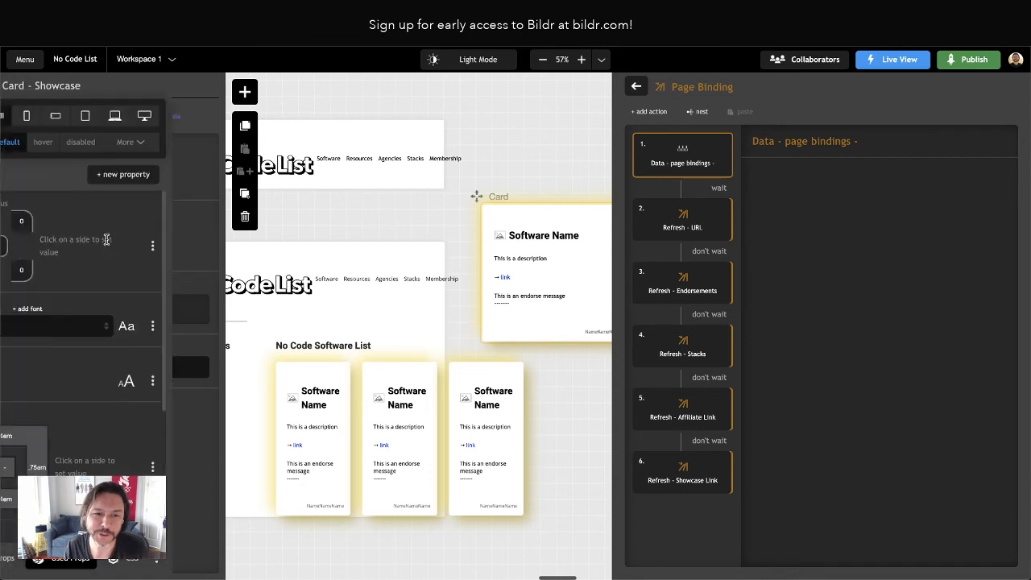
scroll(84, 383, "down", 5)
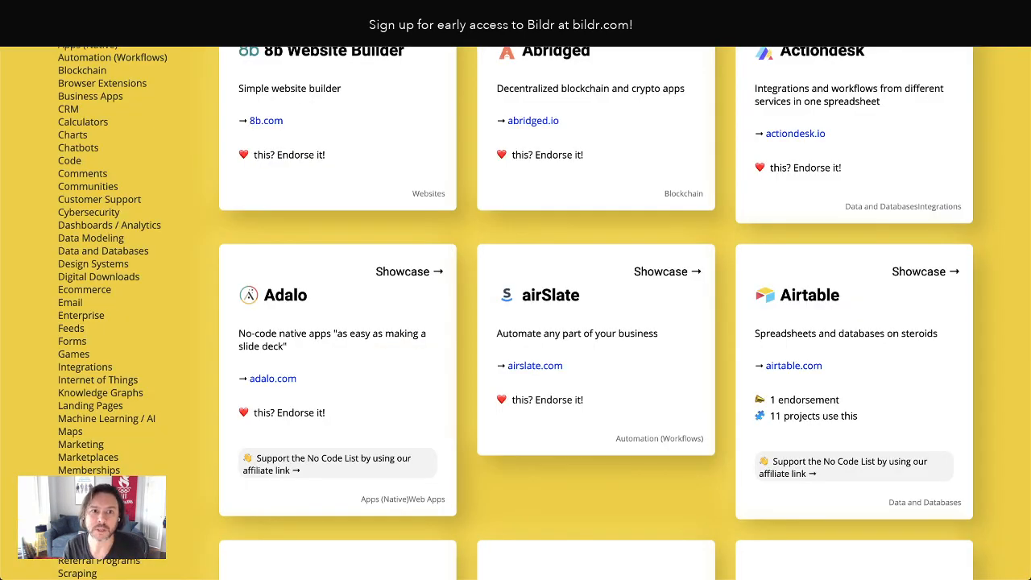
Reload the live page and check the vertical position of the cards' Showcase links
key("super+r")
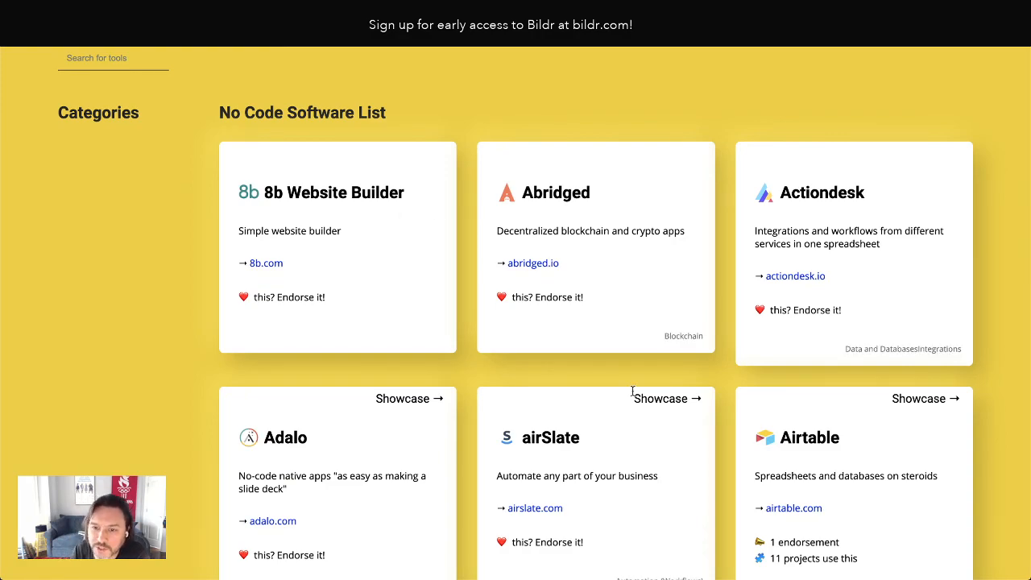
scroll(637, 394, "up", 1)
scroll(627, 381, "down", 2)
Set the top offset of the Card - Showcase class to 6 px
scroll(629, 385, "down", 1)
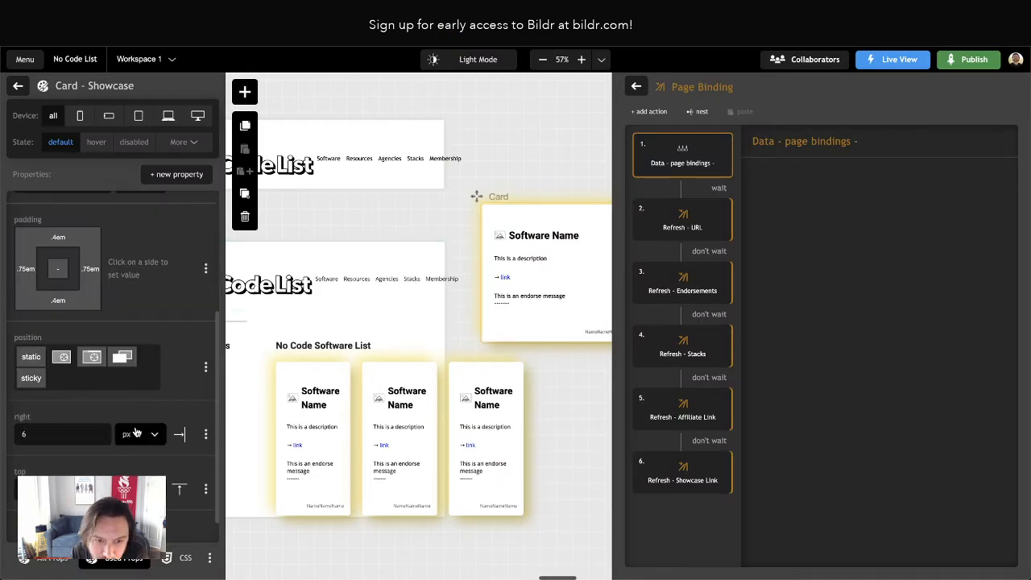
scroll(139, 403, "up", 4)
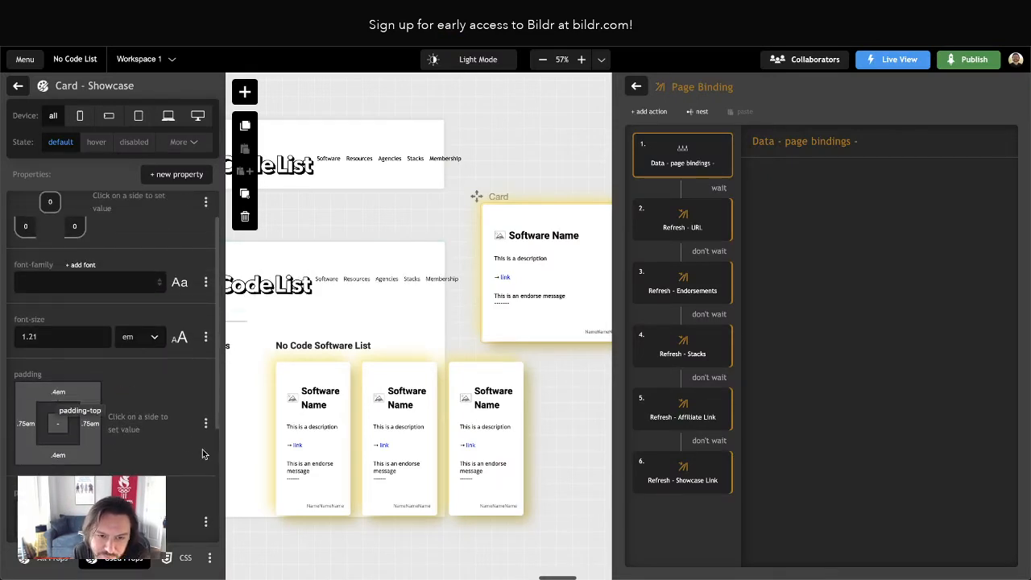
scroll(204, 453, "down", 3)
scroll(203, 453, "down", 2)
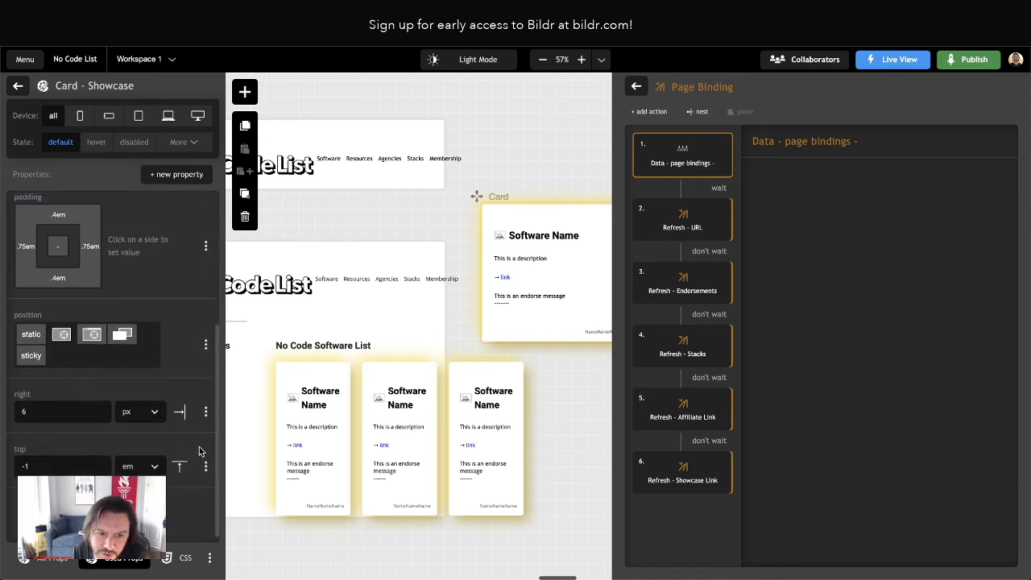
double_click(39, 466)
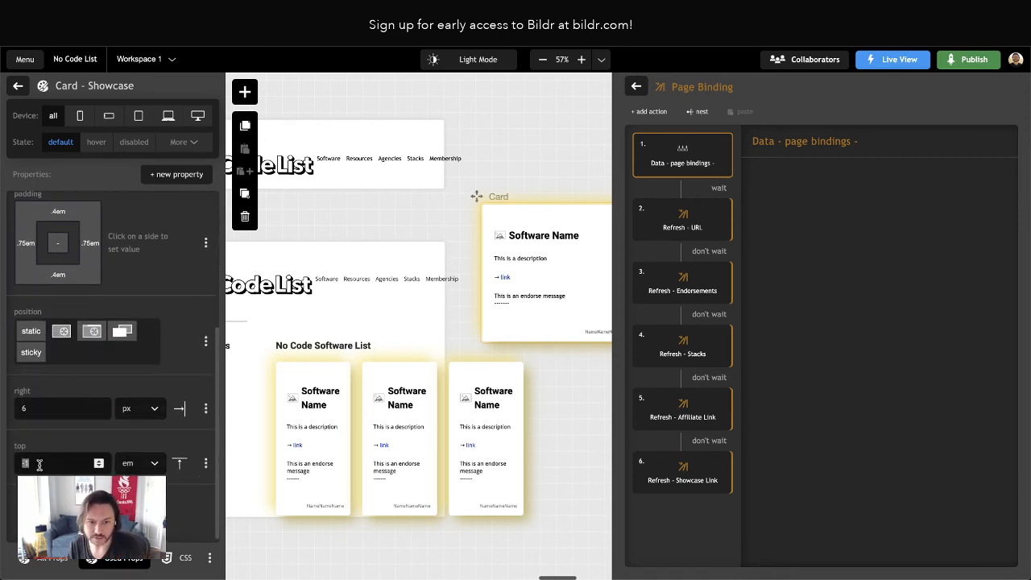
type("6")
left_click(134, 467)
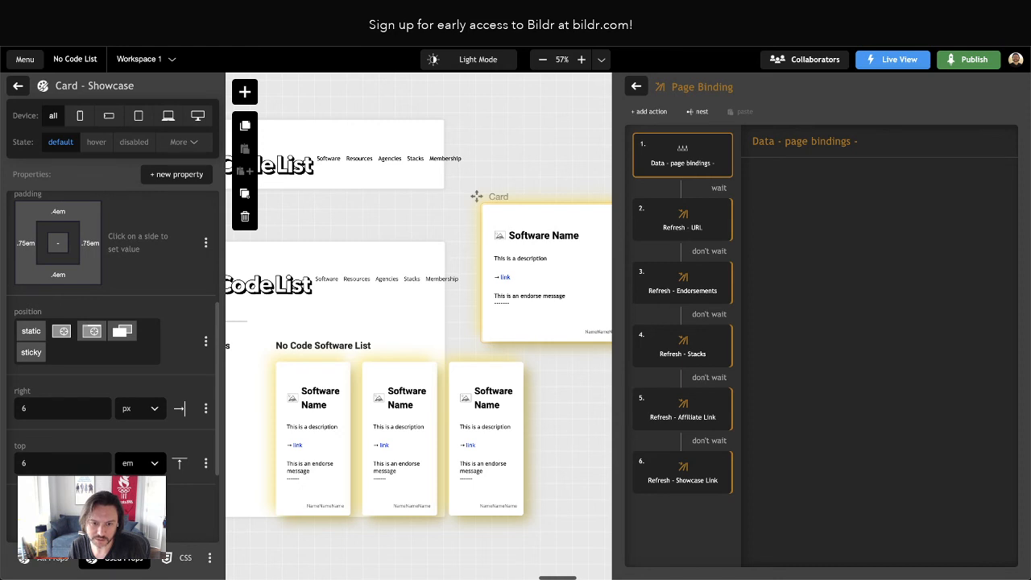
scroll(135, 477, "down", 2)
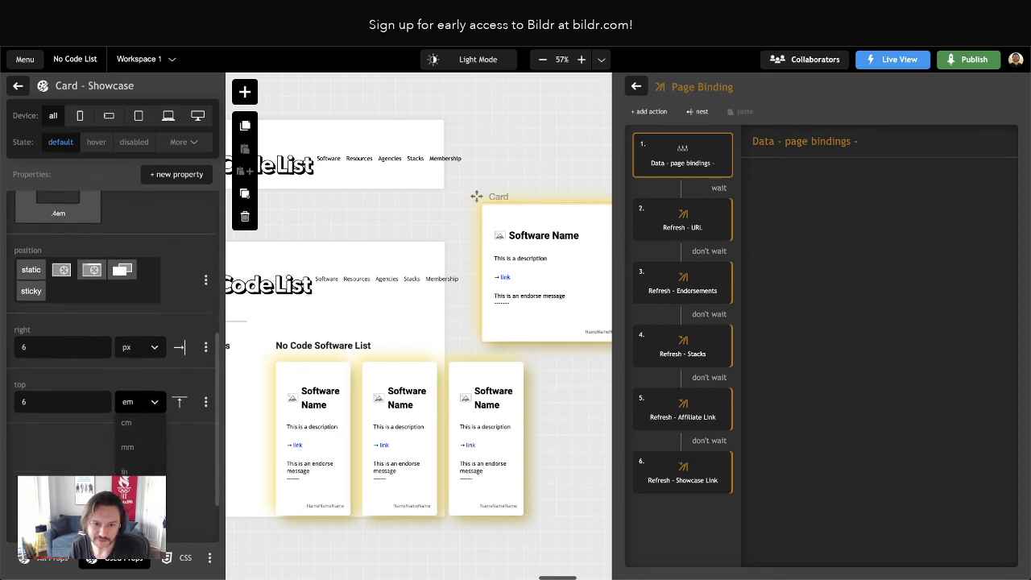
scroll(135, 477, "down", 1)
scroll(137, 432, "down", 5)
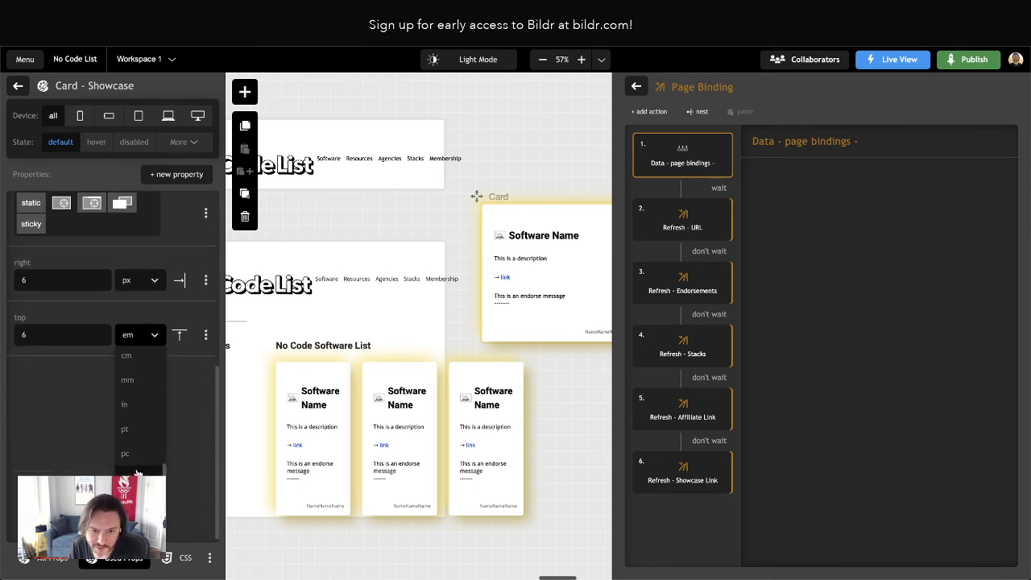
scroll(137, 433, "up", 5)
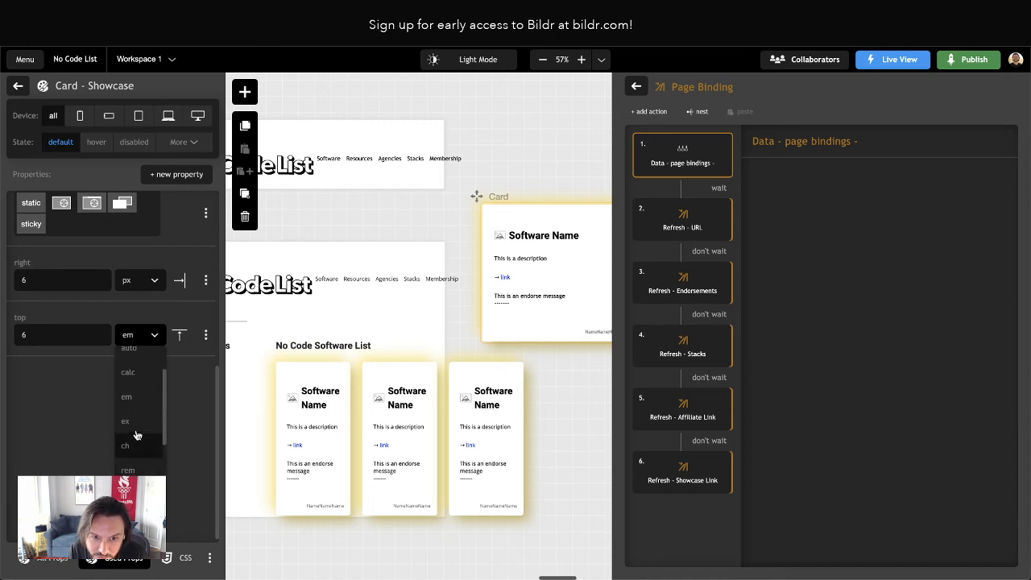
left_click(131, 360)
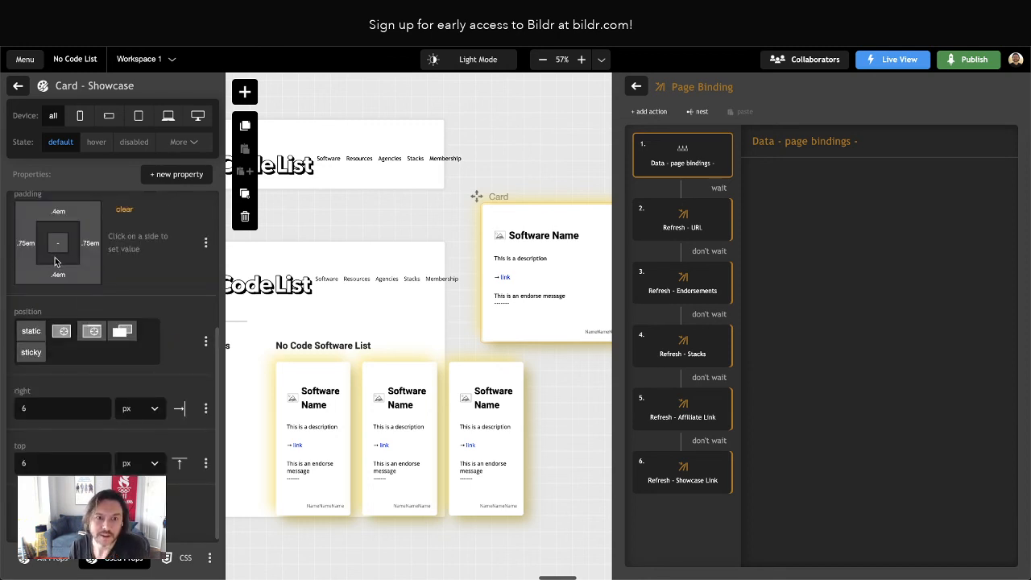
Set the Card - Showcase class's top padding to 0 em and its top offset to 0 px
left_click(61, 213)
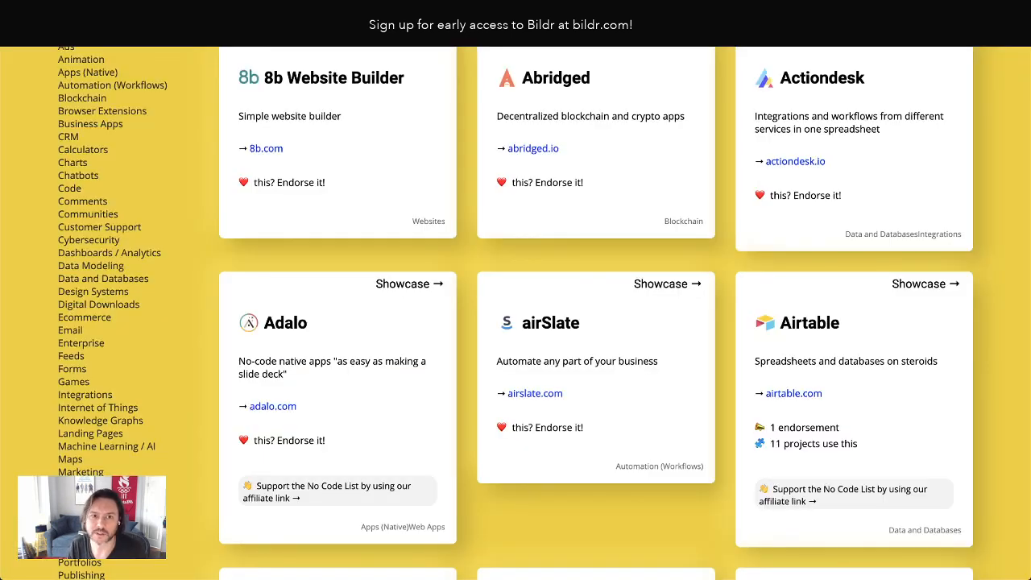
left_click(58, 35)
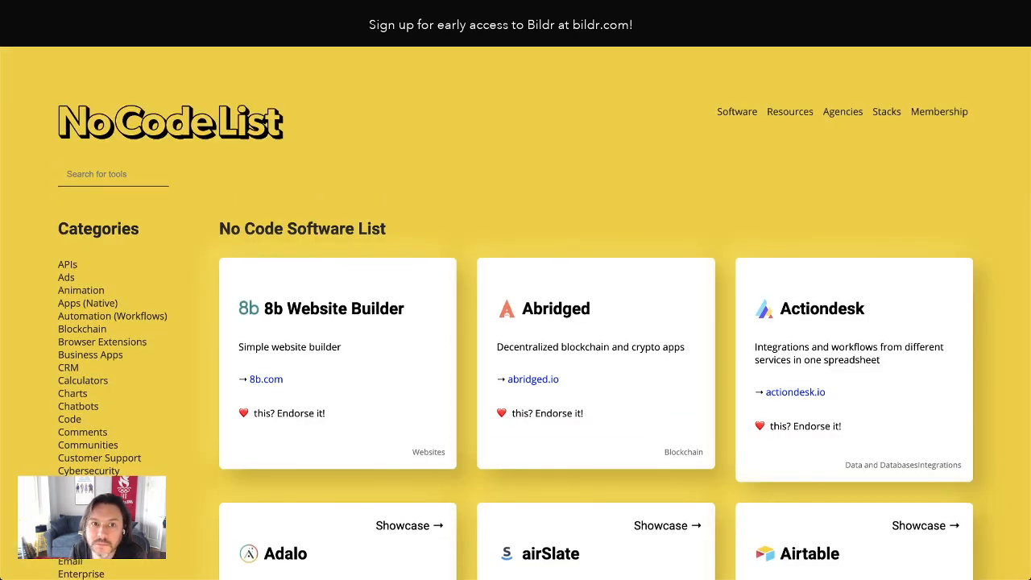
Reload the live page and check the Showcase links on the Adalo, airSlate and Airtable cards
left_click(60, 38)
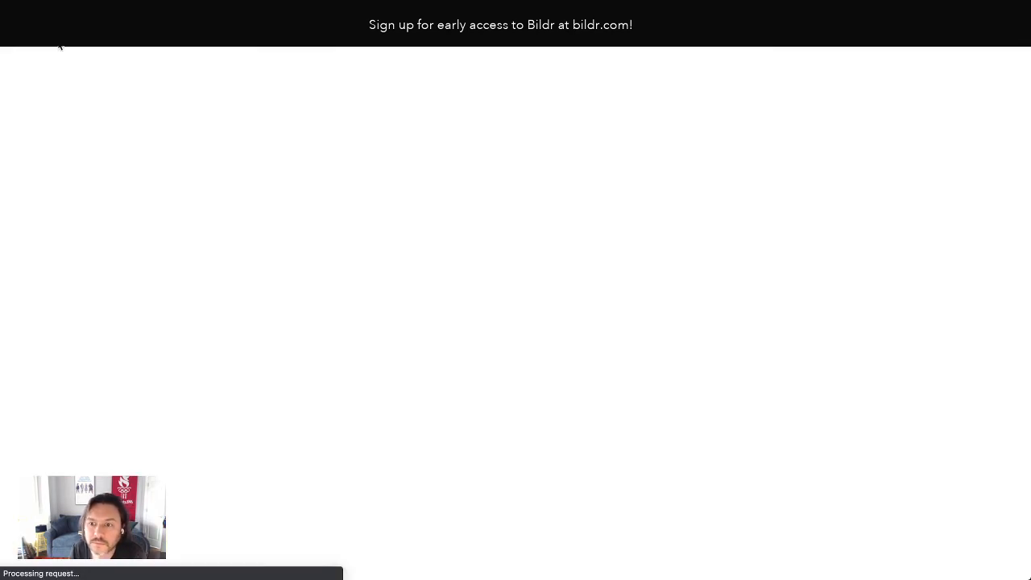
scroll(303, 257, "down", 2)
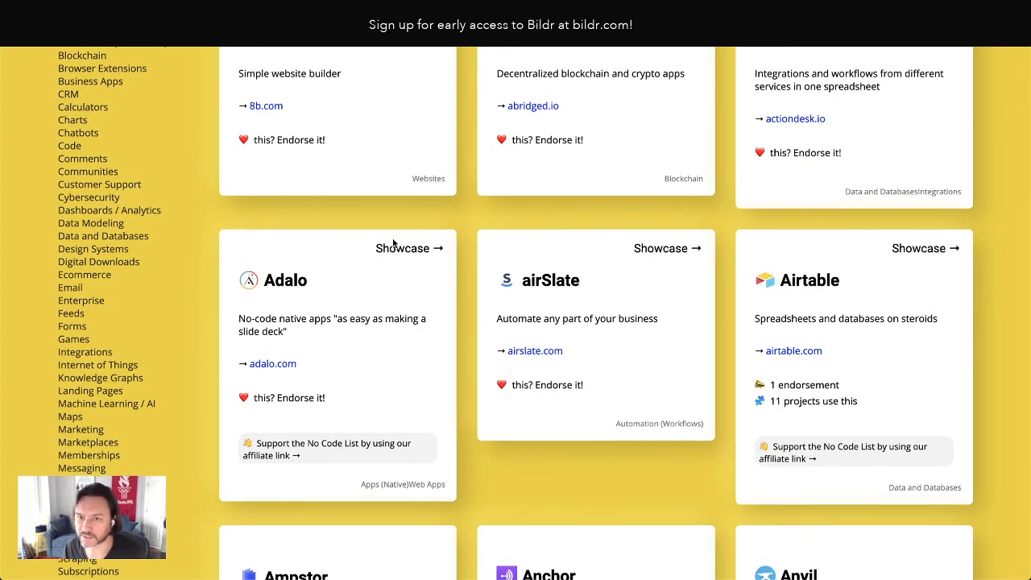
scroll(431, 303, "down", 1)
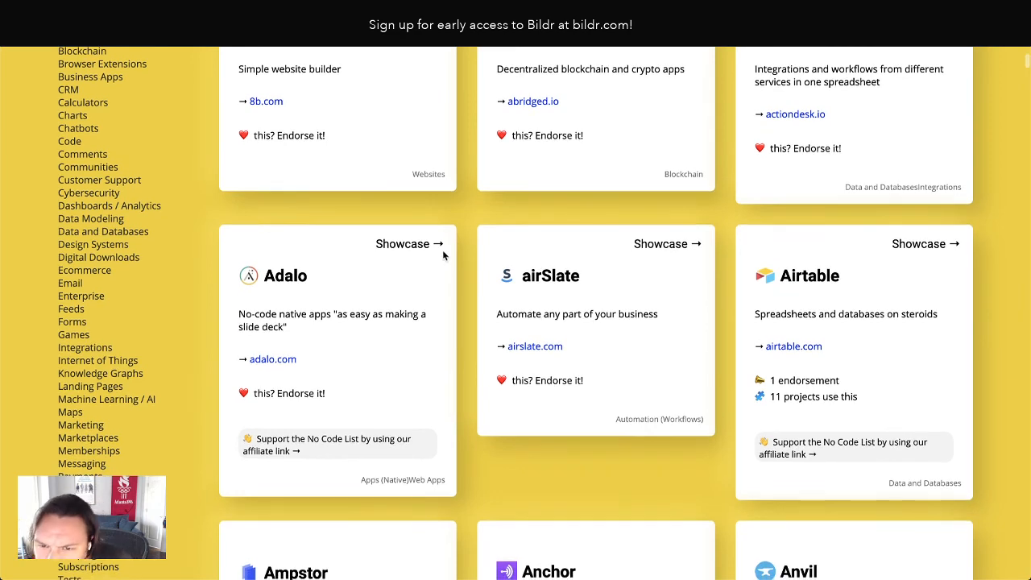
Inspect the Adalo card's Showcase link in the browser's developer tools and try a right offset of 0 in its css_311264 rule
right_click(432, 244)
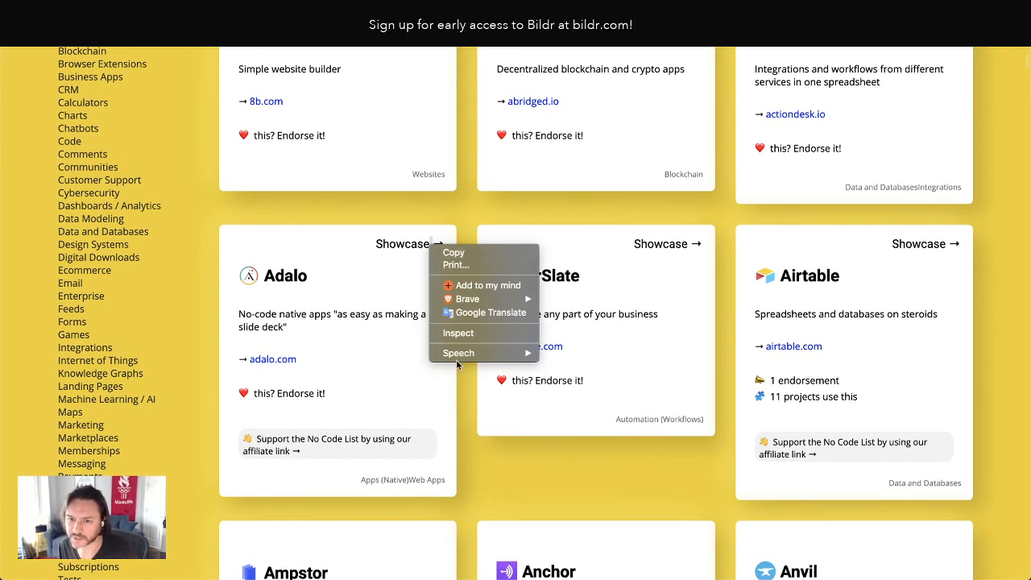
left_click(463, 335)
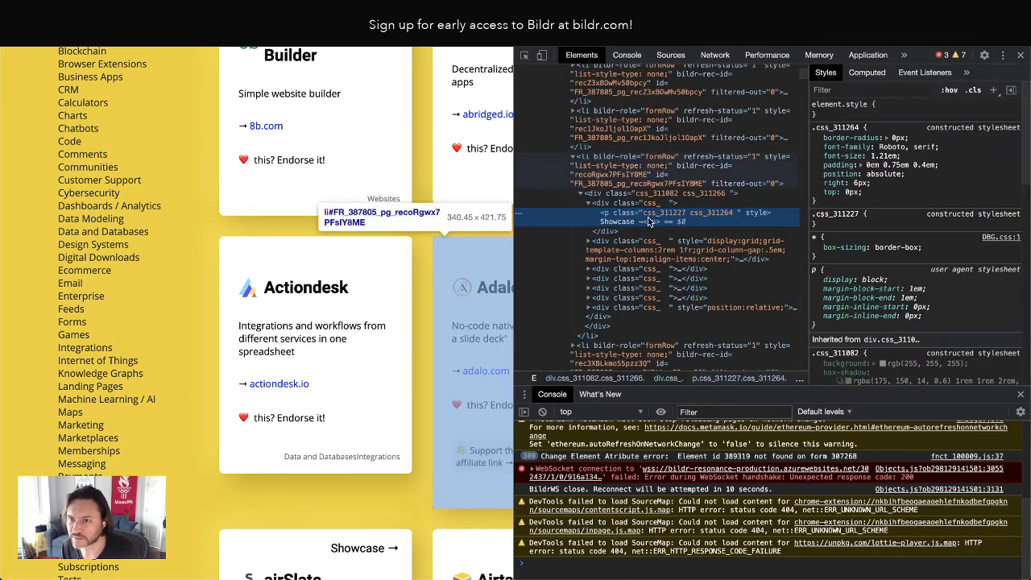
left_click(859, 183)
type("0")
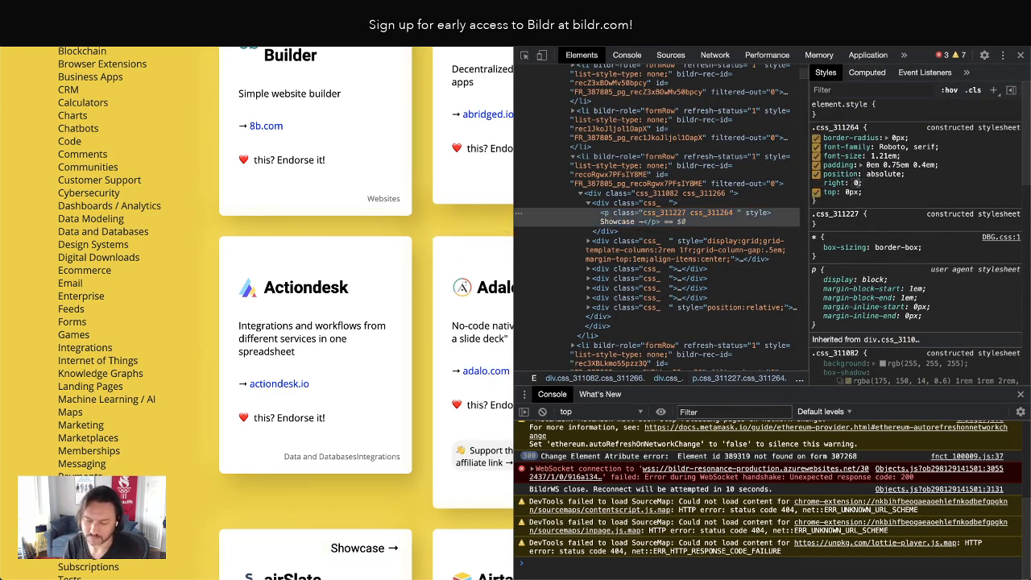
key("Return")
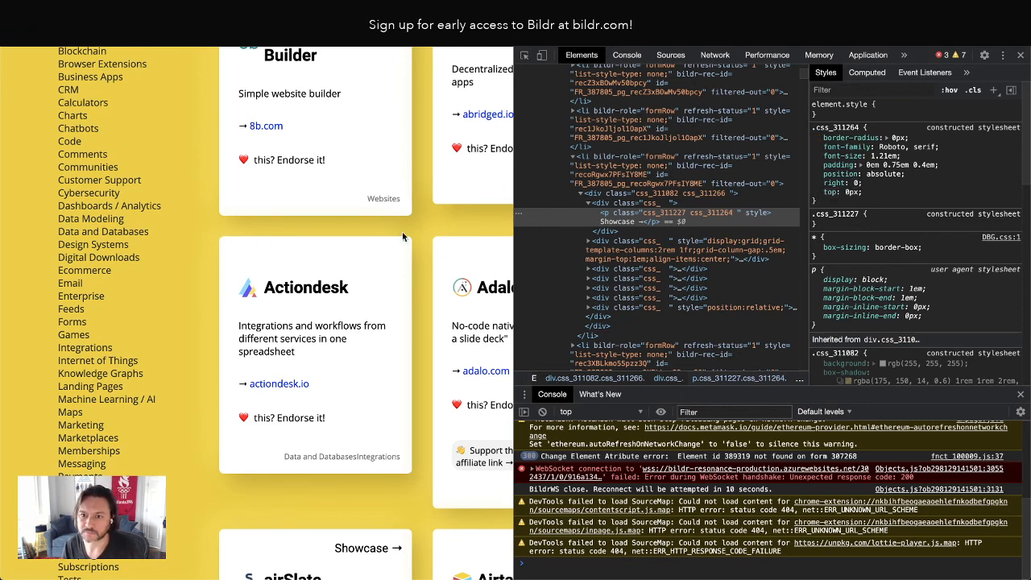
Close the developer tools and look over the Showcase links on the live page's cards at full width
left_click(1021, 55)
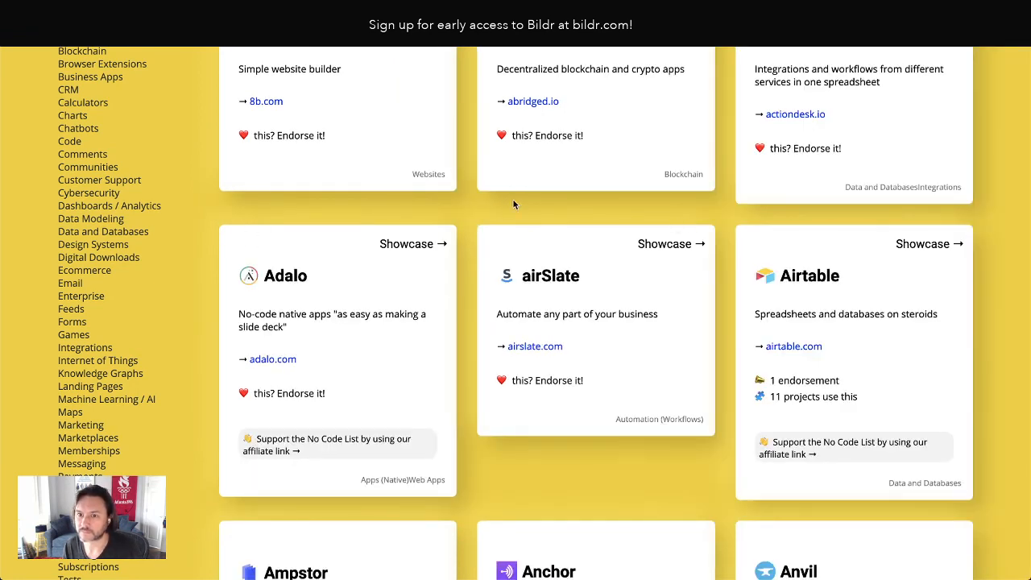
scroll(532, 201, "down", 1)
scroll(560, 196, "up", 3)
scroll(560, 196, "down", 2)
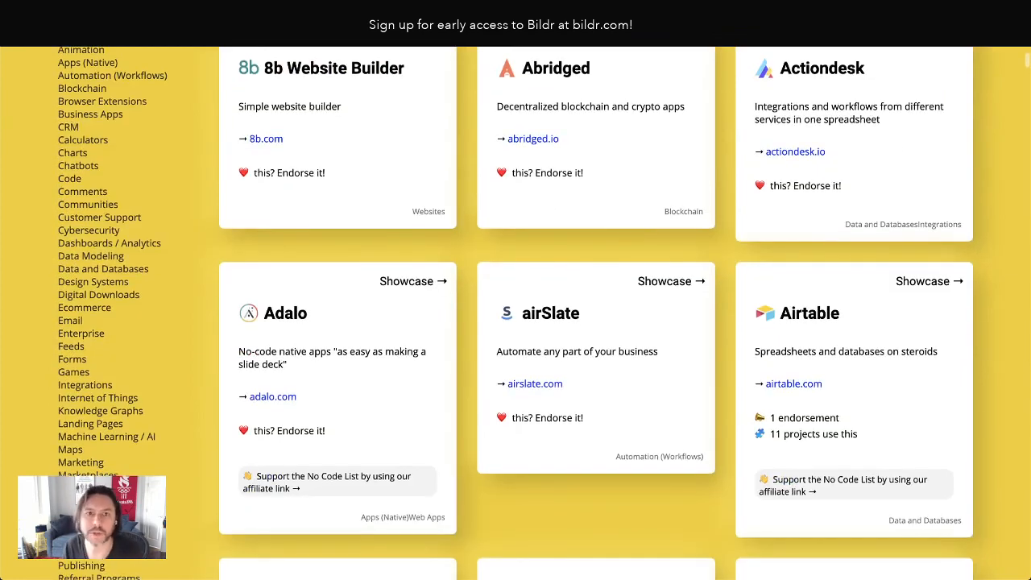
Set the right offset of the Card - Showcase class to 0 px in the Bildr editor
left_click(105, 12)
left_click(32, 411)
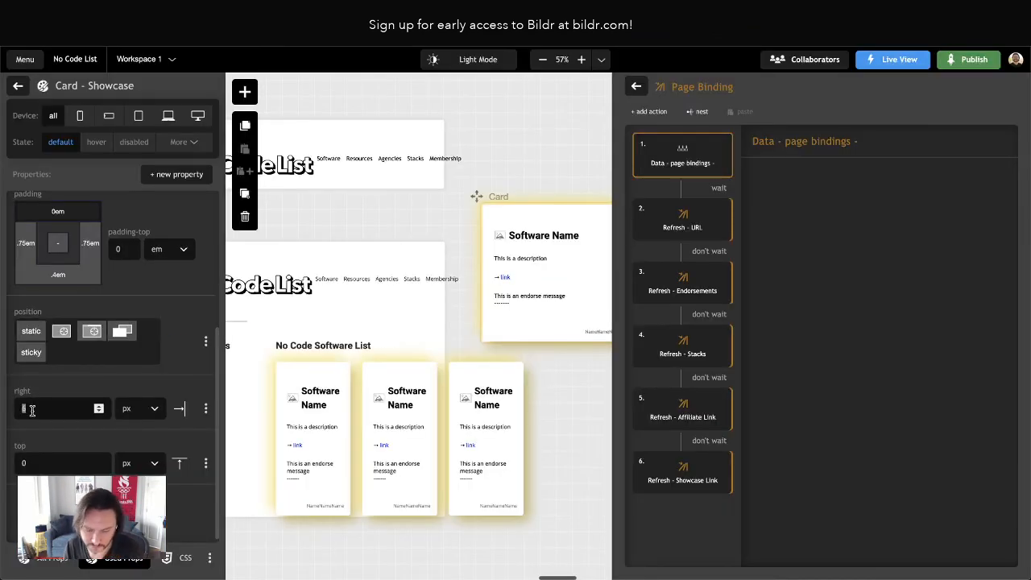
type("0")
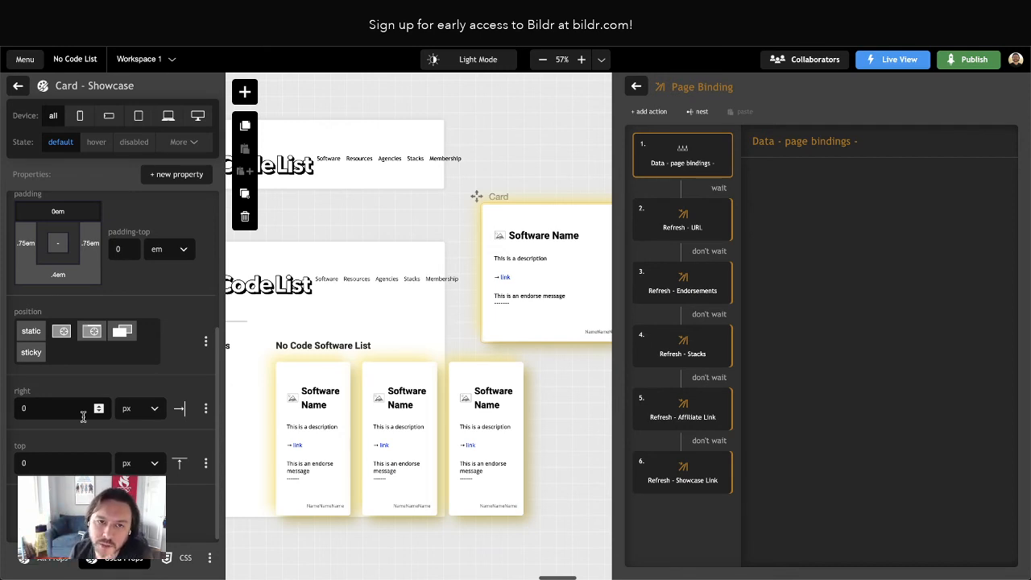
Open the Card - Categories class of the list inside the Card page's categories container and set its bottom offset to -1.5 em
left_click(18, 87)
left_click(16, 87)
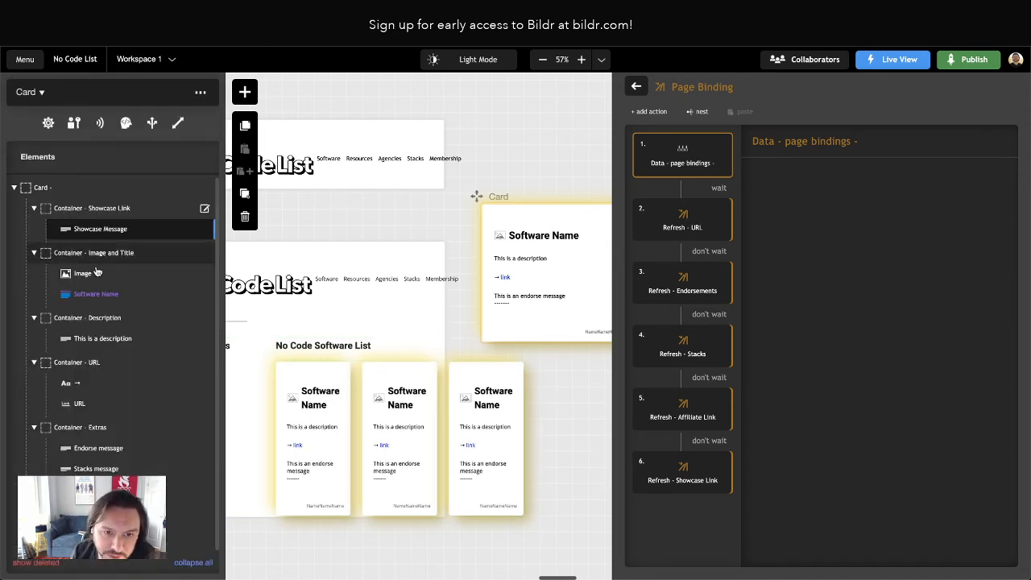
scroll(108, 440, "down", 1)
left_click(108, 515)
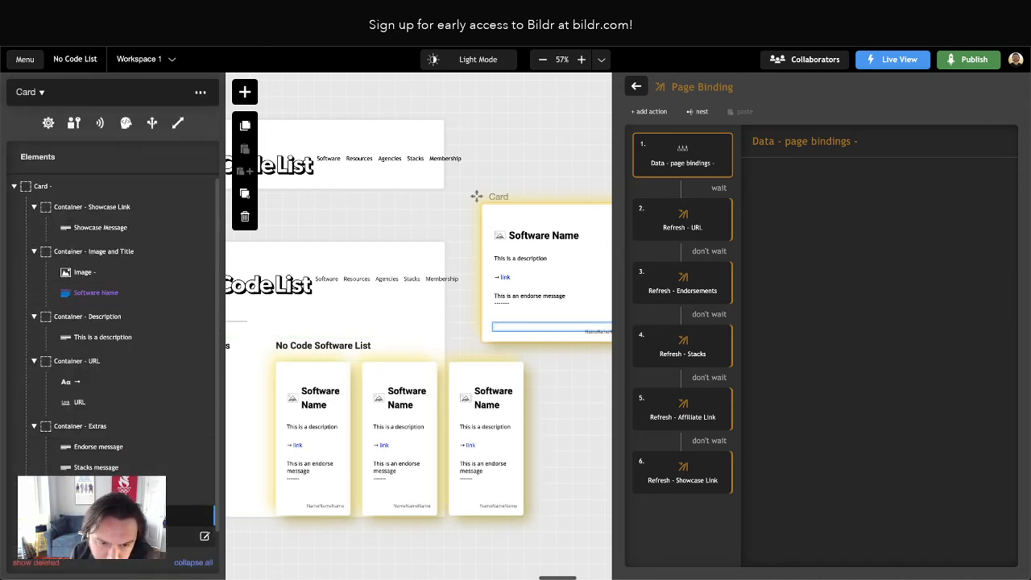
double_click(113, 536)
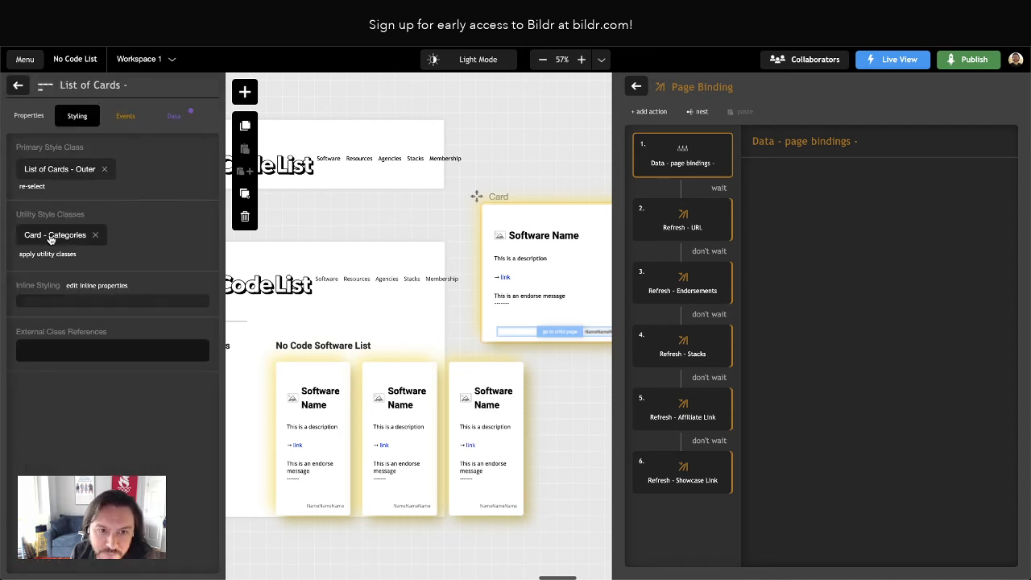
left_click(50, 238)
scroll(160, 319, "down", 2)
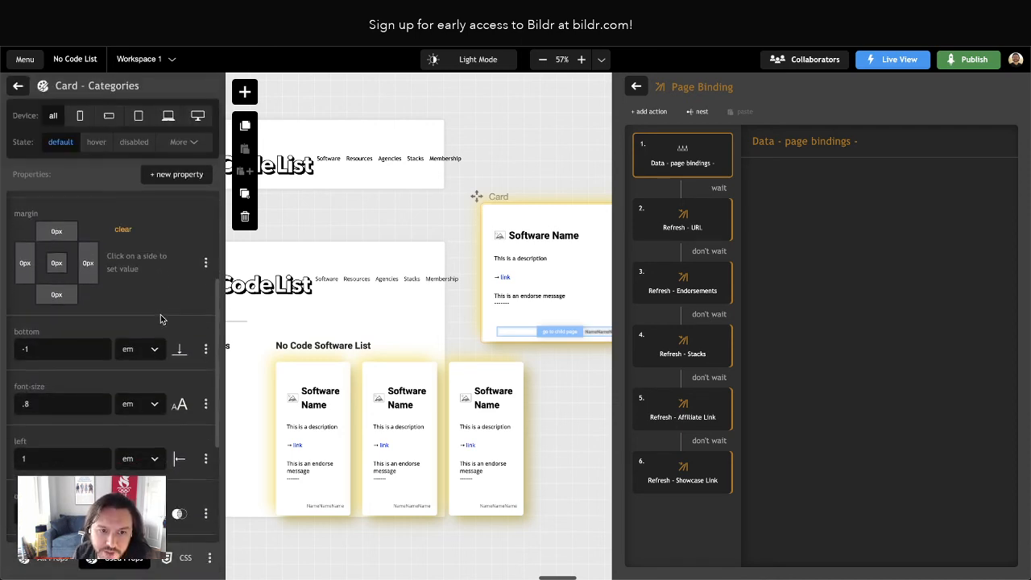
scroll(160, 320, "down", 3)
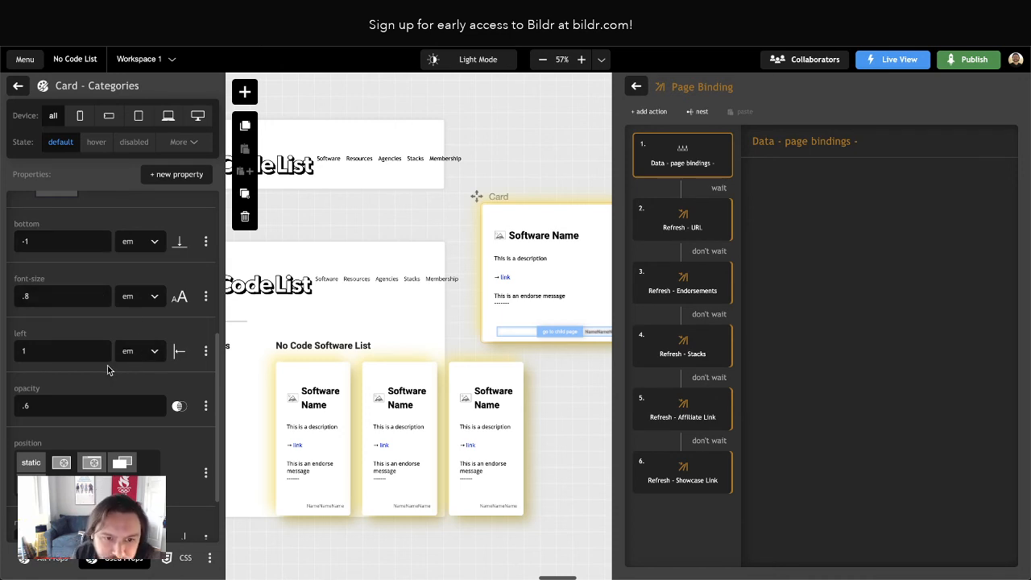
scroll(106, 366, "down", 2)
scroll(102, 319, "up", 4)
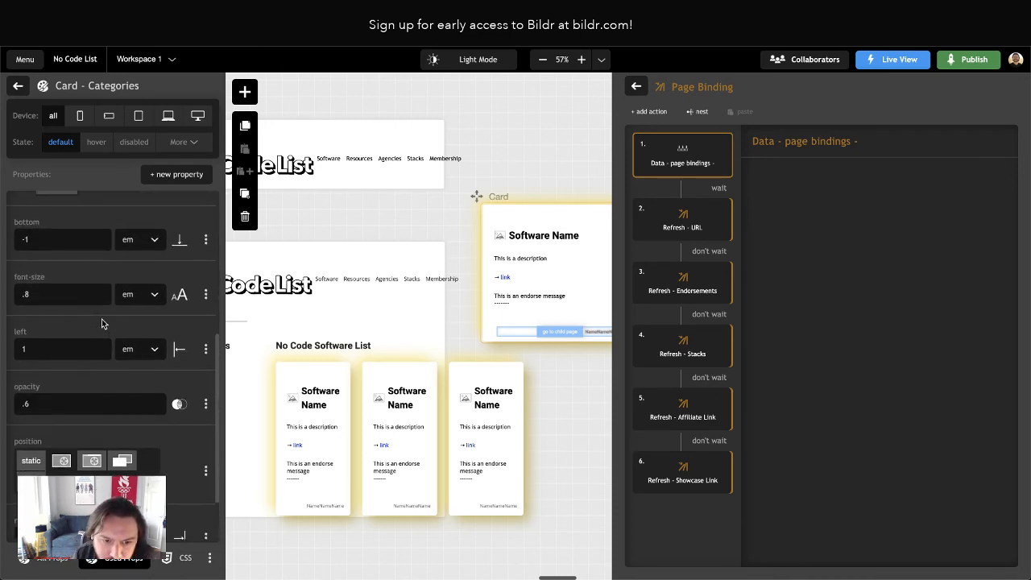
scroll(101, 319, "down", 2)
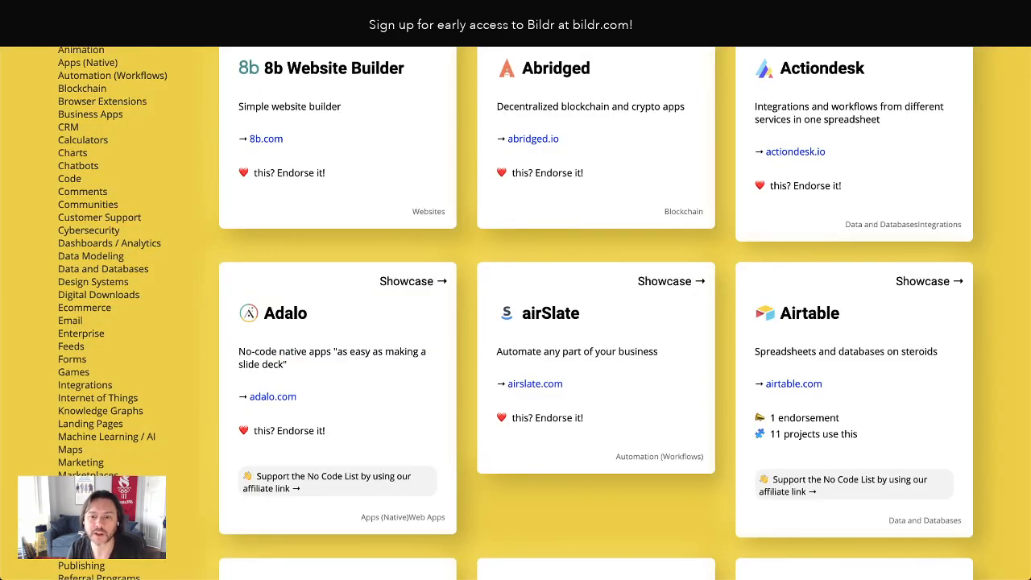
Reload the live page and check the position of the category labels along the cards' lower edges
key("super+r")
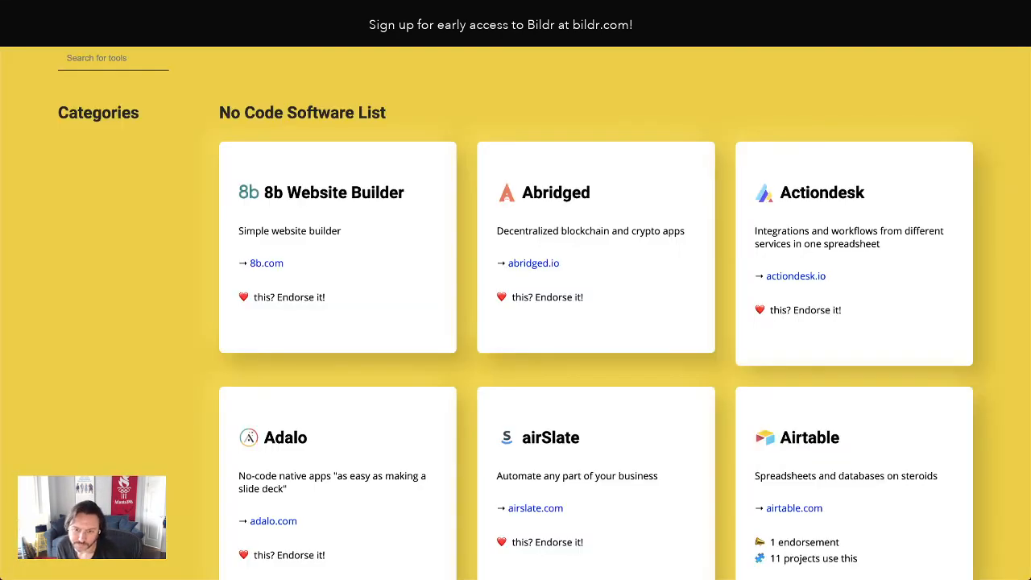
scroll(528, 419, "down", 3)
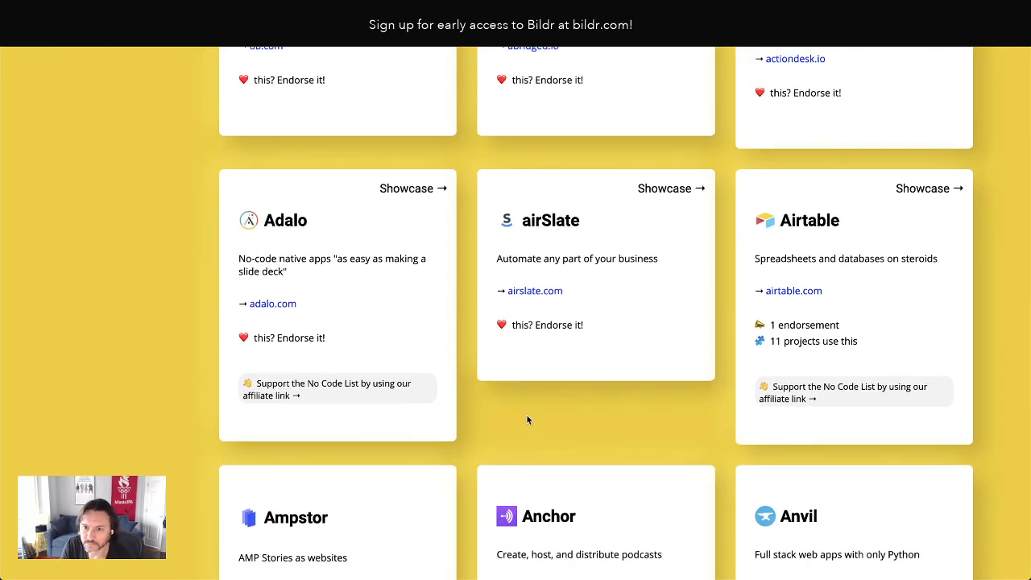
scroll(543, 464, "down", 4)
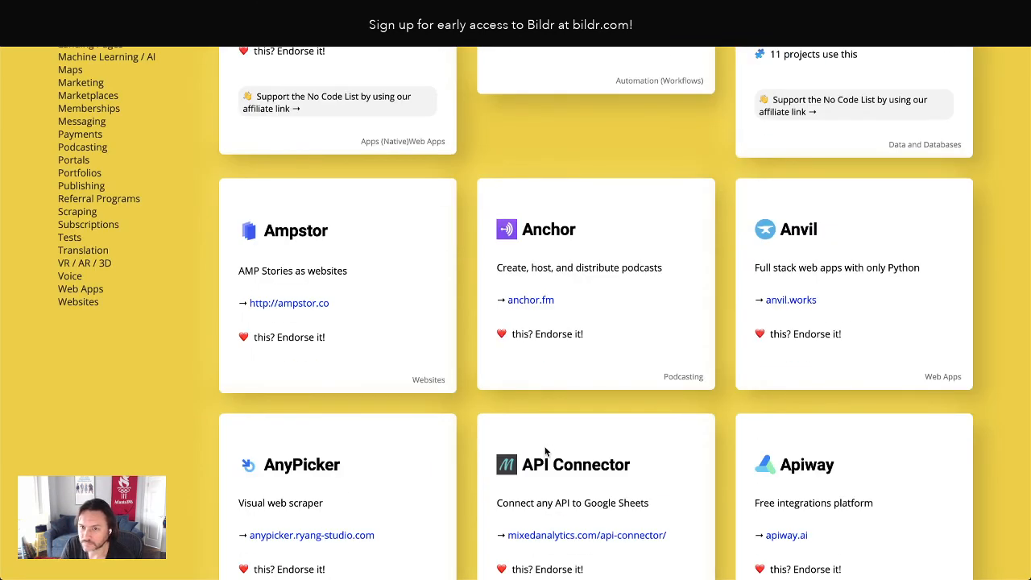
scroll(556, 463, "up", 3)
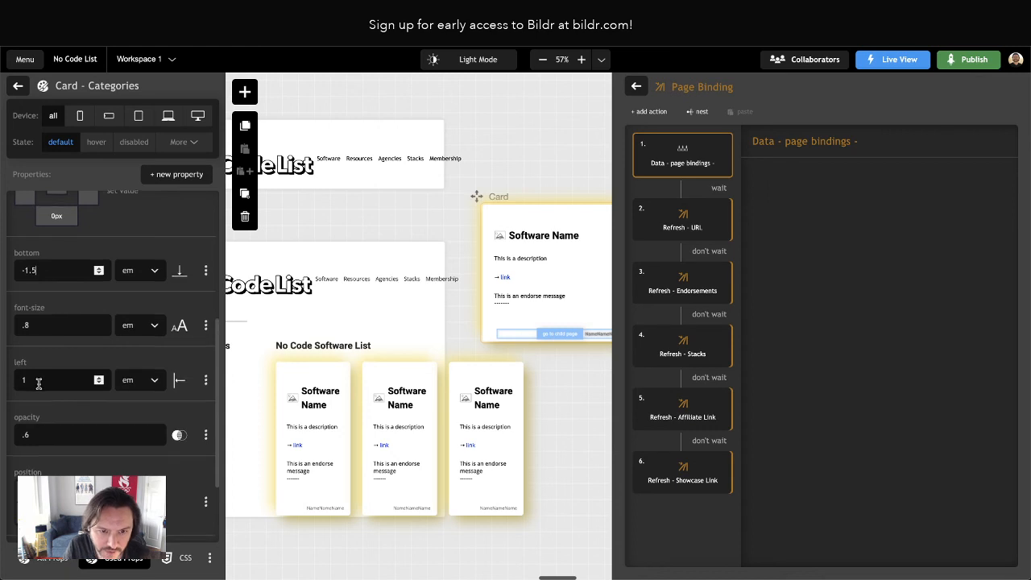
Set the right and left offsets of the Card - Categories class to 0 em
left_click(34, 387)
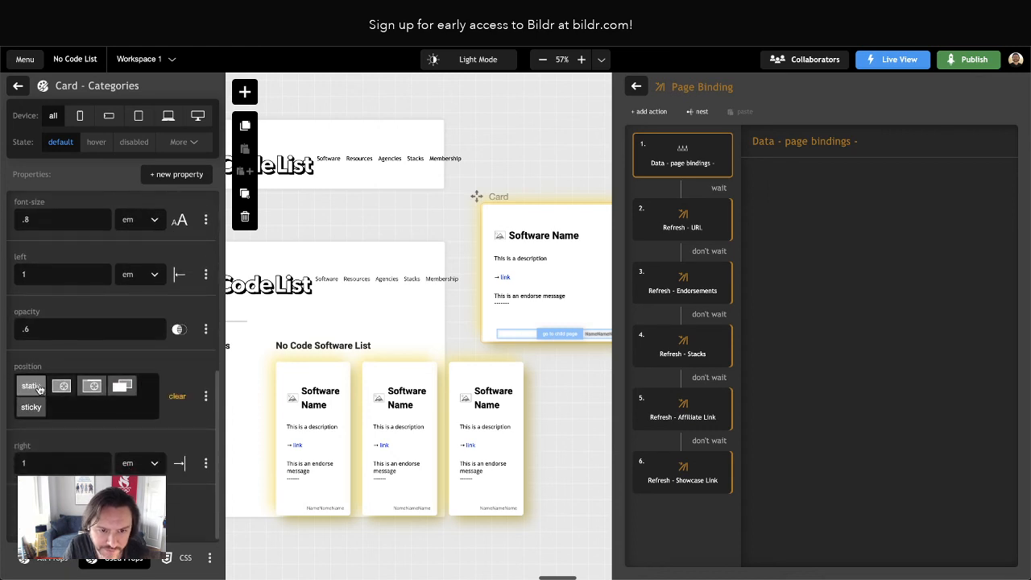
double_click(32, 466)
type("0")
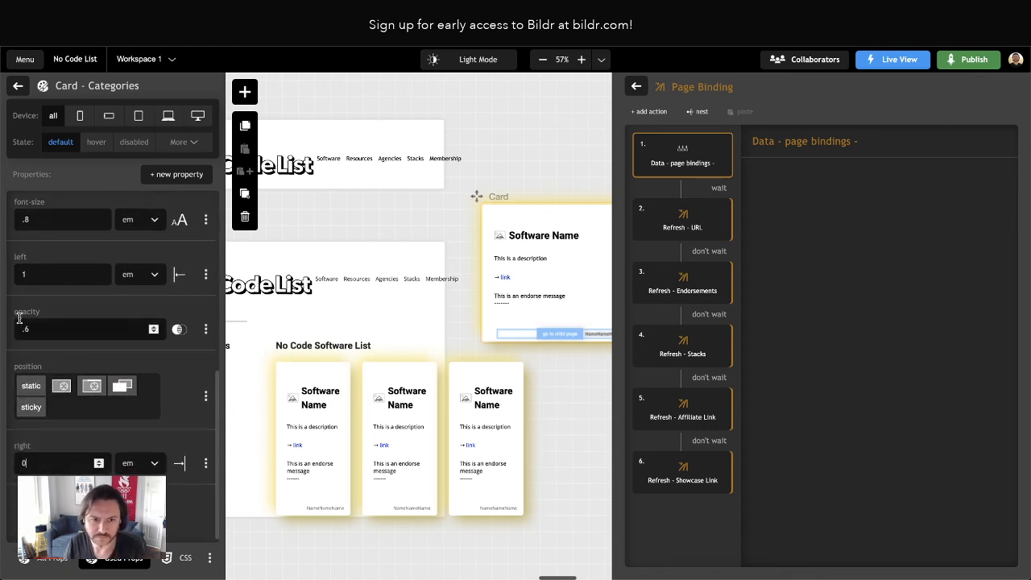
double_click(28, 275)
type("0")
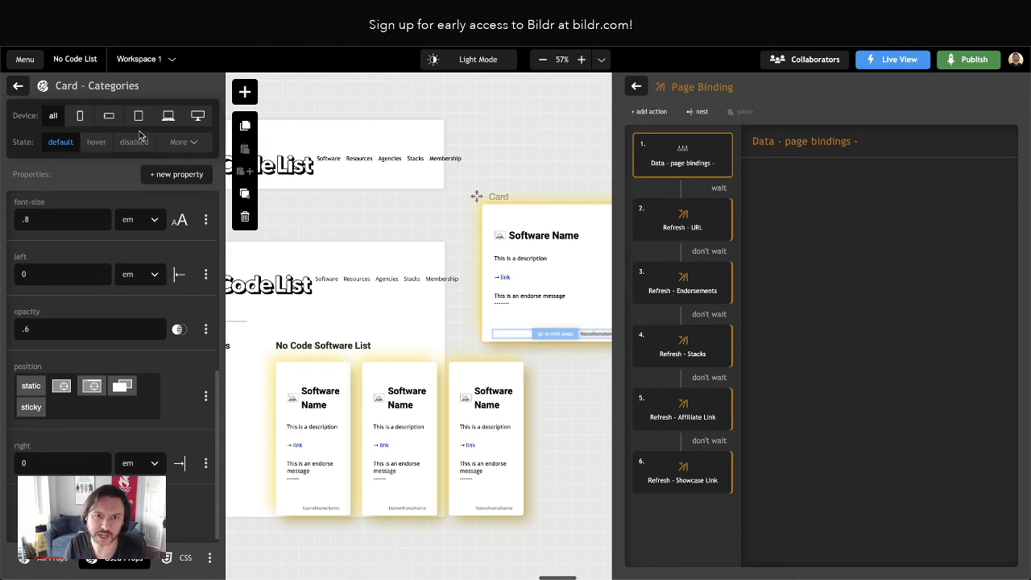
Reload the live page and check the category labels' horizontal position on the cards
key("ctrl+Tab")
key("super+r")
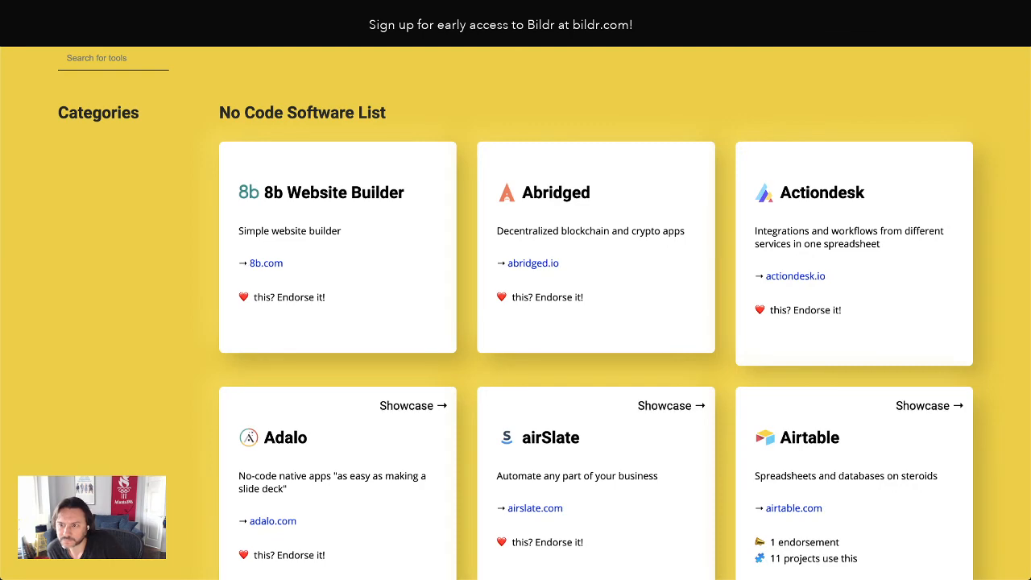
scroll(374, 228, "down", 1)
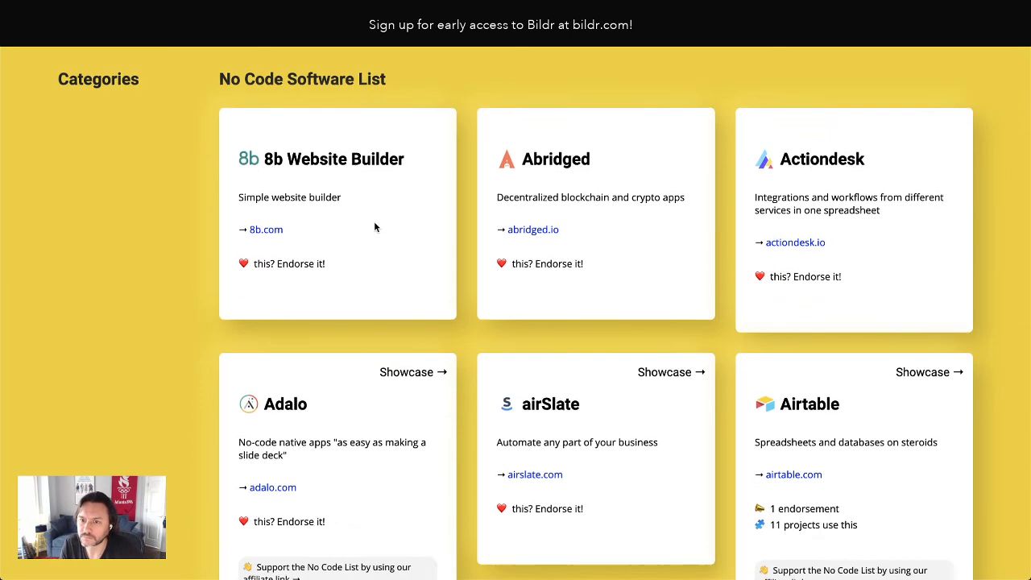
scroll(365, 234, "down", 4)
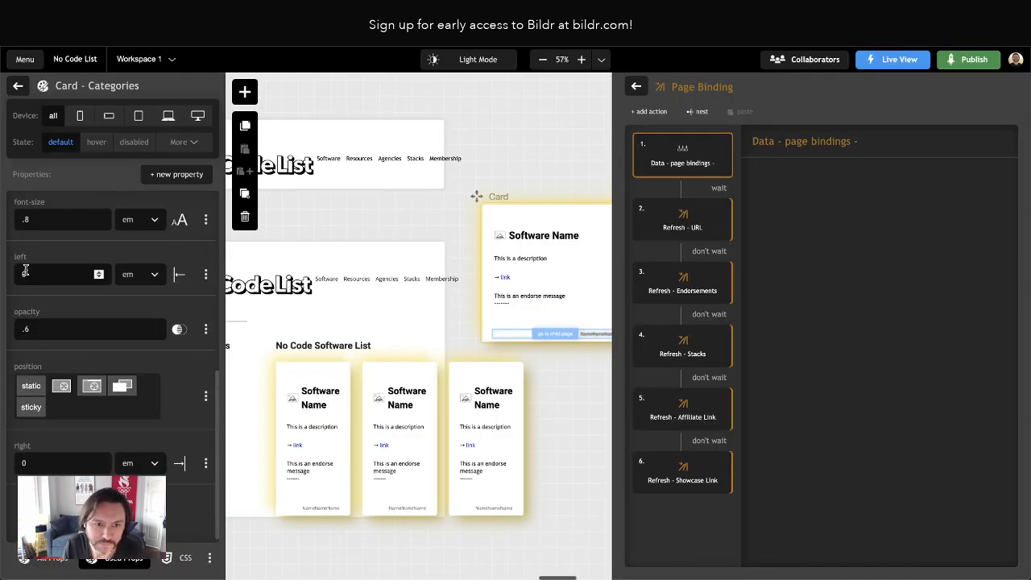
Set the Card - Categories class's left offset to 1 em and right offset to .5 em, and review the live cards
left_click(42, 465)
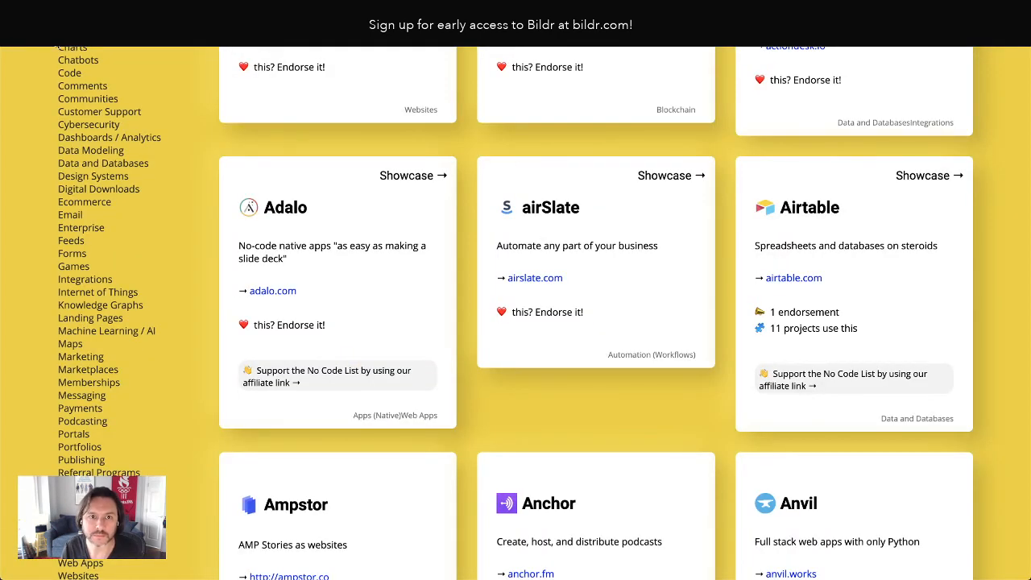
left_click(55, 39)
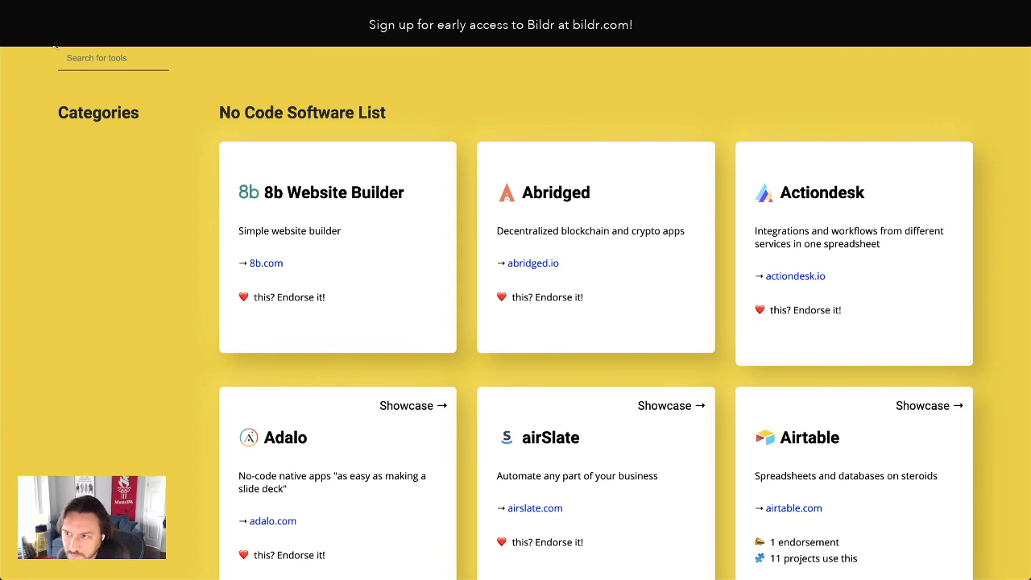
scroll(405, 358, "down", 3)
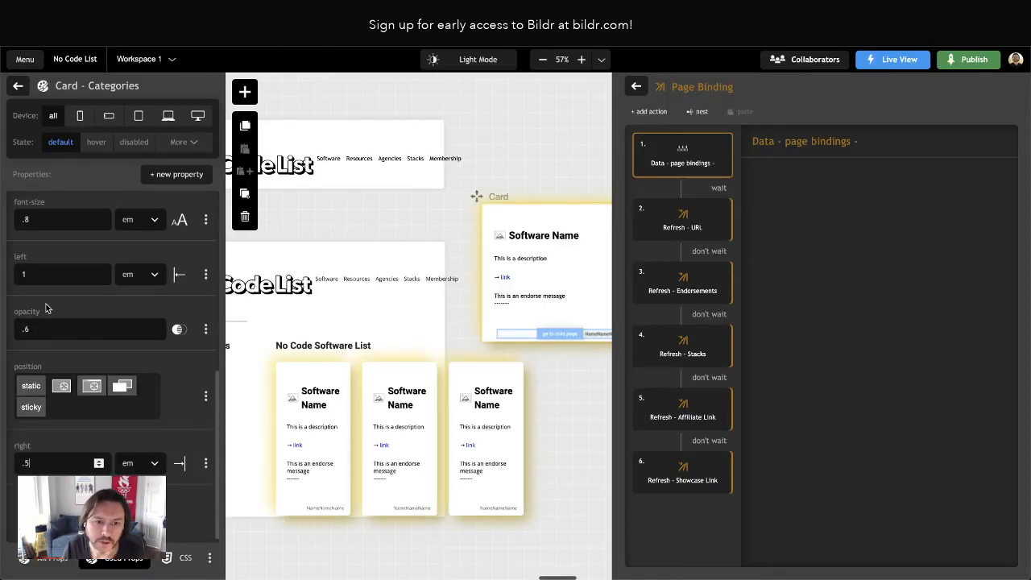
Set the left offset of the Card - Categories class to .5 em and review the category labels on the live page
type("1")
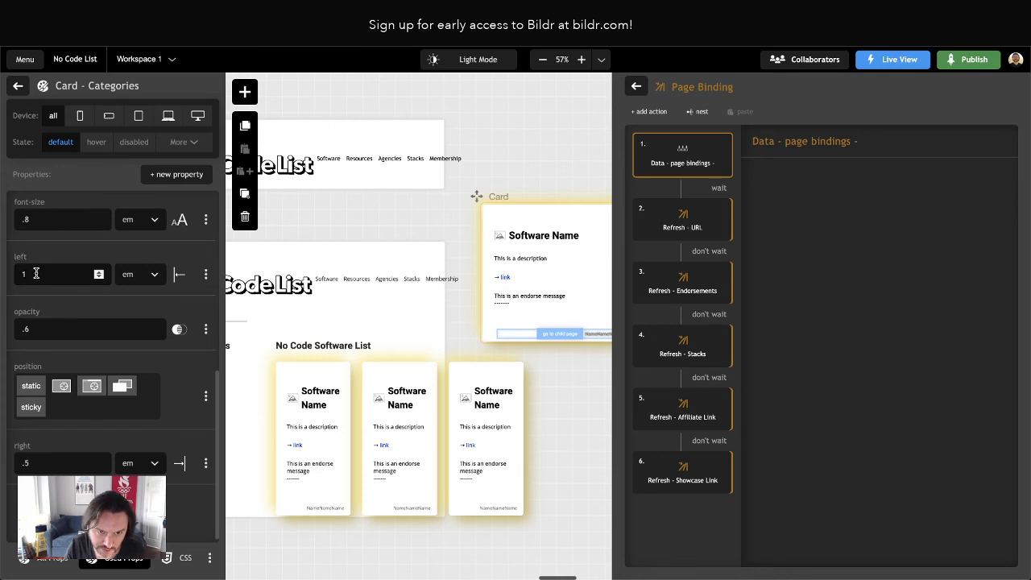
type(".5")
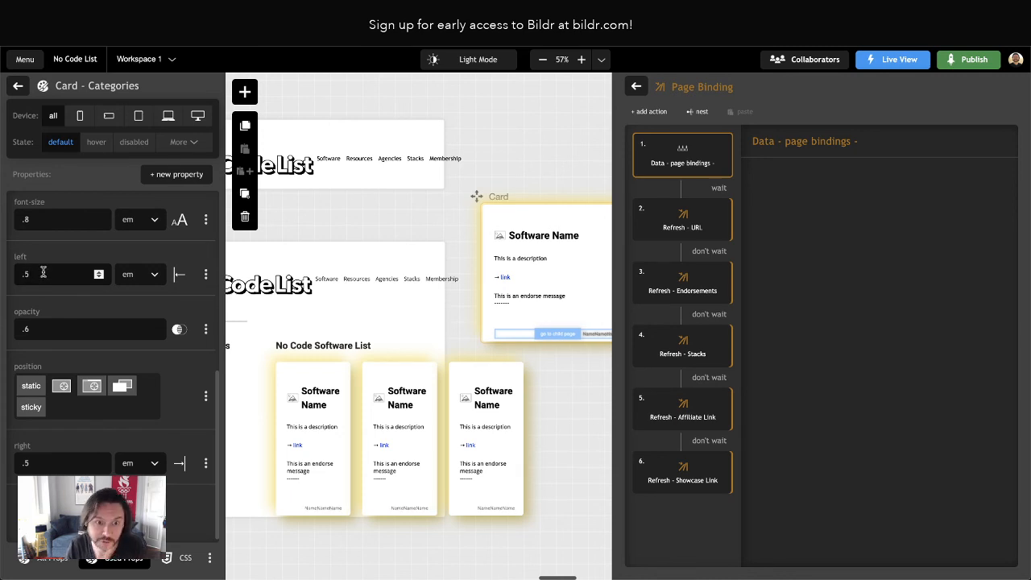
scroll(550, 395, "right", 5)
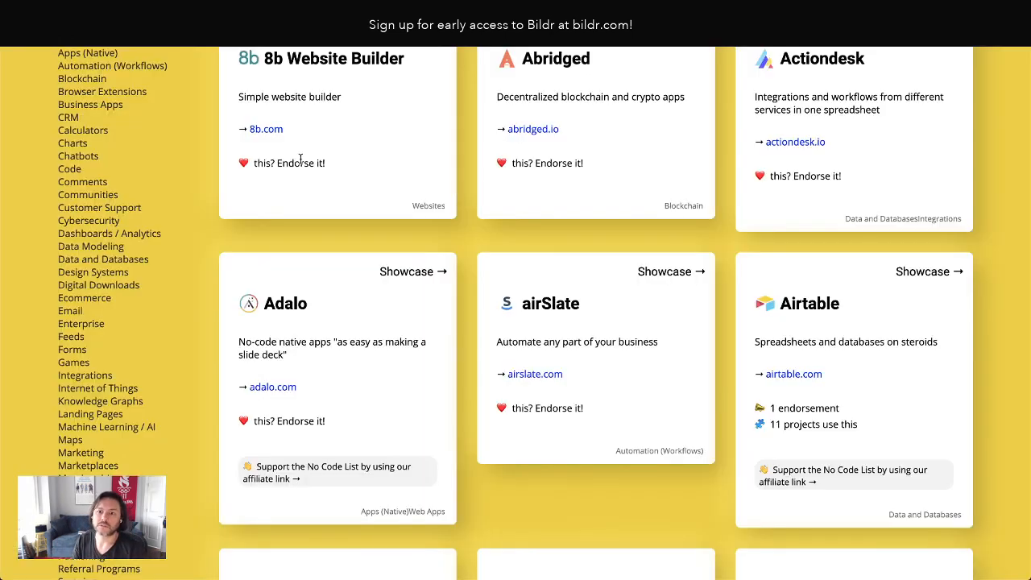
scroll(412, 234, "up", 2)
scroll(413, 235, "down", 2)
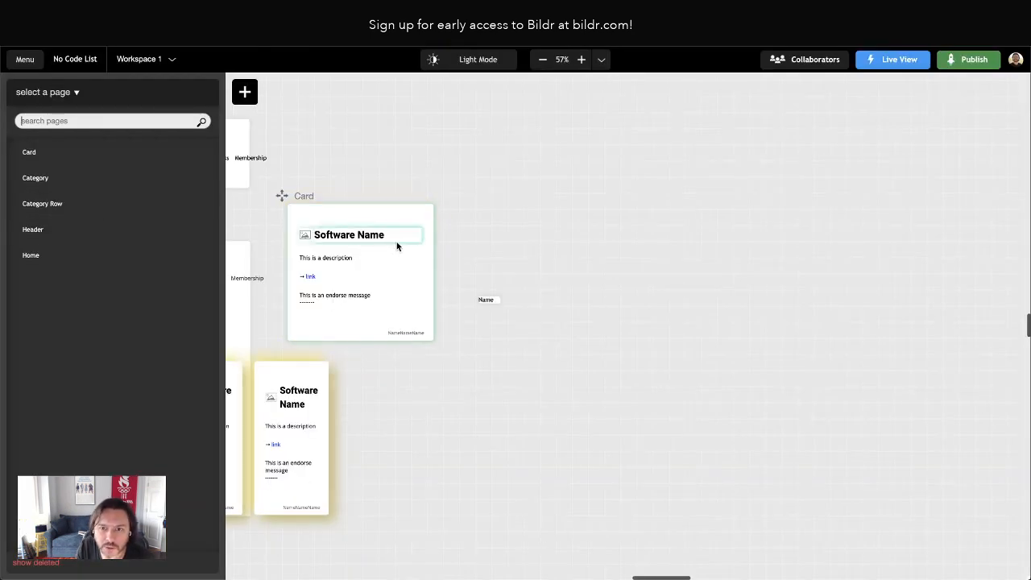
Add an align-items property to the Cards class of the Home page's Main Software List and set it to stretch
left_click(404, 249)
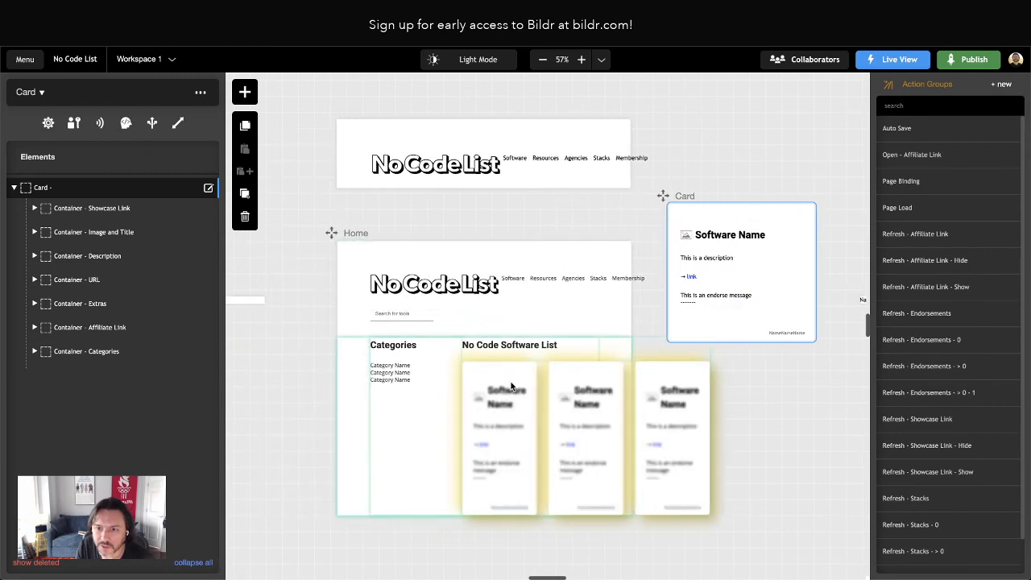
left_click(499, 368)
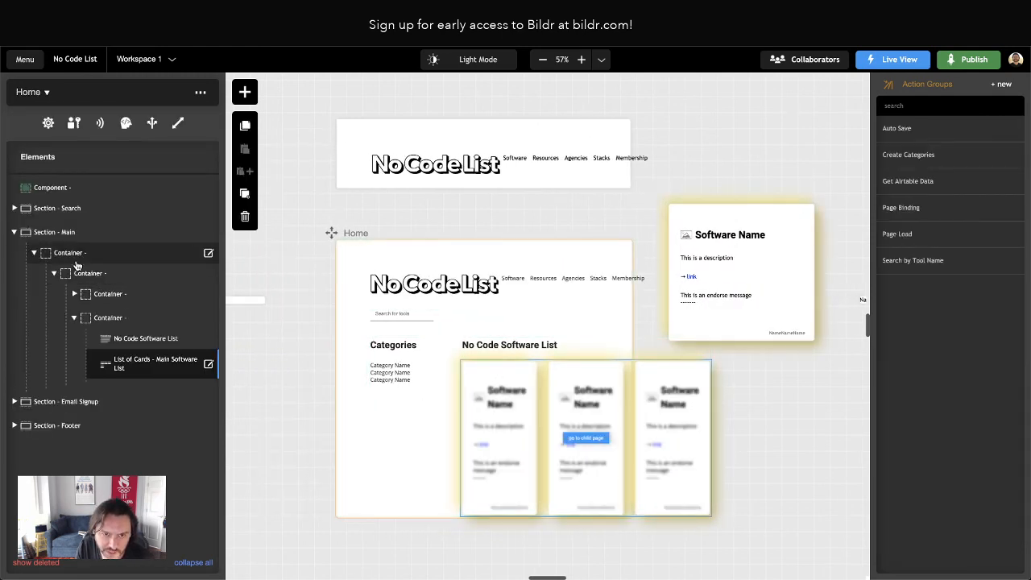
left_click(135, 366)
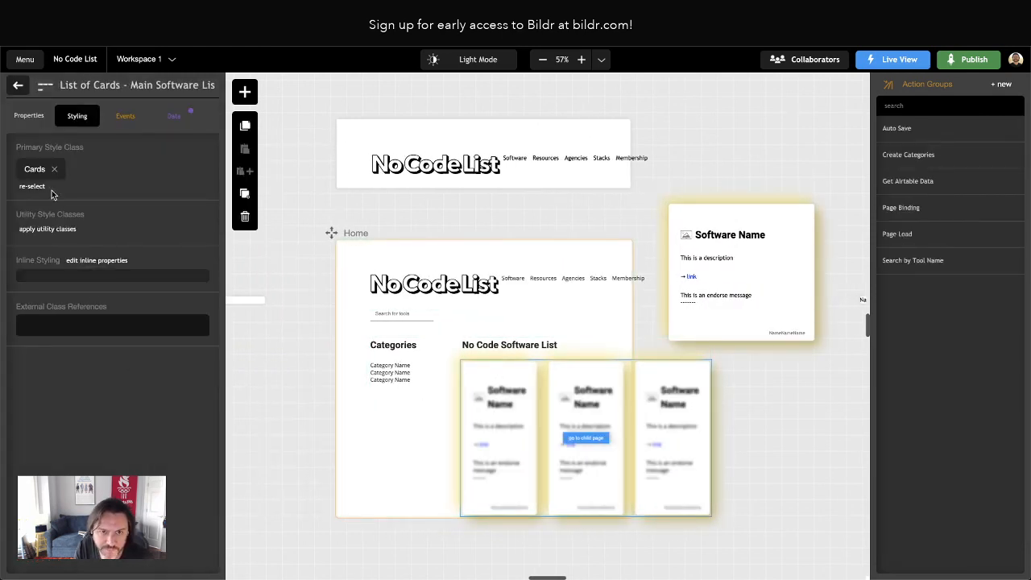
left_click(32, 172)
scroll(145, 322, "down", 5)
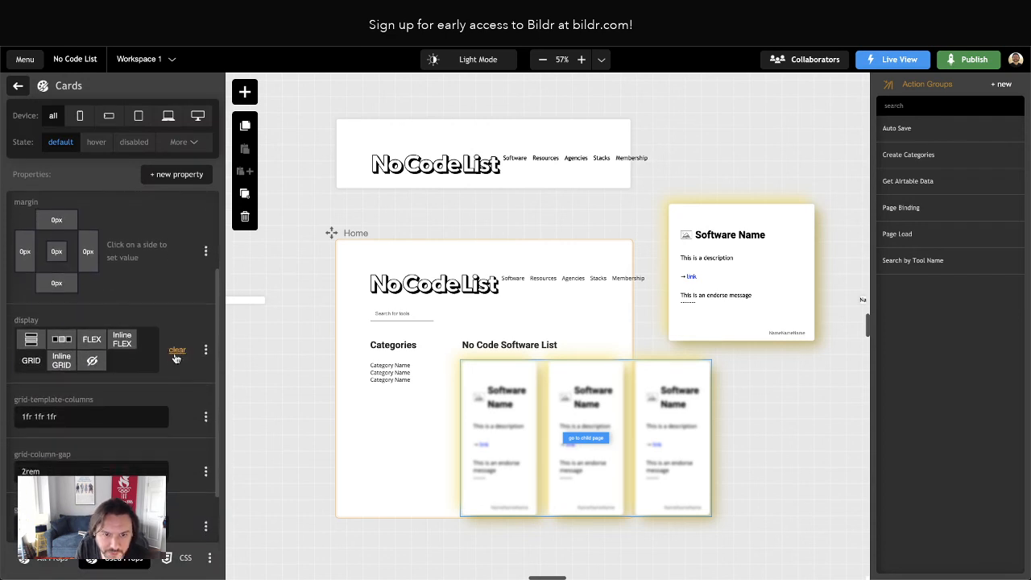
scroll(161, 339, "up", 5)
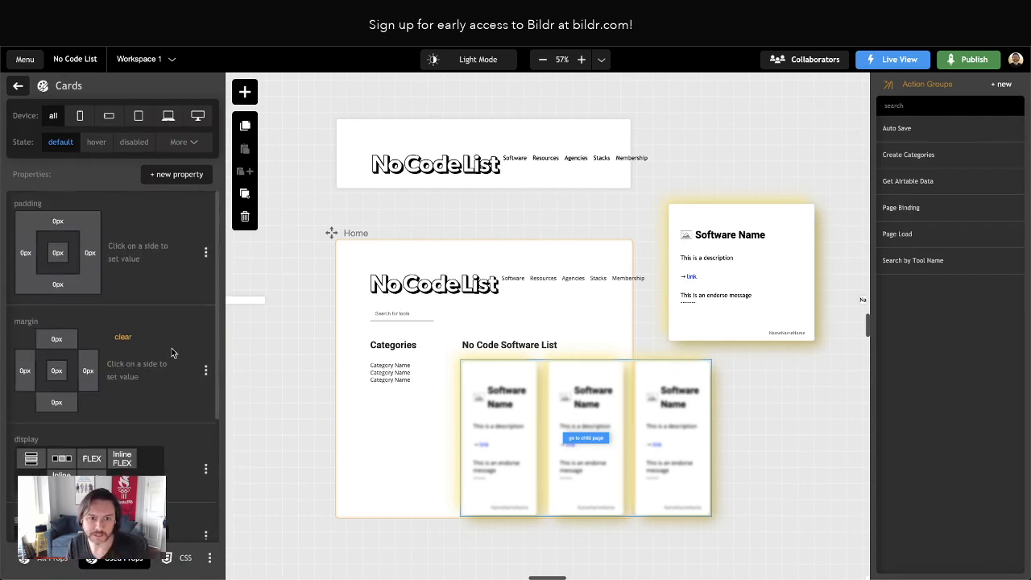
left_click(153, 175)
type("align")
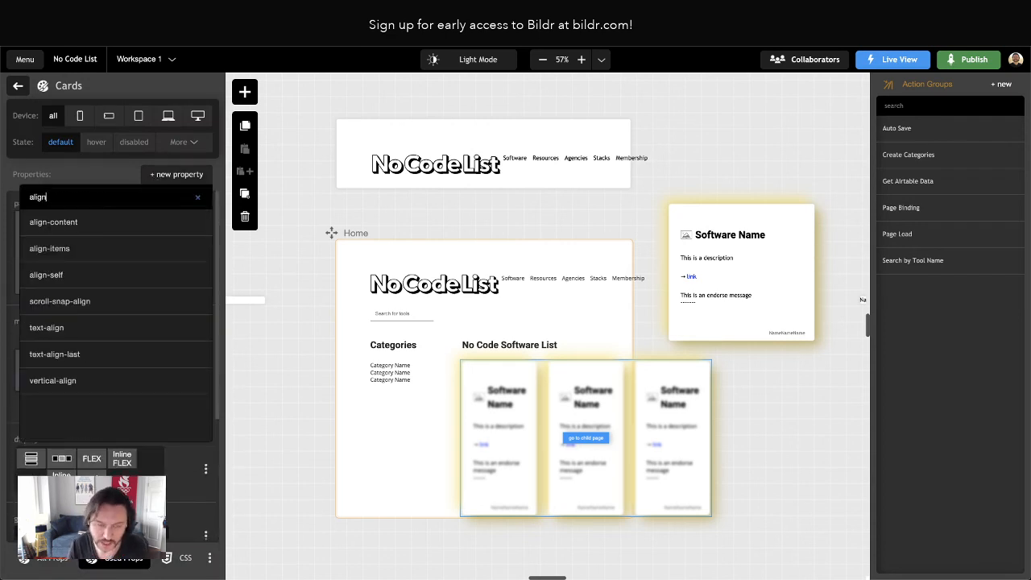
type("-items")
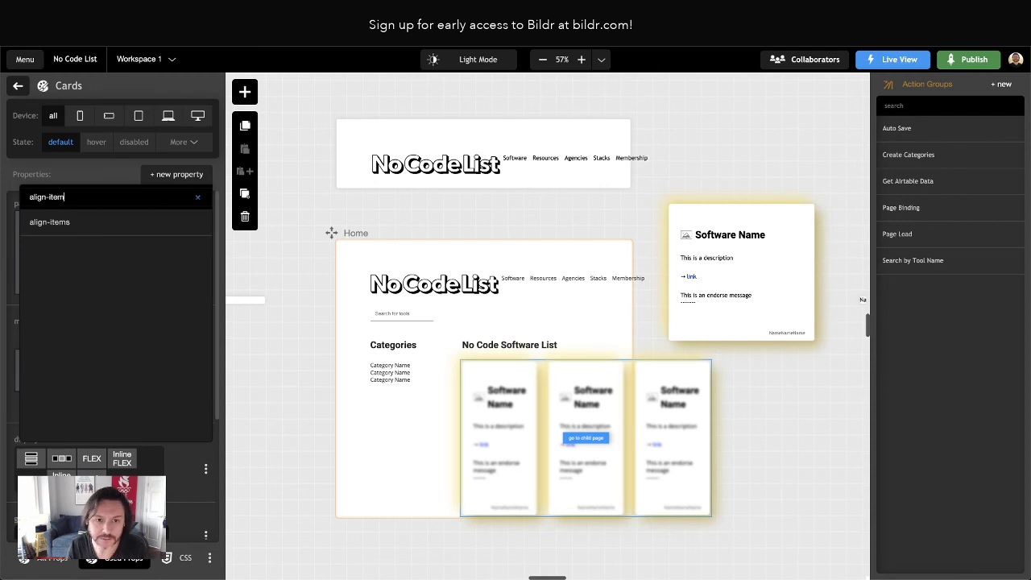
key("Return")
left_click(122, 443)
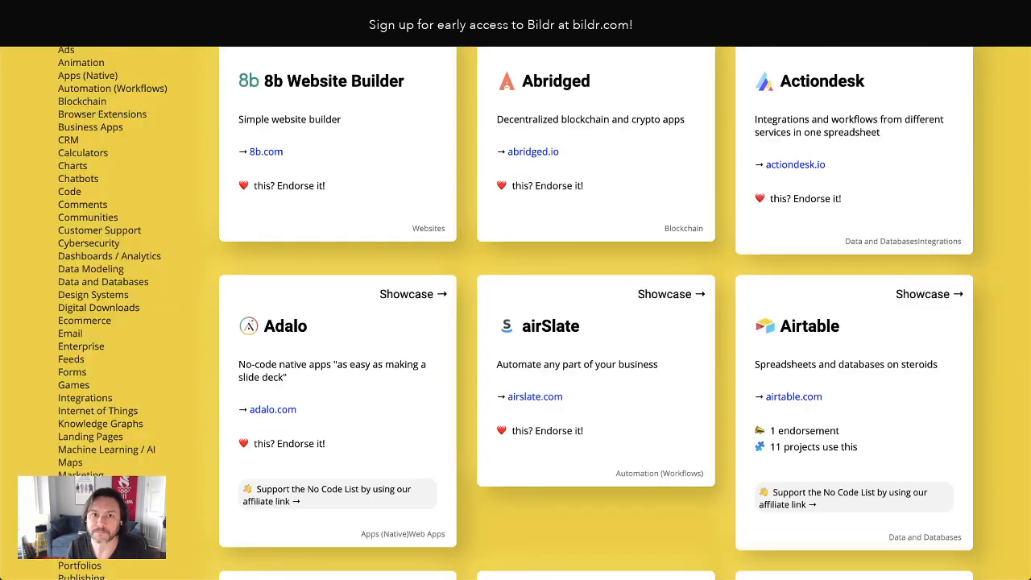
Reload the live page and check whether the cards in each grid row share the same height
key("super+r")
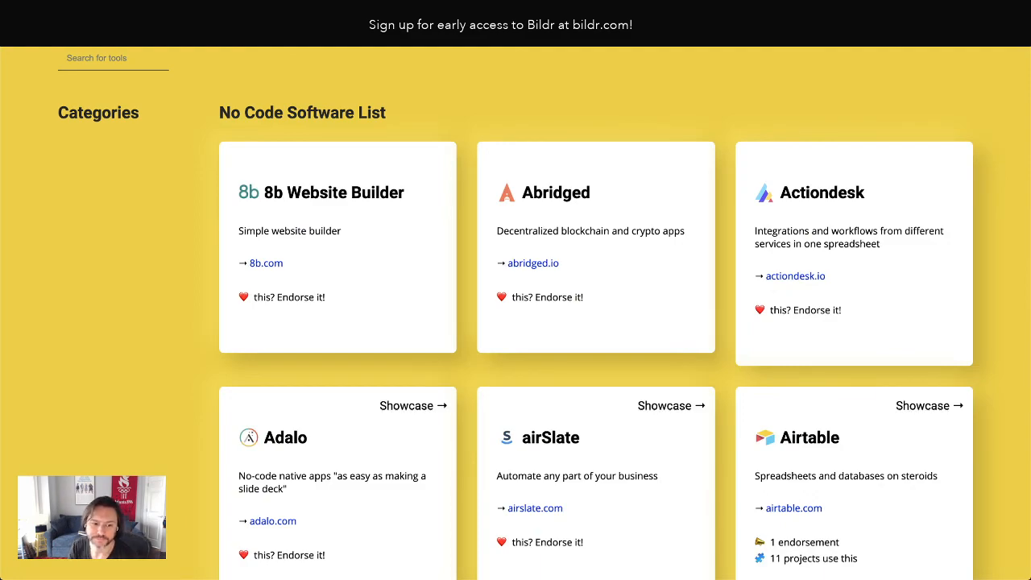
scroll(486, 218, "down", 2)
scroll(484, 217, "up", 6)
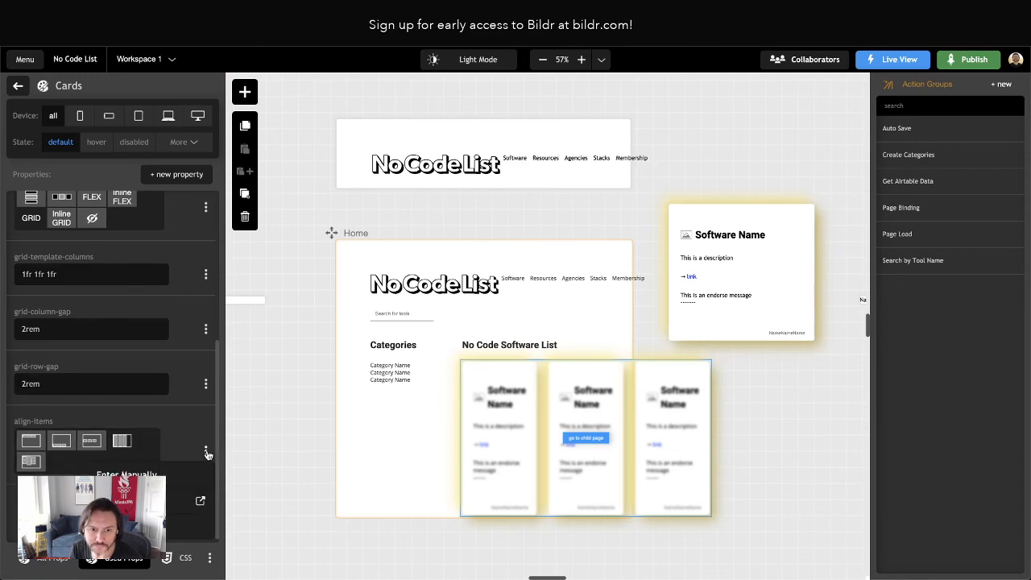
scroll(206, 451, "up", 2)
left_click(176, 174)
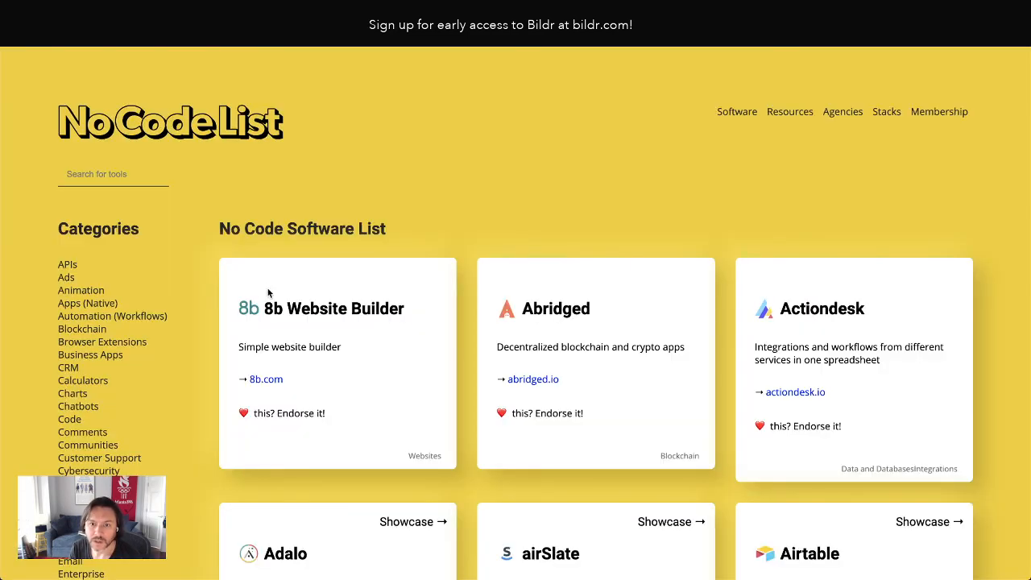
Examine the heights and alignment of the software cards across the first rows of the live page
scroll(274, 294, "down", 5)
scroll(302, 303, "down", 1)
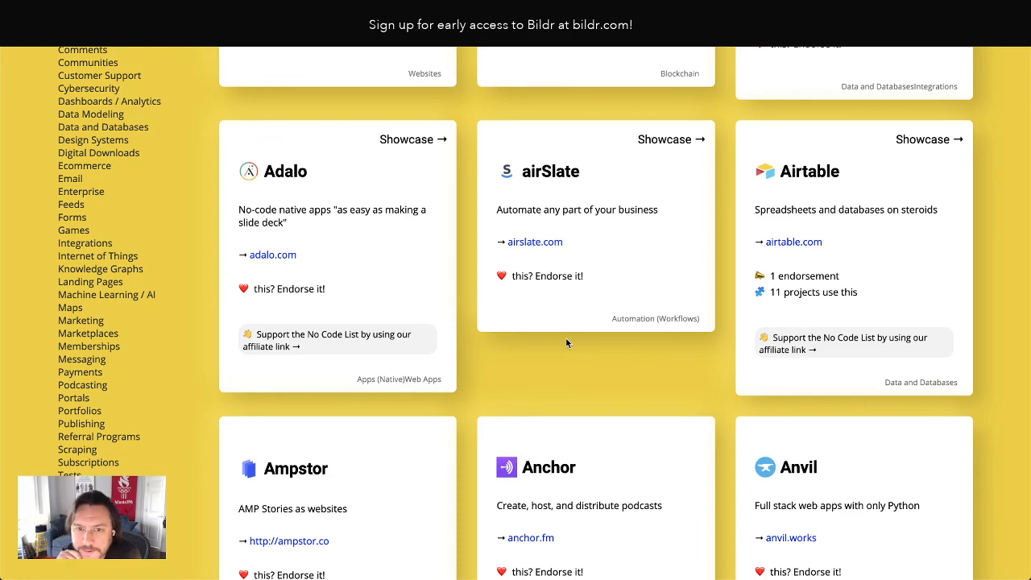
scroll(541, 333, "up", 5)
scroll(544, 354, "down", 4)
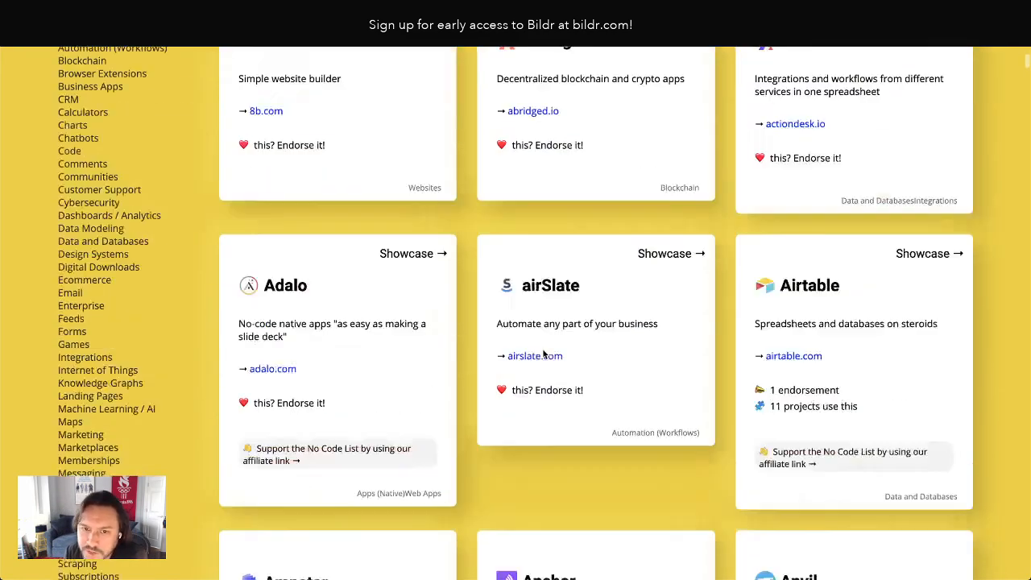
scroll(544, 354, "down", 8)
scroll(448, 393, "up", 10)
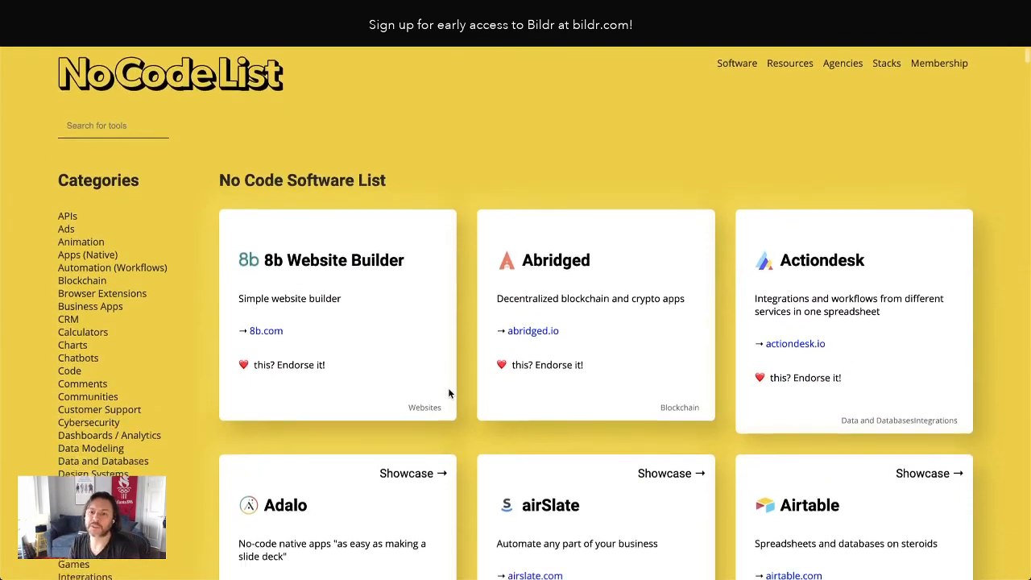
scroll(450, 393, "down", 1)
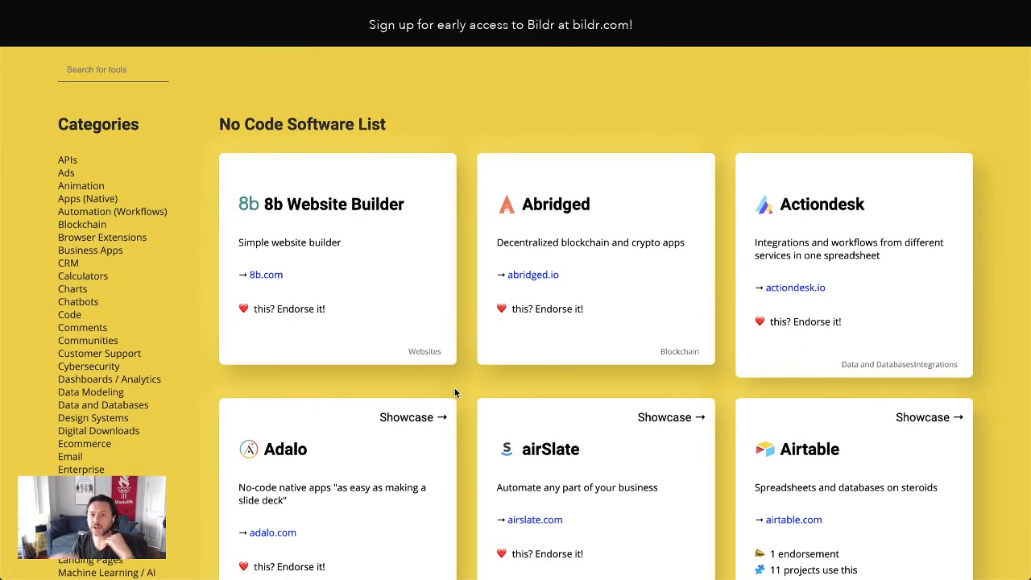
scroll(506, 403, "down", 4)
scroll(483, 403, "up", 4)
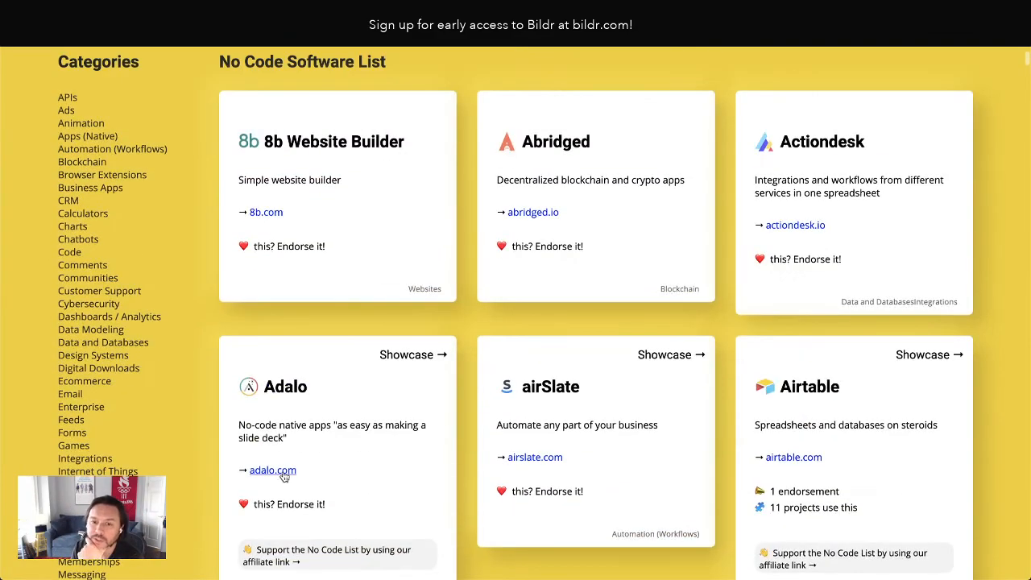
Examine the original No Code List page's two-column card layout and row heights for comparison
scroll(392, 471, "down", 2)
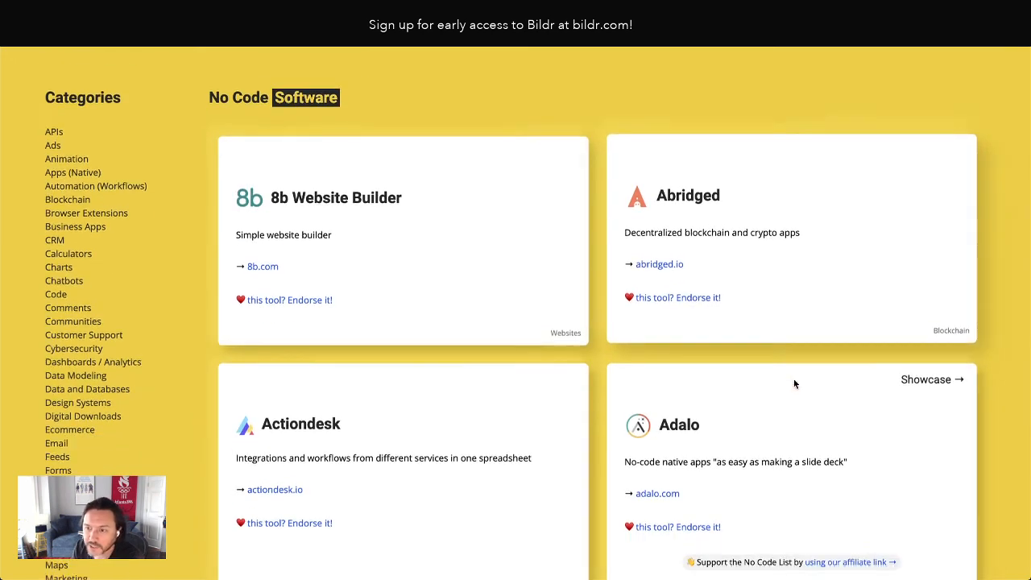
scroll(794, 381, "down", 3)
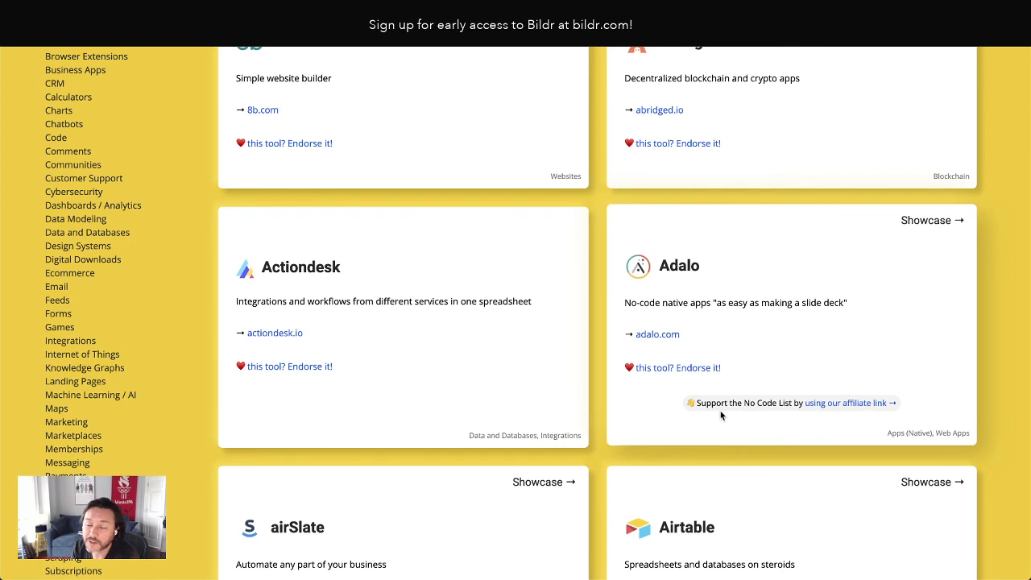
left_click(411, 11)
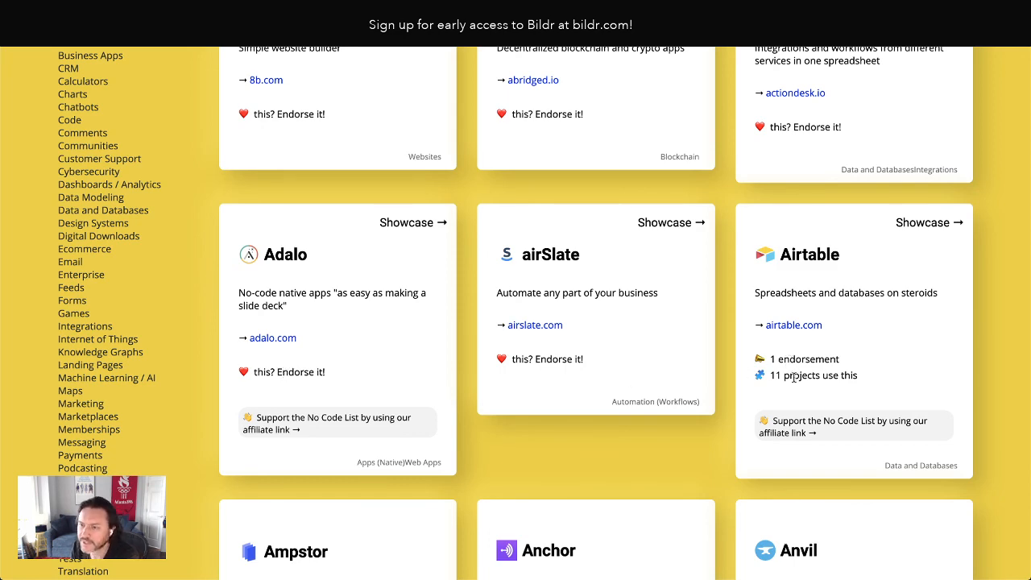
Review the rebuilt live page's header, card grid, affiliate messages and category labels against the original
scroll(689, 348, "down", 1)
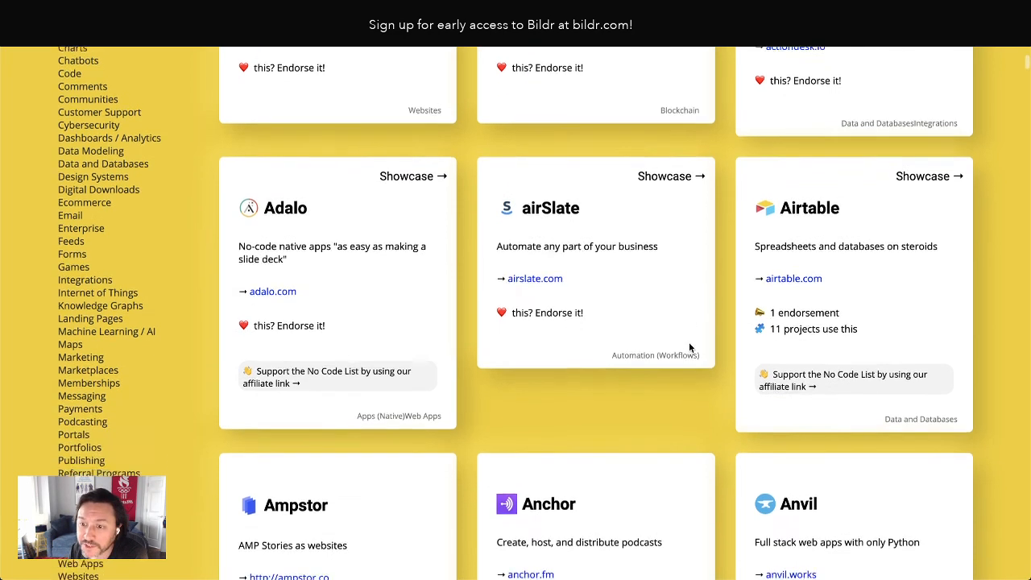
scroll(690, 345, "down", 5)
scroll(691, 347, "up", 10)
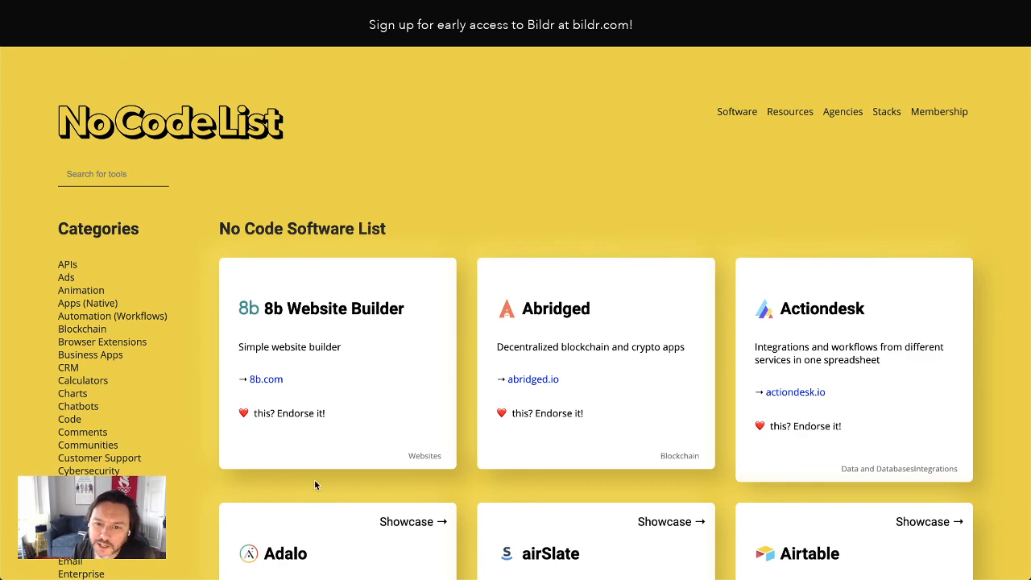
scroll(475, 472, "down", 4)
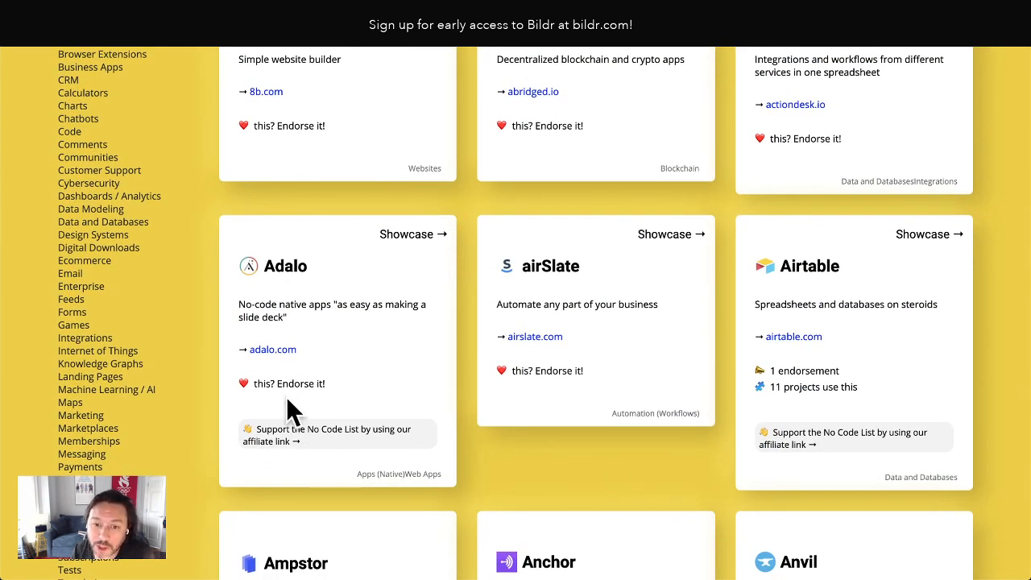
scroll(288, 399, "up", 4)
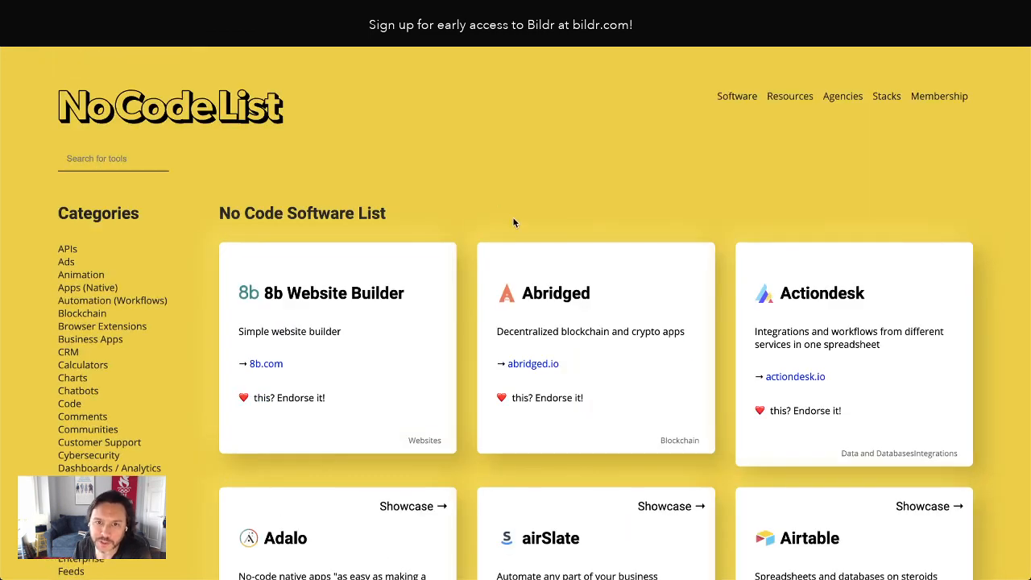
scroll(512, 217, "up", 1)
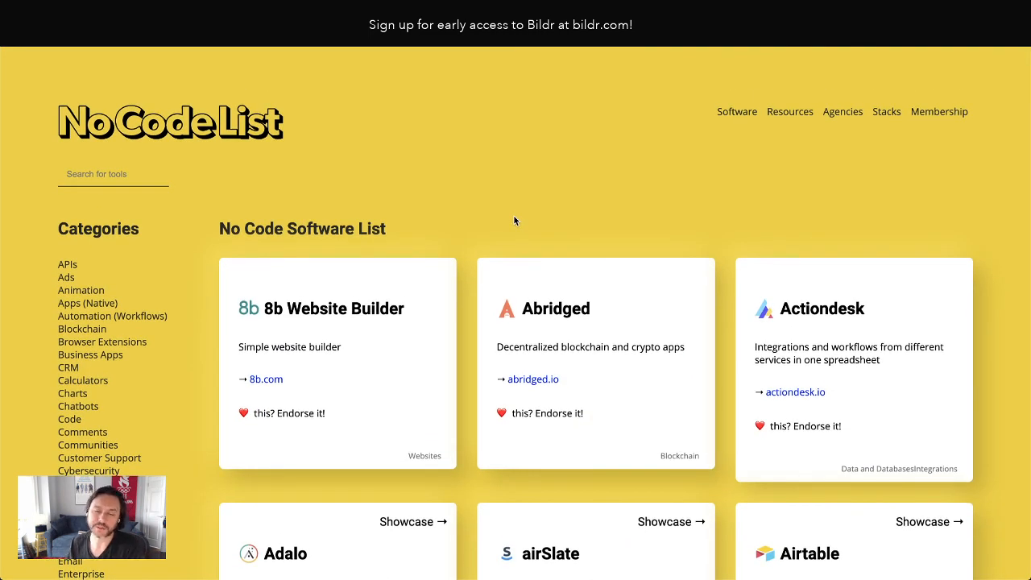
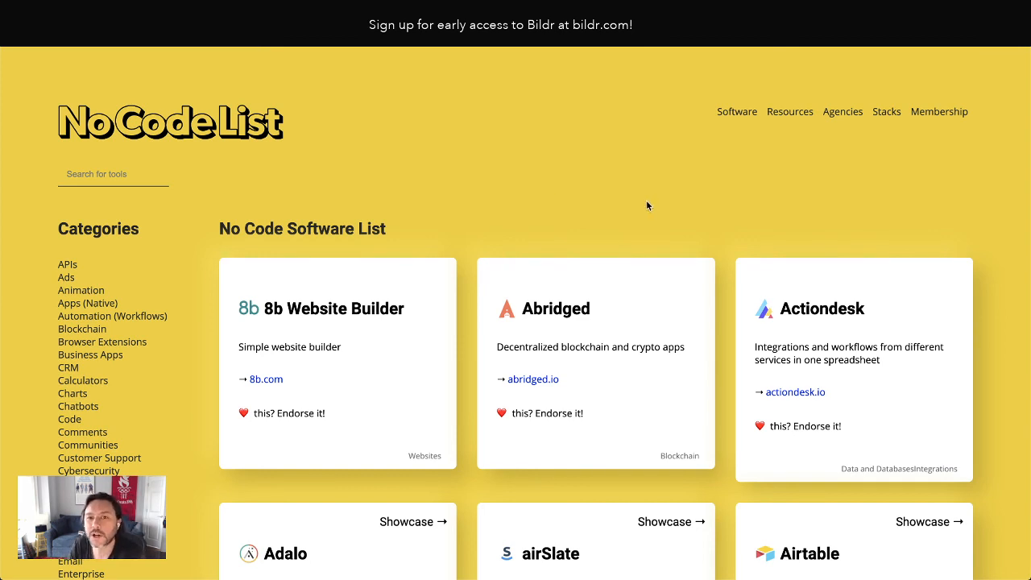
Inspect the live page's header and section elements in the browser's developer tools, then close the inspector
right_click(385, 148)
left_click(424, 269)
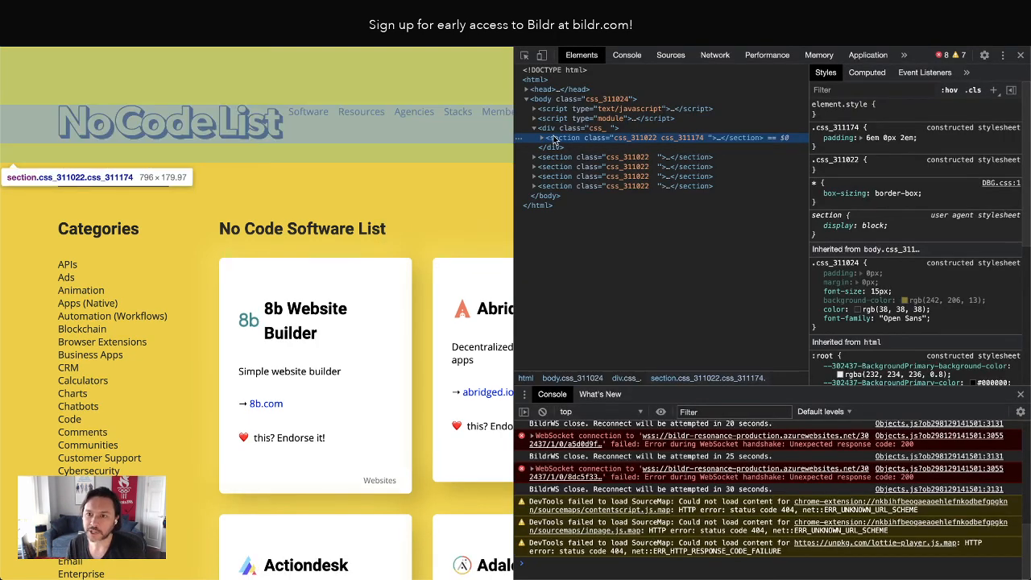
left_click(554, 129)
left_click(558, 138)
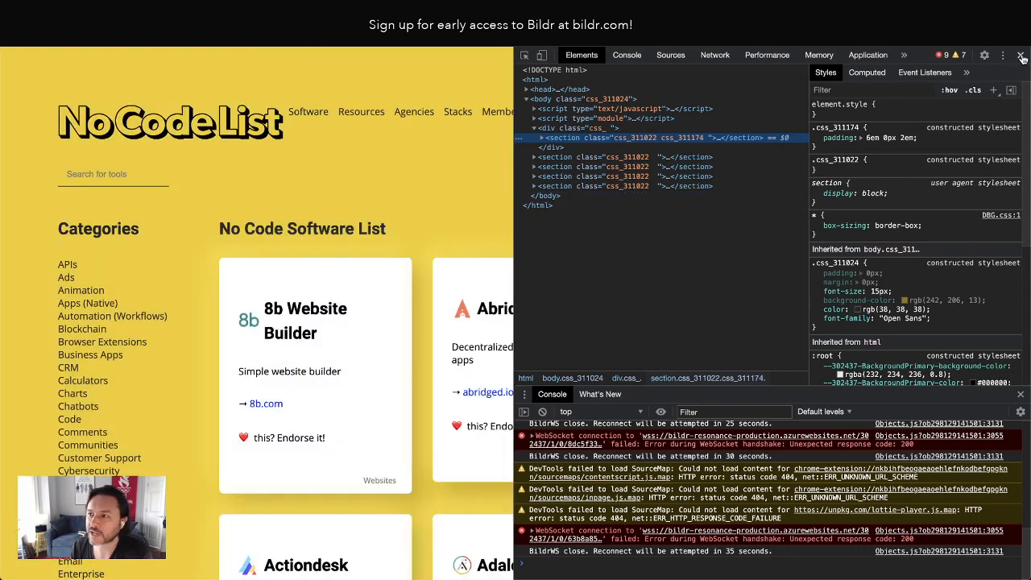
left_click(1021, 55)
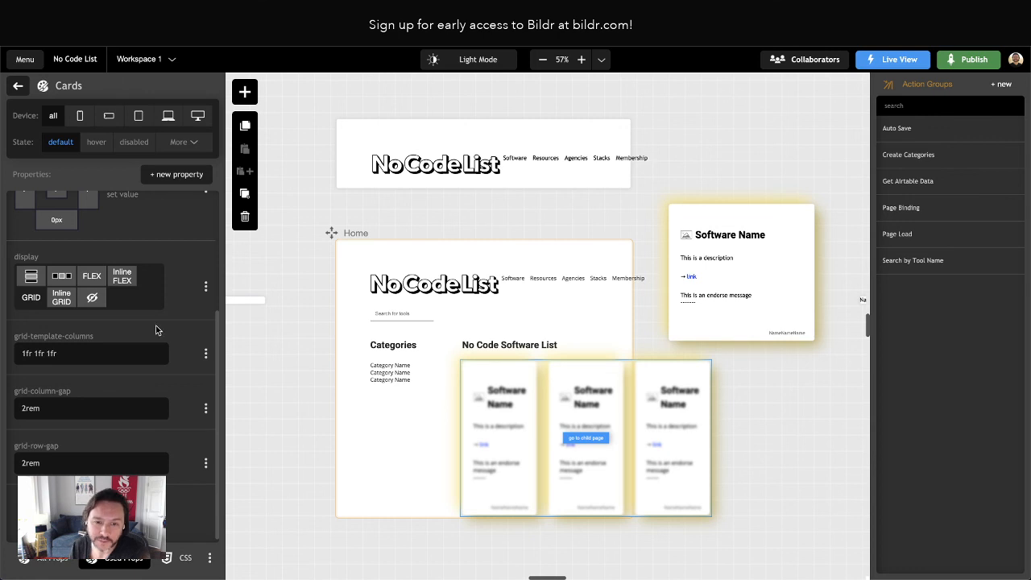
Switch the Cards style to its full set of property categories and examine the Layout options for display, flex and alignment
scroll(129, 354, "up", 3)
left_click(161, 172)
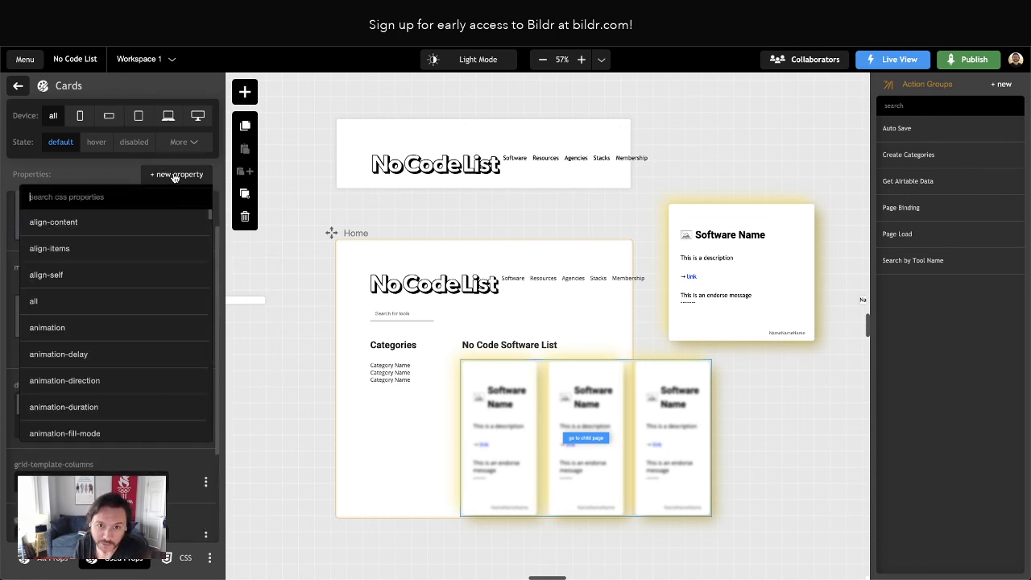
left_click(35, 564)
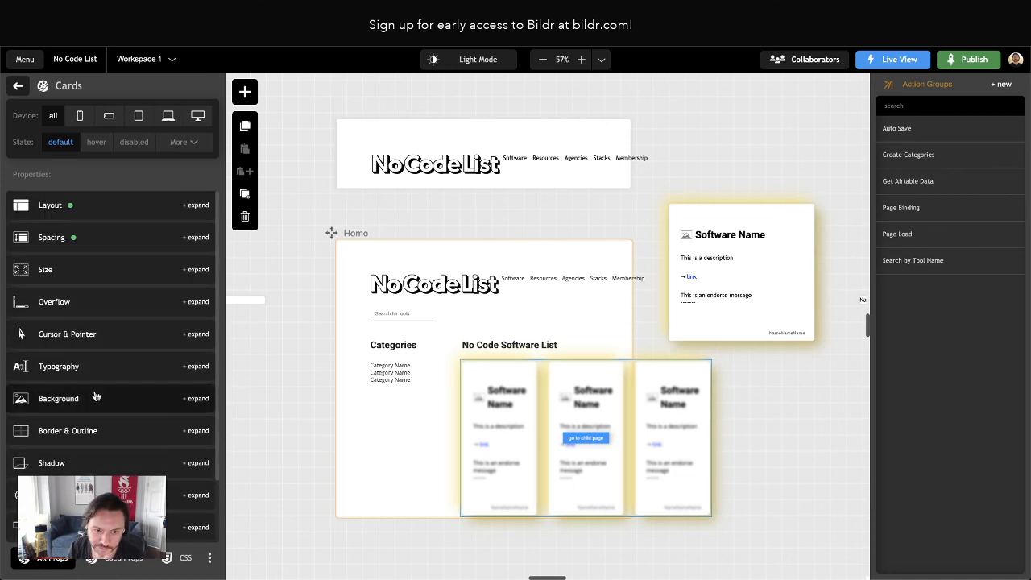
scroll(99, 394, "down", 1)
scroll(100, 395, "up", 1)
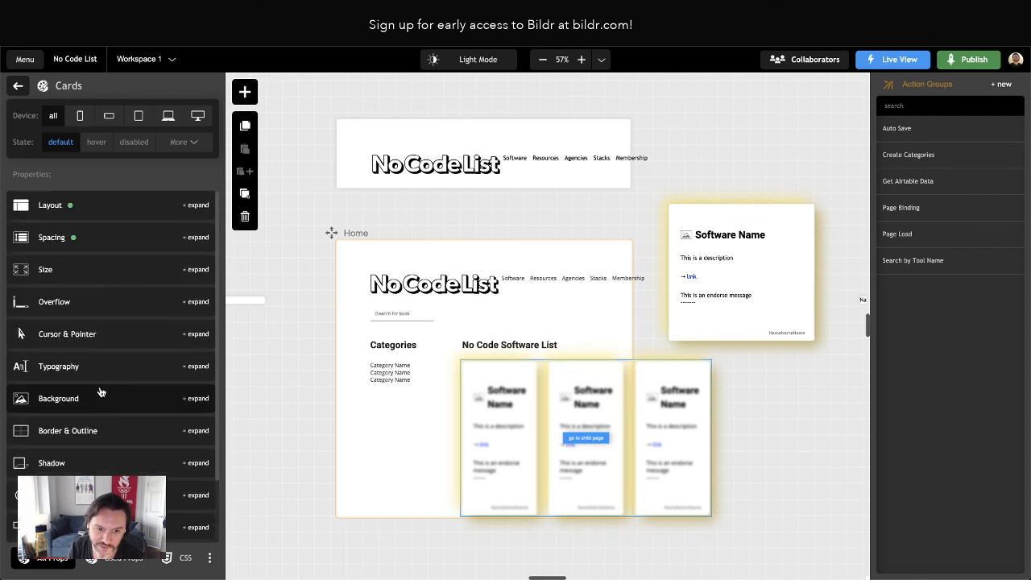
left_click(99, 211)
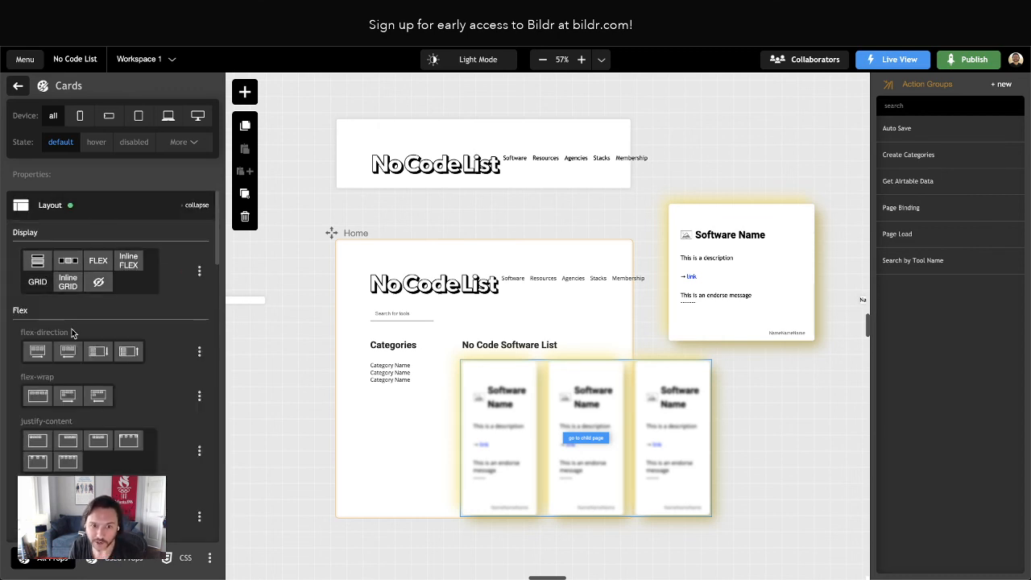
scroll(71, 322, "down", 4)
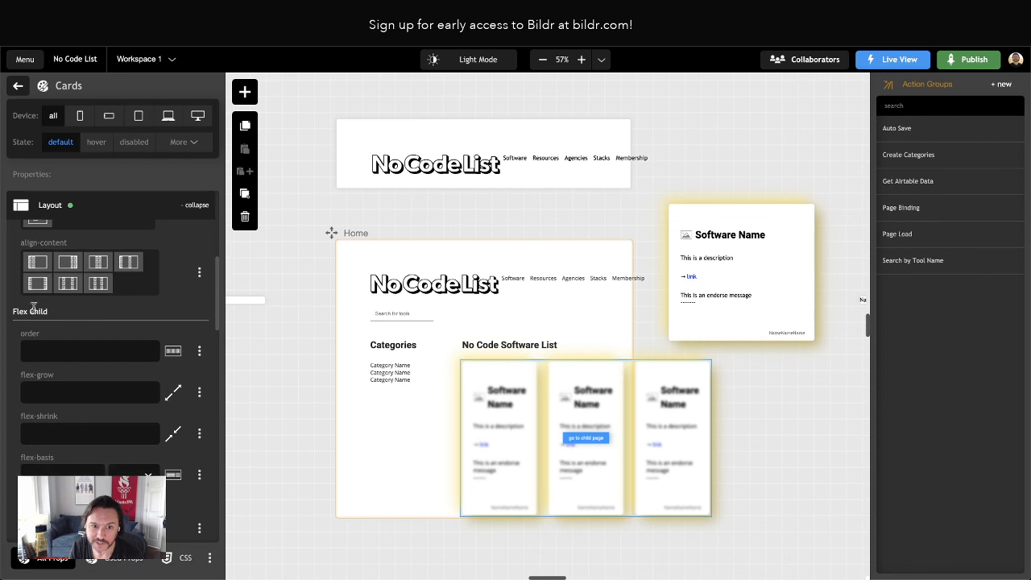
scroll(73, 322, "down", 5)
scroll(69, 353, "up", 10)
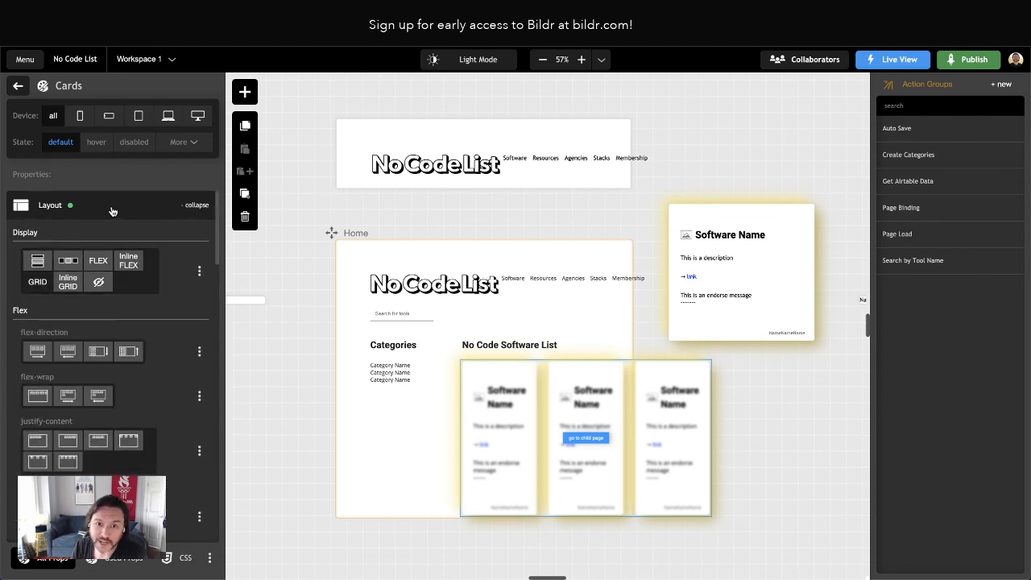
Examine the Spacing and Size property groups of the Cards style, collapsing each group after viewing it
left_click(72, 205)
left_click(95, 242)
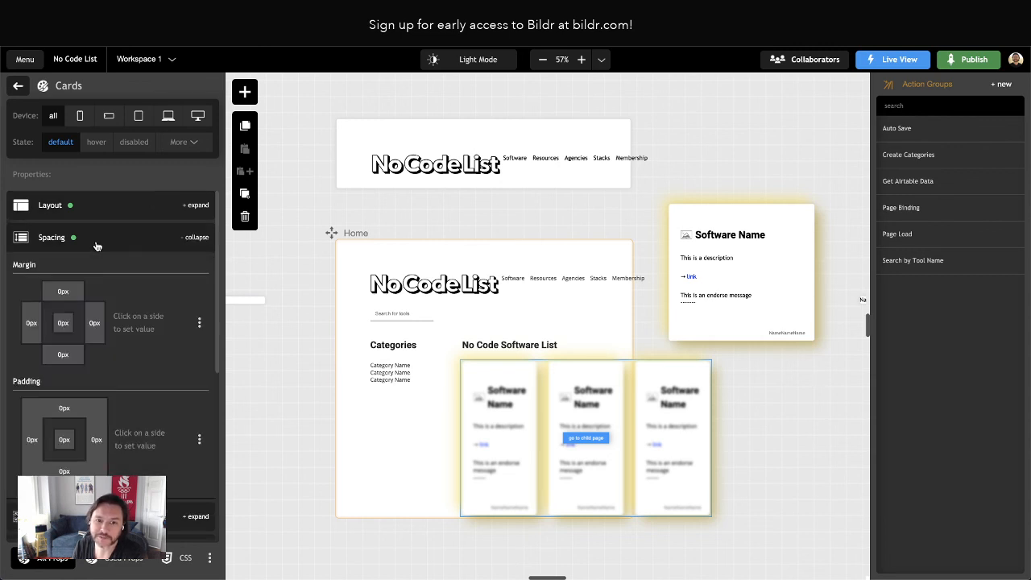
scroll(112, 306, "down", 3)
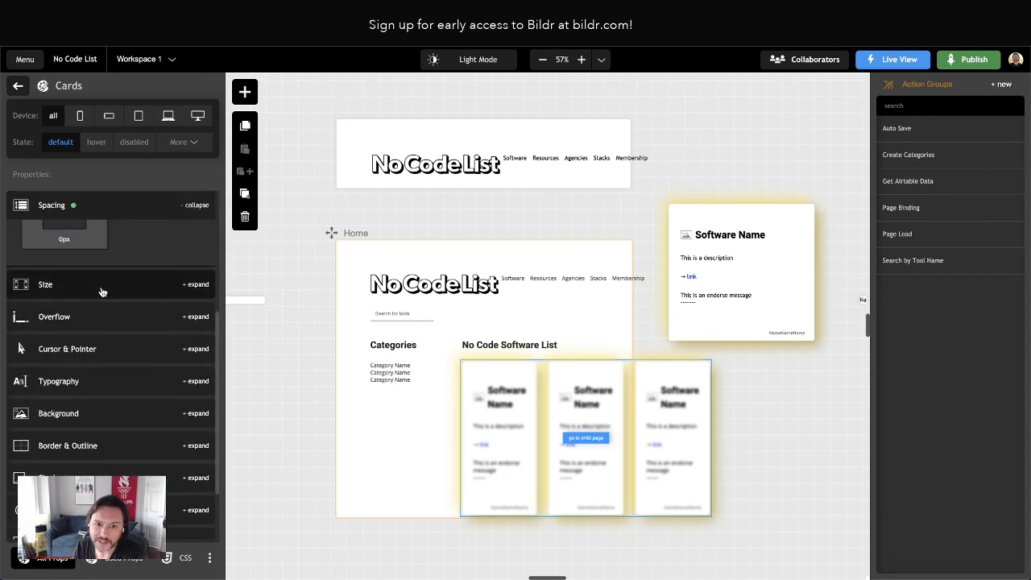
left_click(113, 284)
scroll(116, 340, "down", 4)
scroll(112, 346, "up", 4)
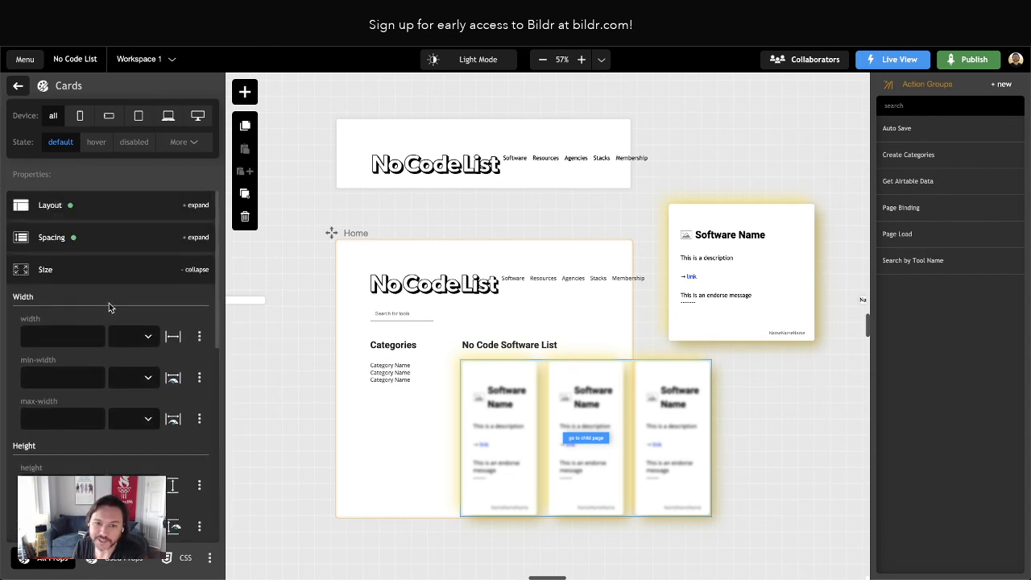
left_click(95, 271)
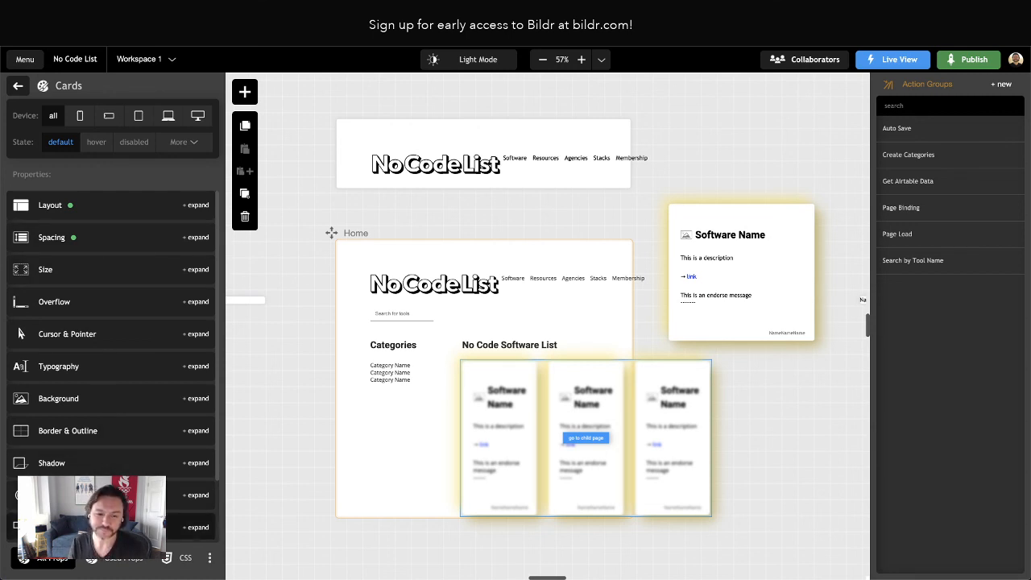
Review the Cards style's raw CSS, addable properties and used grid properties, comparing the used-only and full property views
left_click(181, 563)
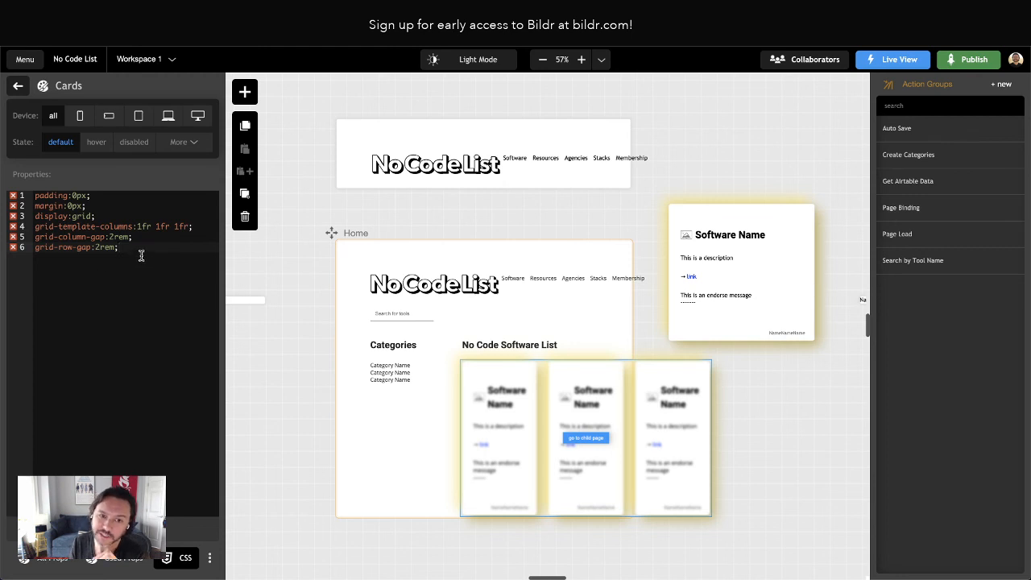
left_click(117, 568)
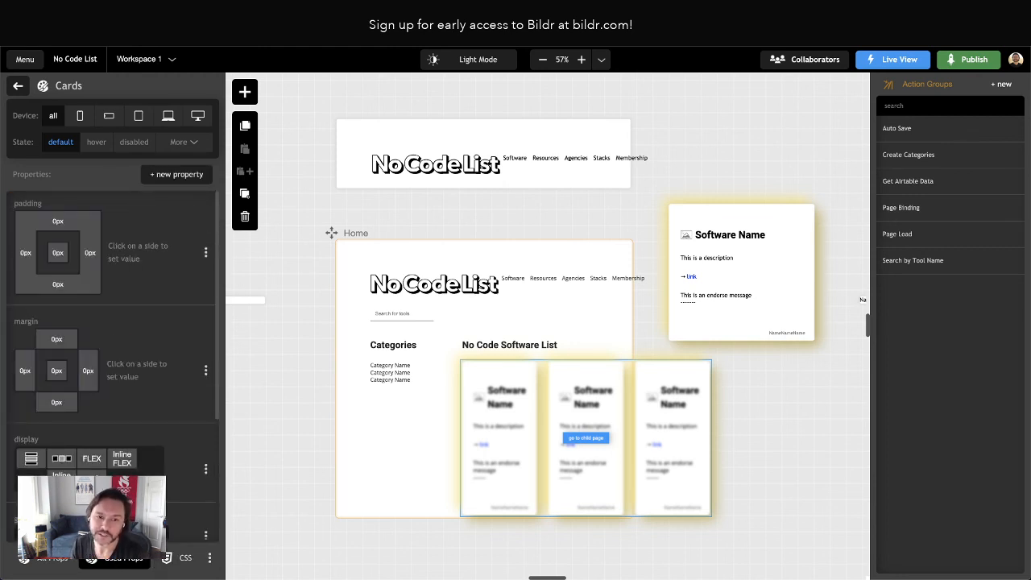
left_click(179, 175)
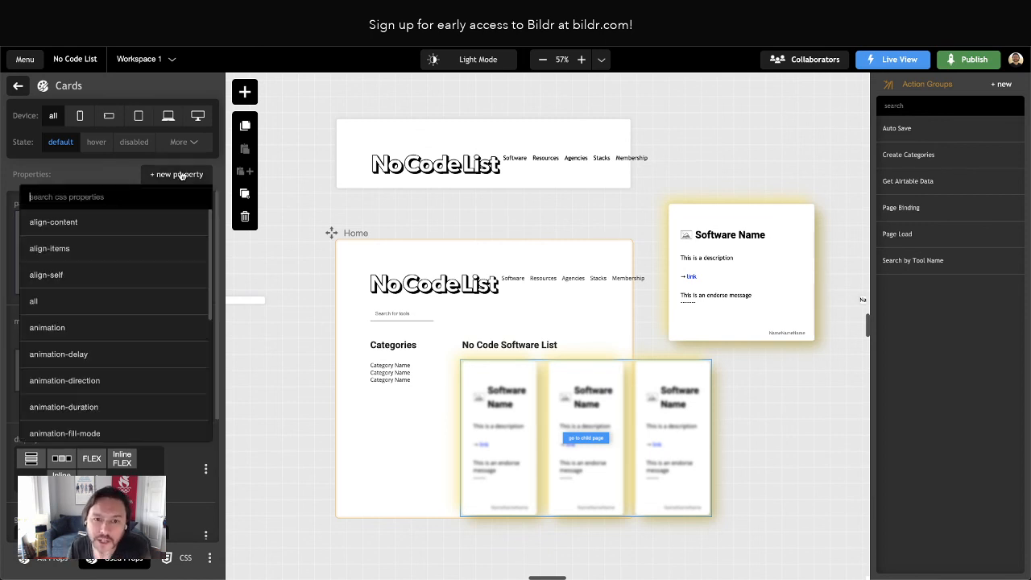
left_click(175, 175)
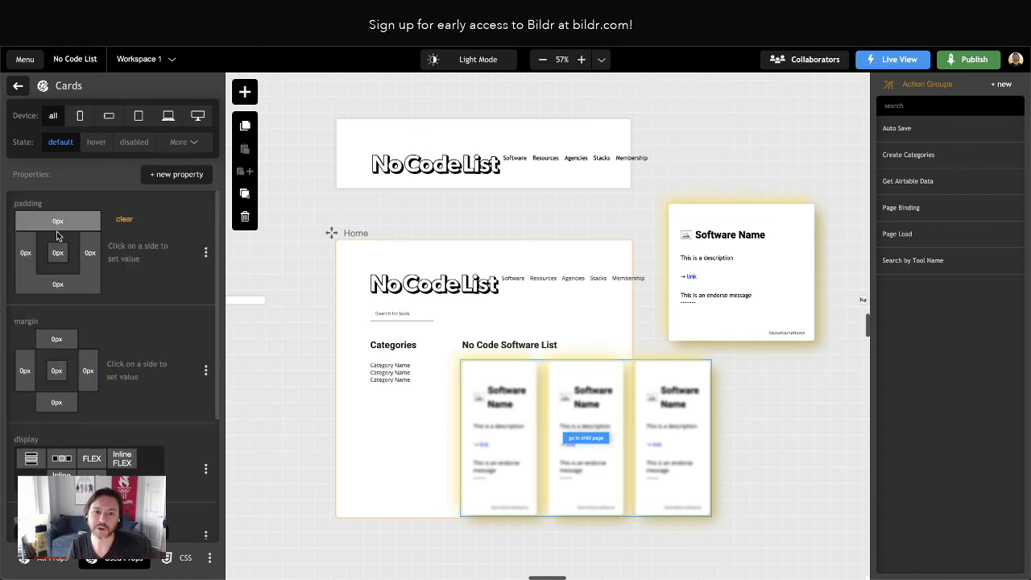
scroll(81, 371, "down", 3)
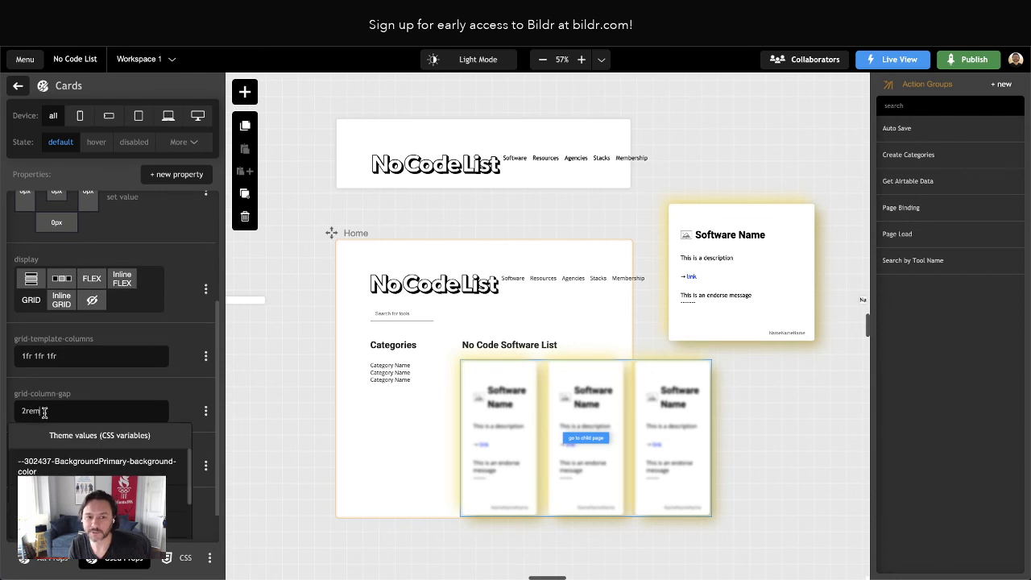
left_click(79, 409)
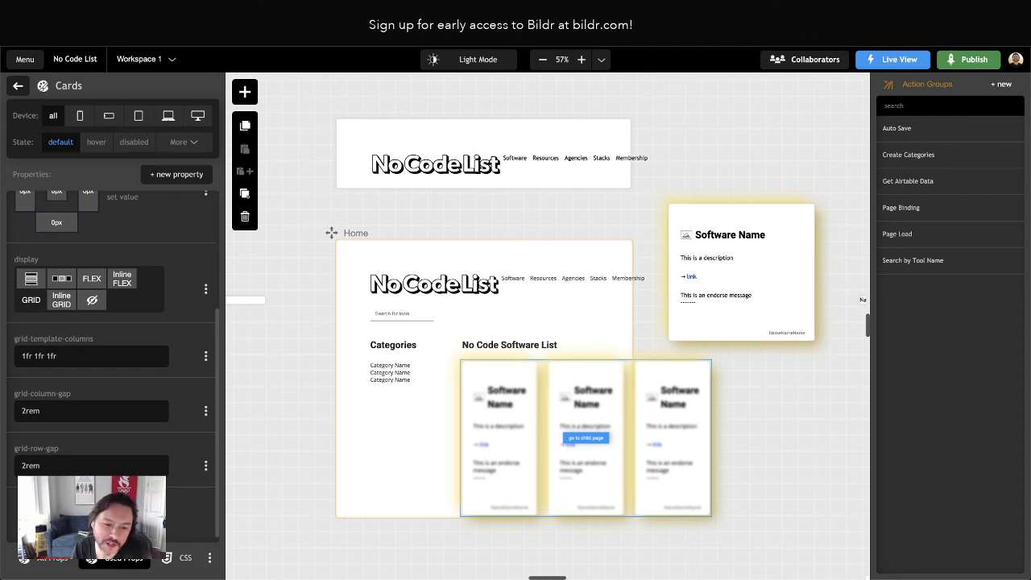
left_click(53, 566)
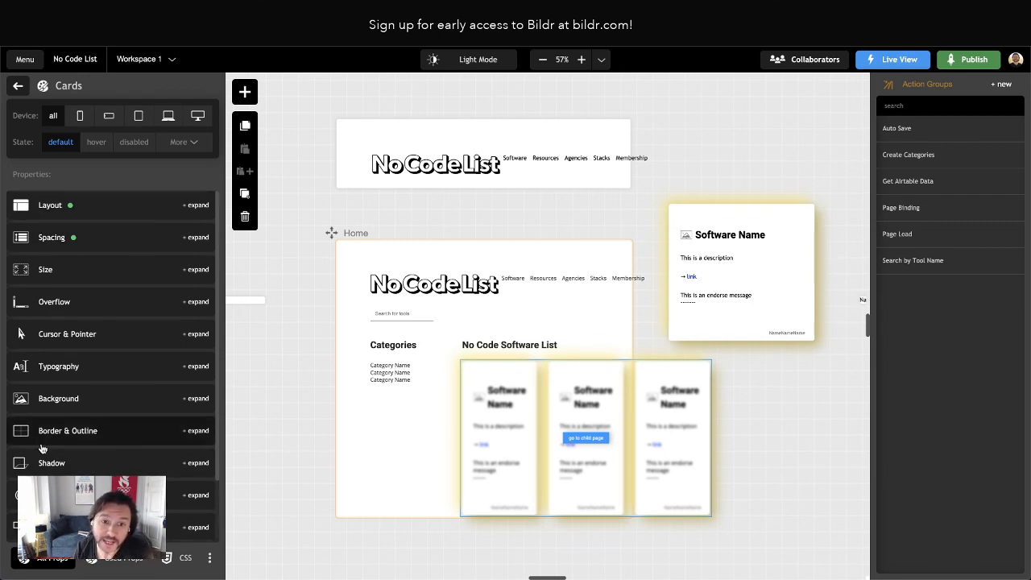
left_click(121, 558)
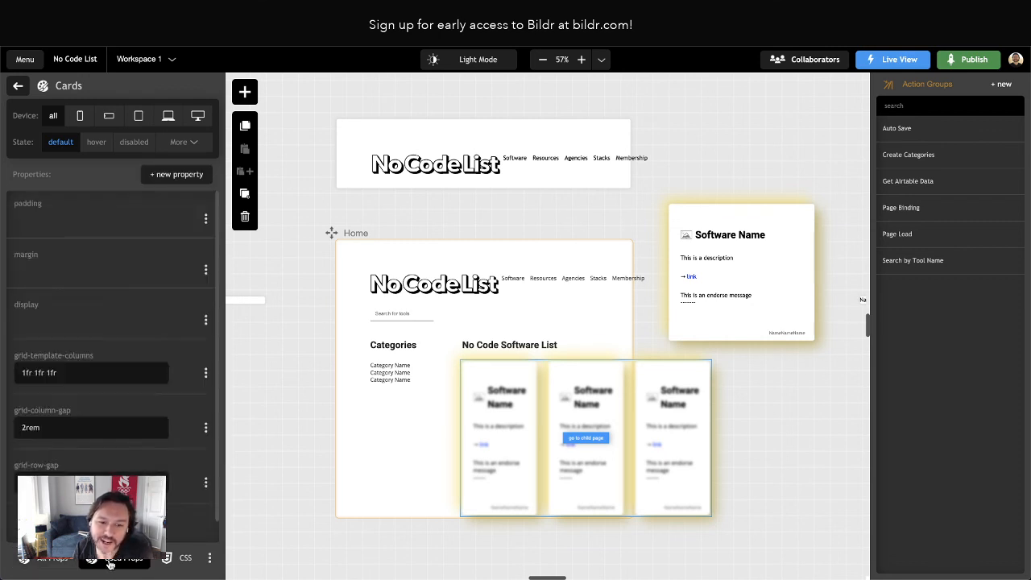